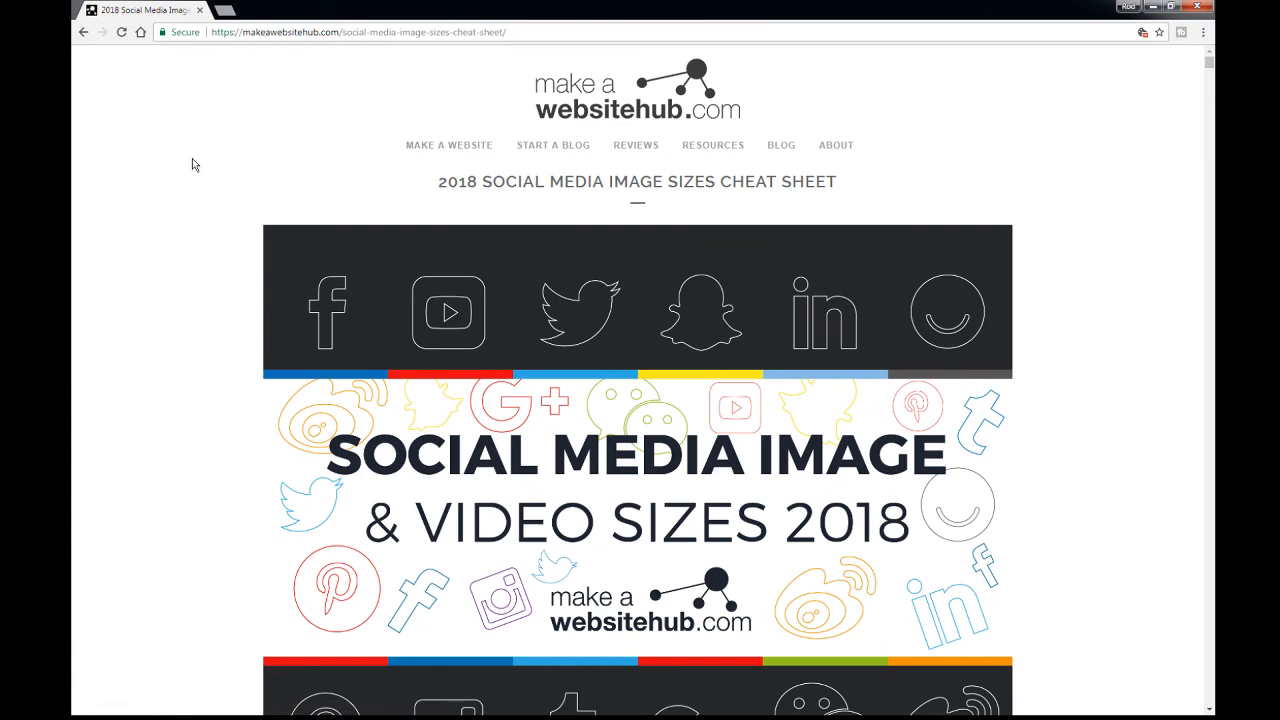
Examine the Facebook profile, cover photo and shared image sizes in the 2018 social media image sizes cheat sheet
scroll(193, 160, "down", 3)
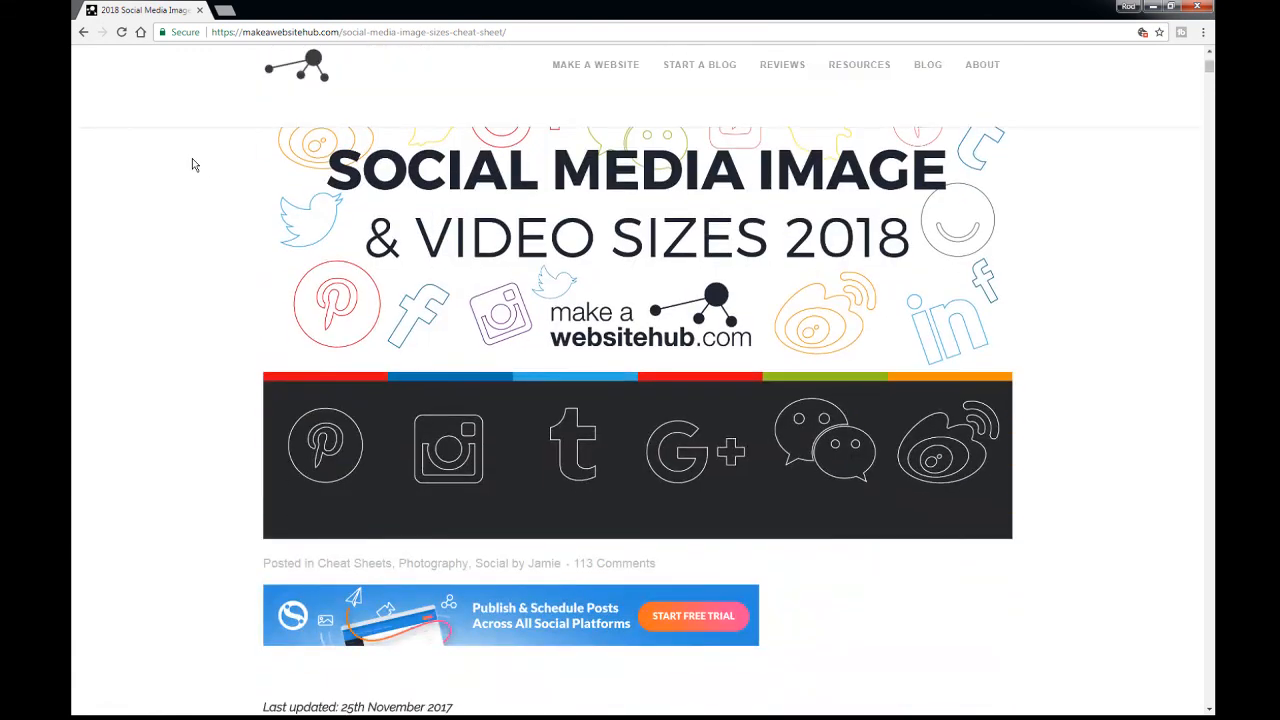
scroll(192, 158, "down", 3)
scroll(193, 185, "down", 3)
scroll(193, 185, "down", 5)
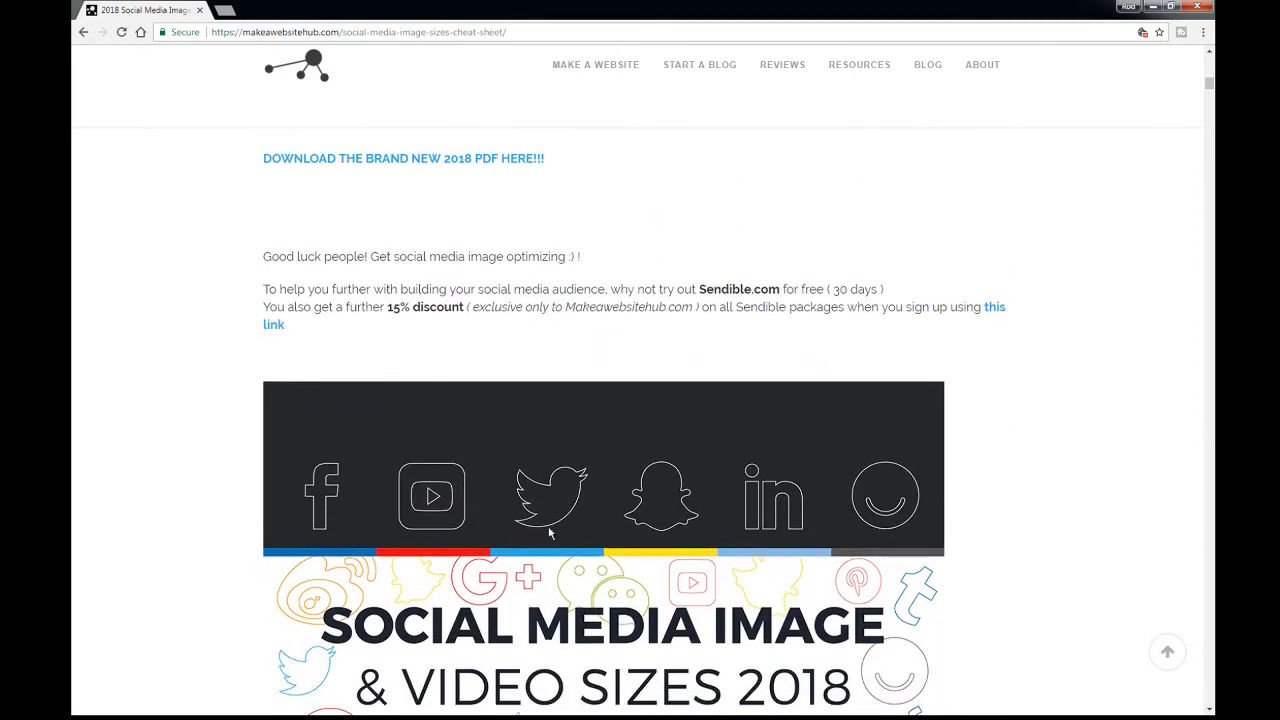
scroll(596, 572, "down", 6)
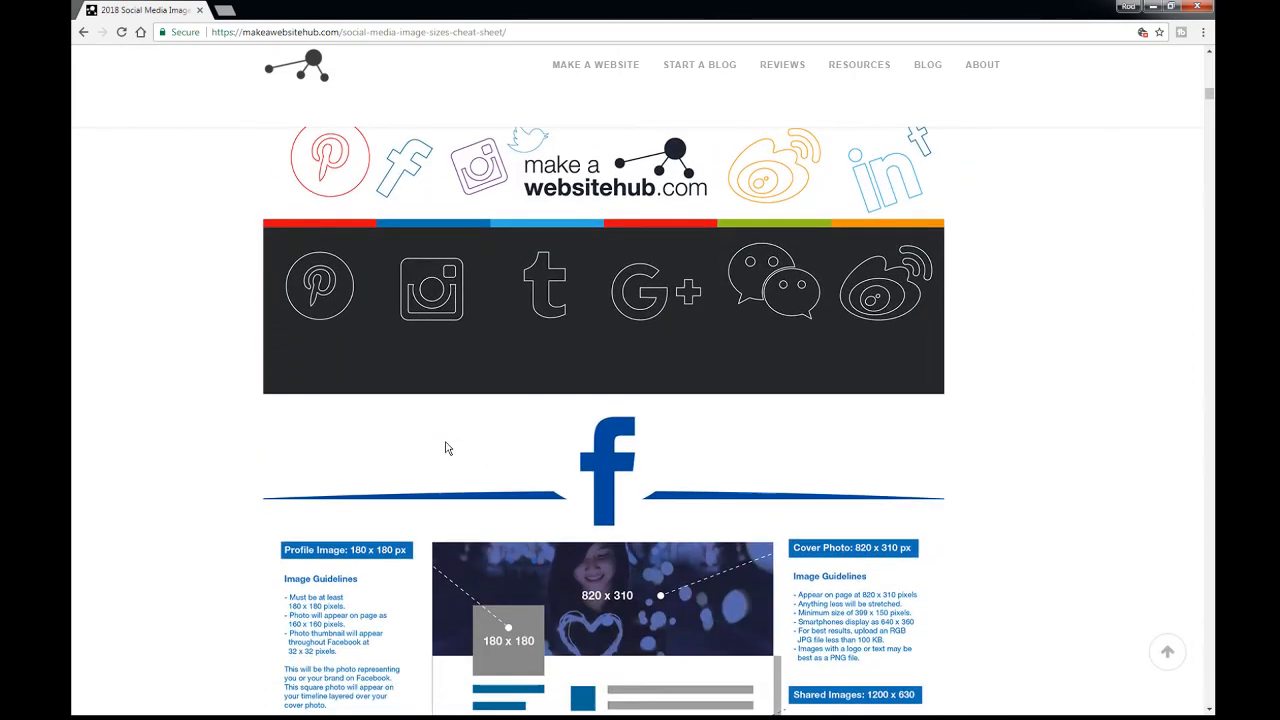
scroll(447, 448, "down", 4)
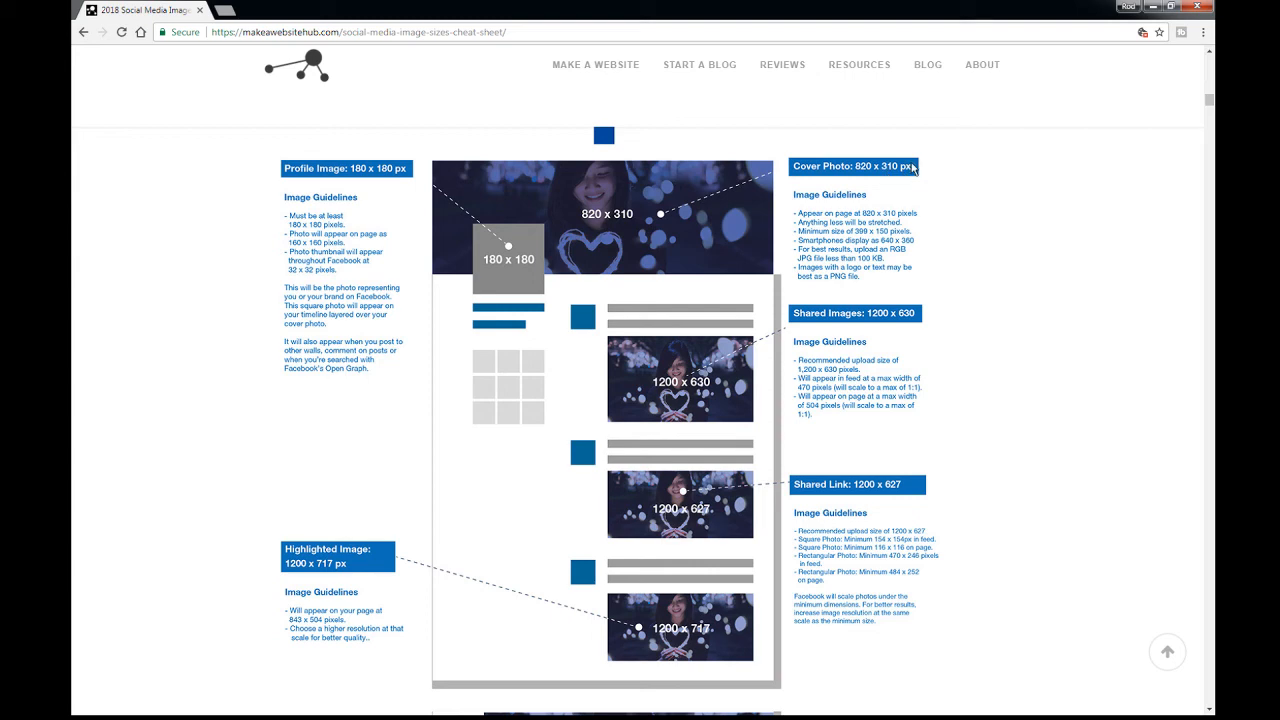
Find the YouTube section of the cheat sheet and examine its channel profile, cover photo and video upload sizes
scroll(580, 222, "down", 9)
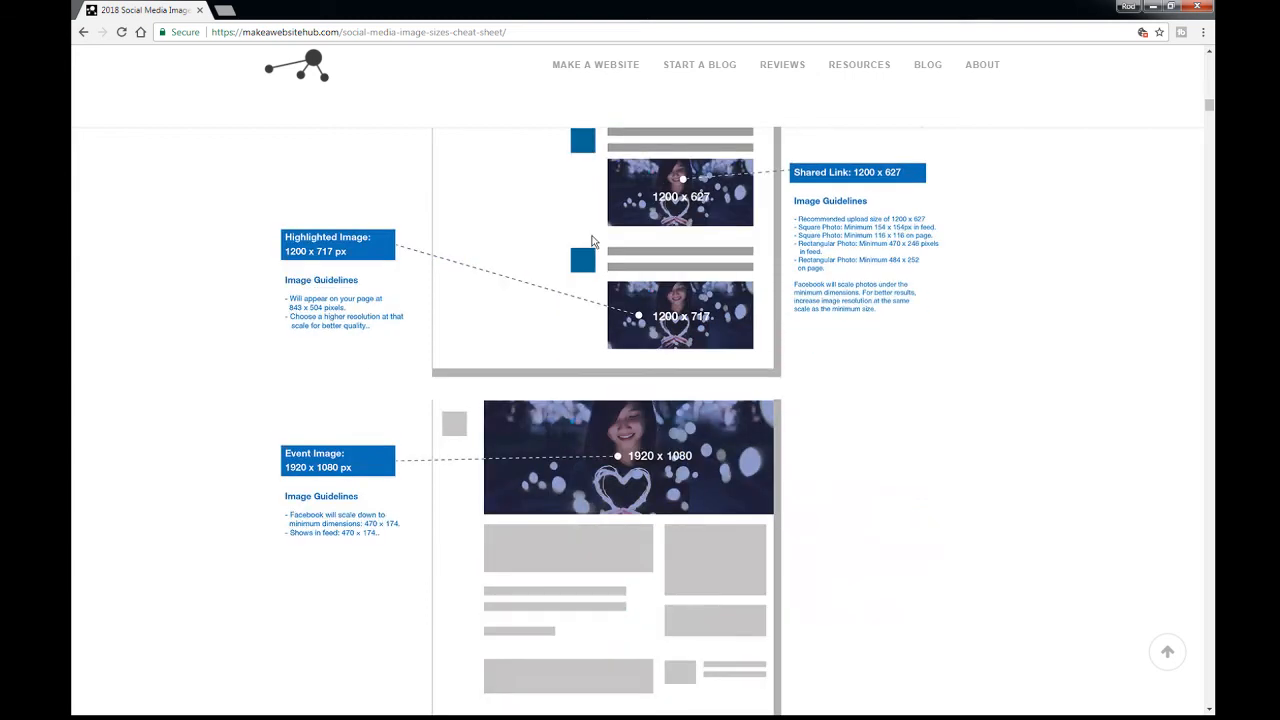
scroll(591, 240, "down", 5)
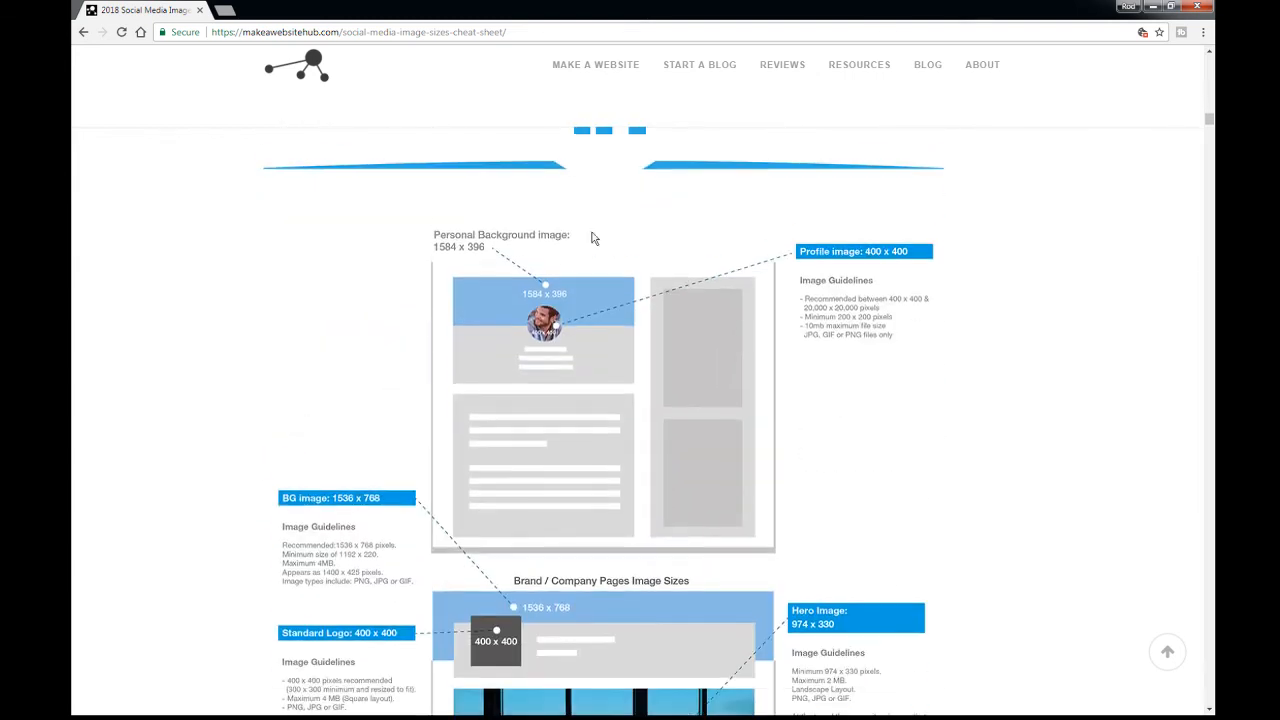
scroll(591, 236, "down", 10)
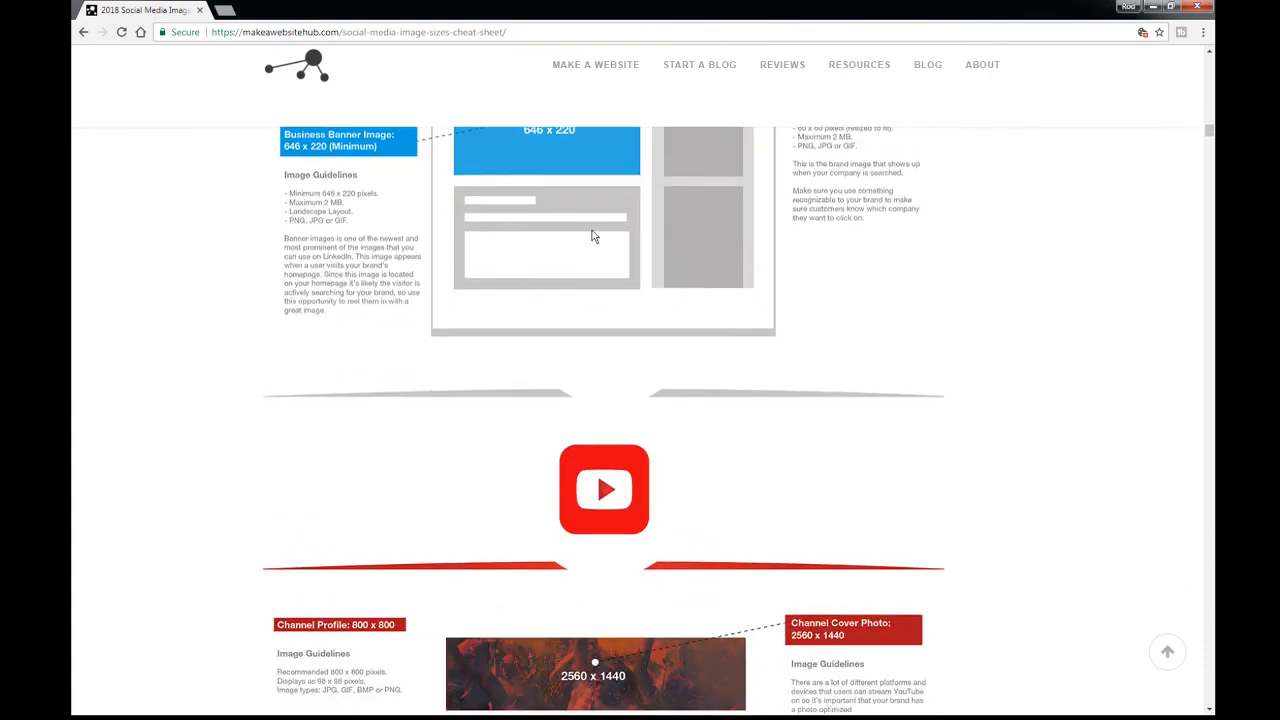
scroll(591, 236, "down", 1)
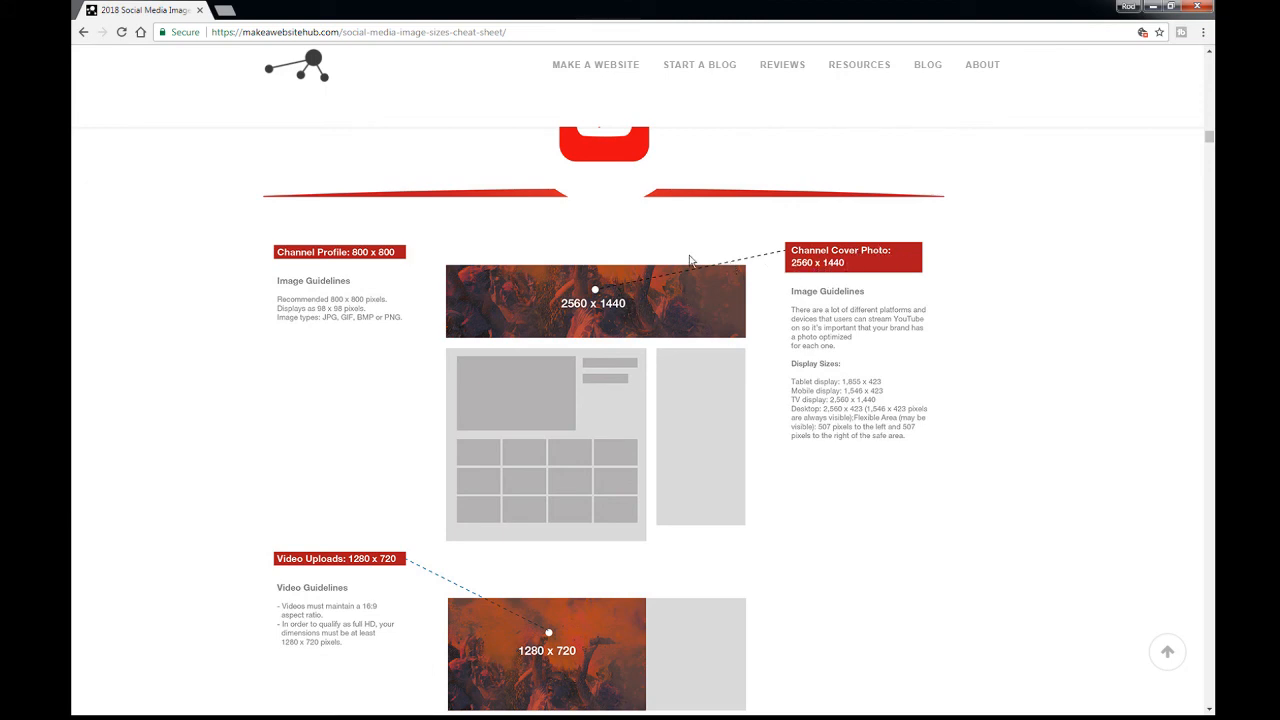
scroll(602, 220, "down", 3)
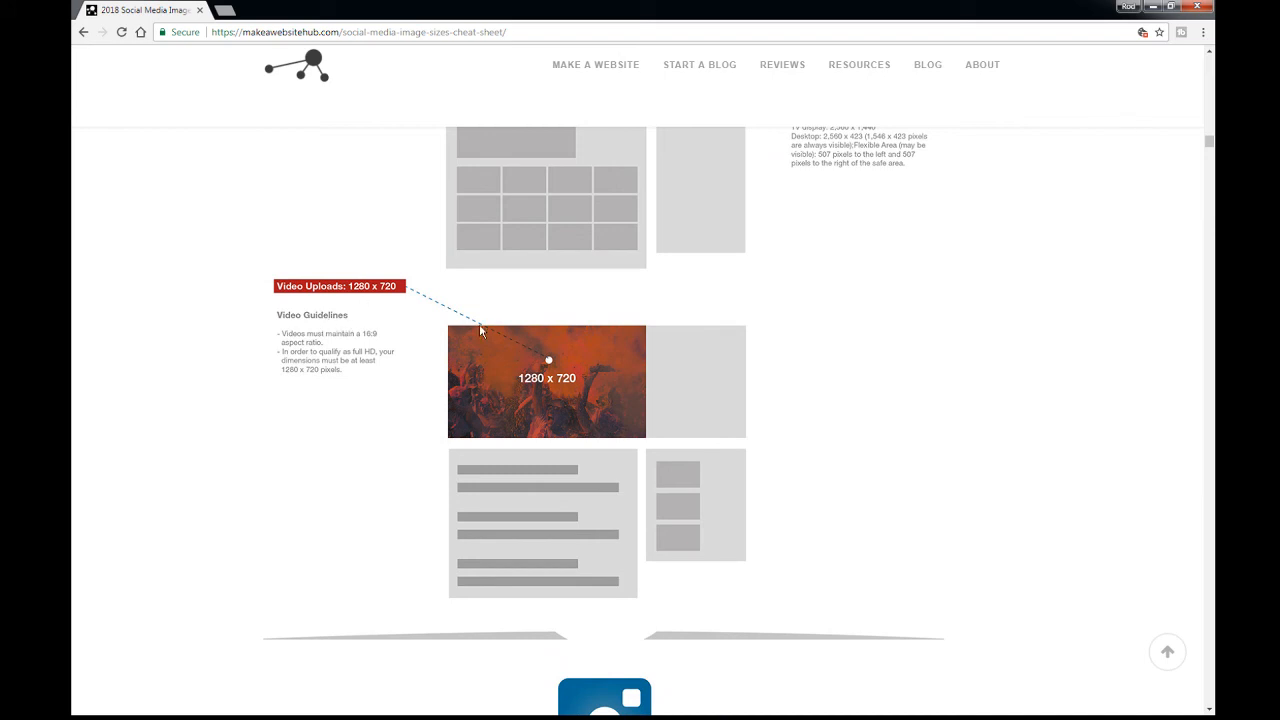
scroll(568, 340, "down", 3)
scroll(514, 246, "up", 4)
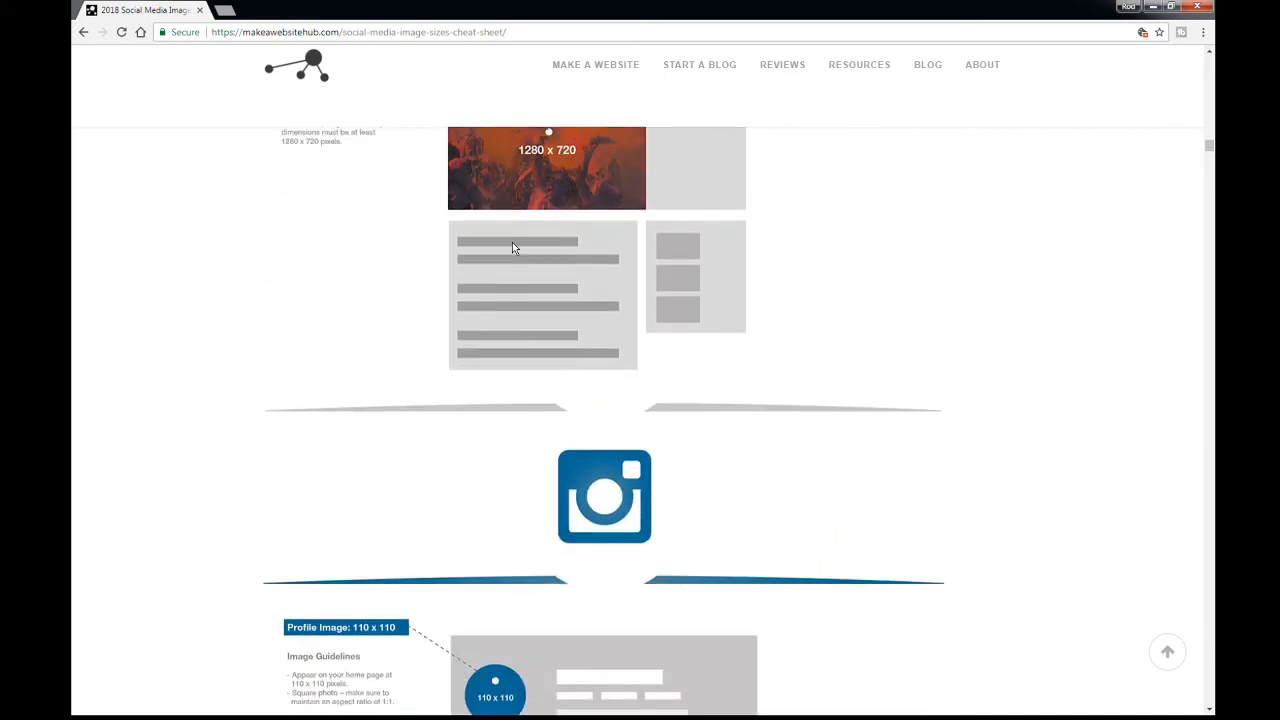
left_click(1154, 9)
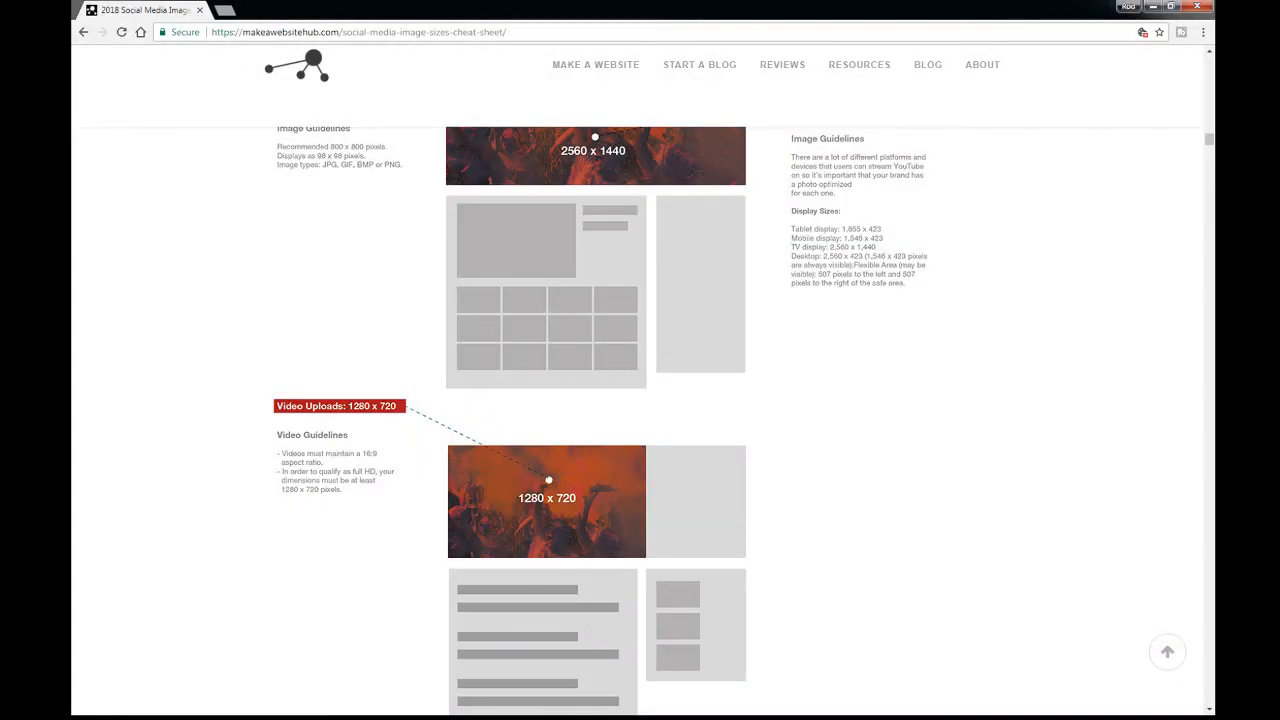
scroll(557, 217, "up", 3)
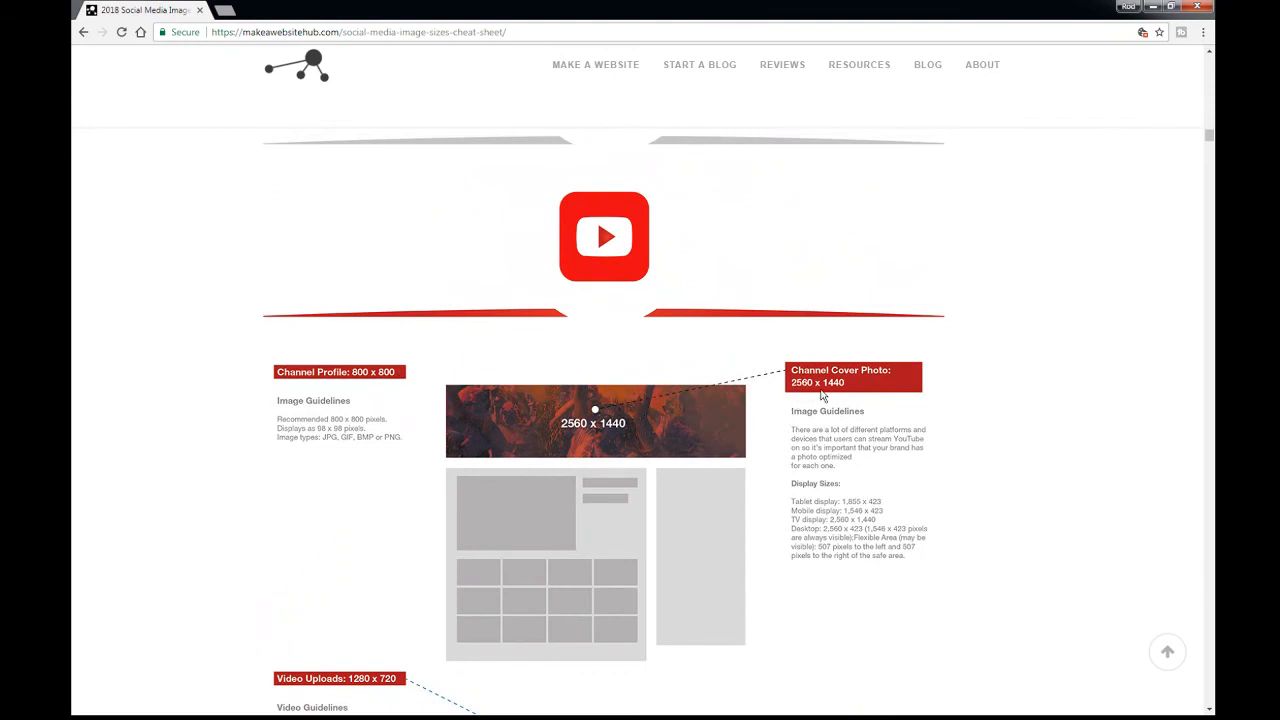
Shrink and reposition the browser window so the GIMP 2 shortcut and the YouTube cover photo size are both visible
left_click(1155, 9)
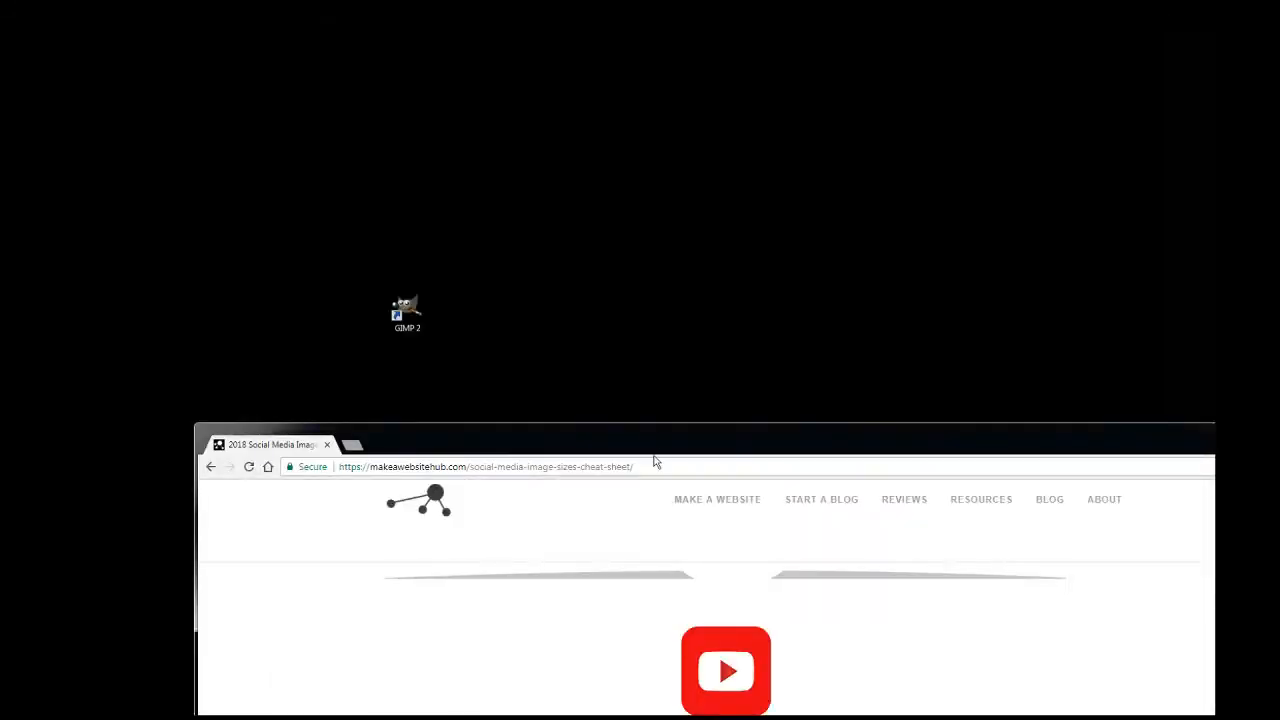
scroll(714, 586, "down", 3)
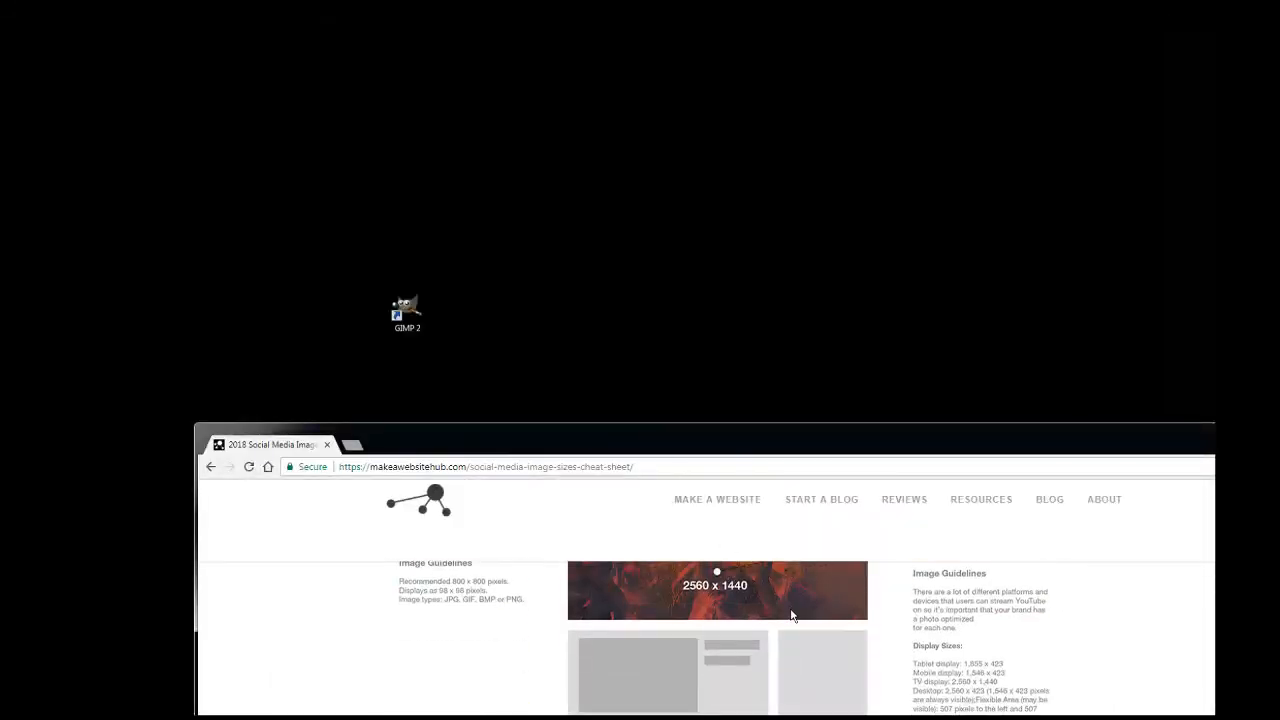
scroll(791, 616, "up", 3)
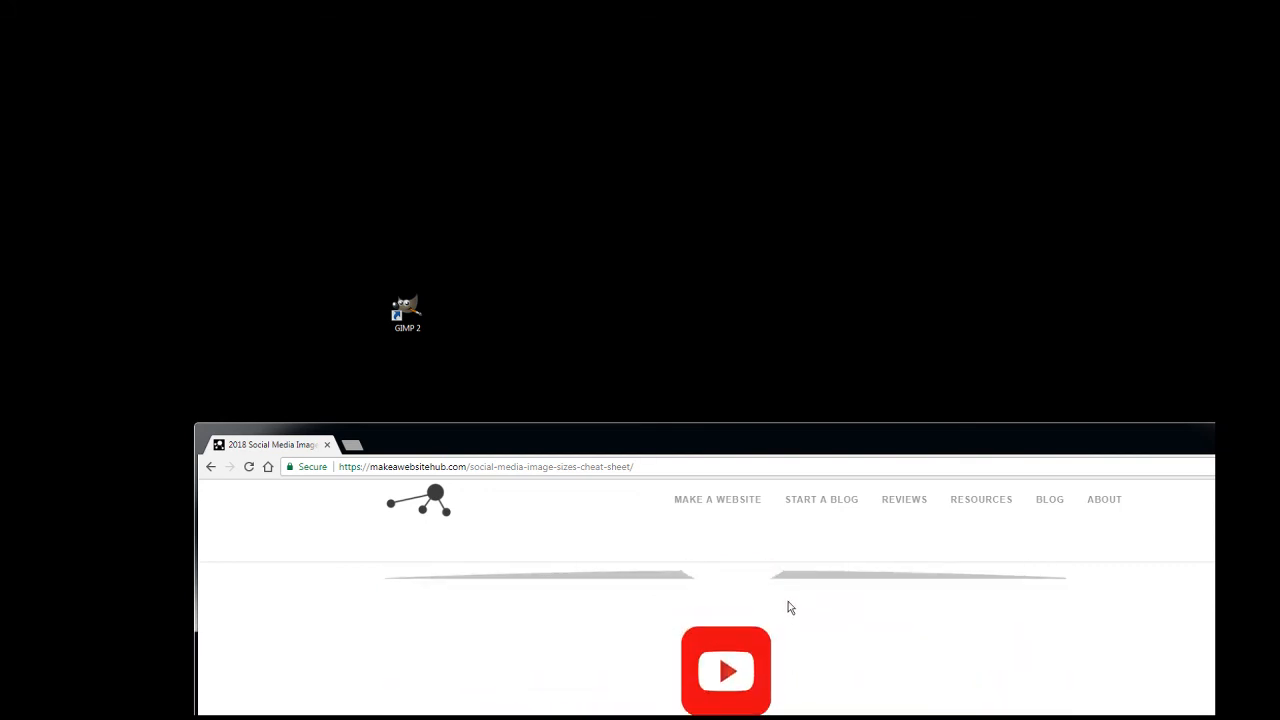
scroll(788, 606, "down", 3)
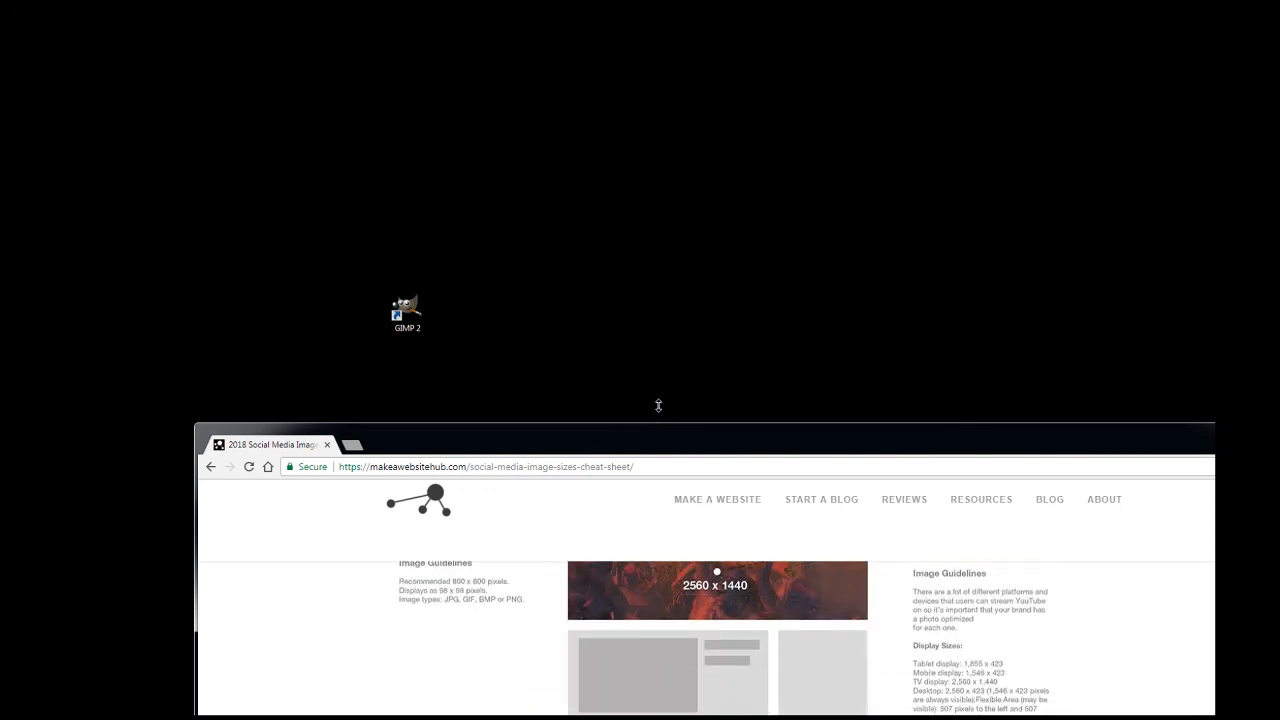
left_click_drag(691, 431, 567, 423)
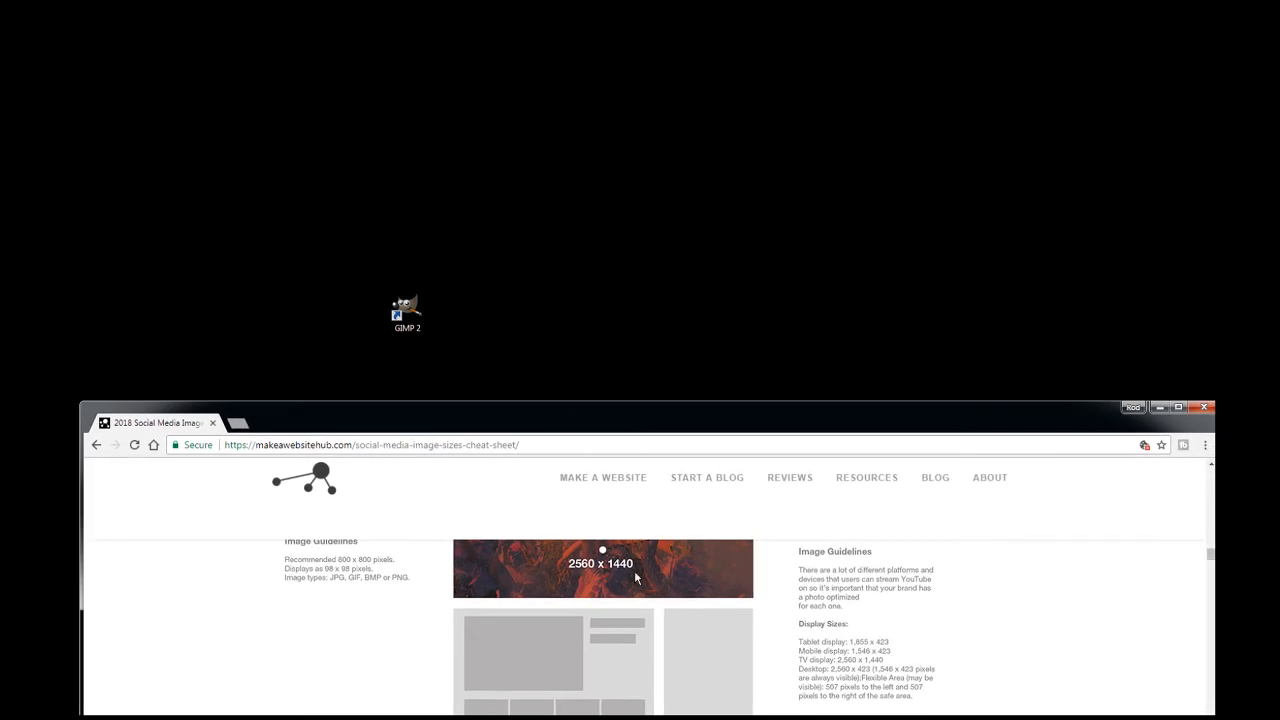
Switch to GIMP and close the blank untitled 820x310 image
left_click(412, 312)
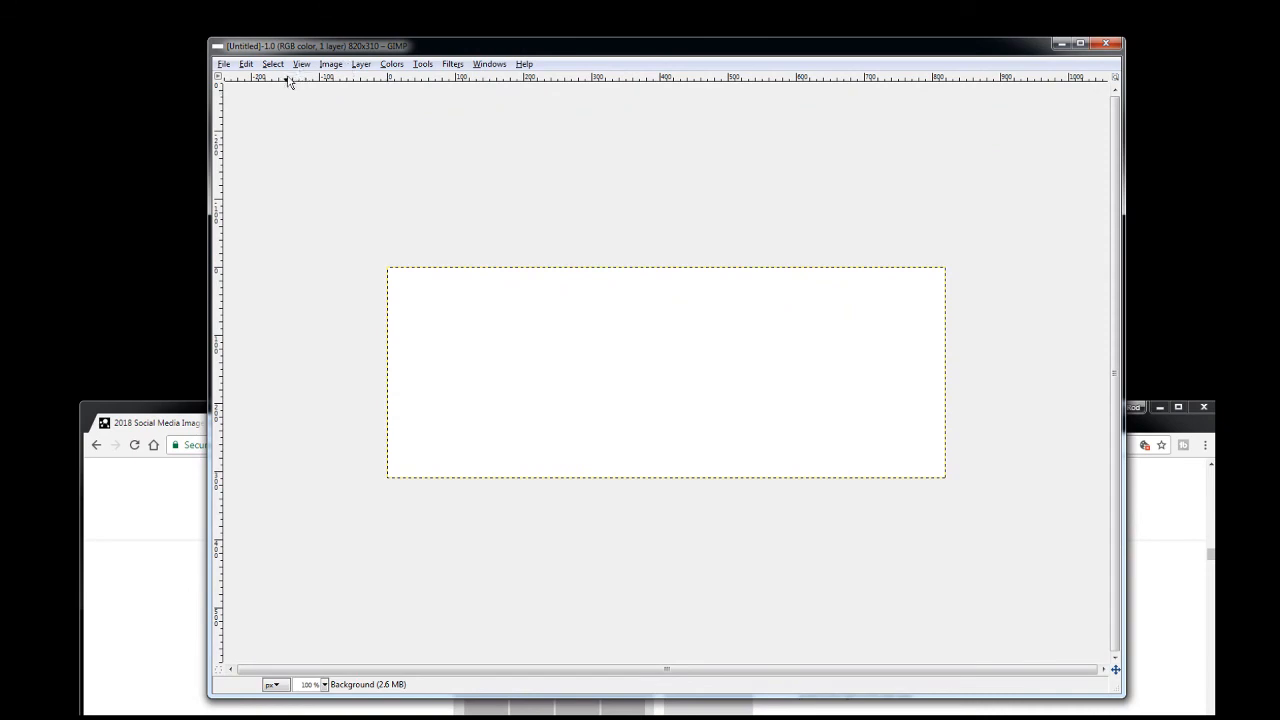
left_click(226, 64)
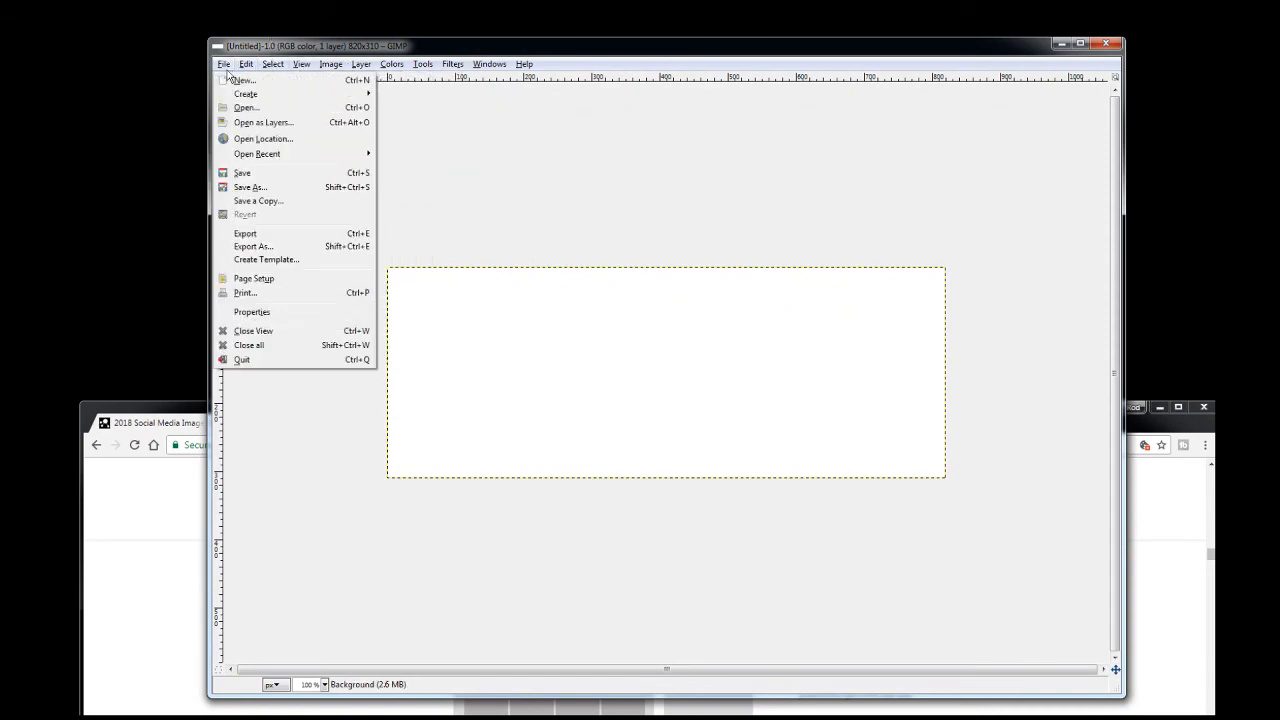
left_click(1108, 44)
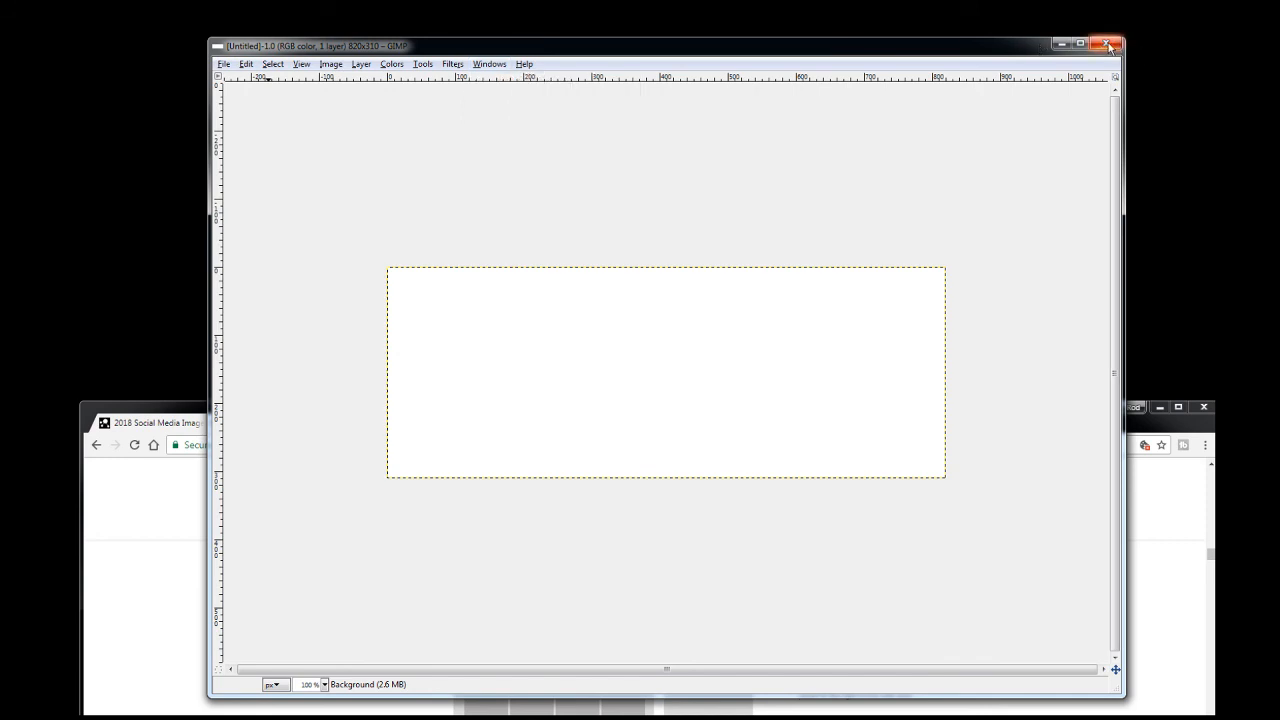
left_click(1110, 46)
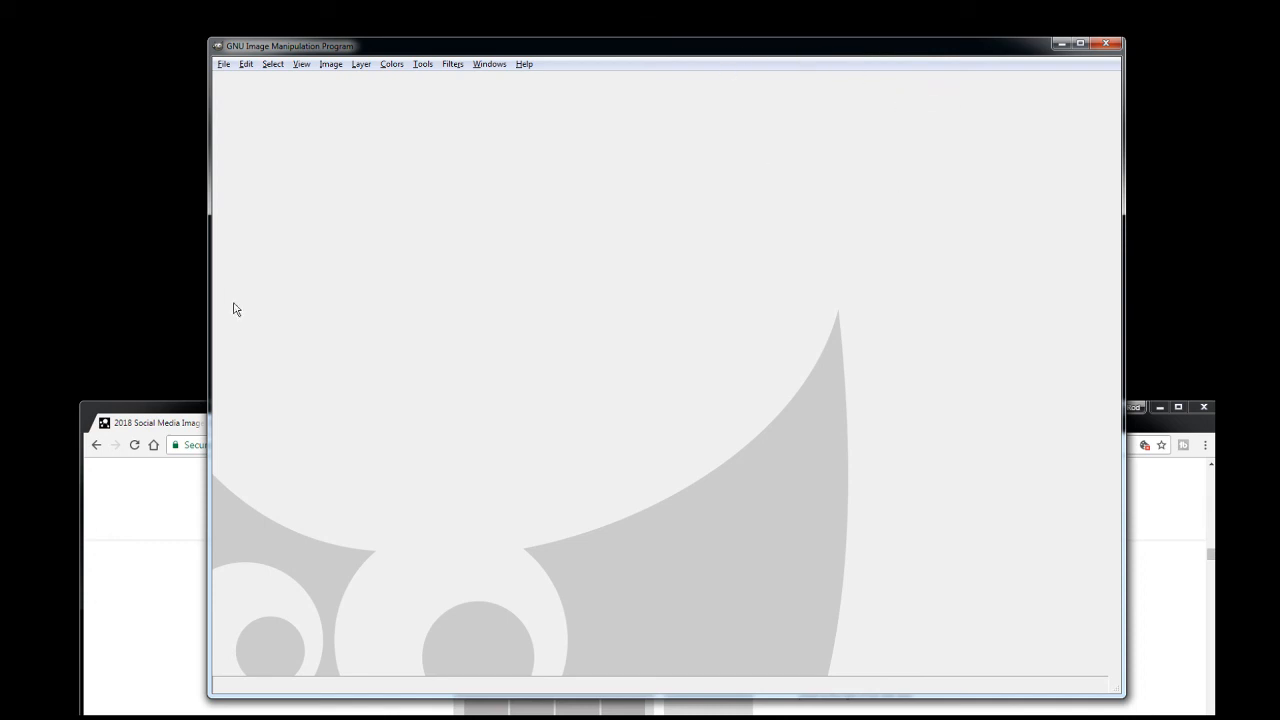
Glance back at the cheat sheet, review the available image creation options and open the settings for a new image
left_click(170, 415)
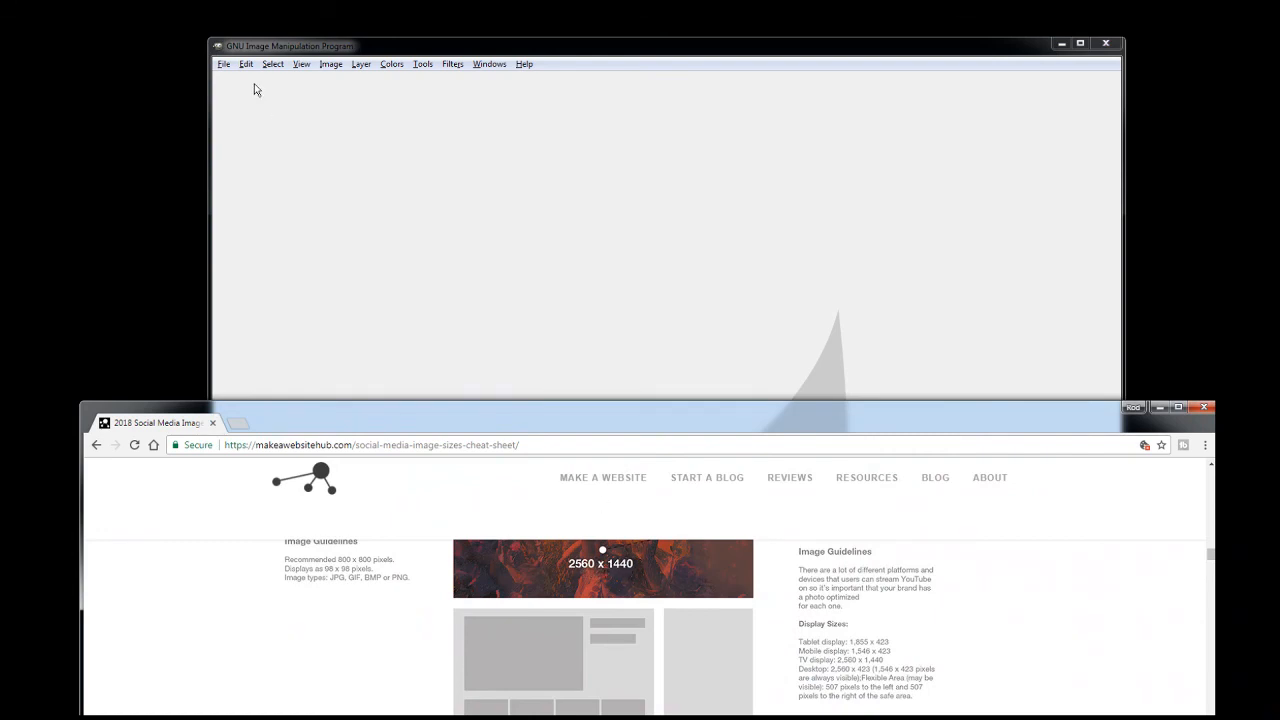
left_click(262, 50)
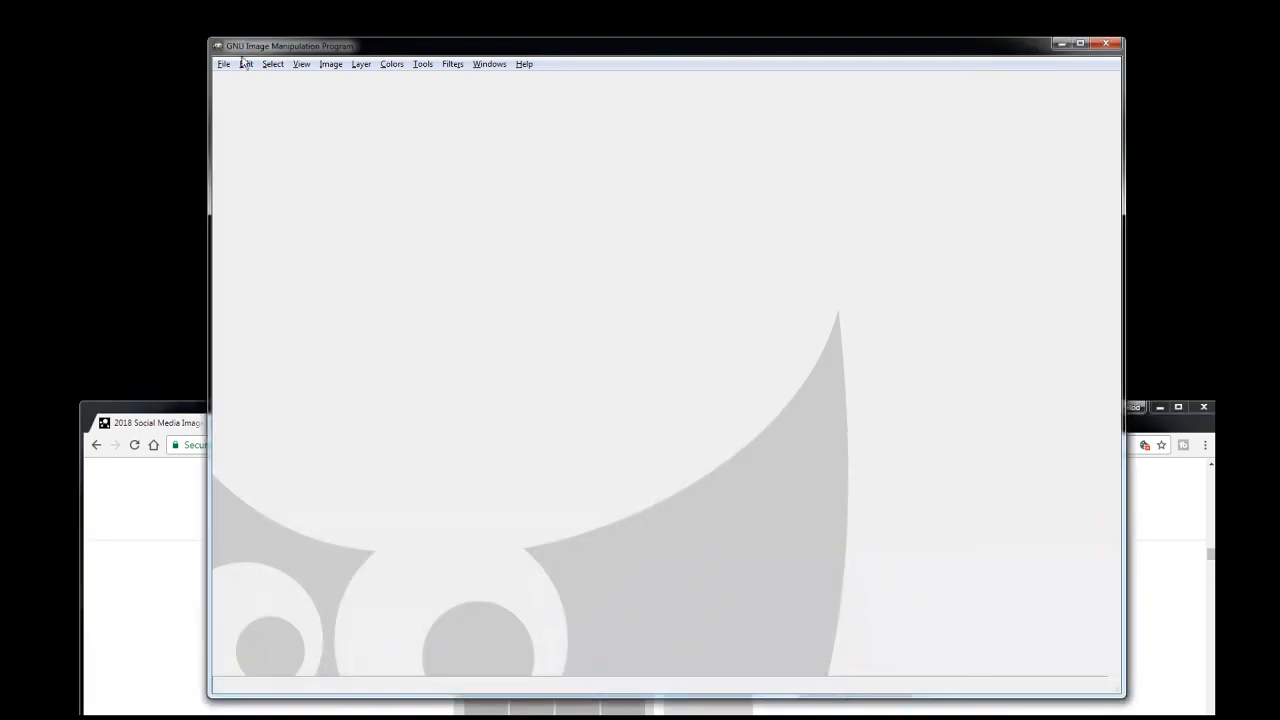
left_click(224, 65)
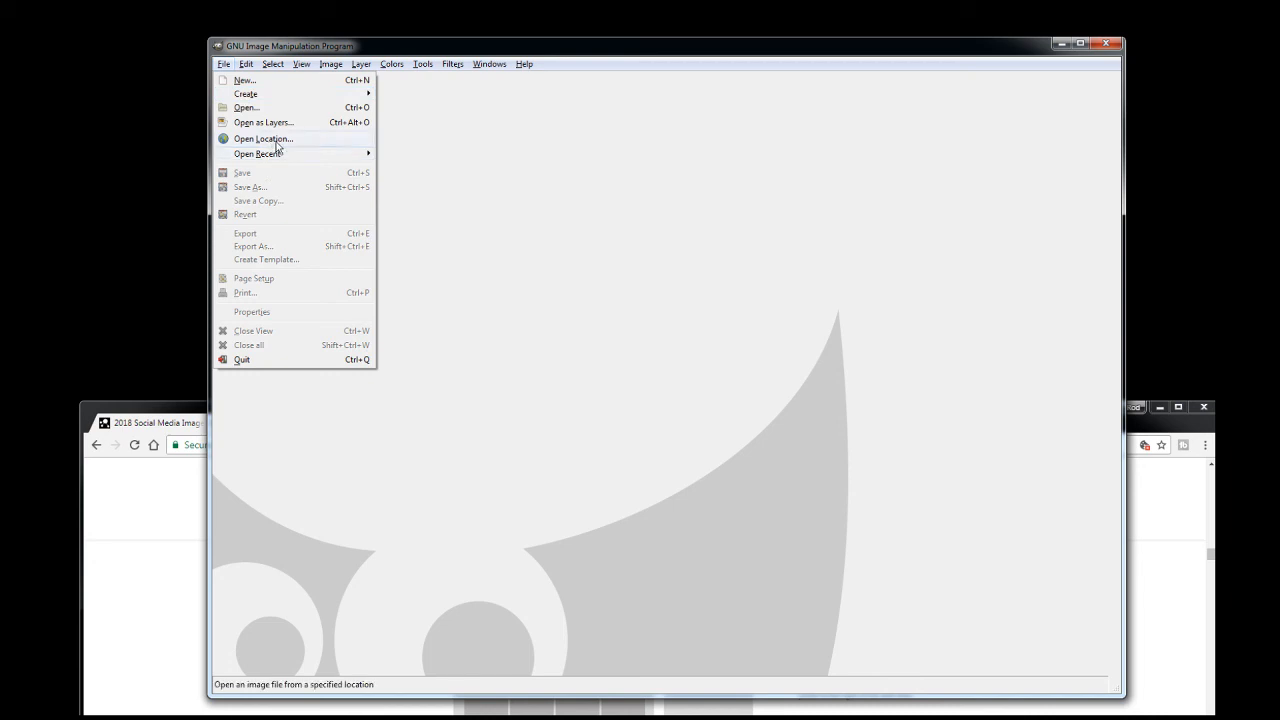
mouse_move(270, 160)
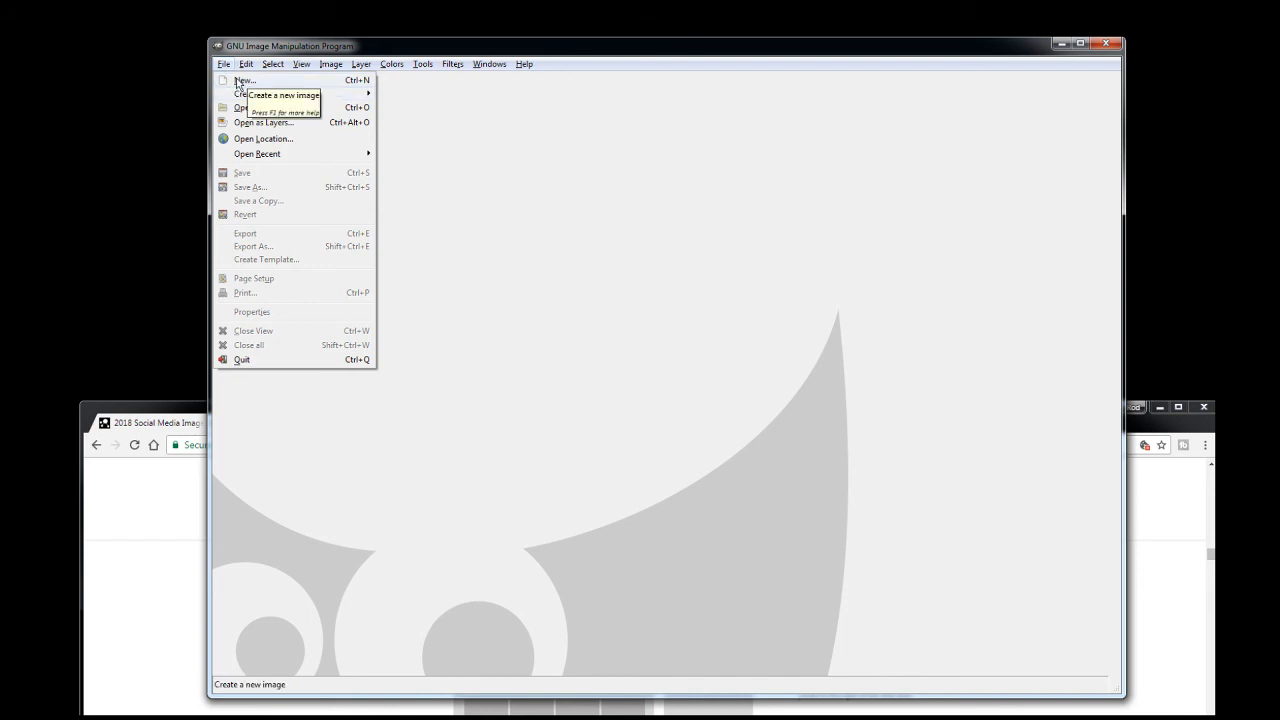
mouse_move(246, 97)
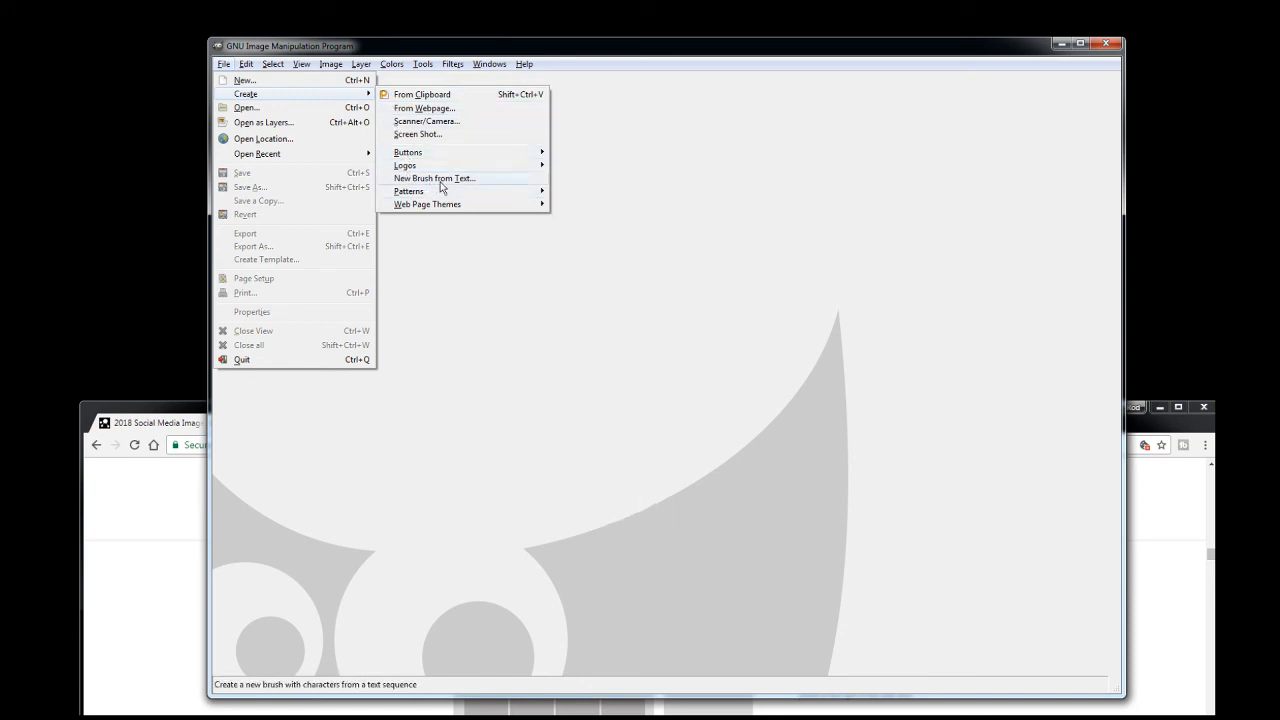
mouse_move(414, 196)
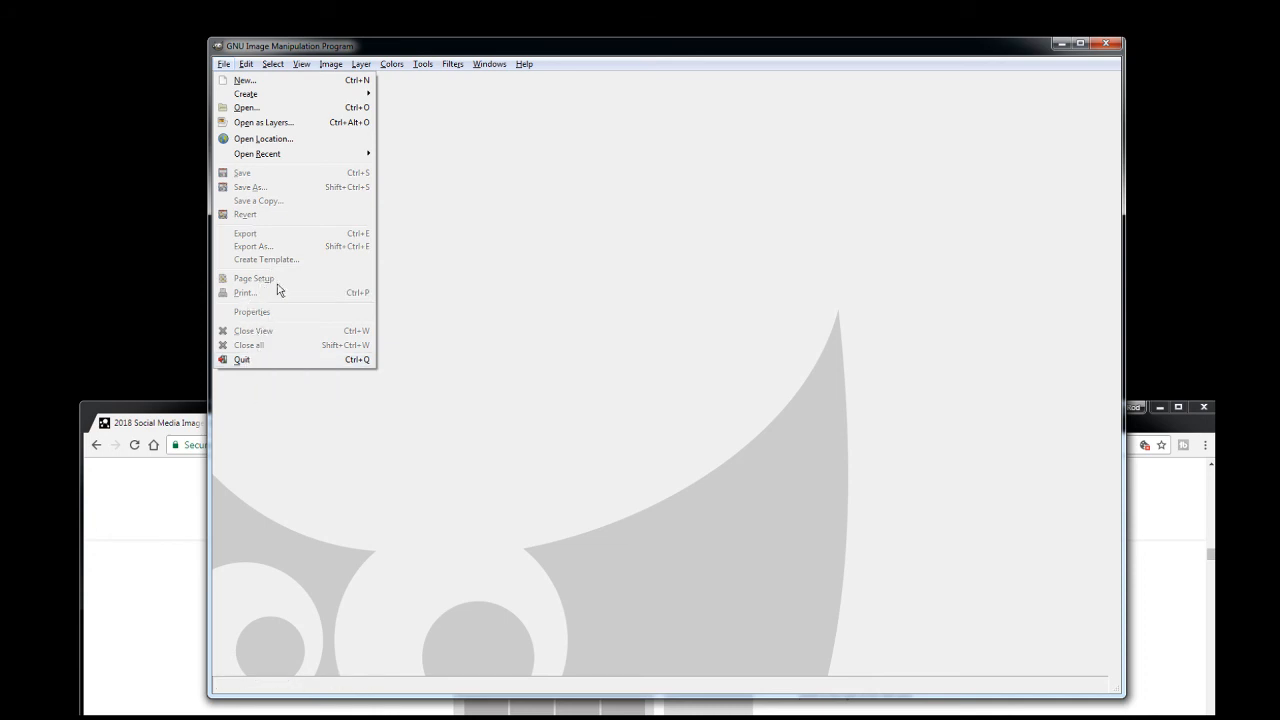
mouse_move(263, 65)
left_click(231, 82)
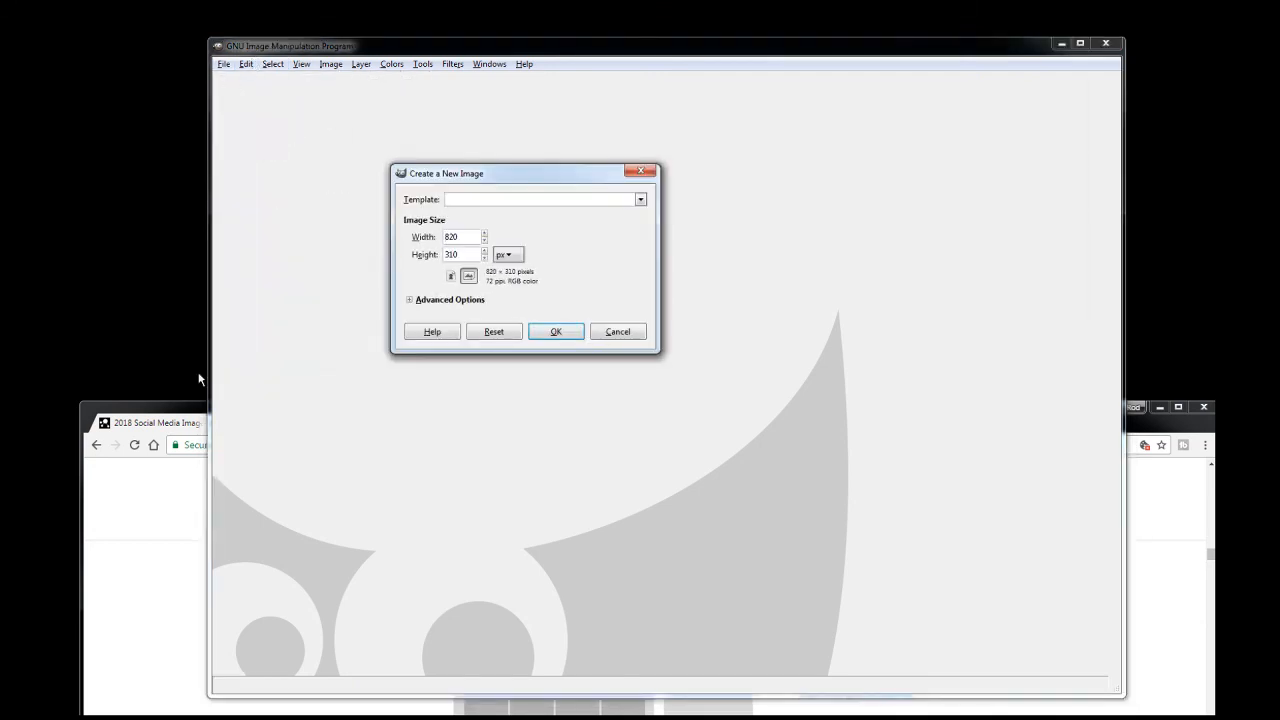
Bring the cheat sheet into view alongside the new image settings and look through the preset size templates
left_click(175, 401)
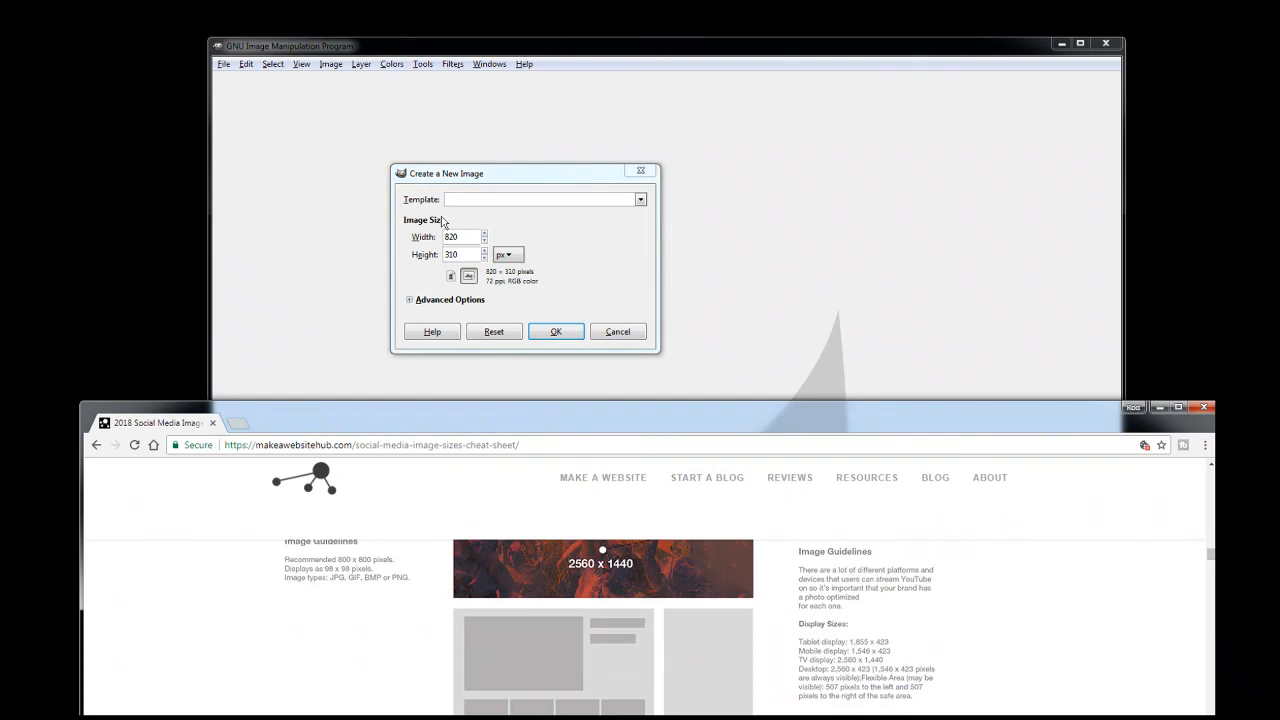
left_click(640, 201)
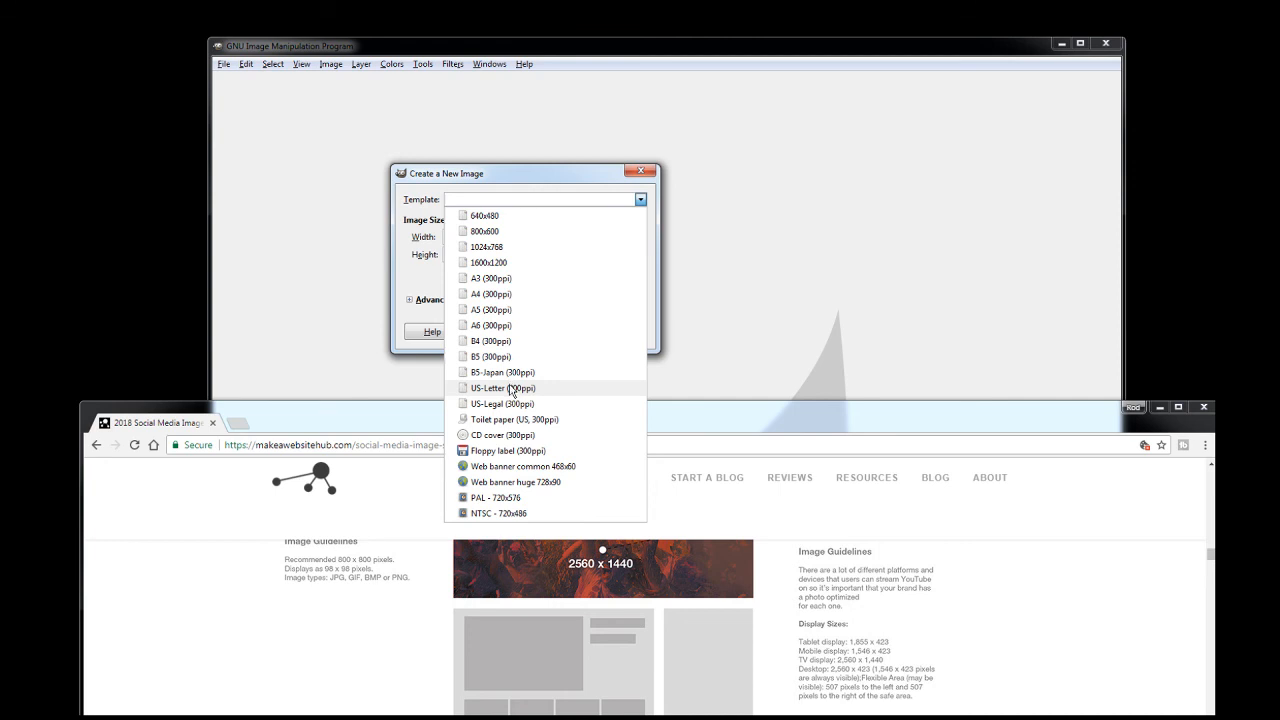
left_click(424, 283)
Create a new blank image with a width of 2560 and a height of 1140, measured in pixels
double_click(463, 235)
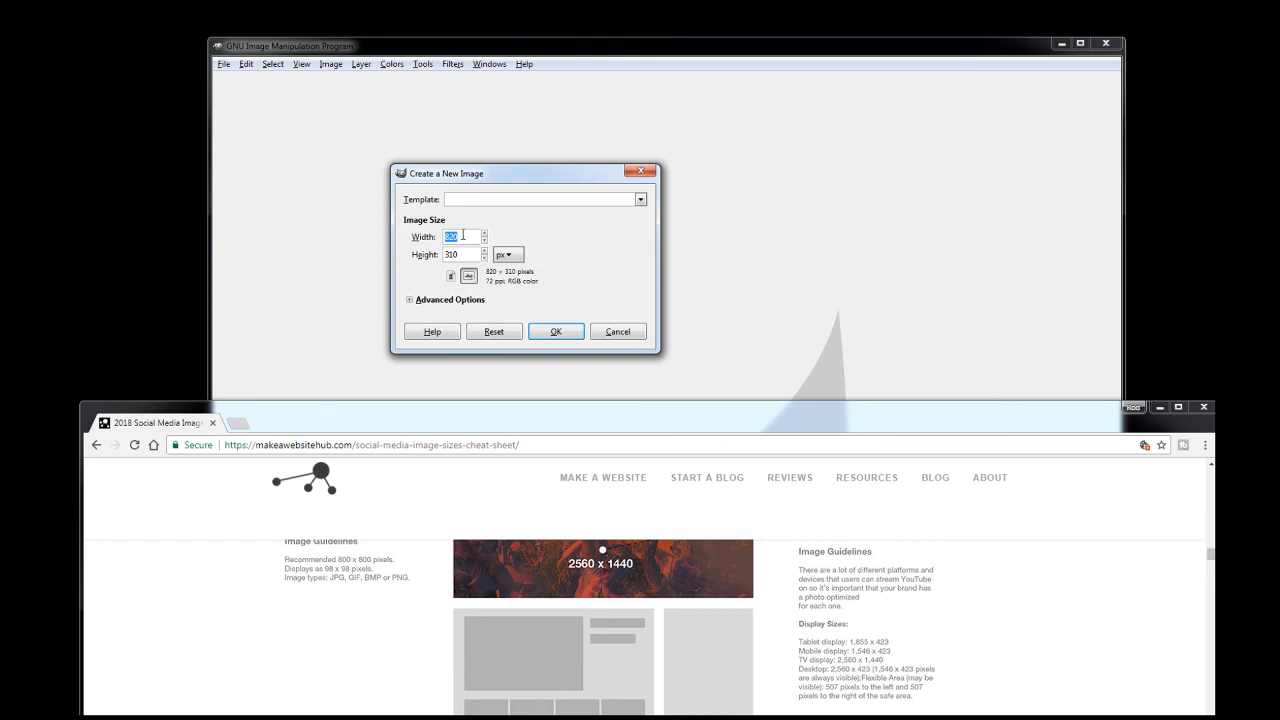
type("2560")
double_click(450, 254)
type("1140")
left_click(509, 258)
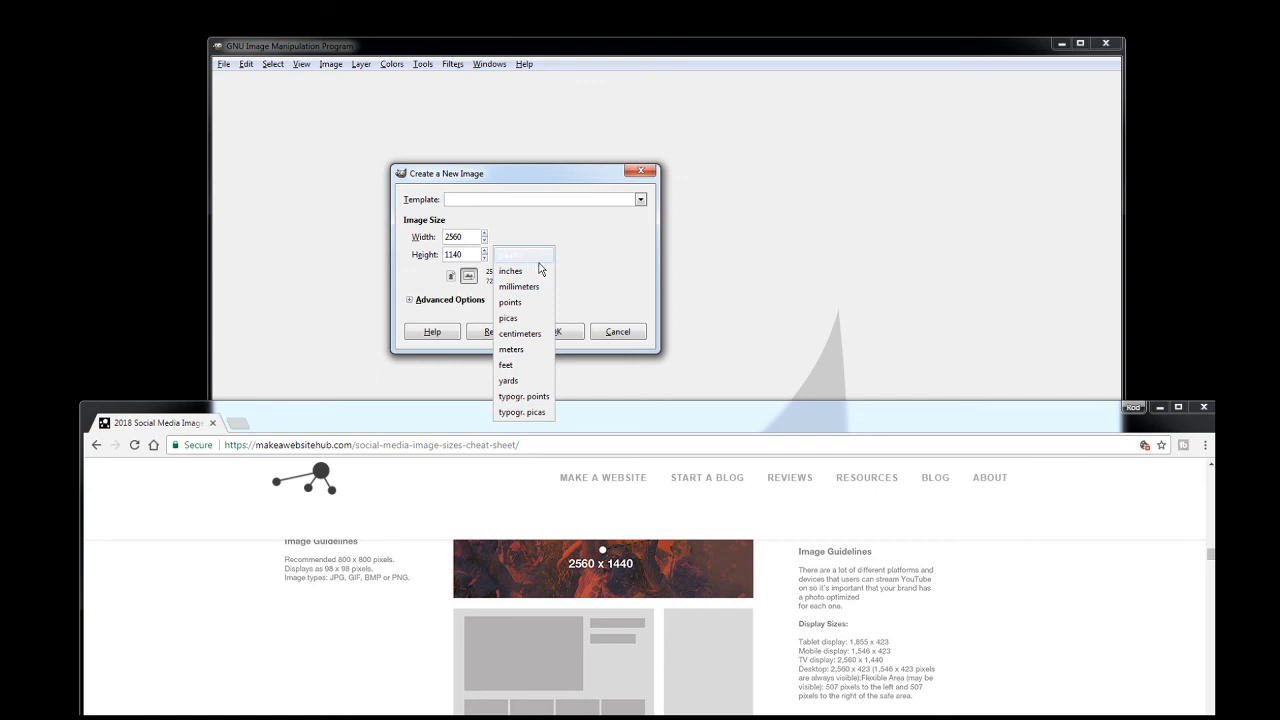
left_click(524, 257)
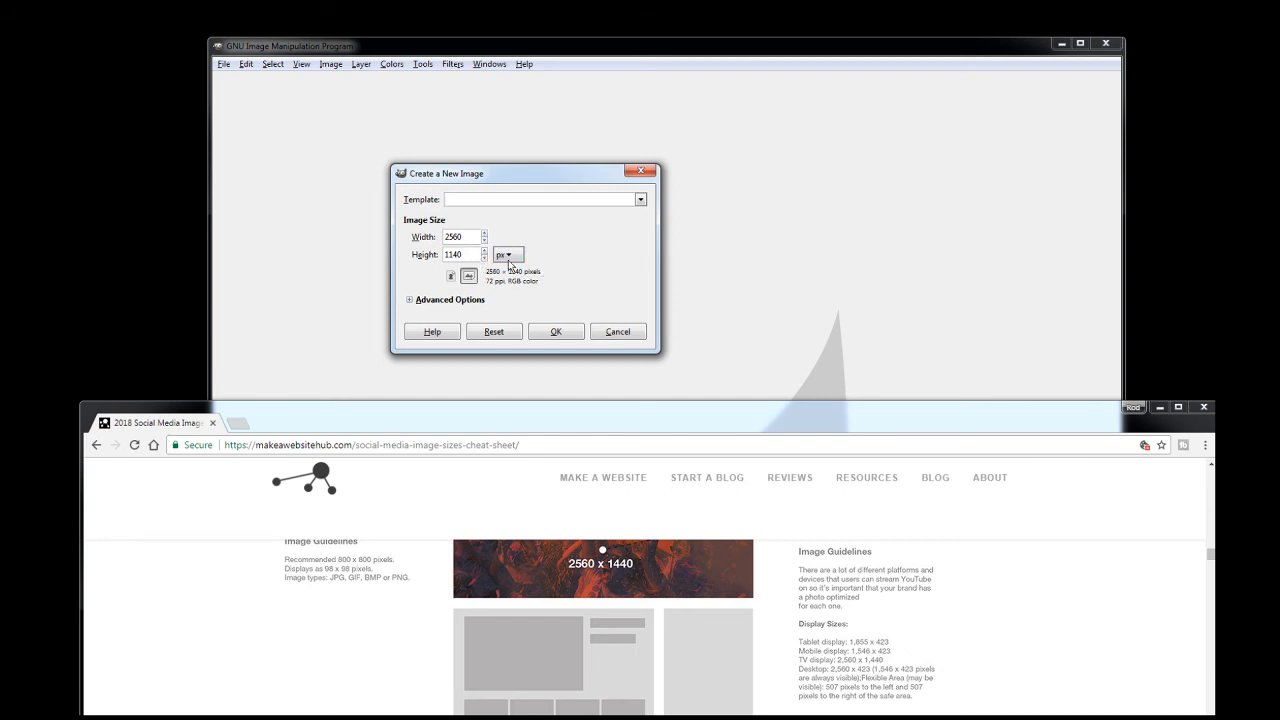
left_click(557, 333)
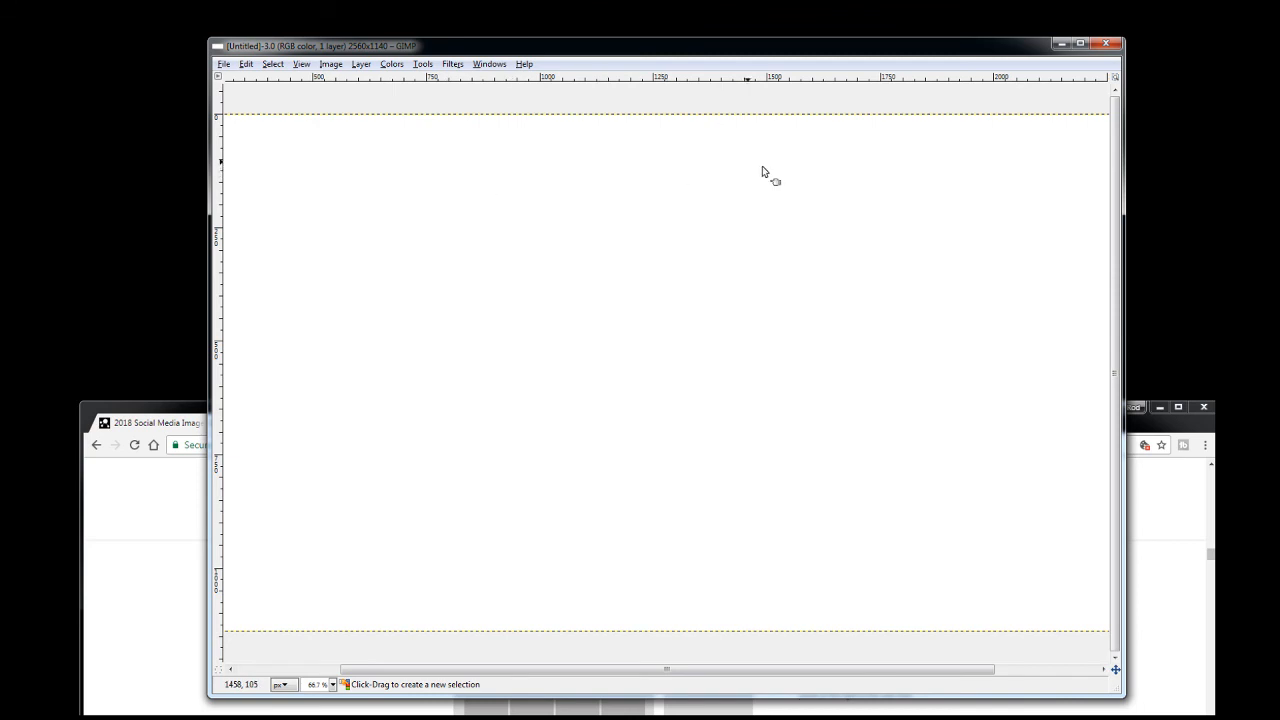
Compare the whole blank canvas with the YouTube cover dimensions in the cheat sheet, and maximize the image window
left_click(165, 418)
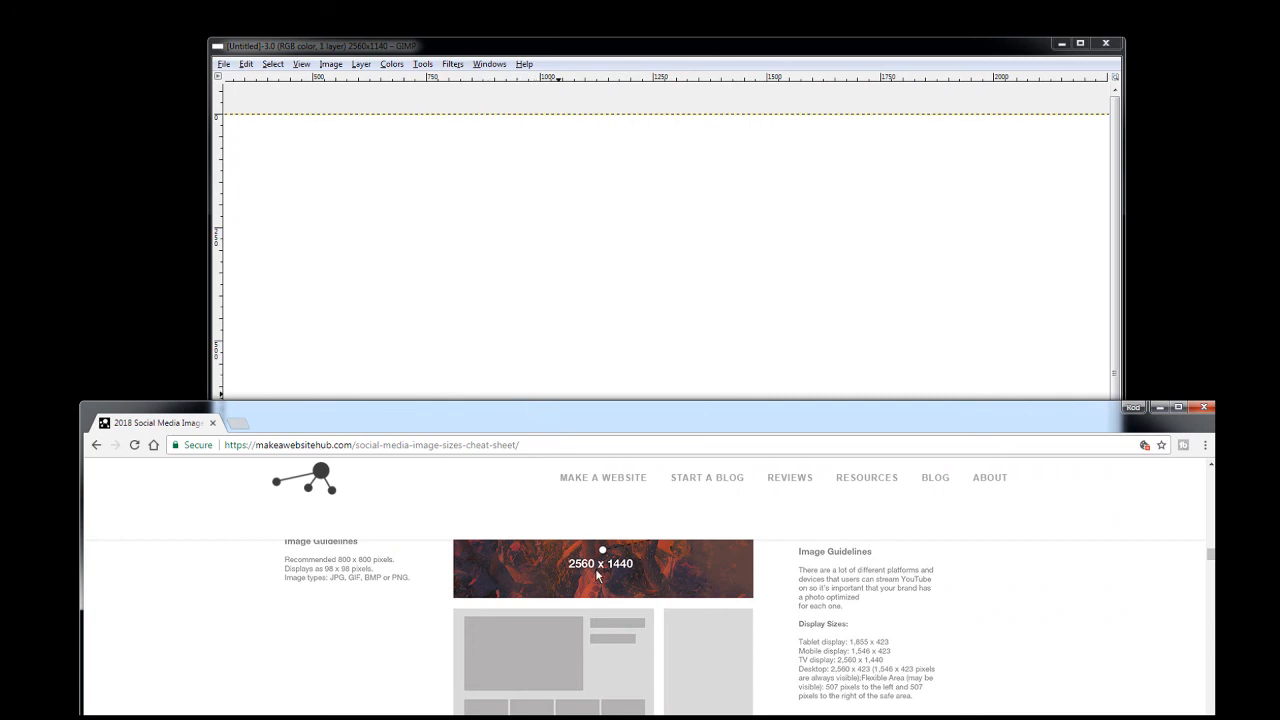
left_click(567, 50)
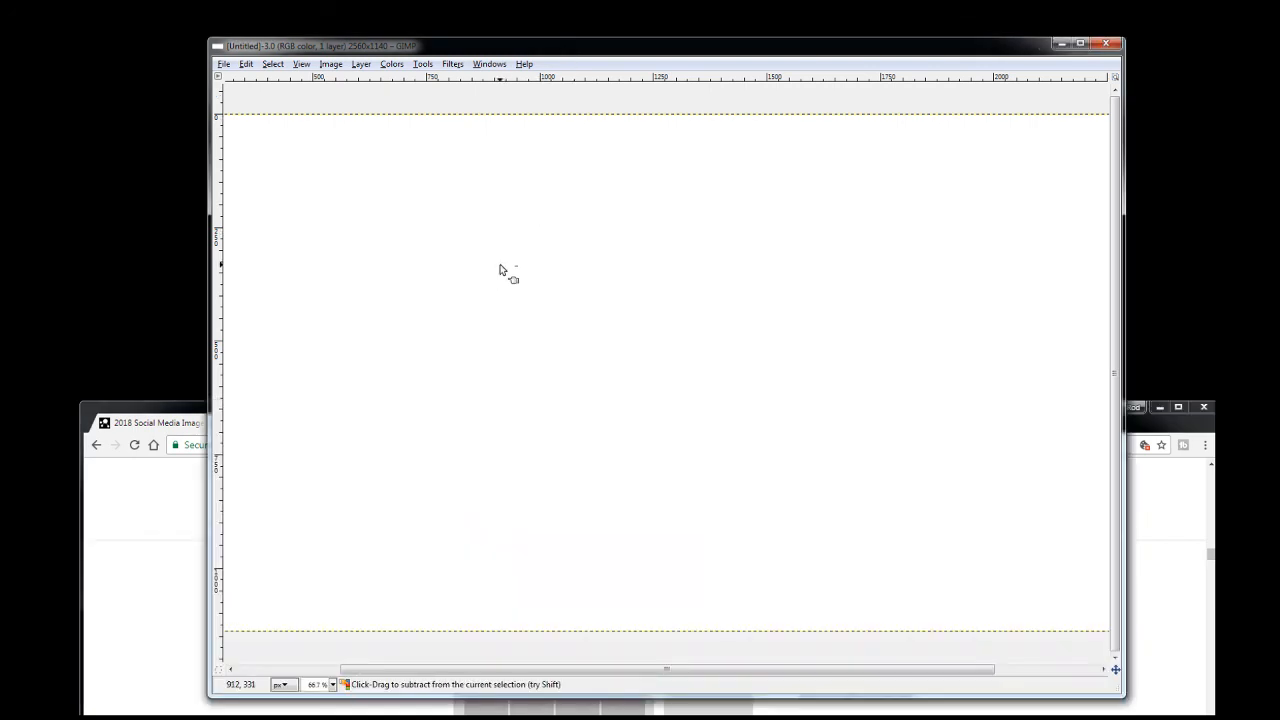
scroll(502, 270, "down", 2)
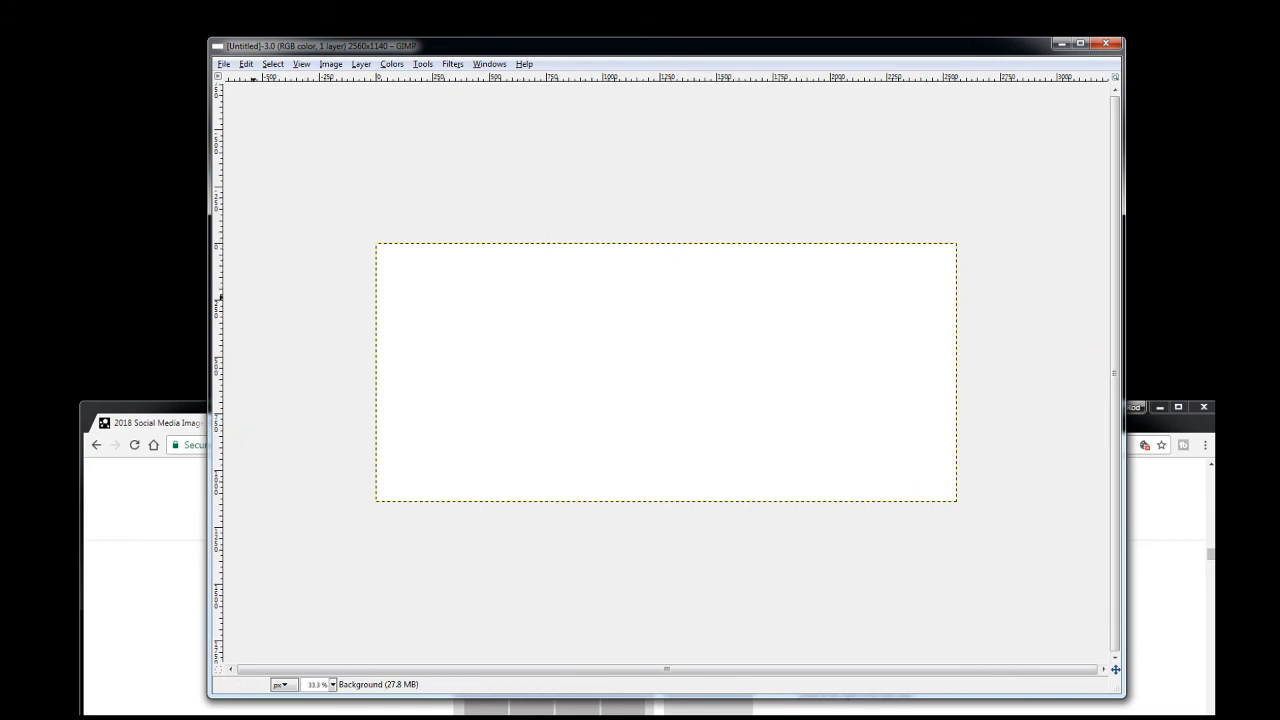
left_click(169, 410)
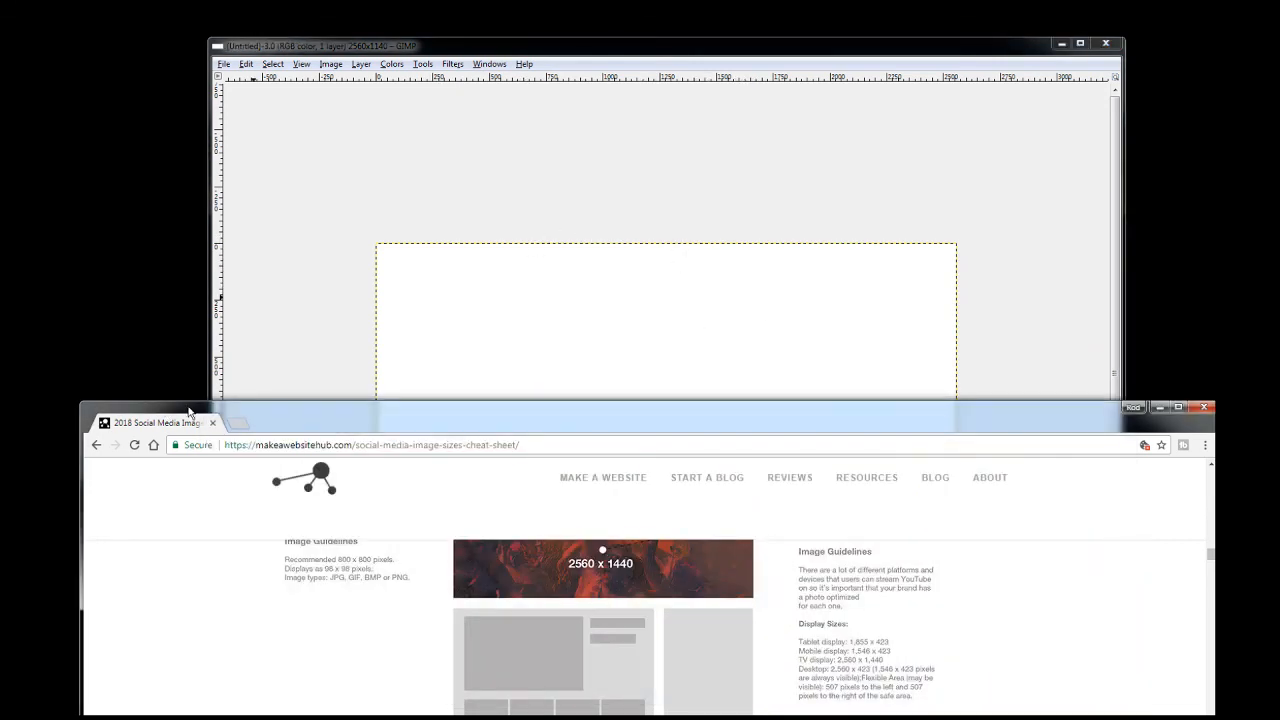
left_click(369, 48)
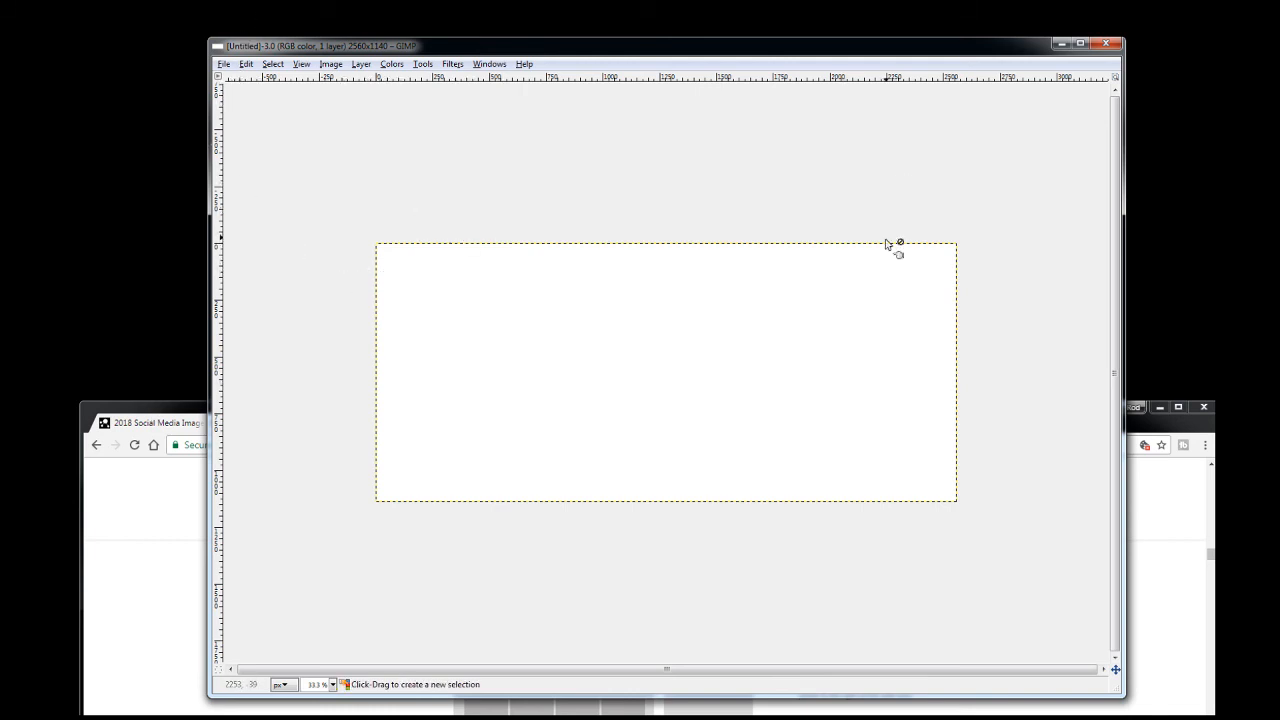
double_click(822, 47)
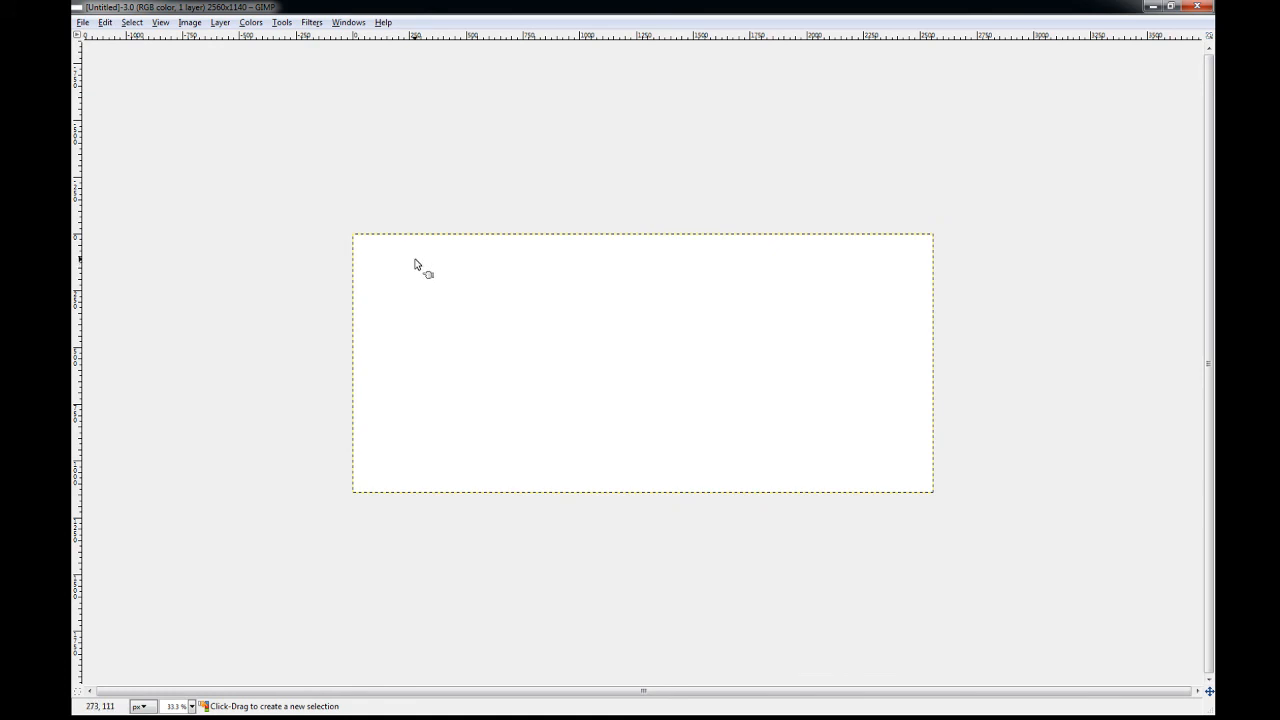
Inspect the image's canvas size settings and leave them without resizing
left_click(193, 24)
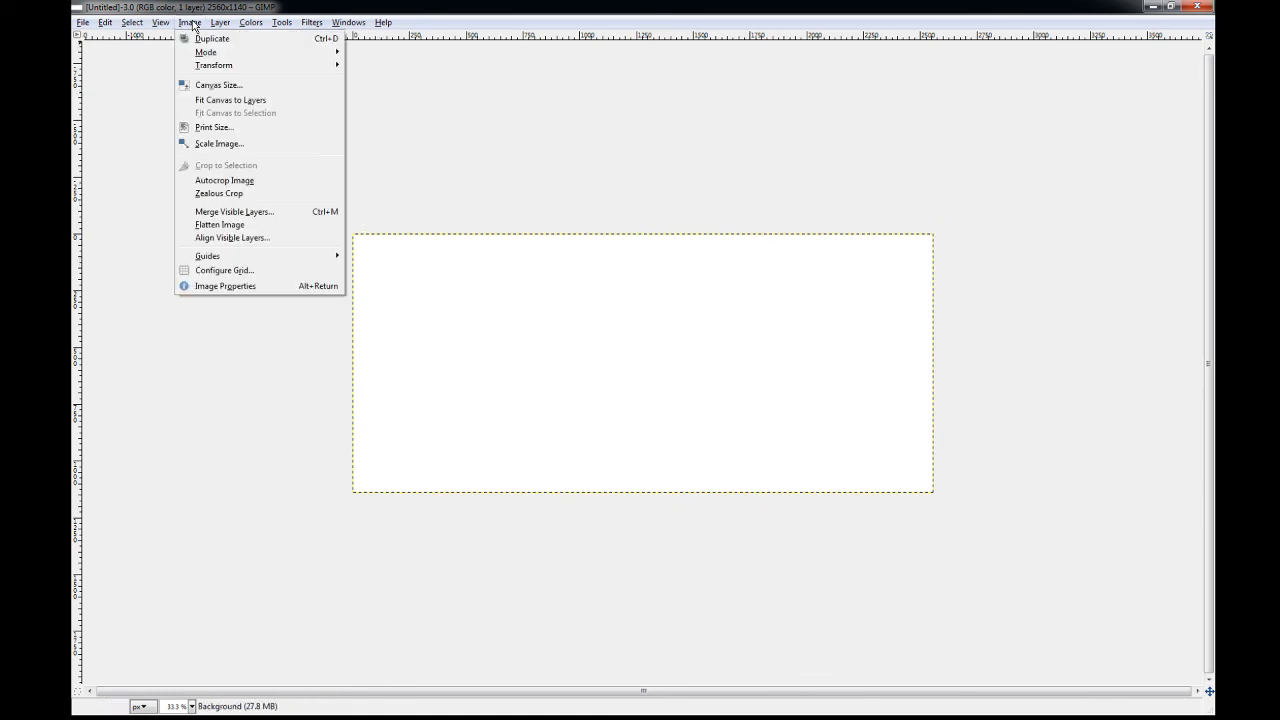
left_click(218, 86)
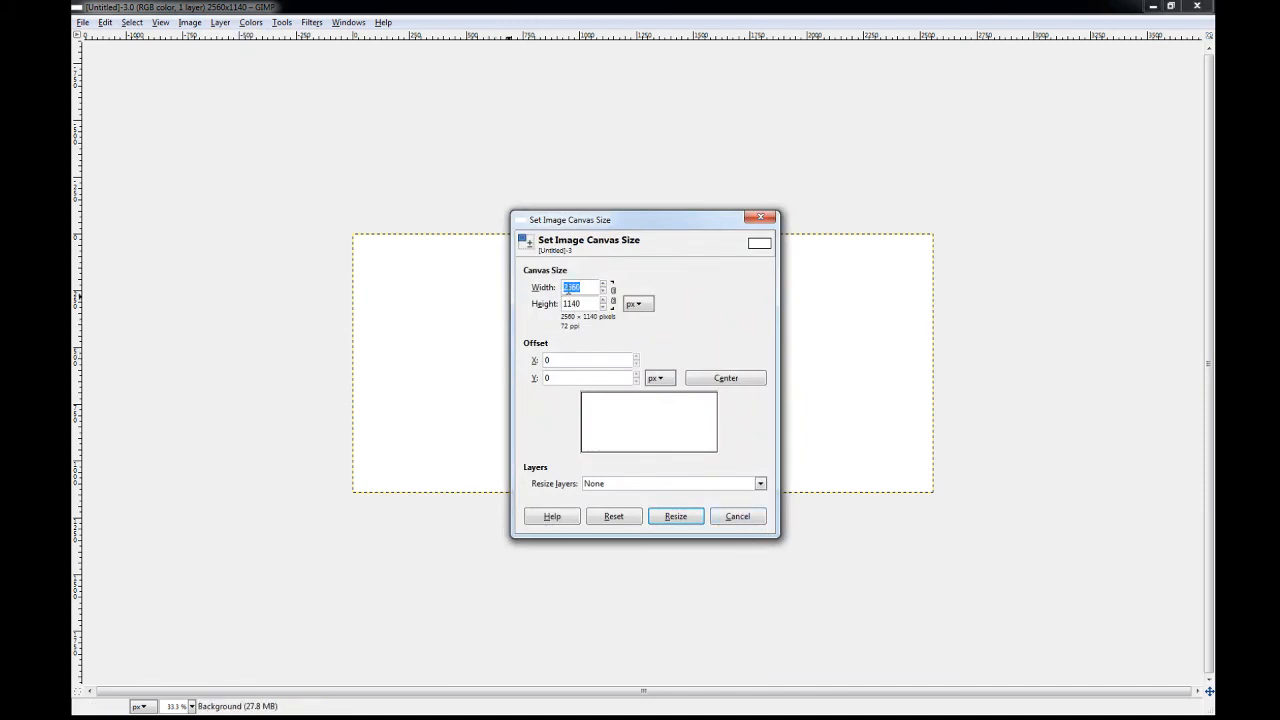
left_click(744, 518)
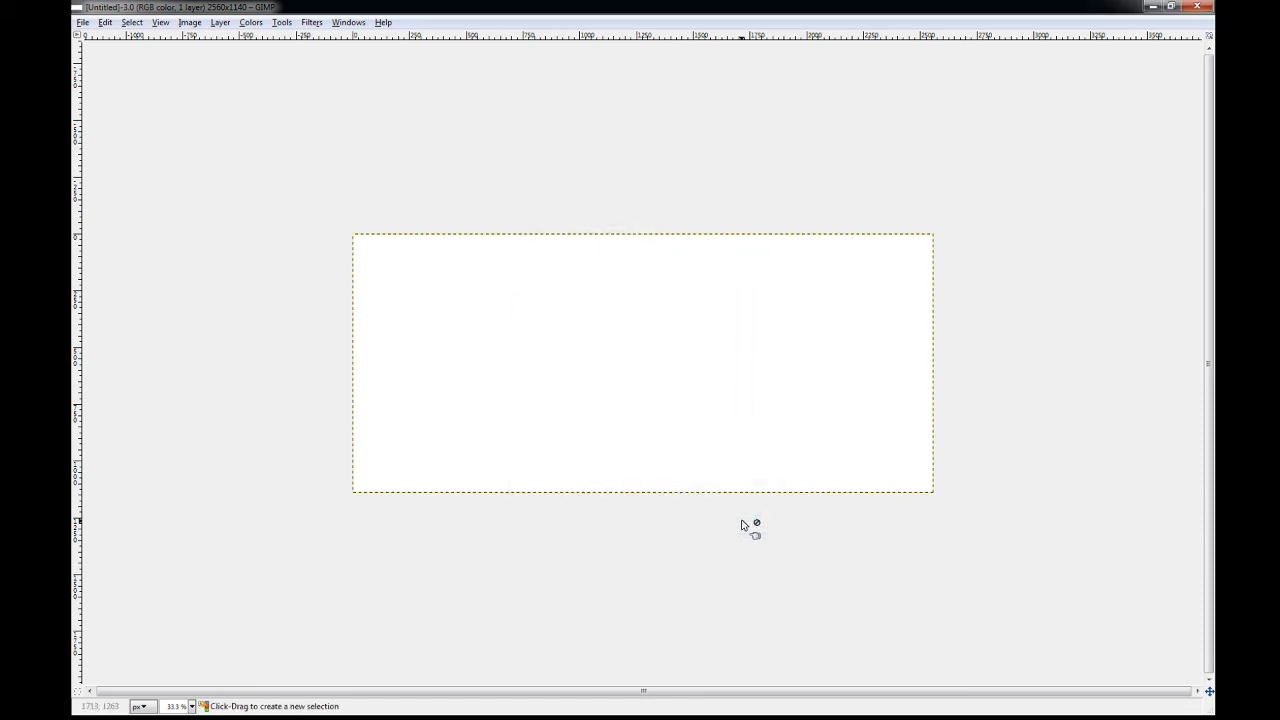
Look over the available file and color commands, and inspect the image's undo history before closing it
left_click(84, 22)
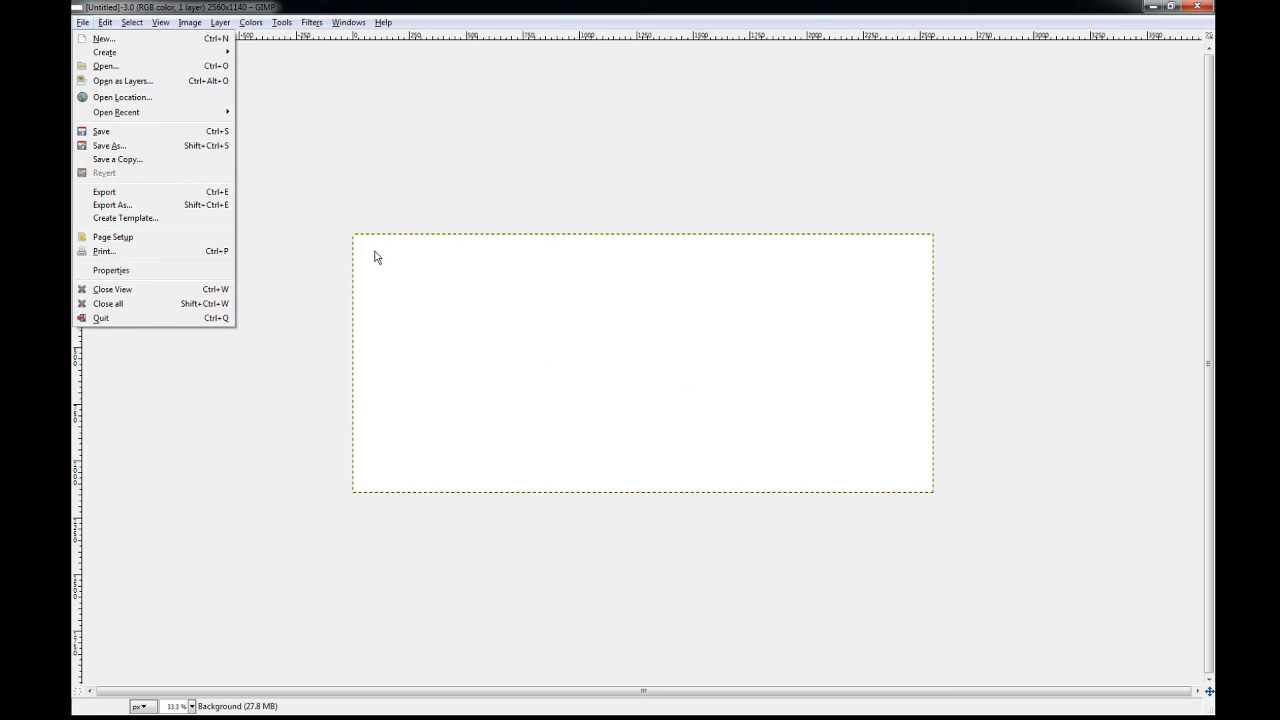
mouse_move(186, 25)
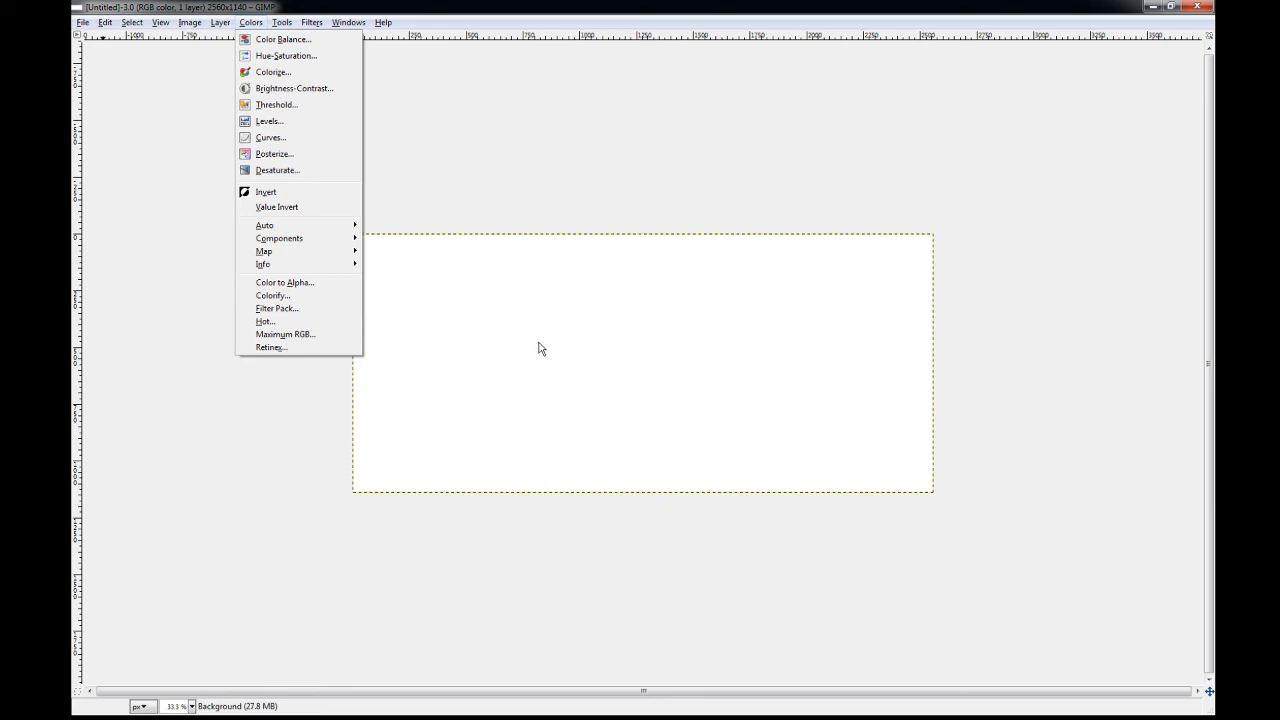
left_click(160, 22)
mouse_move(100, 27)
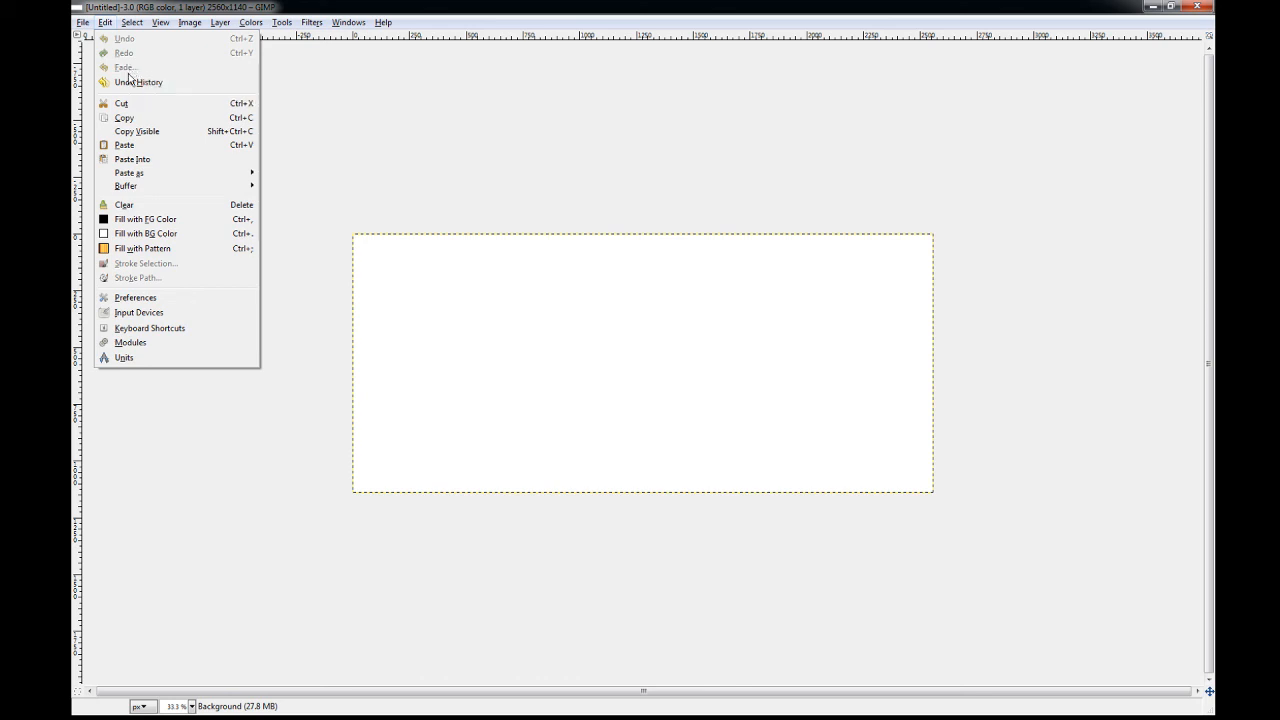
left_click(129, 86)
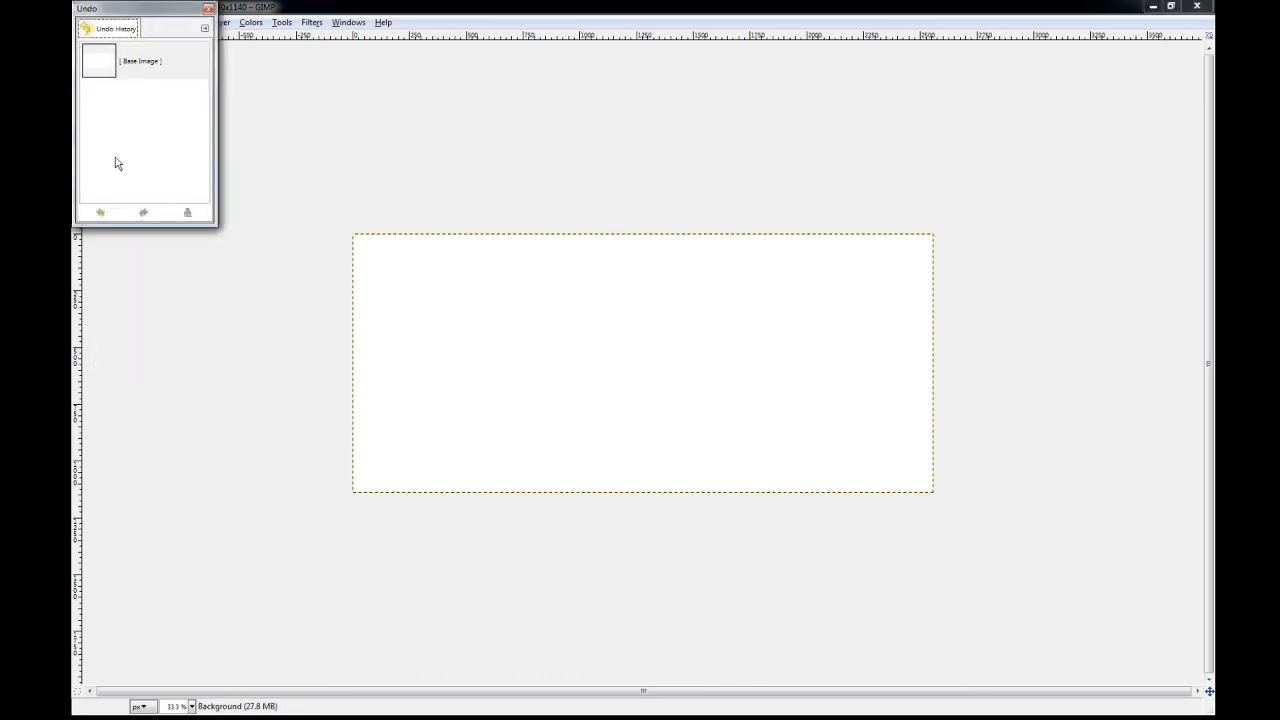
left_click(208, 9)
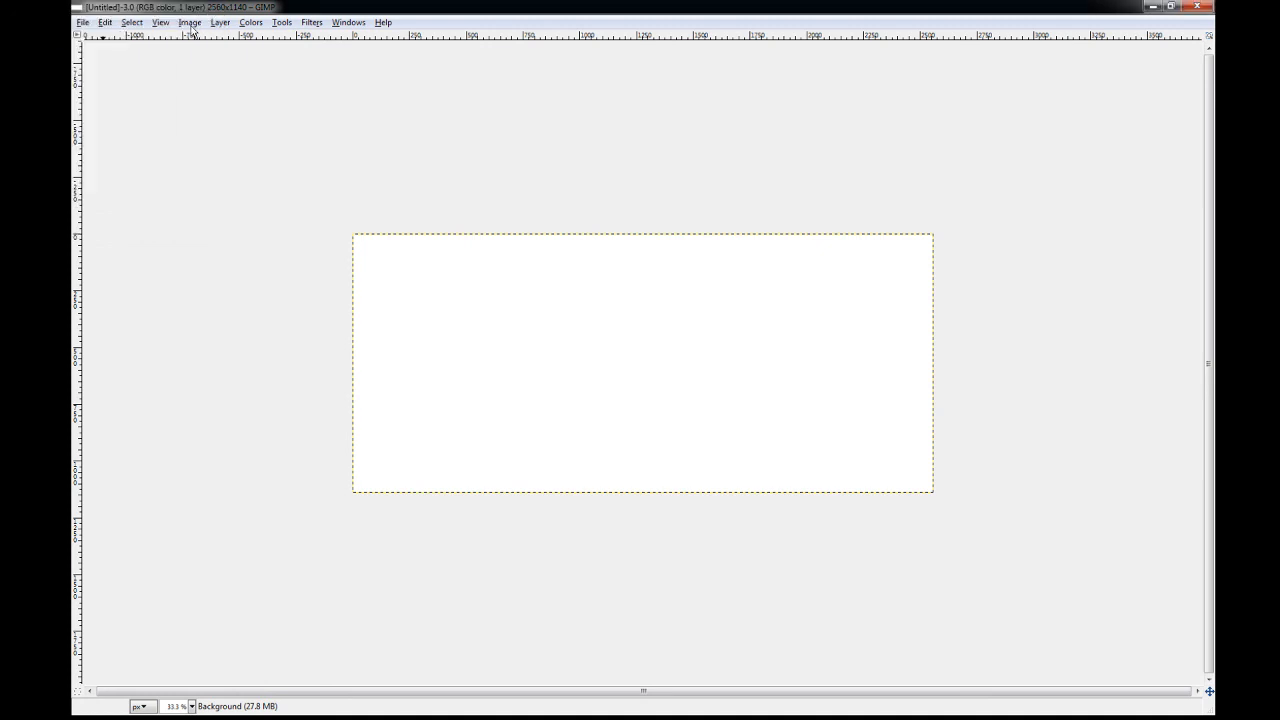
Review the available editing commands, including cut, Paste Into, the Paste as variants and Fill with Pattern
left_click(106, 23)
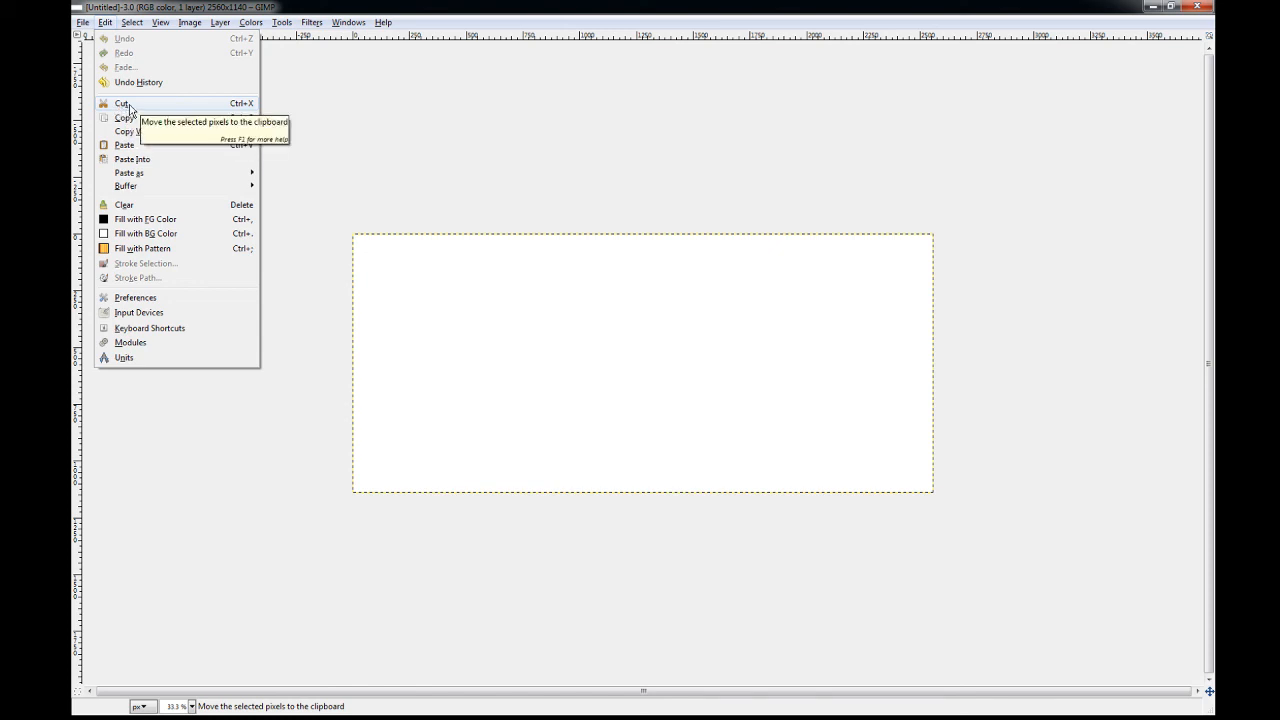
mouse_move(131, 22)
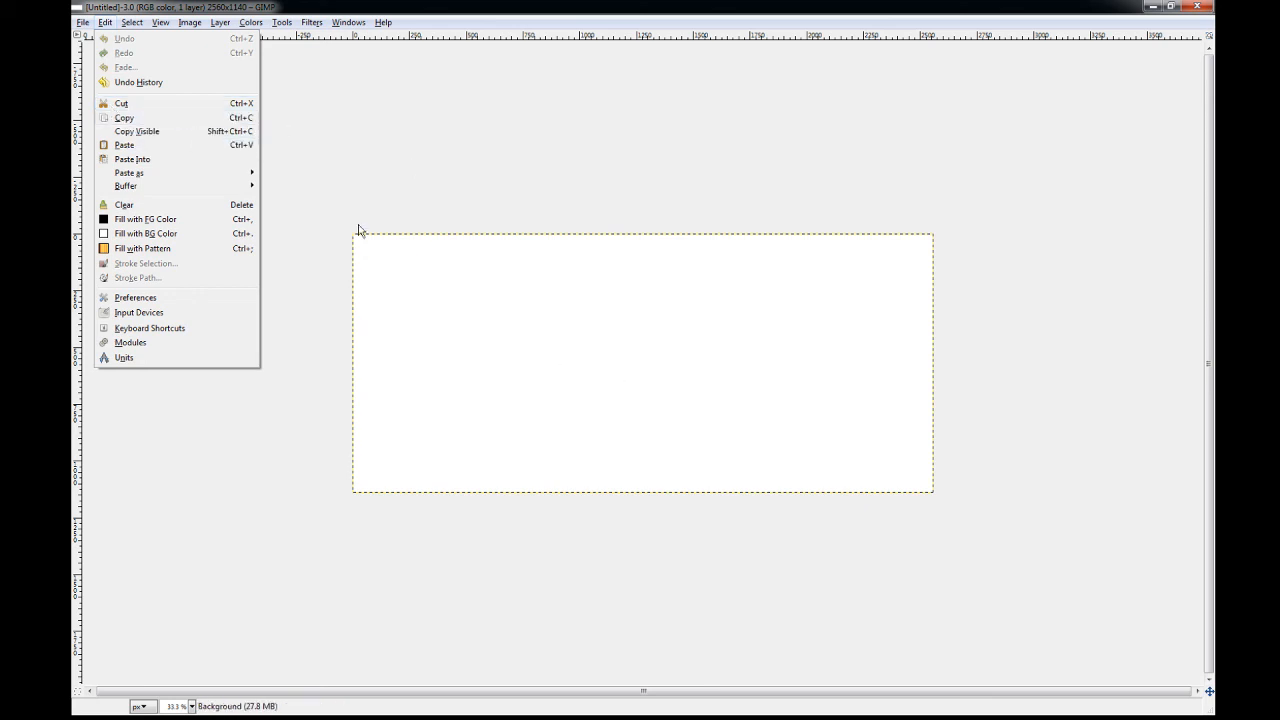
mouse_move(220, 22)
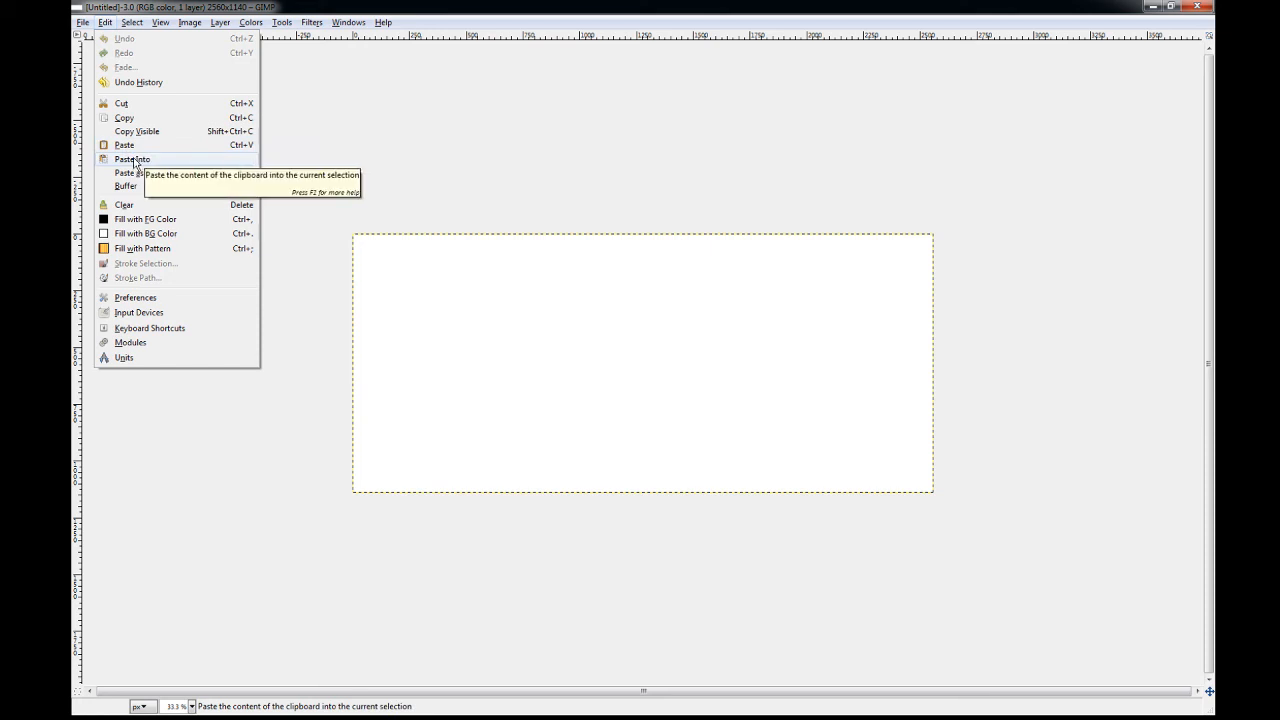
mouse_move(122, 175)
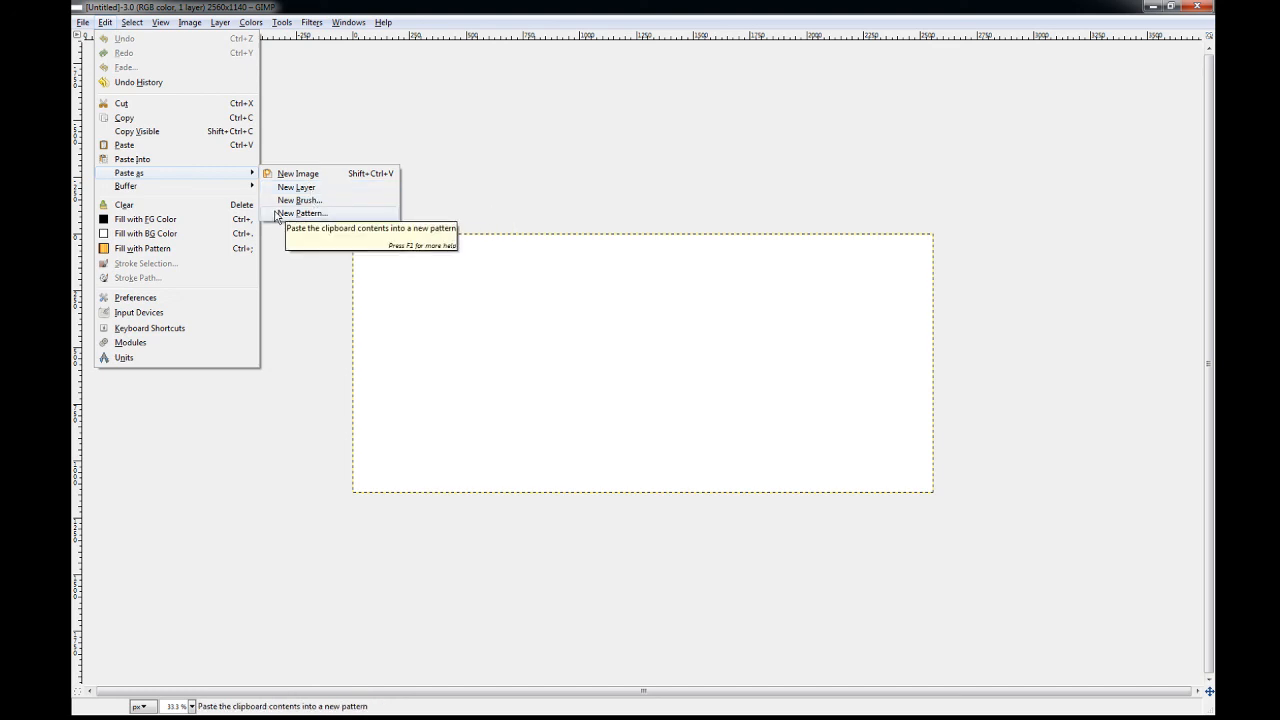
mouse_move(208, 175)
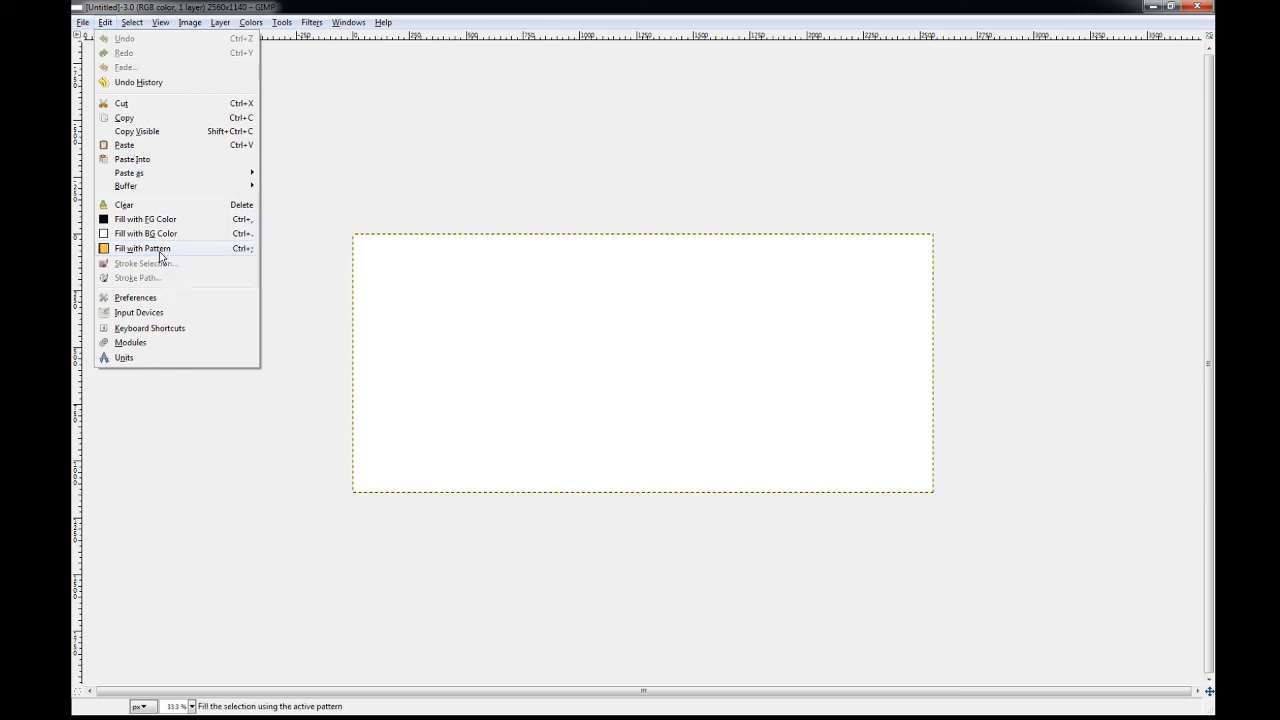
Examine the Environment, Tool Options and Toolbox preferences, and leave without changing anything
left_click(136, 298)
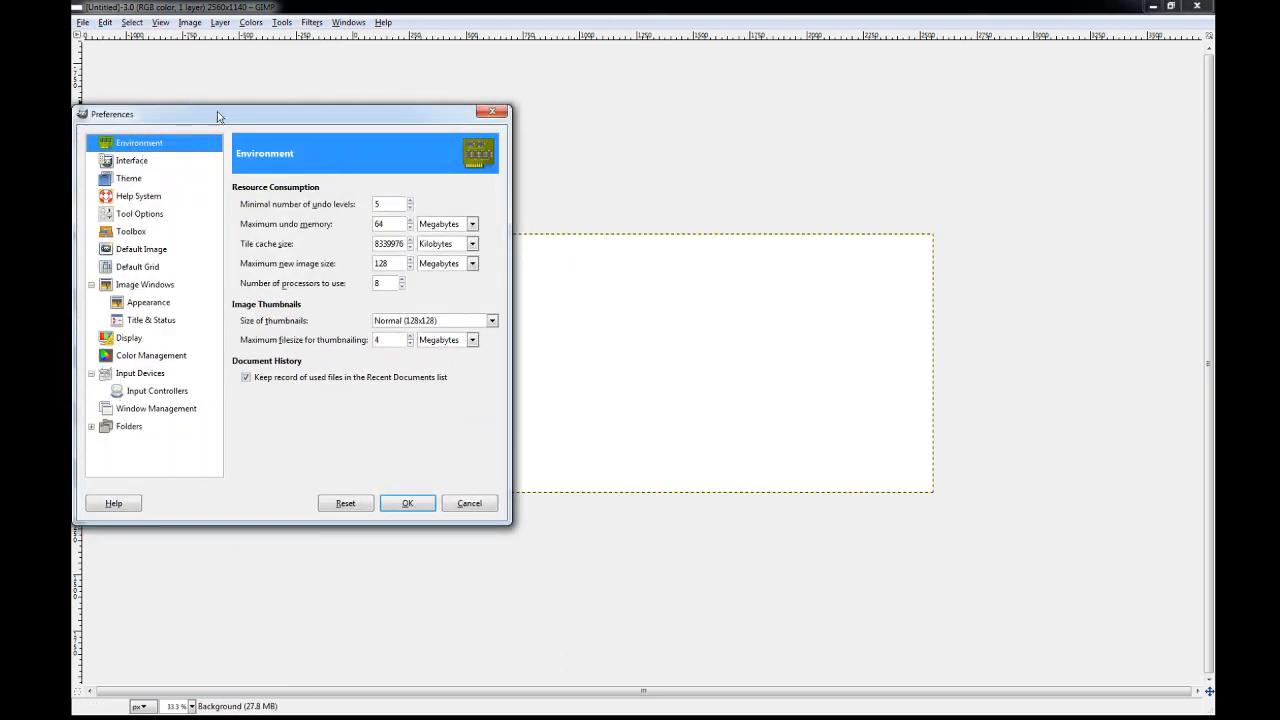
left_click_drag(161, 114, 326, 108)
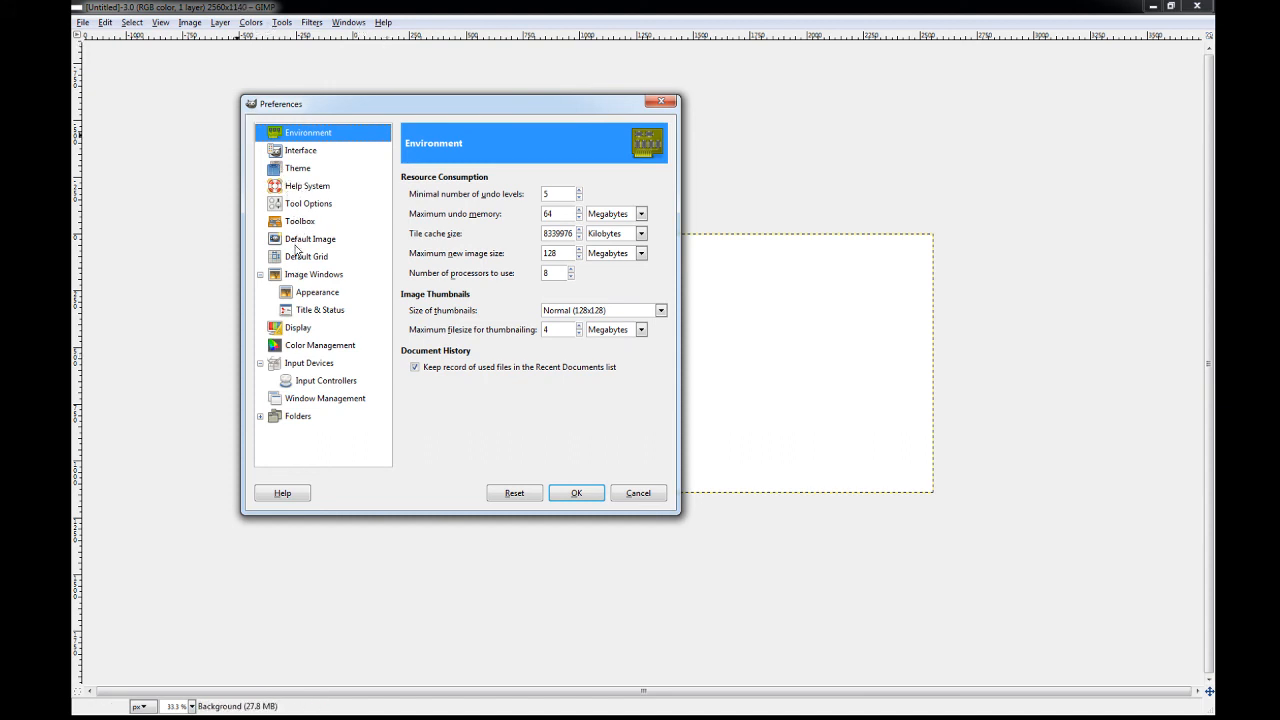
left_click(302, 204)
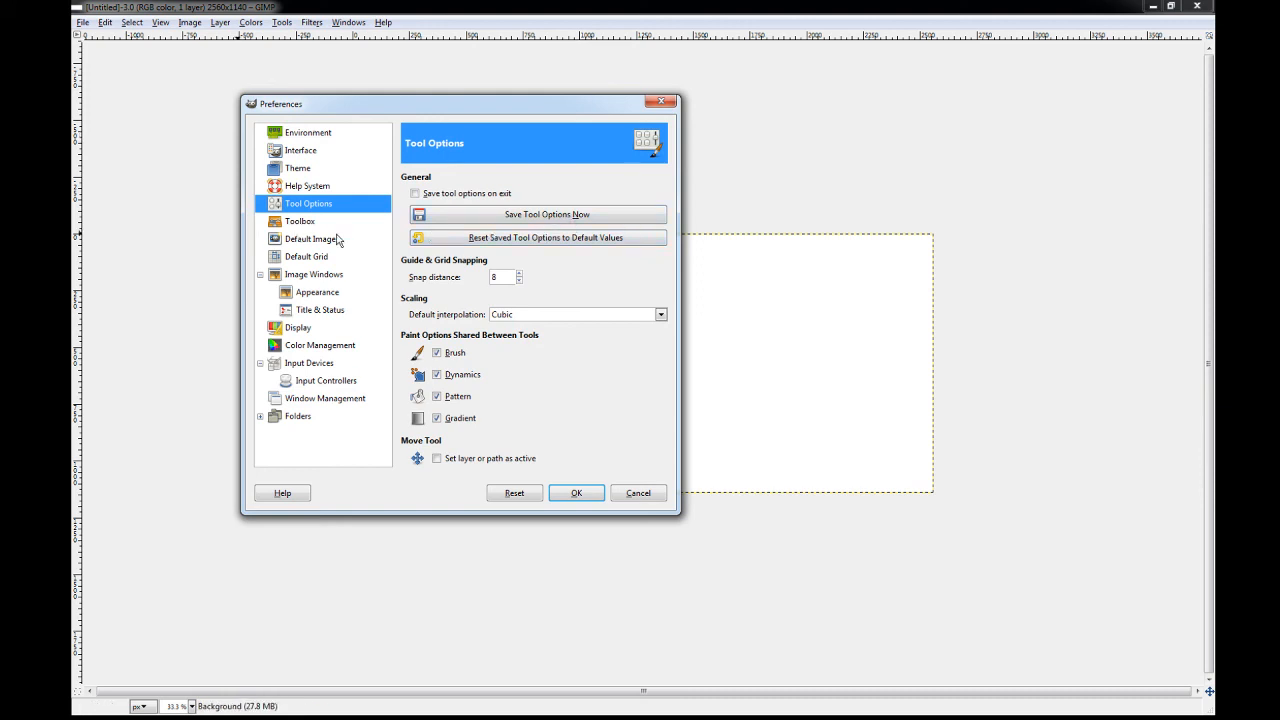
left_click(300, 222)
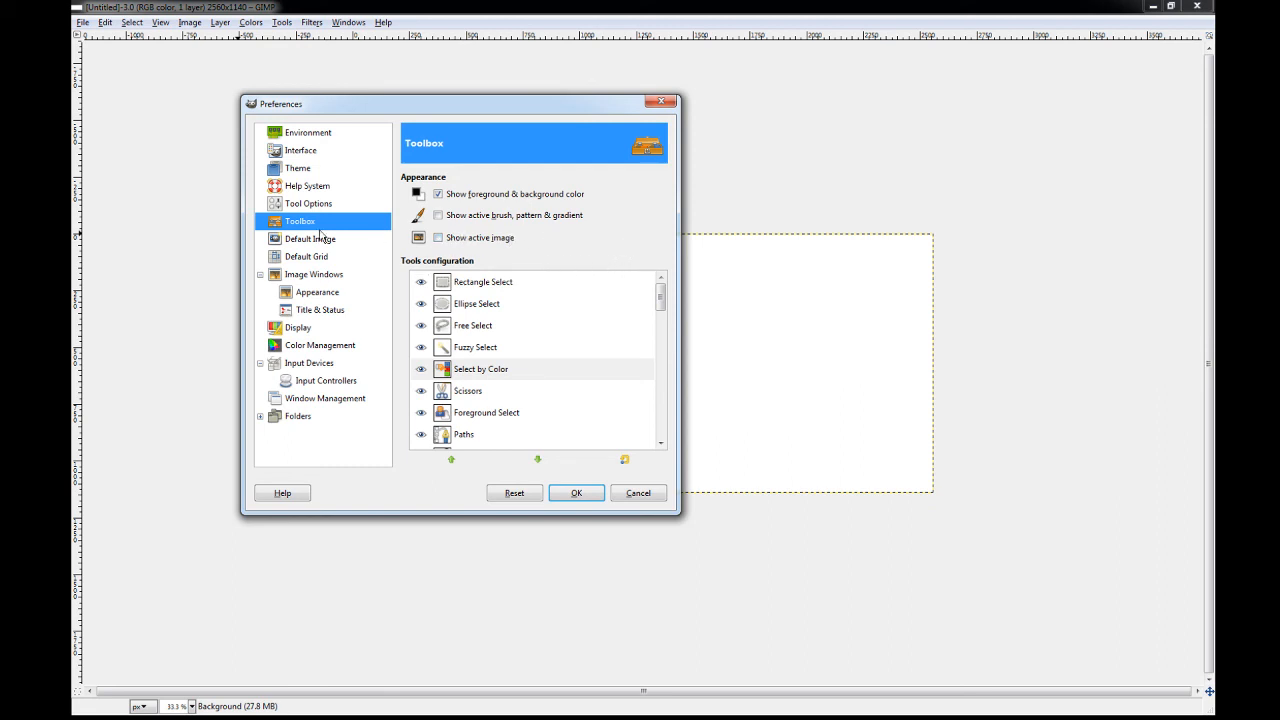
scroll(591, 372, "down", 3)
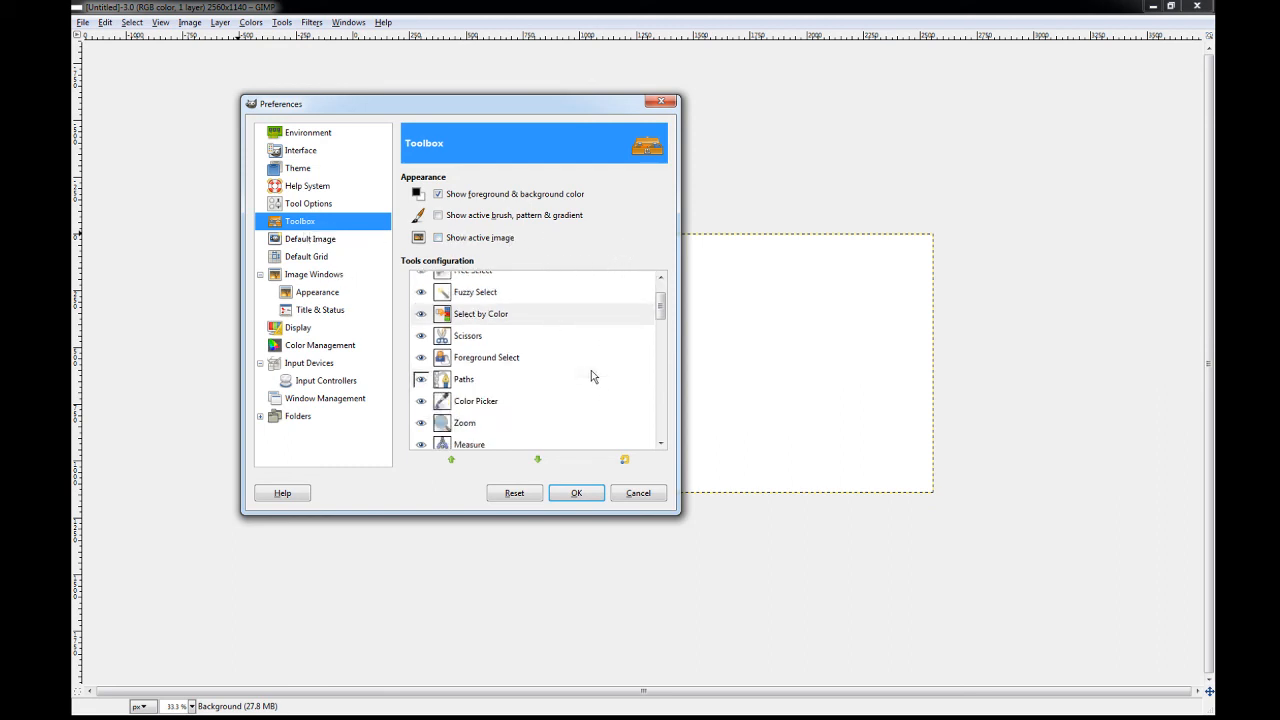
left_click(635, 495)
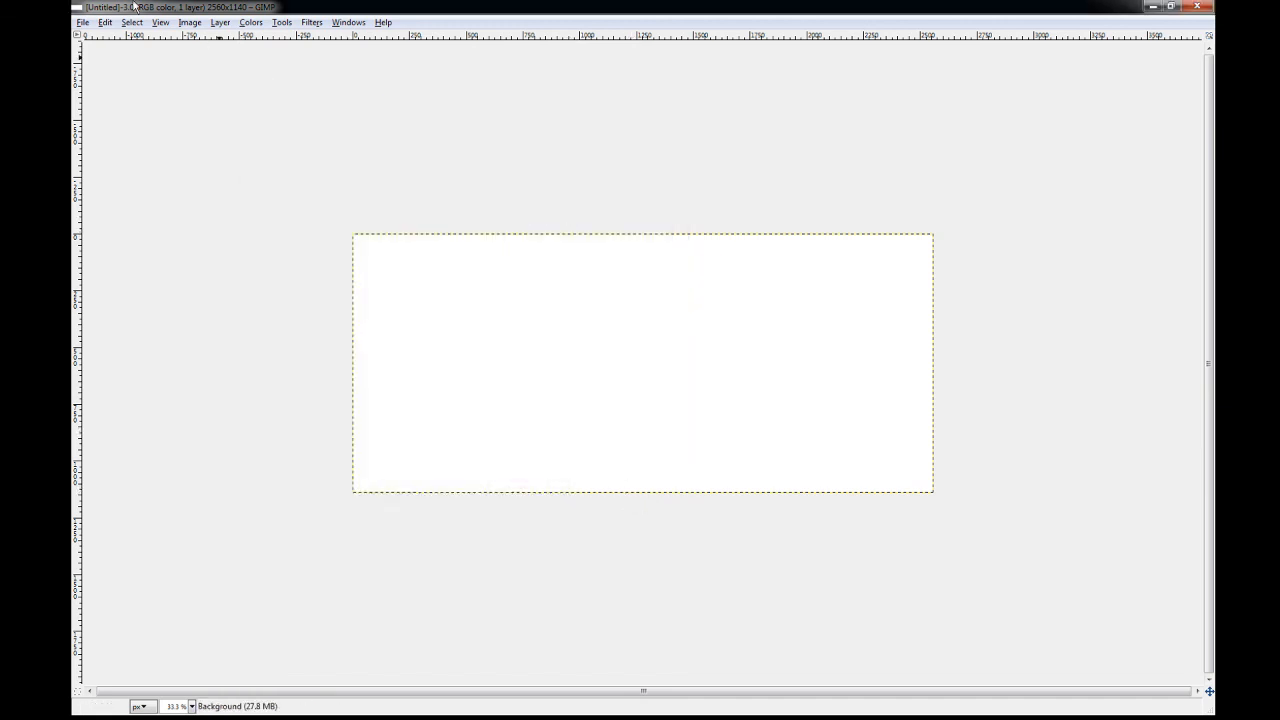
Examine the keyboard shortcut configuration, including the shortcuts assigned to the File actions, and close it
left_click(105, 22)
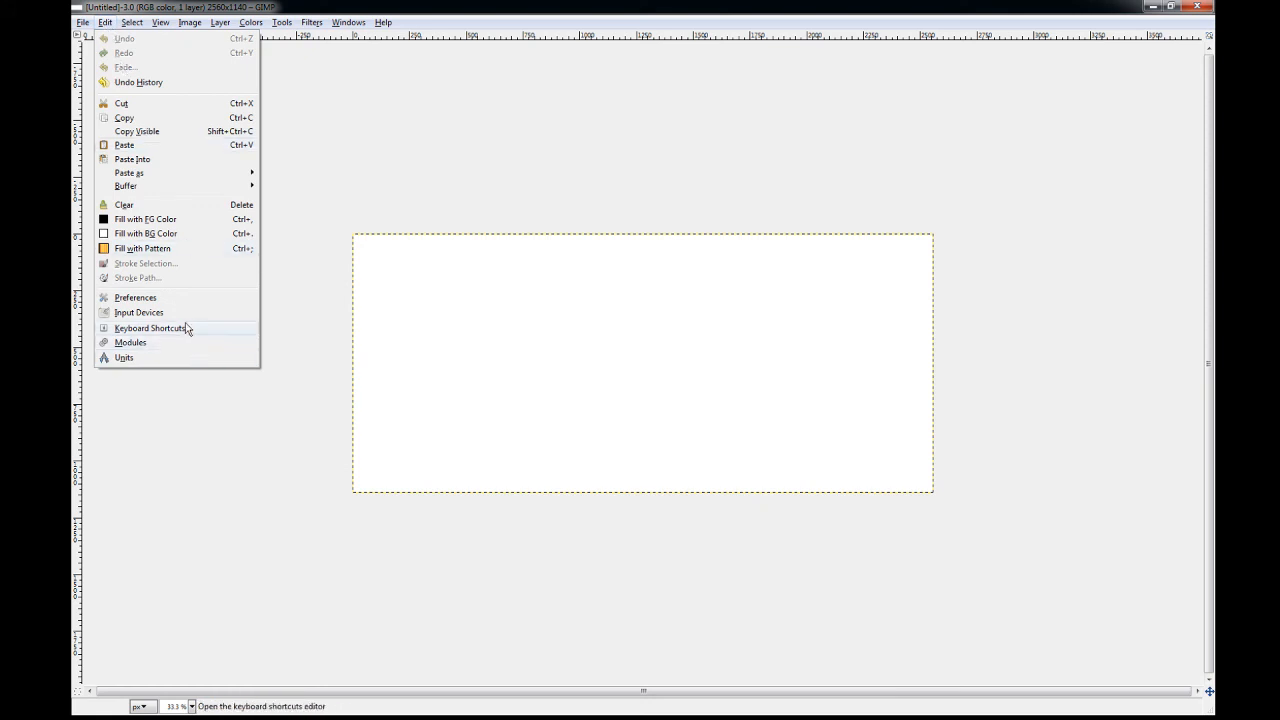
left_click(150, 328)
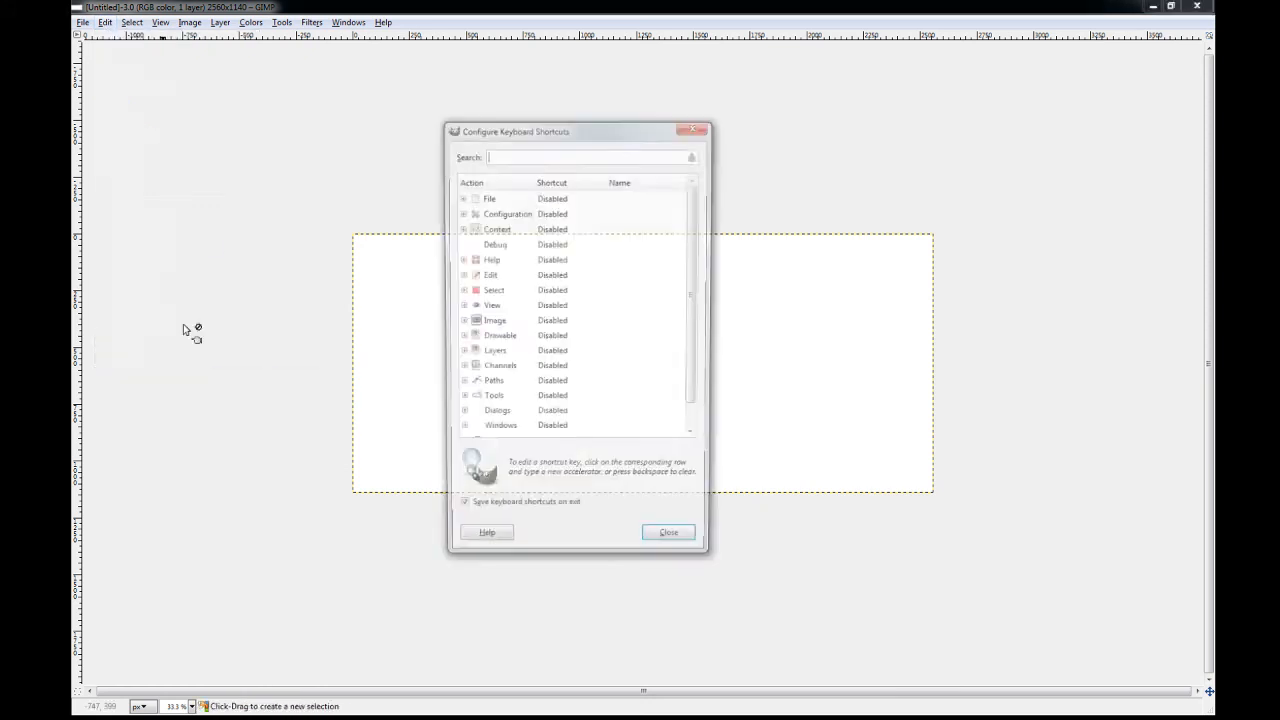
scroll(600, 204, "down", 1)
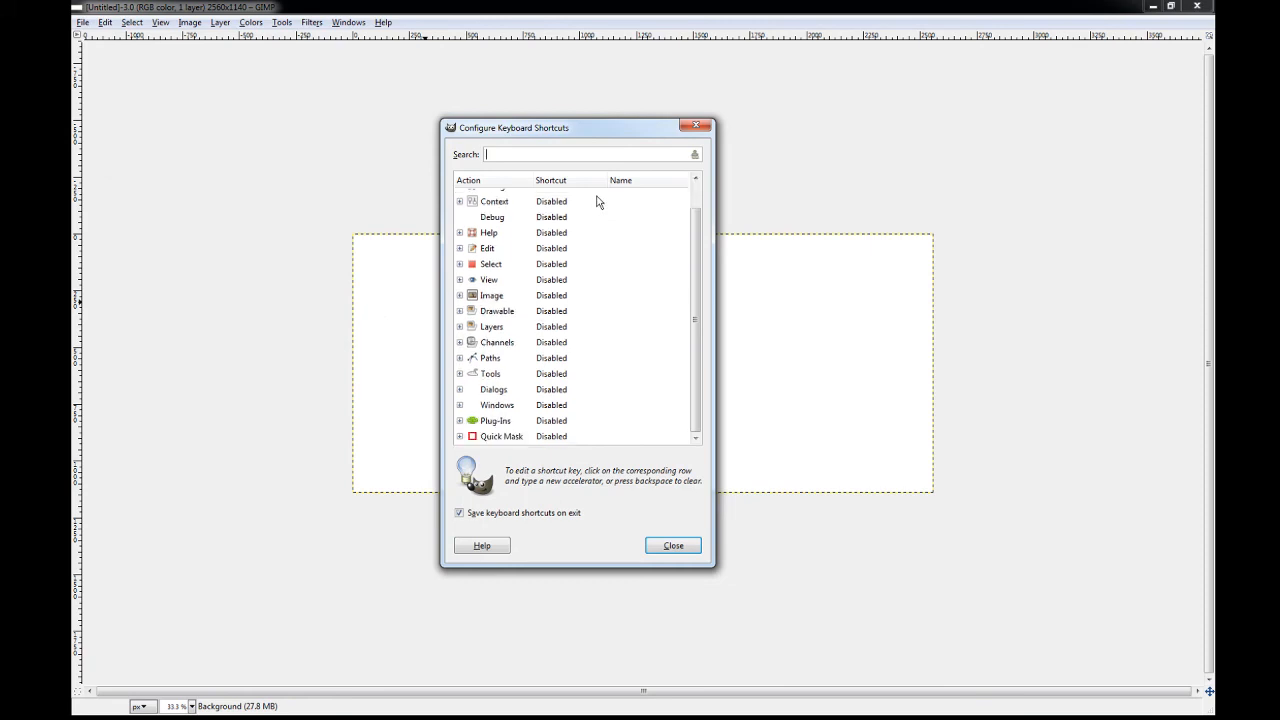
scroll(595, 207, "up", 1)
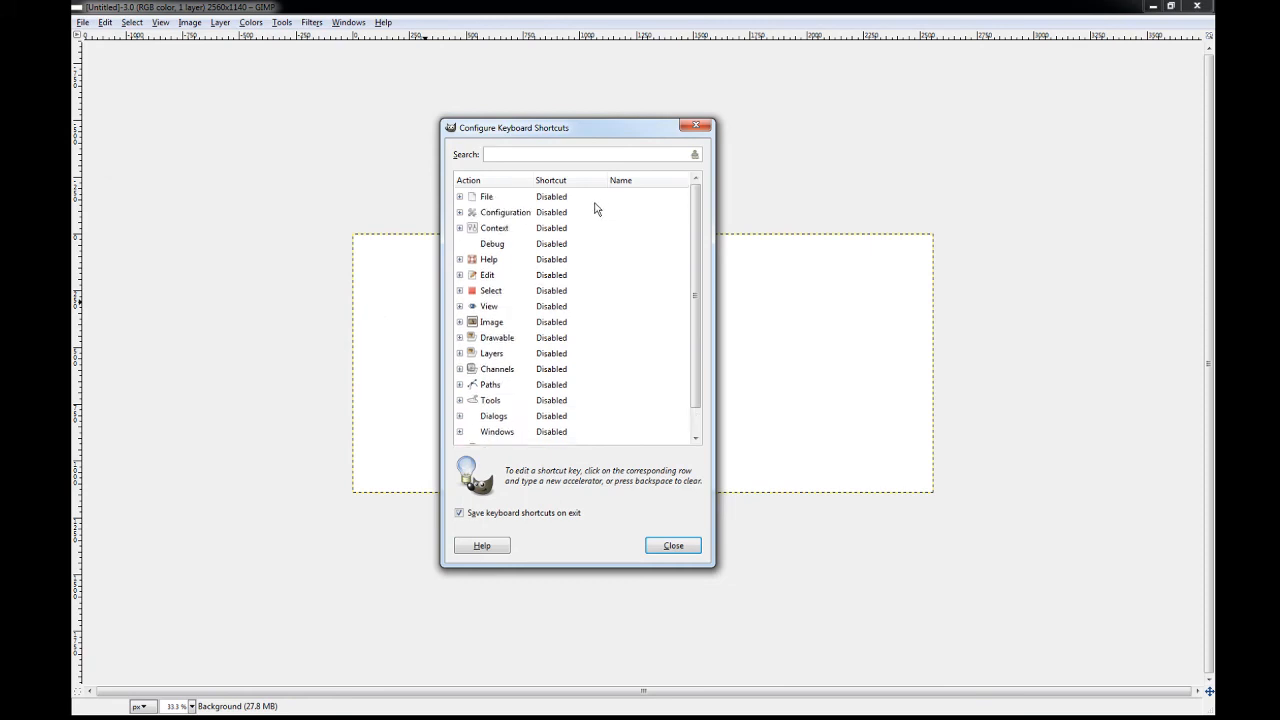
left_click(460, 197)
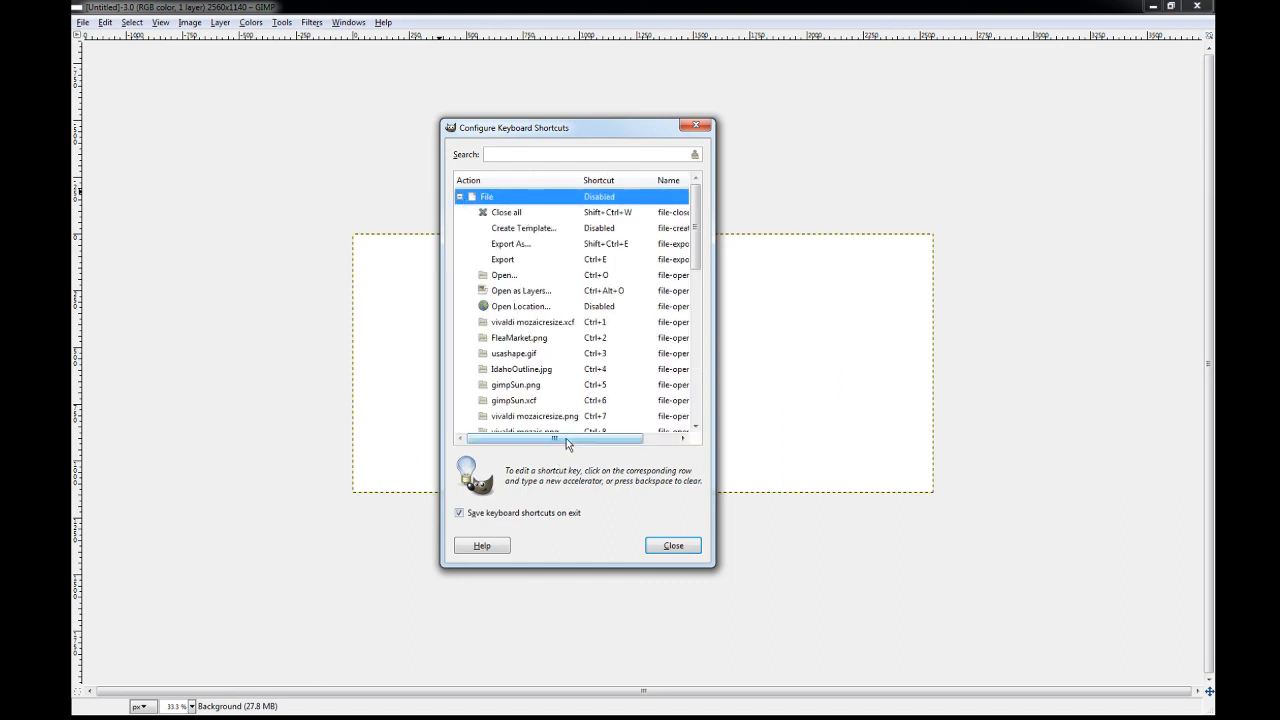
mouse_move(566, 443)
left_mouse_down()
mouse_move(600, 443)
mouse_move(578, 443)
left_mouse_up()
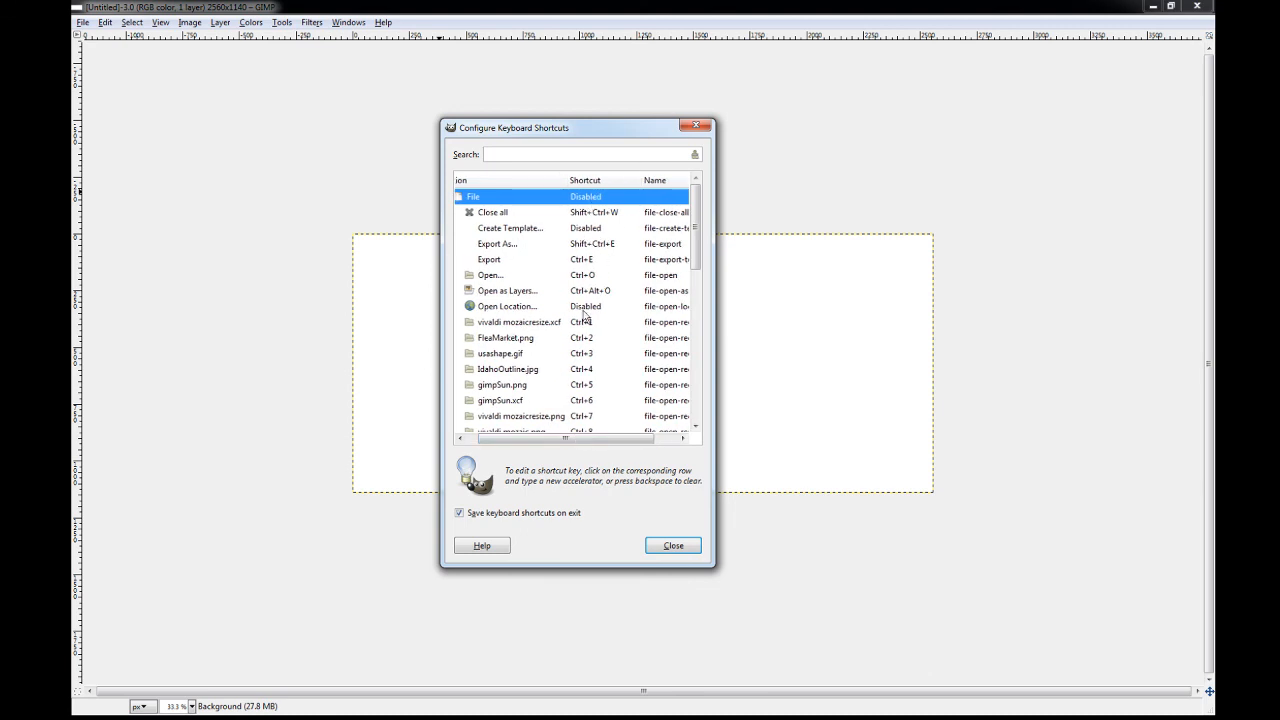
left_click_drag(617, 439, 519, 434)
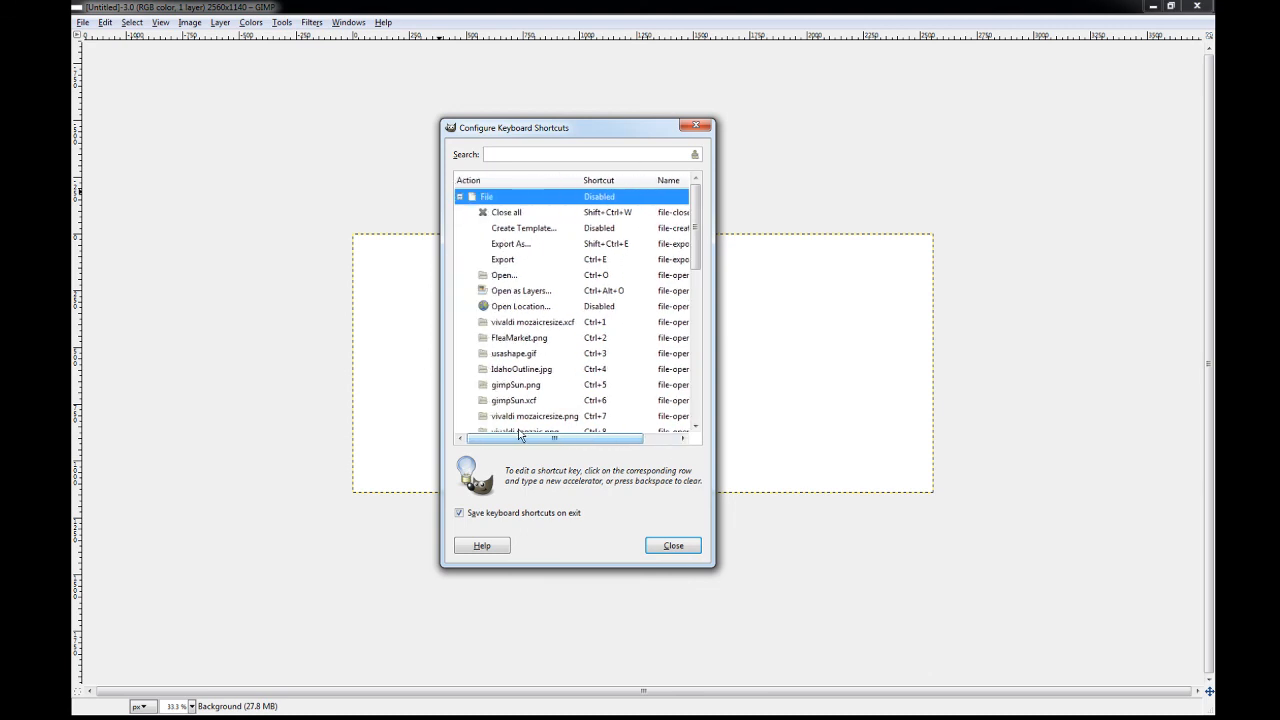
left_click(460, 197)
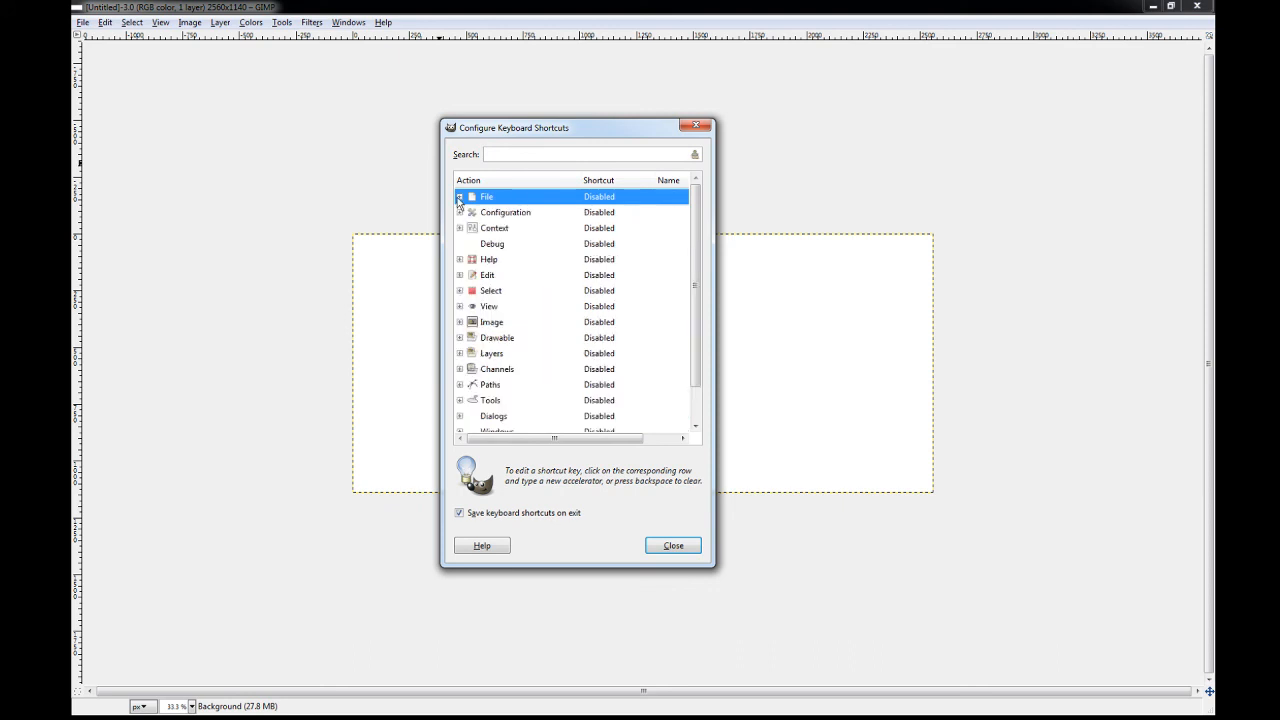
left_click(666, 437)
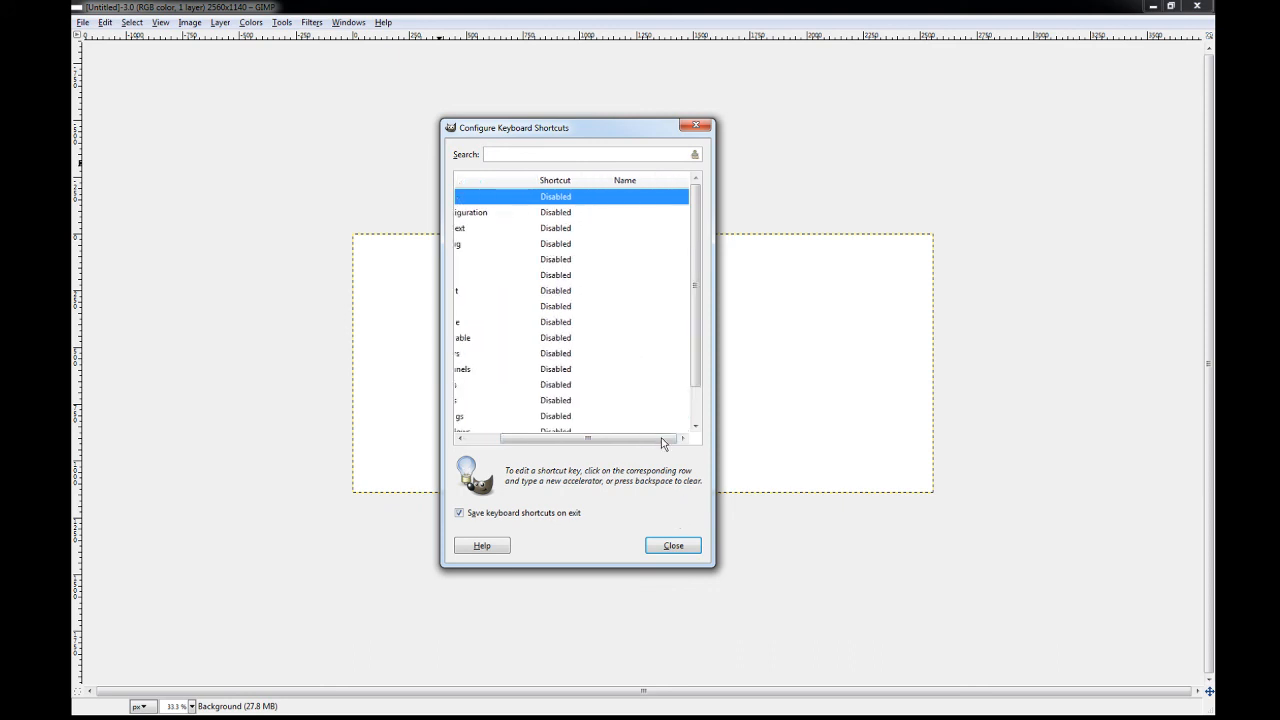
left_click(674, 545)
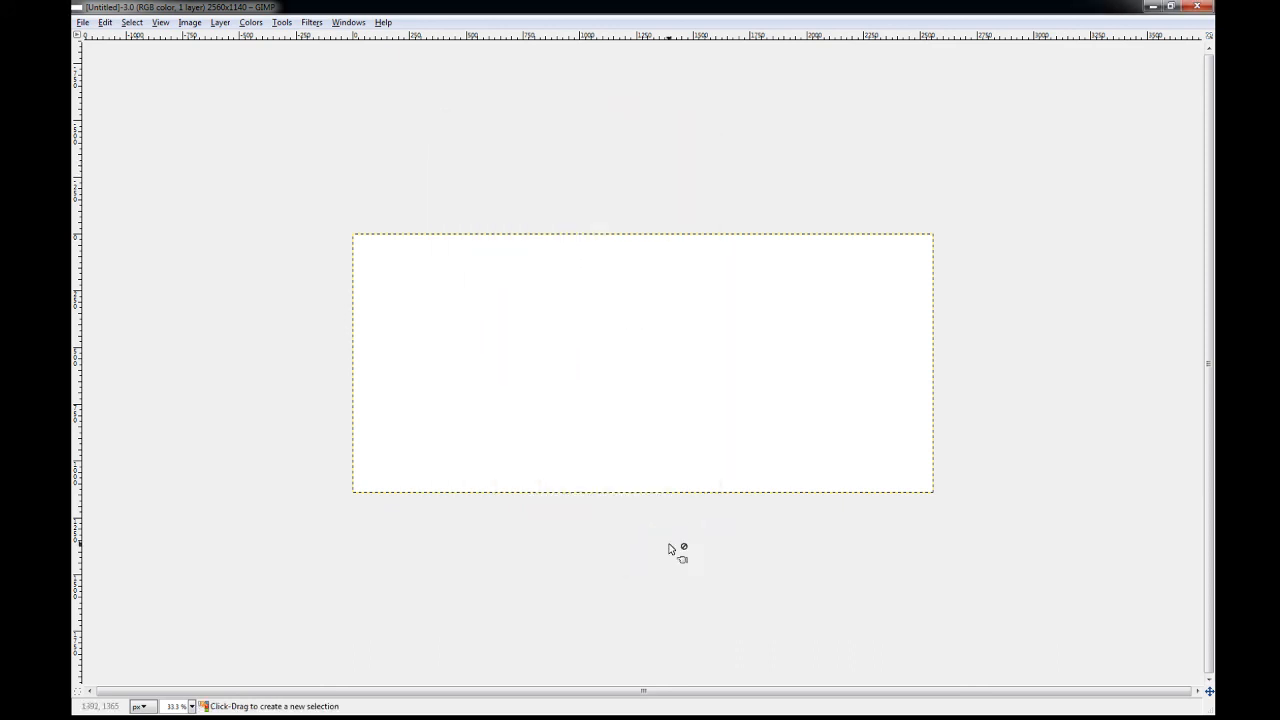
Look over the available editing commands and the selection commands, from All and Invert to the Selection Editor
left_click(131, 22)
mouse_move(105, 22)
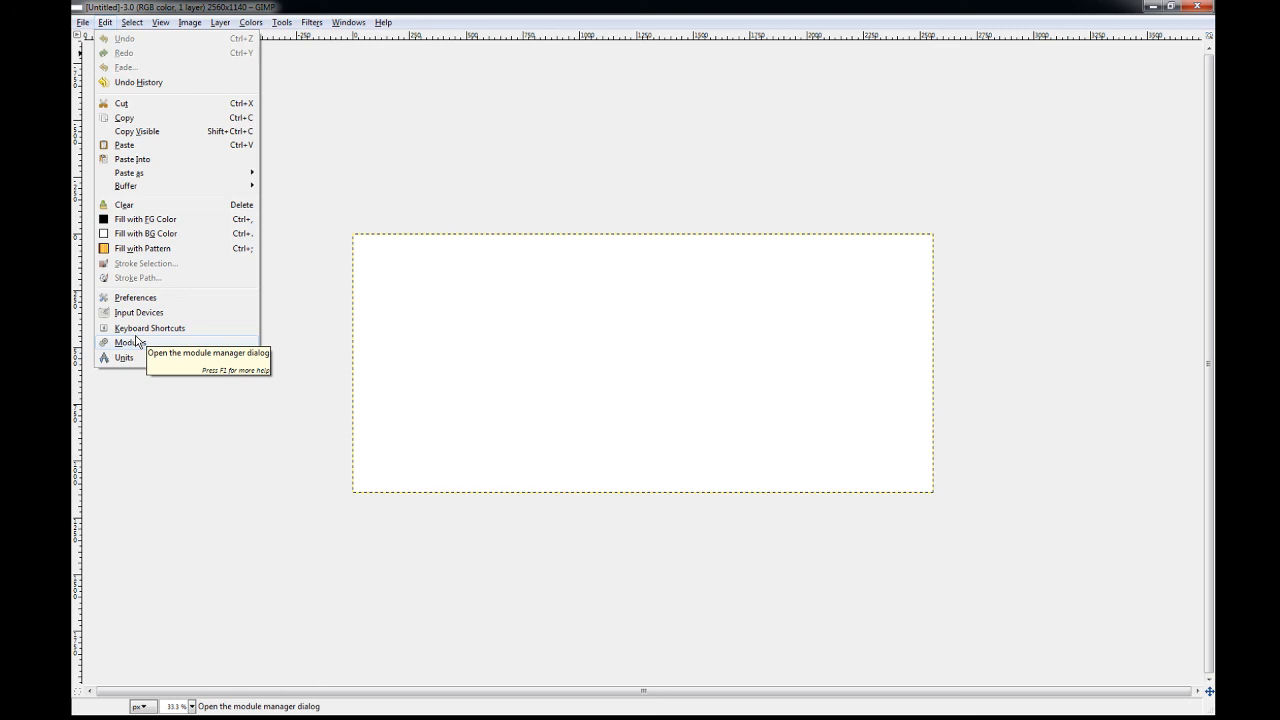
left_click(126, 24)
left_click(126, 24)
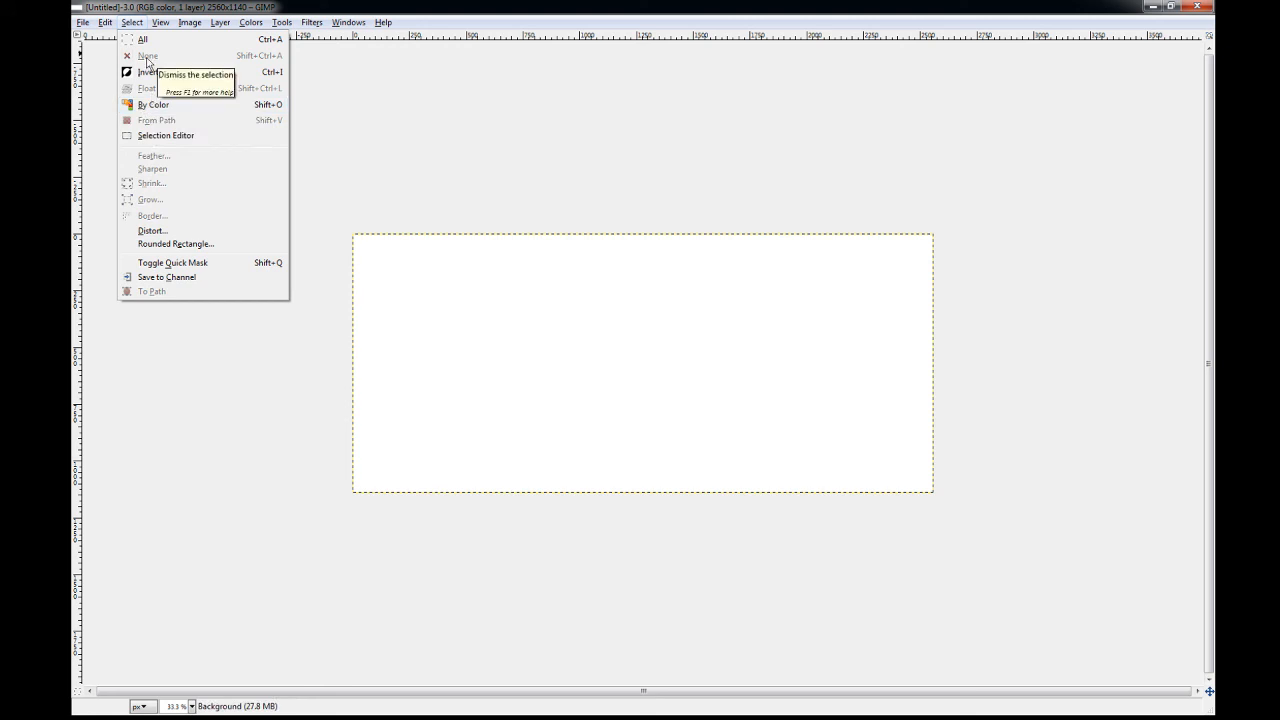
mouse_move(226, 24)
mouse_move(128, 24)
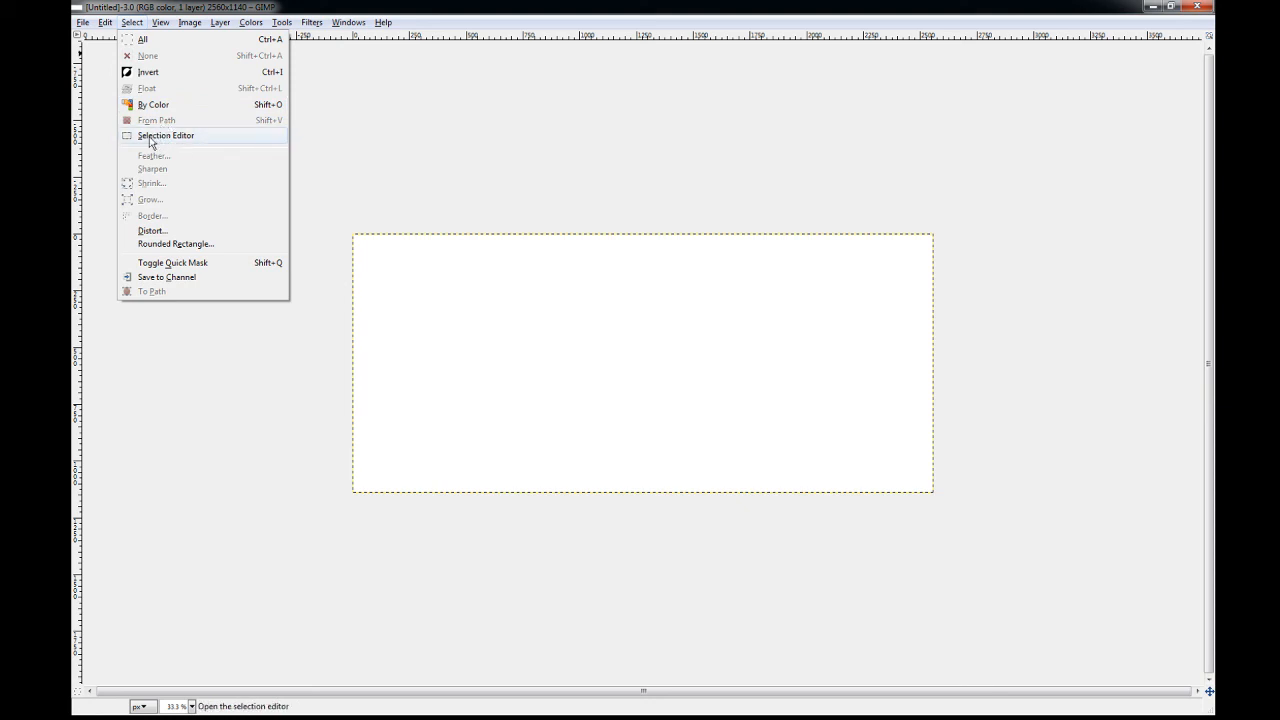
Open the Selection Editor, invert the selection, try converting it to a path, and close the editor
left_click(151, 137)
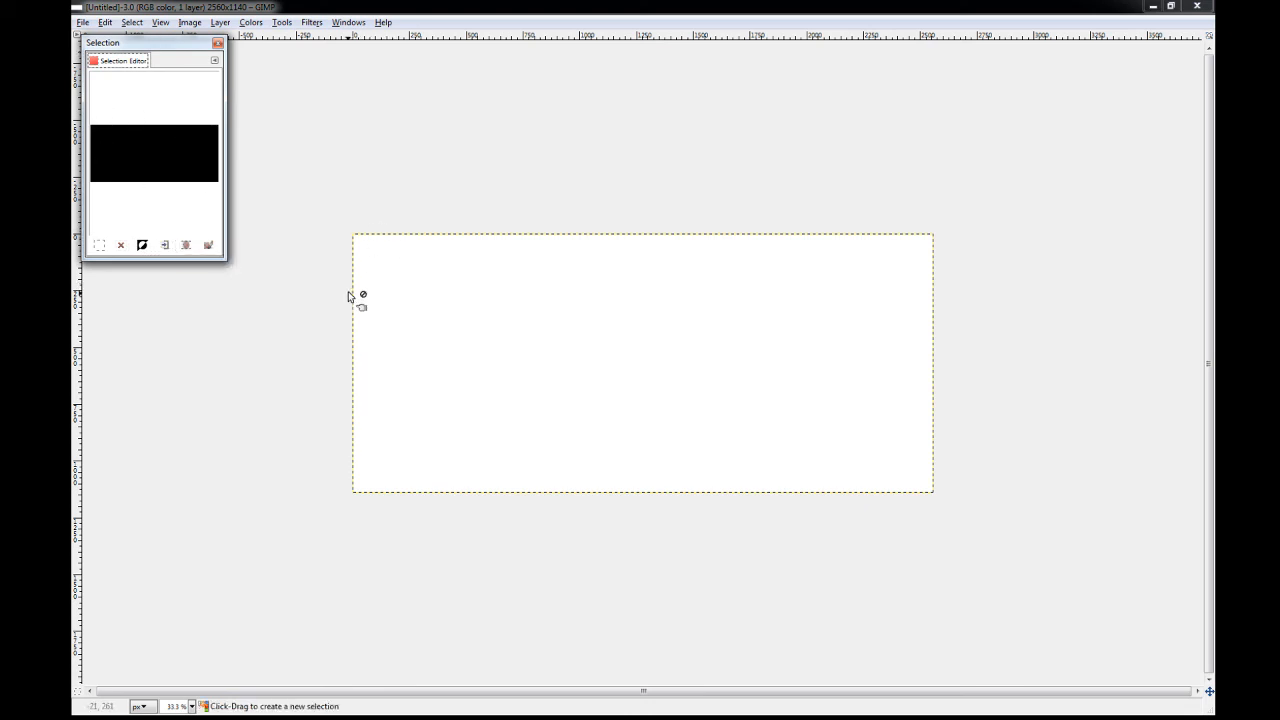
left_click(143, 247)
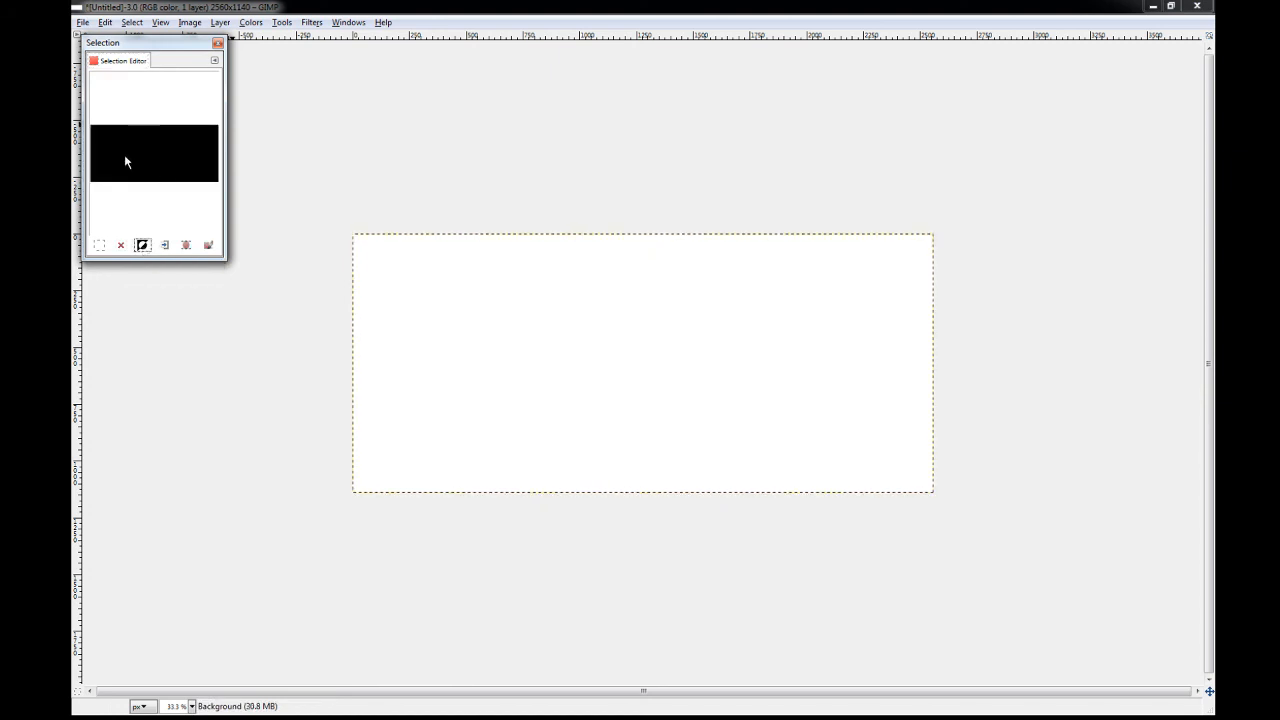
left_click(187, 246)
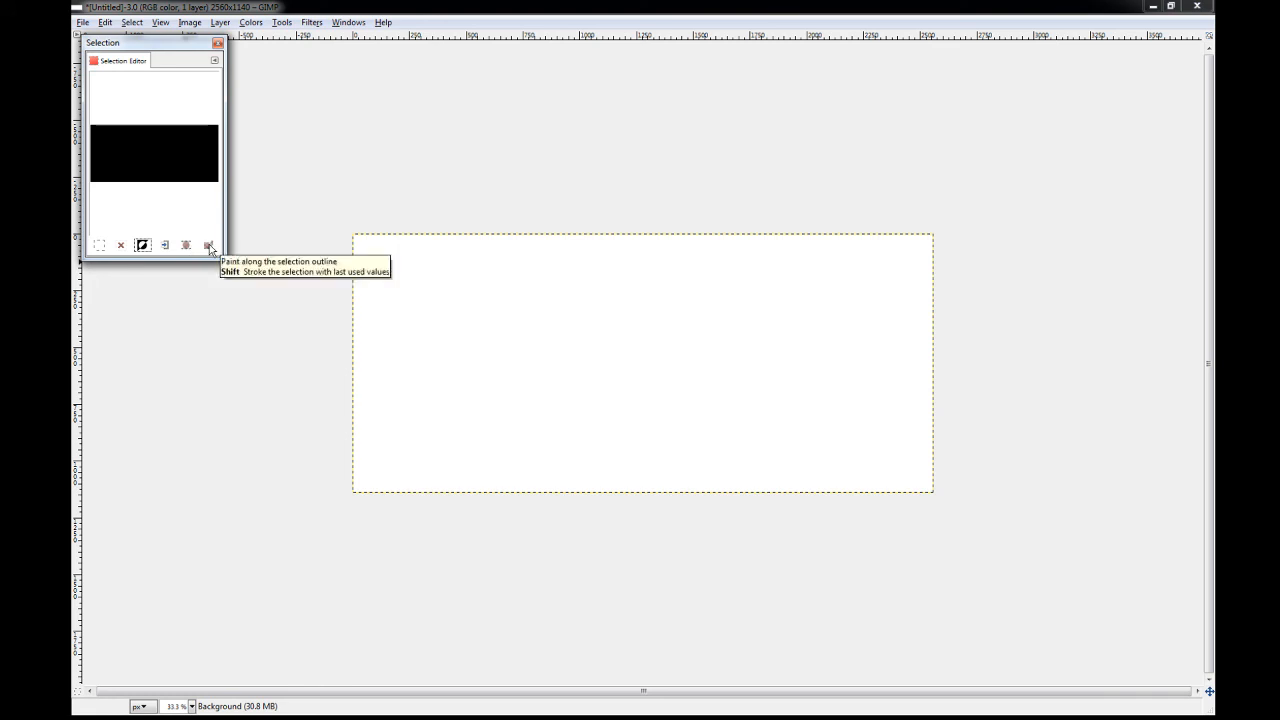
left_click(218, 43)
Review the remaining selection commands, including Shrink, Distort, Rounded Rectangle, Toggle Quick Mask and Save to Channel
left_click(131, 22)
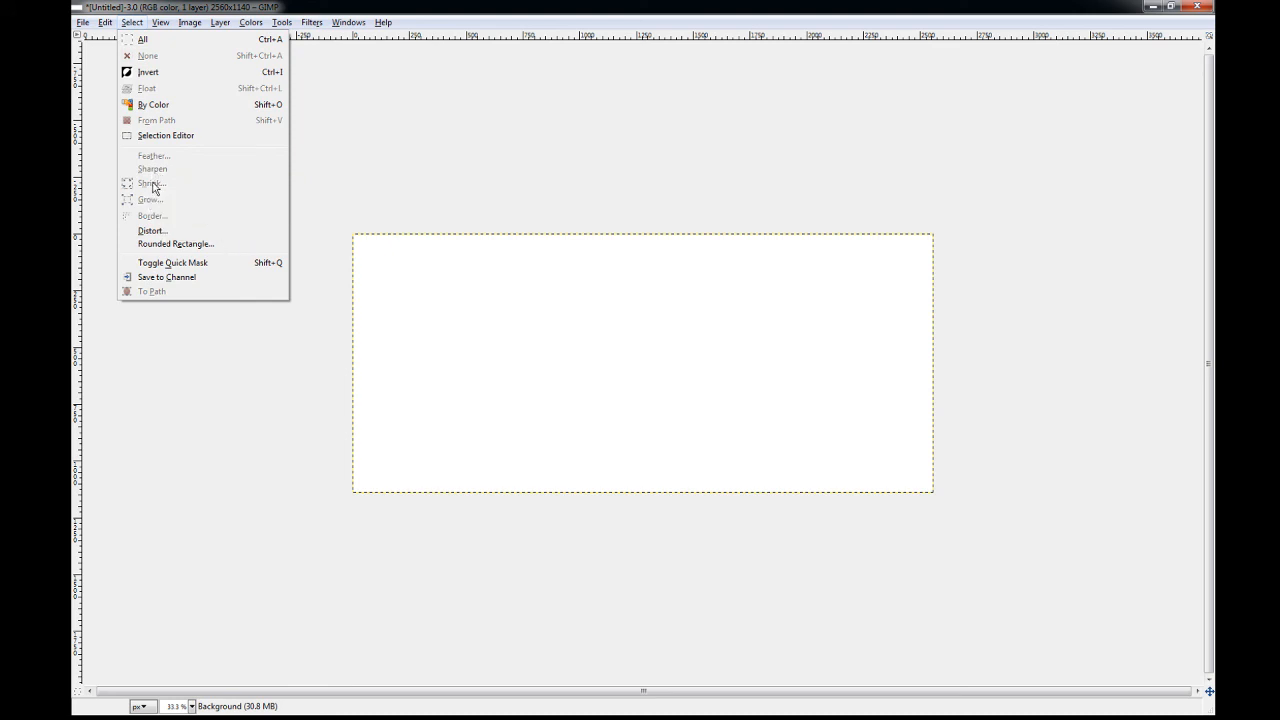
left_click(488, 326)
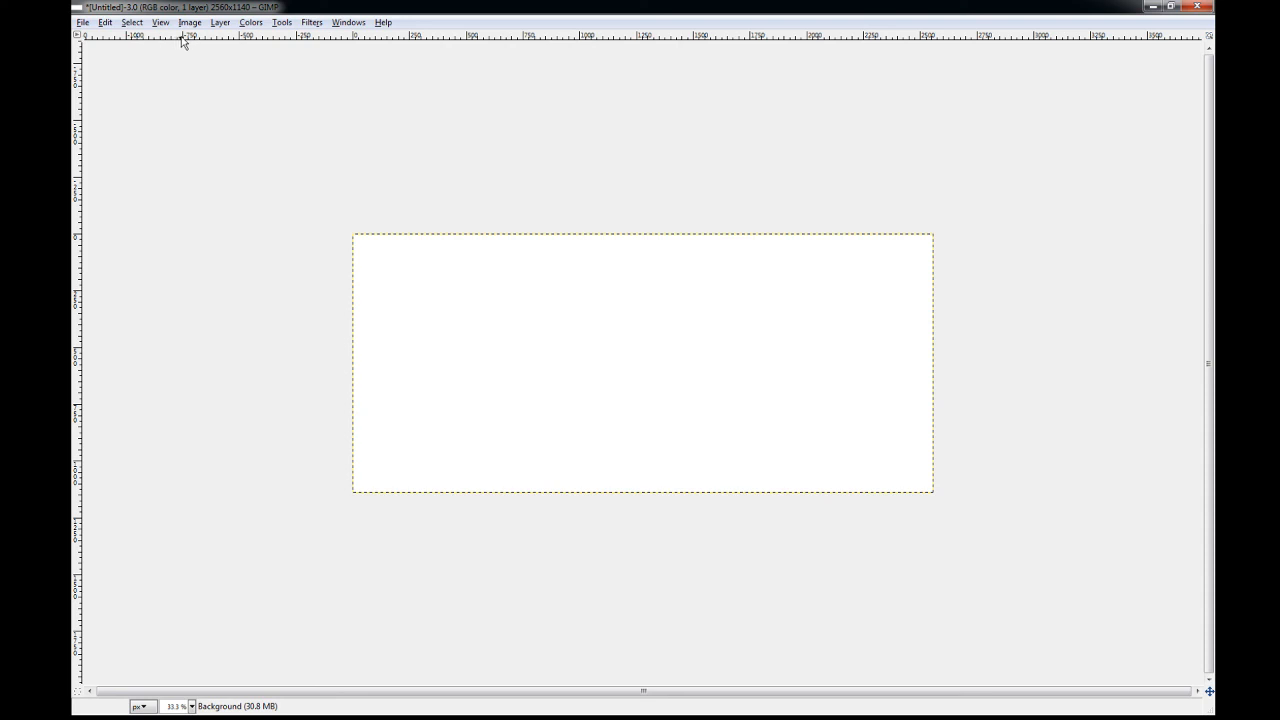
left_click(133, 23)
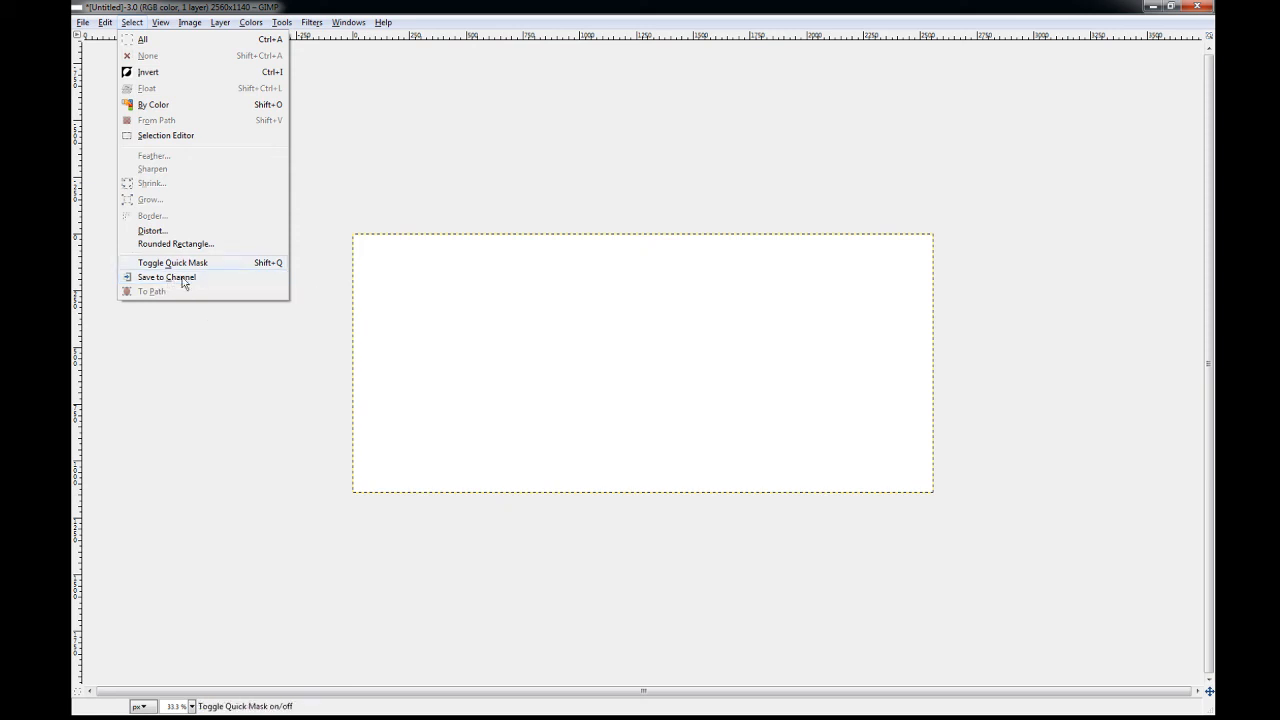
Shrink-wrap the image window to the image display, and move the window toward the middle of the screen
mouse_move(157, 23)
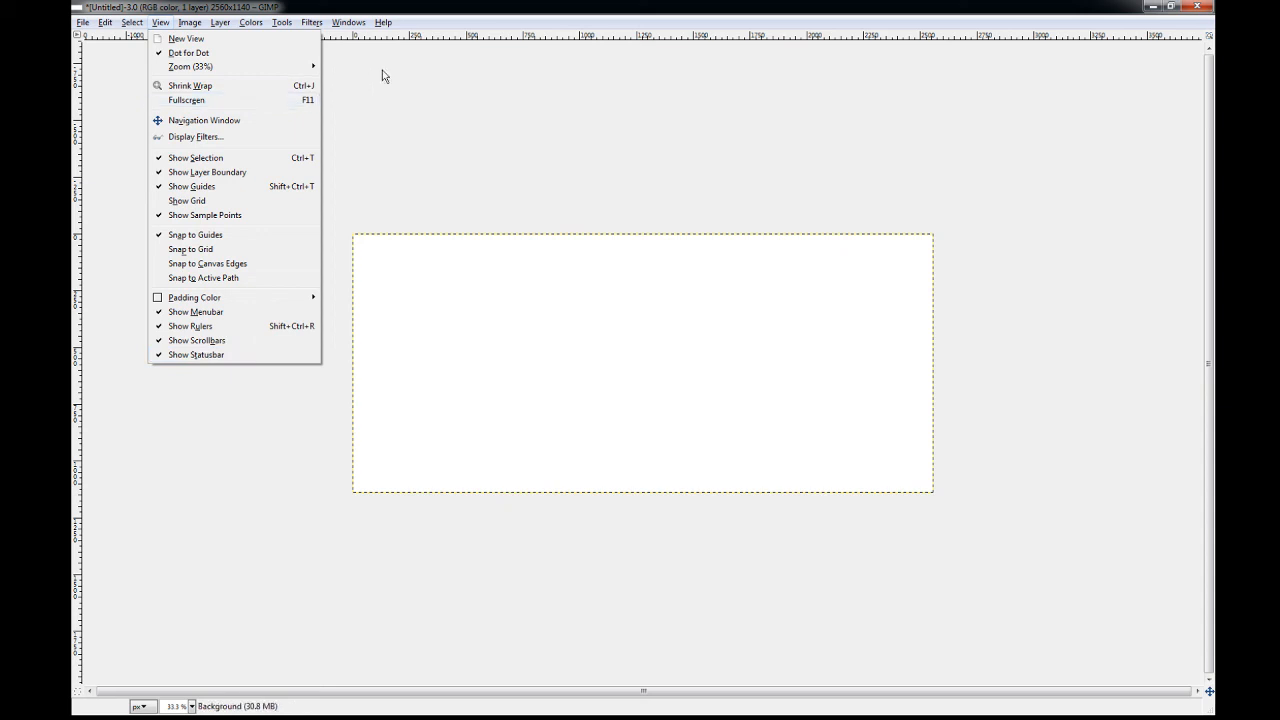
mouse_move(184, 28)
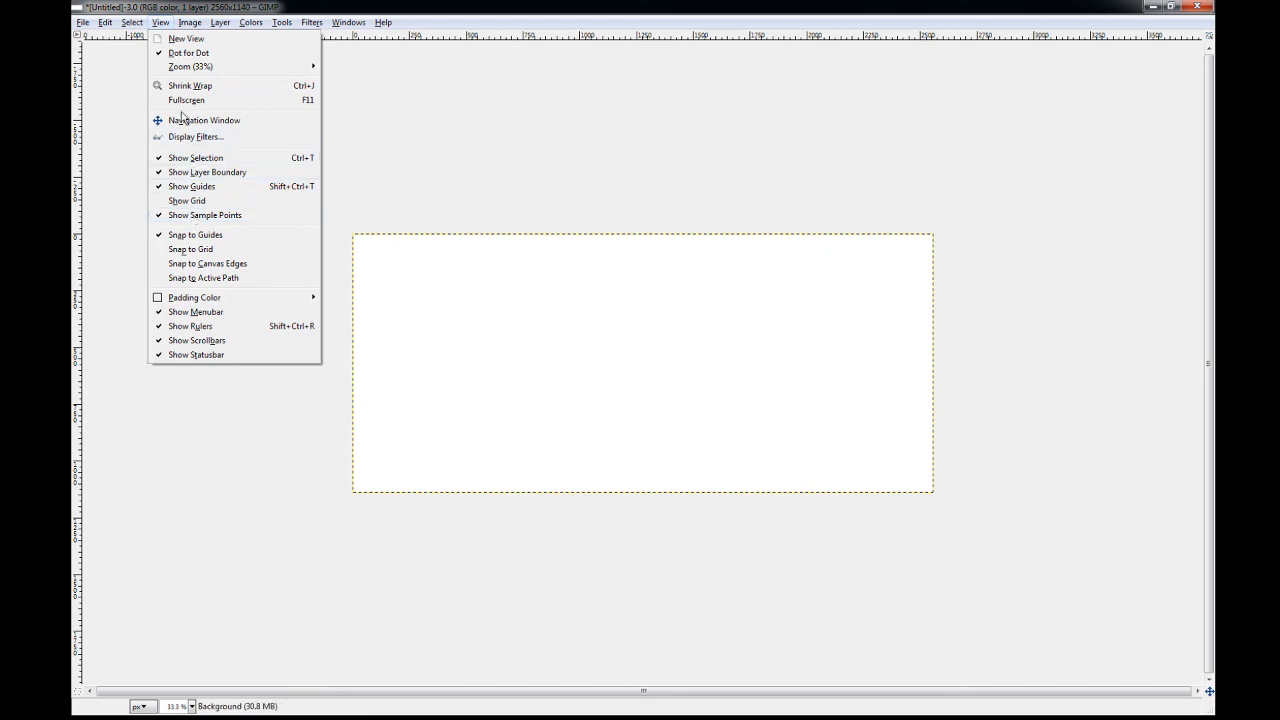
left_click(172, 88)
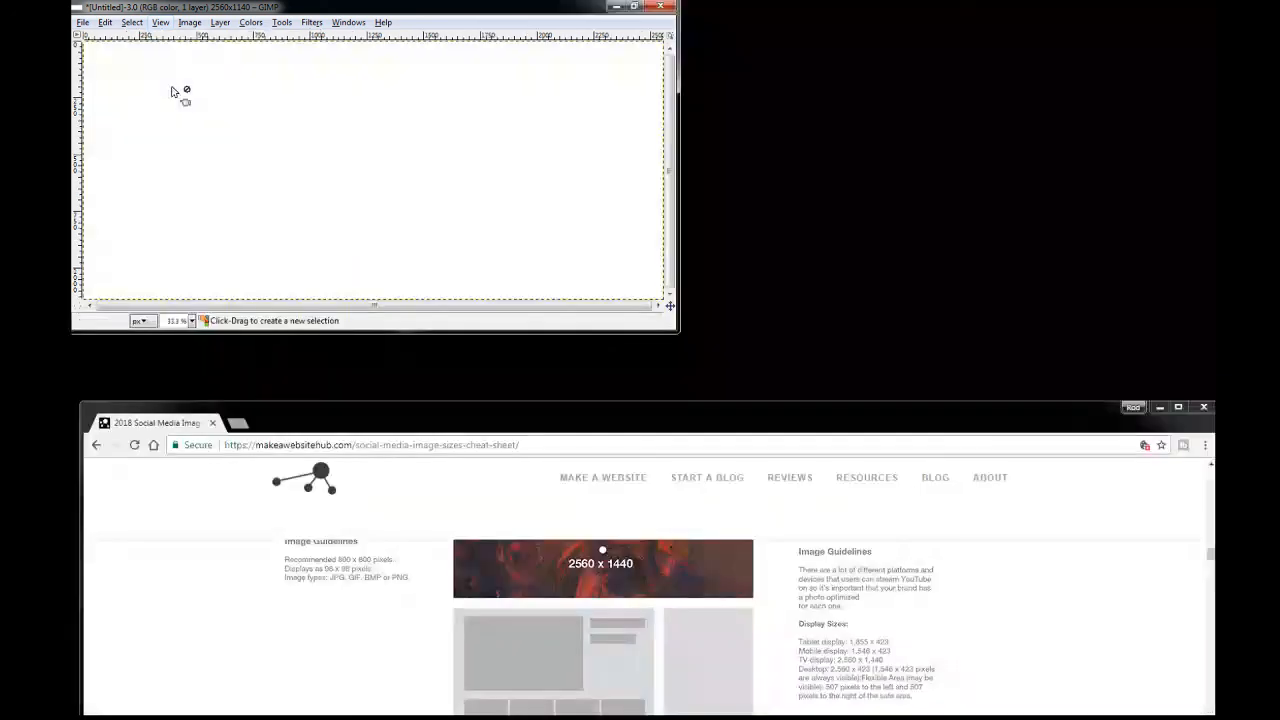
left_click_drag(248, 6, 365, 52)
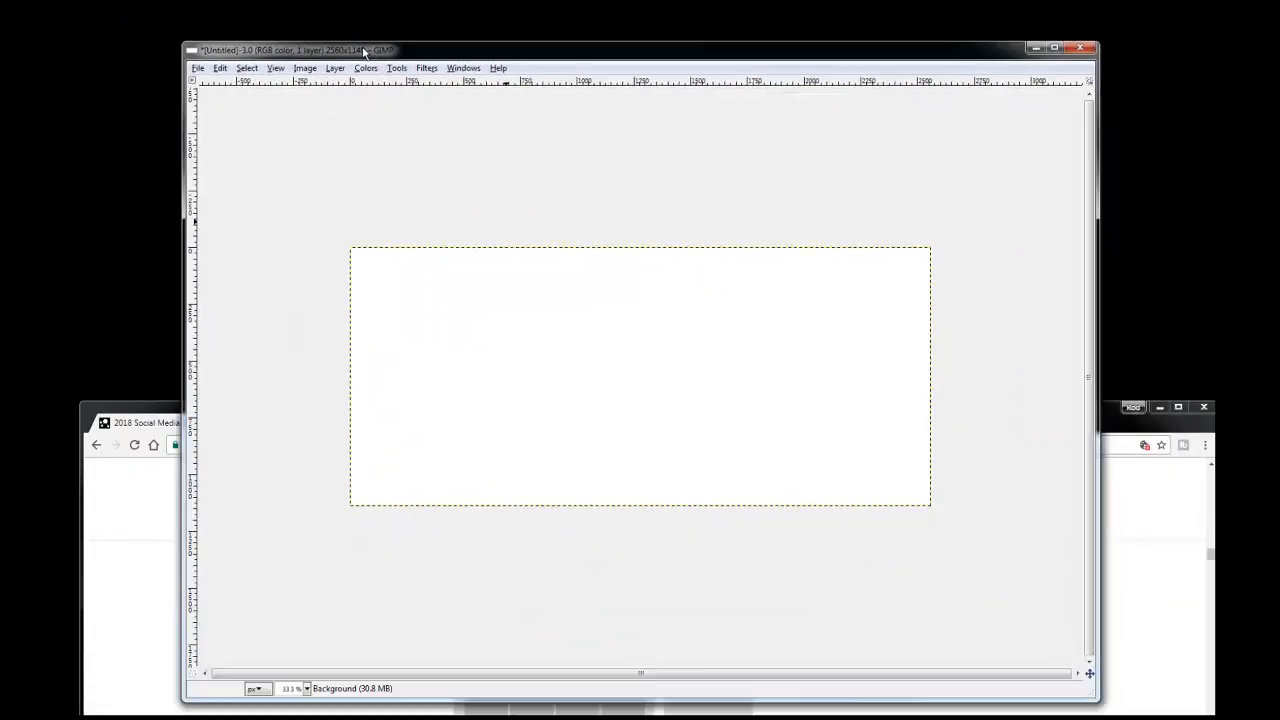
Look over the zoom levels and switch the image window to fullscreen
left_click(276, 69)
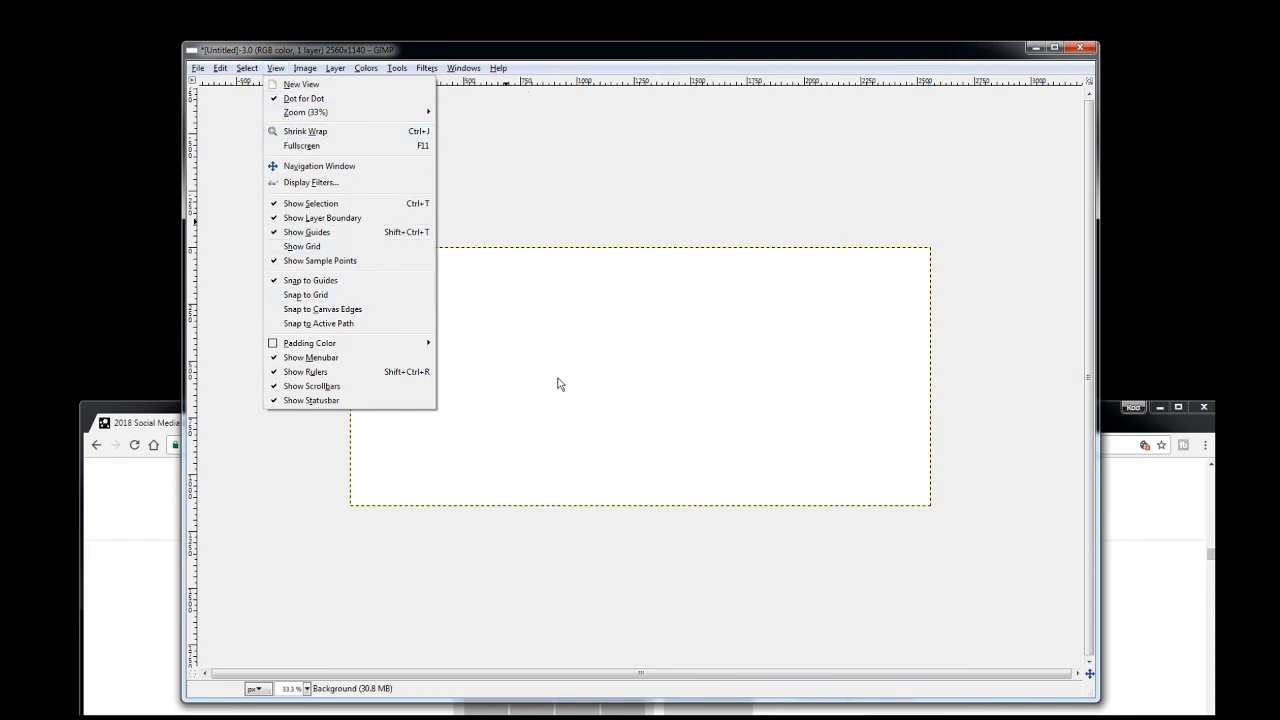
mouse_move(295, 119)
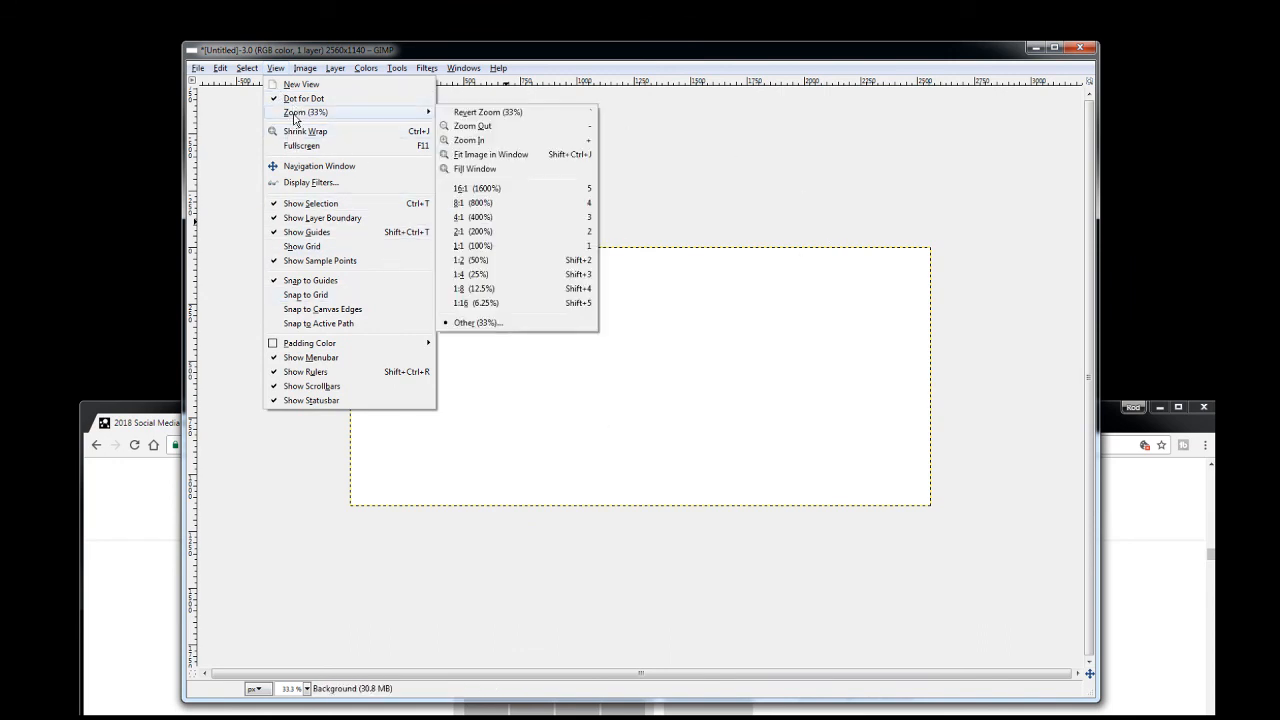
left_click(295, 146)
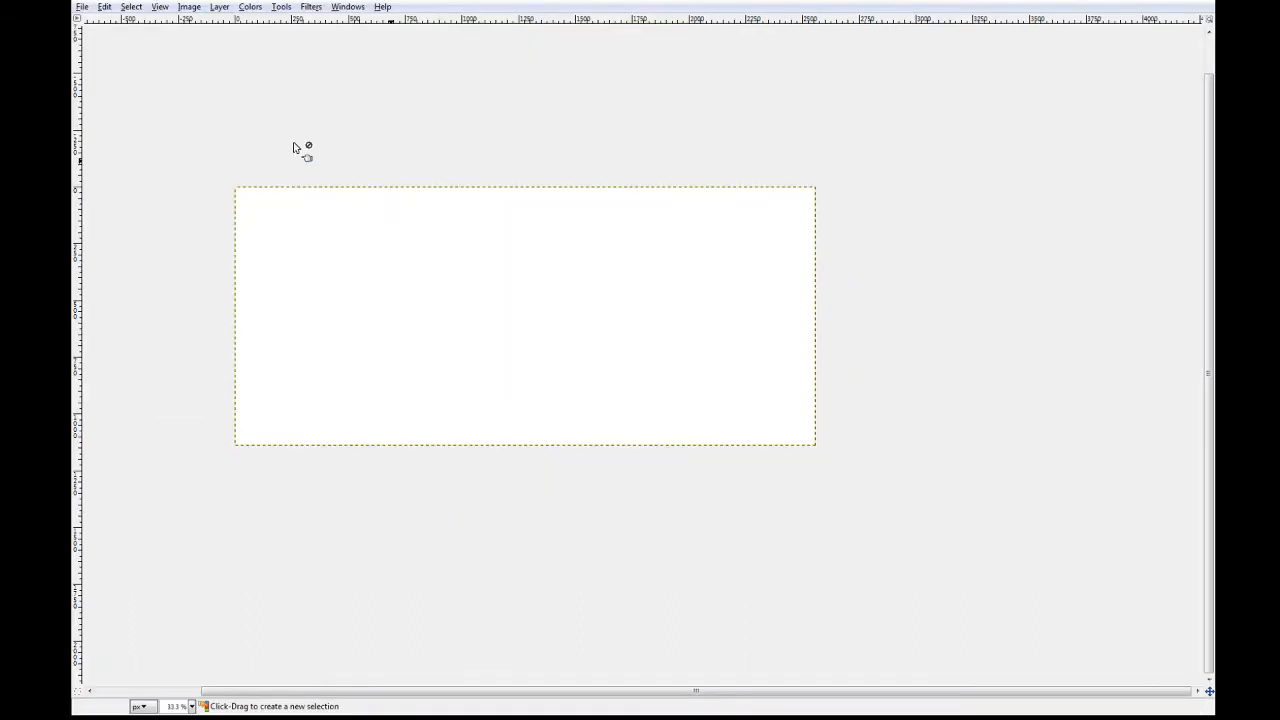
Try Shrink Wrap twice on the fullscreen image window, and undo the last image change
left_click(159, 7)
left_click(177, 70)
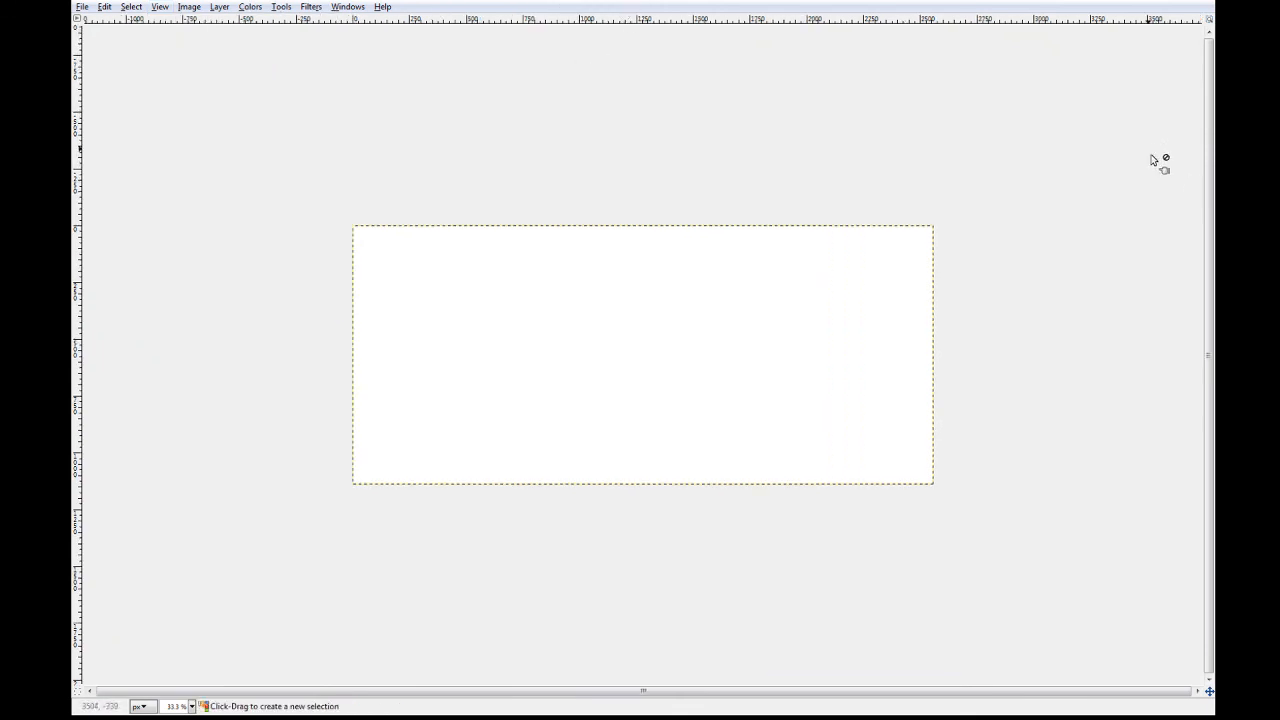
left_click(159, 7)
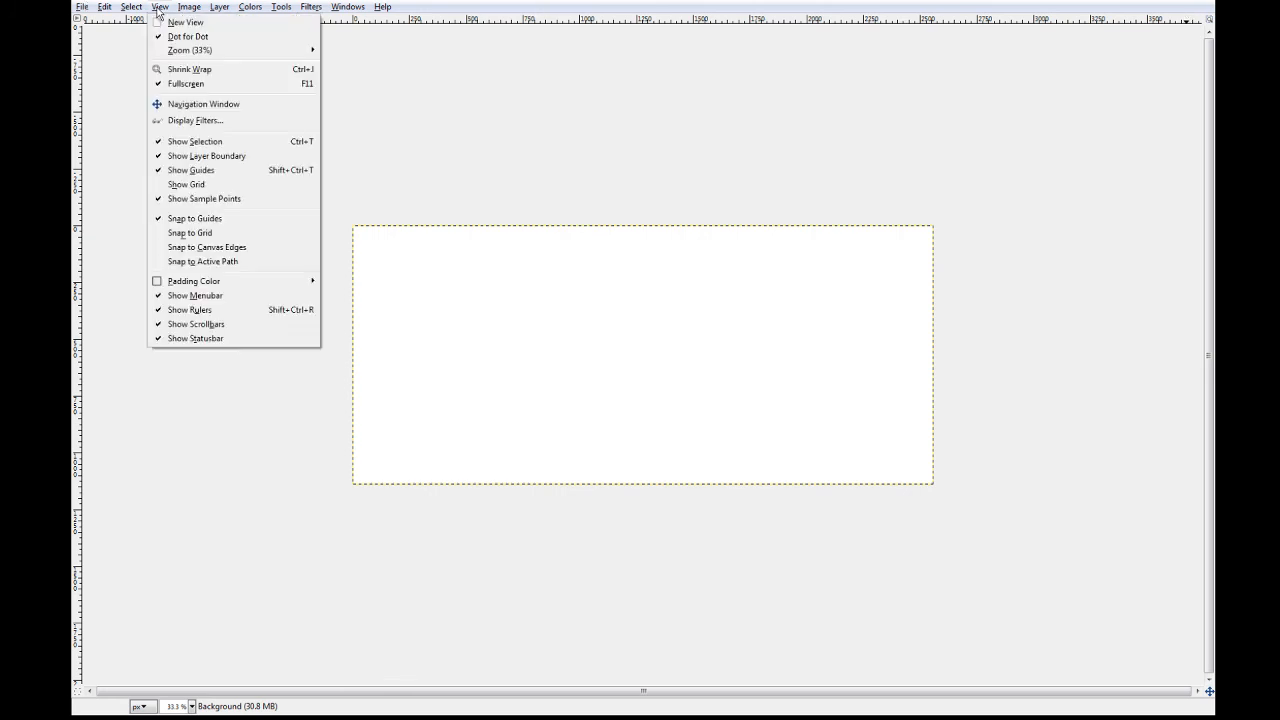
left_click(157, 72)
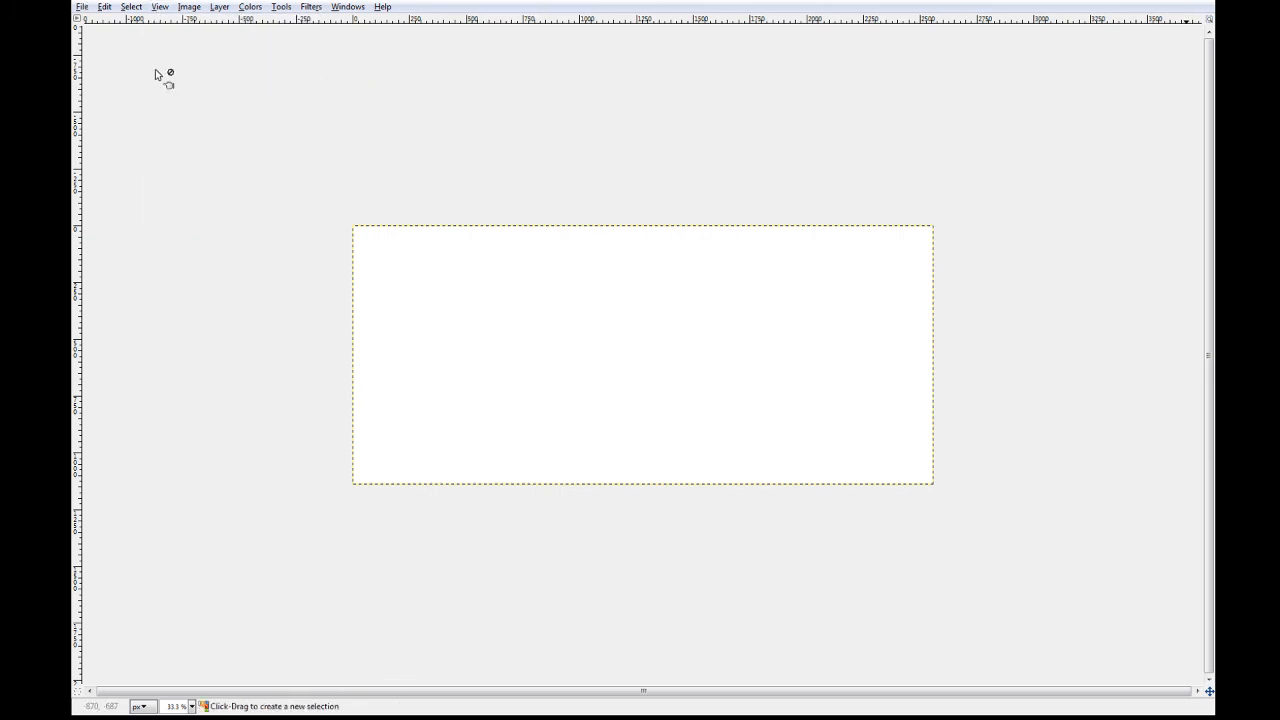
key("ctrl")
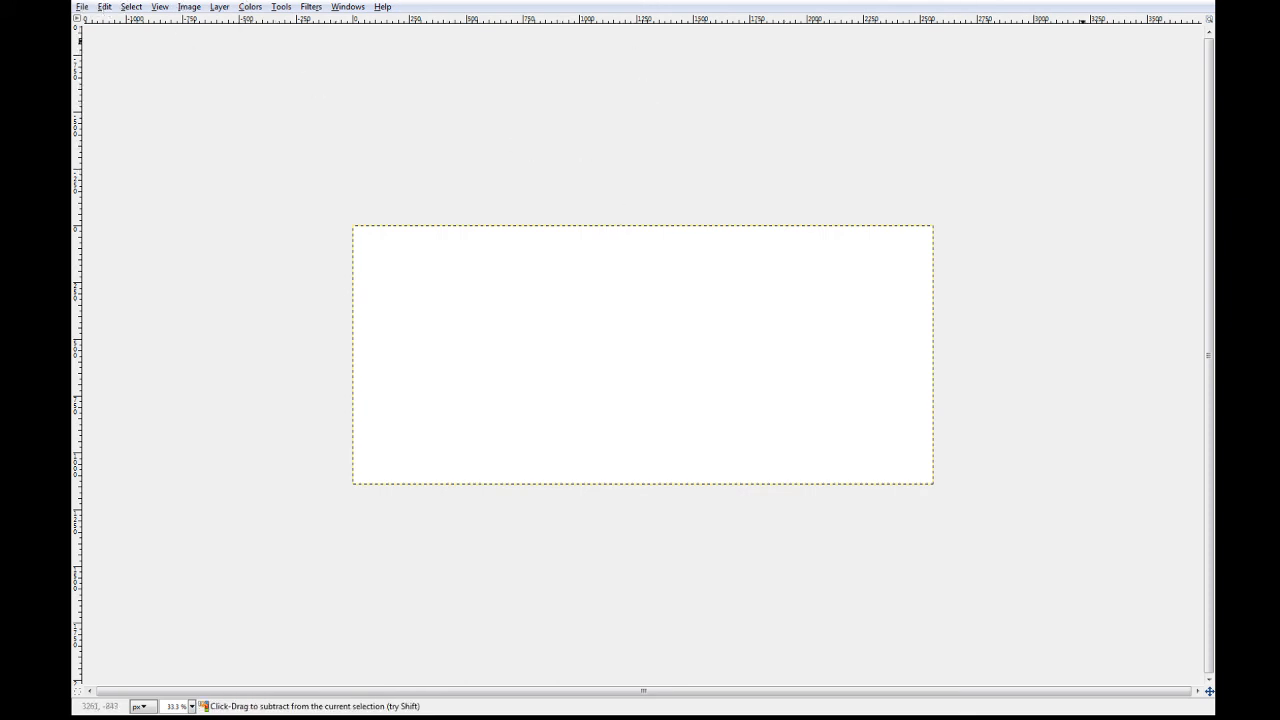
Leave fullscreen mode and reposition the image window slightly higher on the screen
left_click(193, 9)
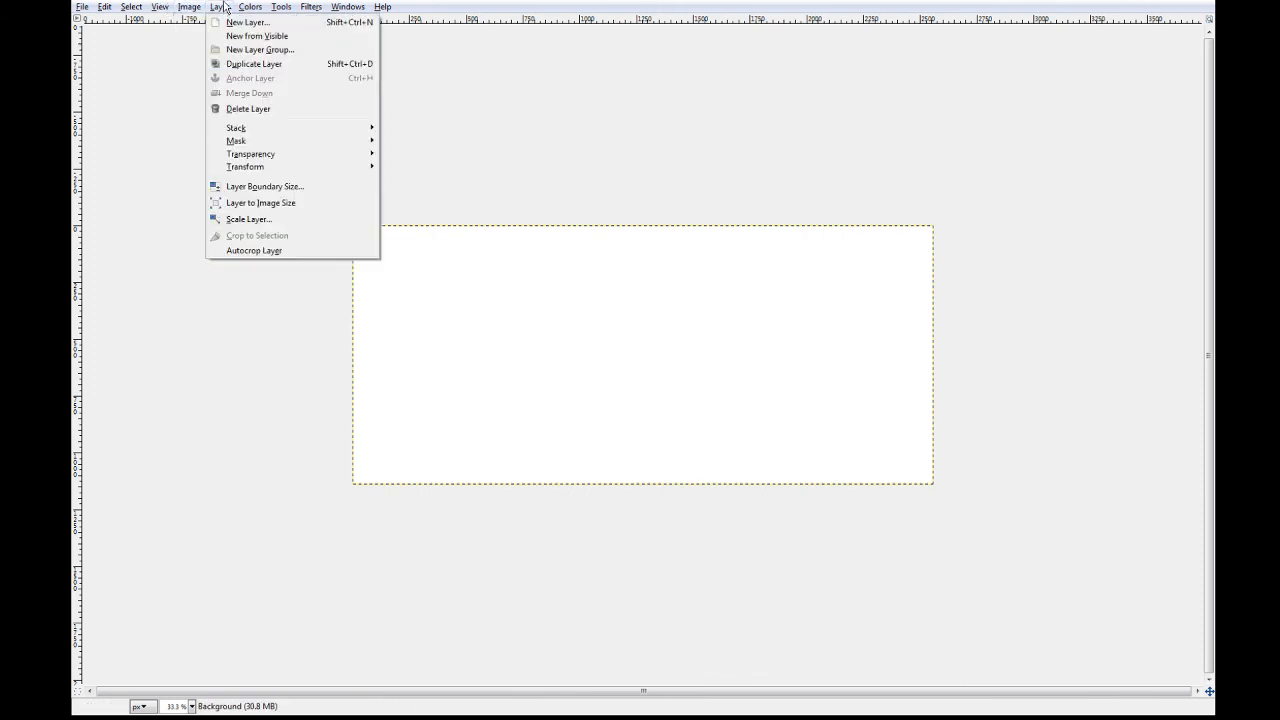
mouse_move(160, 7)
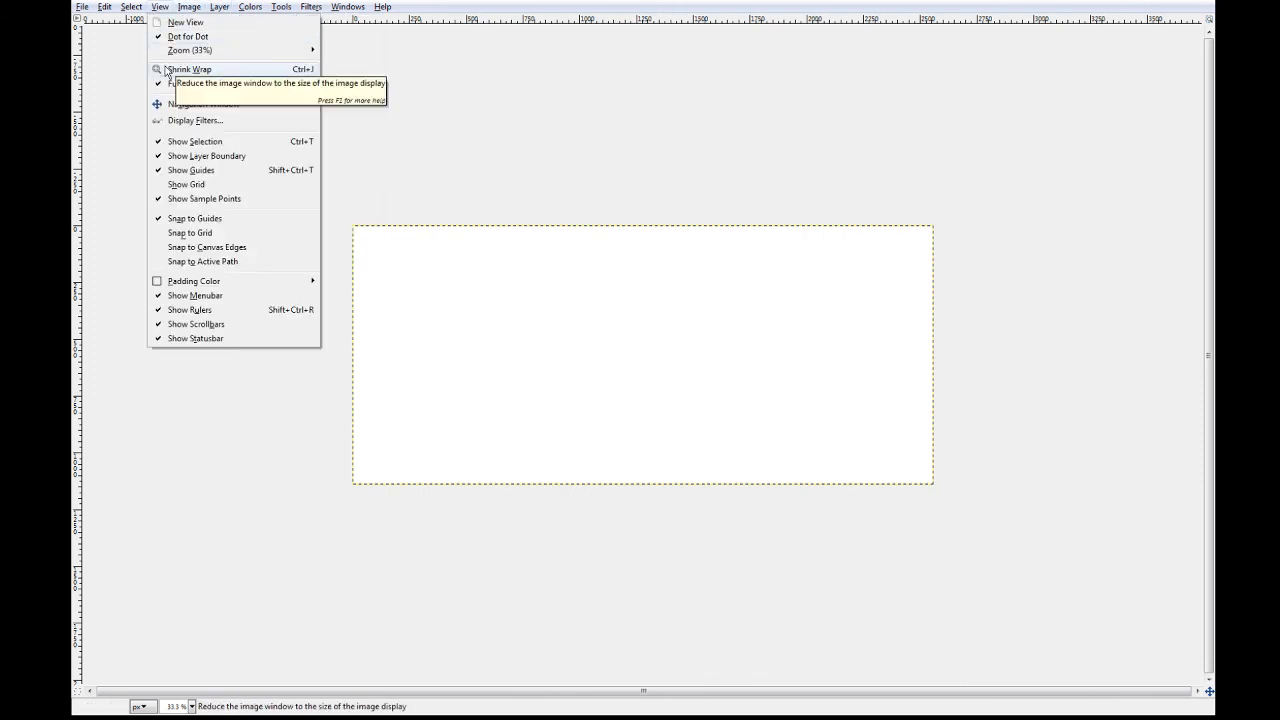
left_click(178, 84)
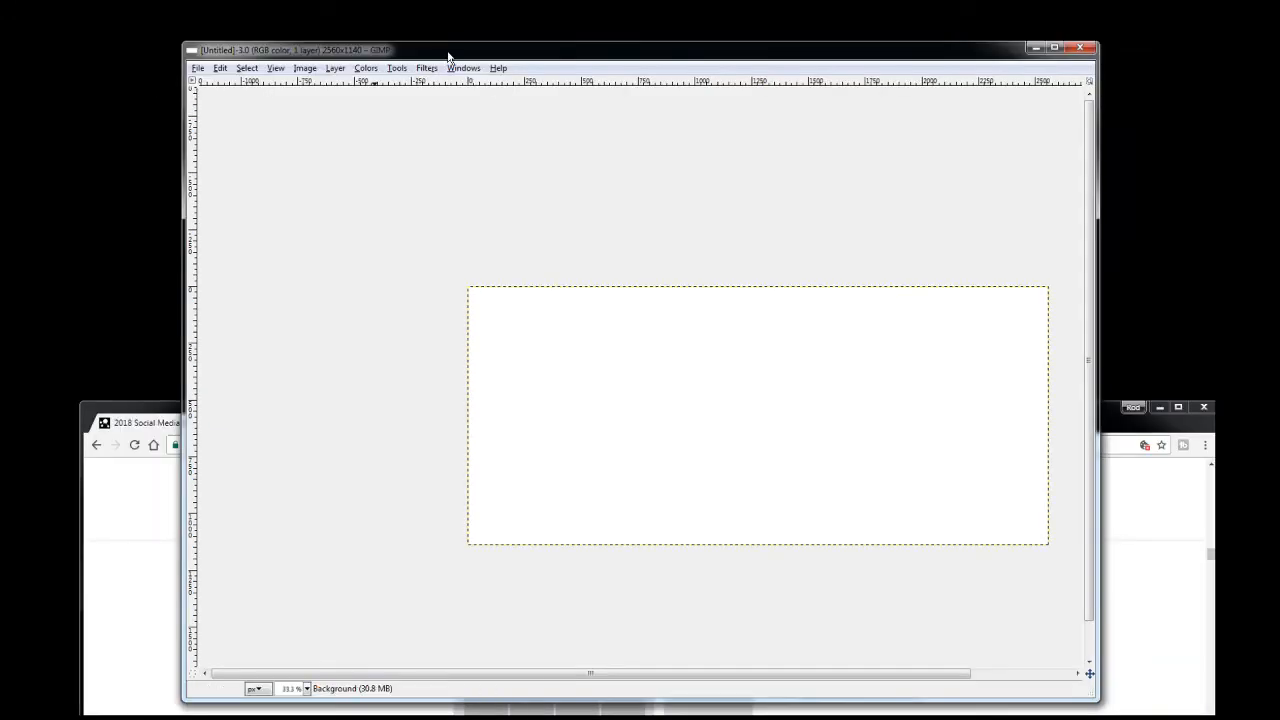
left_click_drag(448, 55, 423, 34)
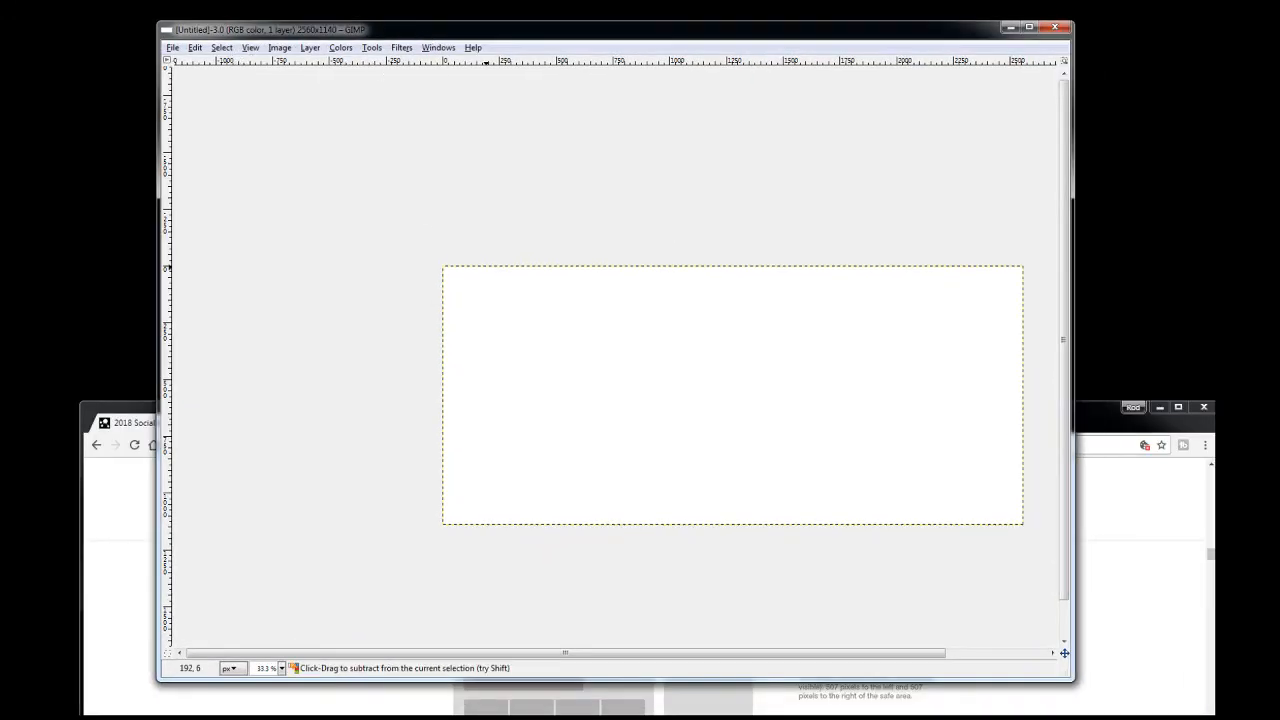
Turn on snapping to the grid and to the canvas edges
left_click(250, 48)
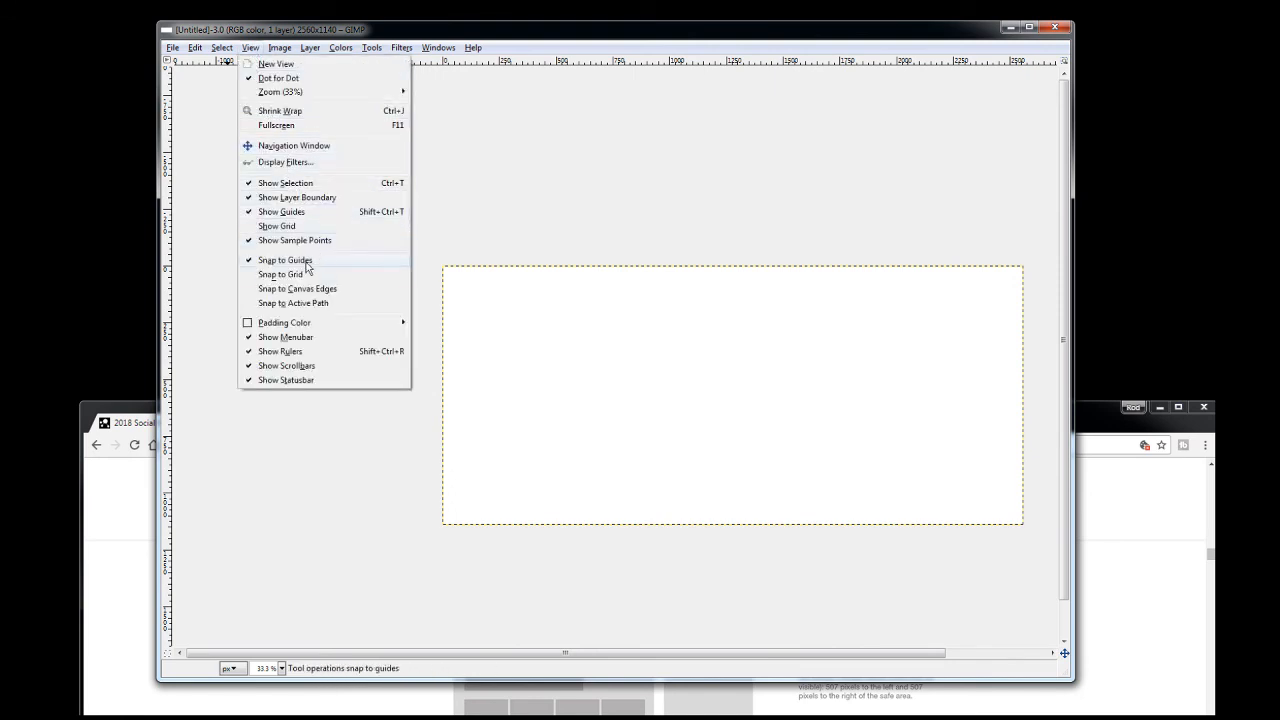
left_click(270, 276)
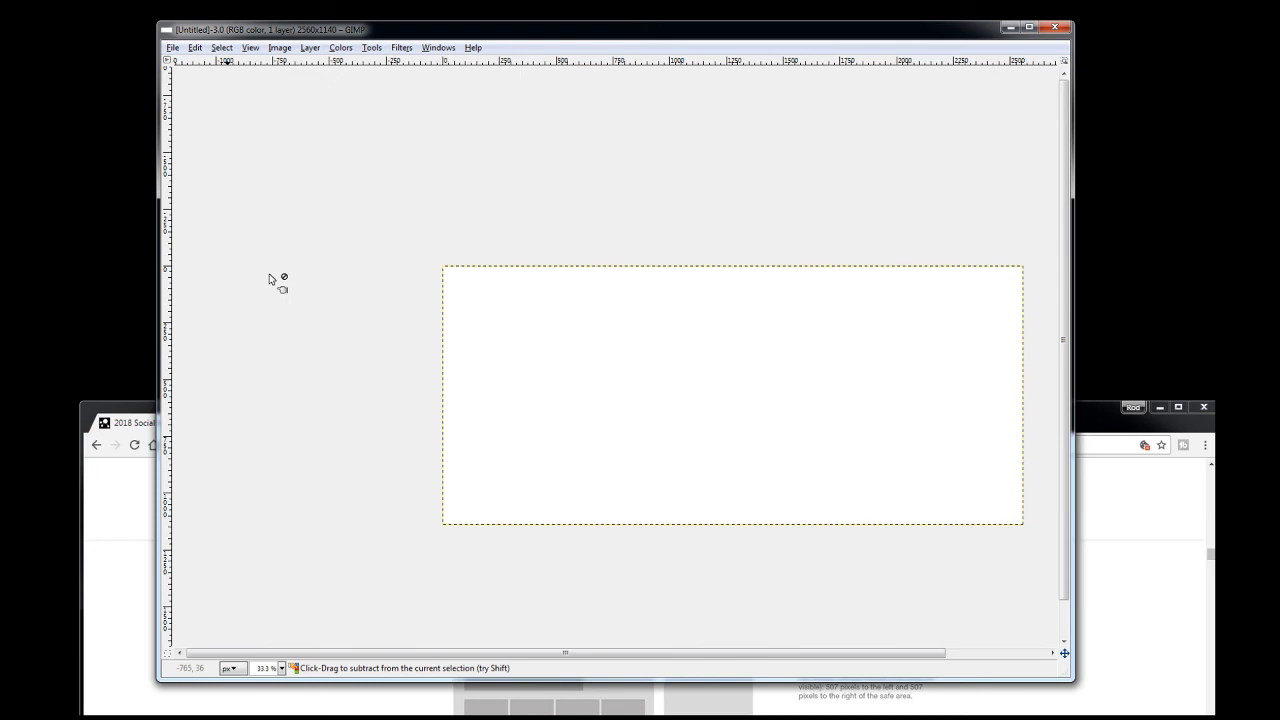
left_click(251, 49)
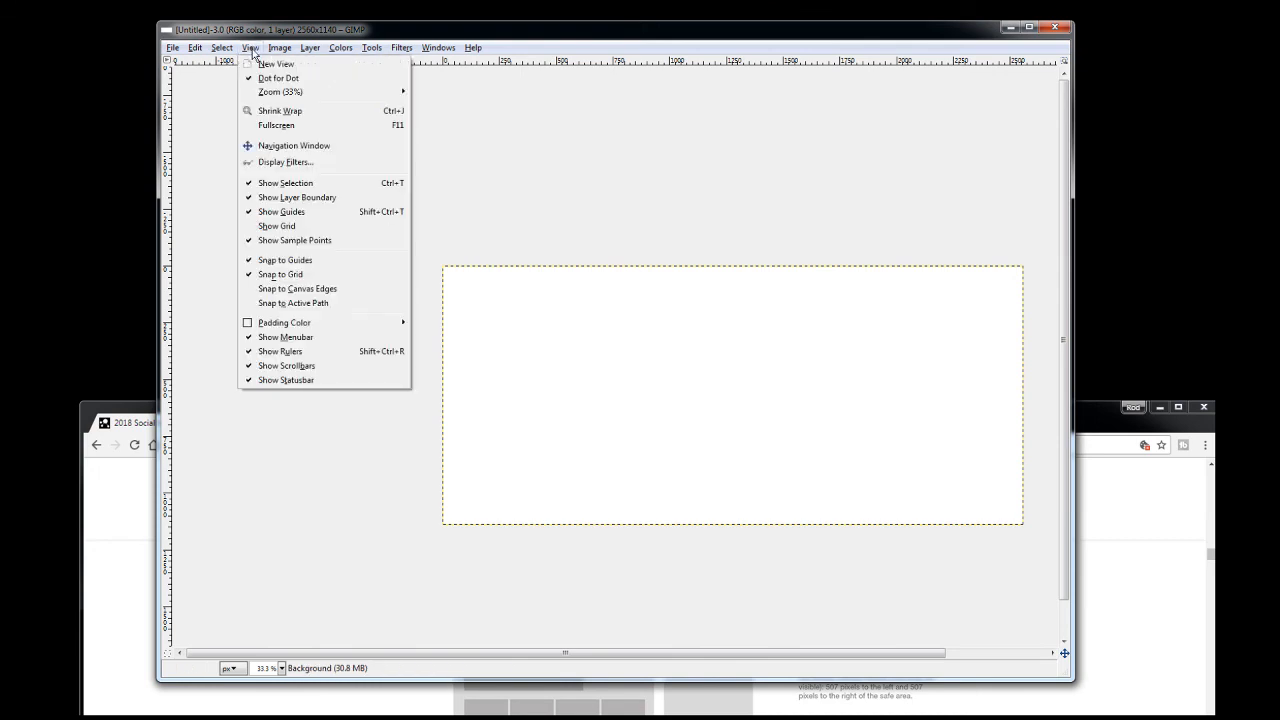
left_click(262, 290)
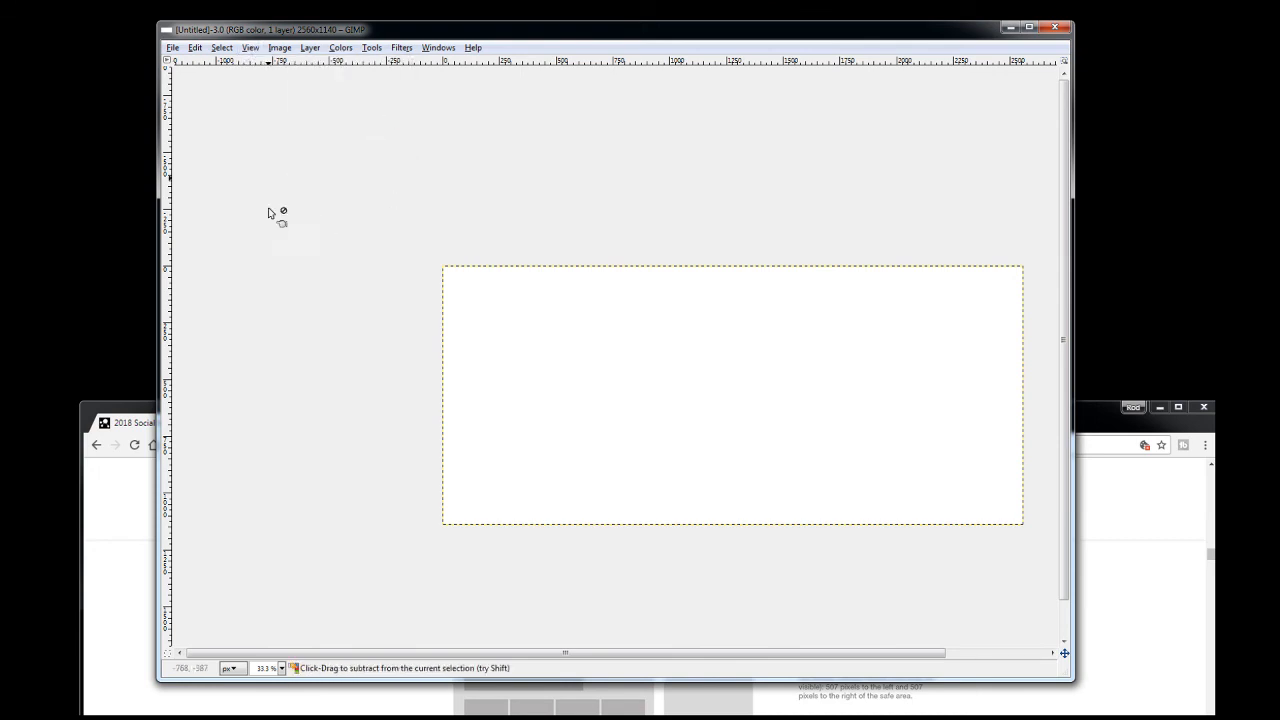
Review the image commands, including the RGB, Grayscale and Indexed modes, Transform and Fit Canvas to Layers
left_click(251, 48)
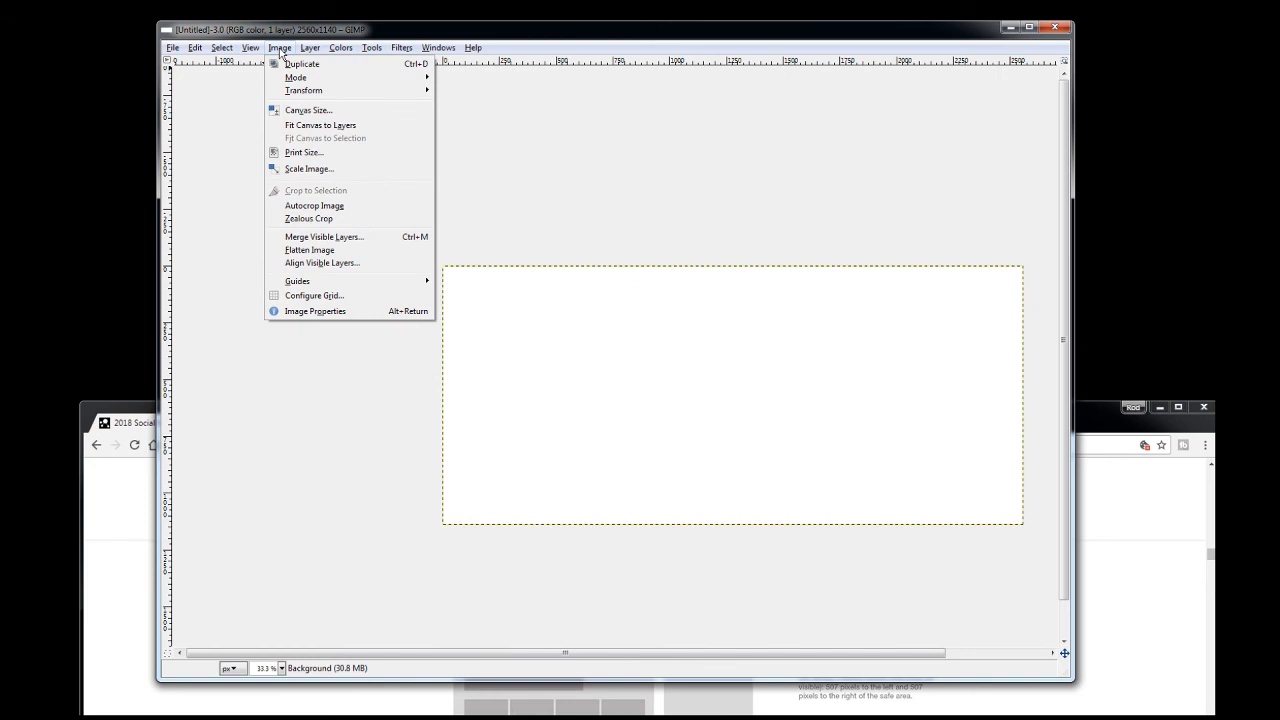
mouse_move(286, 80)
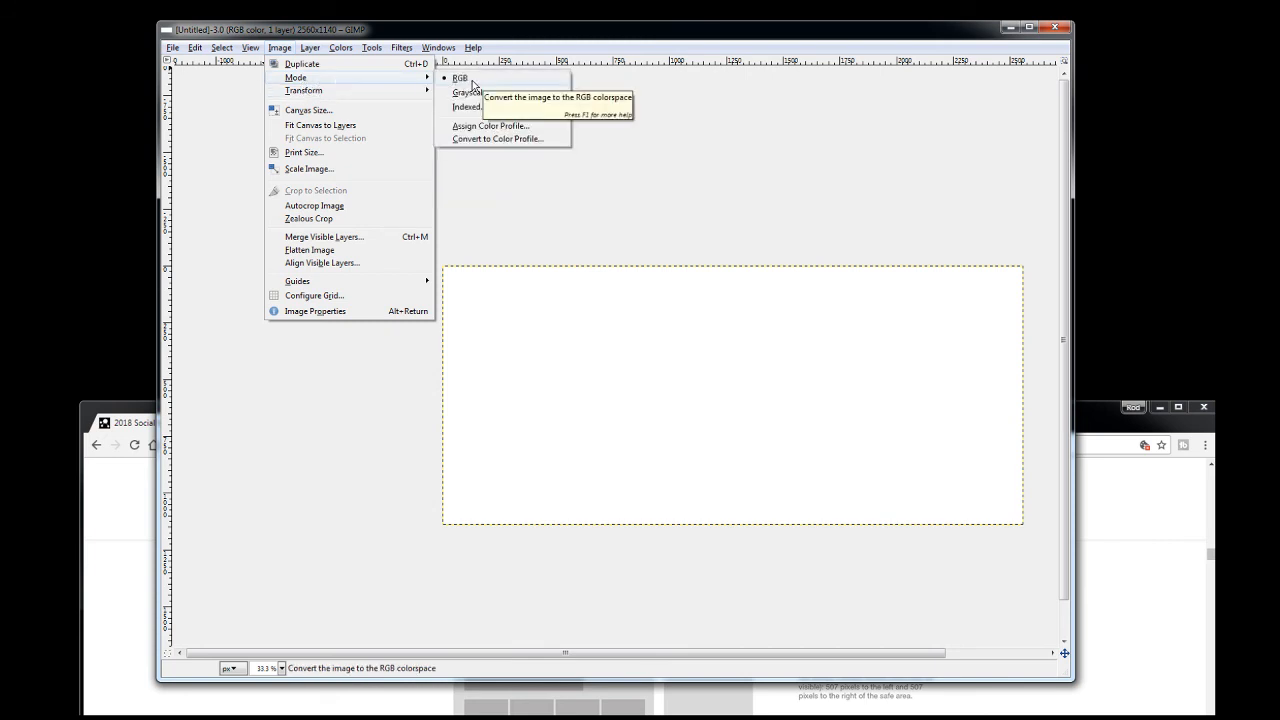
mouse_move(357, 99)
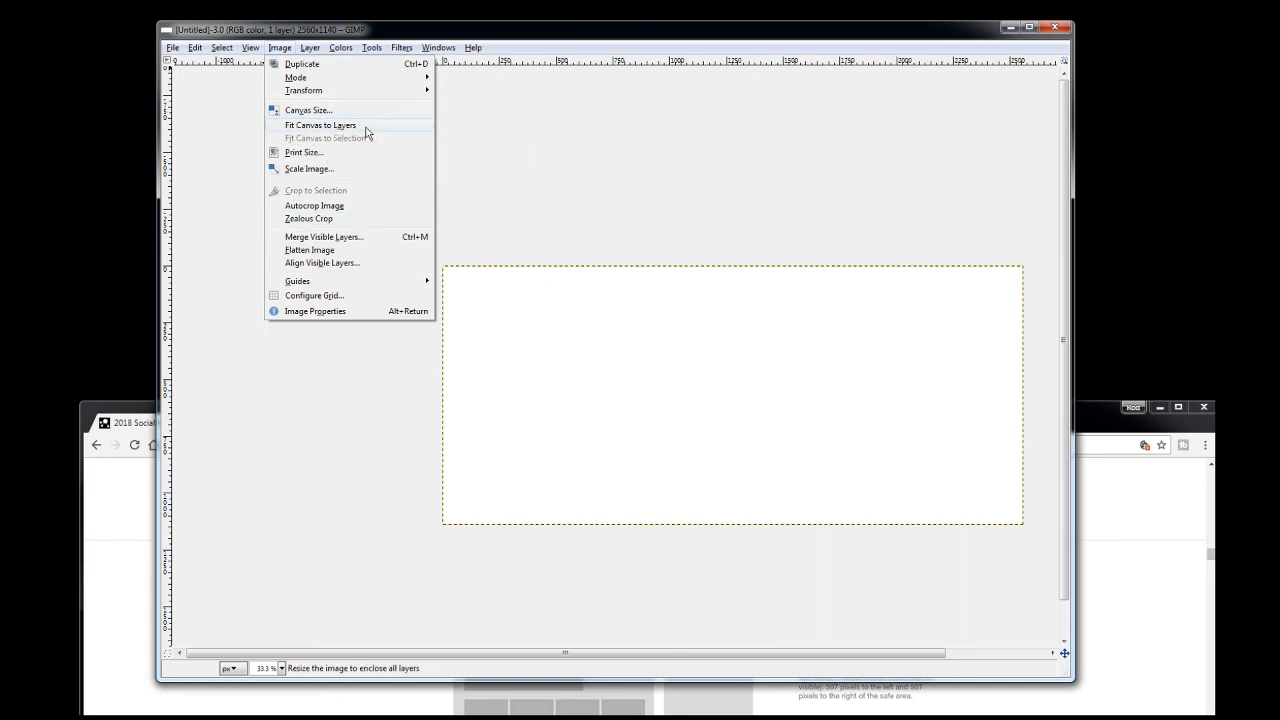
Scale the image up to 2766 × 1232 pixels with Cubic interpolation, keeping the proportions linked
left_click(290, 176)
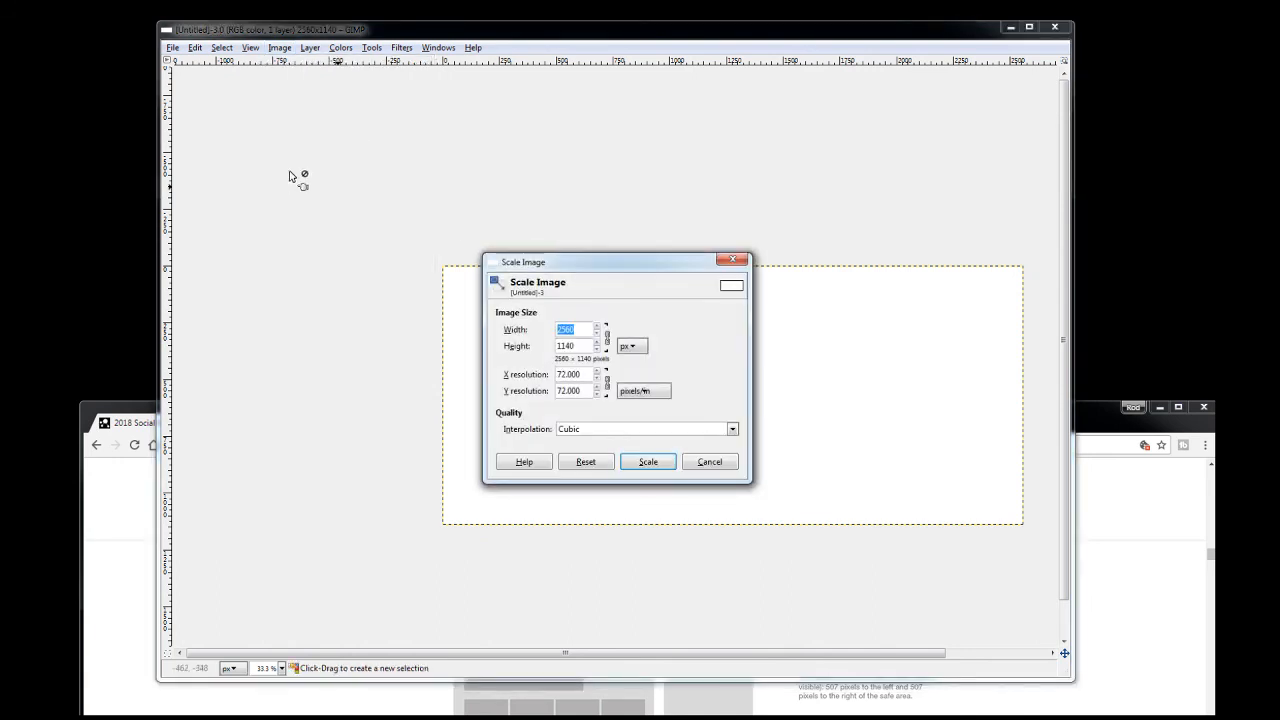
left_click(597, 327)
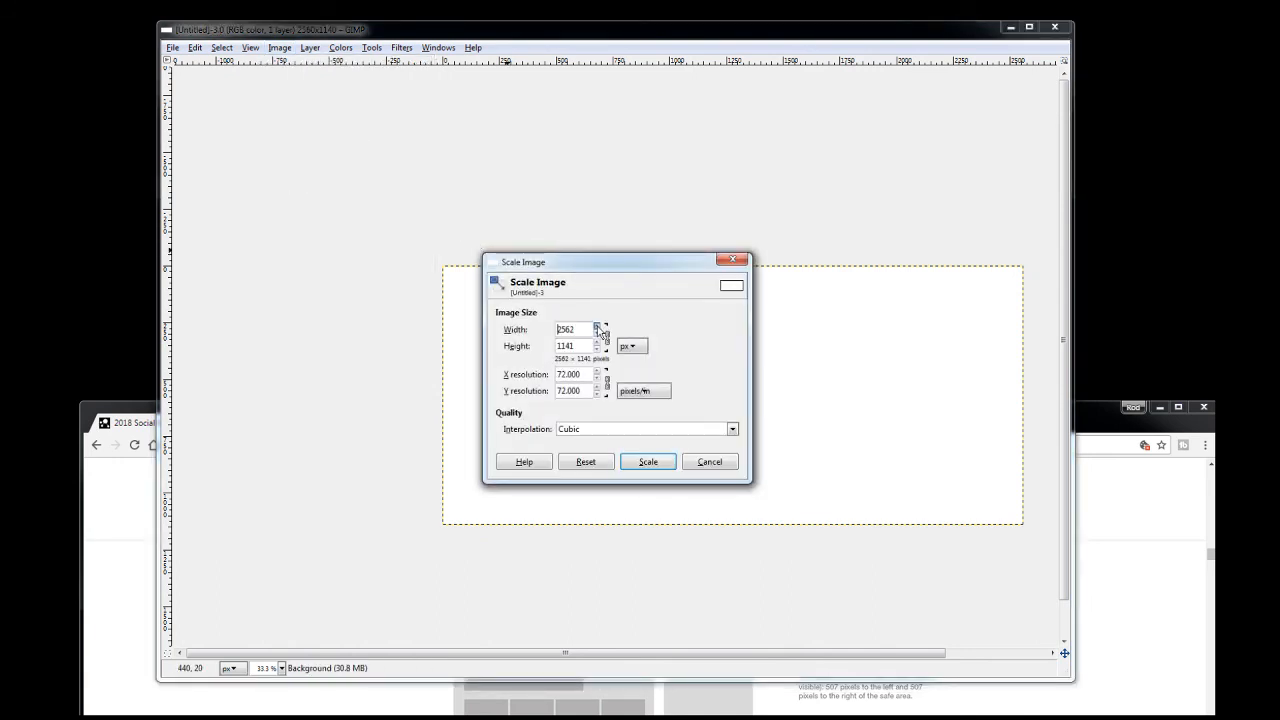
left_click(600, 330)
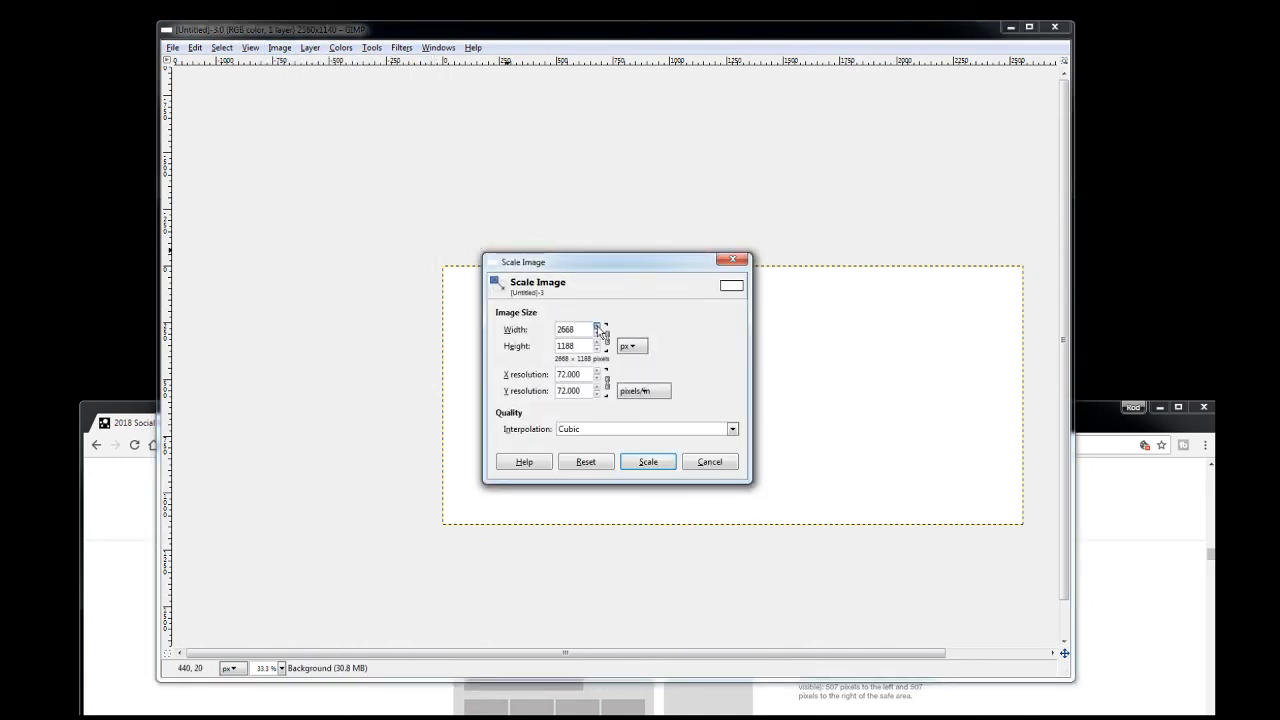
left_click(649, 462)
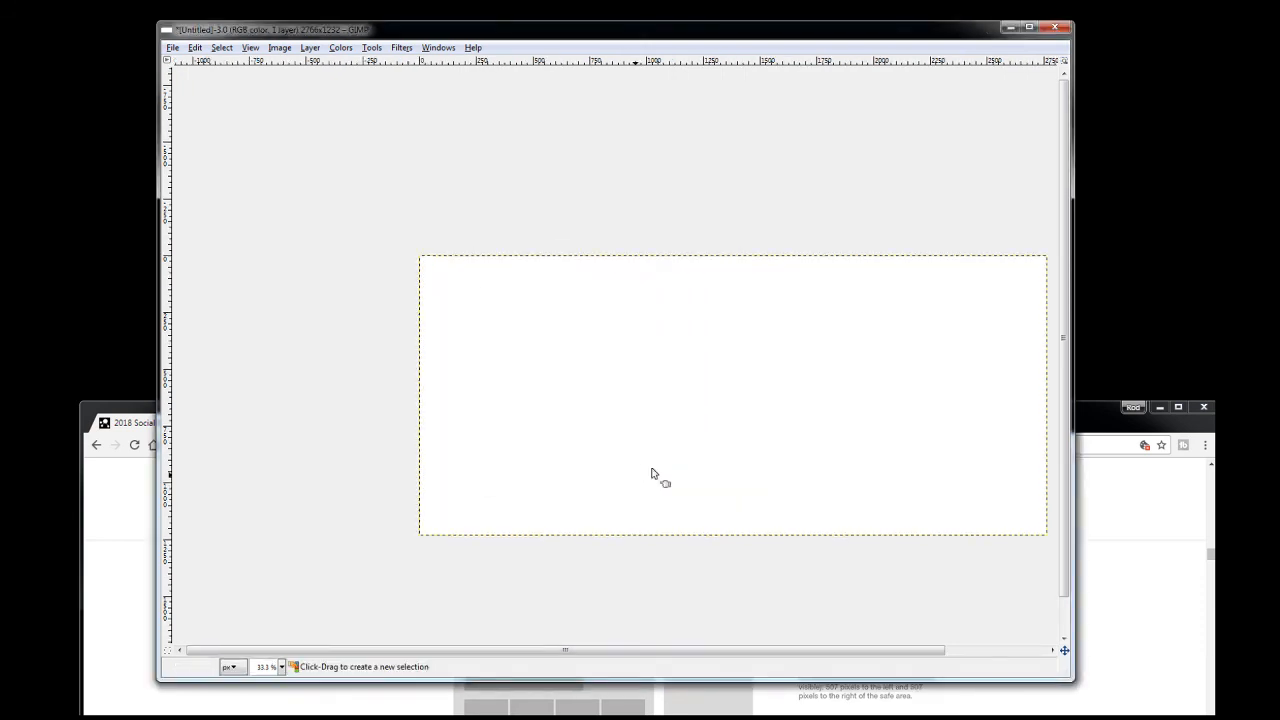
Reduce the canvas size to 1974 × 879 pixels with width and height linked, leaving the layers unresized
left_click(278, 48)
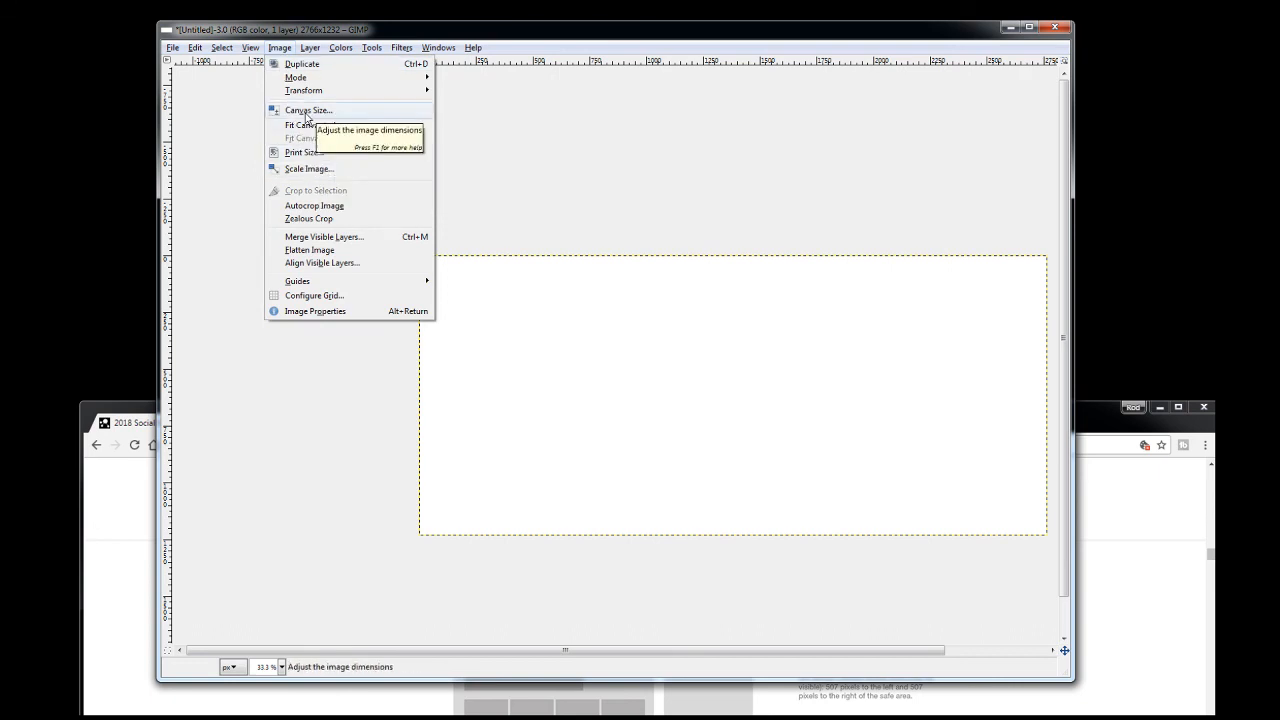
left_click(307, 111)
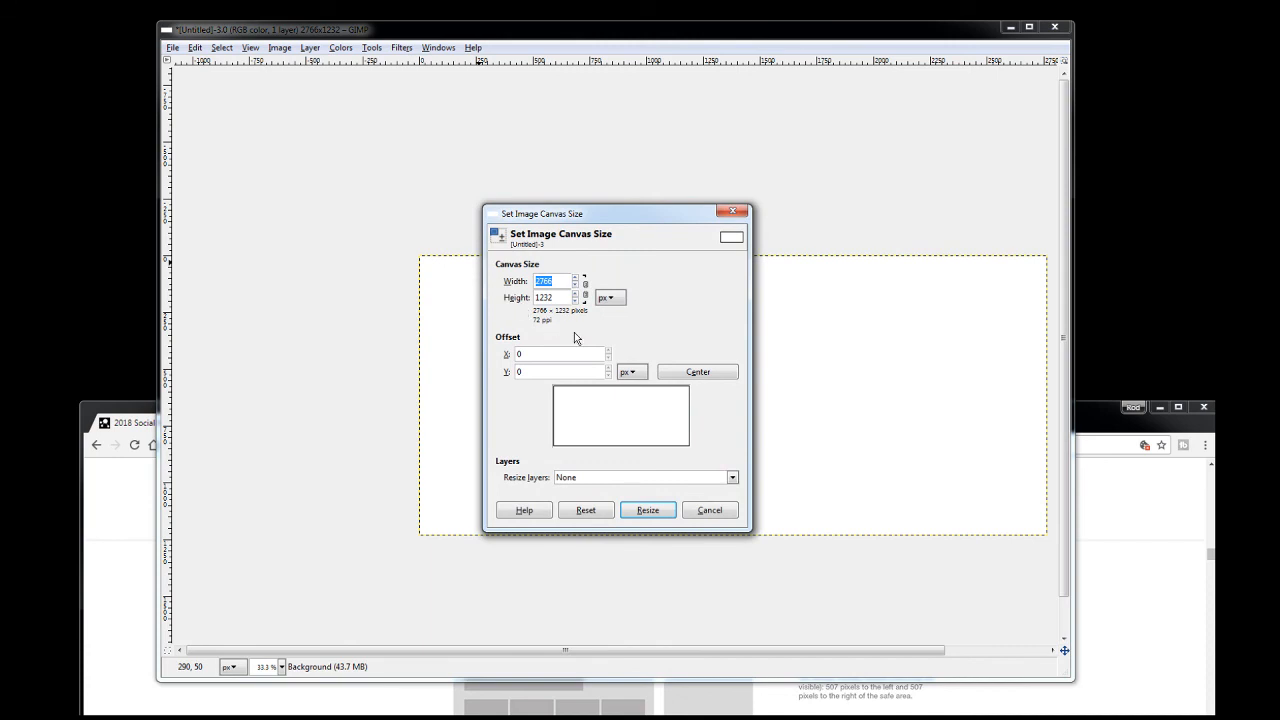
left_click(587, 300)
left_click_drag(577, 285, 578, 286)
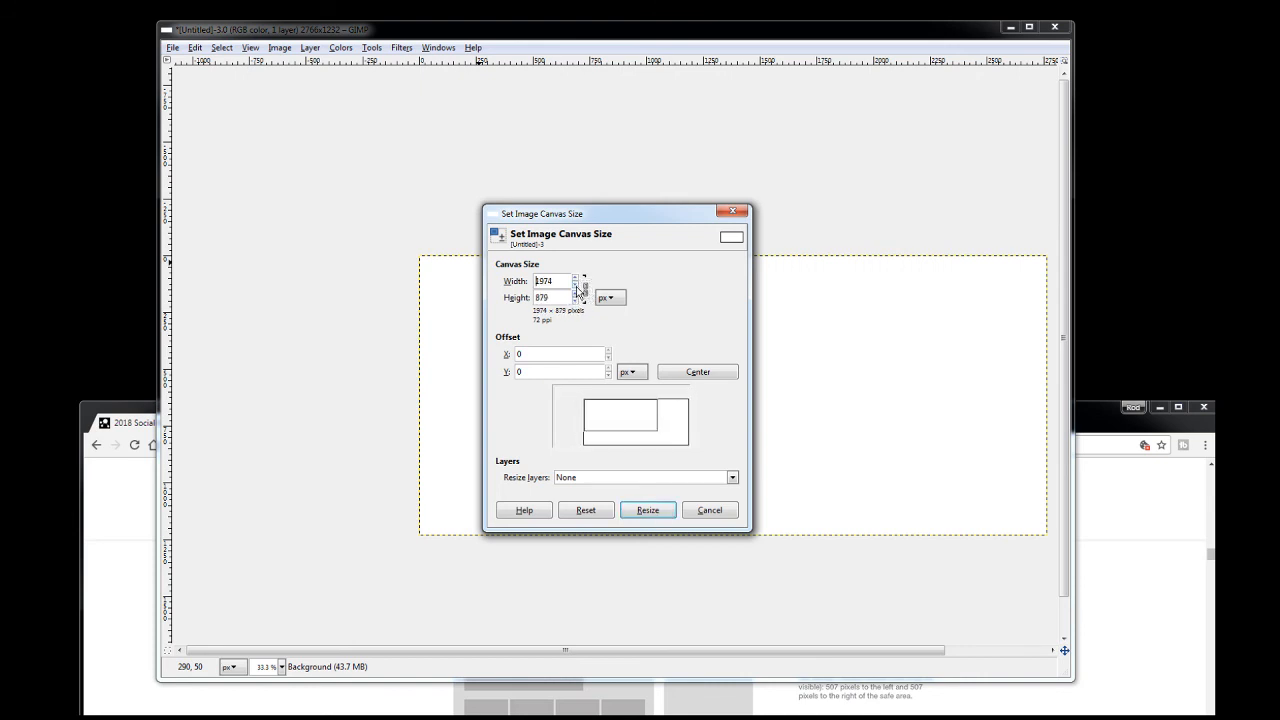
left_click(643, 511)
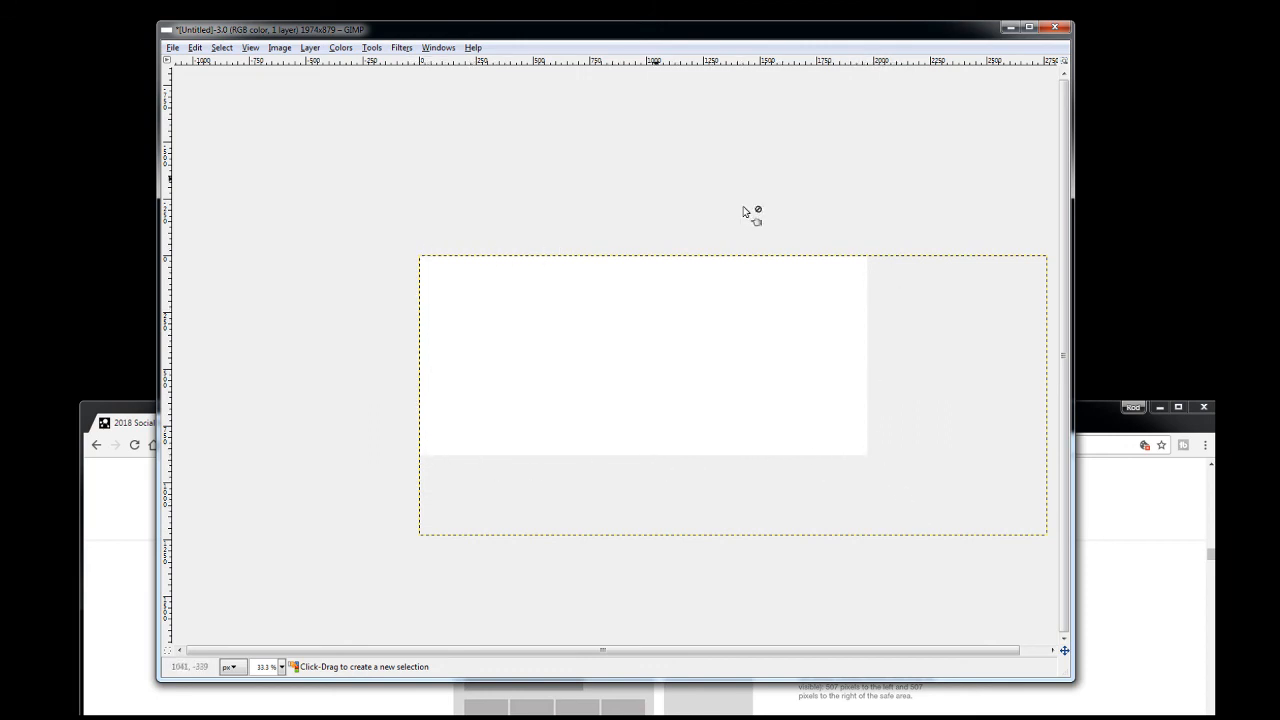
Shrink the canvas slightly more to 1972 × 878 pixels with the proportions linked
left_click(280, 49)
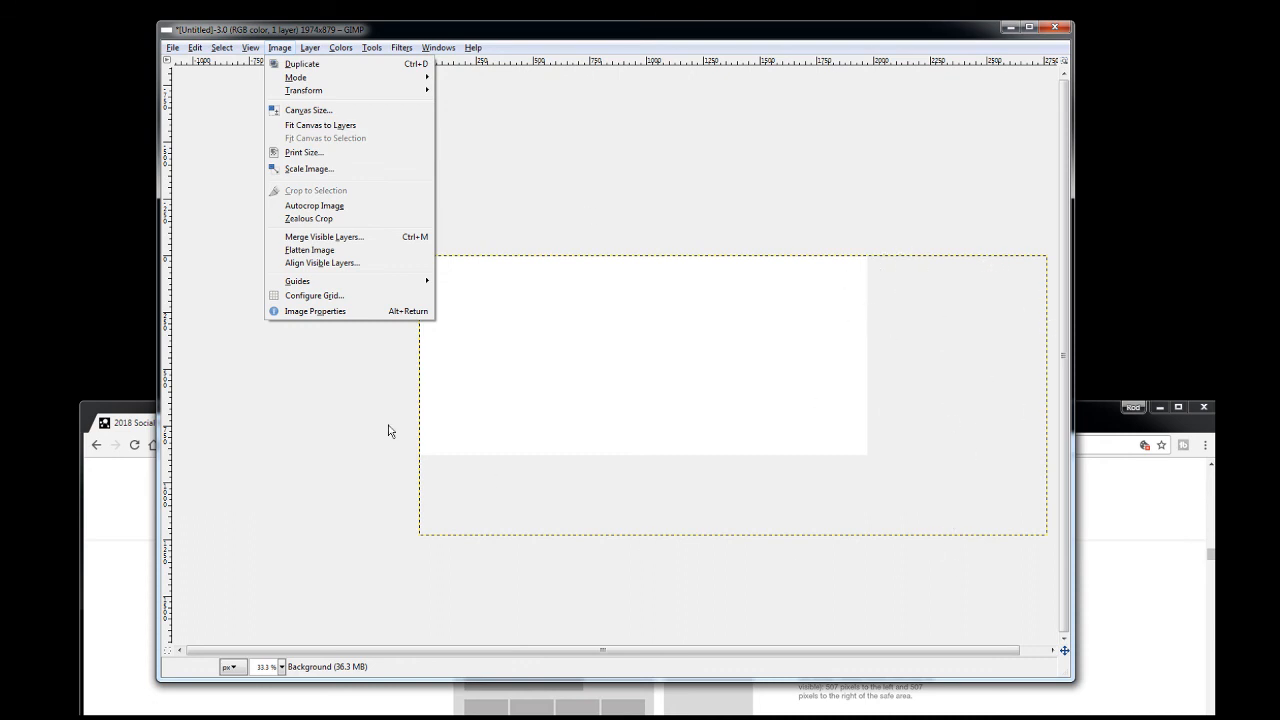
left_click(314, 110)
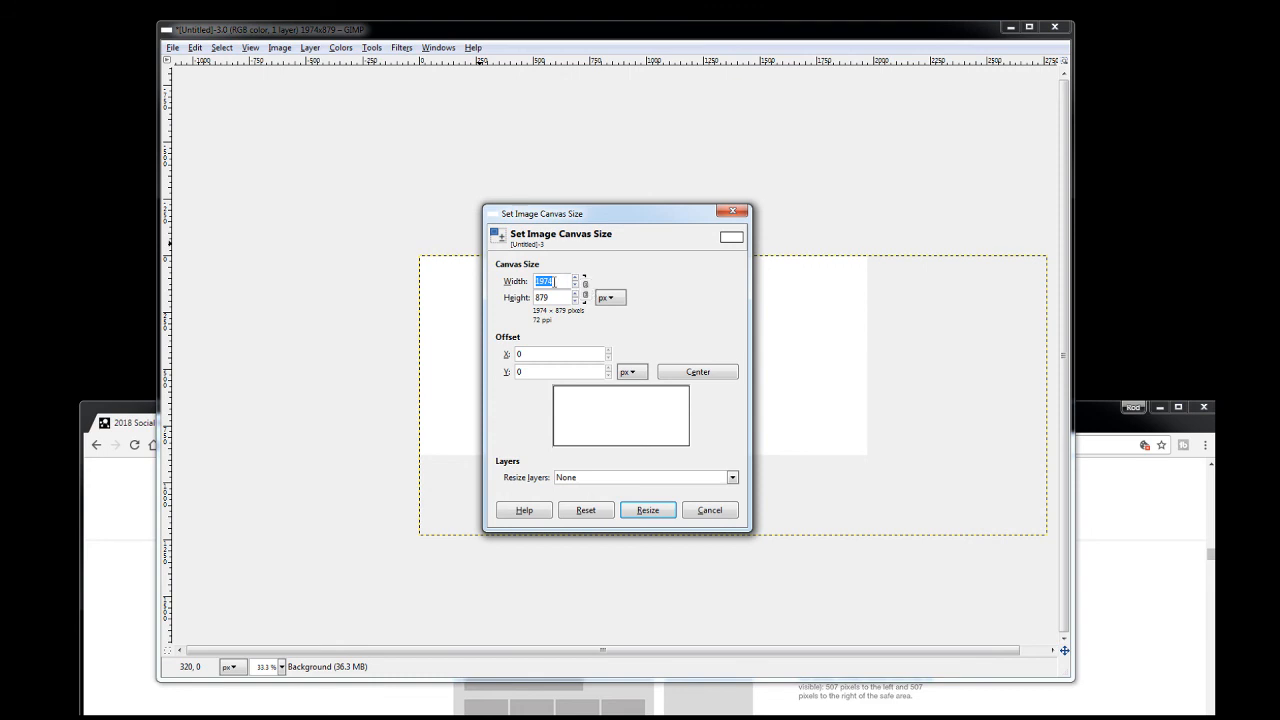
left_click_drag(561, 282, 534, 282)
left_click(585, 289)
left_click_drag(577, 281, 576, 295)
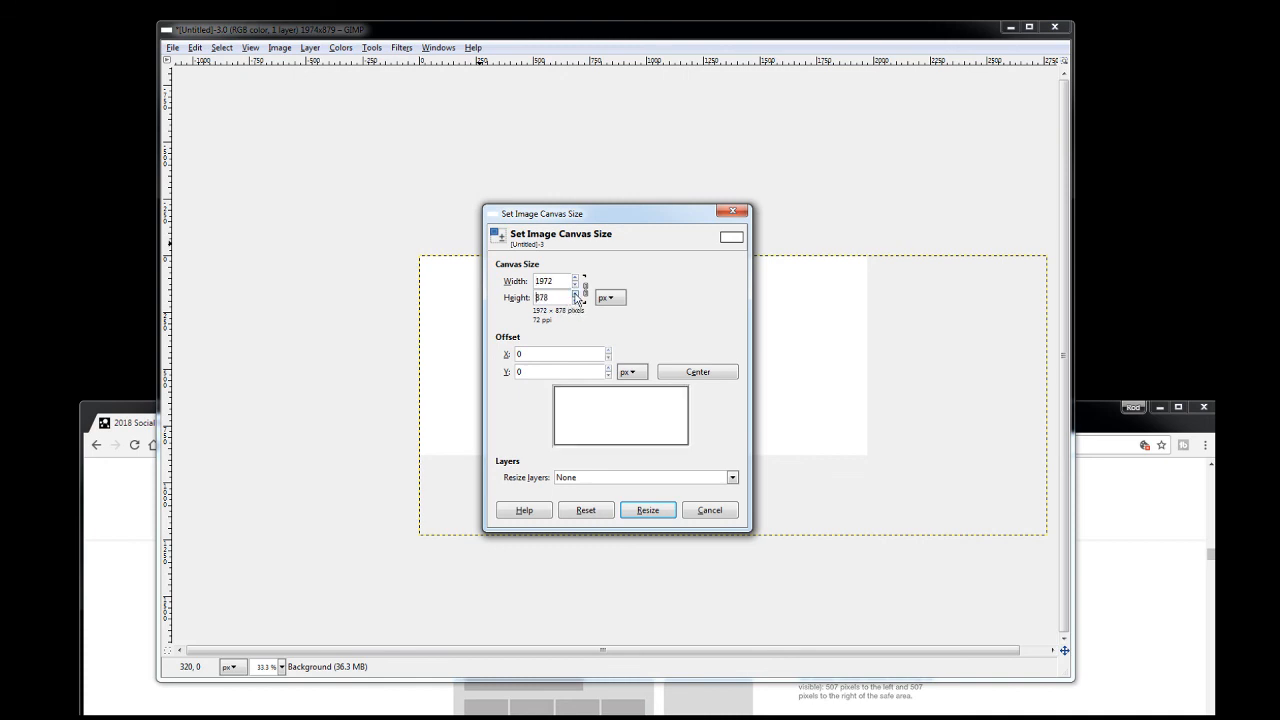
left_click(655, 513)
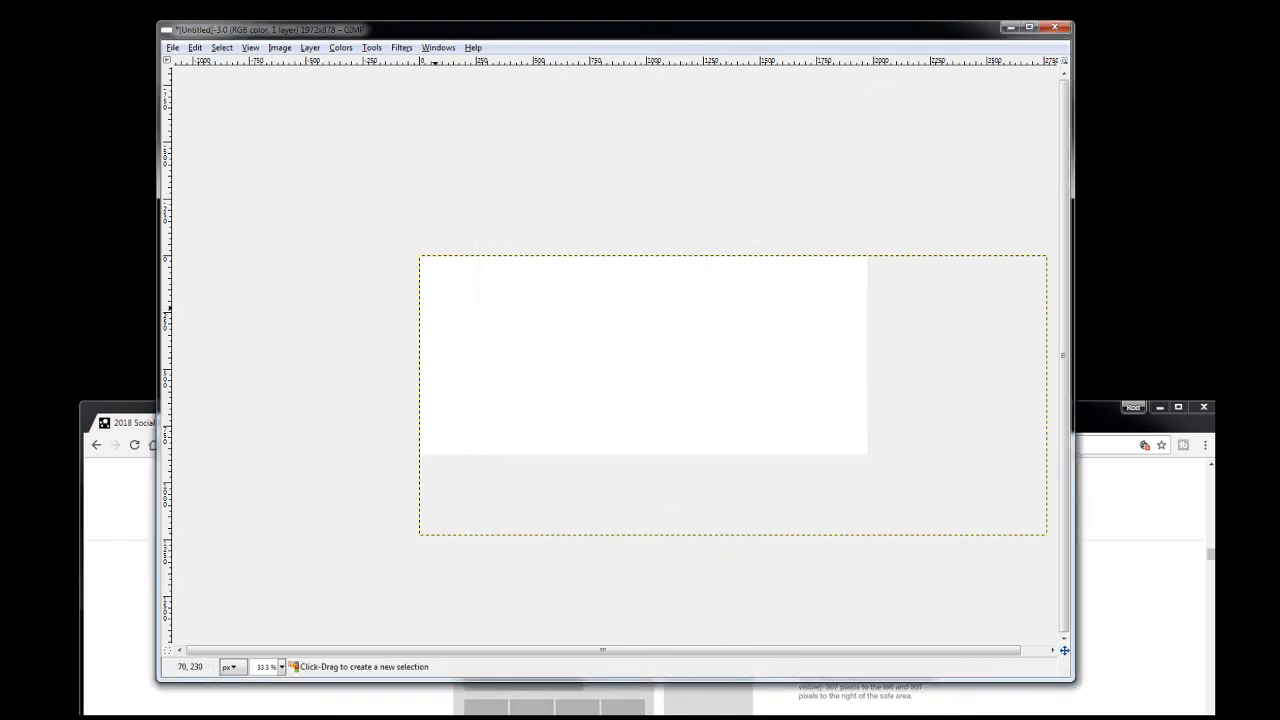
Autocrop the image to remove its empty borders
left_click(251, 50)
mouse_move(280, 48)
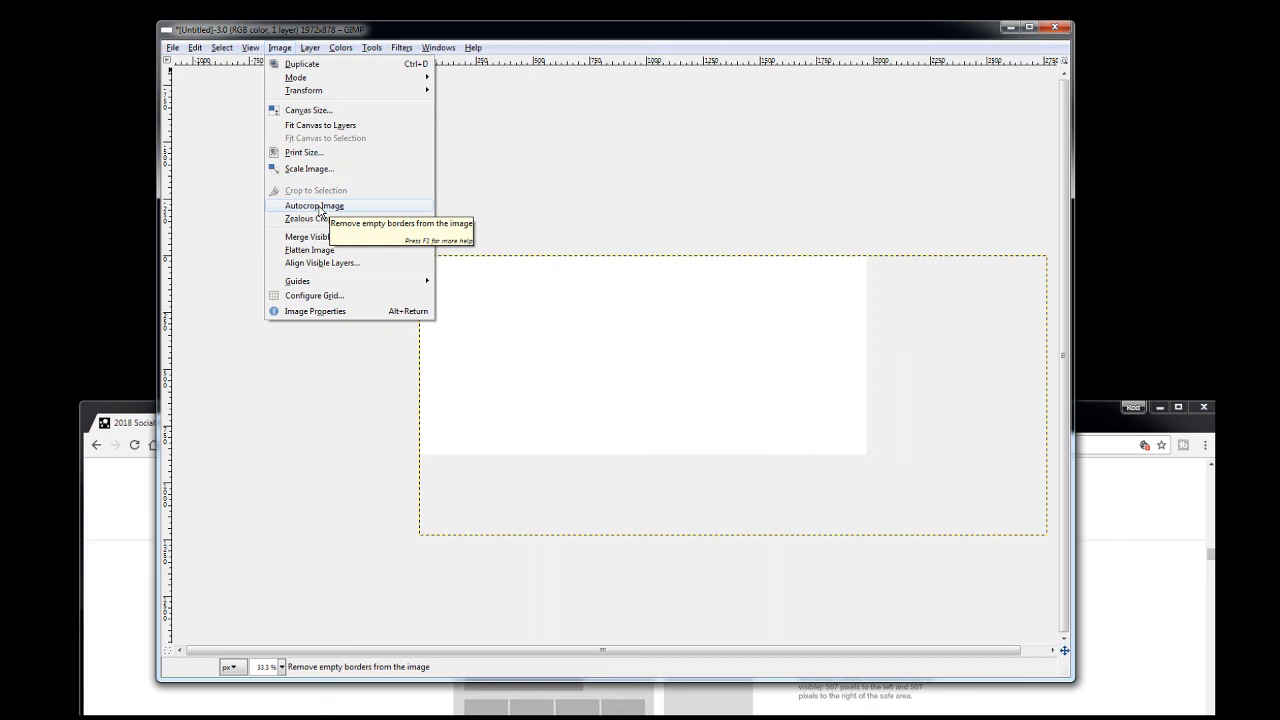
left_click(333, 207)
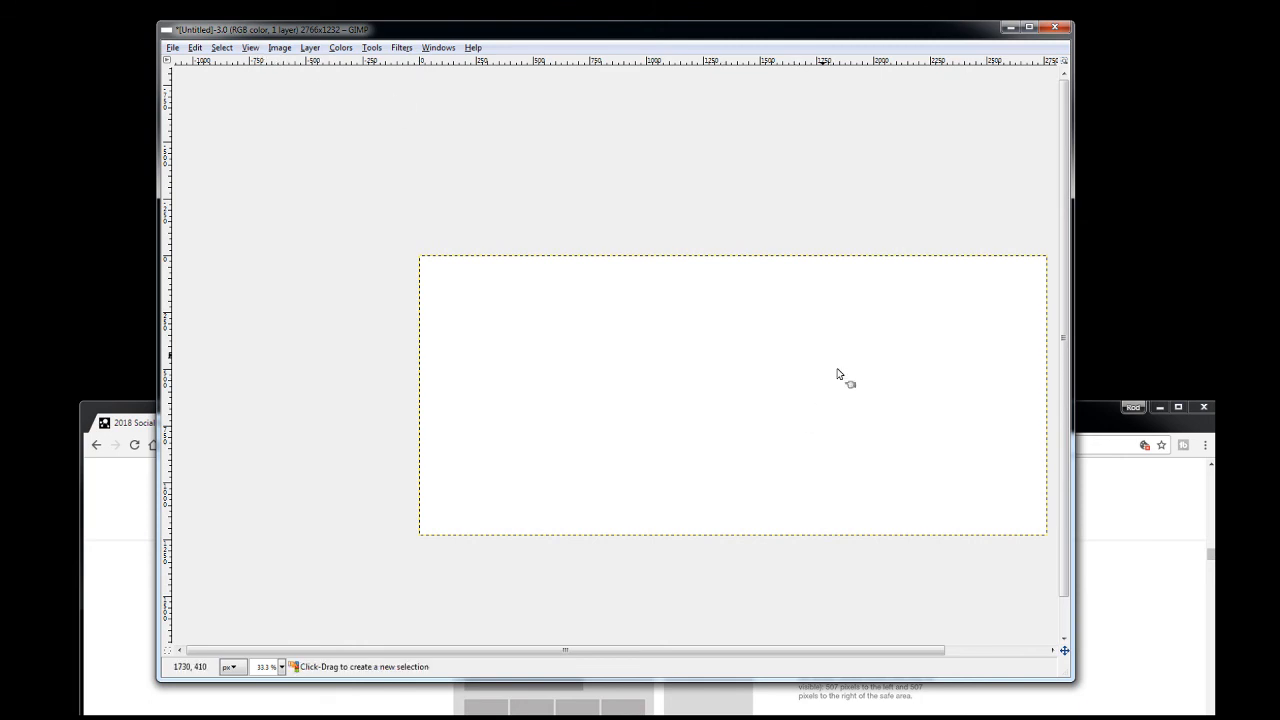
left_click_drag(919, 659, 960, 653)
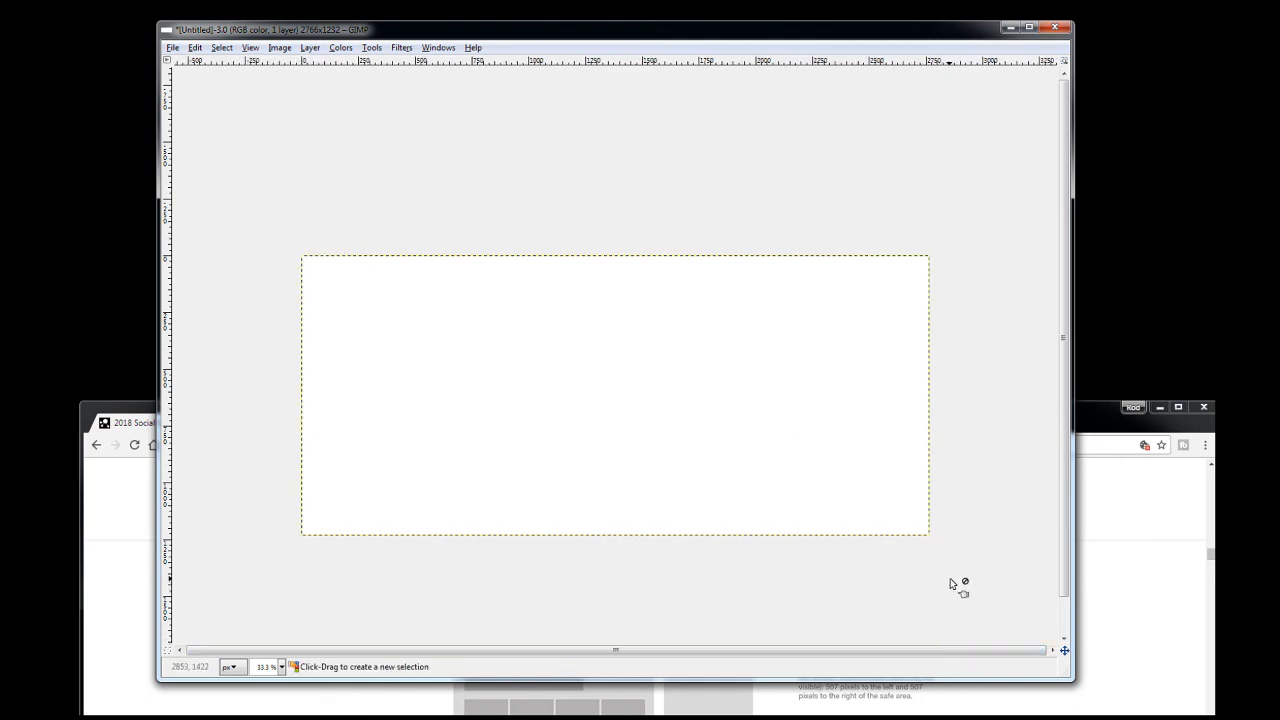
Review the remaining image commands, such as Guides and Configure Grid, and the layer commands, such as Mask and Duplicate Layer
left_click(280, 50)
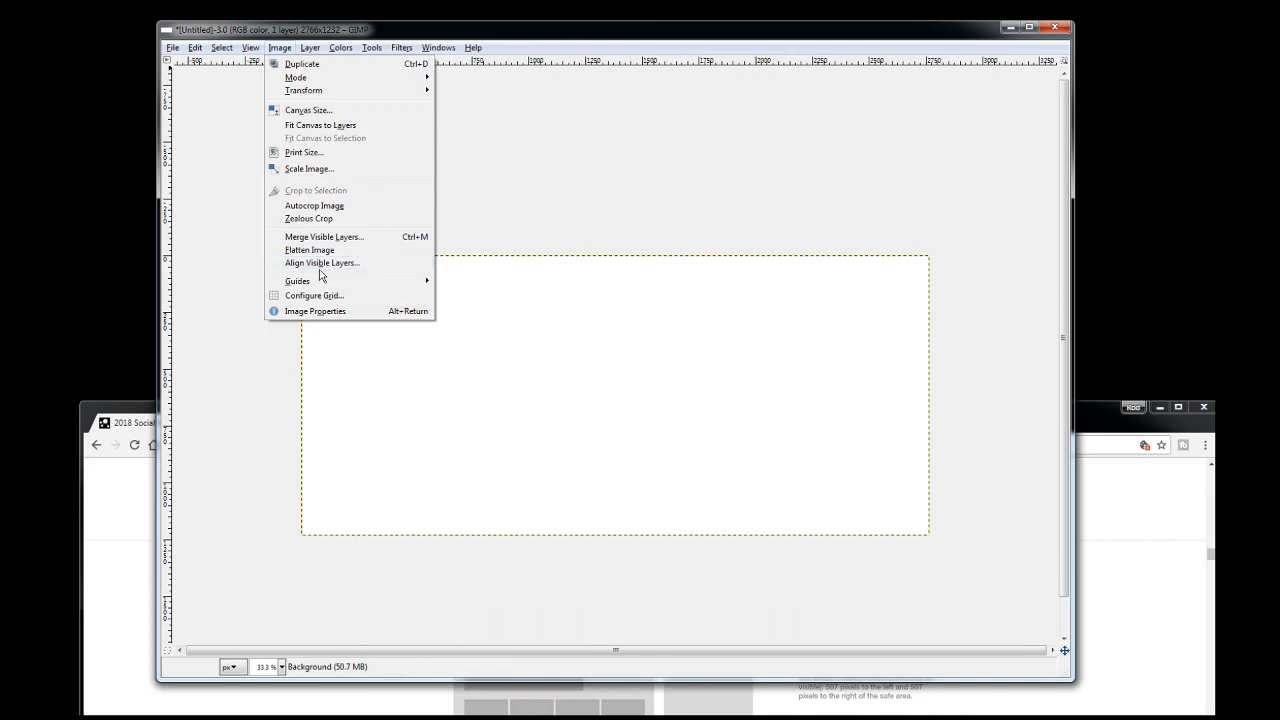
mouse_move(319, 289)
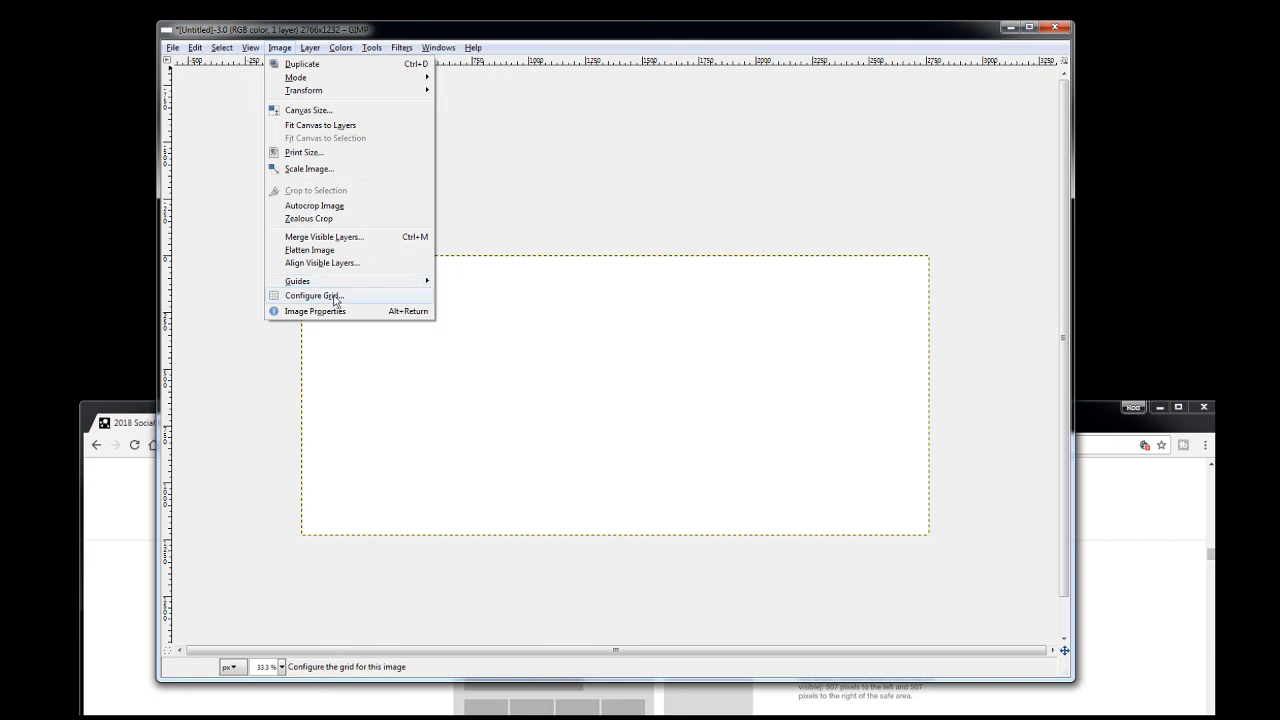
mouse_move(310, 47)
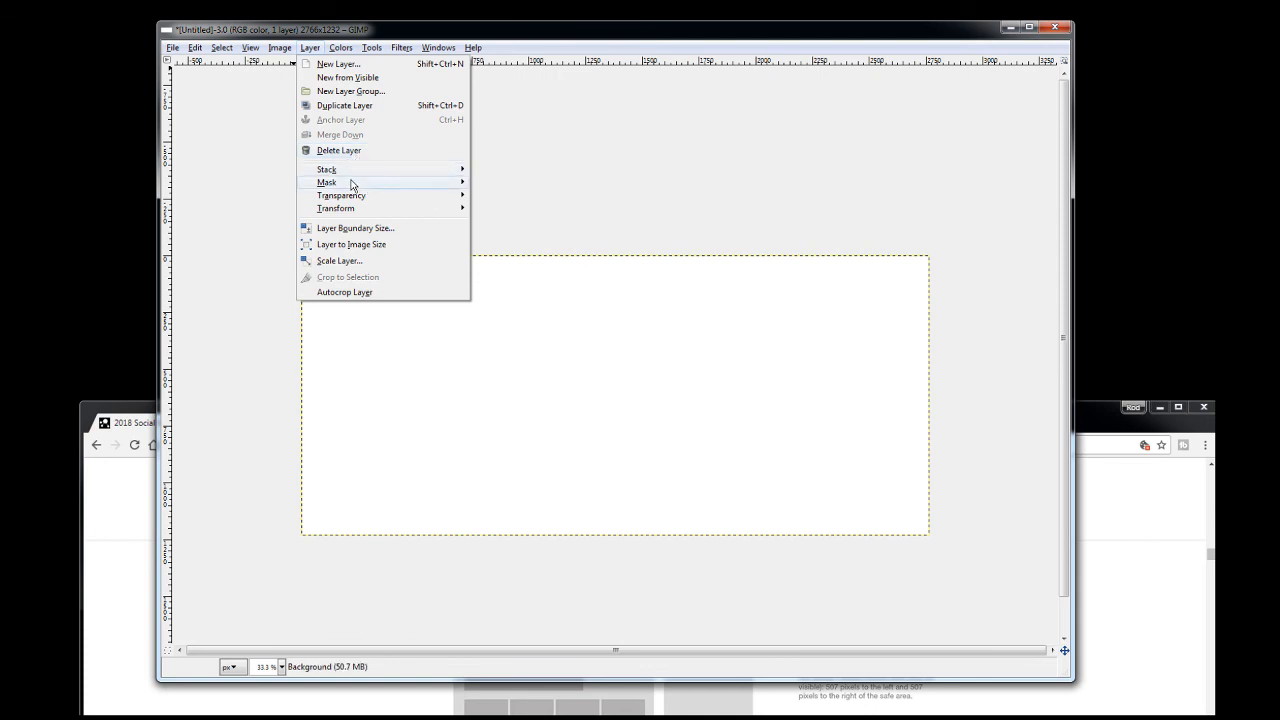
mouse_move(356, 173)
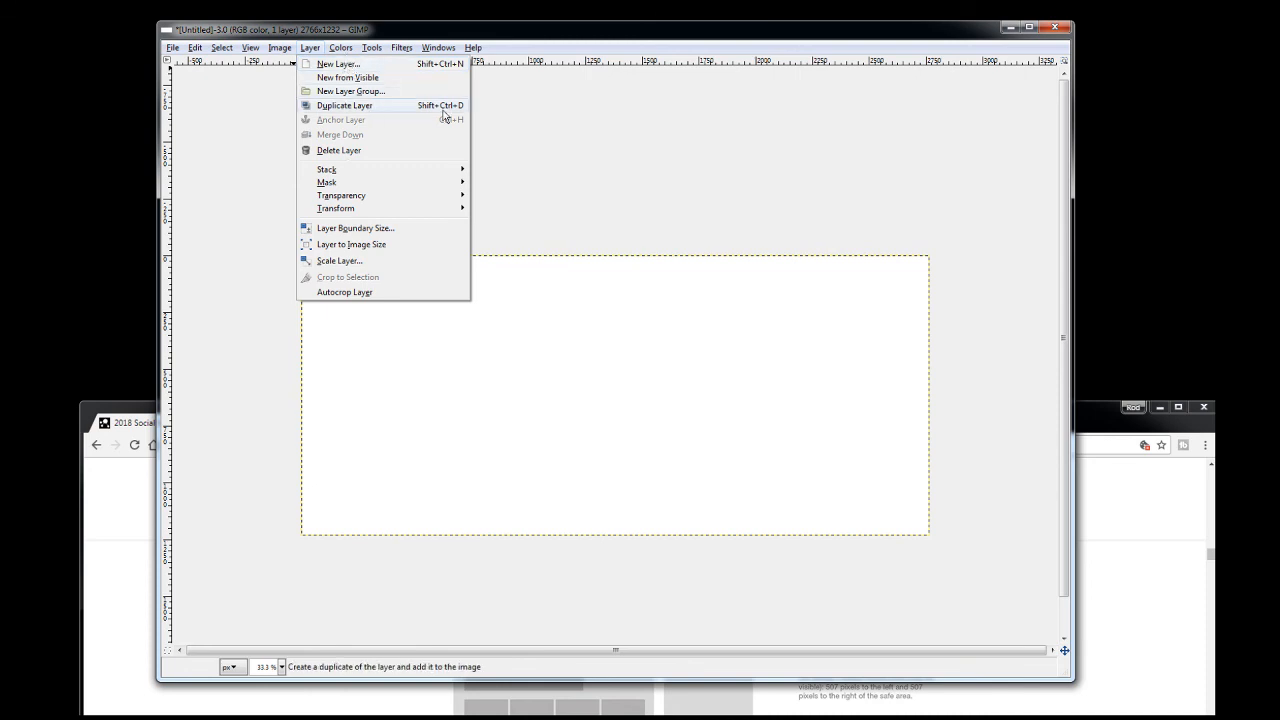
Reopen the recently closed dock holding Layers, Channels, Paths and Undo with Brushes, Patterns and Gradients
mouse_move(446, 50)
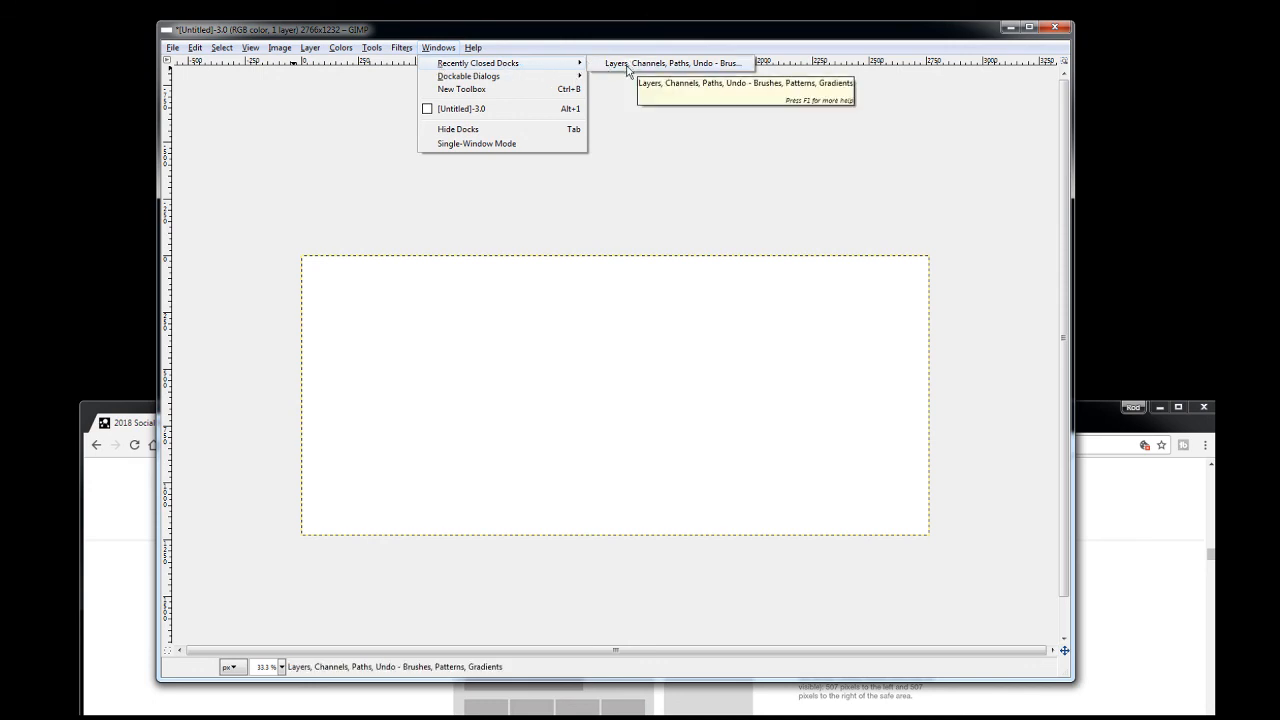
left_click(628, 66)
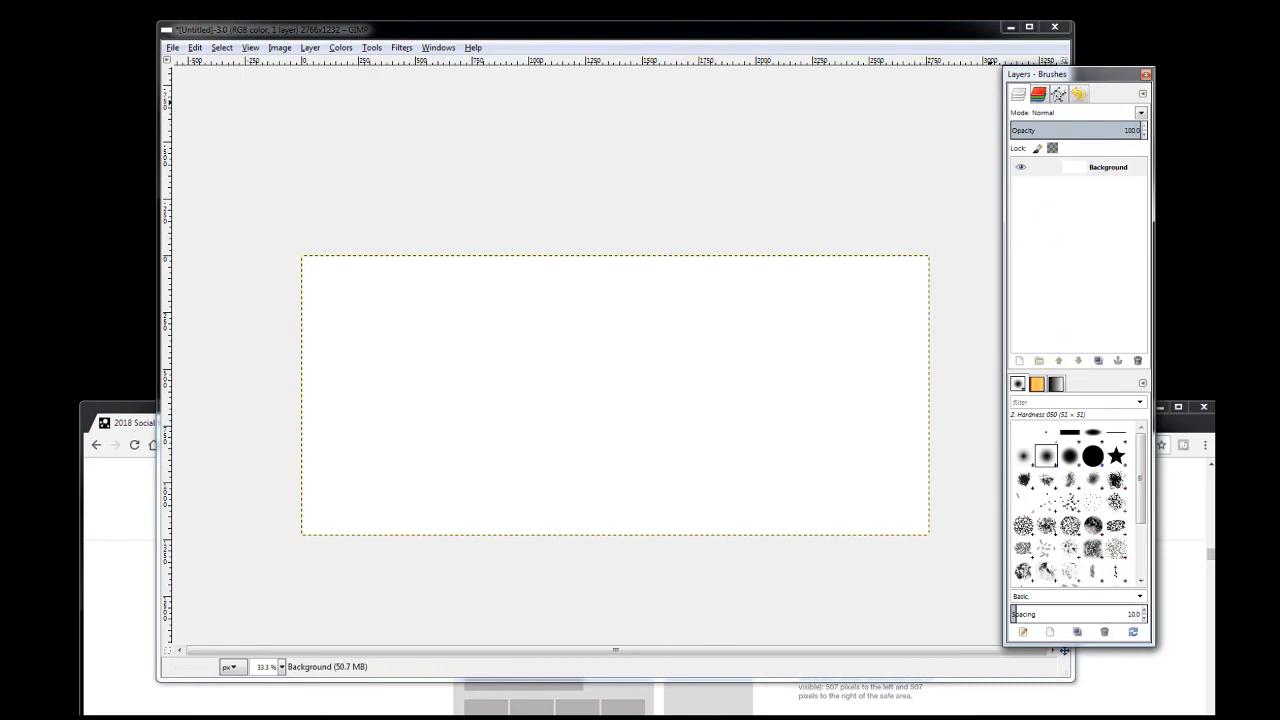
Review the Background layer's context commands, such as Add Layer Mask, and look over the color adjustment commands
right_click(1096, 170)
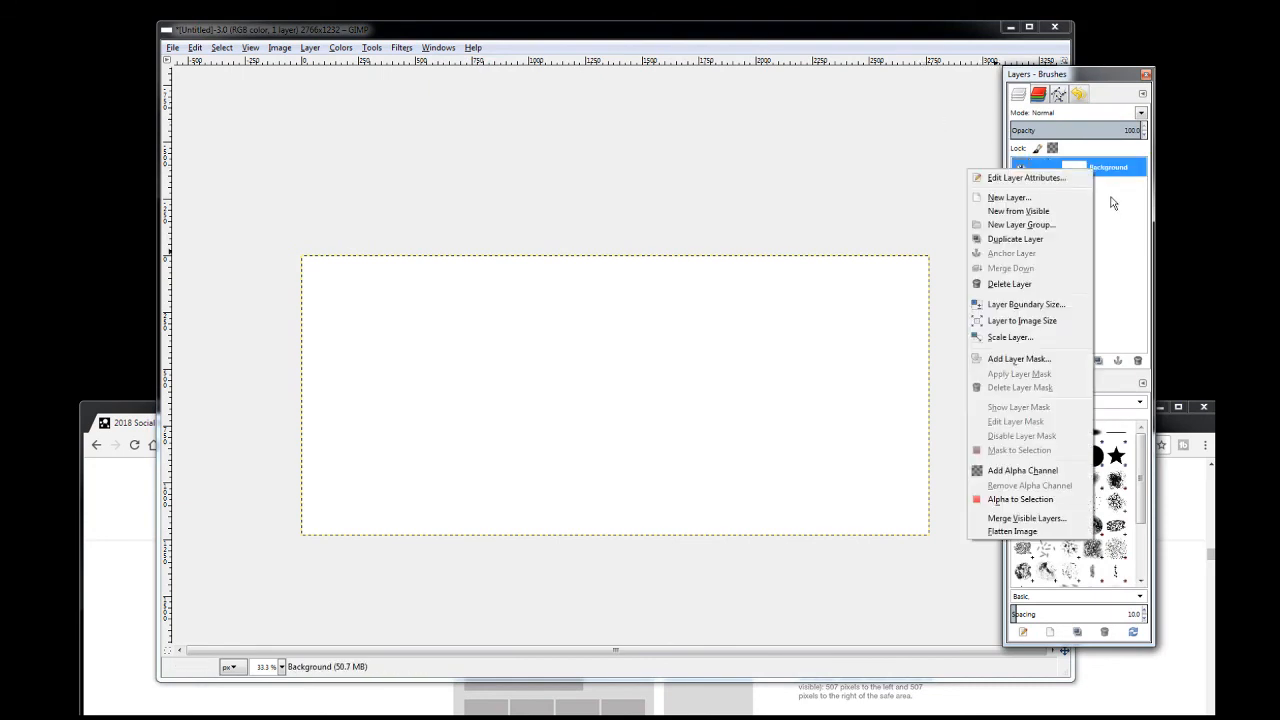
left_click(1106, 221)
right_click(1098, 169)
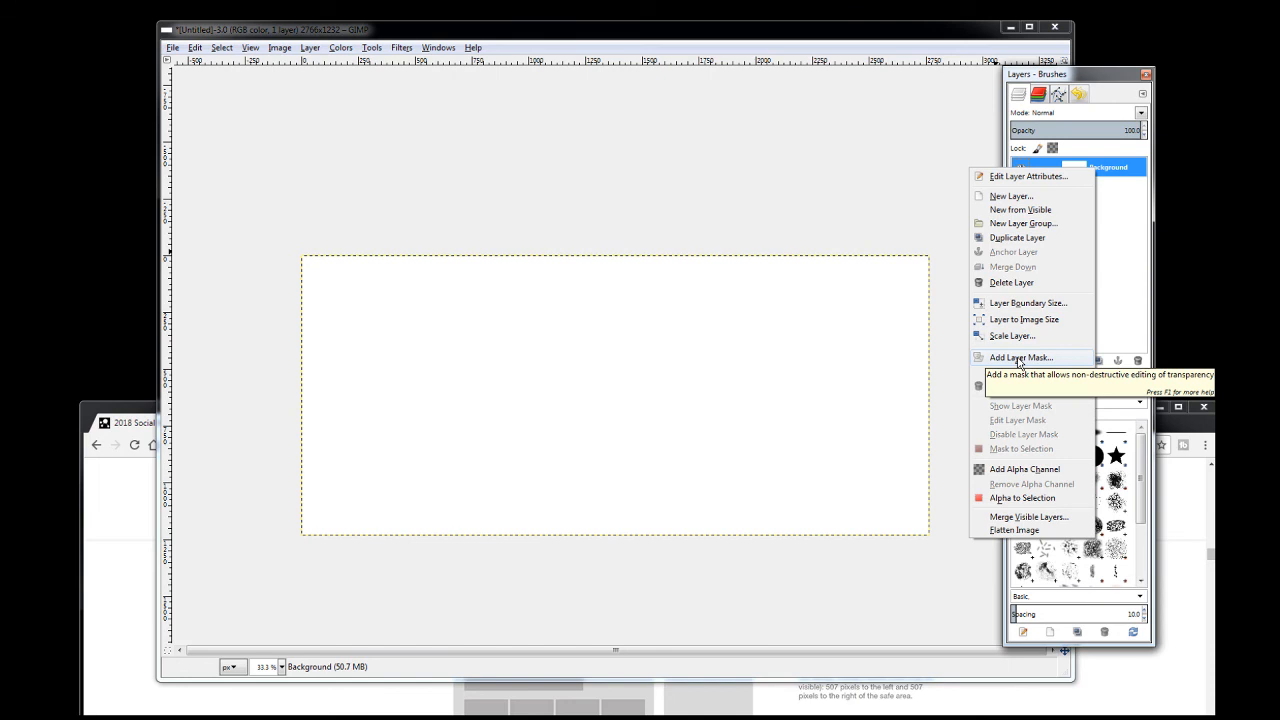
left_click(312, 51)
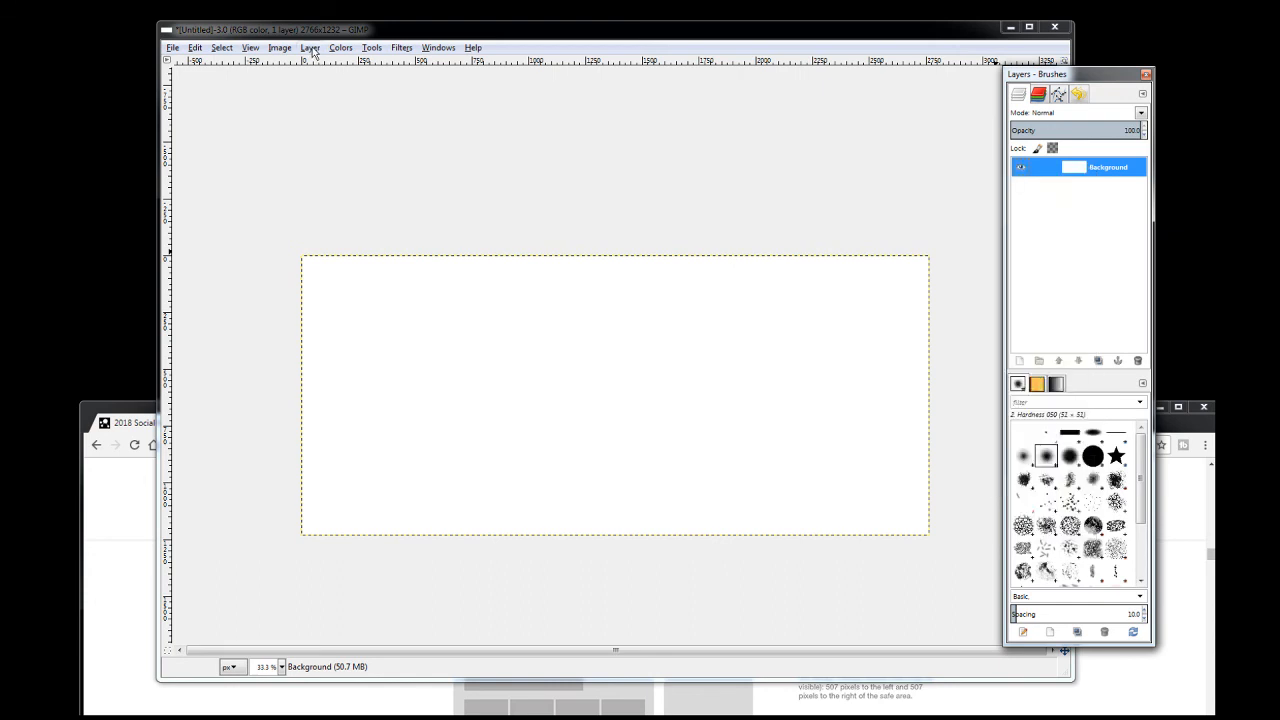
left_click(311, 48)
mouse_move(342, 50)
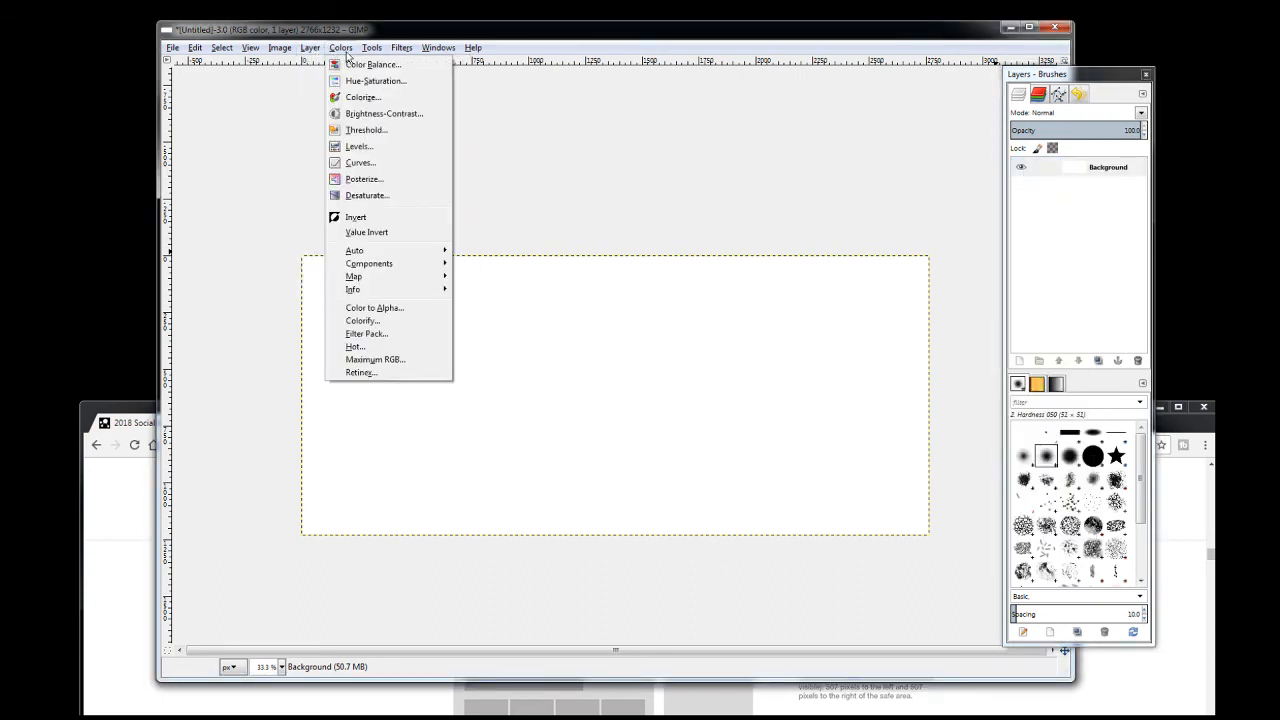
left_click(1076, 191)
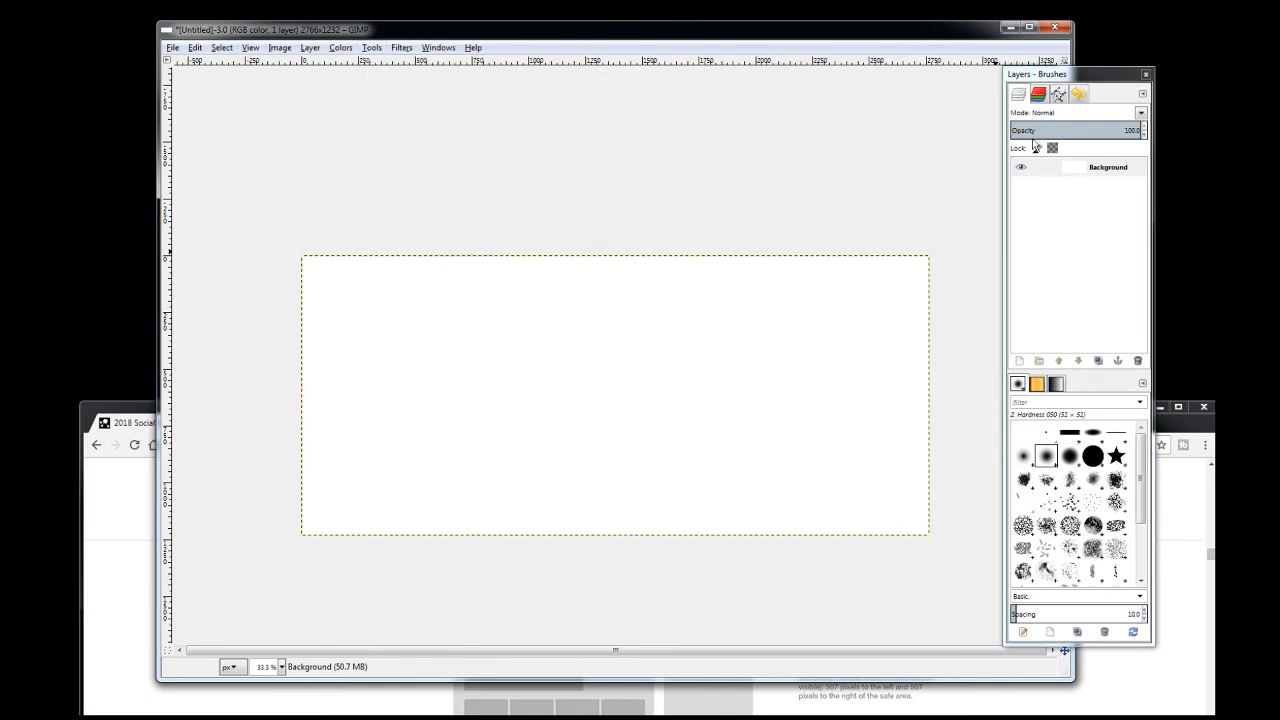
Open a new toolbox and place it directly beside the Layers – Brushes dock
left_click(439, 48)
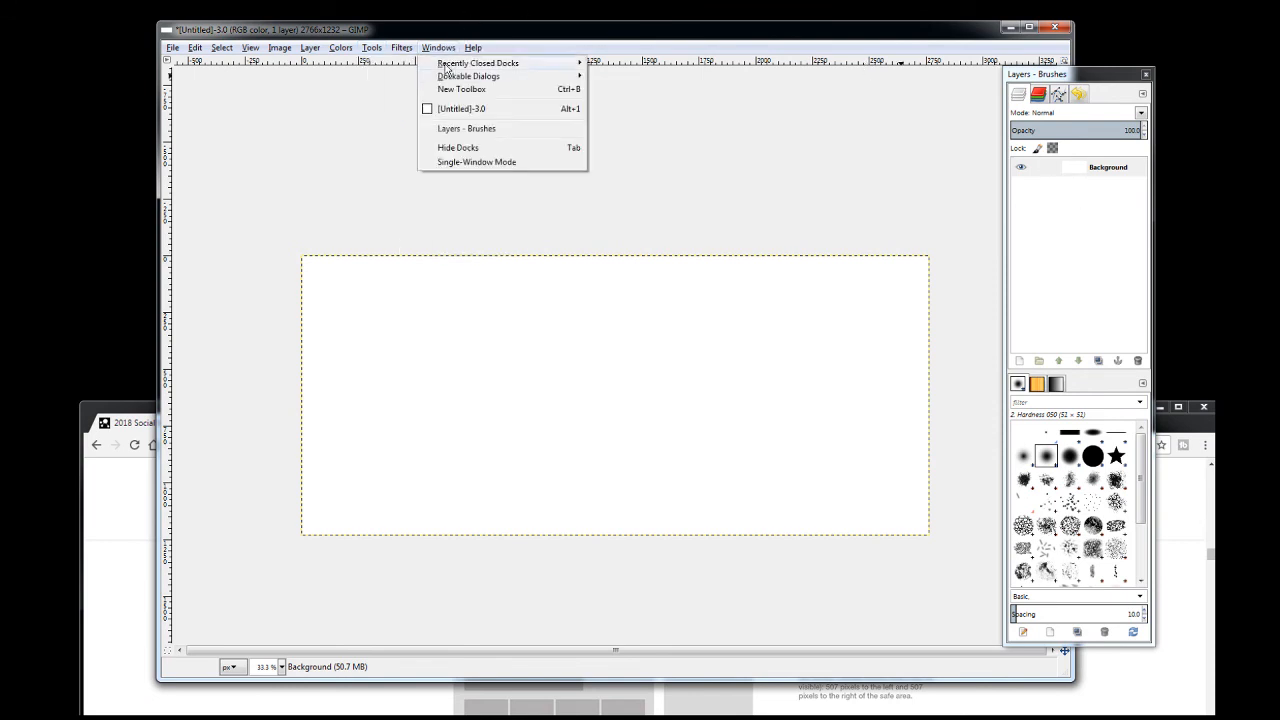
left_click(453, 90)
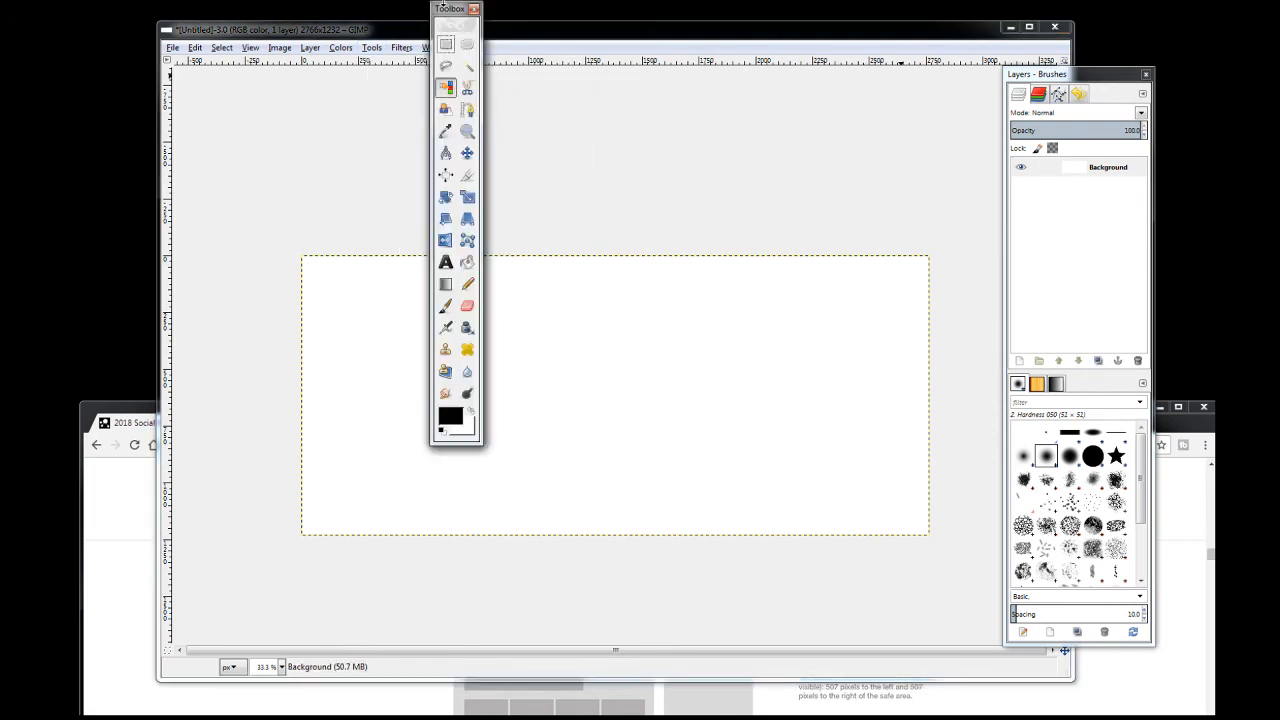
left_click_drag(447, 12, 950, 86)
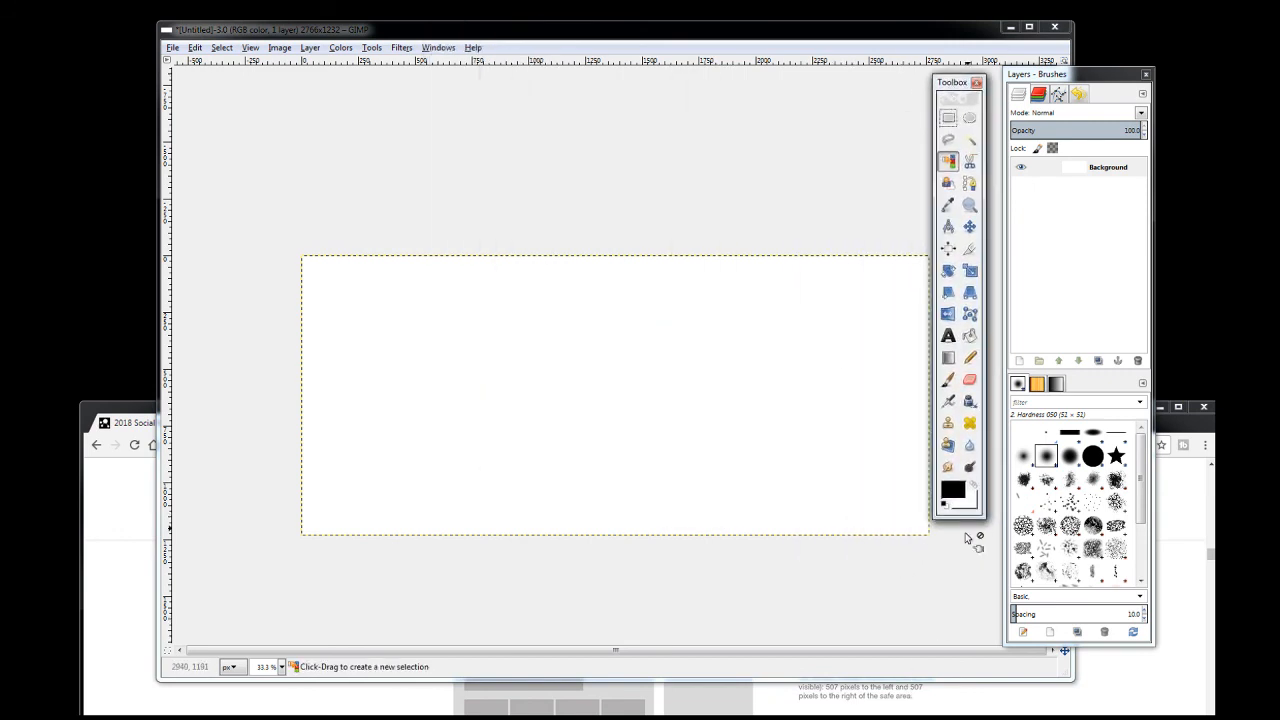
Paint looping black strokes near the canvas center and a single dab above them, using the Paintbrush with the Chalk 02 brush
left_click(1050, 245)
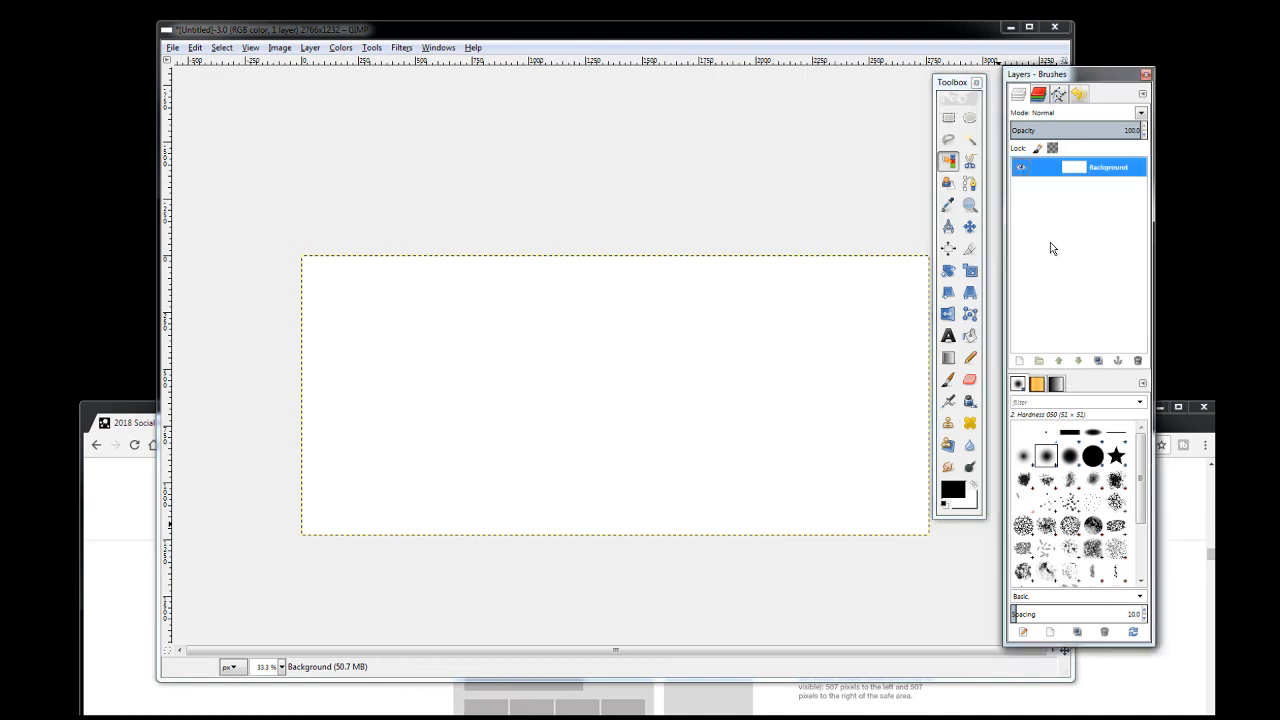
left_click(1072, 530)
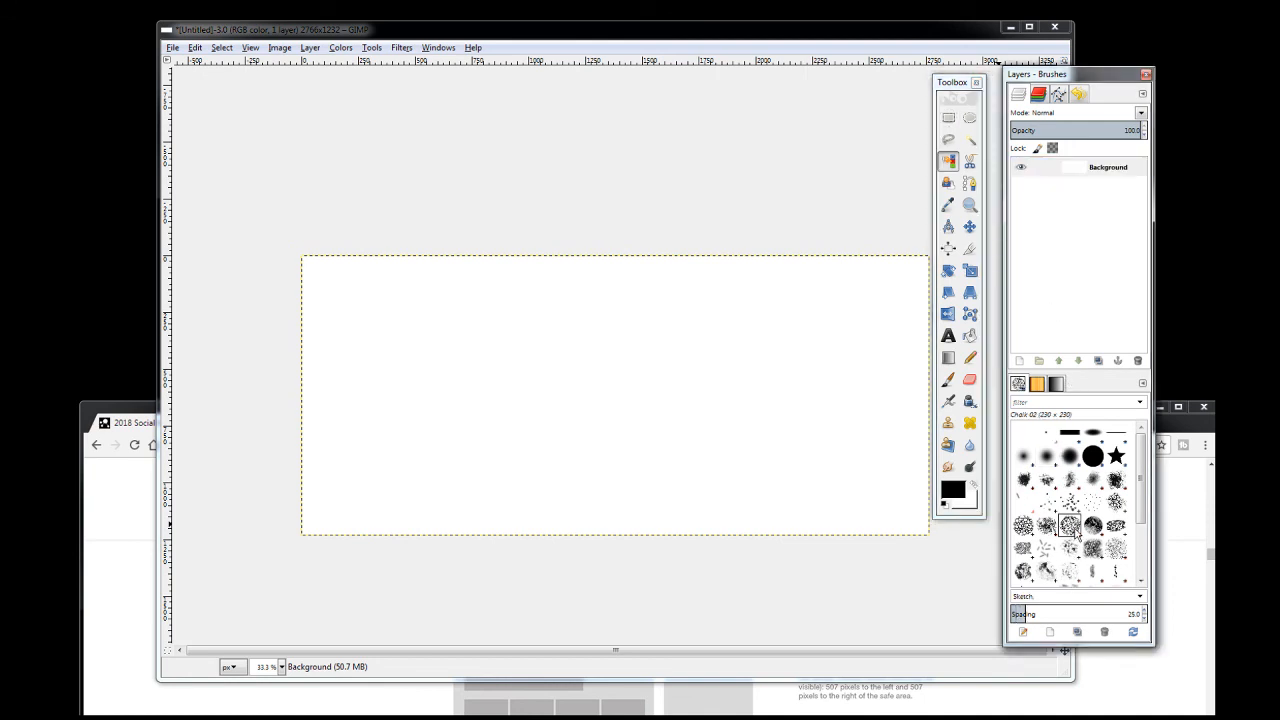
left_click(621, 359)
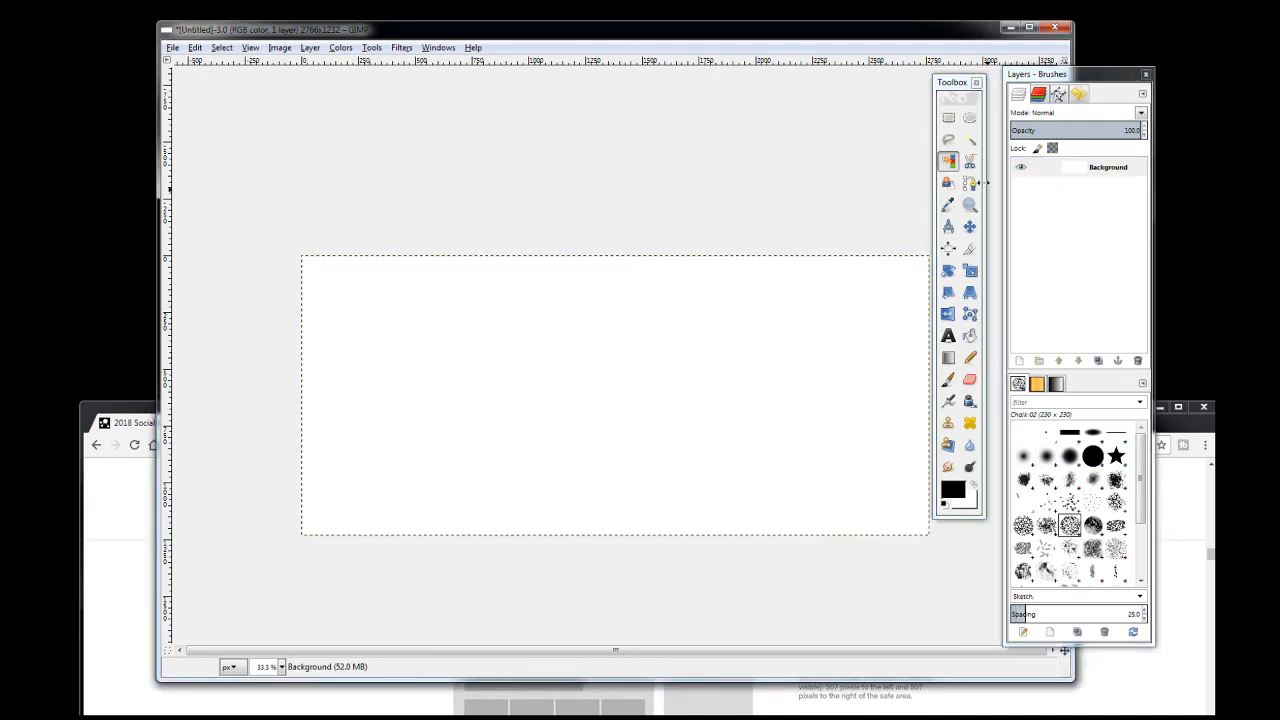
left_click(948, 379)
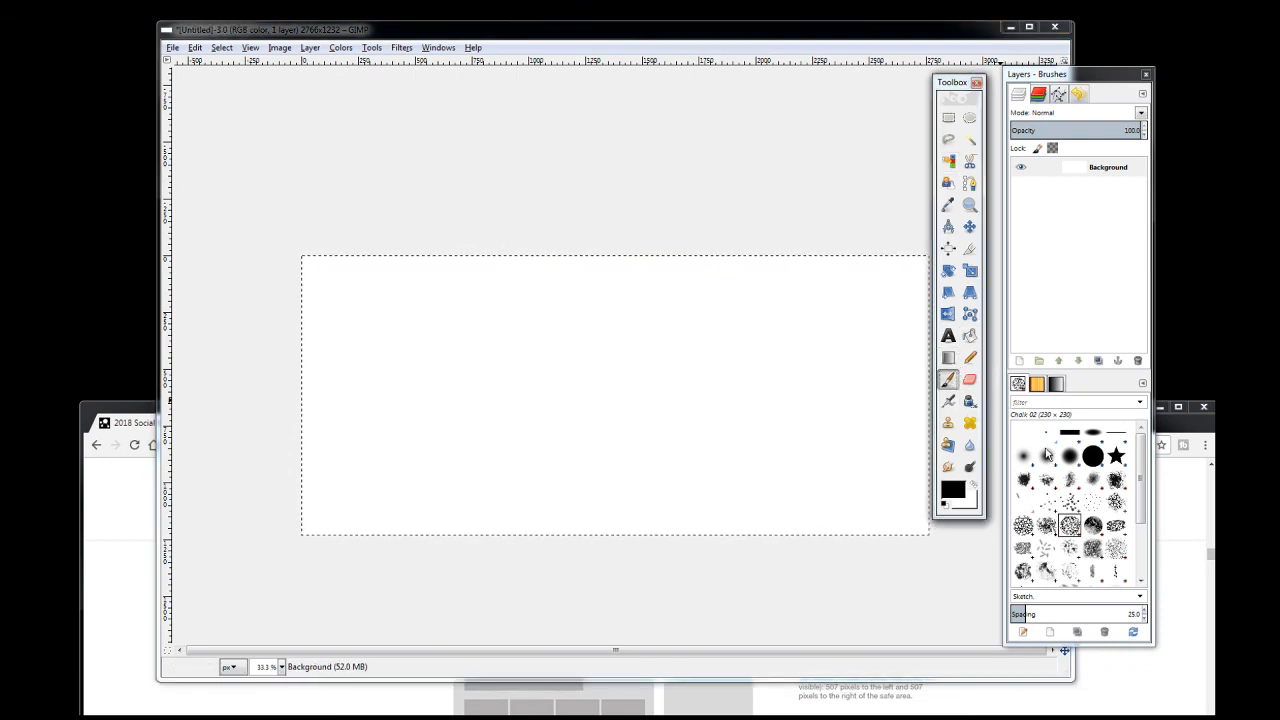
mouse_move(680, 364)
left_mouse_down()
mouse_move(571, 368)
mouse_move(672, 452)
mouse_move(695, 426)
mouse_move(704, 469)
mouse_move(621, 416)
mouse_move(645, 390)
left_mouse_up()
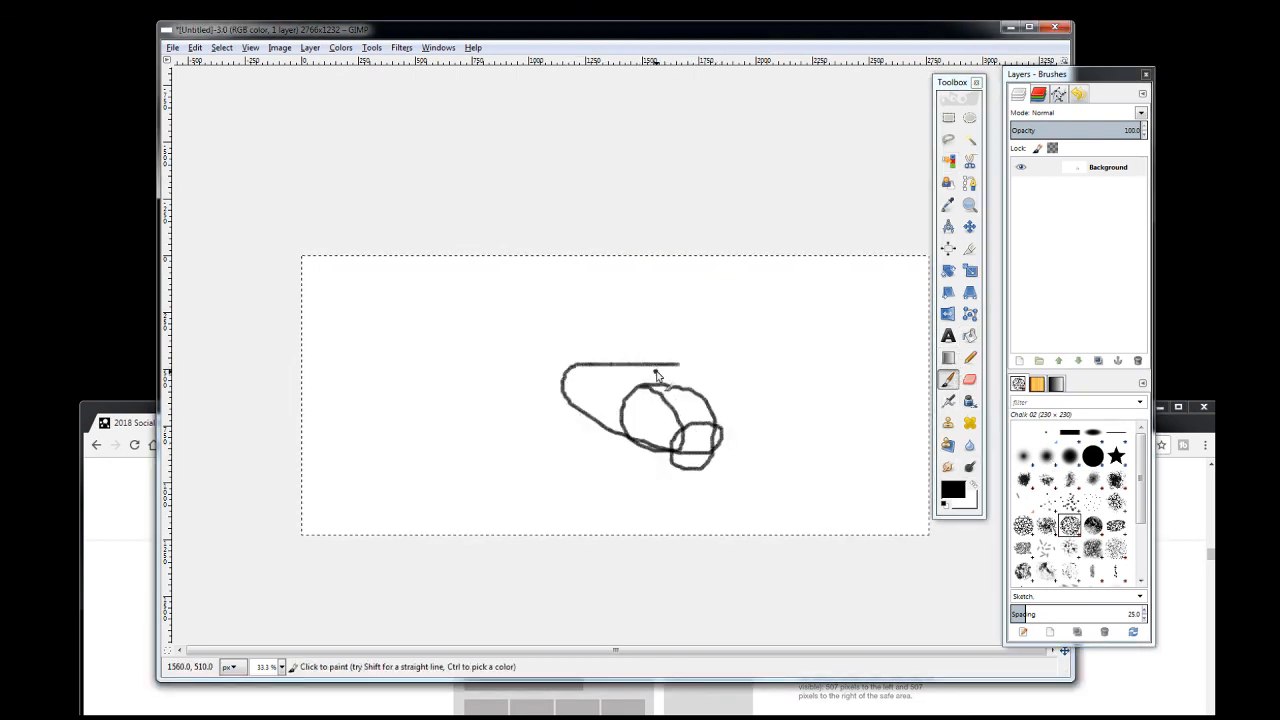
scroll(575, 312, "up", 9, "ctrl")
left_click(543, 280)
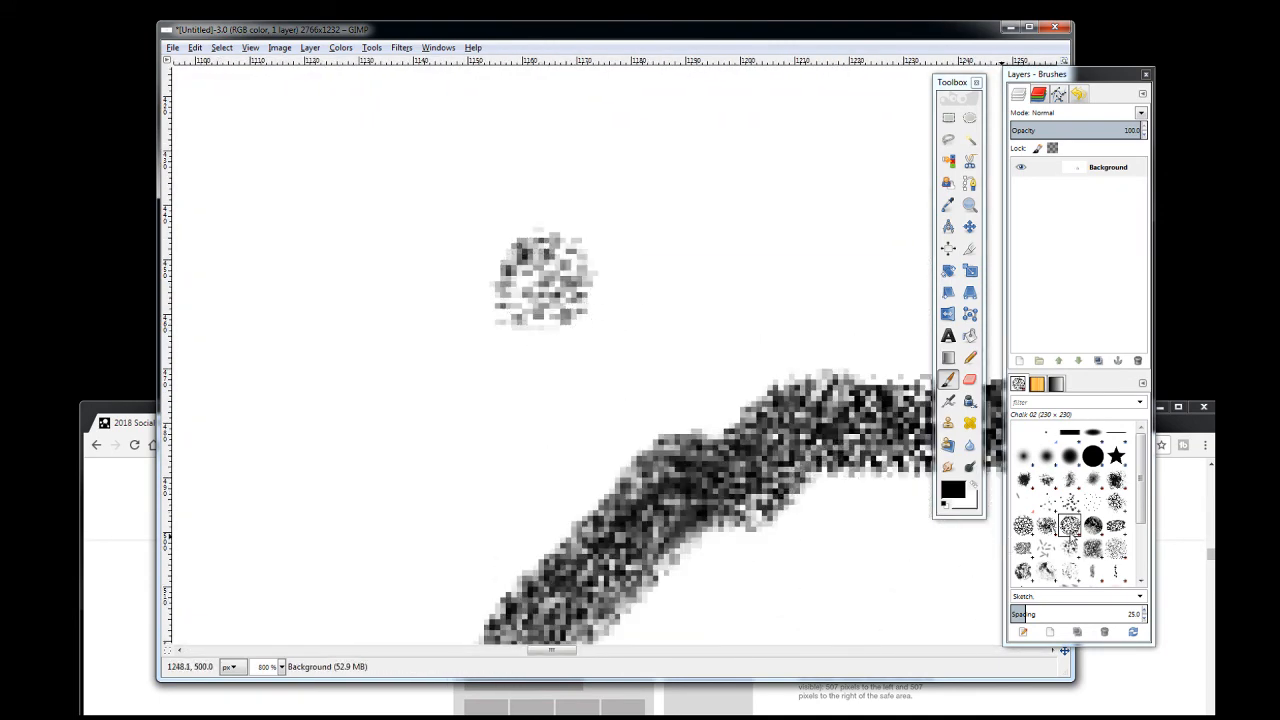
Stamp a black star with the Star brush, and paint a short bar and thick curved strokes with the Block 01 brush
left_click(1116, 457)
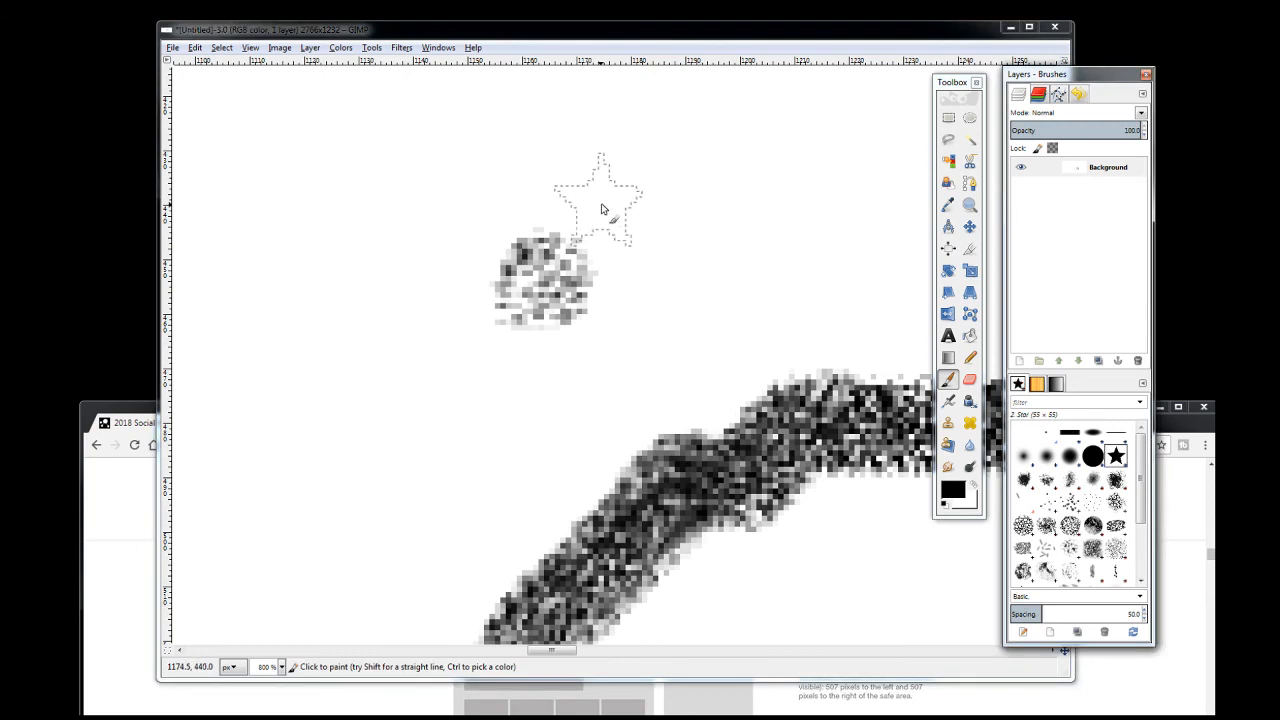
left_click(630, 193)
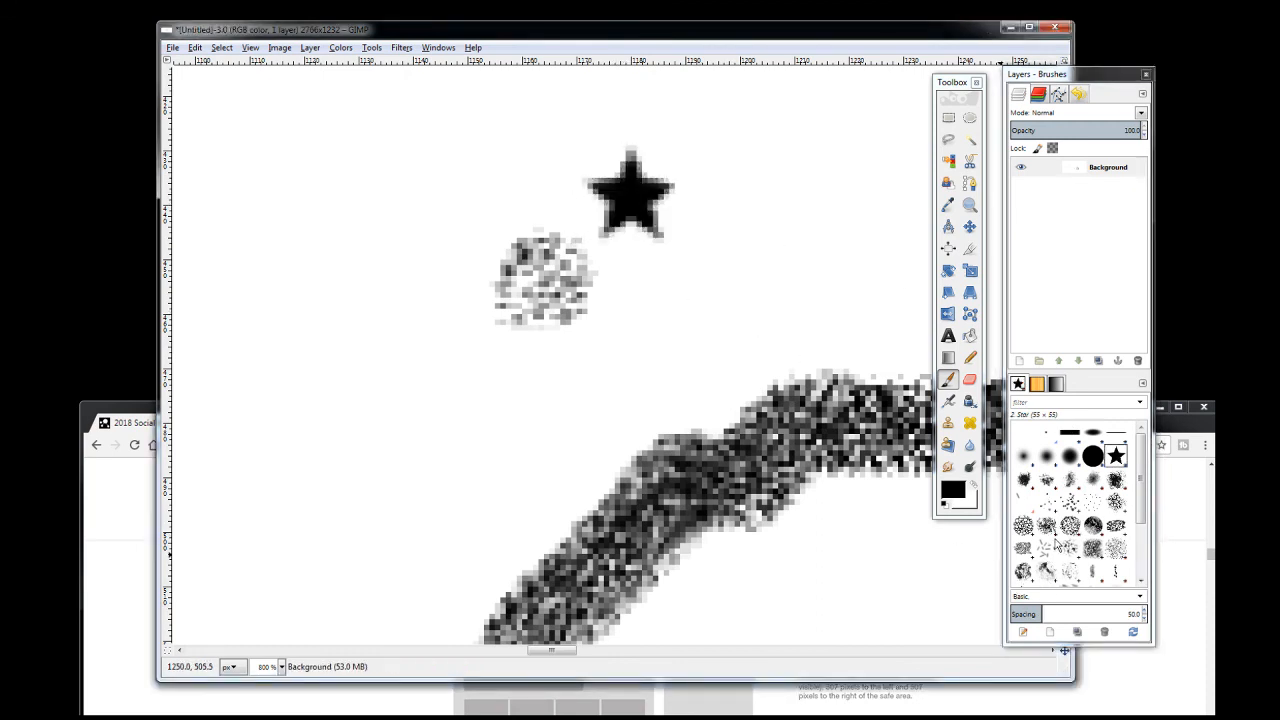
left_click(1069, 433)
left_click(686, 293)
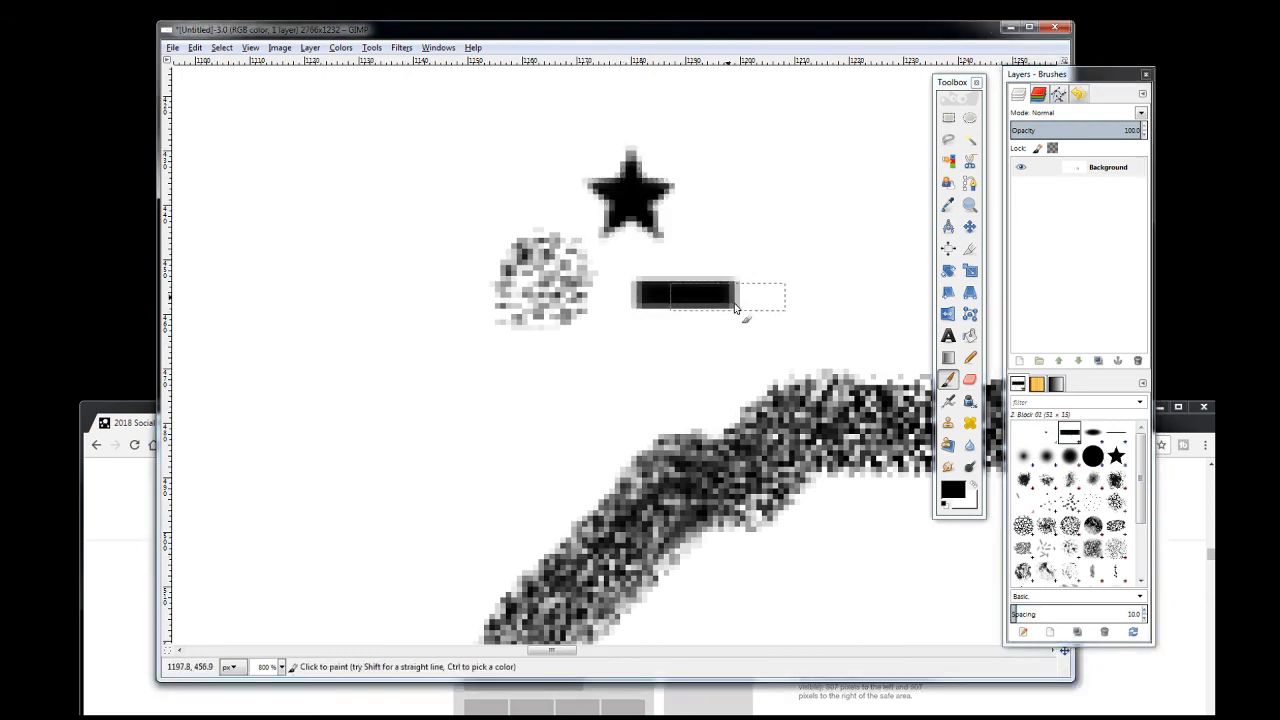
left_click(312, 227)
mouse_move(313, 229)
left_mouse_down()
mouse_move(620, 456)
mouse_move(563, 422)
mouse_move(558, 403)
mouse_move(381, 320)
mouse_move(430, 260)
mouse_move(470, 262)
left_mouse_up()
Stamp confetti marks around the short black bar with the Confetti brush, and paint glowing strokes over the star with the Sparks brush
left_click(1045, 547)
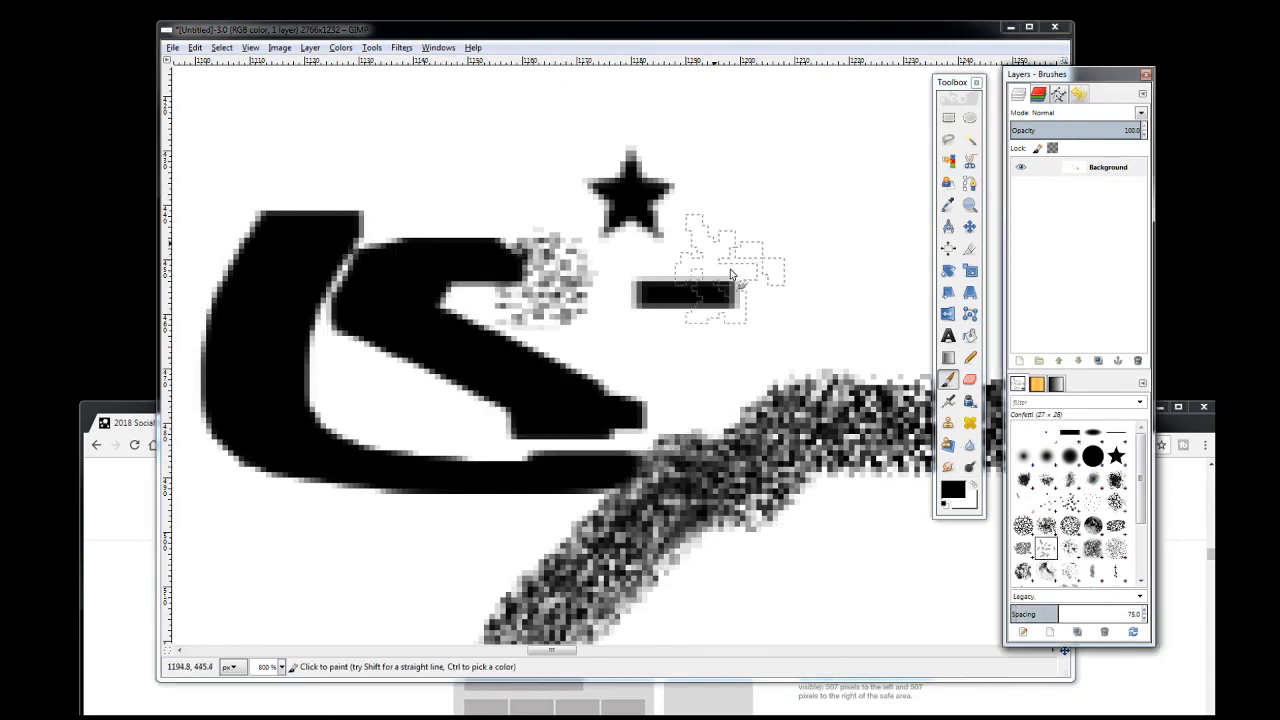
left_click(750, 197)
mouse_move(750, 197)
left_mouse_down()
mouse_move(820, 300)
mouse_move(720, 335)
mouse_move(797, 360)
left_mouse_up()
scroll(1058, 525, "down", 2)
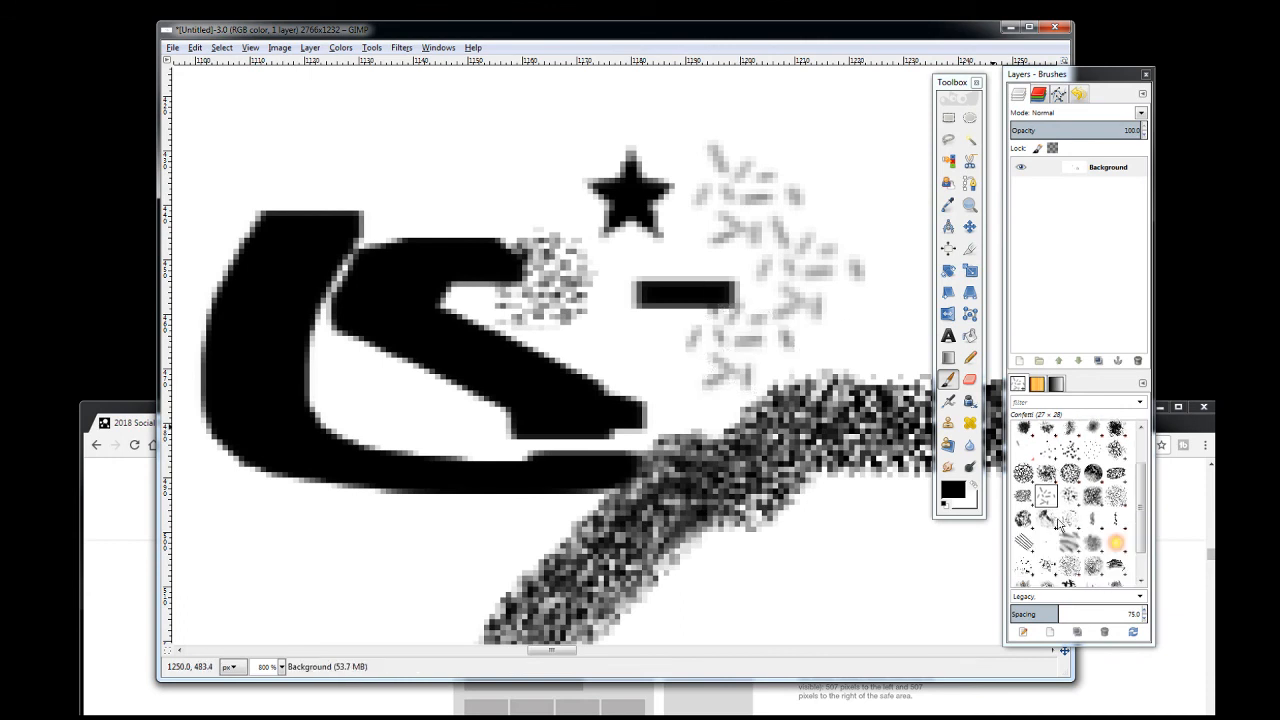
left_click(1117, 546)
mouse_move(777, 240)
left_mouse_down()
mouse_move(663, 214)
mouse_move(568, 265)
mouse_move(445, 93)
mouse_move(429, 183)
mouse_move(487, 200)
mouse_move(457, 140)
mouse_move(542, 186)
mouse_move(493, 176)
mouse_move(596, 183)
mouse_move(614, 306)
left_mouse_up()
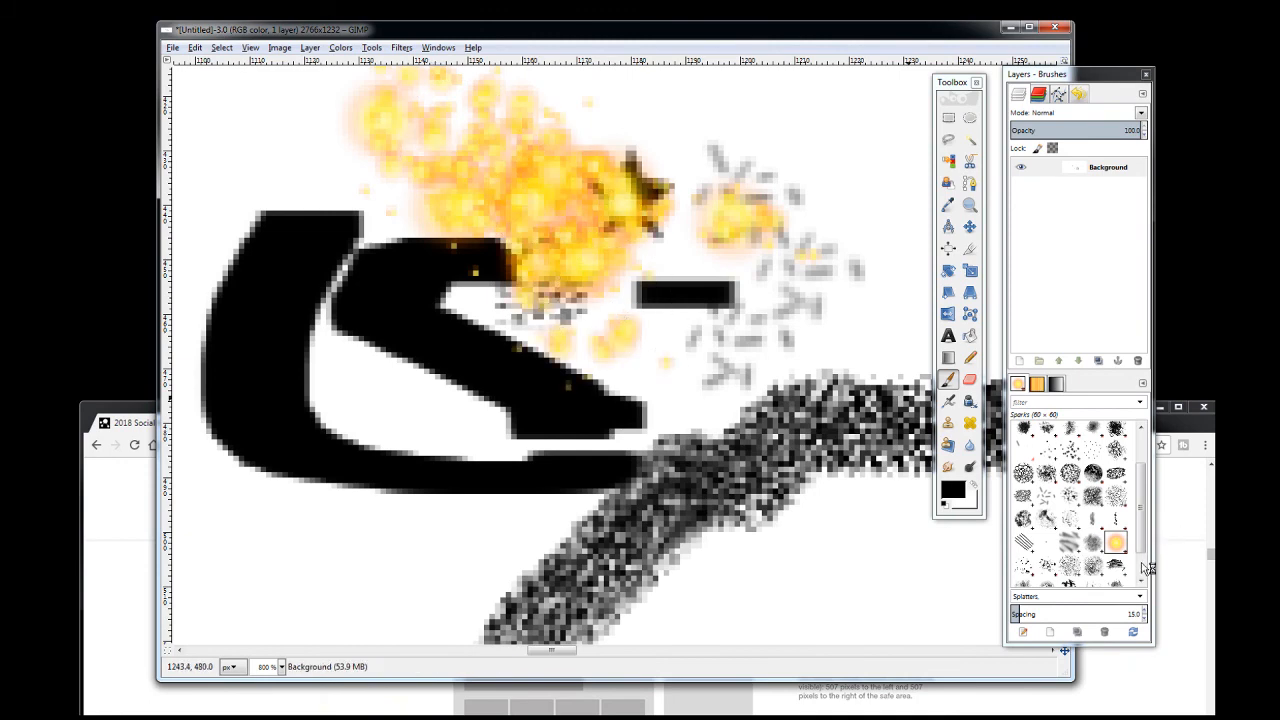
Paint trails of green peppers across the canvas with the Pepper brush
scroll(1146, 566, "down", 2)
left_click(1093, 576)
mouse_move(828, 145)
left_mouse_down()
mouse_move(724, 160)
mouse_move(742, 291)
mouse_move(673, 302)
mouse_move(505, 416)
mouse_move(278, 606)
mouse_move(297, 96)
mouse_move(360, 188)
left_mouse_up()
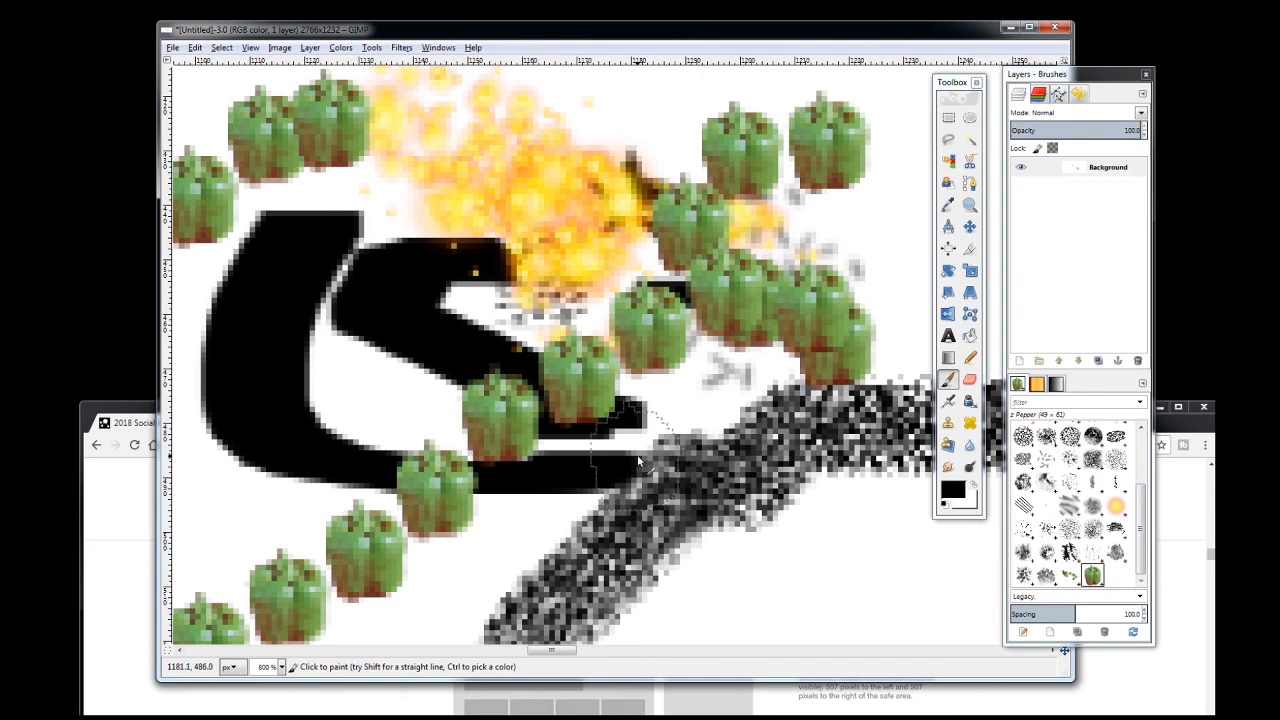
Show the Undo History and move its dock onto the canvas
key("ctrl")
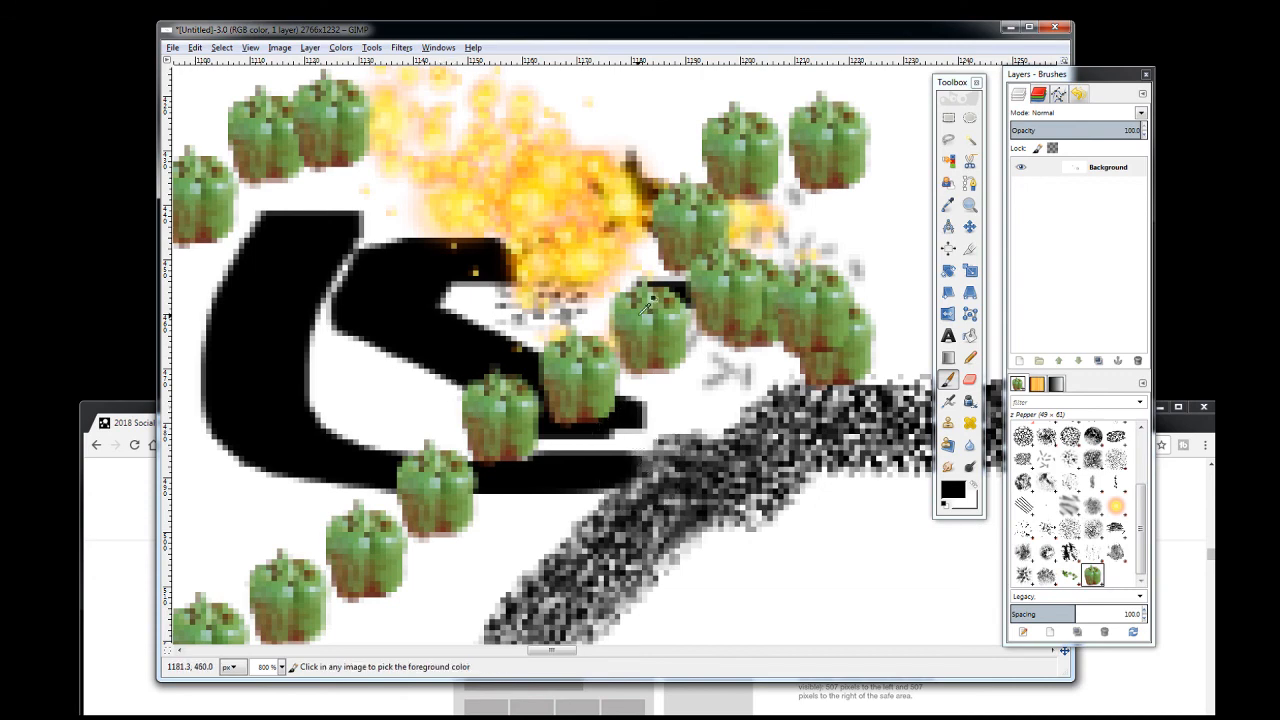
left_click(221, 48)
mouse_move(196, 52)
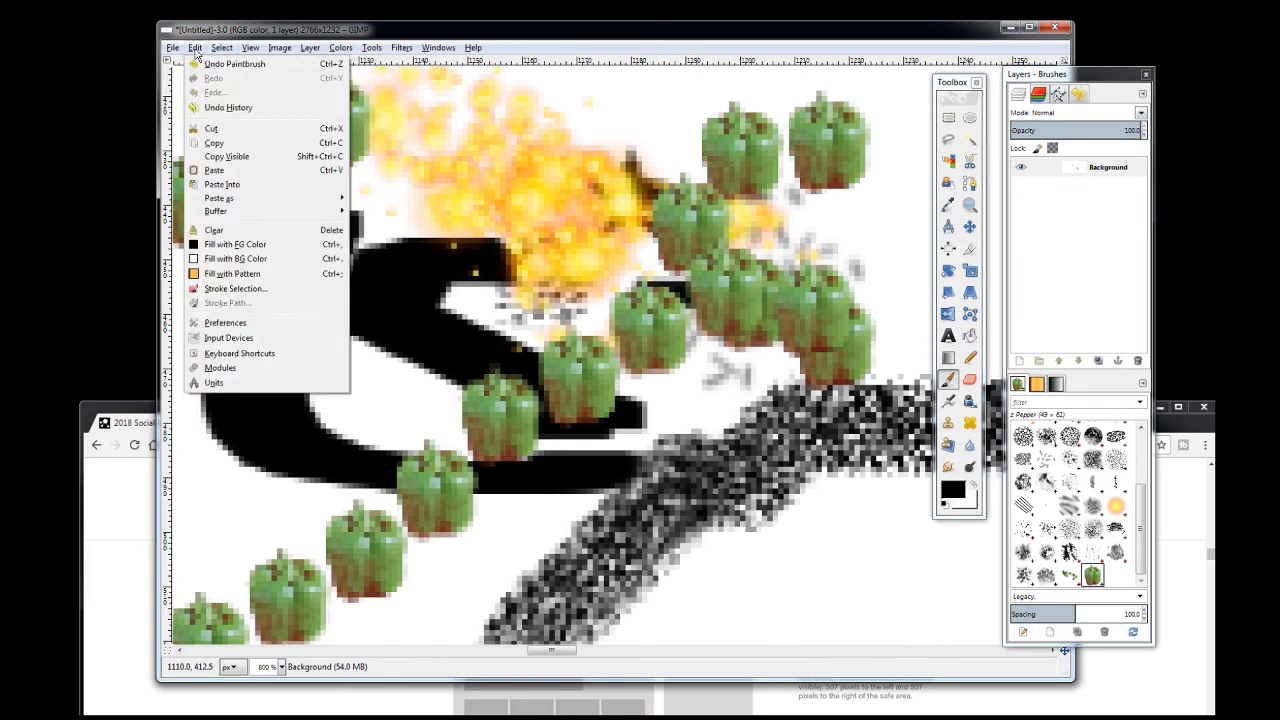
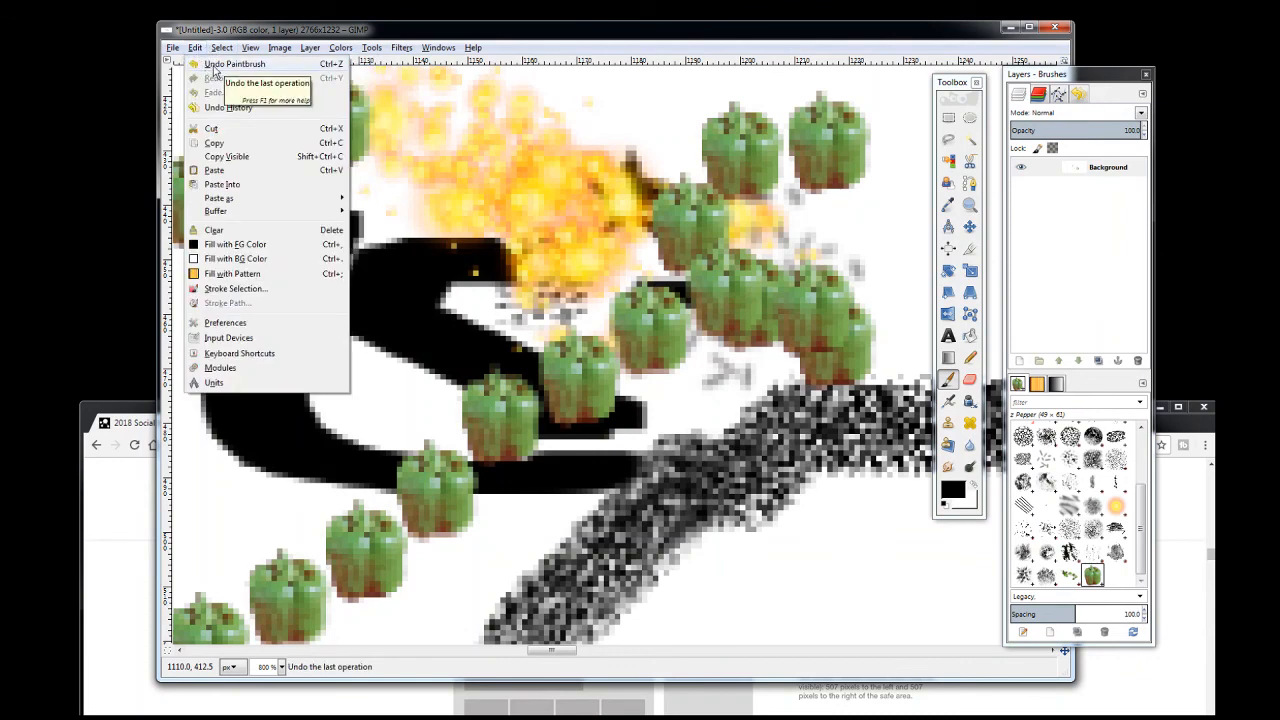
left_click(226, 107)
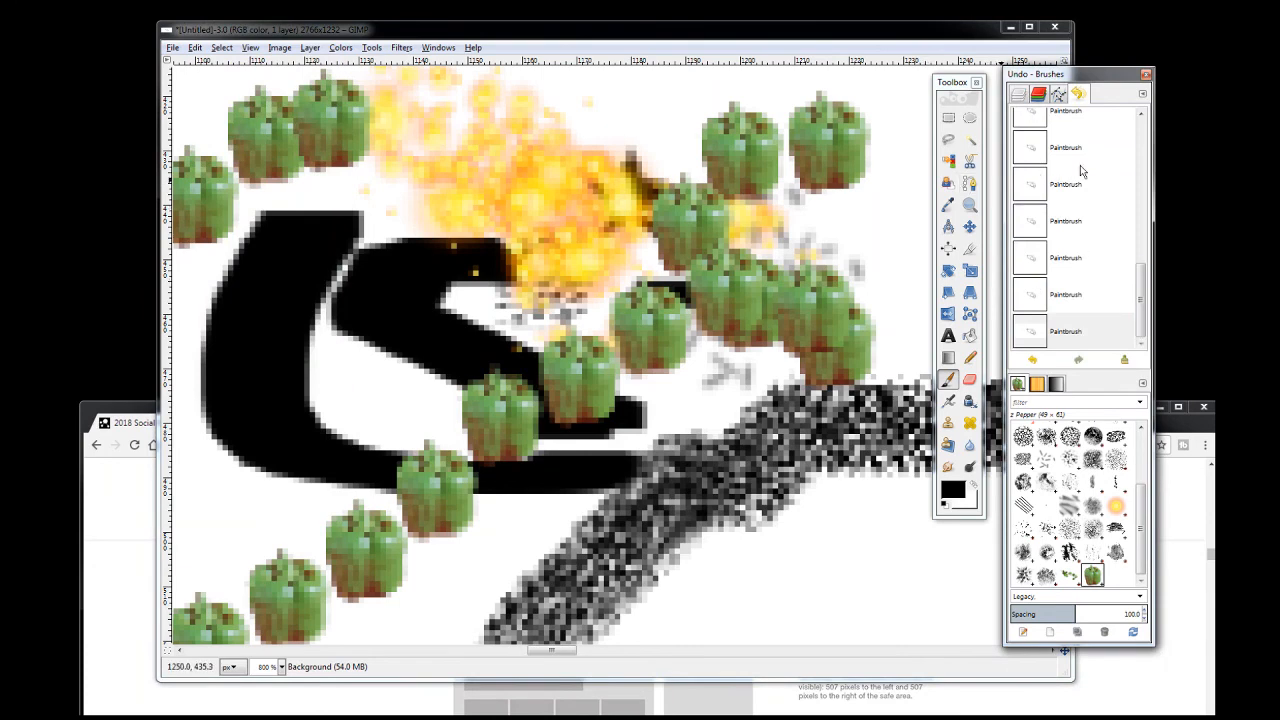
mouse_move(1078, 90)
left_mouse_down()
mouse_move(856, 78)
mouse_move(451, 110)
left_mouse_up()
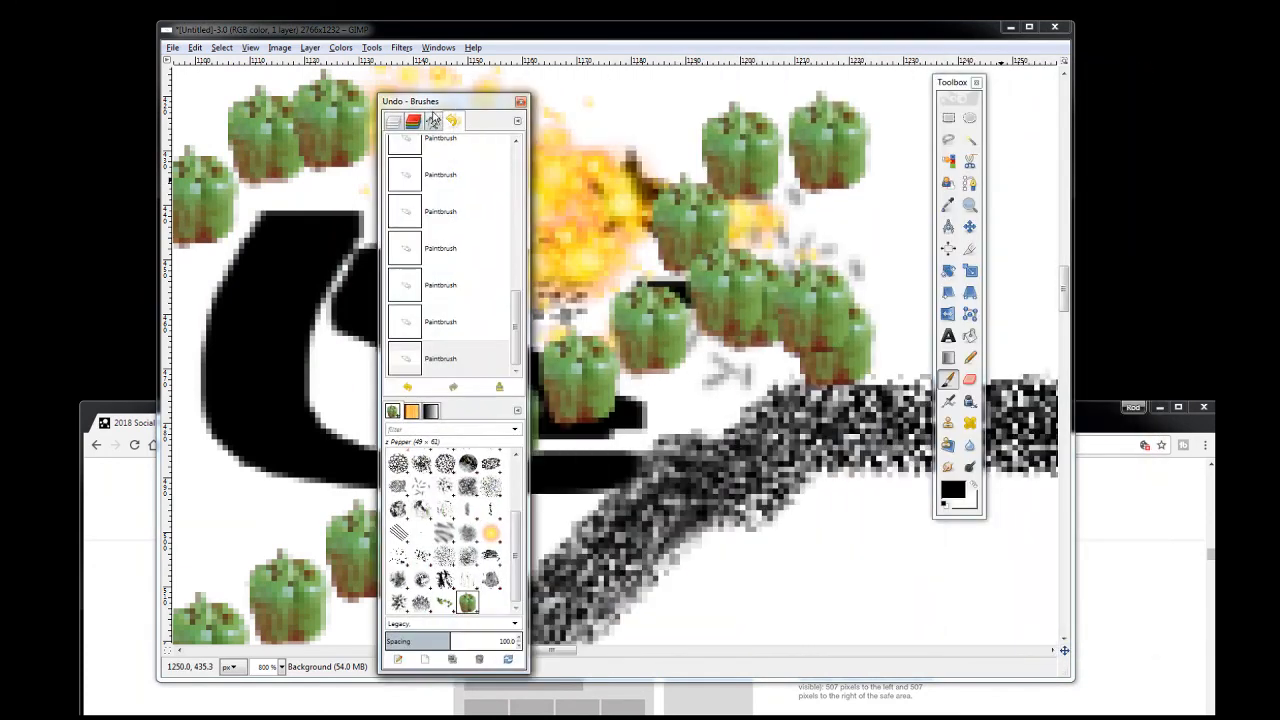
Look through the dock's Layers, Channels and Paths dialogs and return to the Undo History
left_click(394, 122)
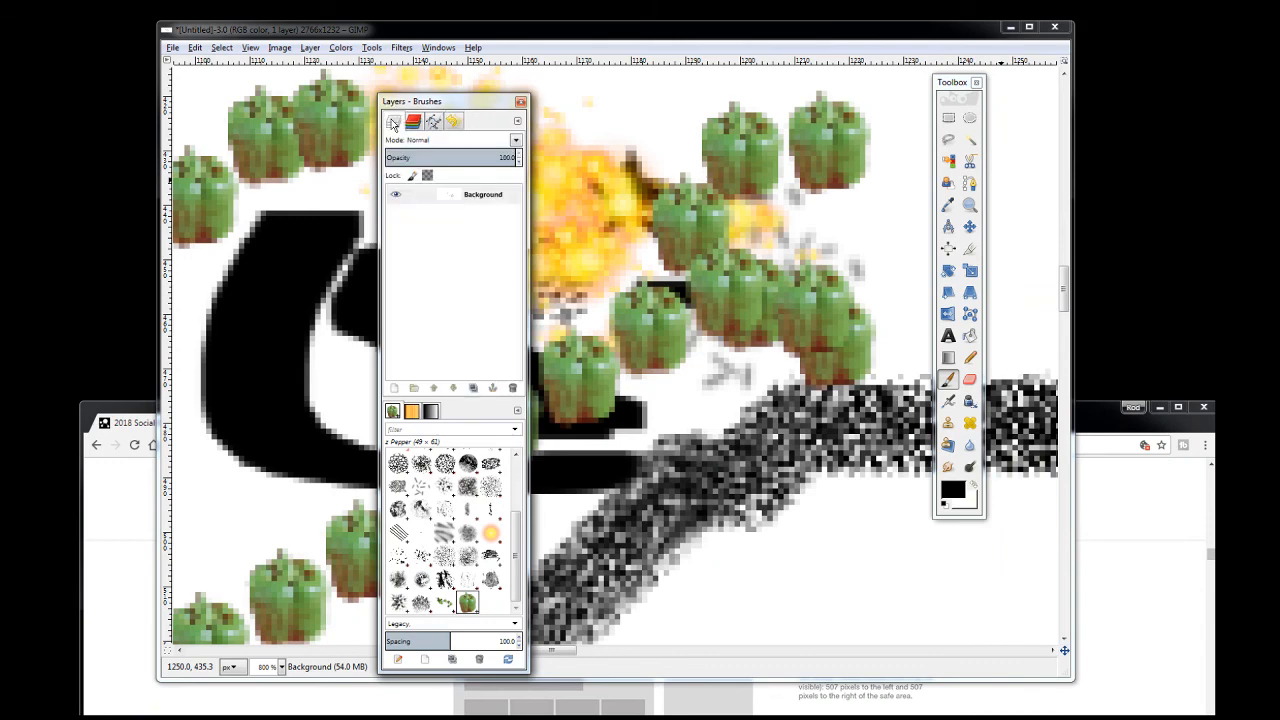
left_click(414, 122)
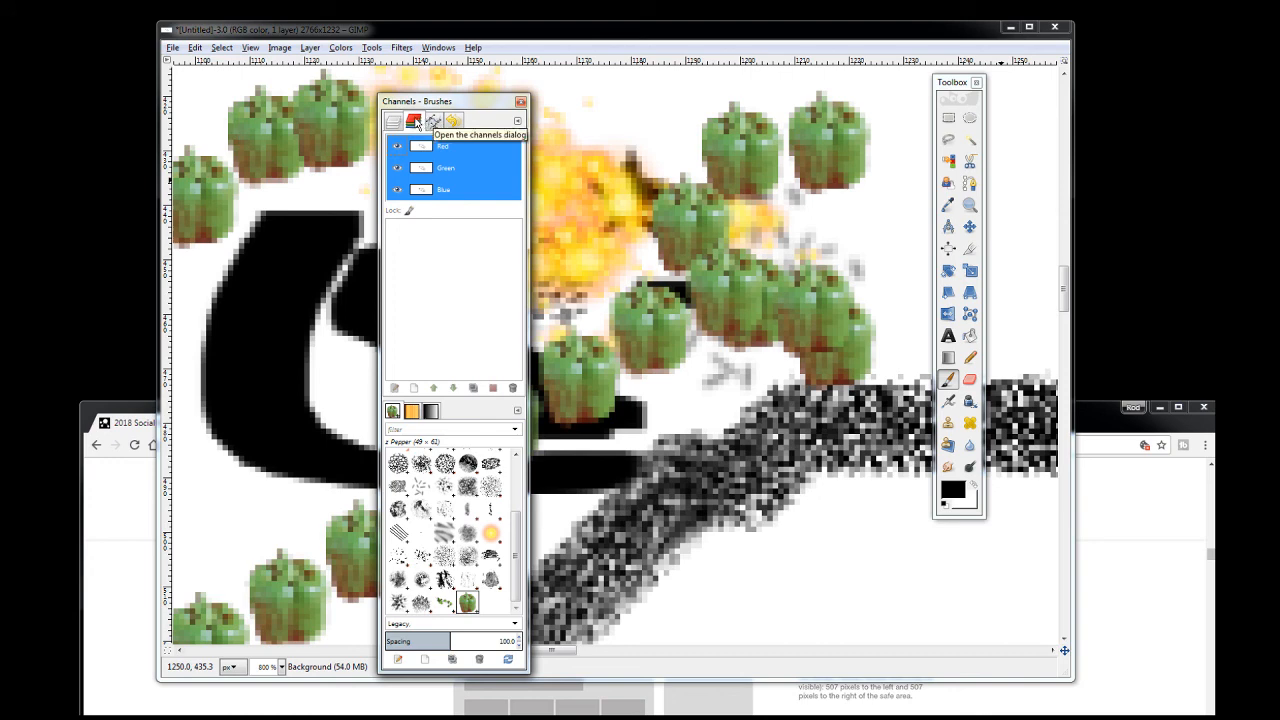
left_click(432, 121)
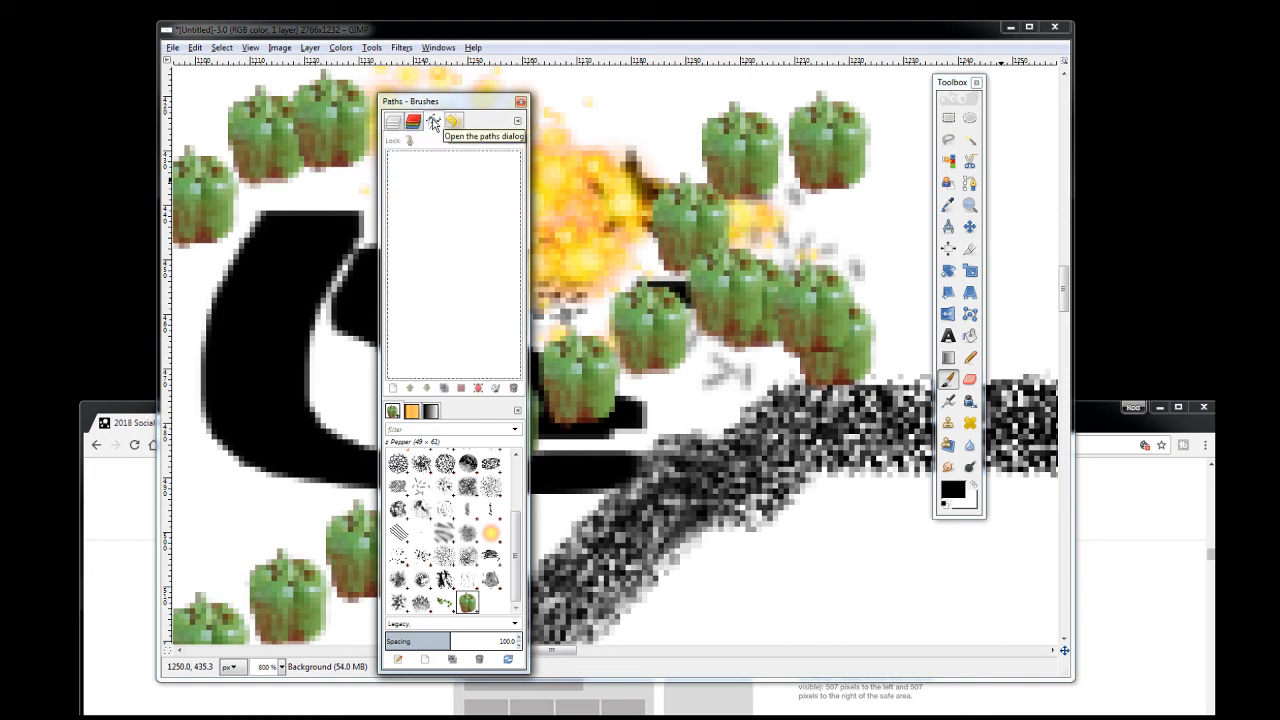
left_click(452, 121)
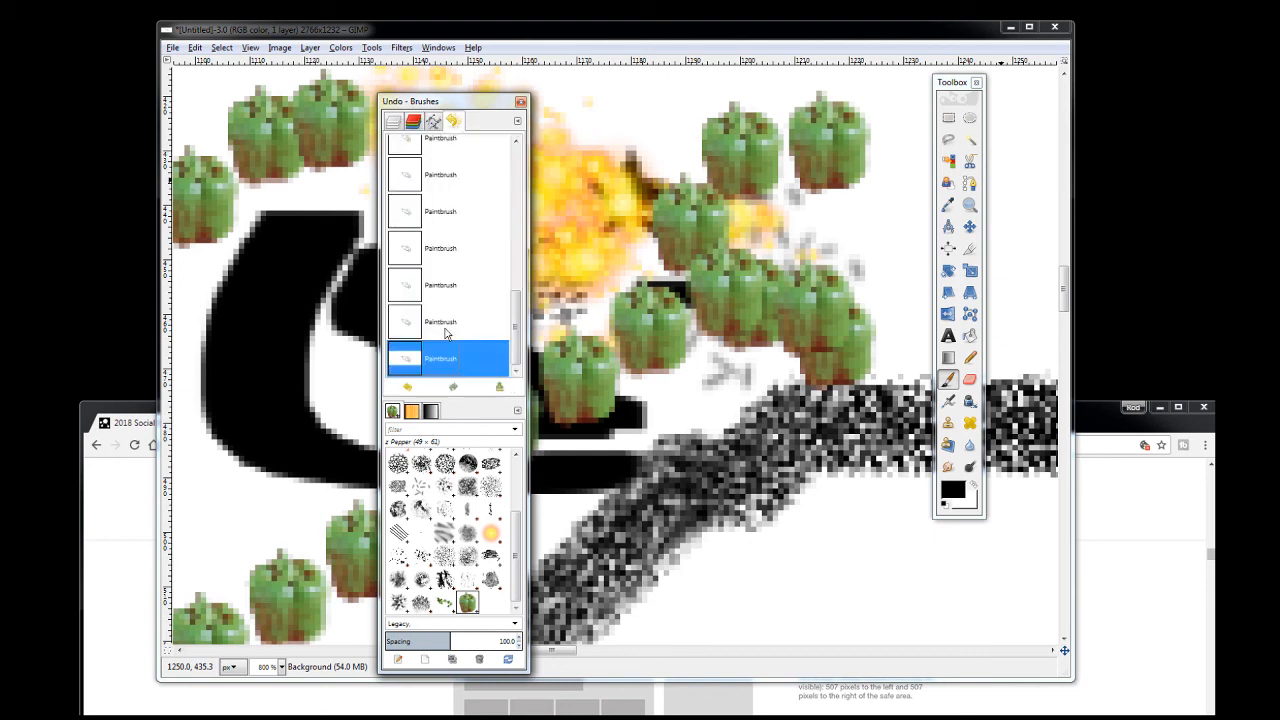
Step the image between earlier Paintbrush states in the undo history and clear the Background layer
left_click(407, 212)
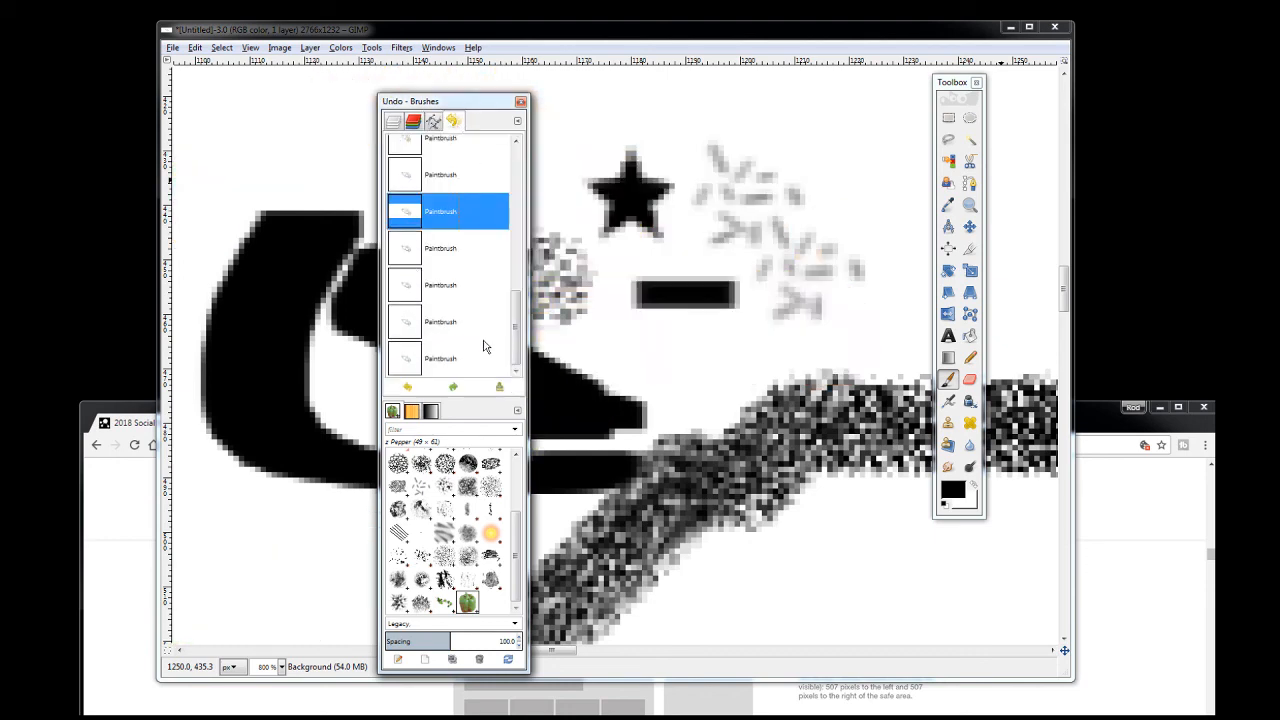
left_click(414, 252)
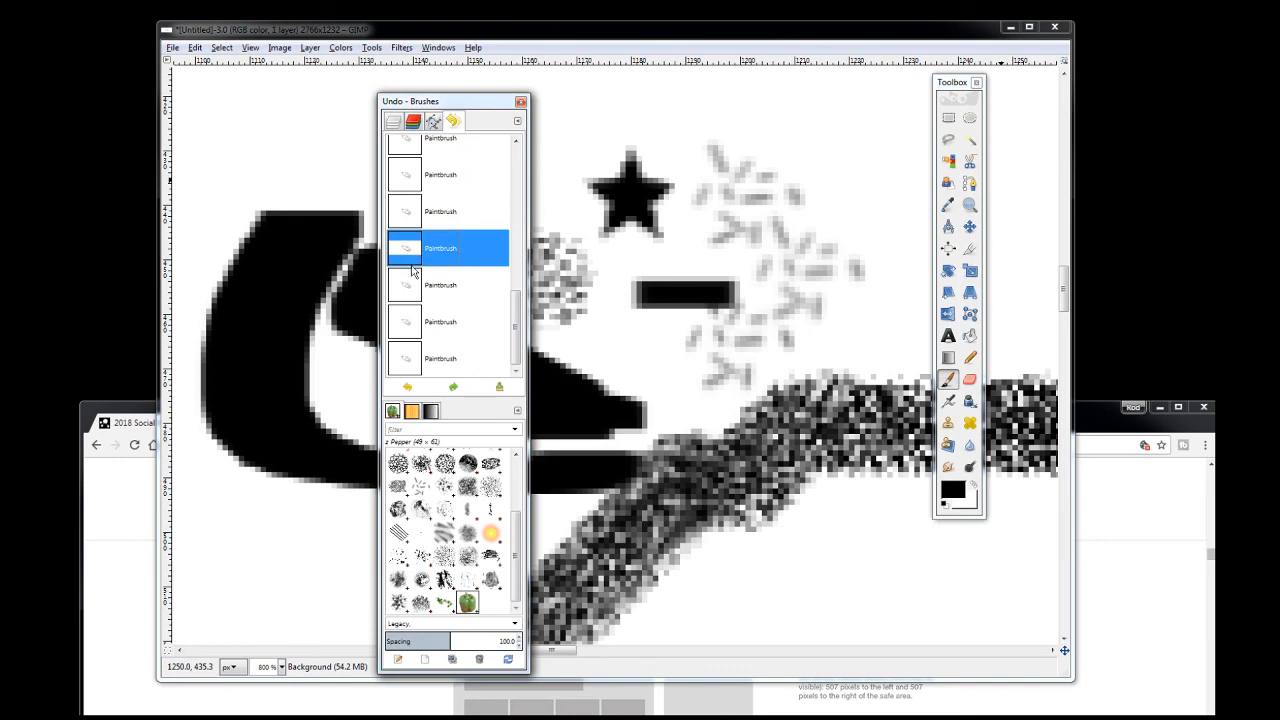
left_click(409, 285)
left_click(416, 252)
key("Delete")
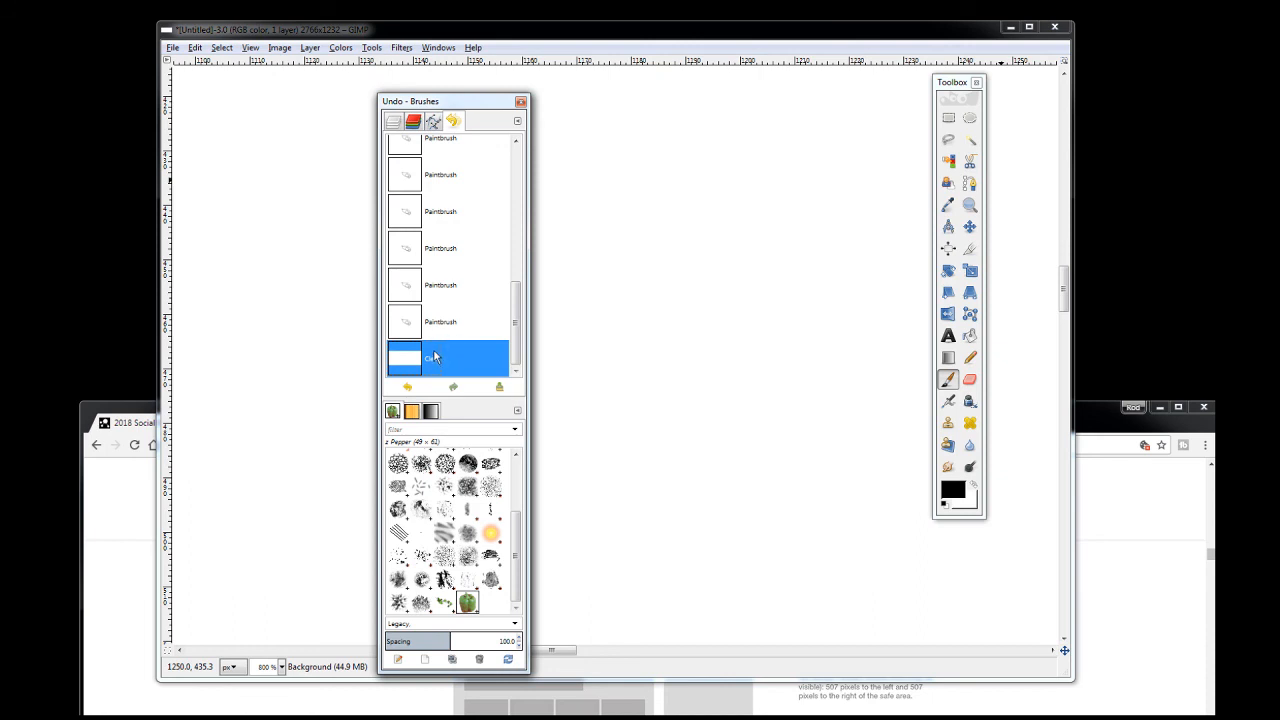
Undo the clear and the Paintbrush strokes one by one, back to the Autocrop Image state
key("ctrl+z")
key("ctrl+z")
key("ctrl+z")
key("ctrl+z")
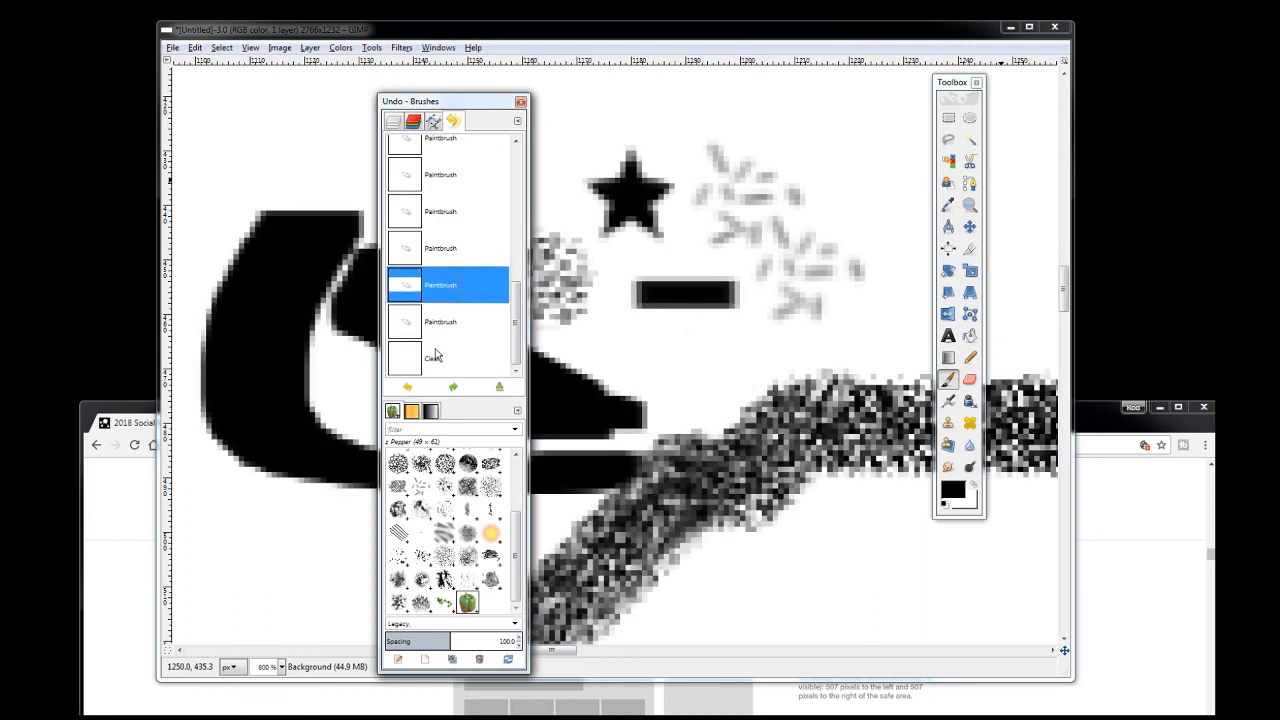
key("ctrl+z")
key("ctrl+z")
key("ctrl+z")
key("ctrl+z")
key("ctrl+z")
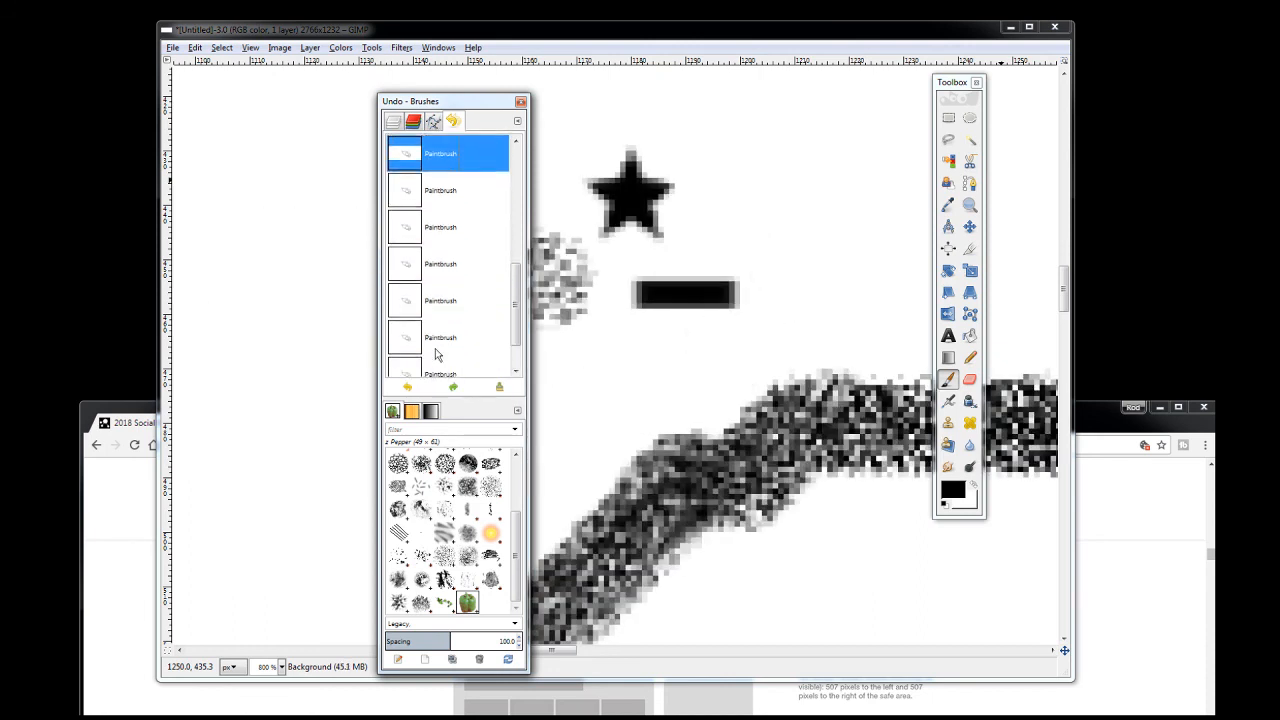
key("ctrl+z")
key("ctrl+z")
Revert the image to the Base Image state, and restore the Autocrop Image and Select by Color states
left_click_drag(518, 235, 518, 176)
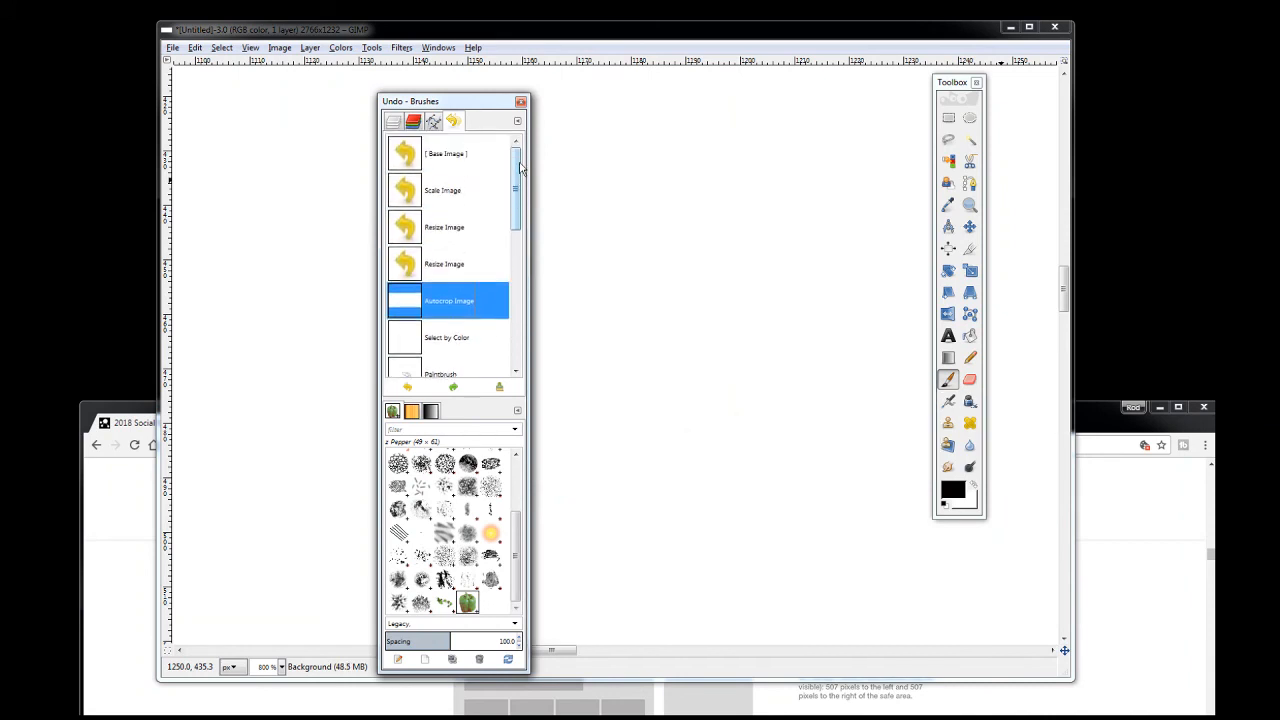
left_click(404, 155)
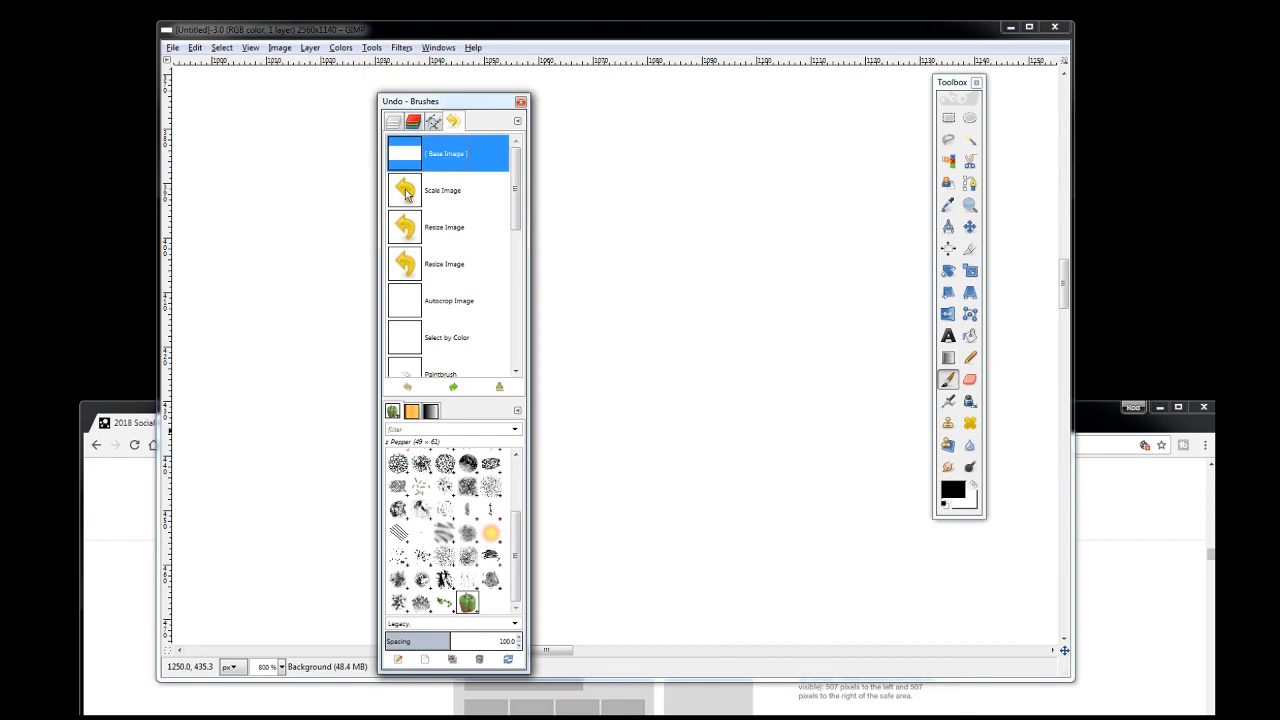
left_click(420, 300)
left_click(410, 345)
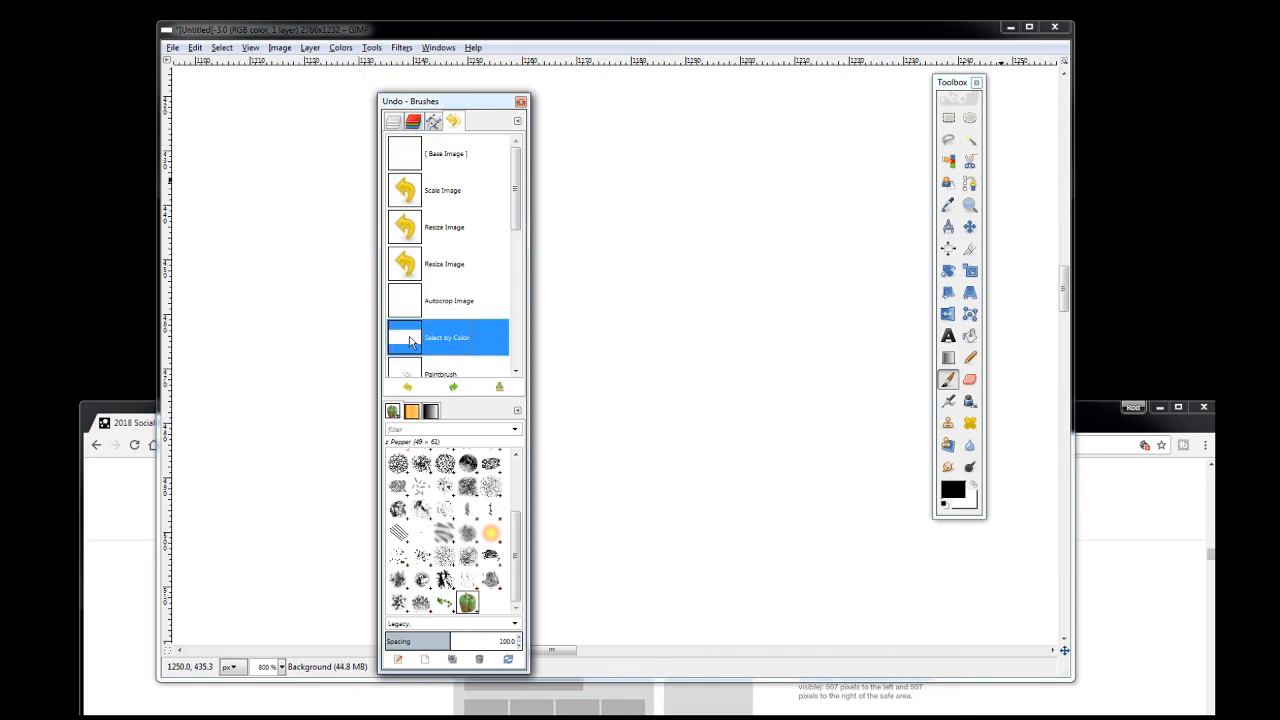
Redo all the Paintbrush strokes up to the Clear entry, and undo that clear
left_click(453, 387)
left_click(453, 387)
left_click(453, 387)
left_click(453, 387)
left_click(453, 387)
left_click(453, 387)
left_click(453, 387)
left_click(453, 387)
left_click(453, 387)
left_click(453, 387)
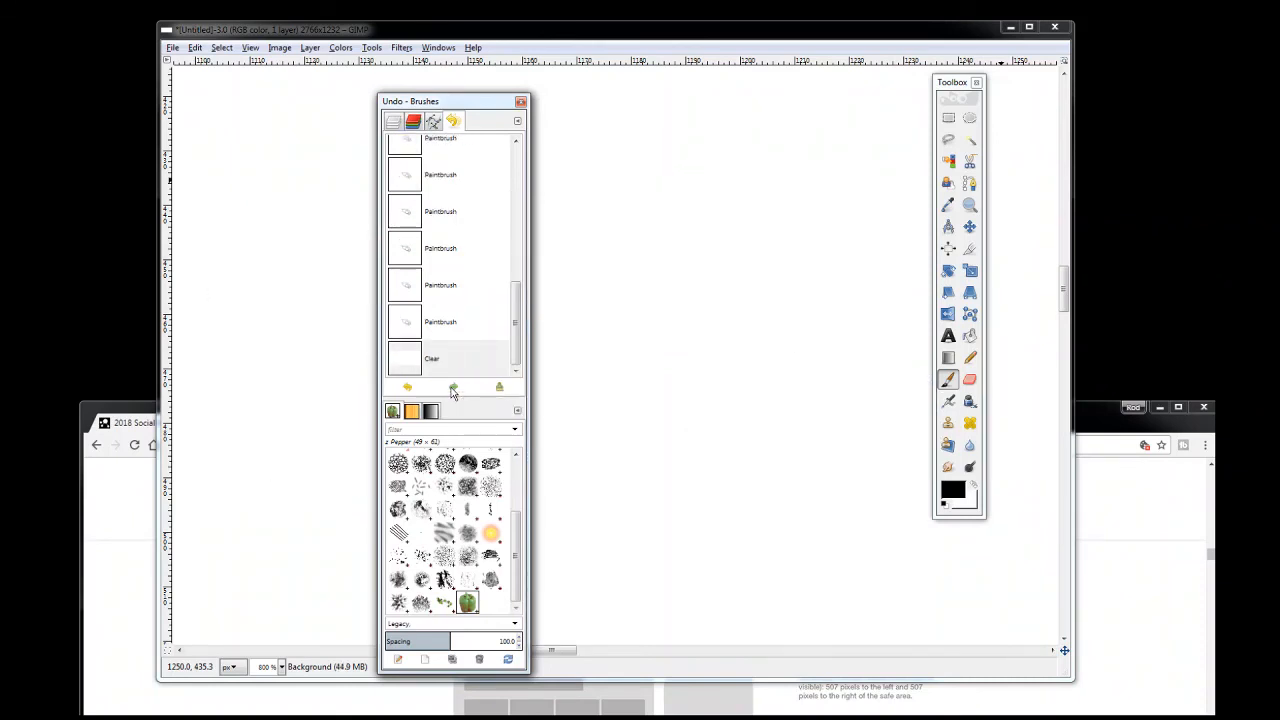
left_click(407, 387)
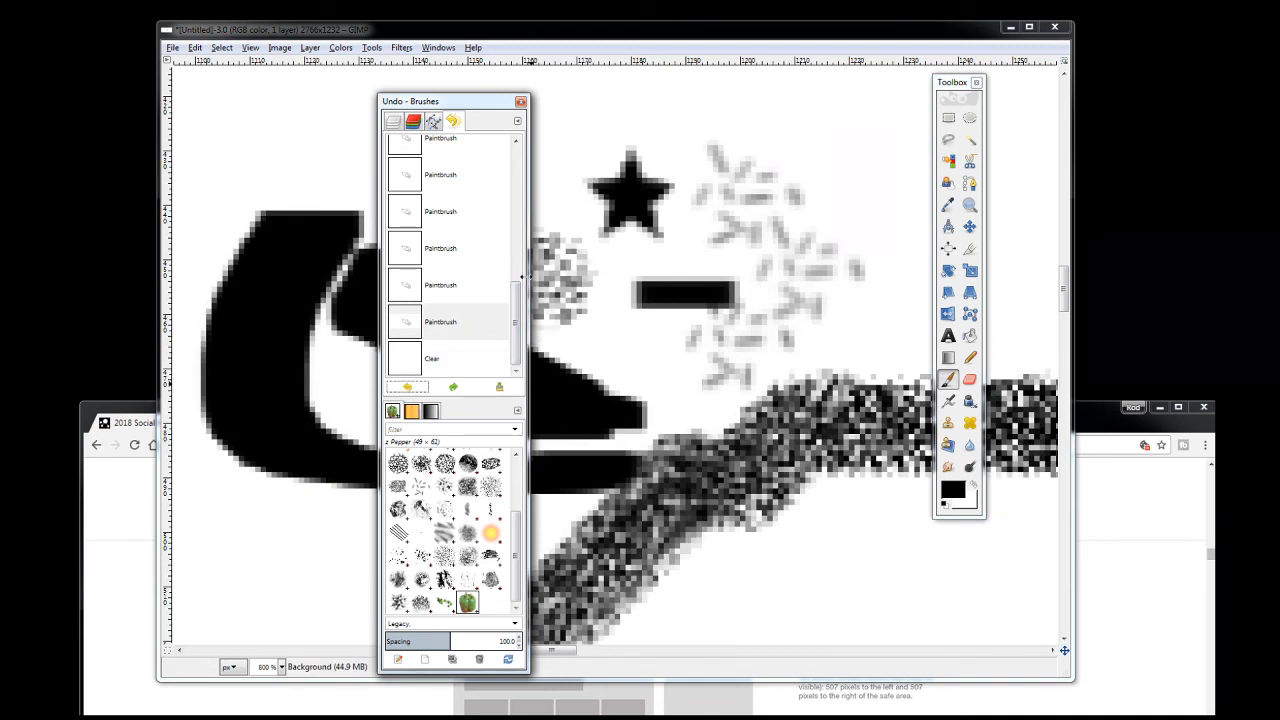
Roll the image back through both Resize Image entries to the Scale Image state in the undo history
scroll(514, 162, "up", 10)
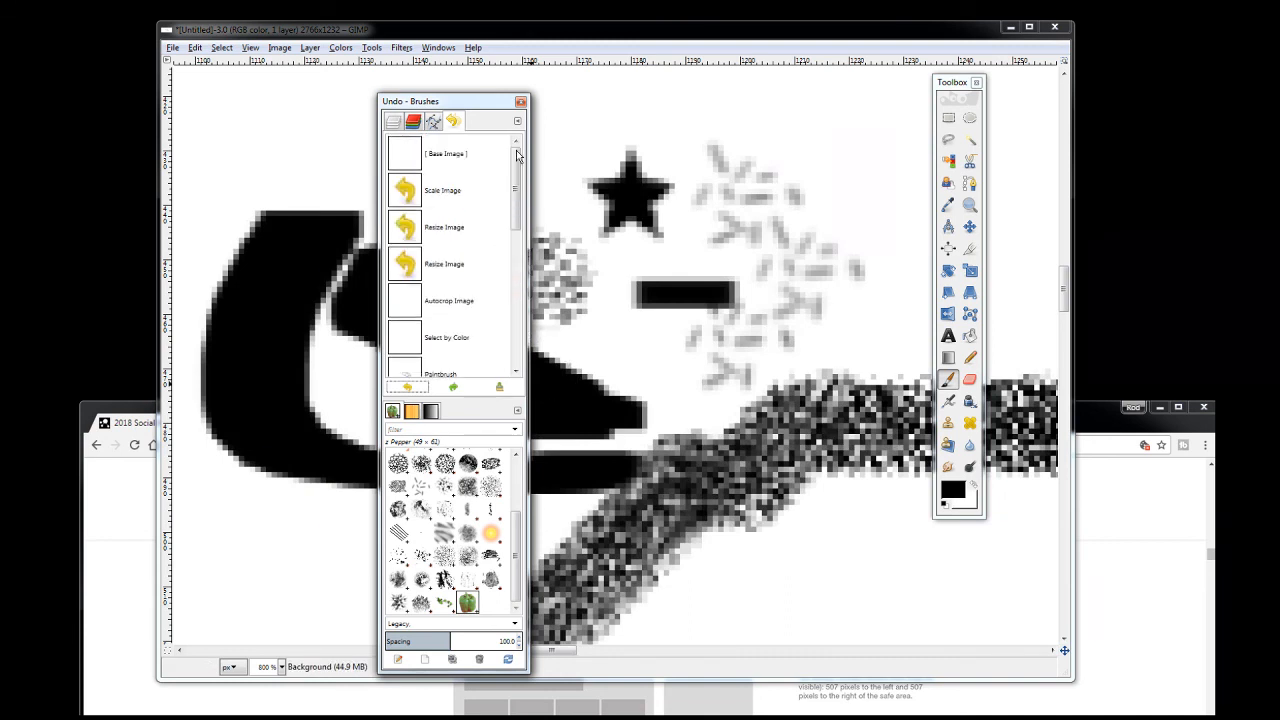
left_click(403, 254)
scroll(428, 219, "up", 2)
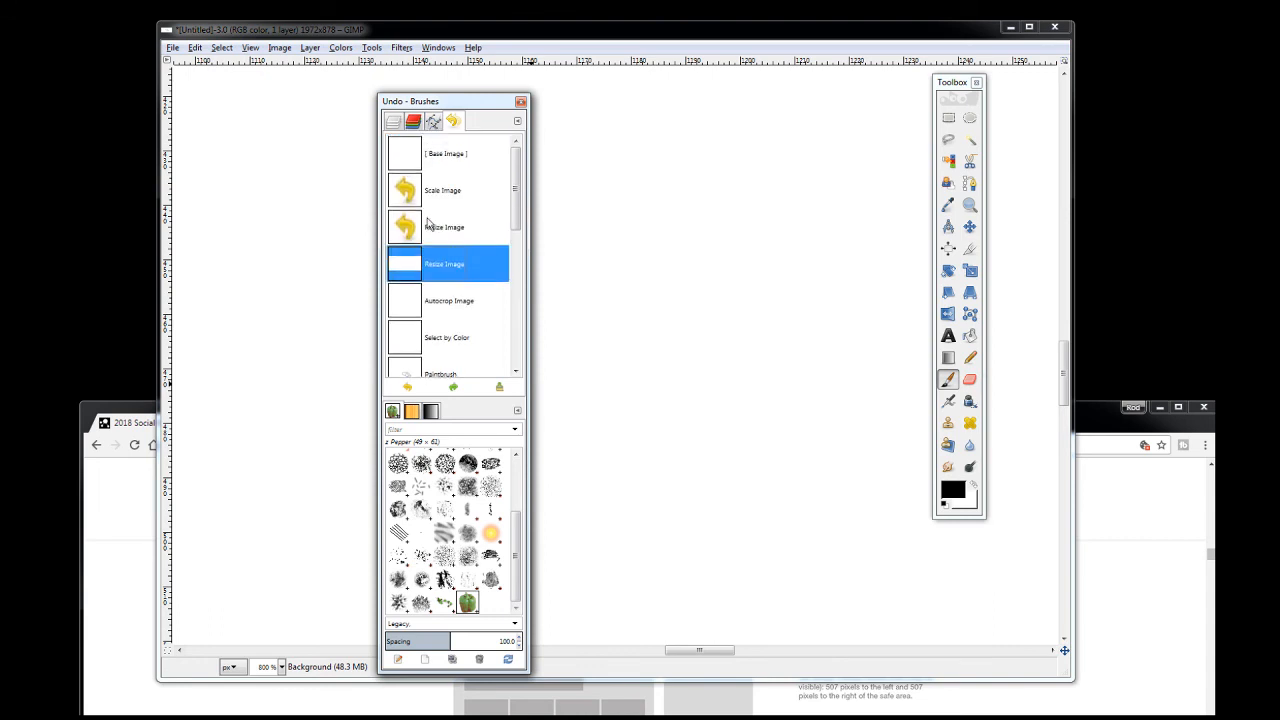
left_click(413, 230)
left_click(415, 196)
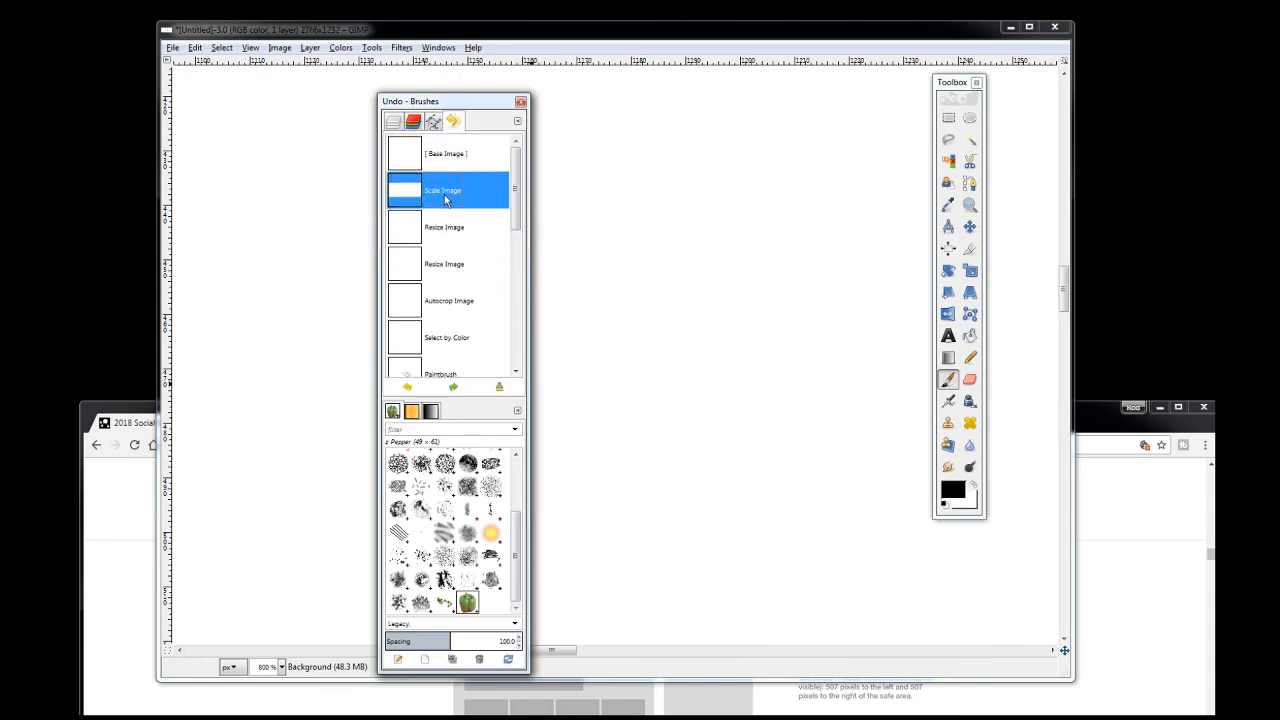
scroll(404, 276, "down", 3)
scroll(404, 276, "down", 3)
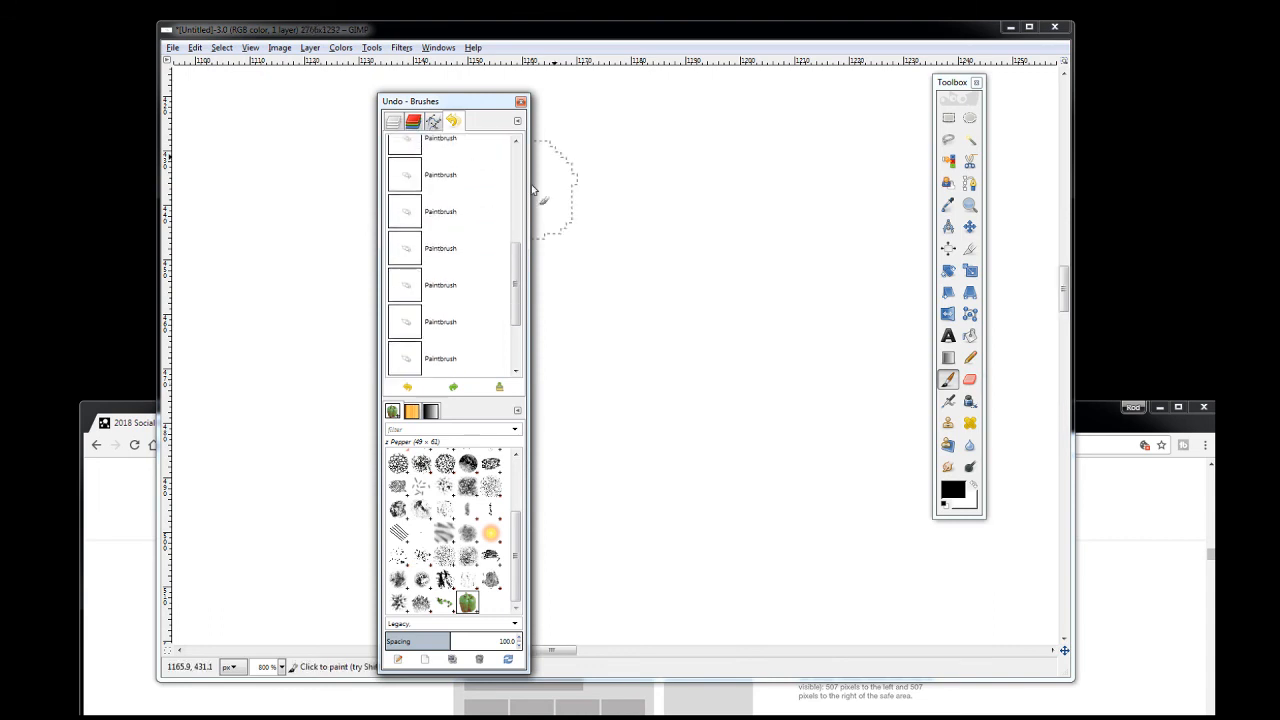
Close the Undo – Brushes dock and restore it from the recently closed docks
left_click(521, 104)
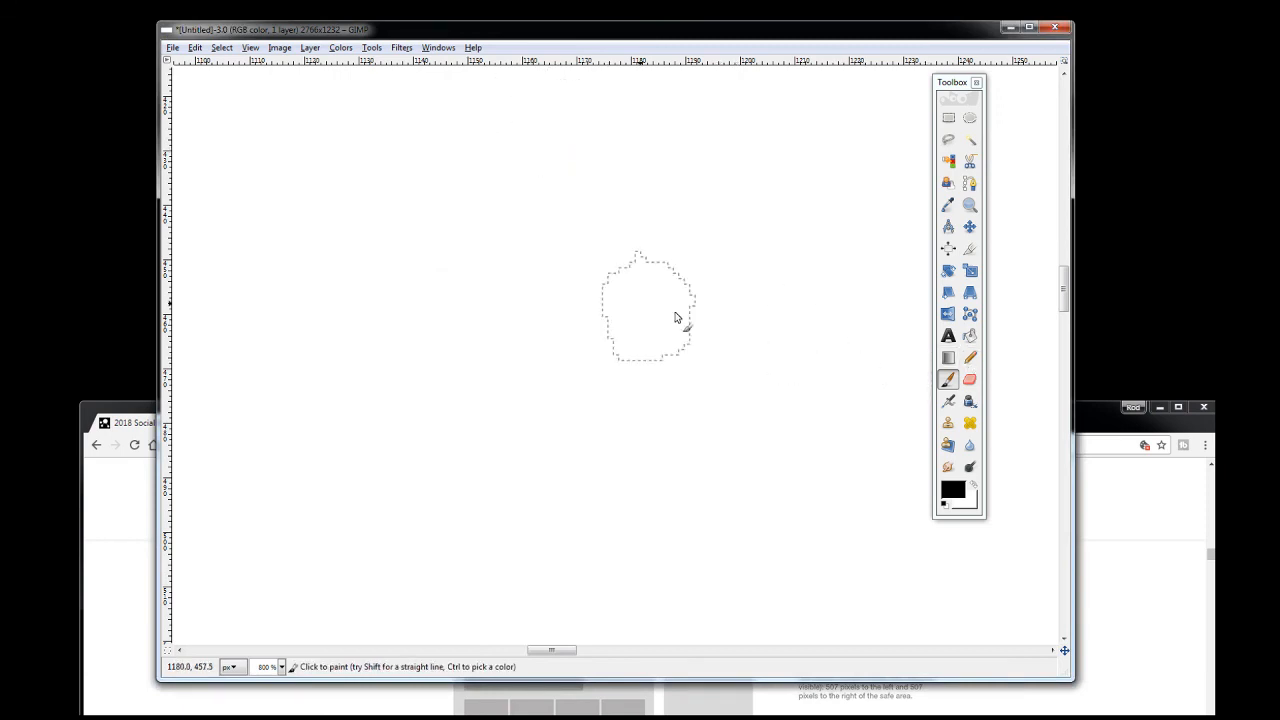
left_click(438, 48)
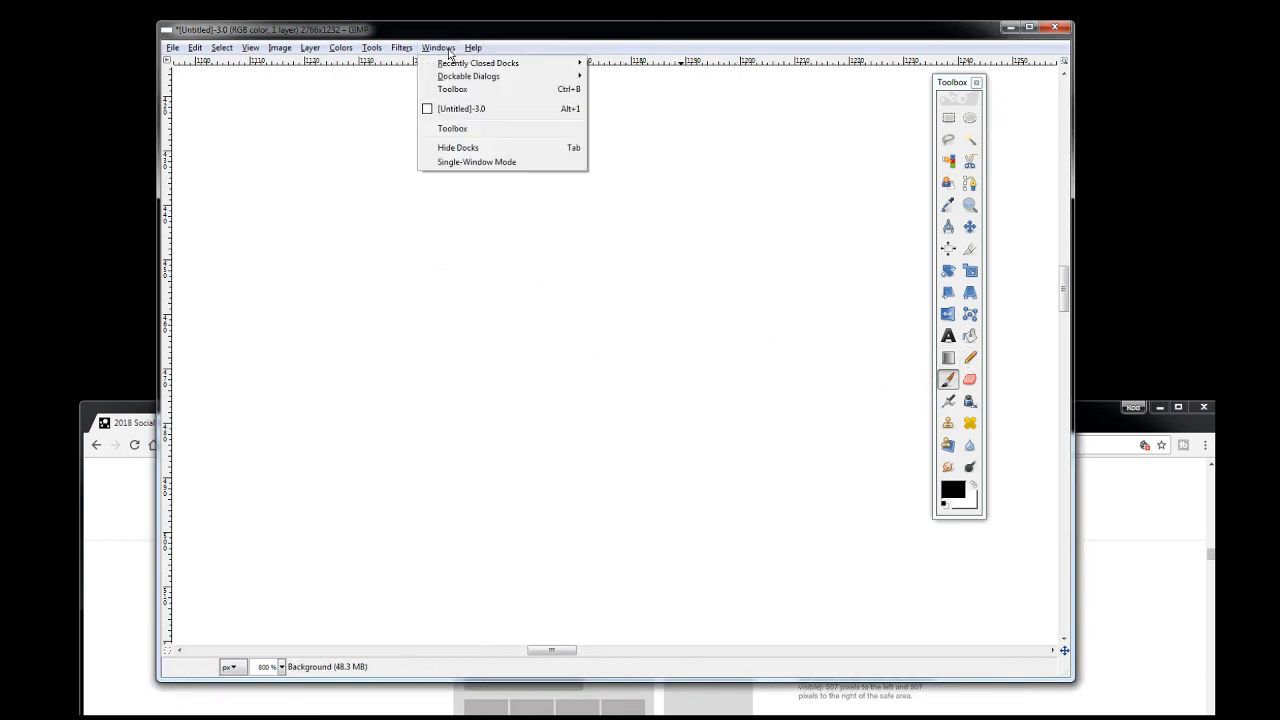
mouse_move(574, 67)
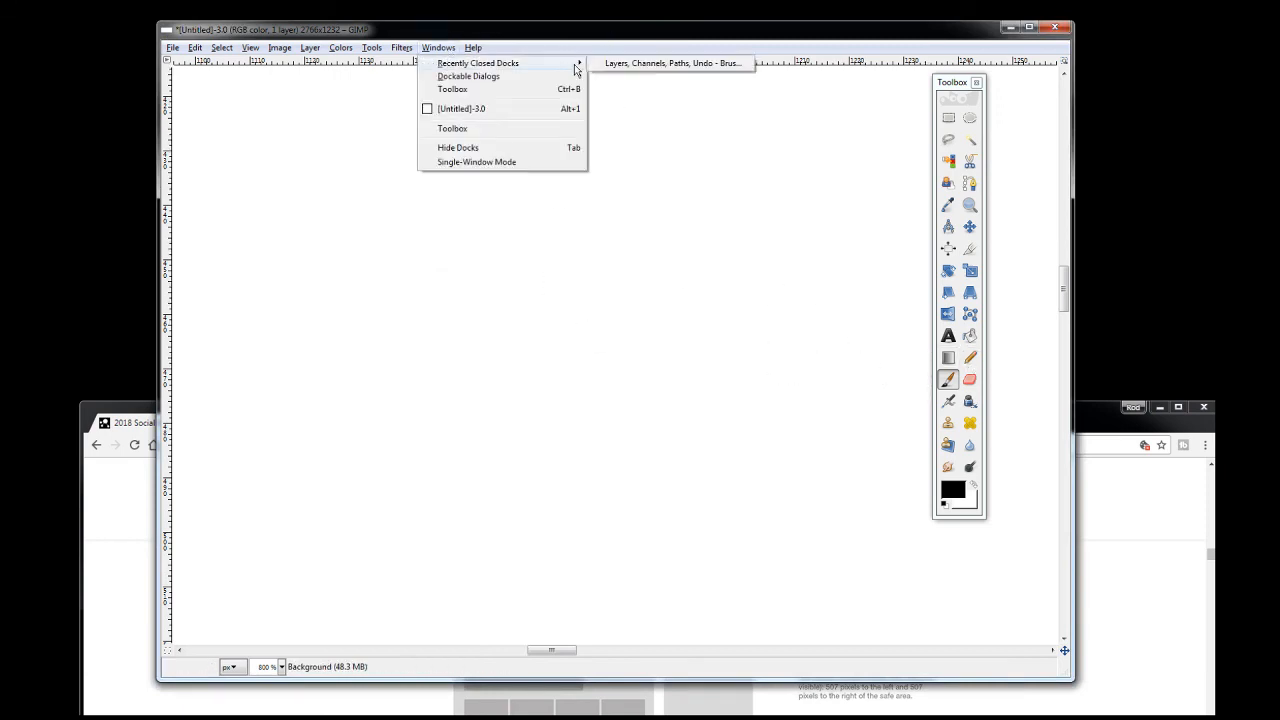
left_click(626, 70)
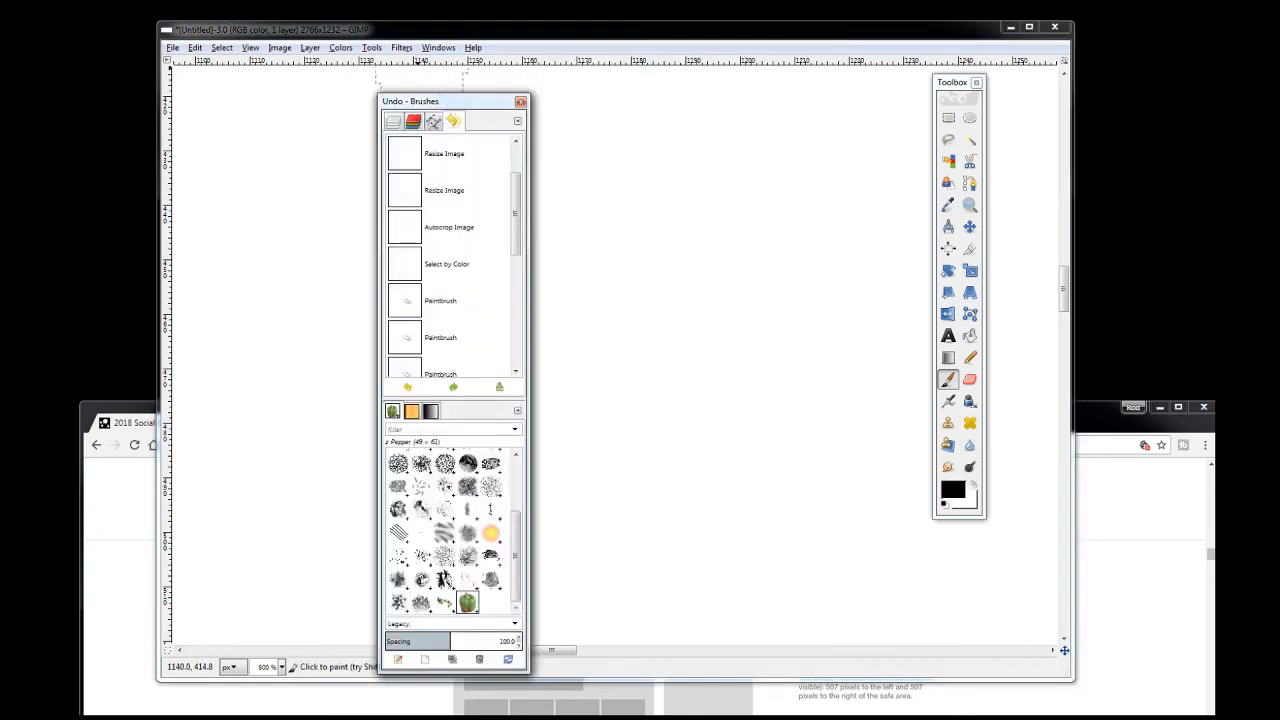
Bring up the Layers dialog from the dockable dialogs and close the Layers – Brushes dock
left_click(430, 53)
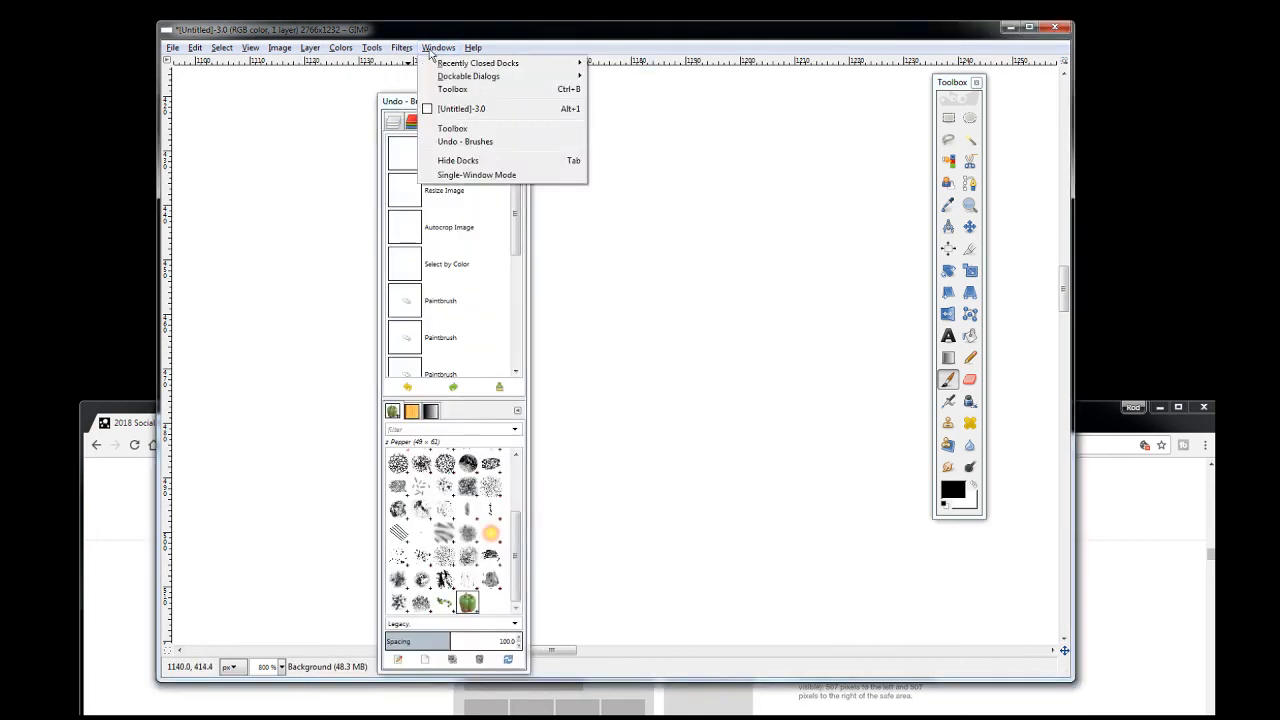
mouse_move(468, 80)
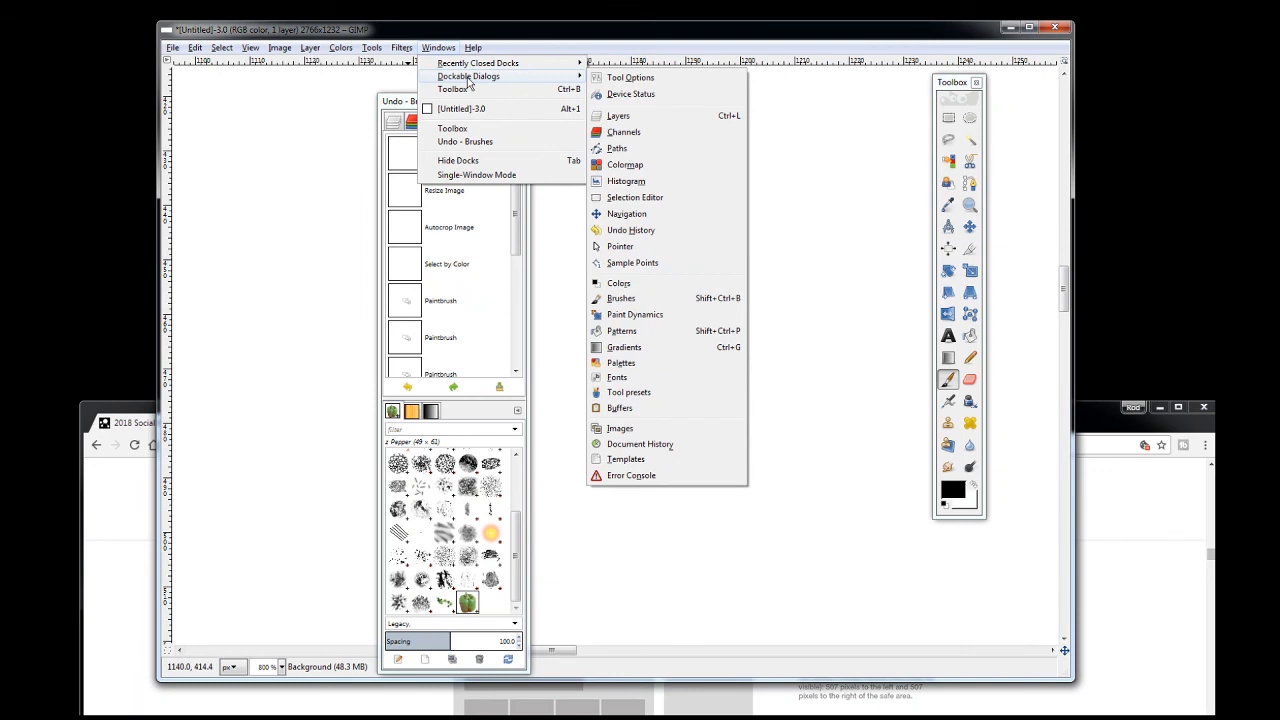
left_click(613, 118)
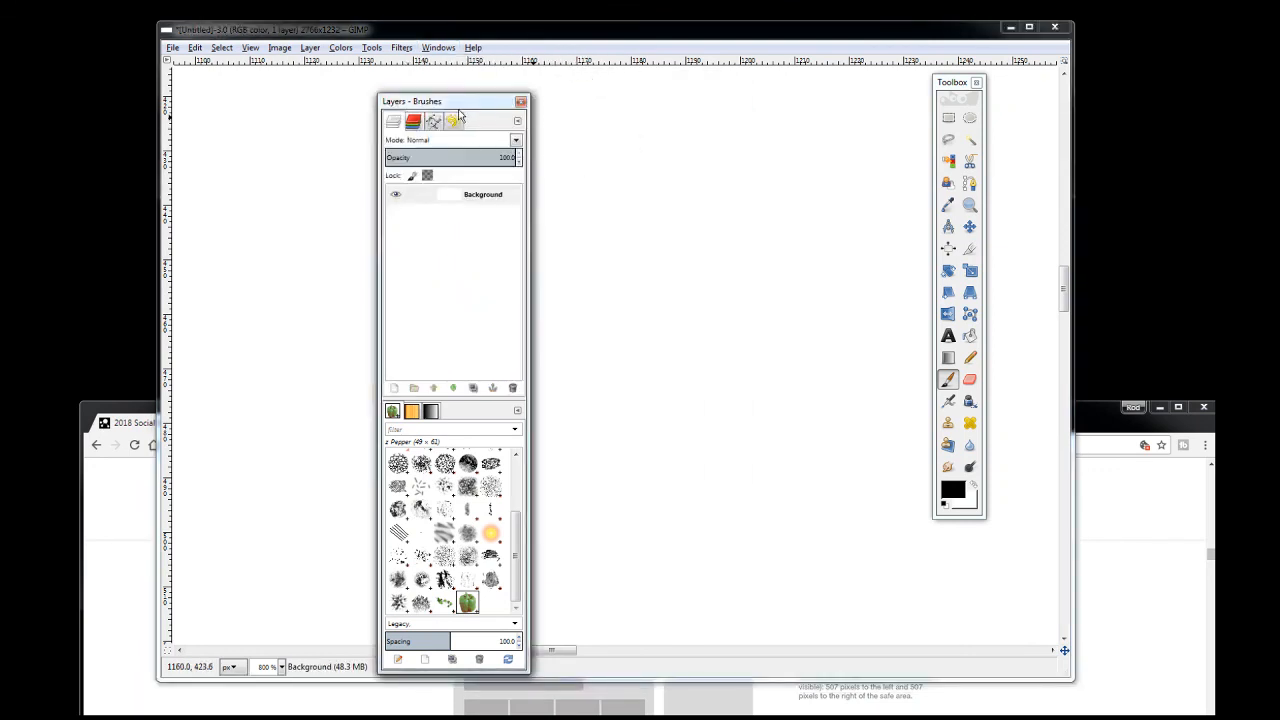
left_click(520, 101)
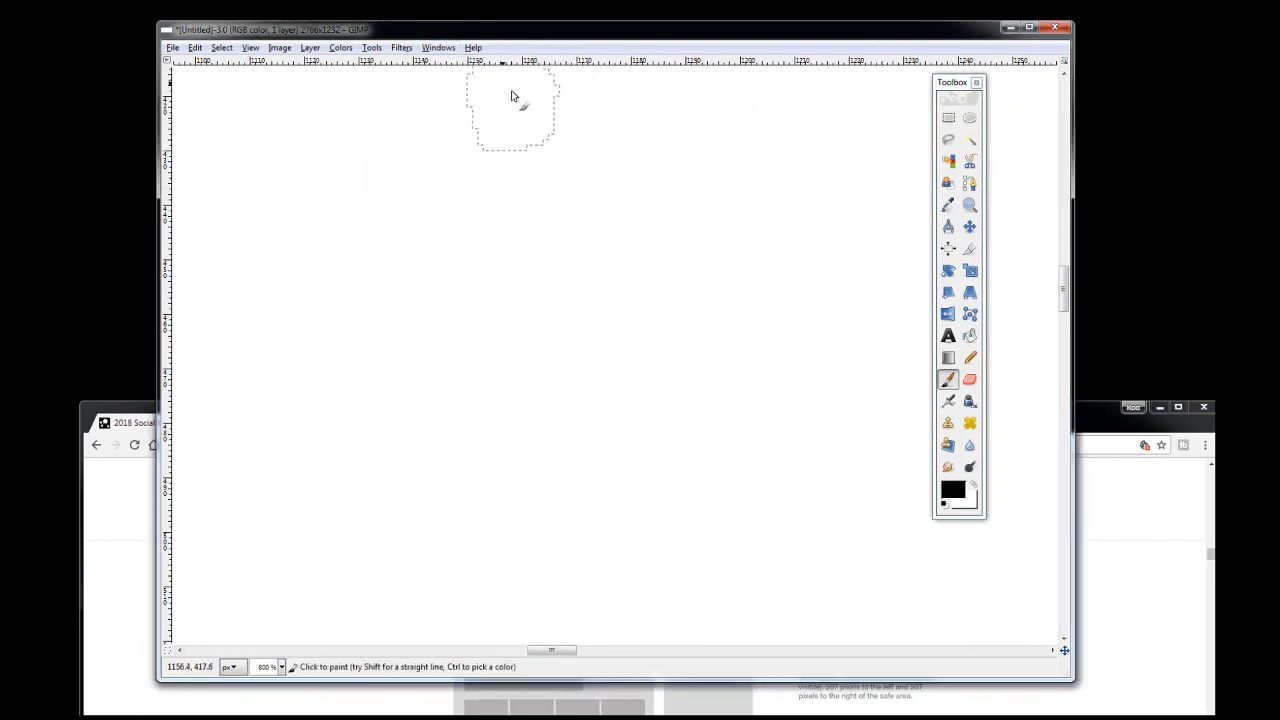
Open the Layers dialog from the dockable dialogs and place it over the canvas near the Toolbox
left_click(440, 50)
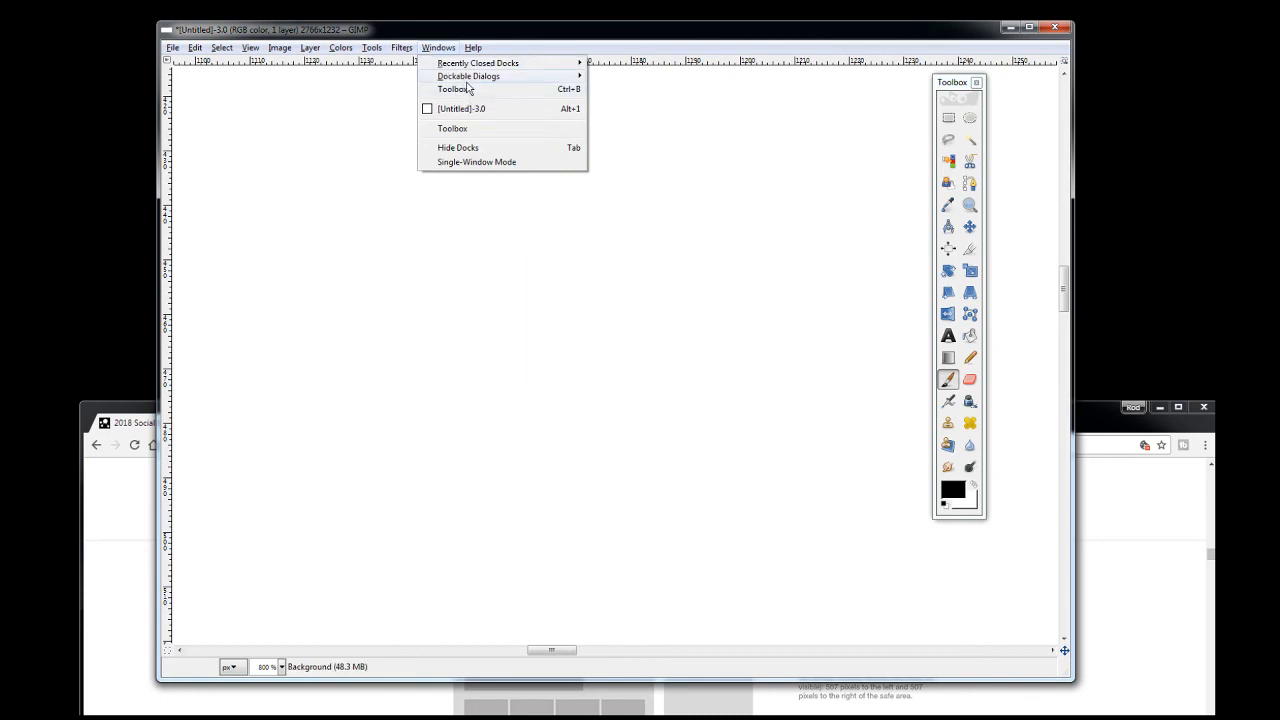
mouse_move(470, 78)
left_click(618, 120)
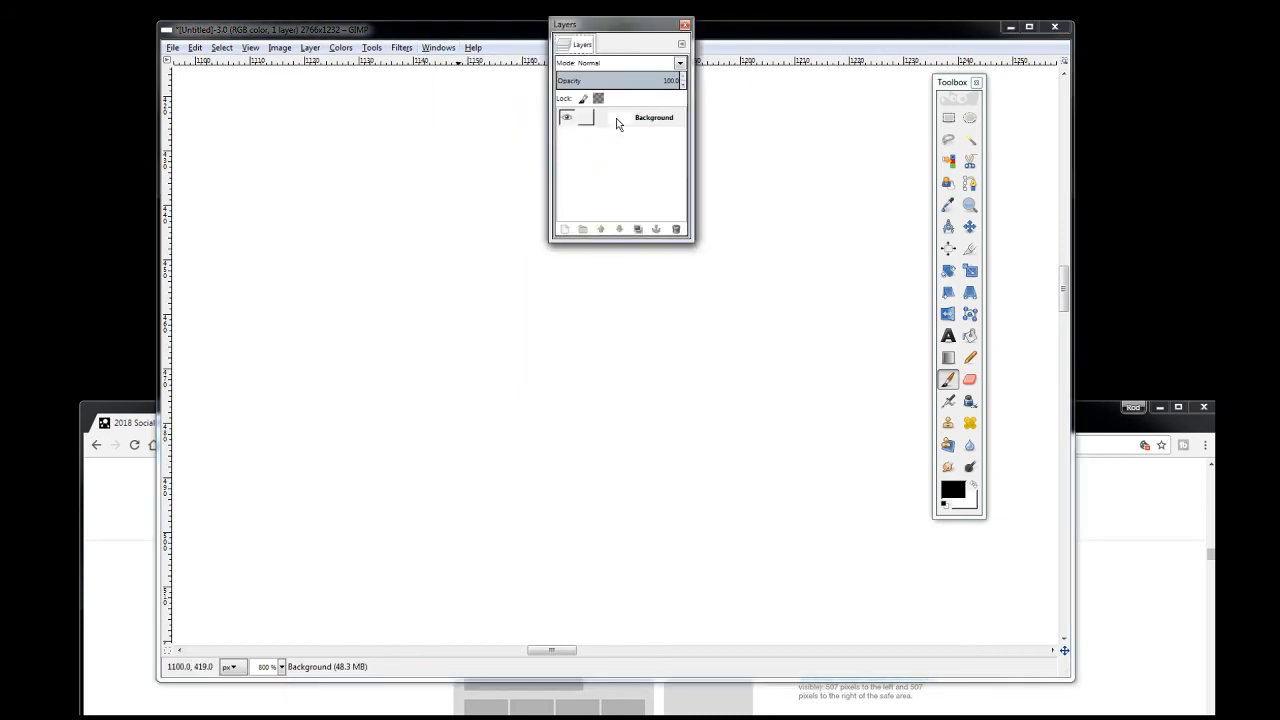
left_click_drag(622, 30, 795, 184)
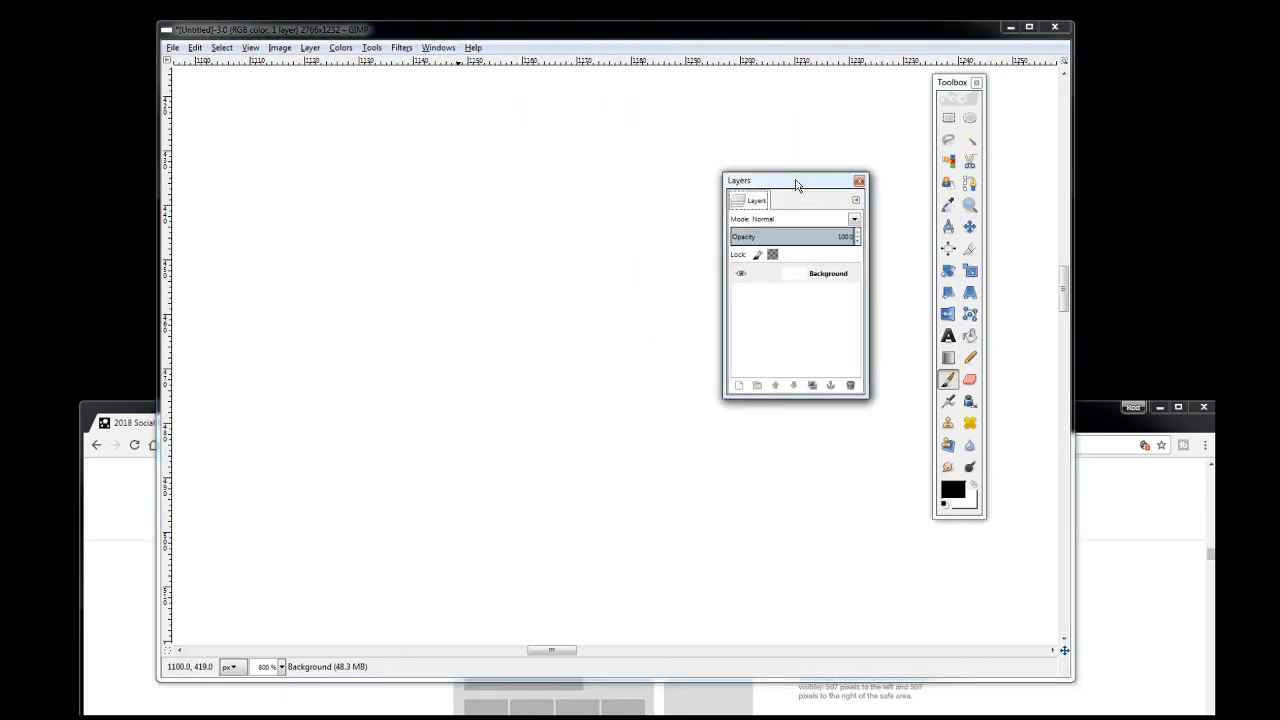
Open the Channels dialog and dock it as a tab in the Layers window
left_click(443, 50)
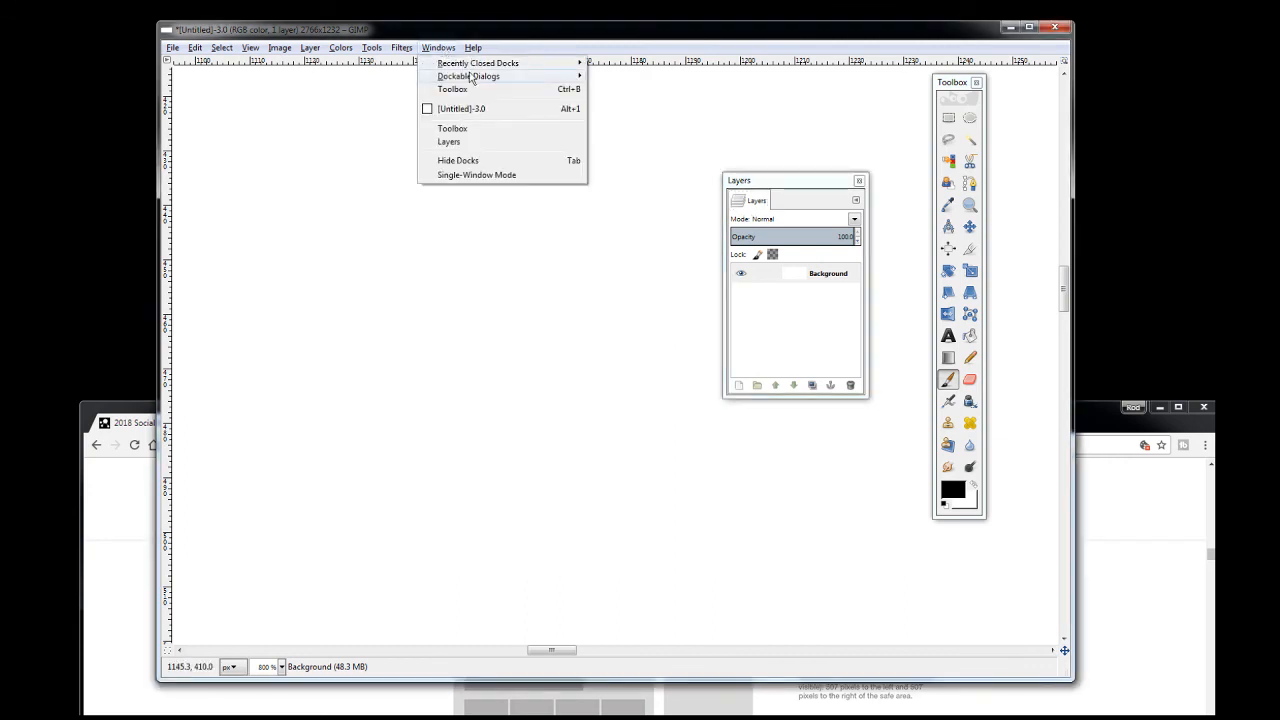
mouse_move(472, 77)
left_click(622, 132)
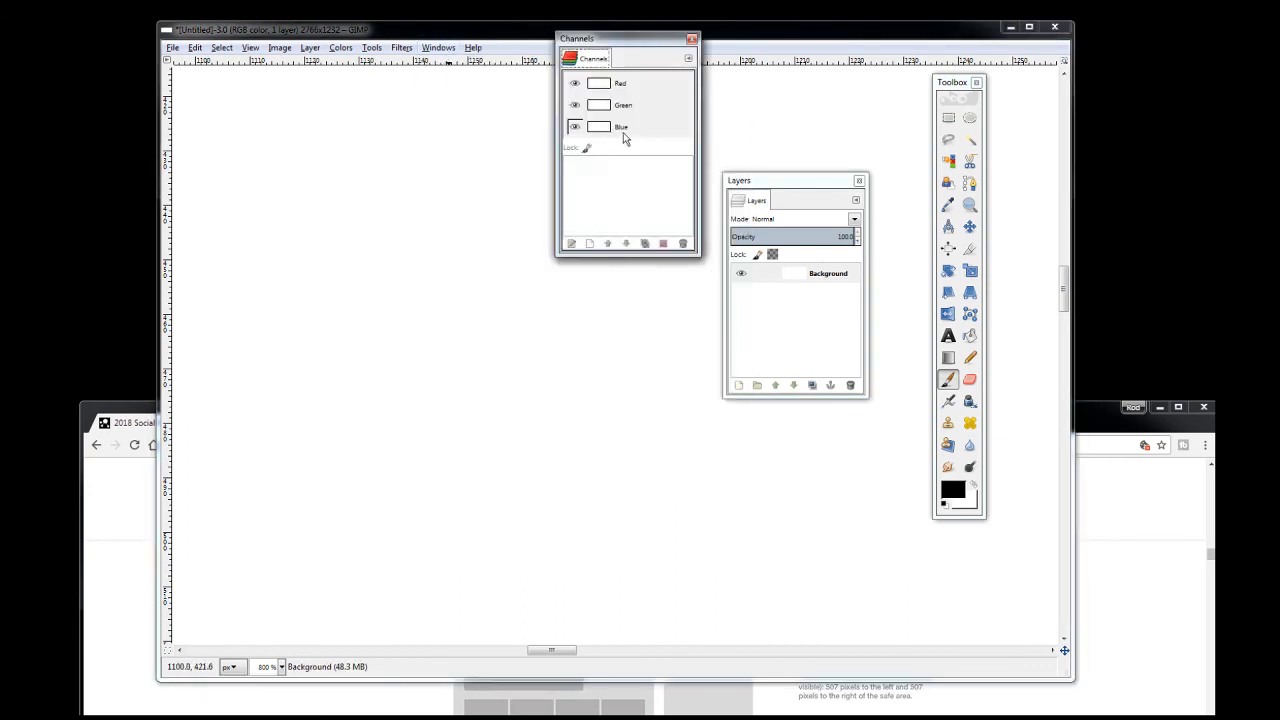
left_click_drag(590, 62, 752, 198)
left_click_drag(720, 120, 800, 196)
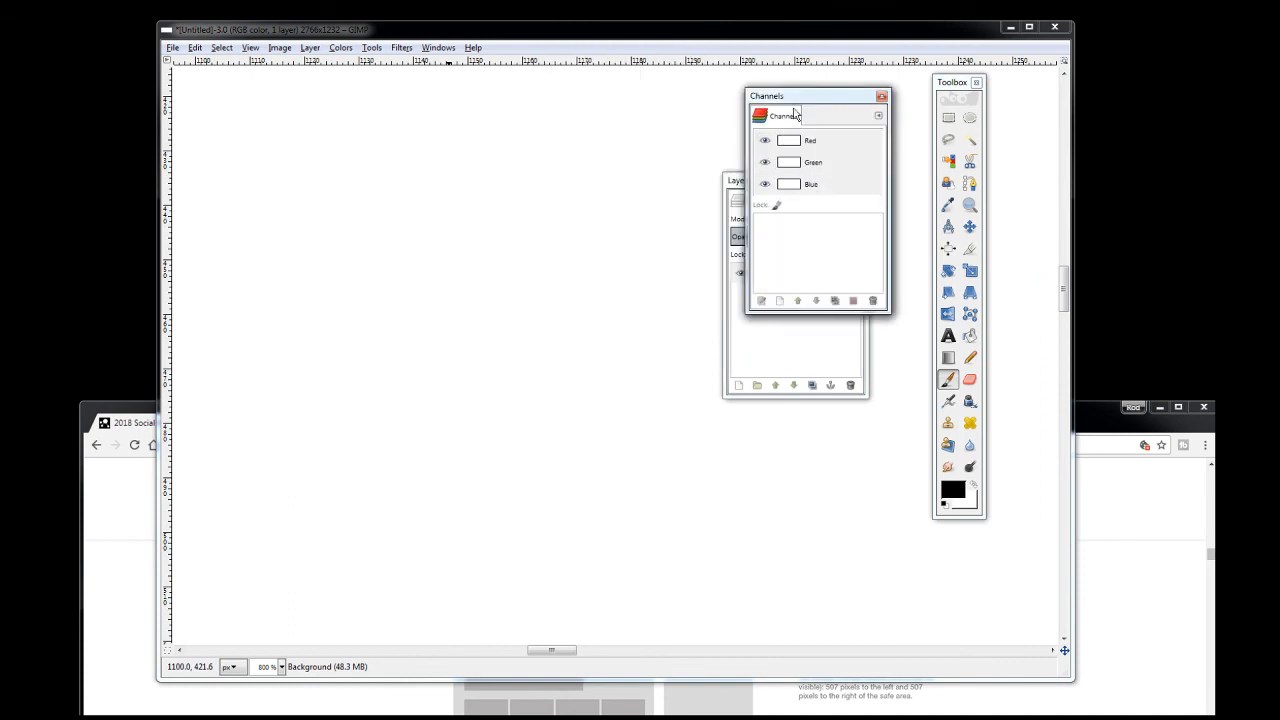
left_click_drag(812, 104, 806, 220)
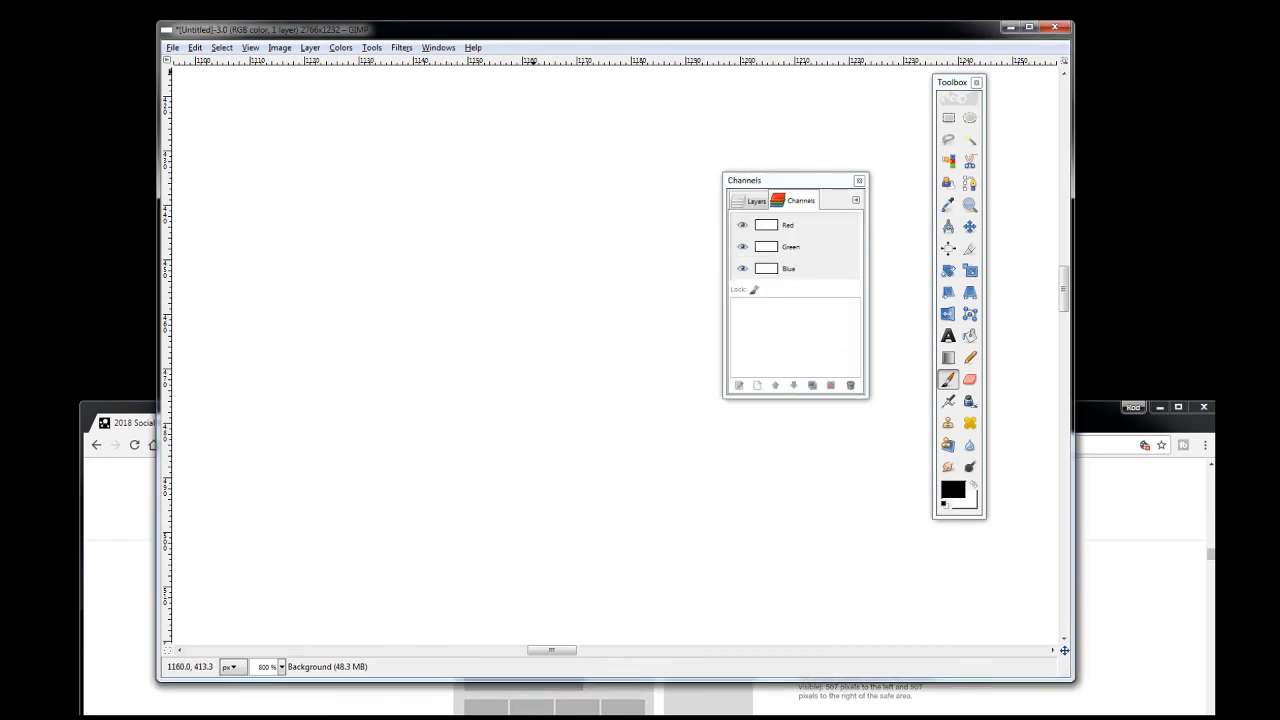
Open the Paths dialog and dock it as a tab alongside Layers and Channels
left_click(450, 50)
mouse_move(477, 79)
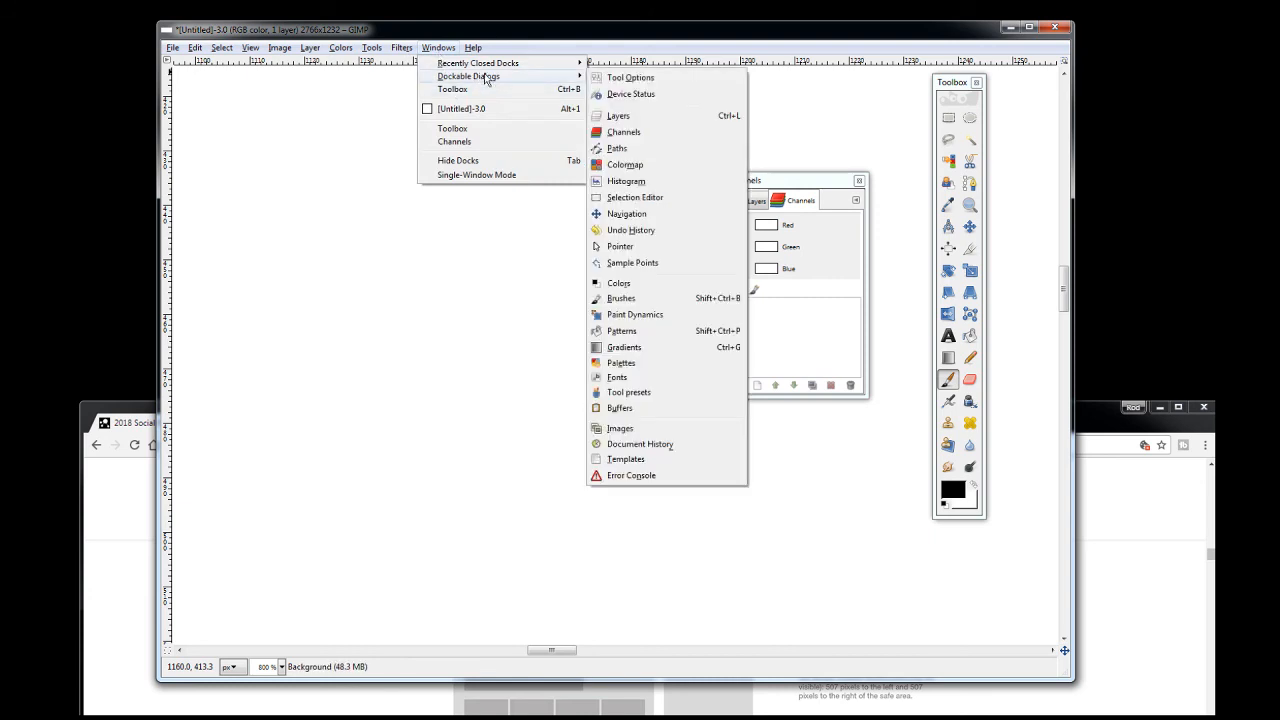
left_click(620, 149)
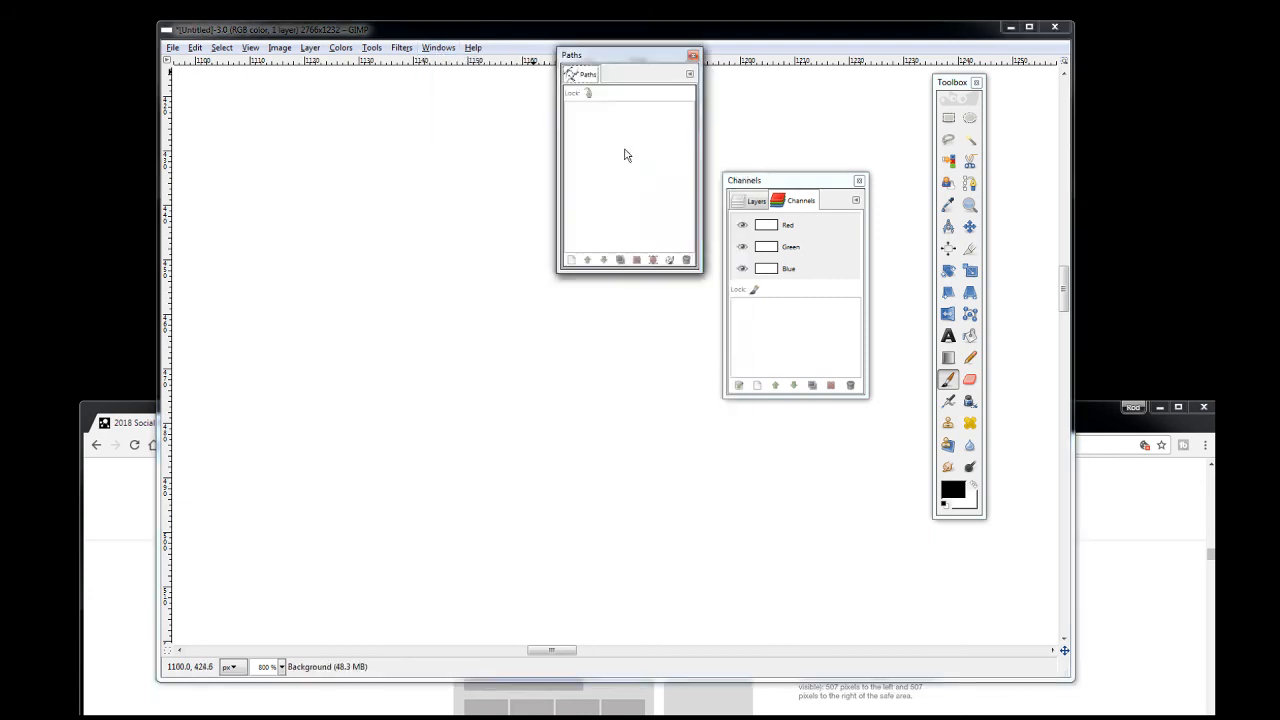
left_click_drag(578, 78, 786, 203)
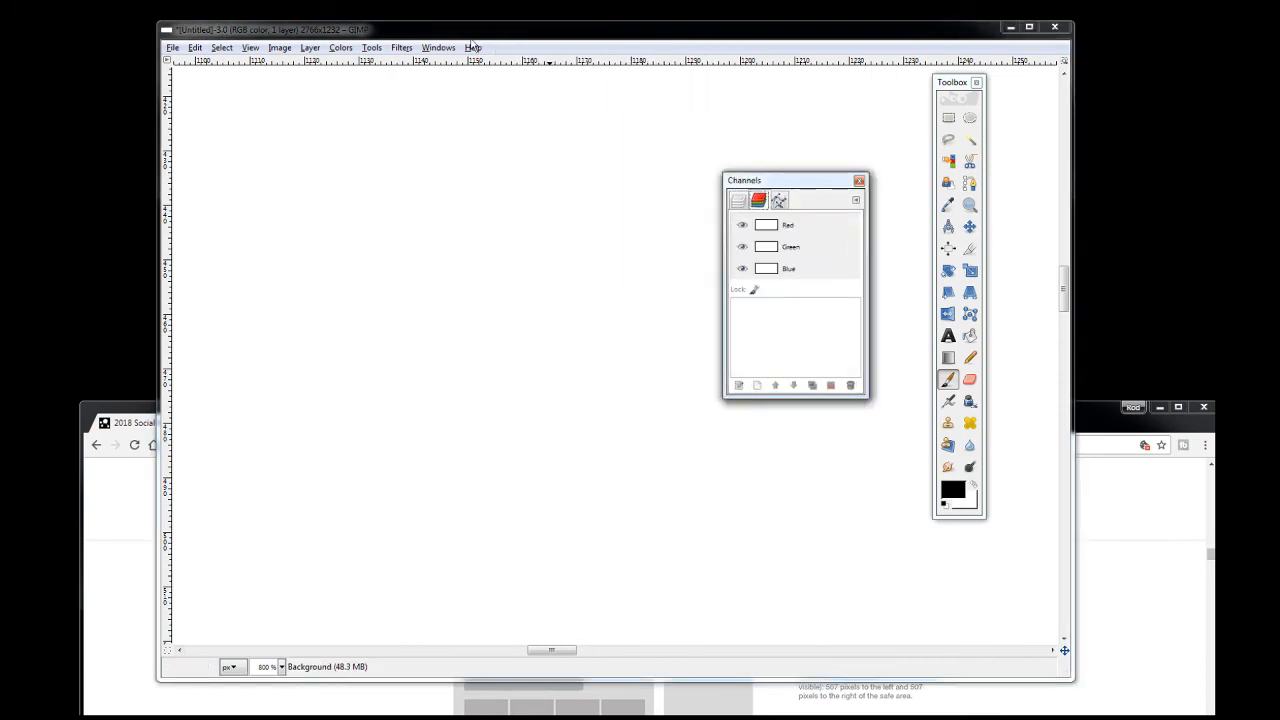
left_click(433, 50)
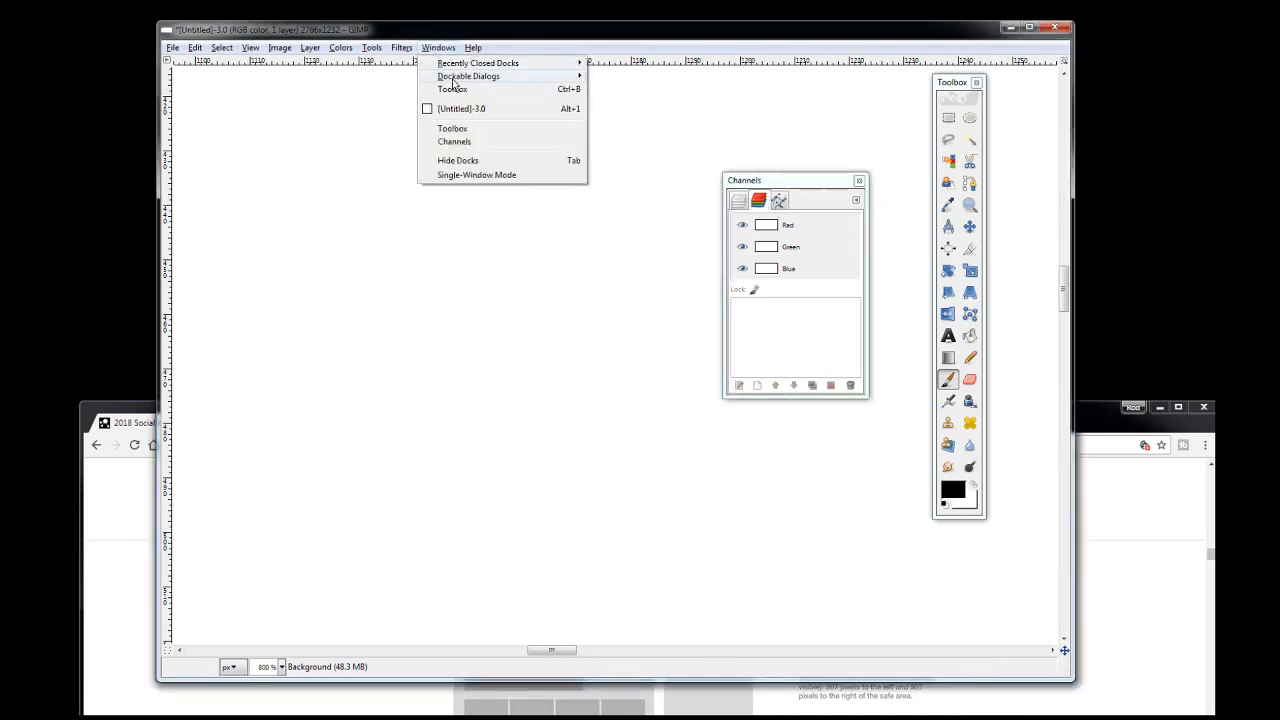
mouse_move(455, 78)
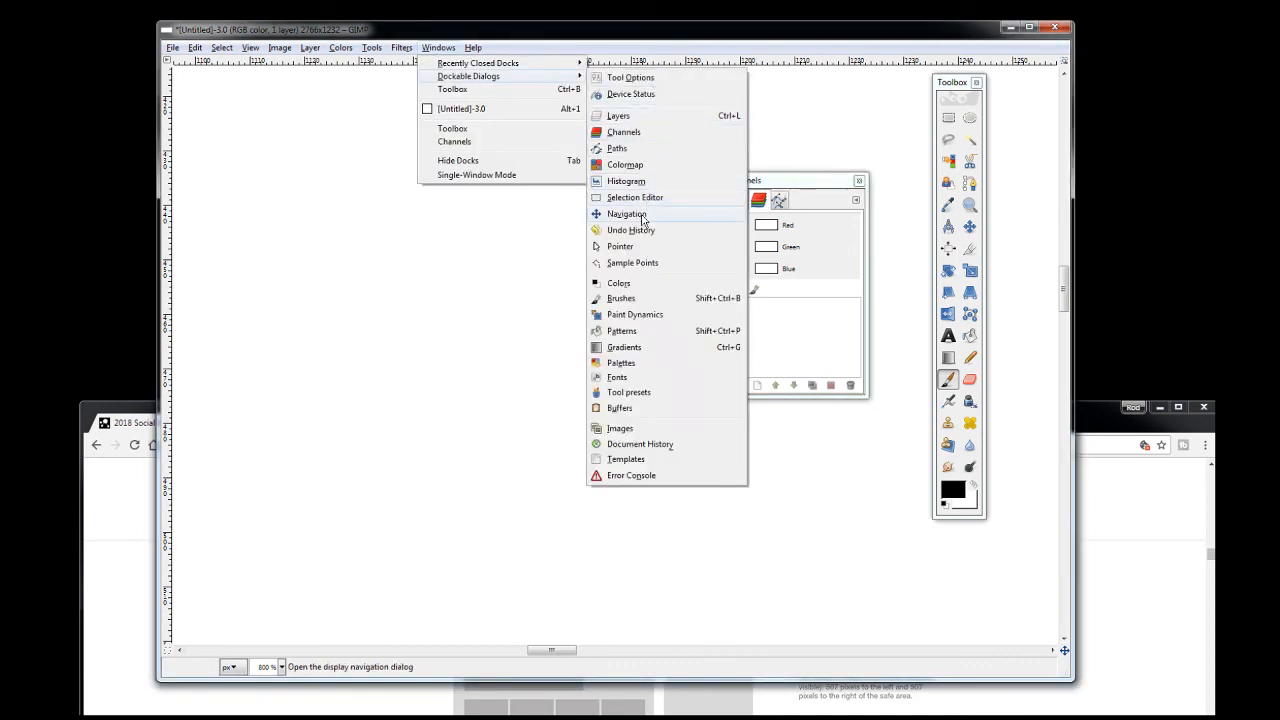
left_click(808, 200)
Open the Undo History dialog and dock it as a tab alongside Layers, Channels and Paths
left_click(422, 50)
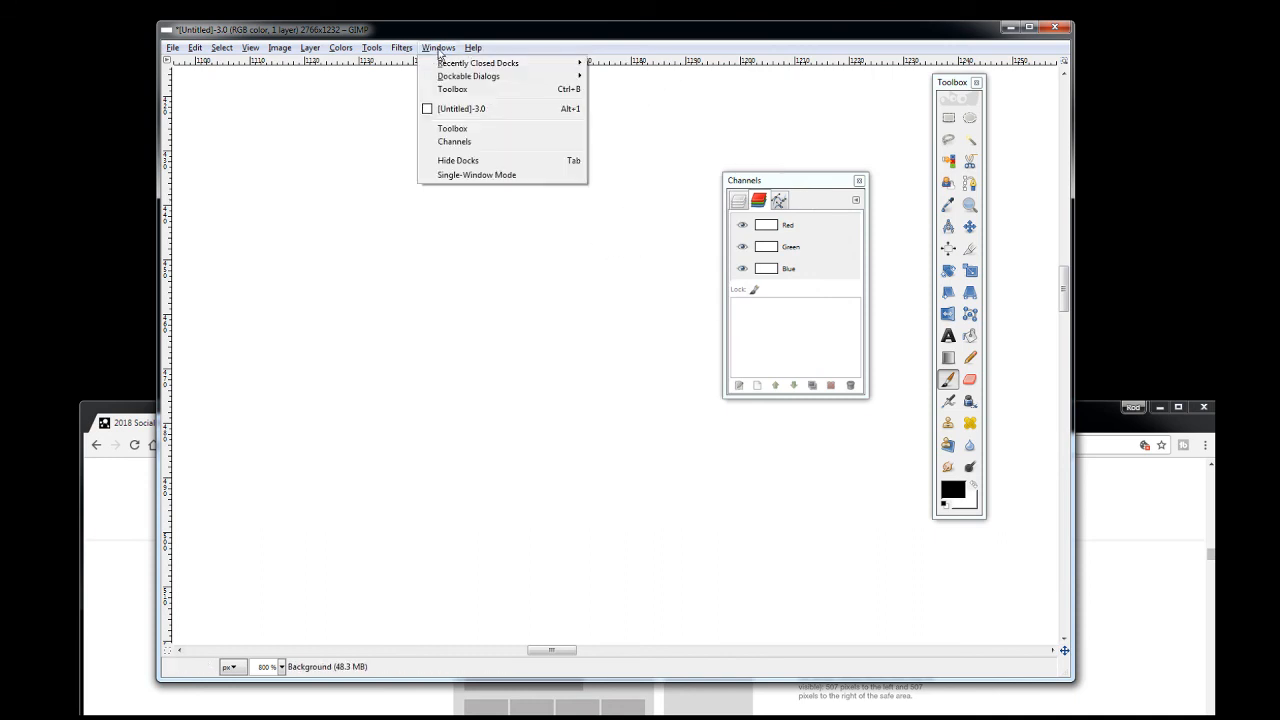
mouse_move(470, 78)
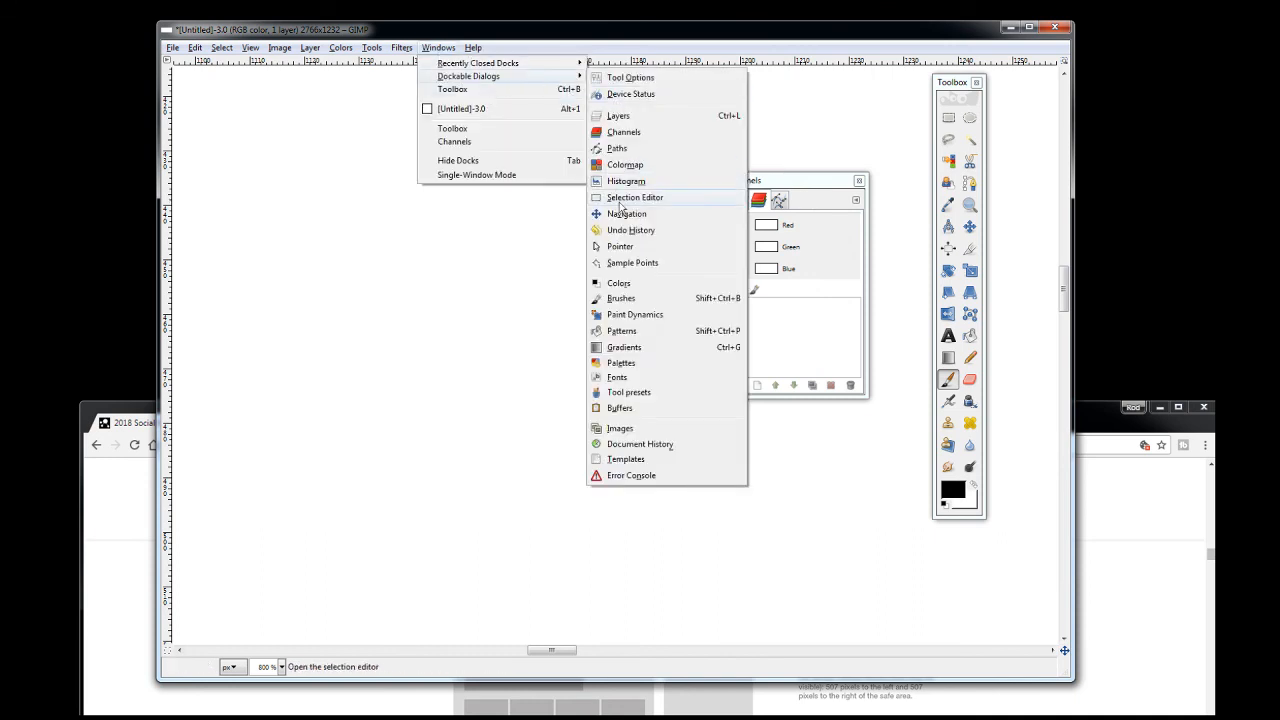
left_click(630, 230)
left_click_drag(600, 158, 786, 202)
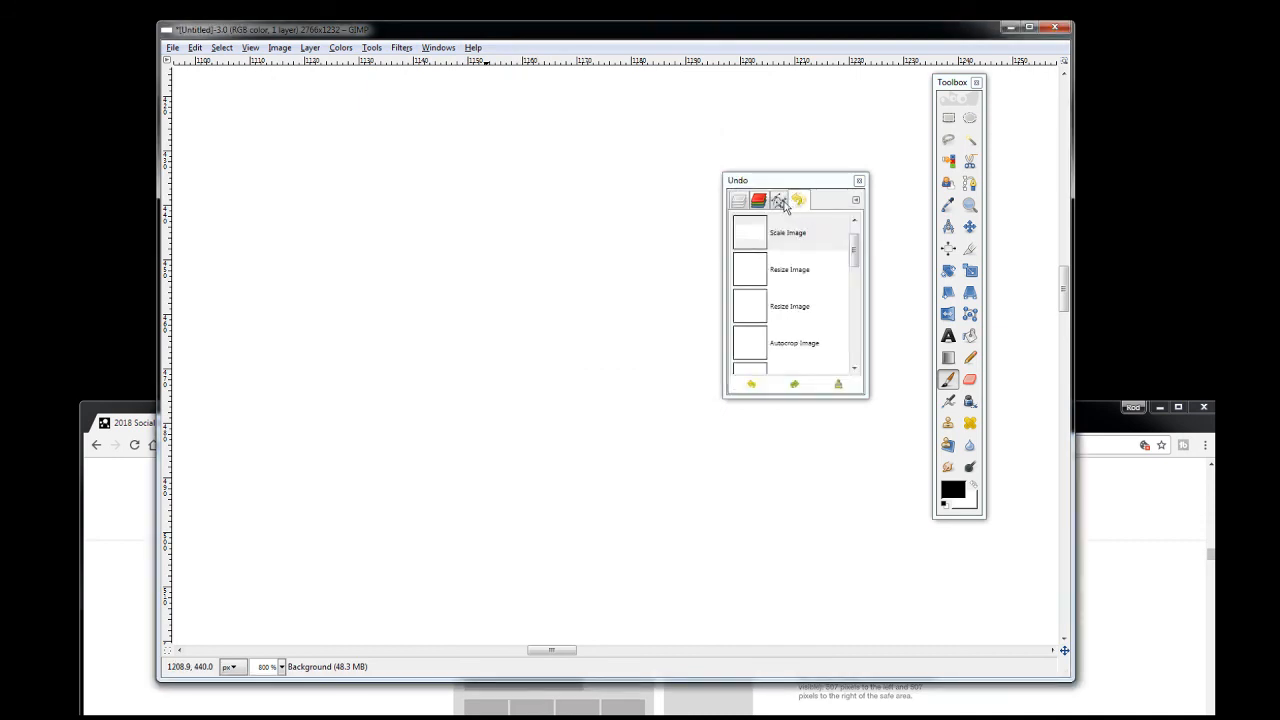
Bring Layers forward in the combined dock, move the dock beside the Toolbox's outer side, and switch it to Channels
left_click(738, 200)
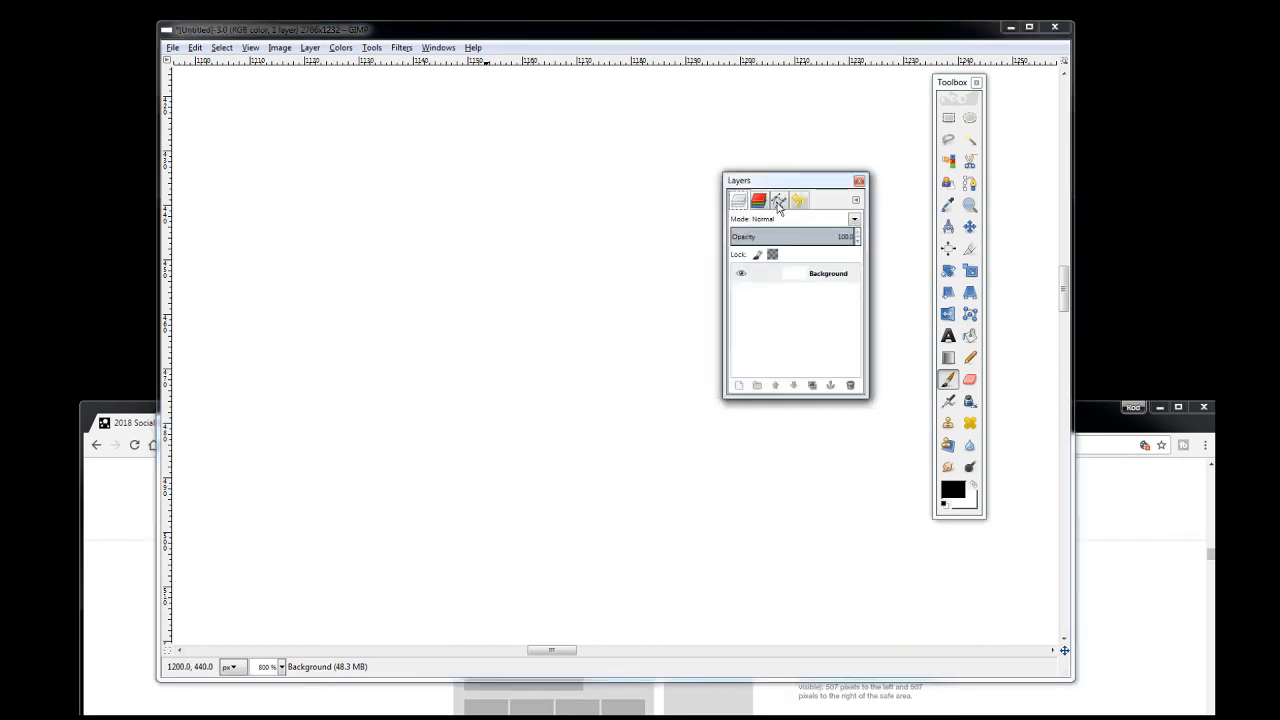
left_click_drag(787, 185, 1068, 93)
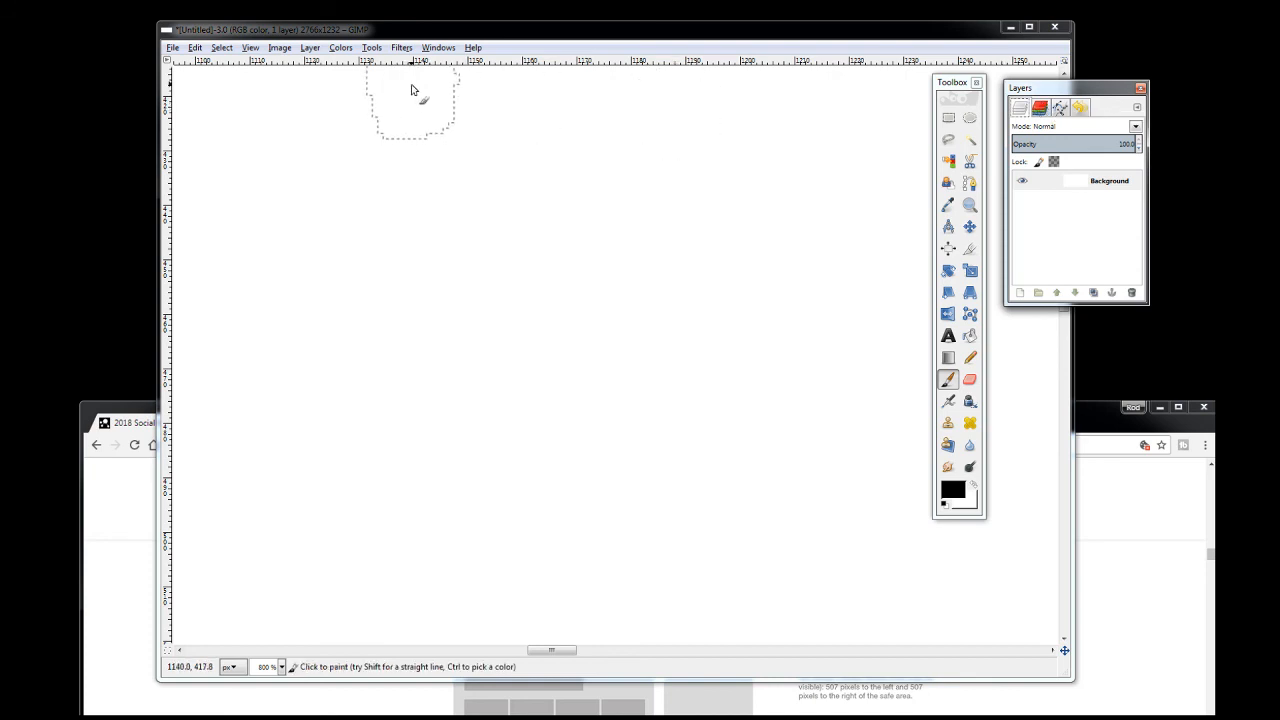
left_click(1040, 109)
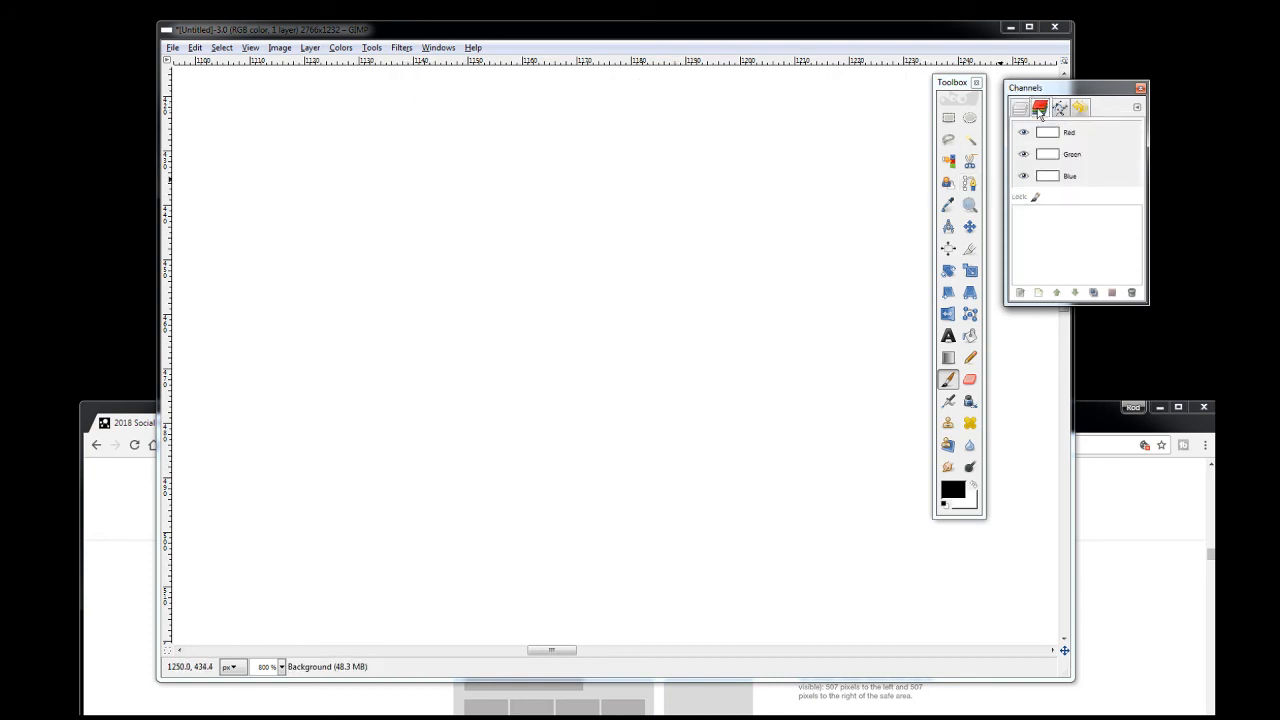
Open the Tool Options dialog from the dockable dialogs and place it directly below the Channels dock
left_click(437, 48)
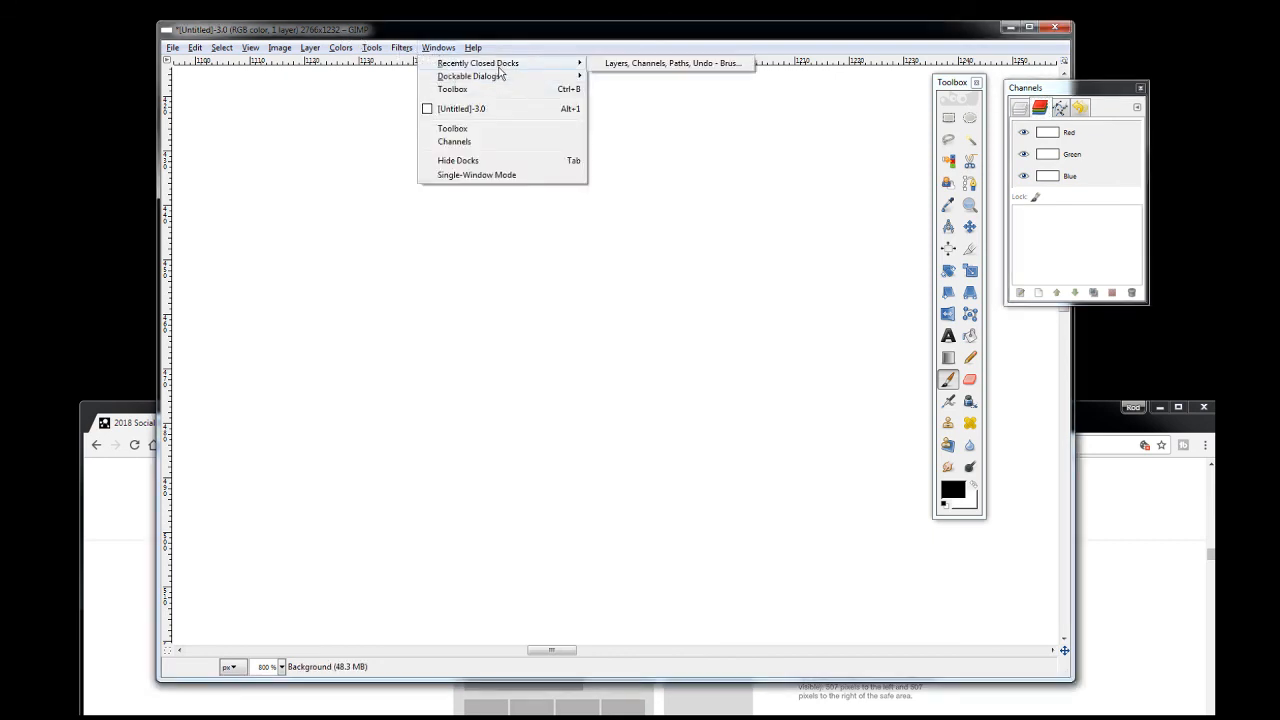
mouse_move(500, 80)
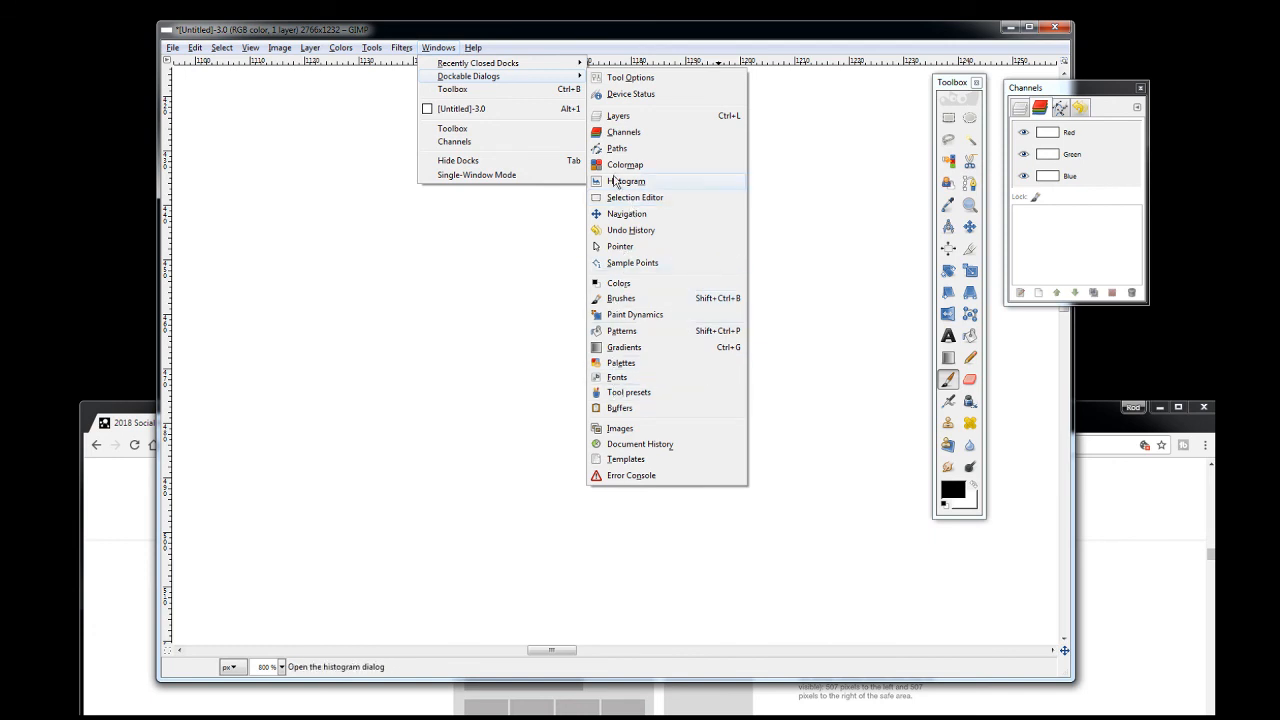
left_click(629, 80)
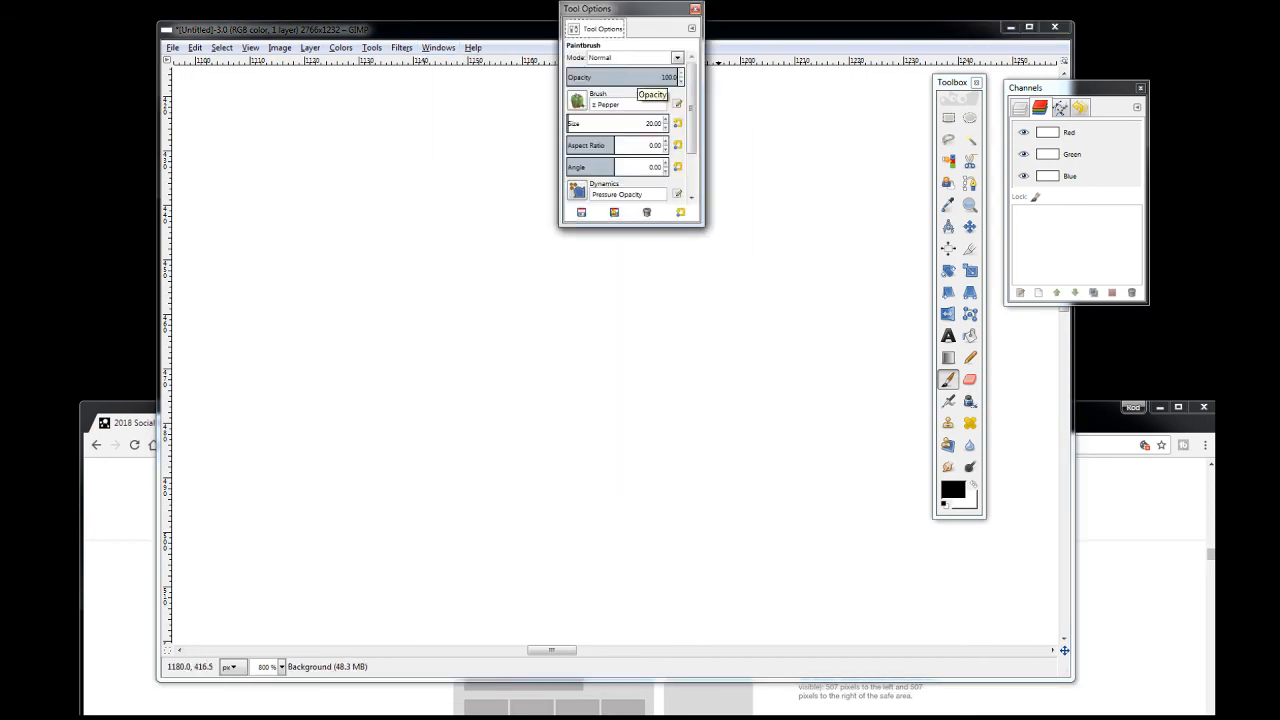
left_click_drag(646, 12, 1083, 316)
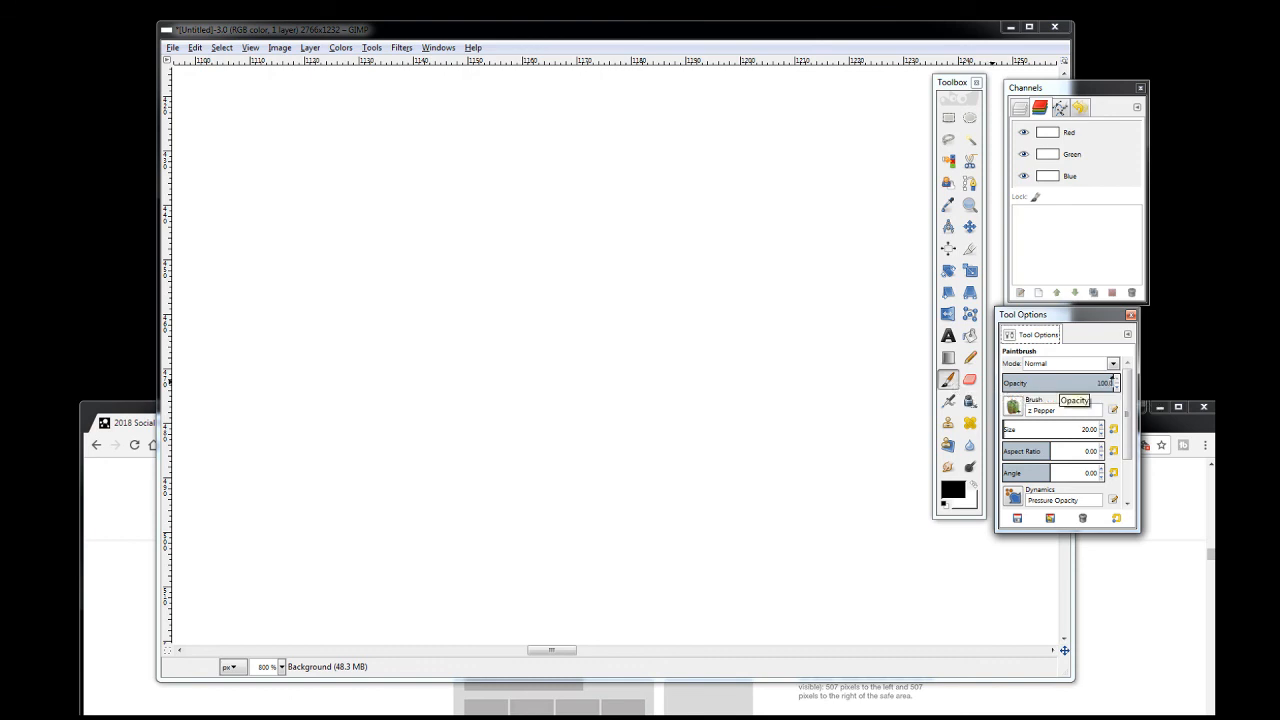
Paint three small peppers on the canvas with the z Pepper brush, and set the brush size to 163.96
mouse_move(343, 200)
left_mouse_down()
mouse_move(348, 218)
mouse_move(435, 212)
left_mouse_up()
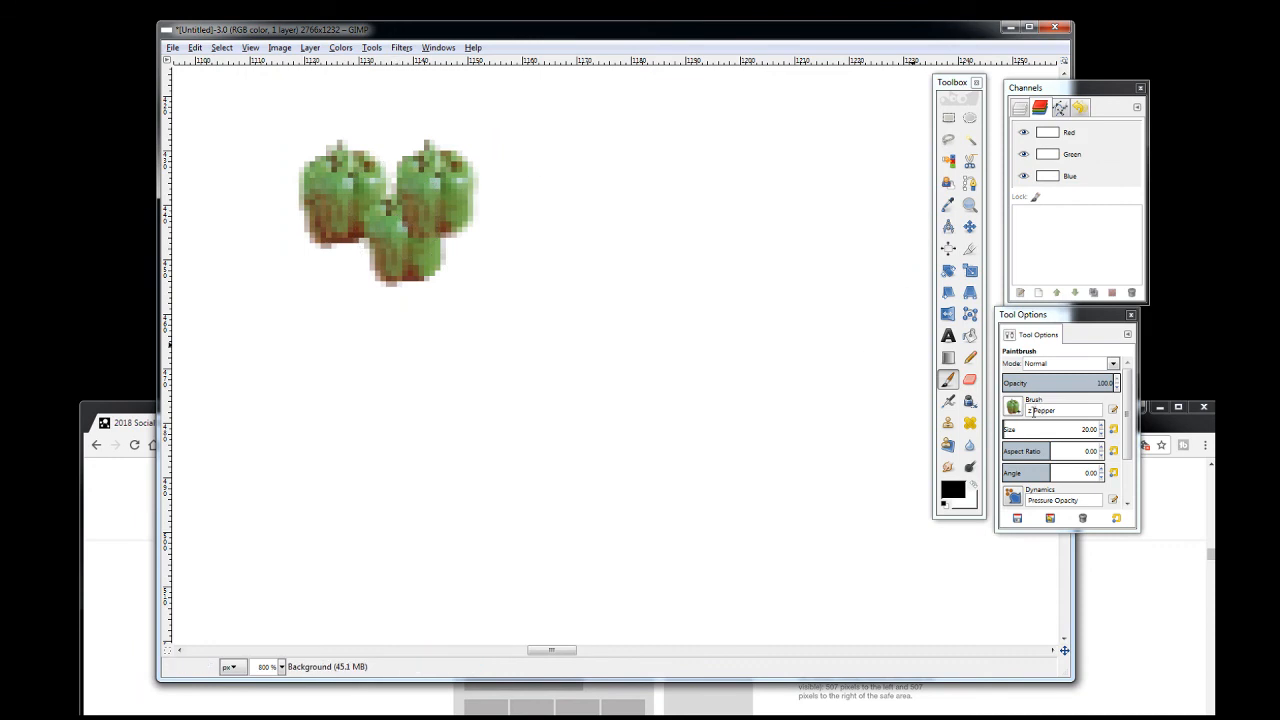
left_click_drag(1019, 427, 1017, 427)
Stamp two large peppers side by side with the Paintbrush, and undo both of them
left_click(595, 300)
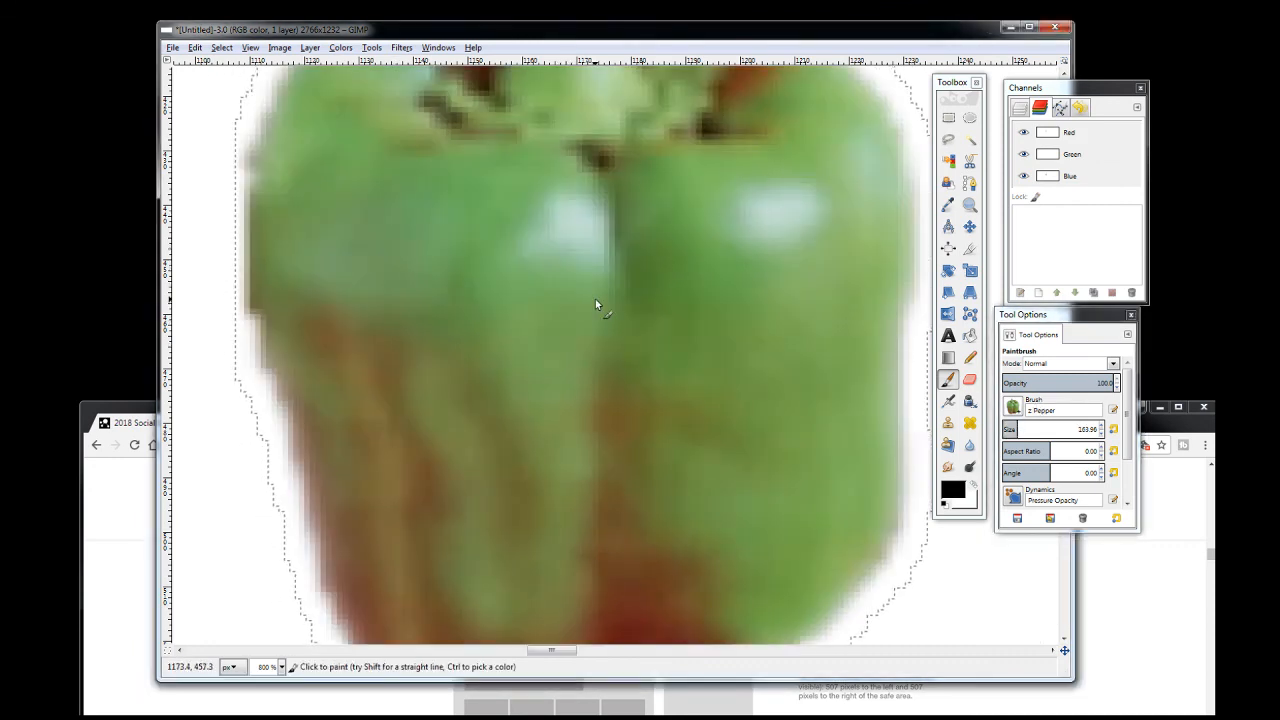
scroll(605, 285, "down", 3, "ctrl")
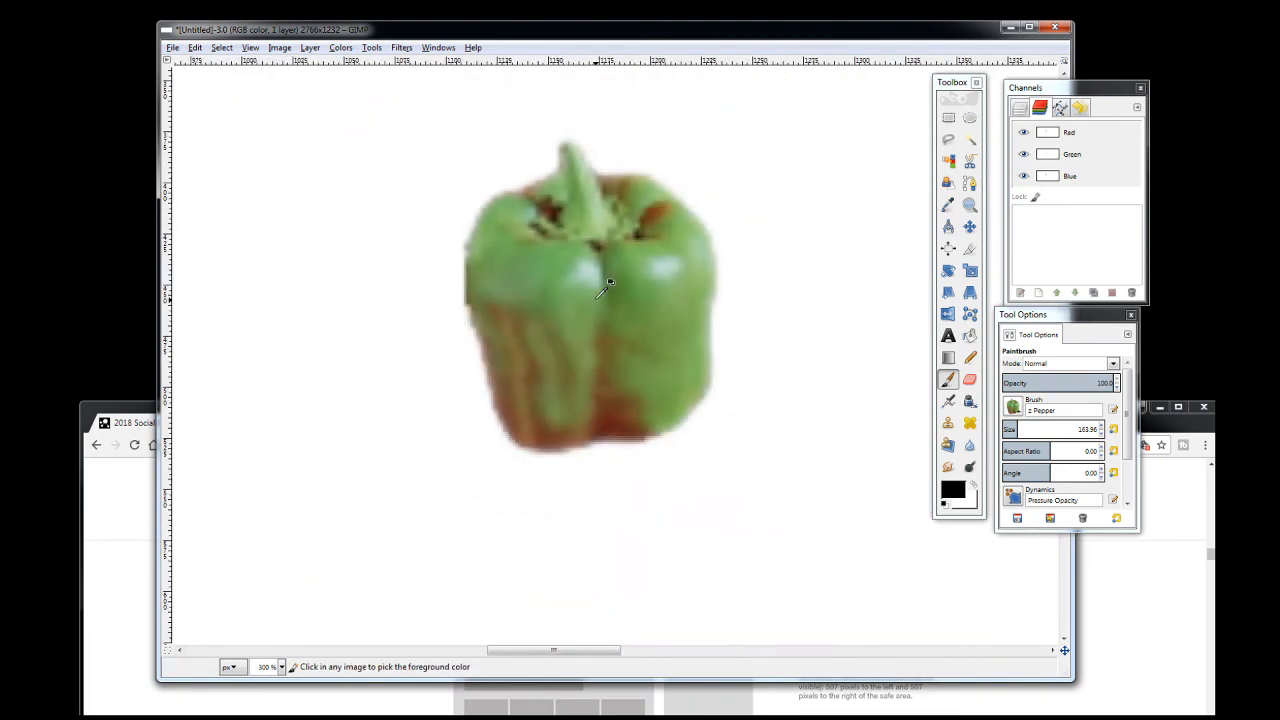
scroll(605, 285, "down", 1, "ctrl")
left_click(356, 295)
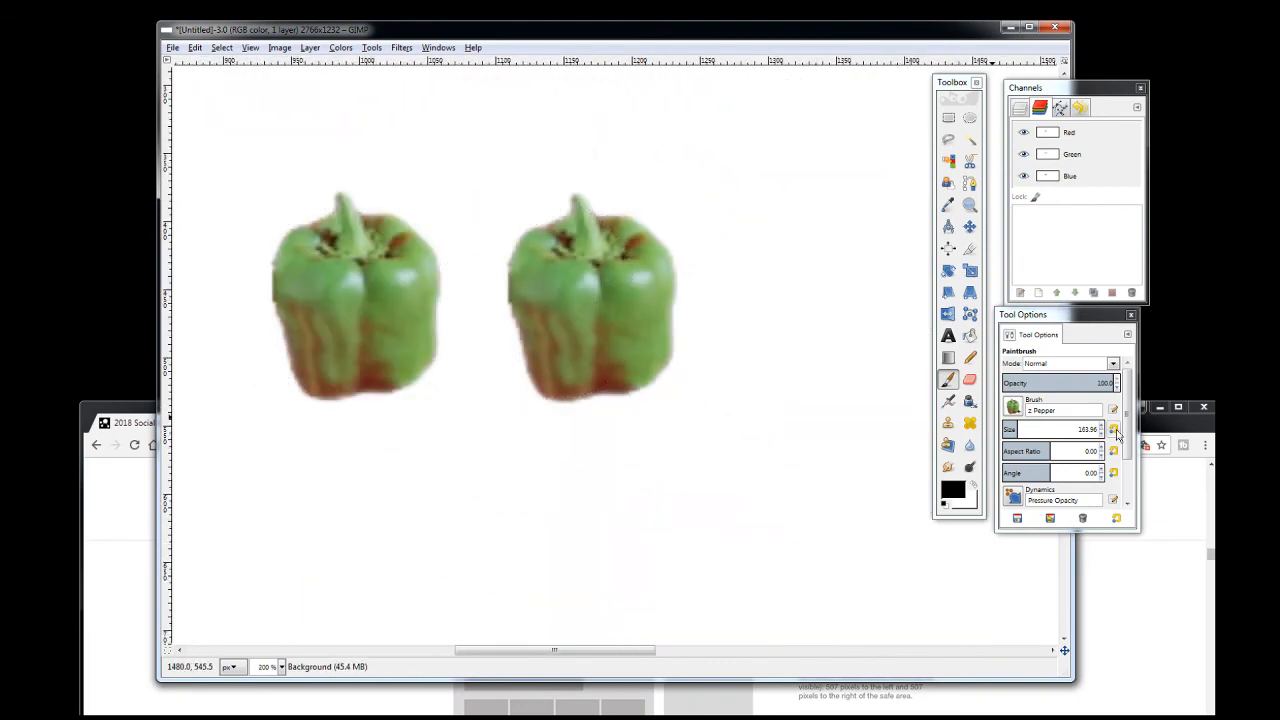
key("ctrl+z")
key("ctrl+z")
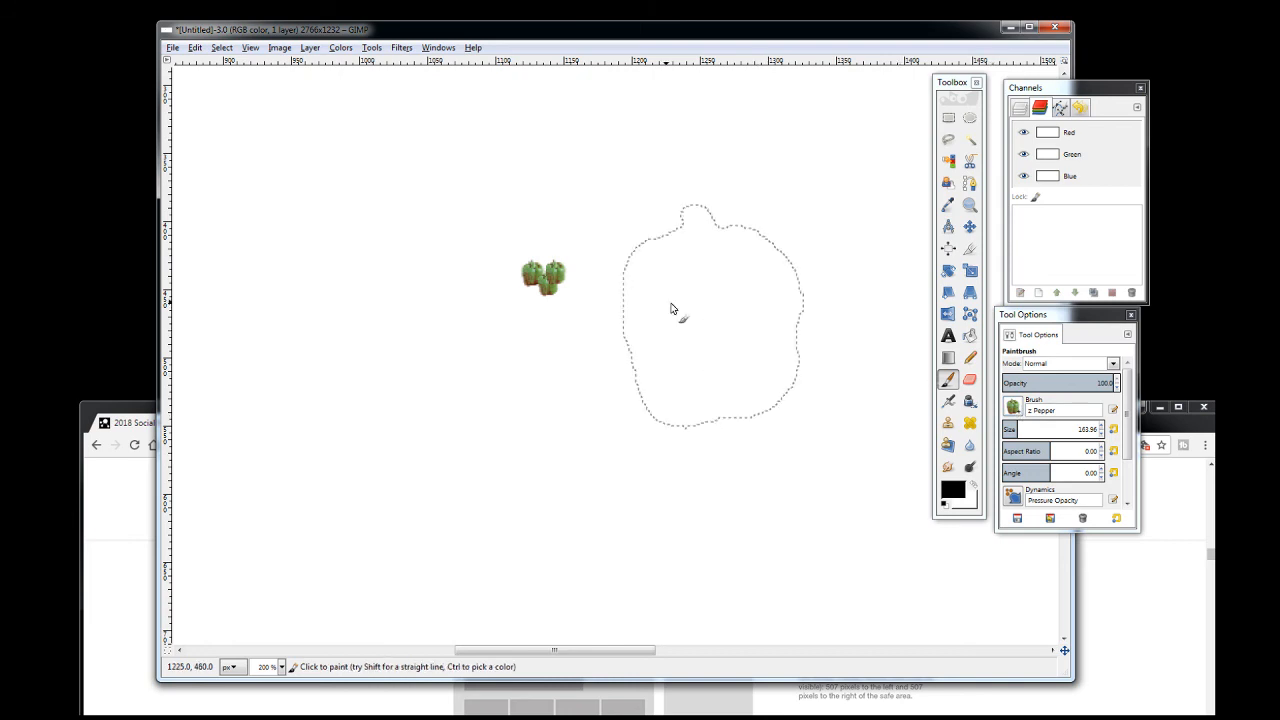
Stamp a large pepper at full opacity beside the small ones, and a faded one on their other side at opacity 53
left_click(740, 312)
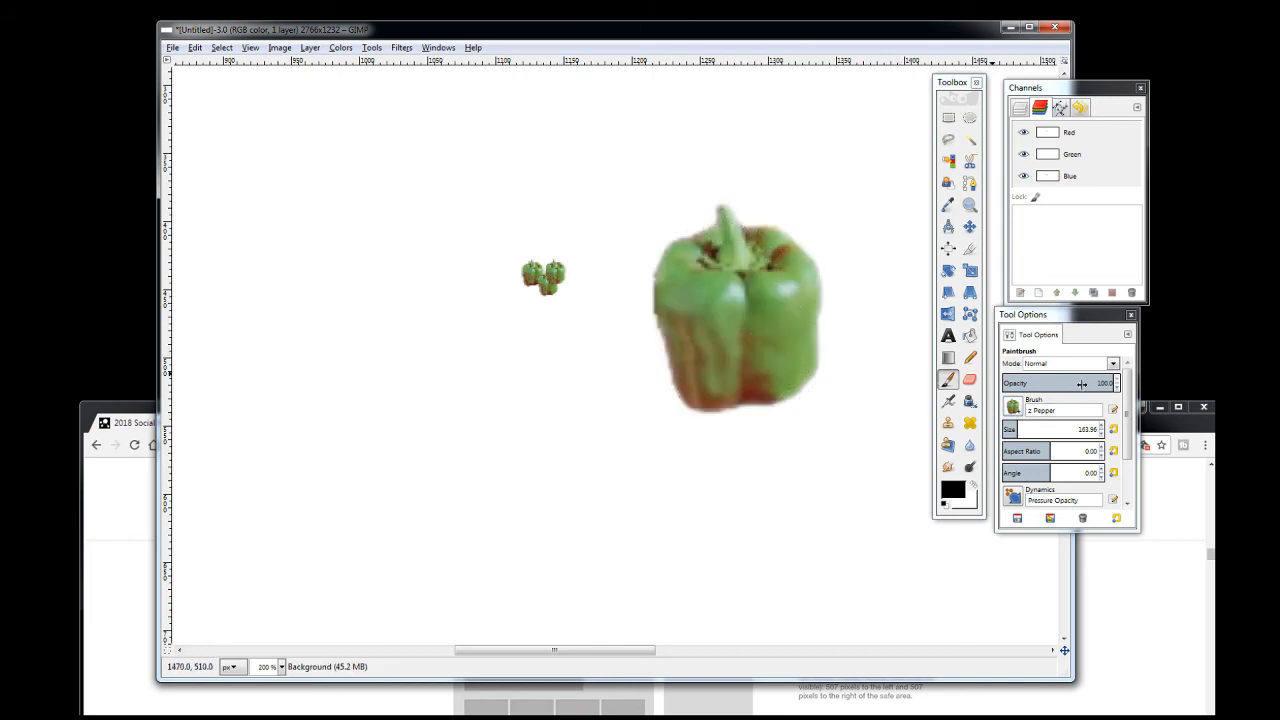
left_click(1061, 384)
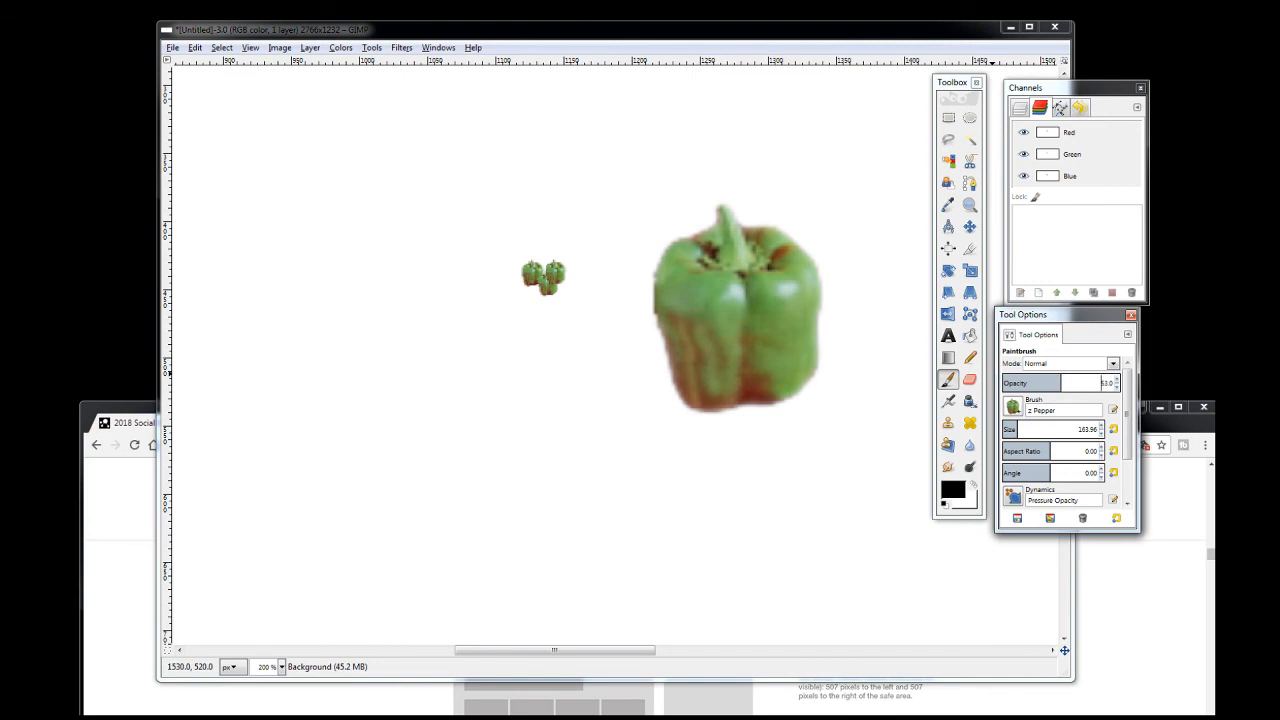
left_click(411, 350)
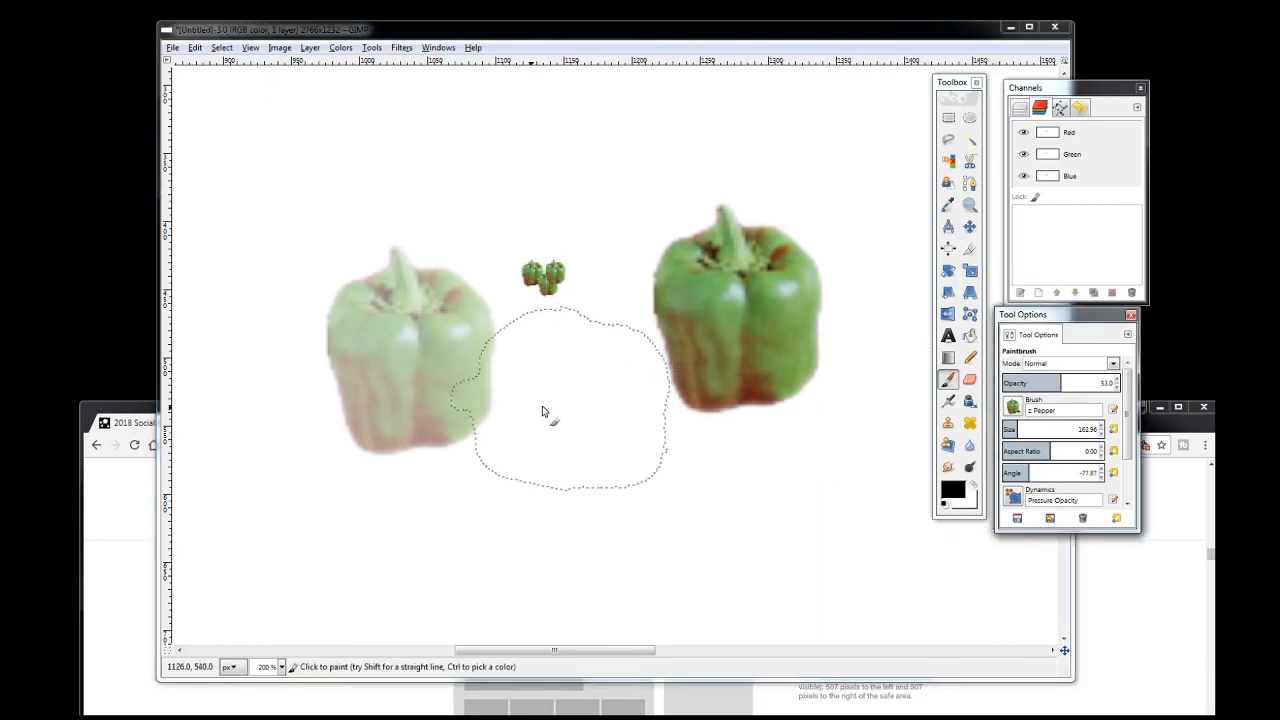
Stamp three faded peppers above and below the small ones with the brush size at 162.96 and the angle at -77.87
left_click(588, 484)
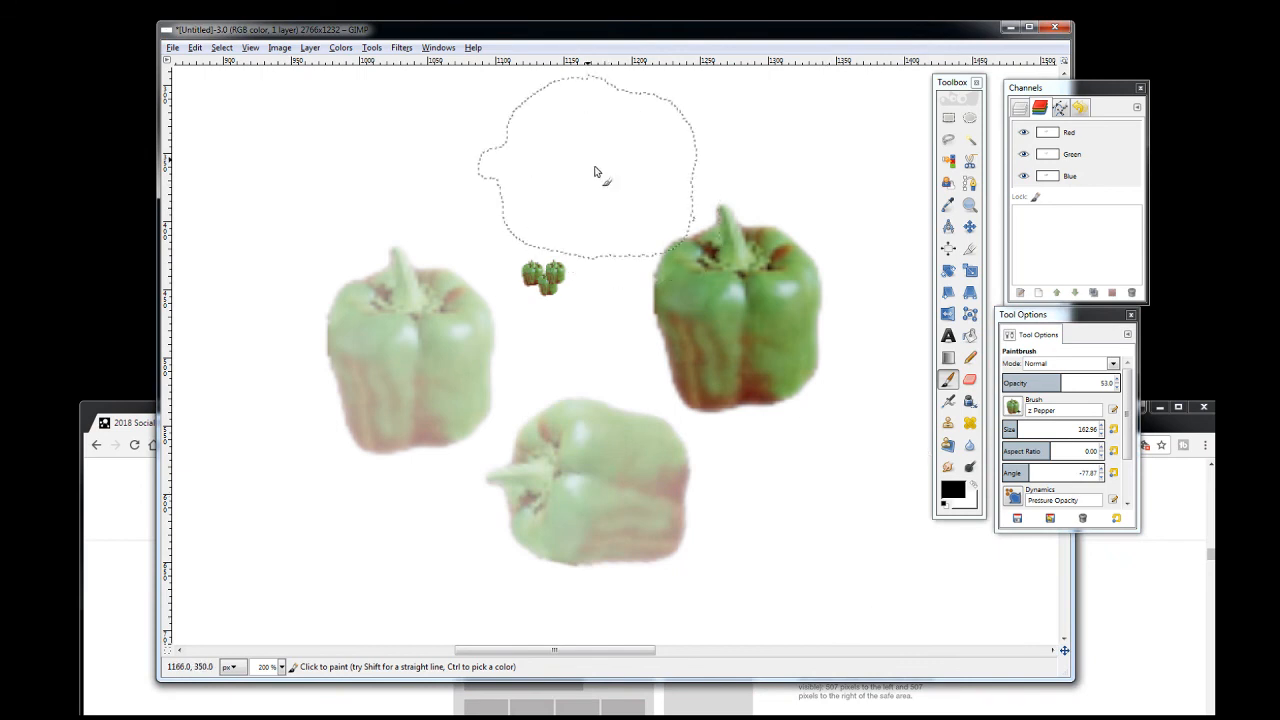
left_click(590, 158)
left_click(435, 173)
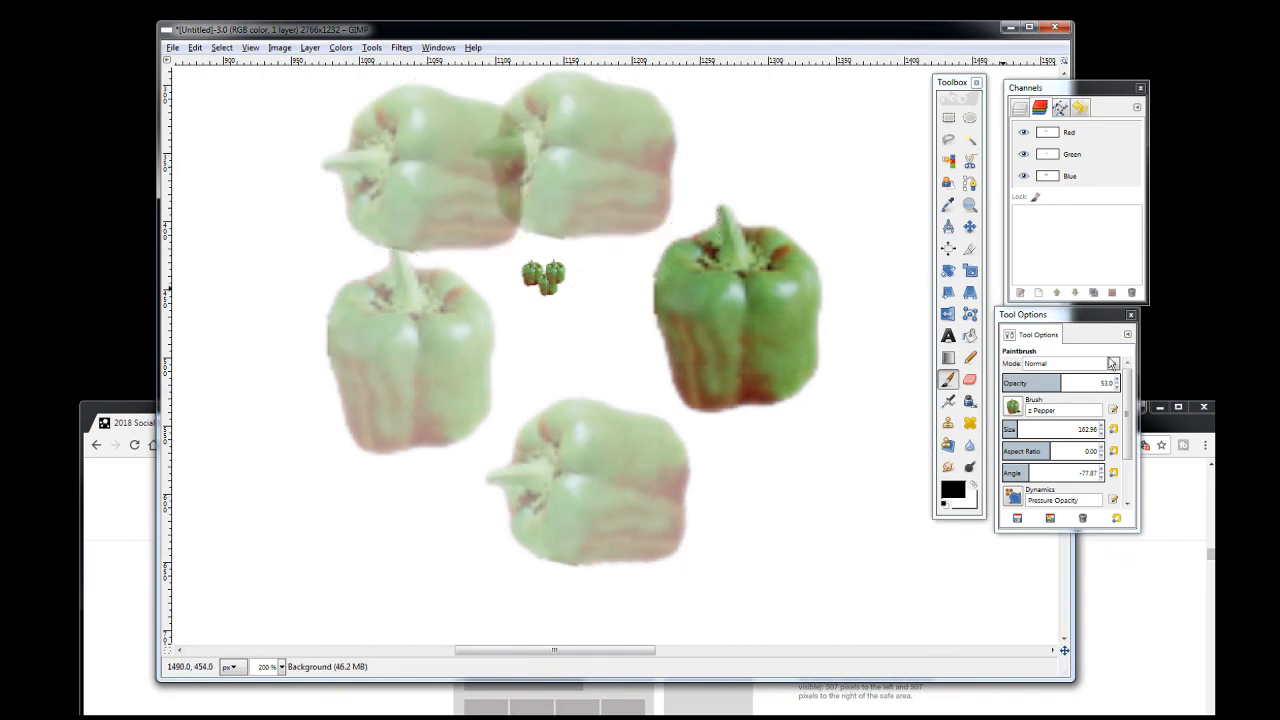
Set the brush opacity to 100 and stamp two rotated peppers, one above and one below the upright opaque one
left_click(1105, 383)
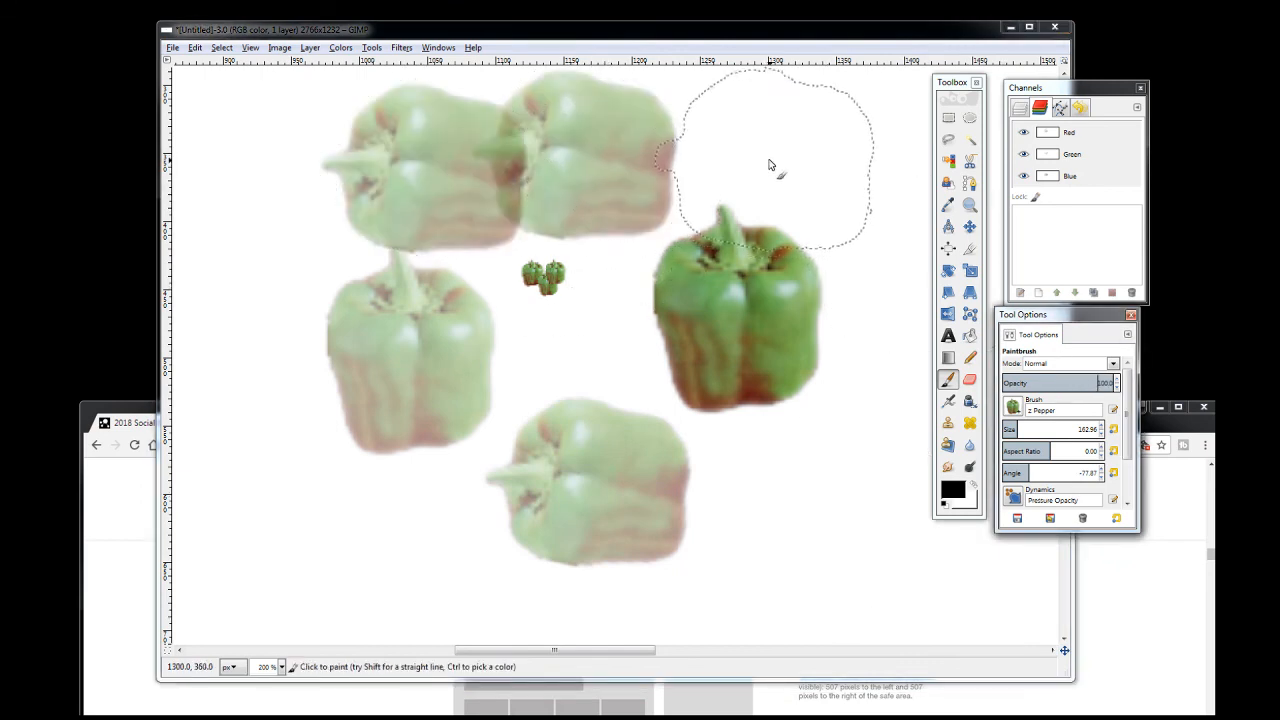
left_click(813, 173)
left_click(833, 478)
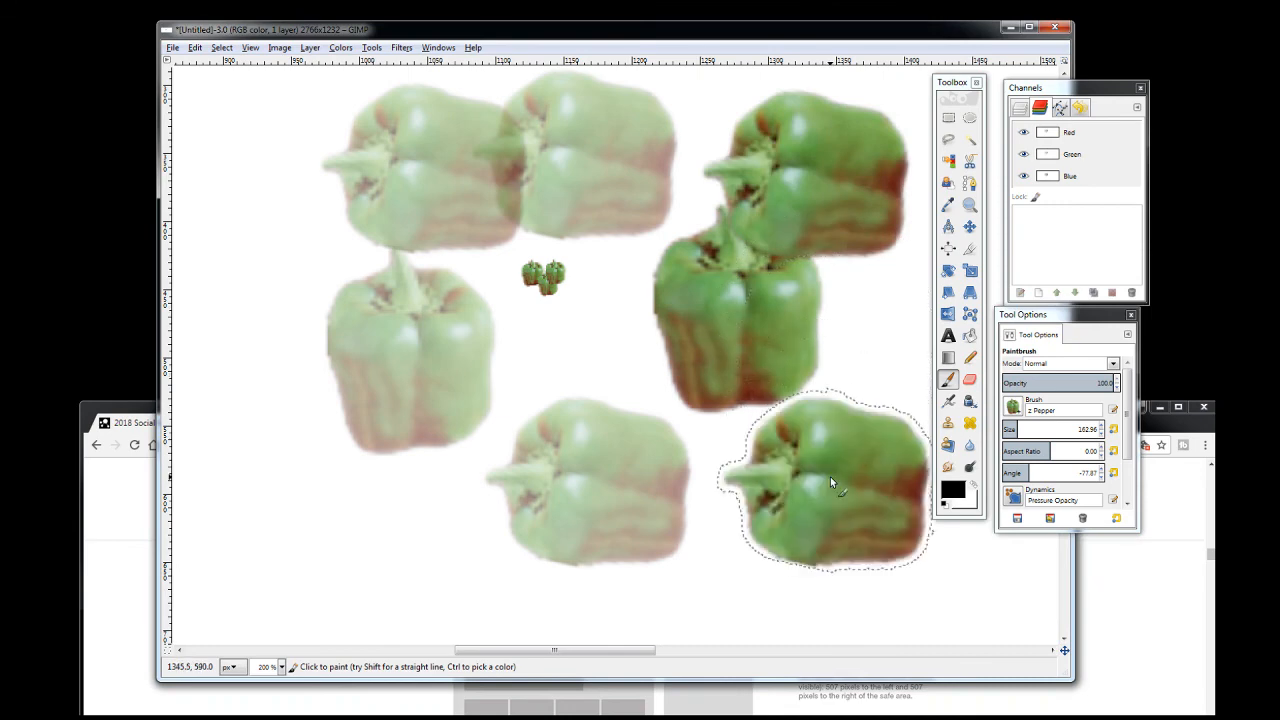
Draw a text box about 290 × 180 px across the middle of the peppers with the Text tool
left_click(948, 335)
left_click_drag(321, 222, 658, 370)
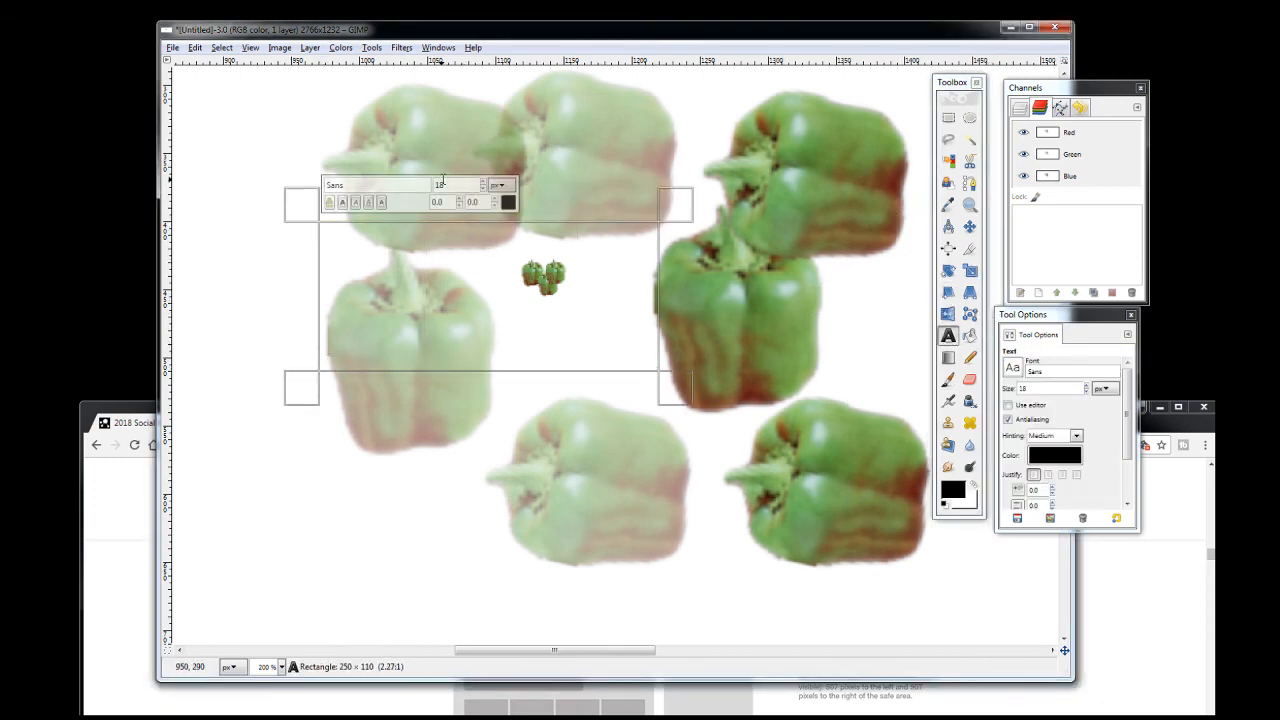
left_click(715, 223)
left_click_drag(442, 236, 838, 482)
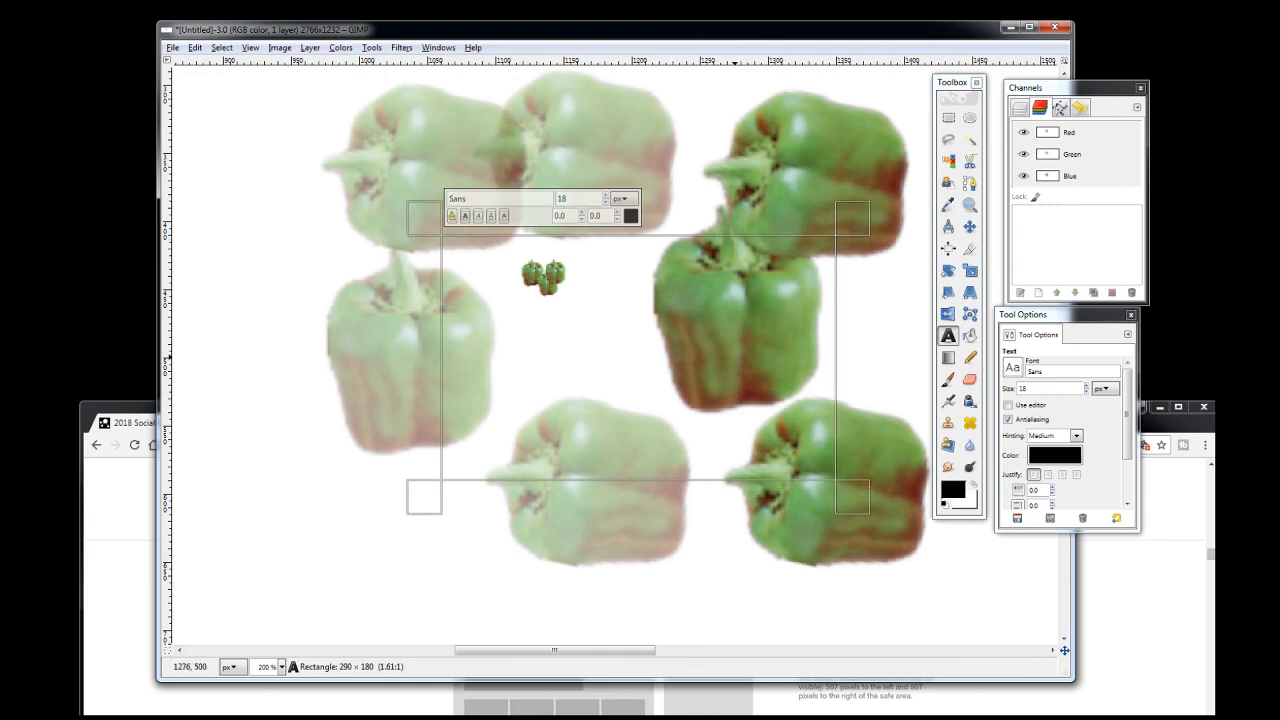
Set the text size to 150 px and the font to Segoe Script
left_click(1058, 352)
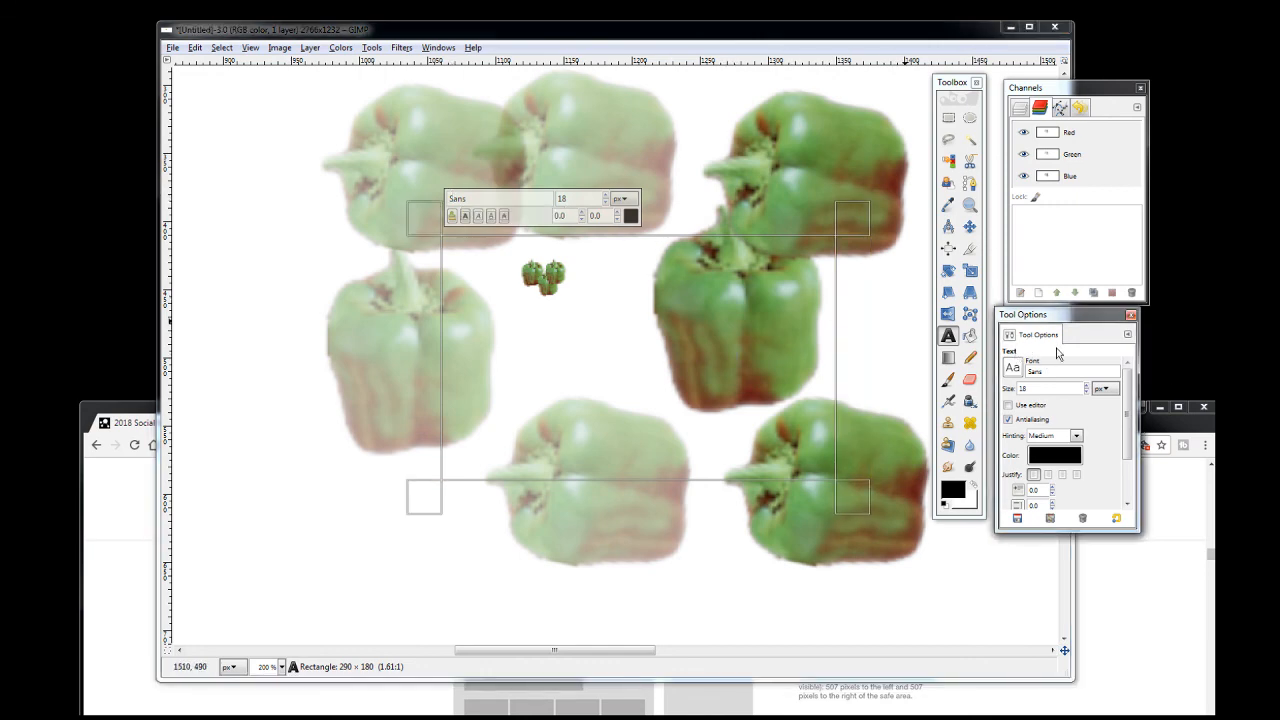
left_click_drag(1048, 386, 1004, 381)
type("150")
left_click(1012, 368)
scroll(1034, 500, "down", 5)
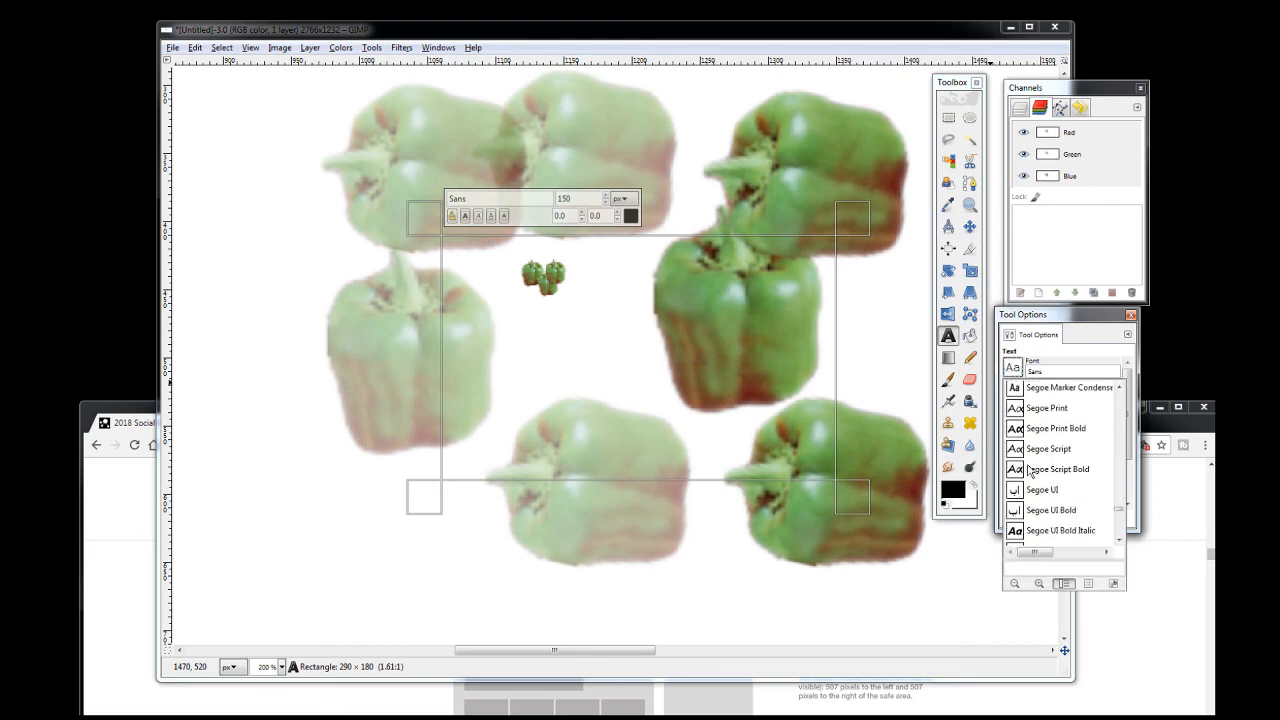
left_click(1024, 455)
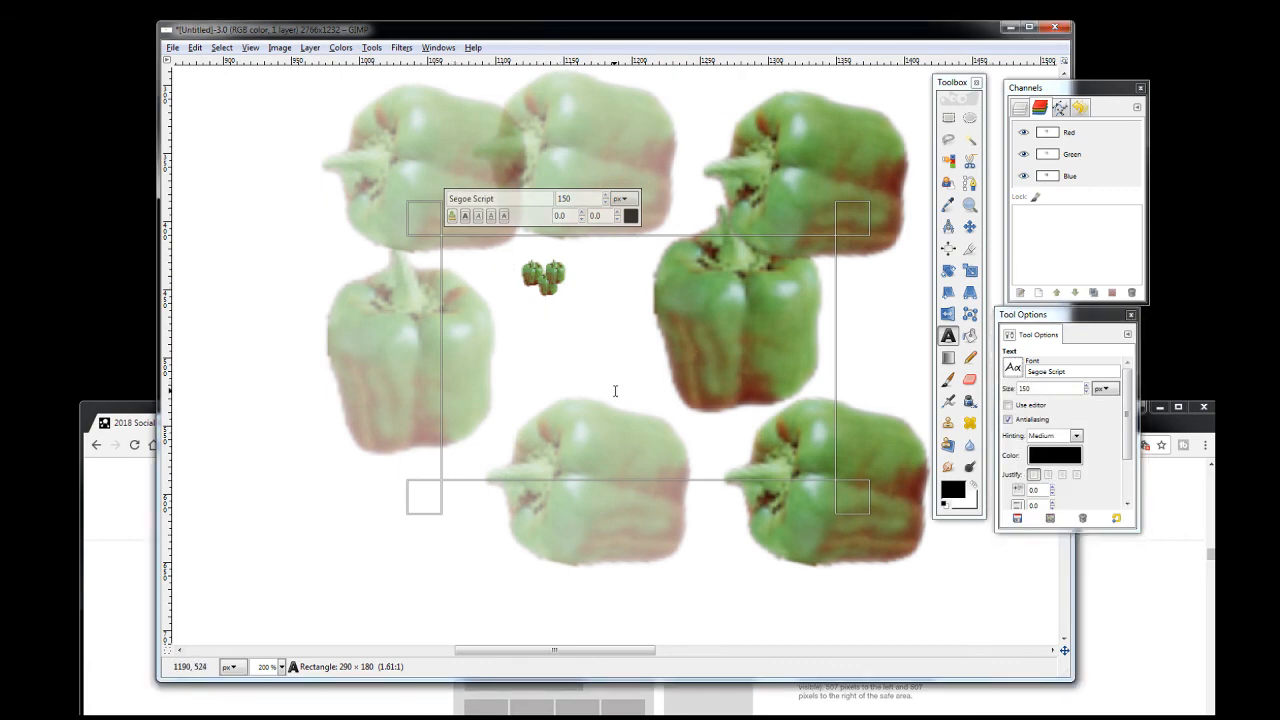
Enter the word "this" and enlarge the text box to about 440 × 205 px
type("thi")
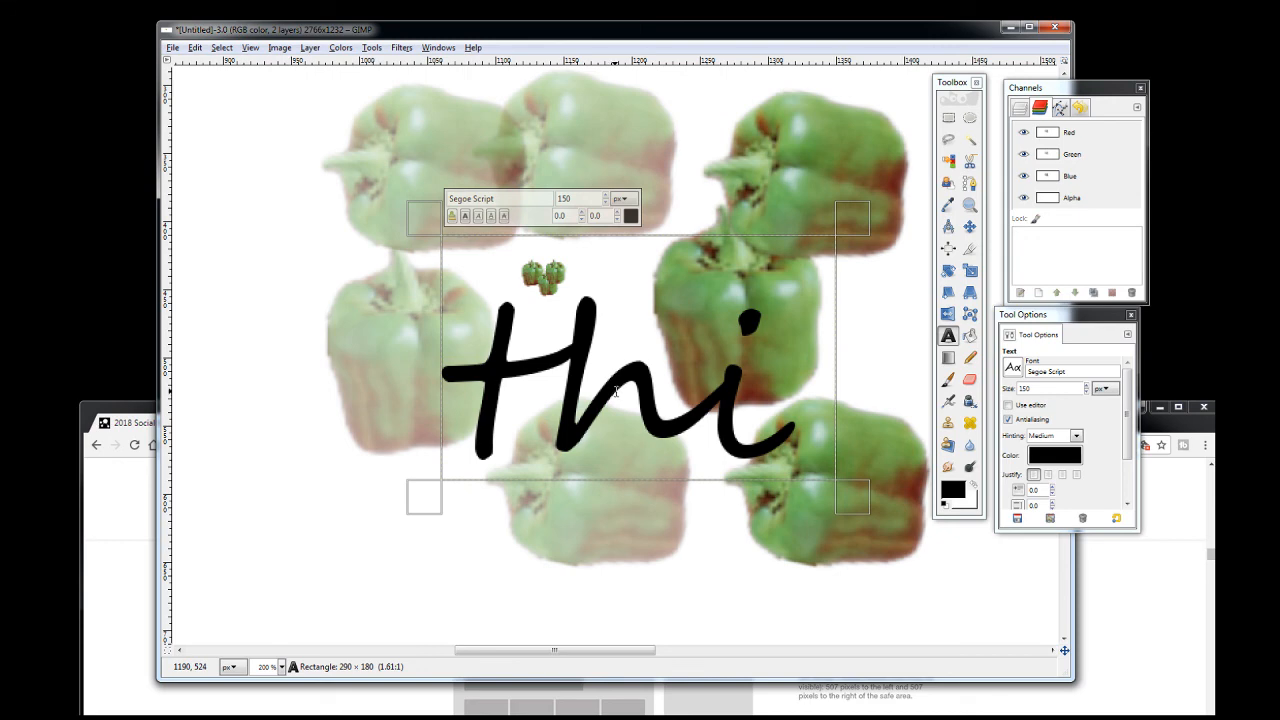
left_click_drag(429, 491, 230, 539)
type("s")
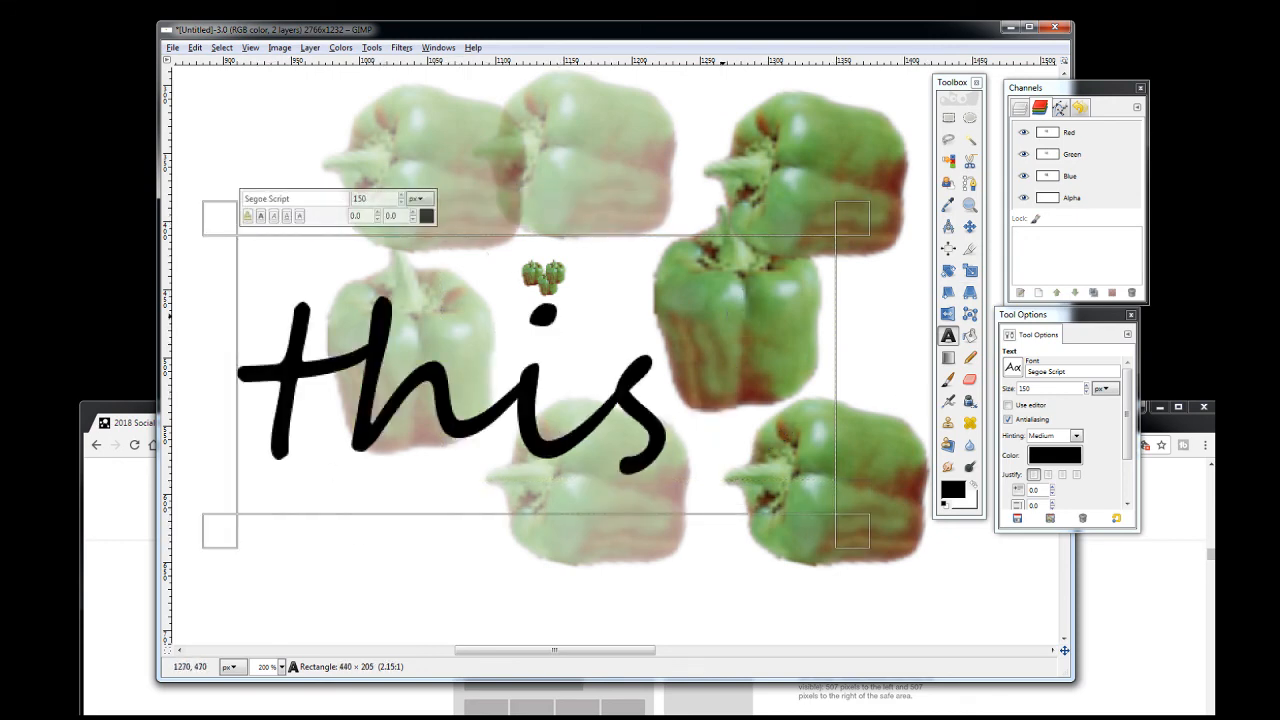
Extend the text to "this is a etest" and enlarge its box to about 1570 × 390 px
scroll(688, 345, "down", 3)
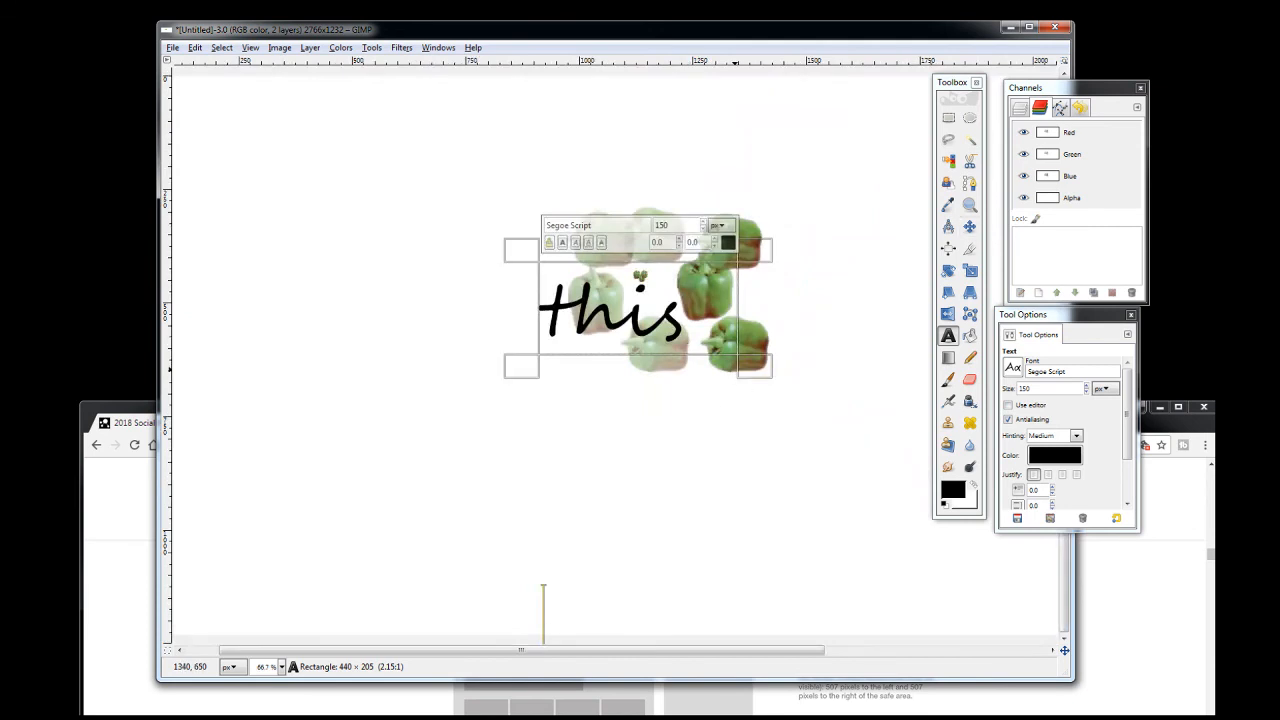
left_click_drag(770, 375, 990, 412)
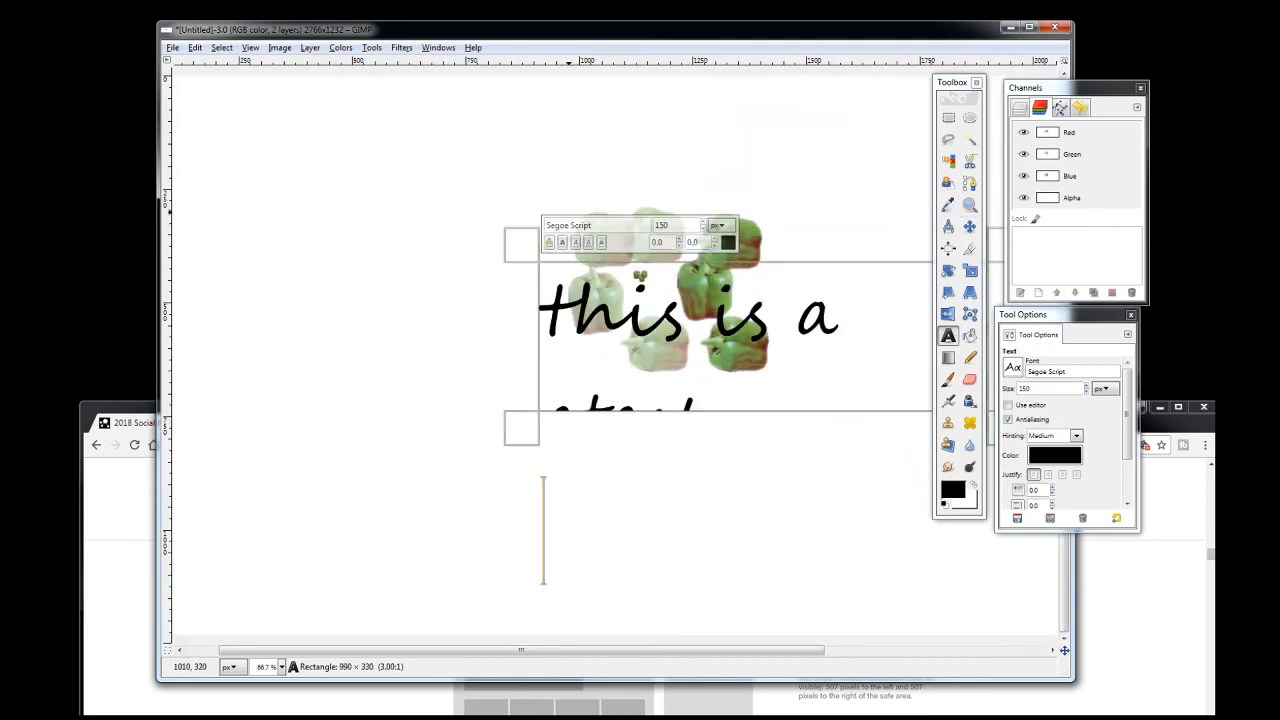
left_click_drag(522, 252, 260, 216)
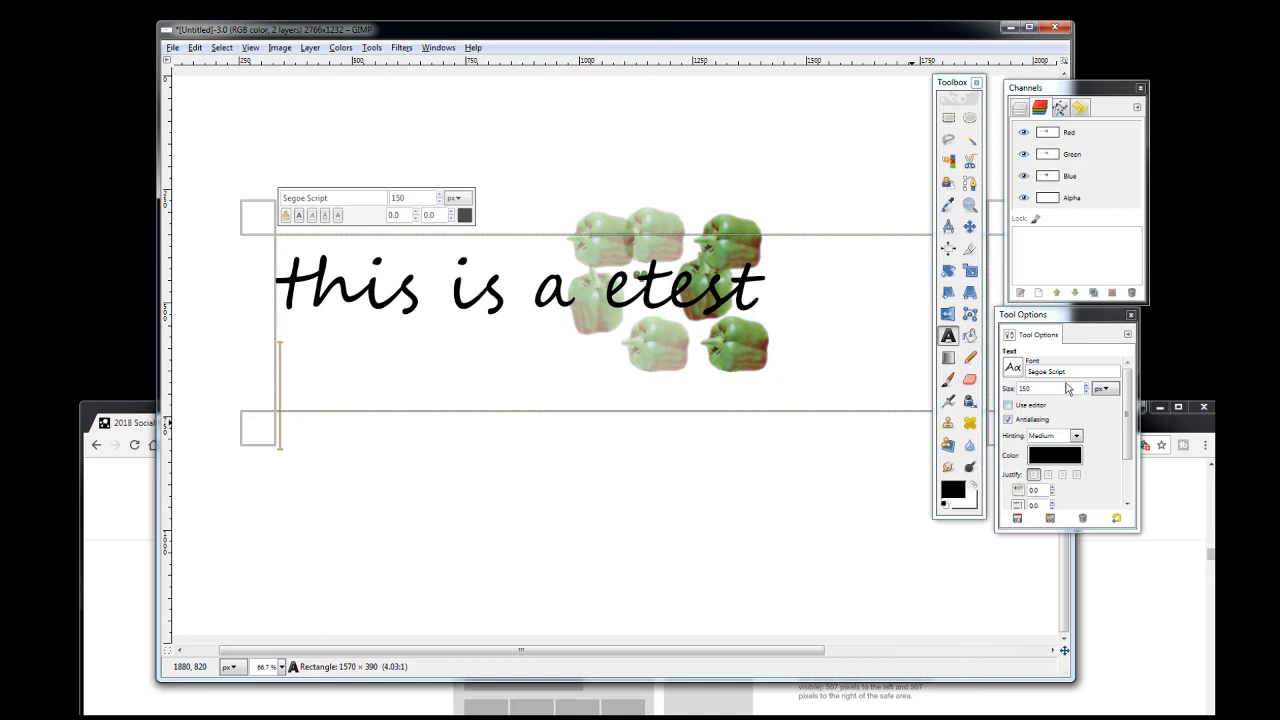
scroll(1061, 410, "down", 2)
scroll(1058, 418, "up", 2)
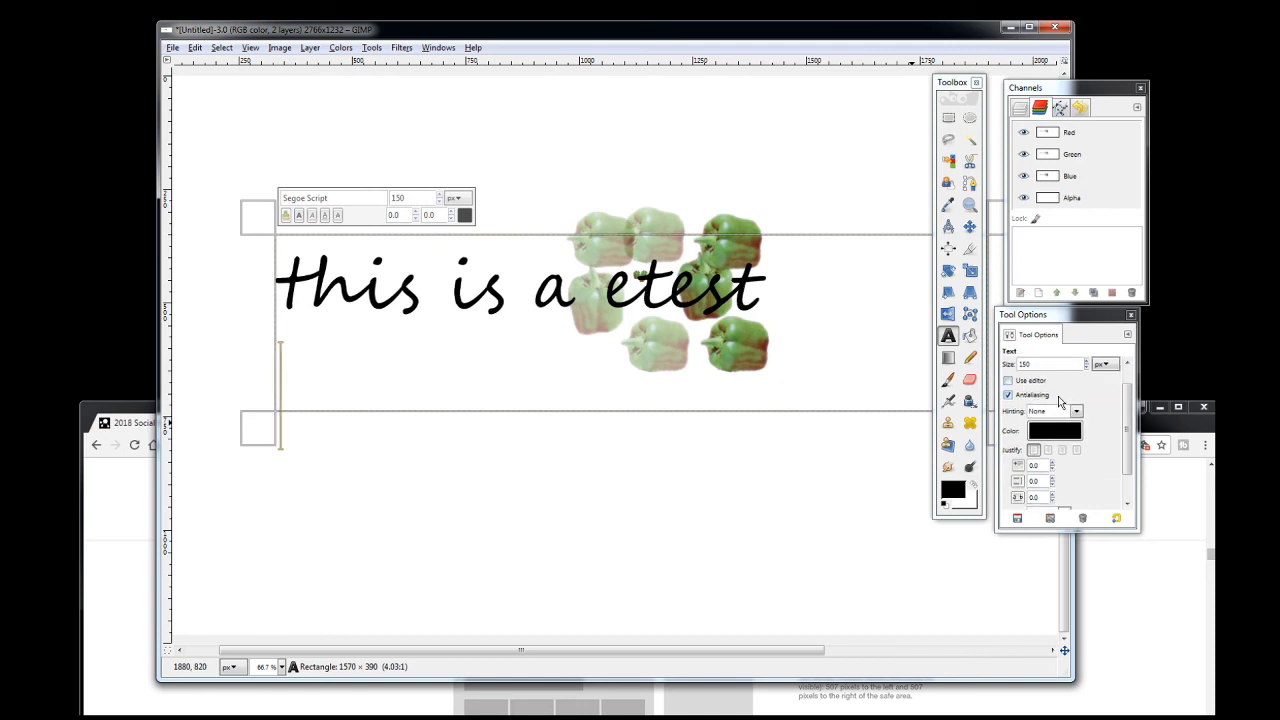
left_click(462, 82)
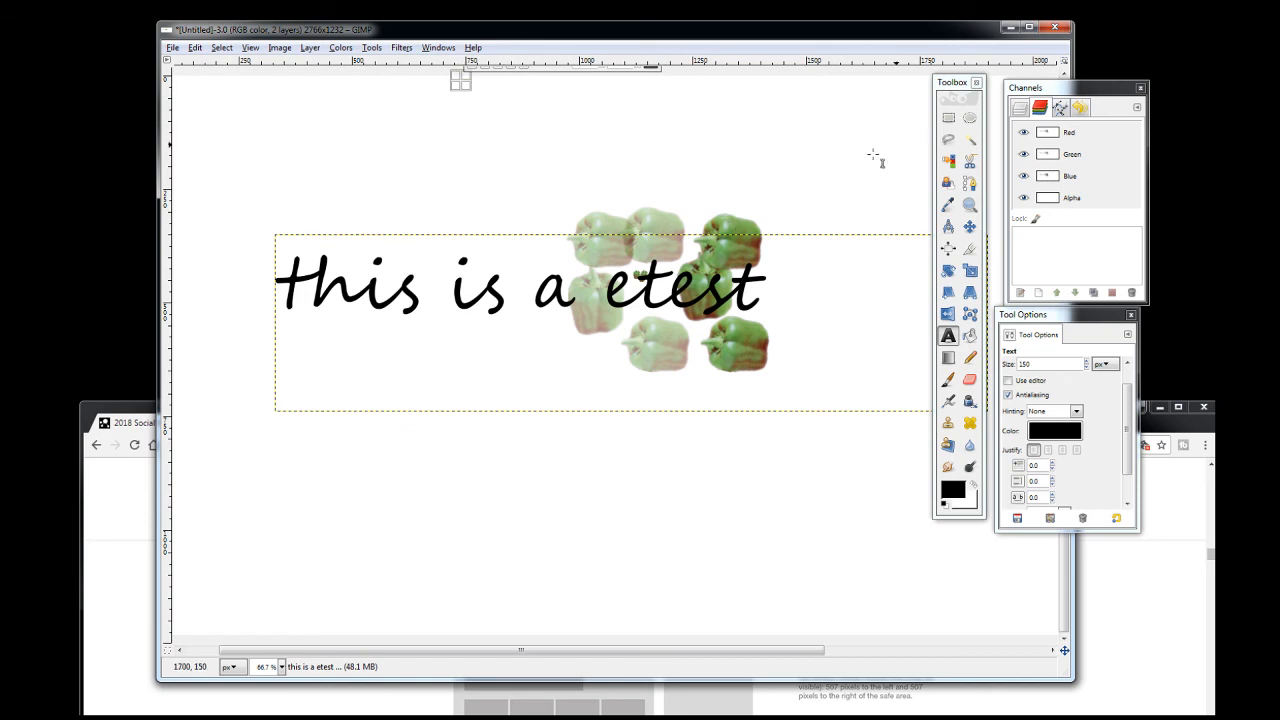
left_click(401, 48)
mouse_move(373, 50)
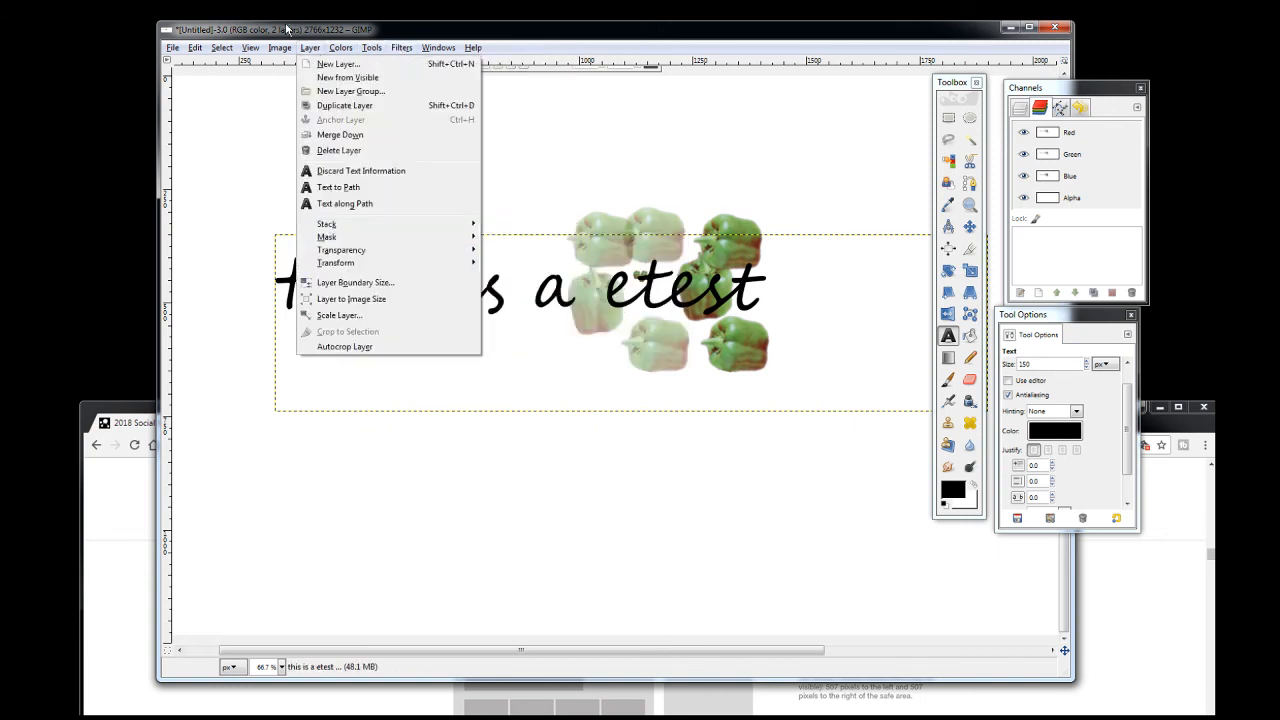
mouse_move(371, 47)
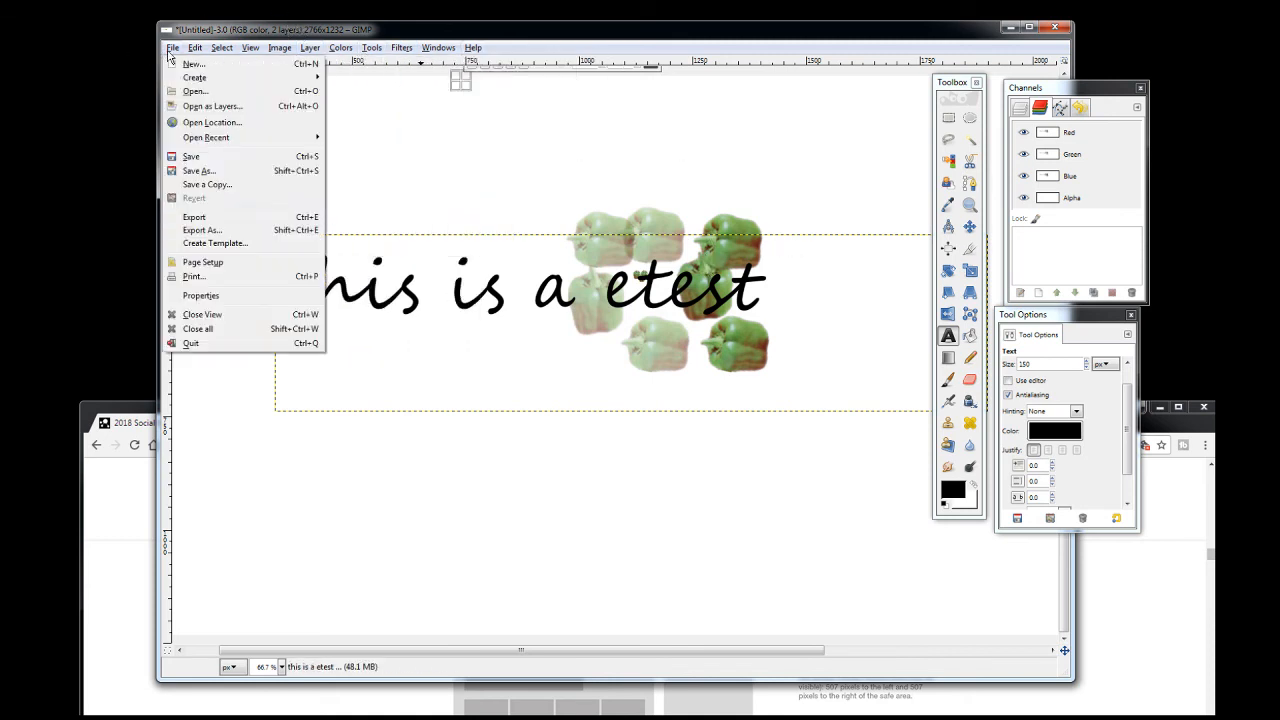
mouse_move(246, 50)
mouse_move(473, 47)
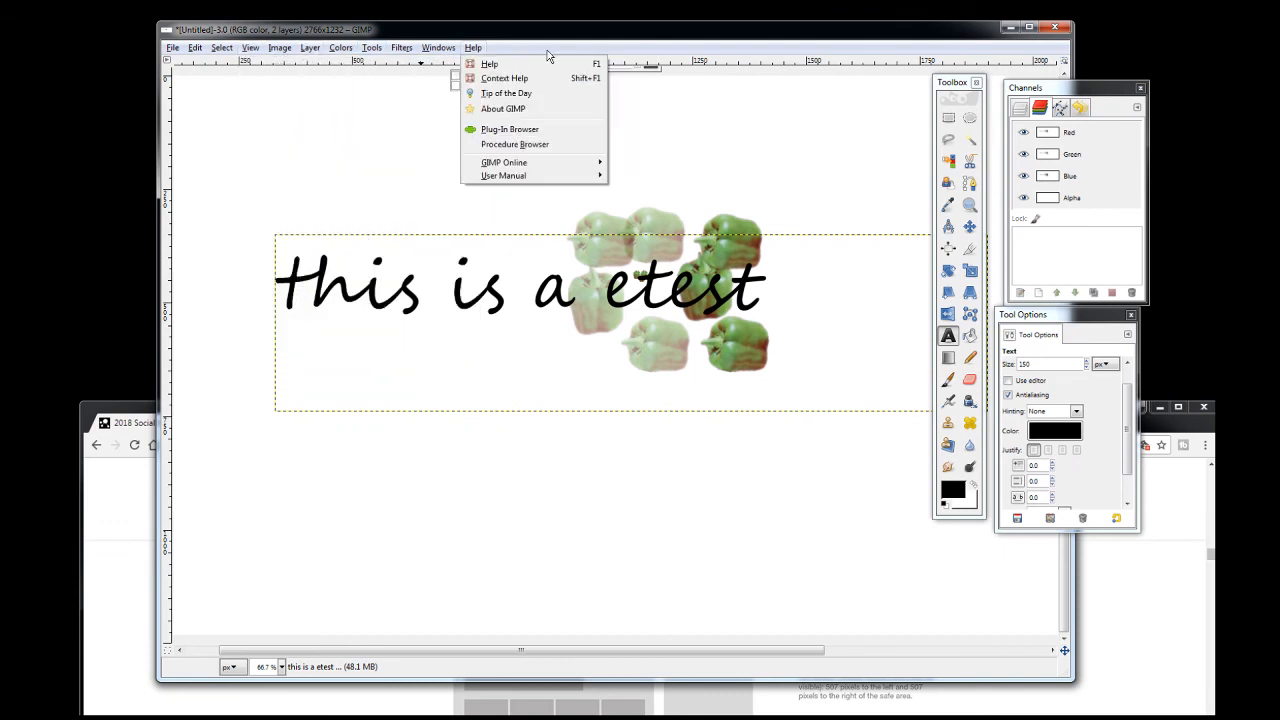
left_click(597, 288)
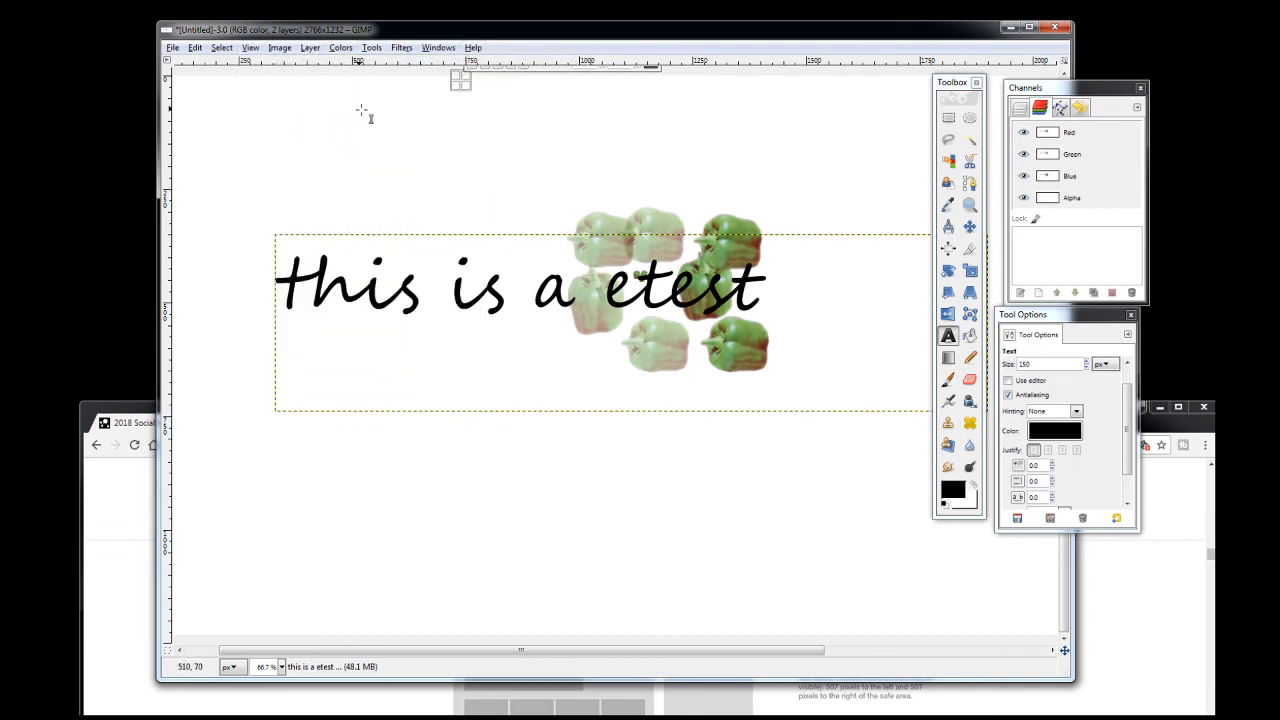
Create a text box about 1760 × 360 px below the "this is a etest" line and enter the text "this" in it
left_click_drag(280, 112, 1062, 568)
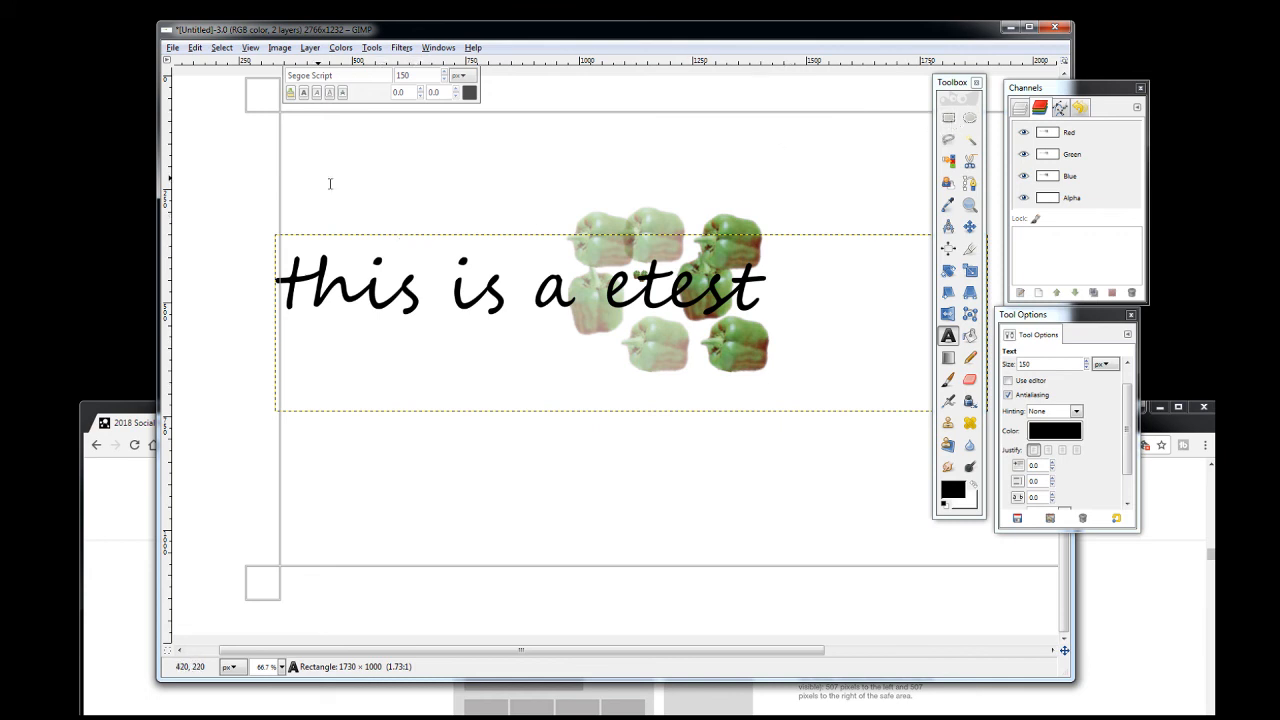
left_click_drag(265, 92, 254, 369)
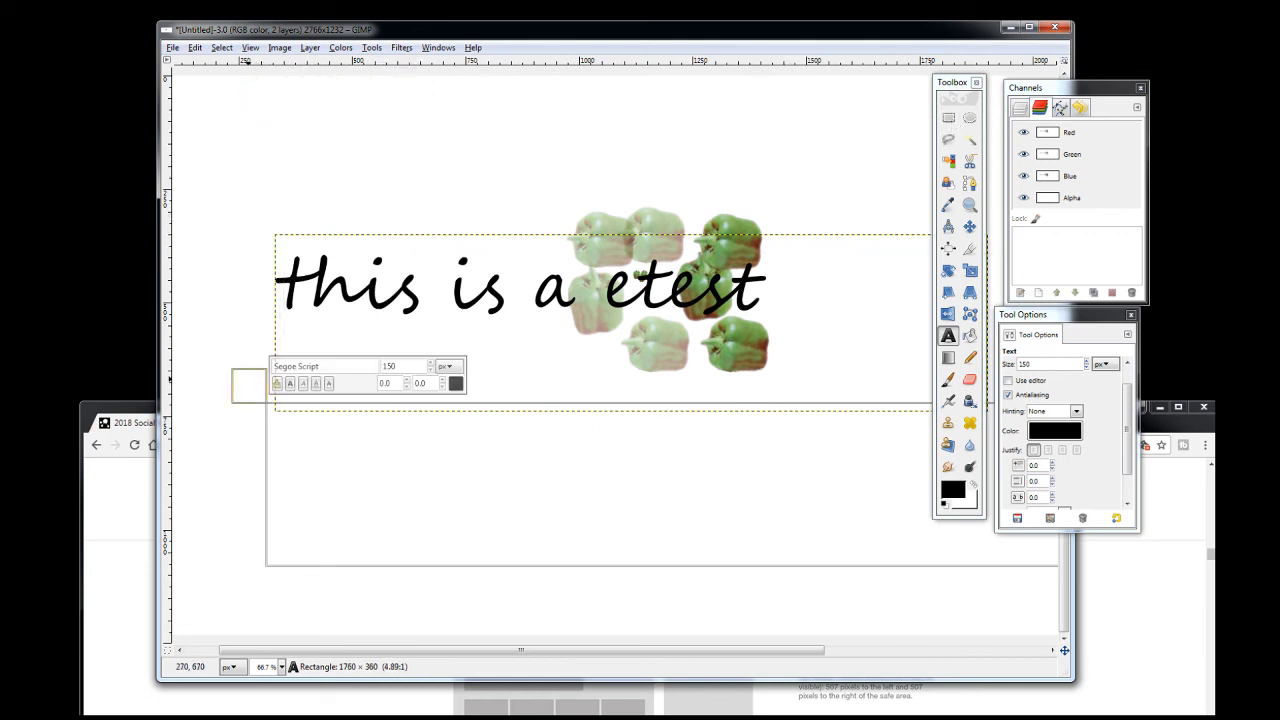
left_click(323, 454)
type("tis")
key("BackSpace")
key("BackSpace")
type("his")
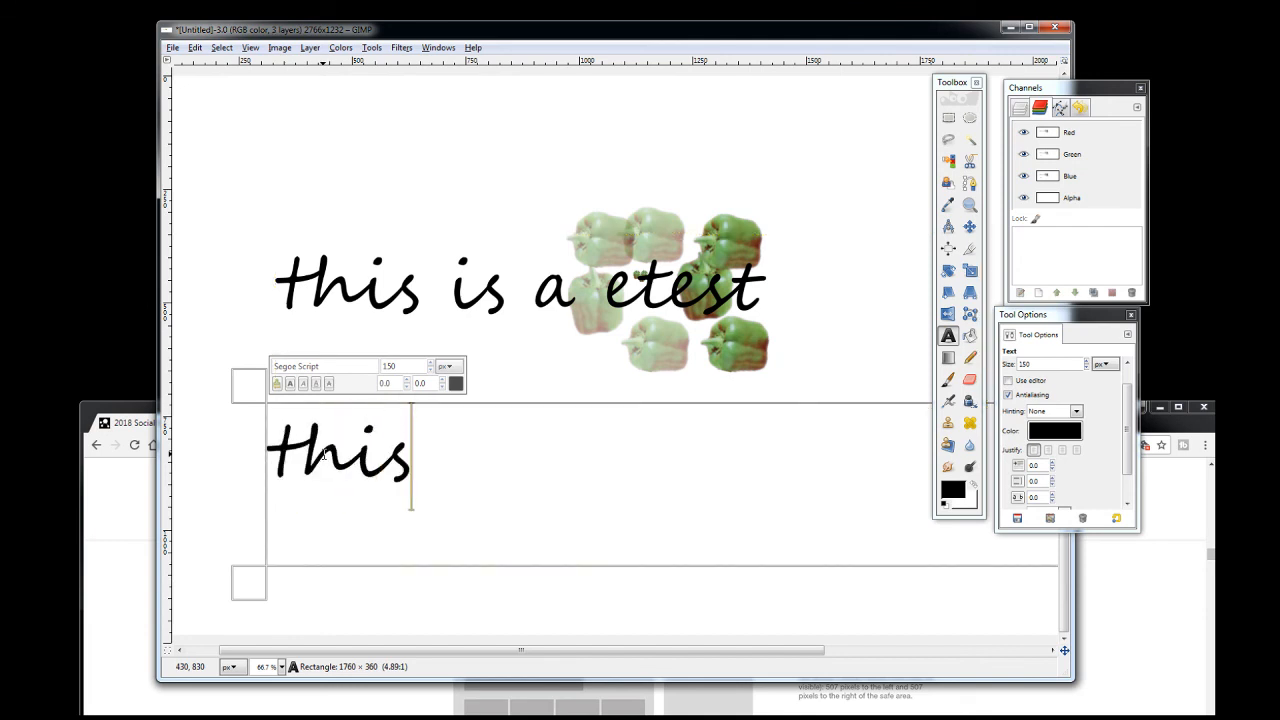
Resize the text box containing "this" to about 1740 × 160 px
left_click(368, 99)
left_click(295, 429)
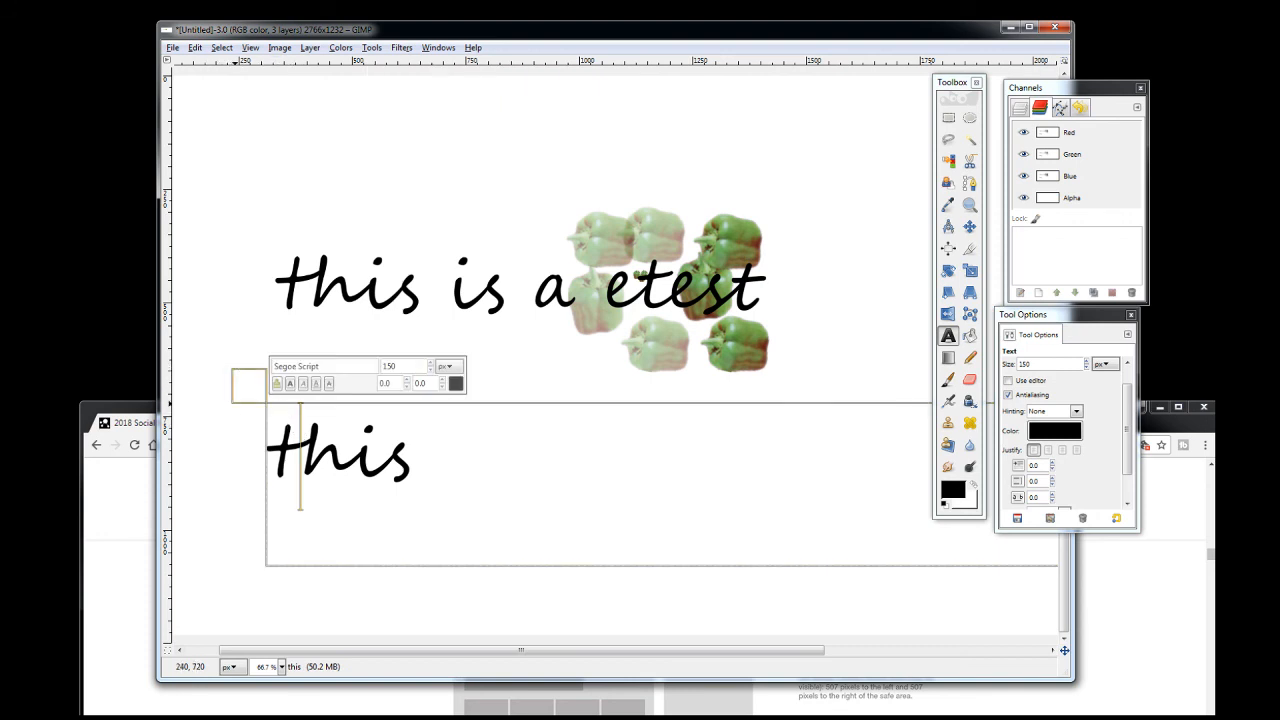
left_click_drag(256, 582, 232, 494)
left_click_drag(228, 394, 260, 400)
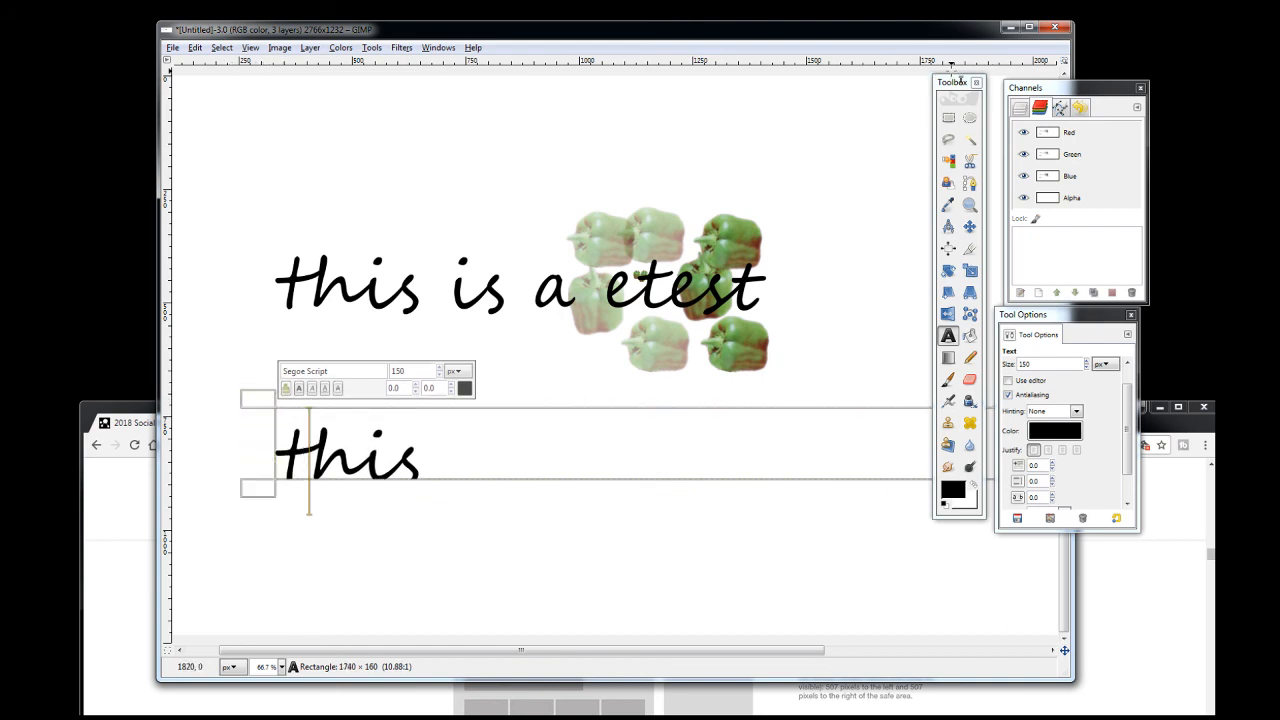
Select the whole text "this" in the lower box and set its font size to 15 px
left_click(360, 457)
triple_click(359, 457)
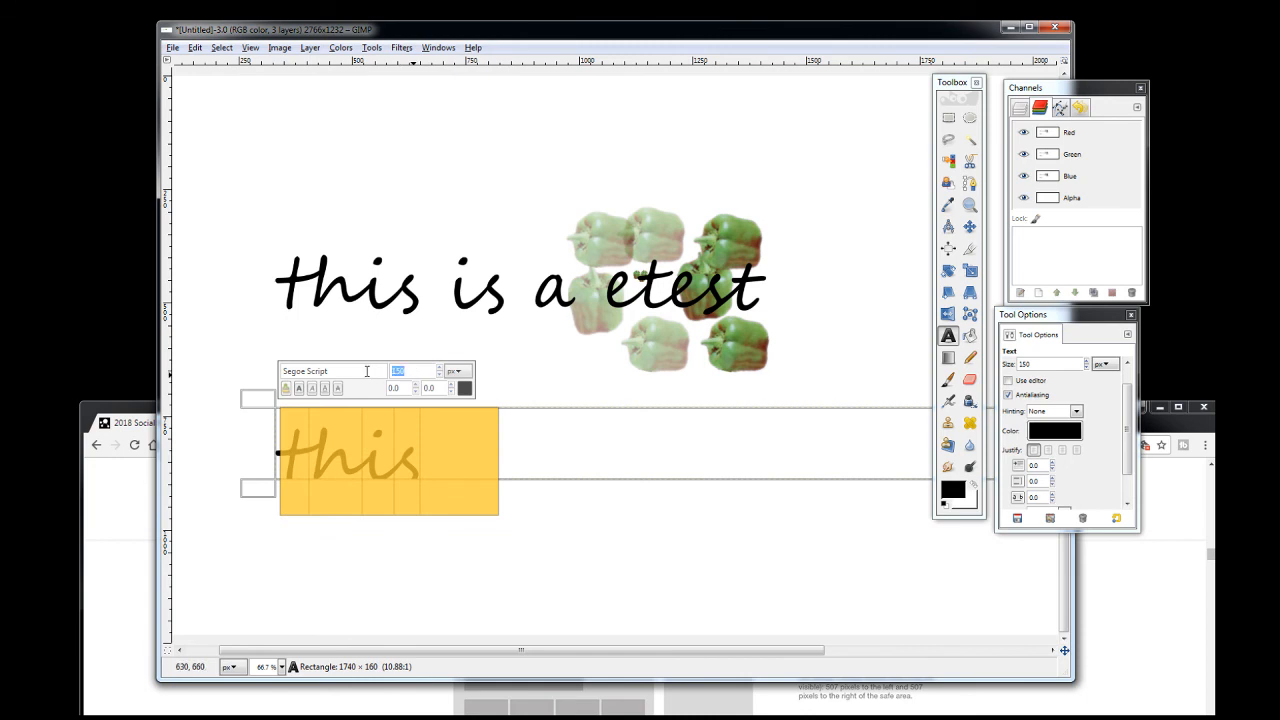
left_click(362, 445)
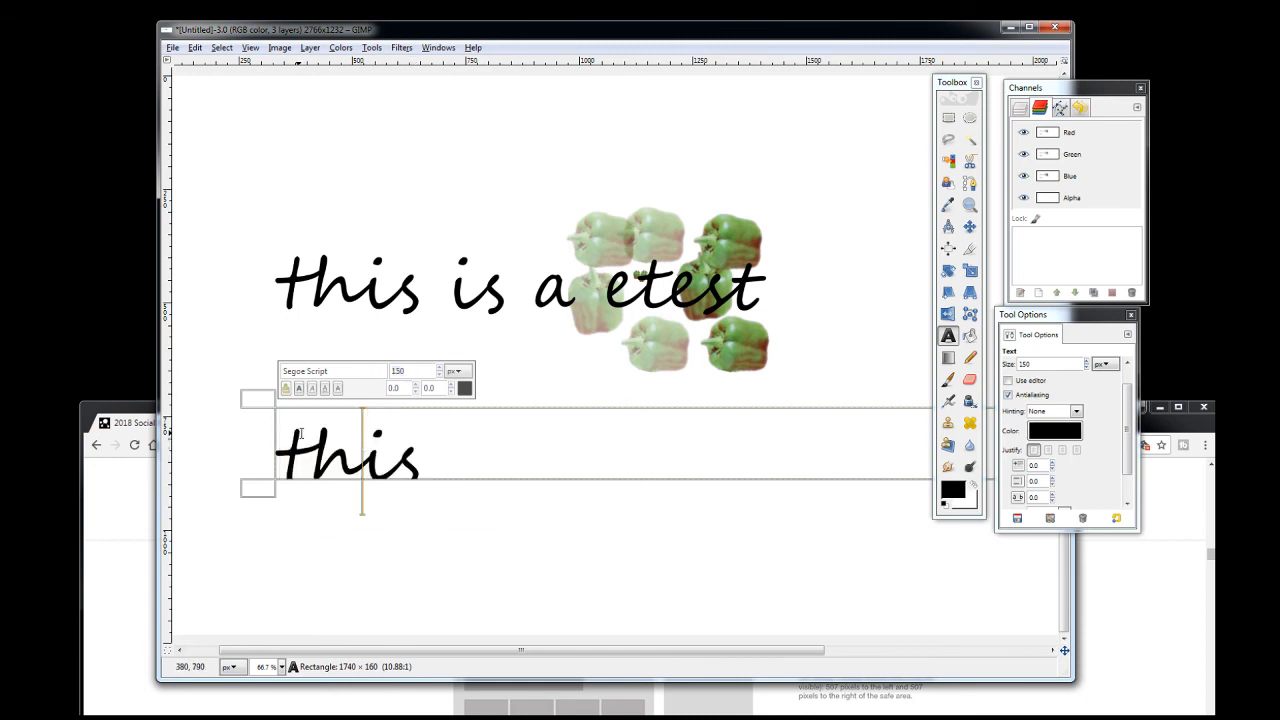
left_click_drag(289, 436, 353, 455)
left_click(353, 455)
double_click(357, 448)
triple_click(357, 449)
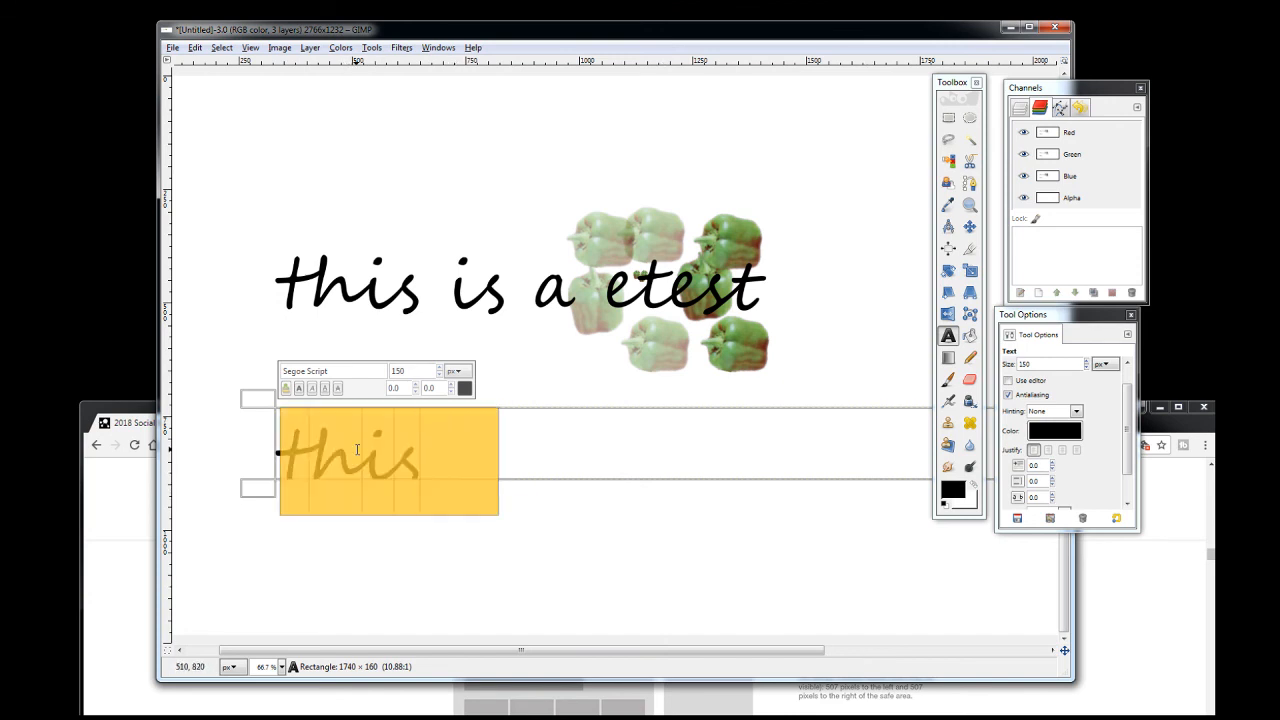
double_click(389, 456)
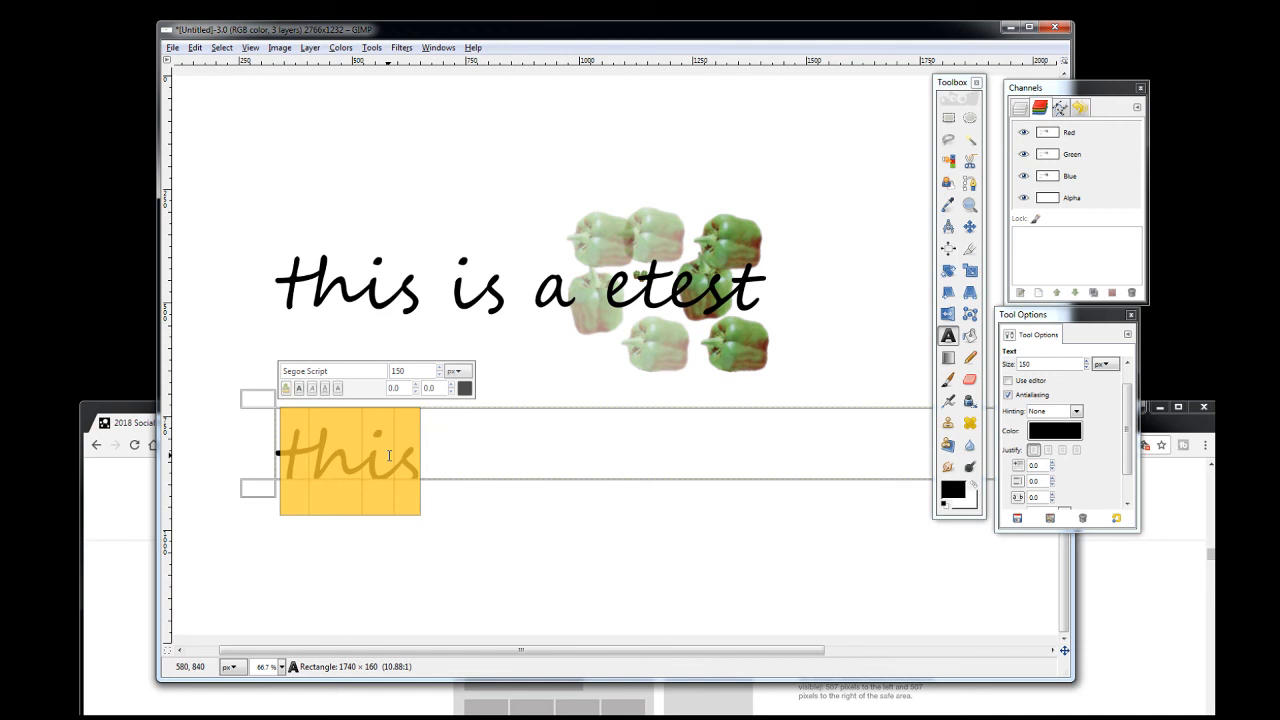
left_click(389, 456)
triple_click(389, 456)
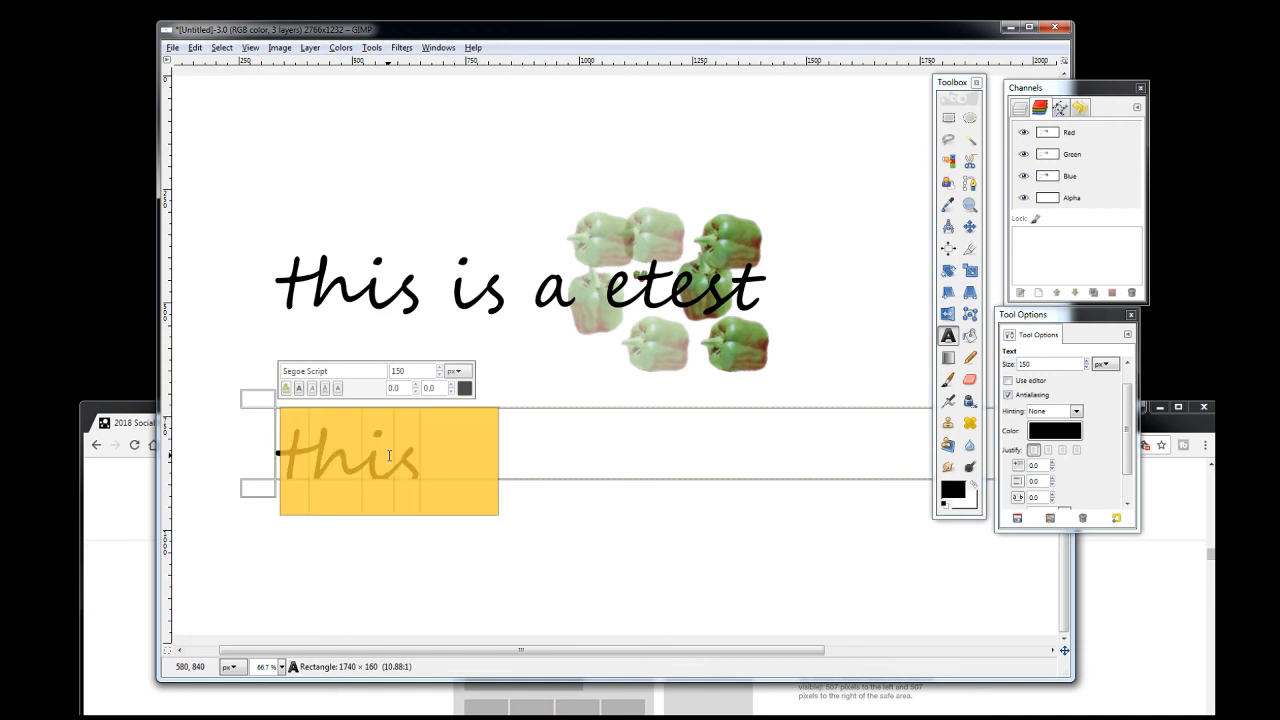
left_click_drag(433, 371, 360, 363)
type("15")
key("Return")
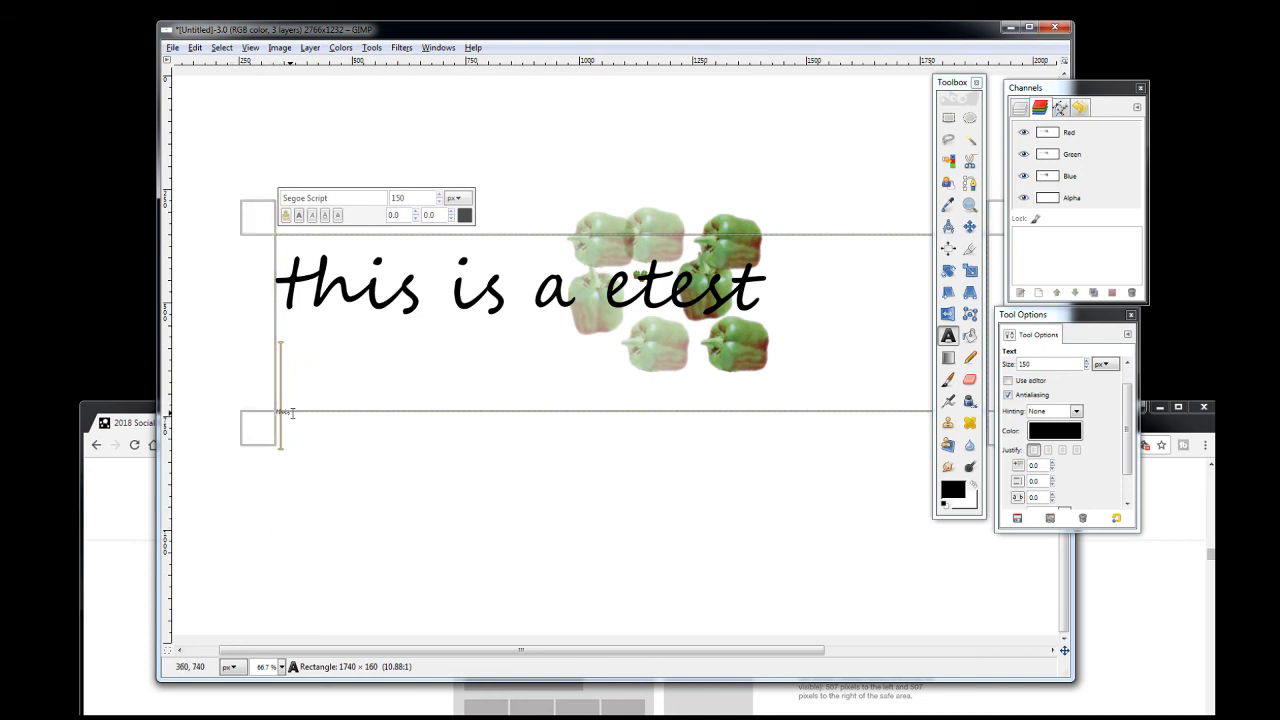
Shrink the "this is a etest" text box to a strip about 1610 × 20 px near the small "this" text
left_click_drag(251, 214, 230, 398)
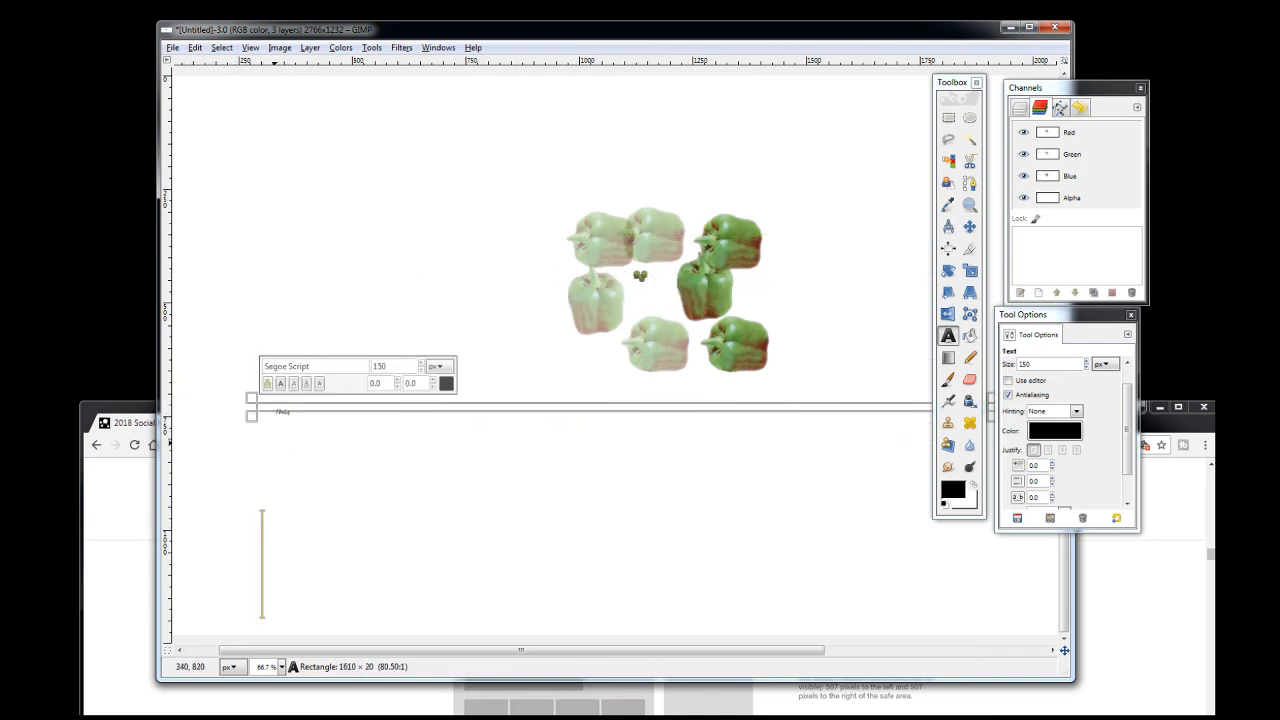
left_click(370, 508)
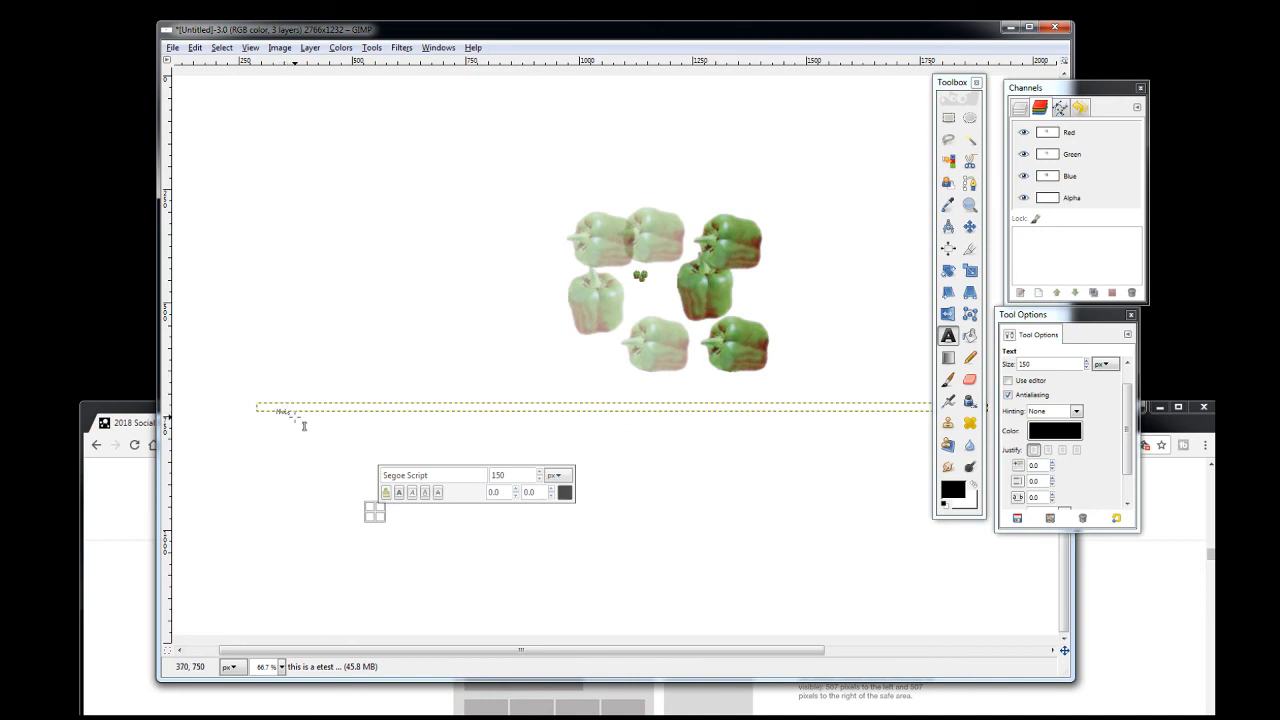
Add a text box about 390 × 146 px above the small "this" text, enter "150" and lower the box's upper edge
scroll(294, 443, "up", 4)
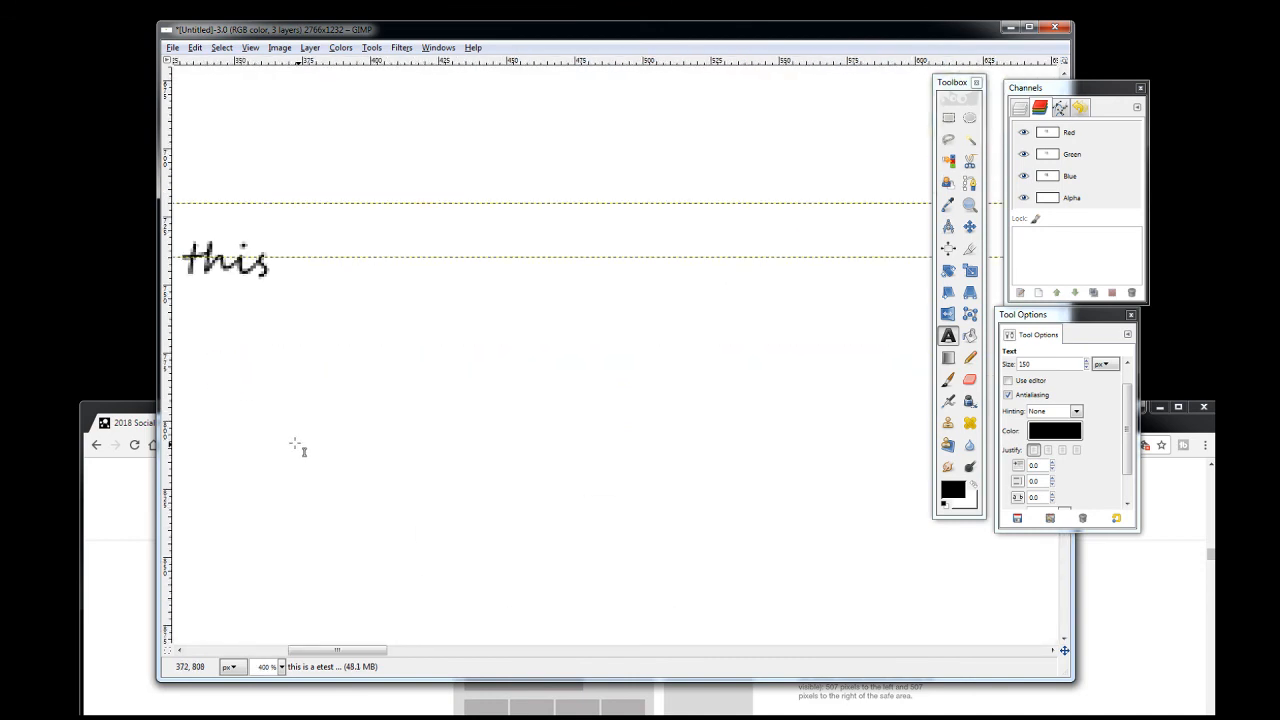
scroll(294, 447, "down", 1)
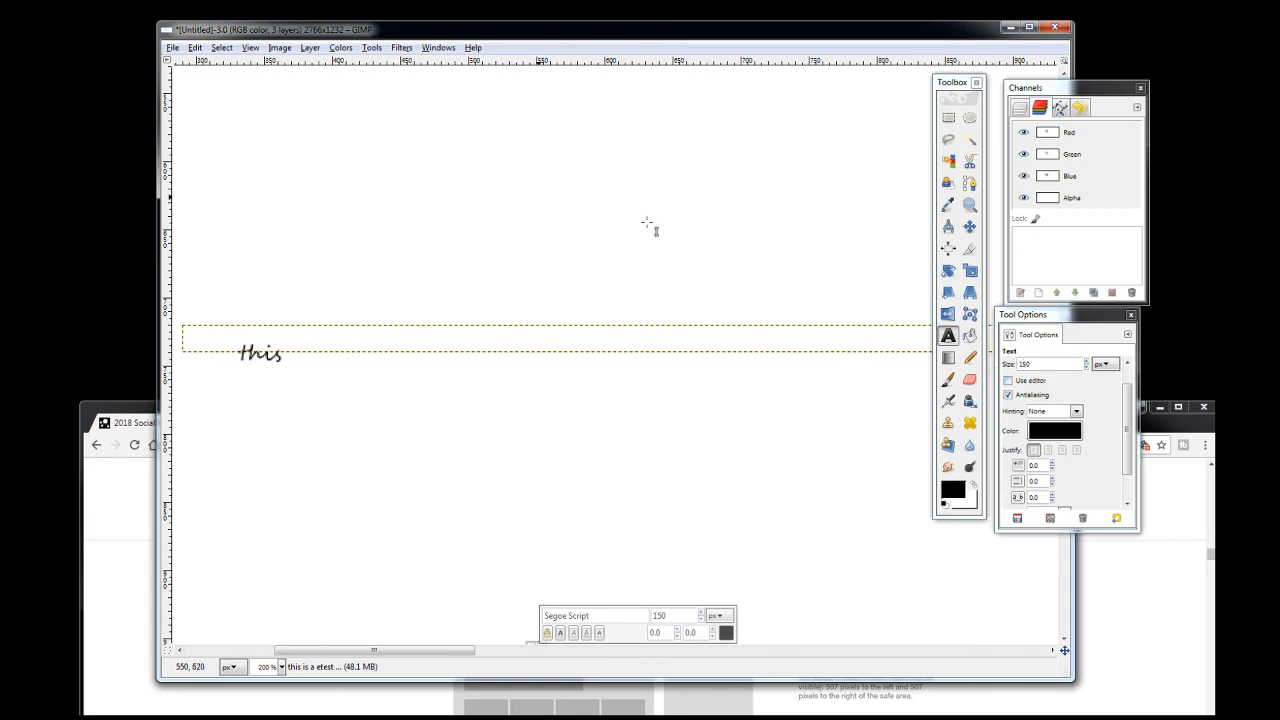
left_click_drag(251, 147, 781, 347)
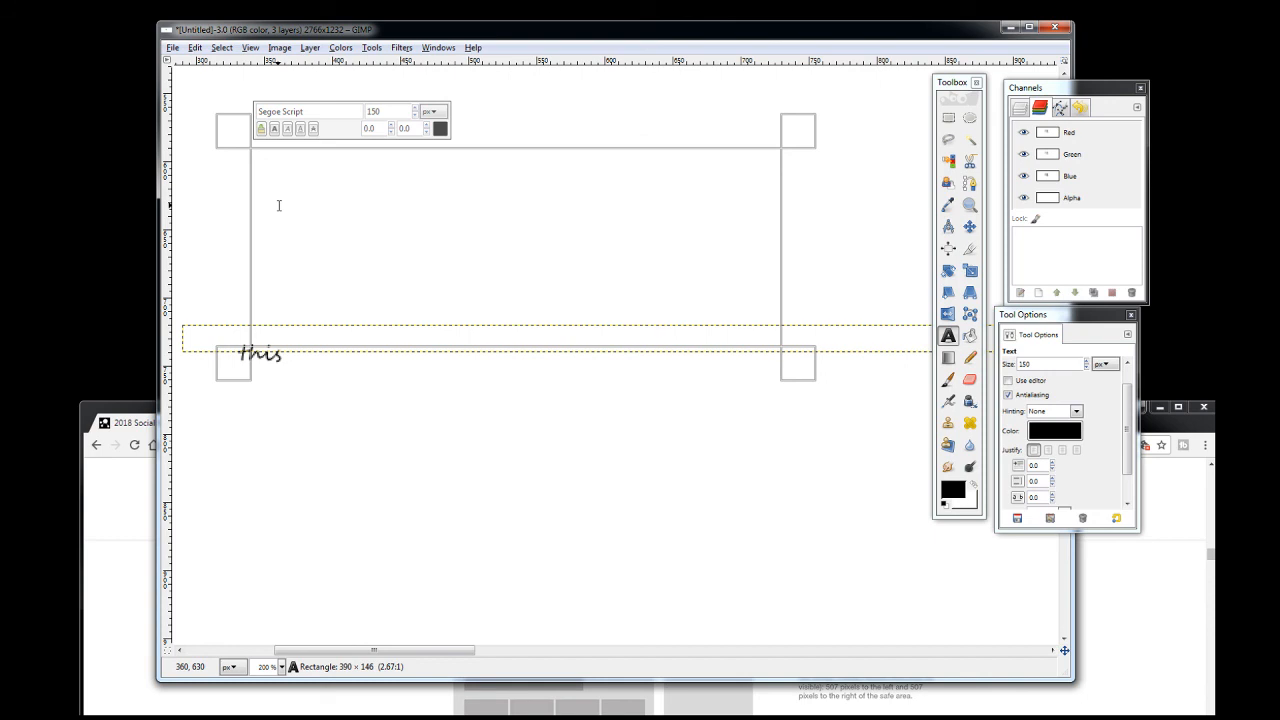
type("150")
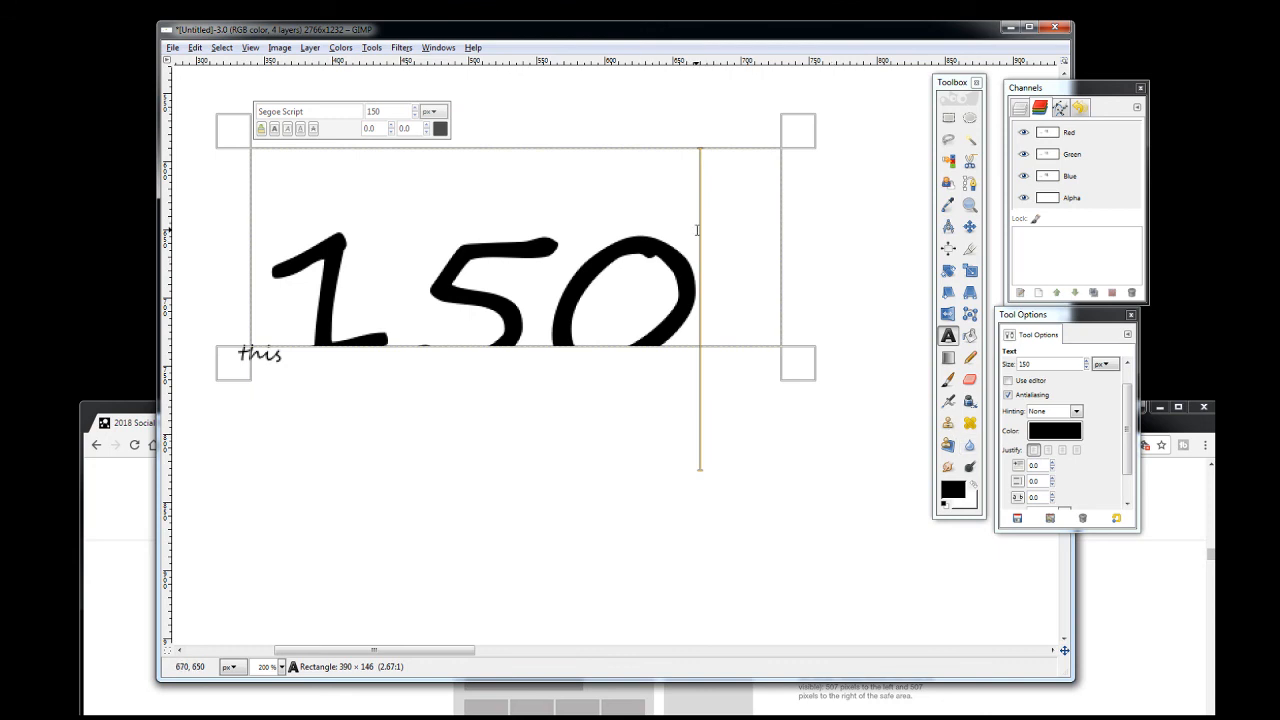
left_click_drag(784, 120, 727, 229)
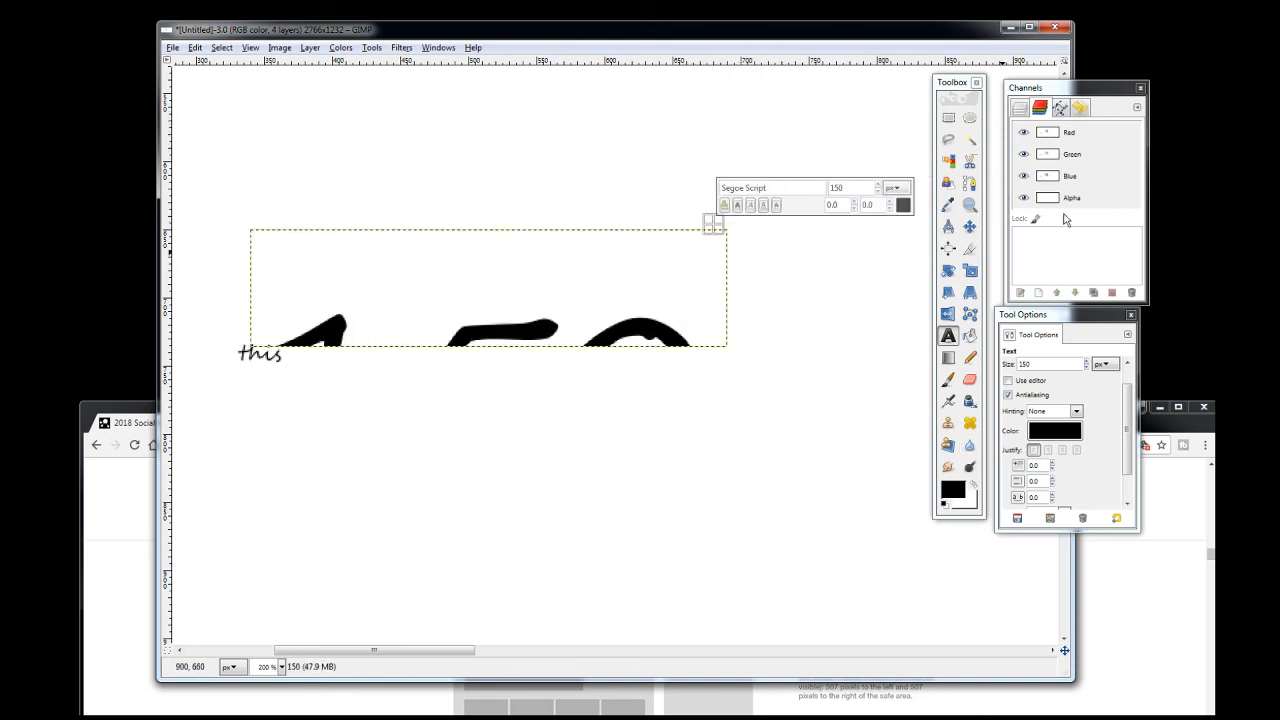
Show the image's layer list and enlarge its window over the canvas
left_click(1019, 108)
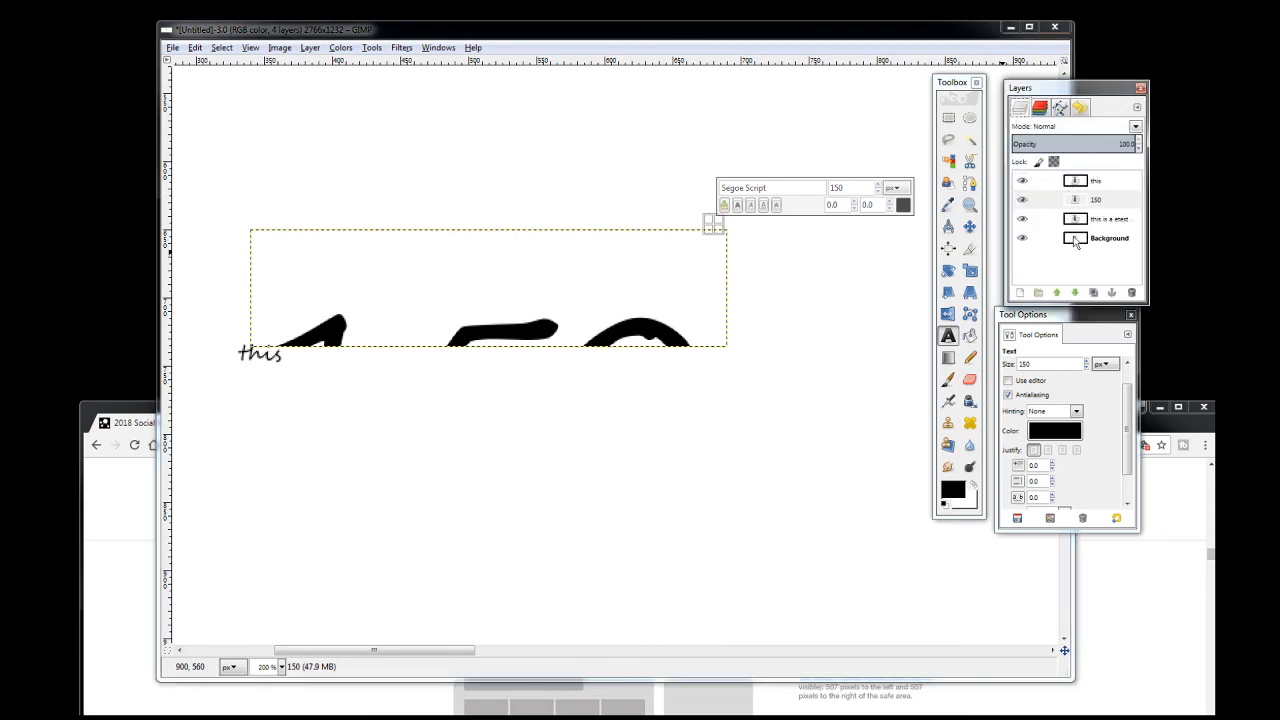
left_click_drag(1048, 90, 421, 106)
left_click_drag(520, 320, 880, 537)
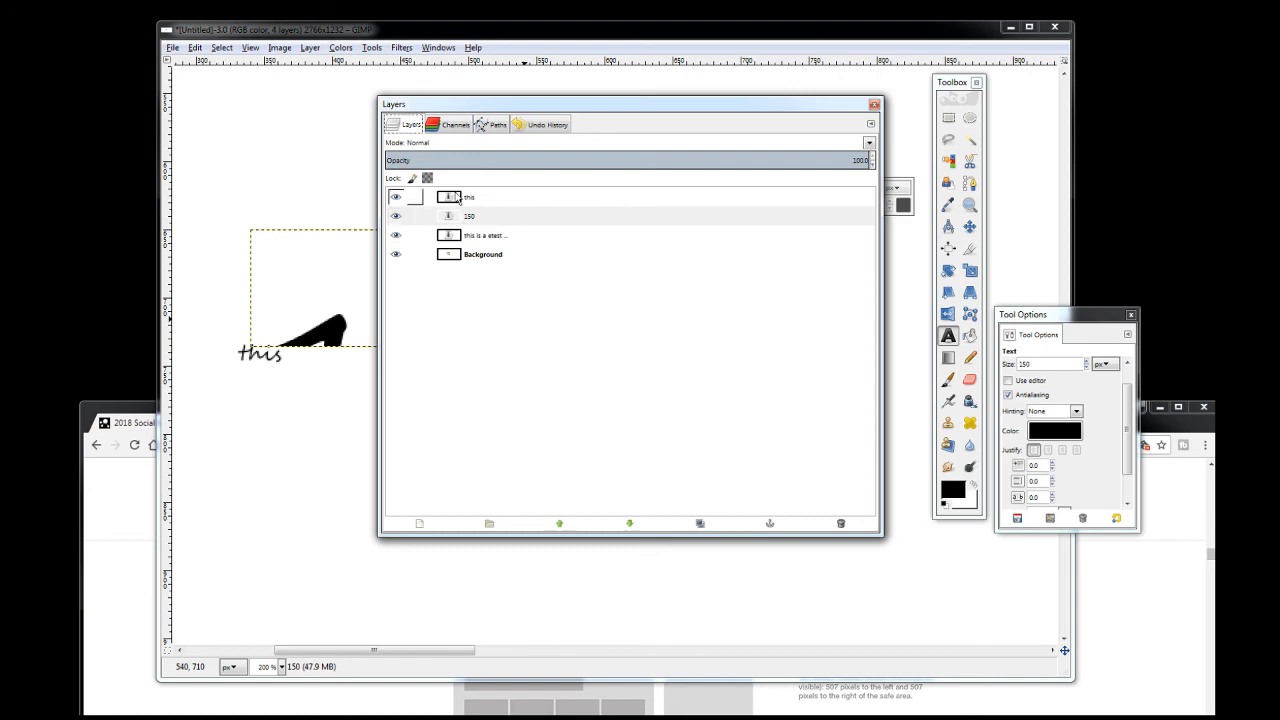
Select the "this is a etest", "150" and "this" text layers one after another to see their text boxes
left_click(468, 237)
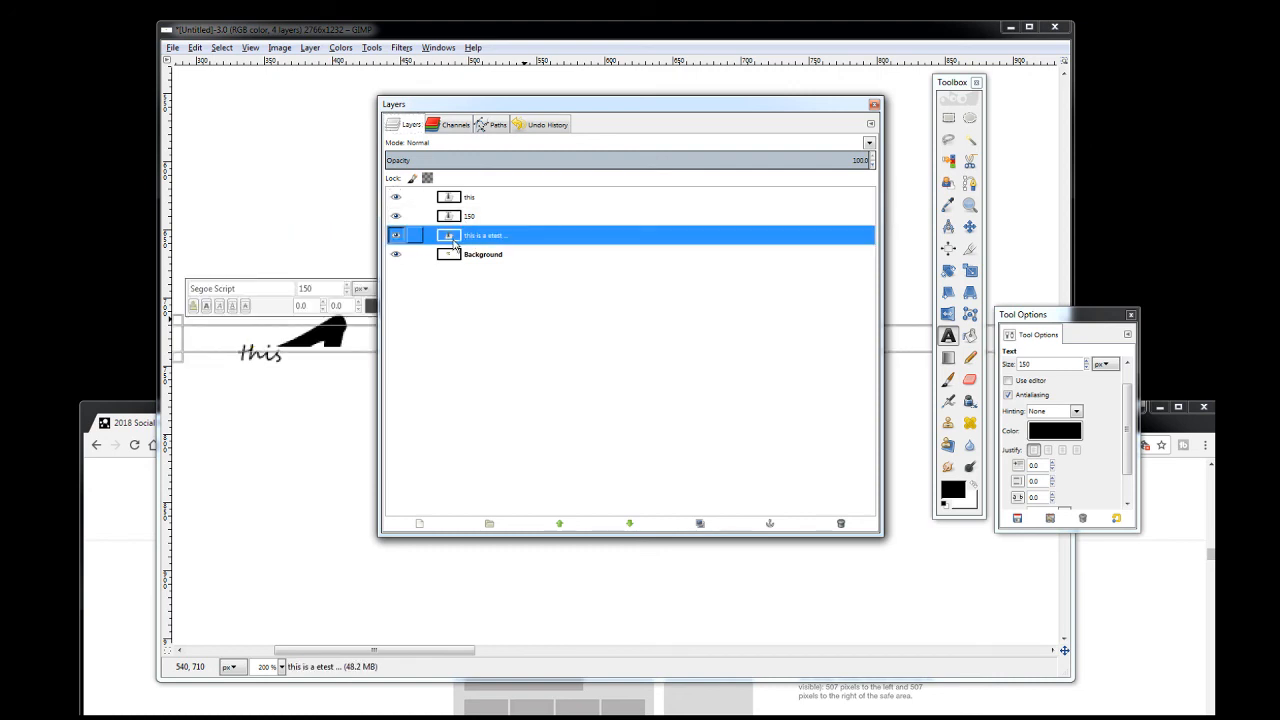
left_click(482, 217)
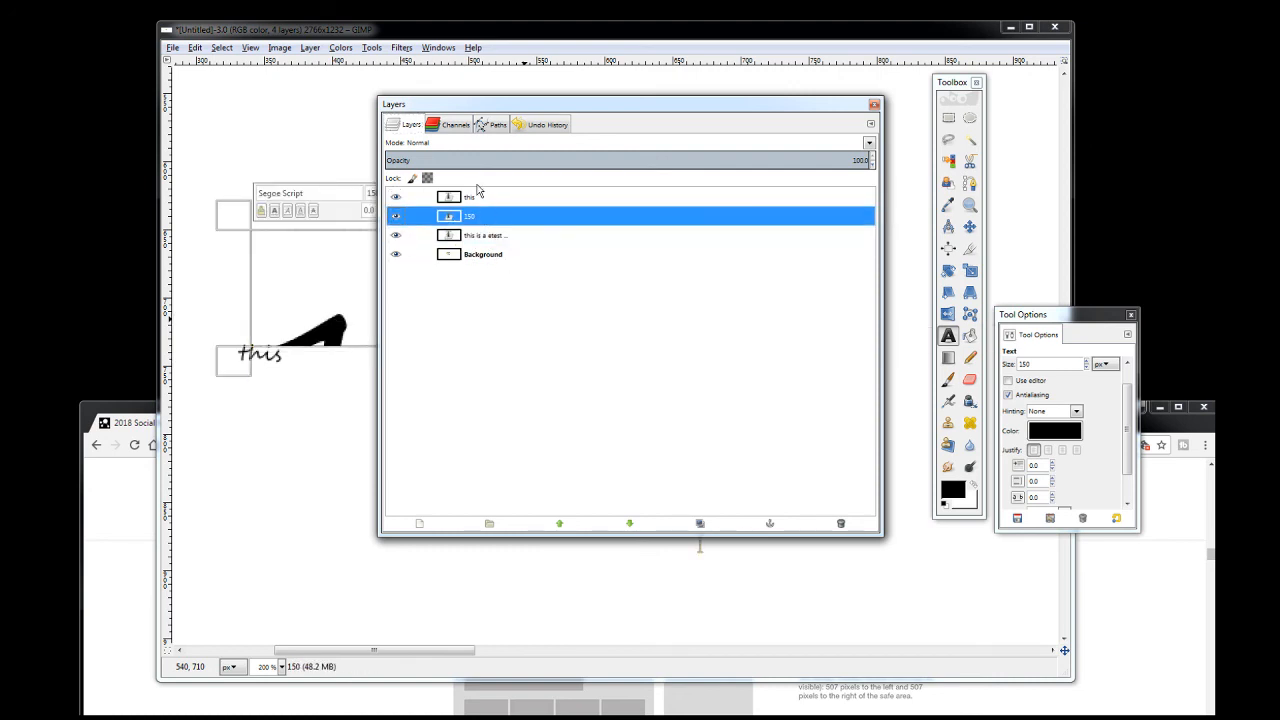
left_click(470, 200)
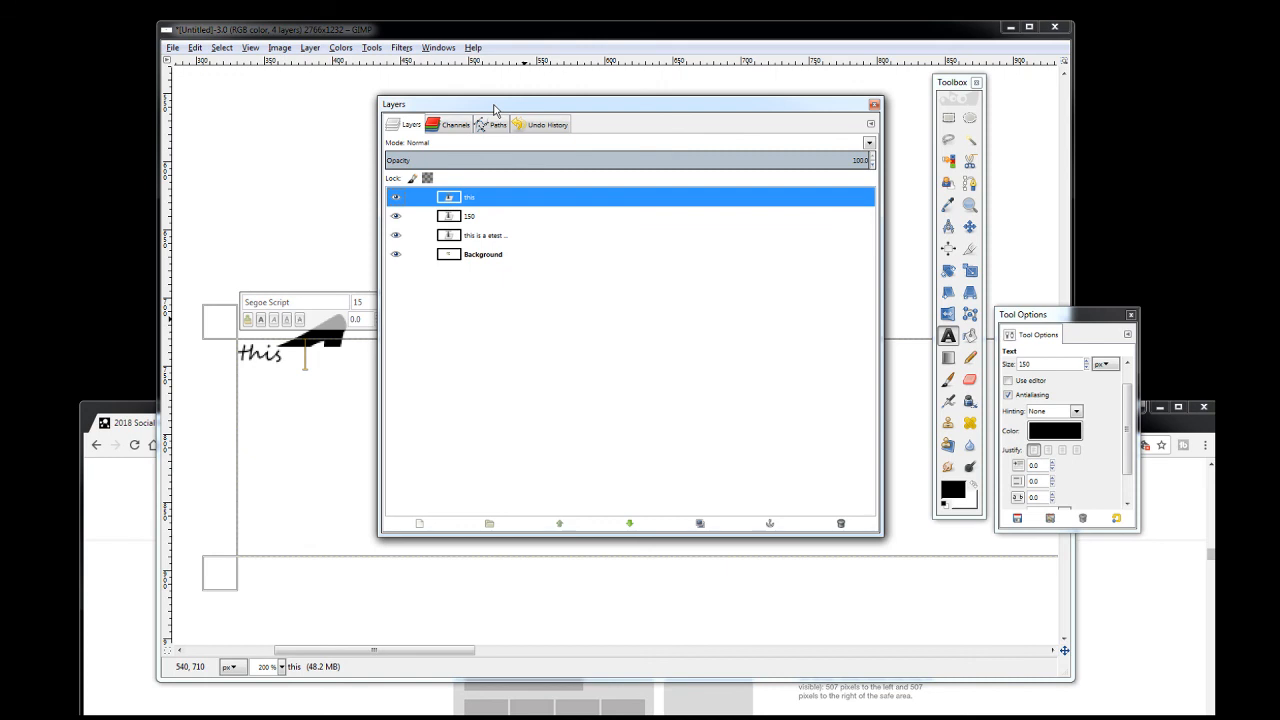
Move the layer list window clear of the text and look over the commands available for the "this" layer
left_click_drag(512, 108, 871, 60)
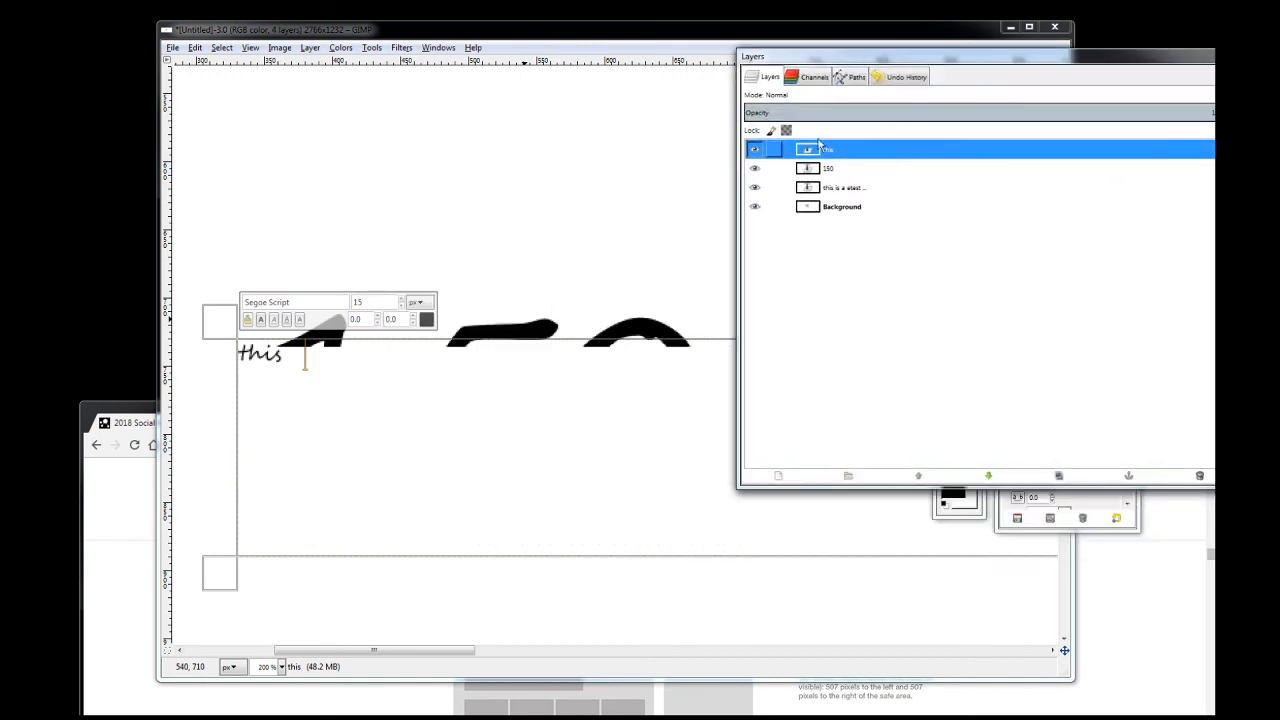
right_click(829, 148)
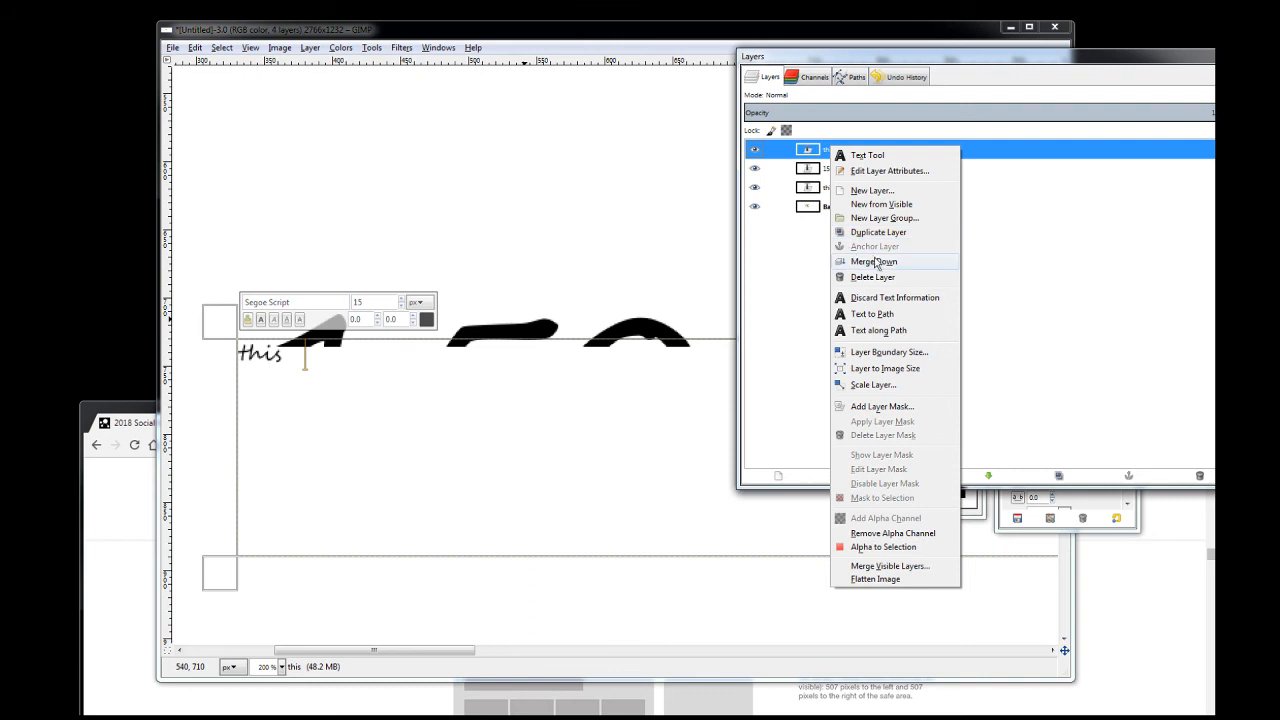
left_click(795, 273)
Resize the text box of the "this" layer to about 1716 × 75 px so its text sits below the "150" text
left_click(826, 170)
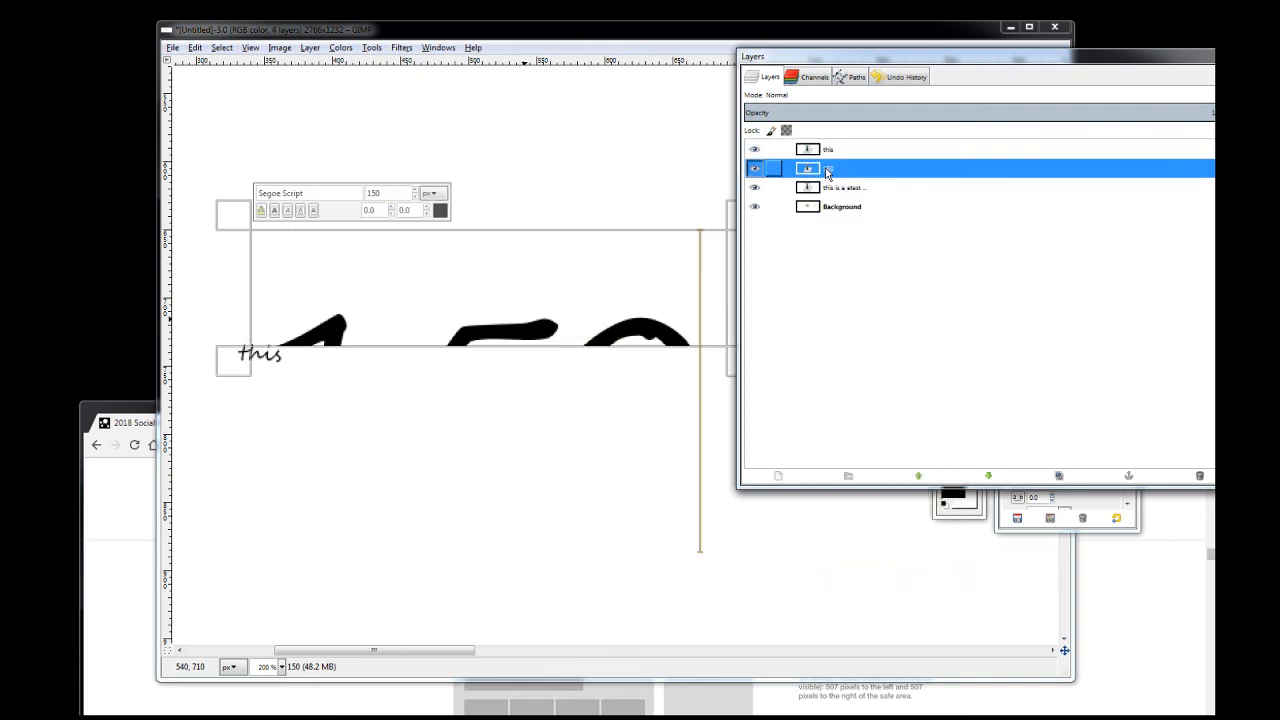
left_click_drag(214, 300, 253, 441)
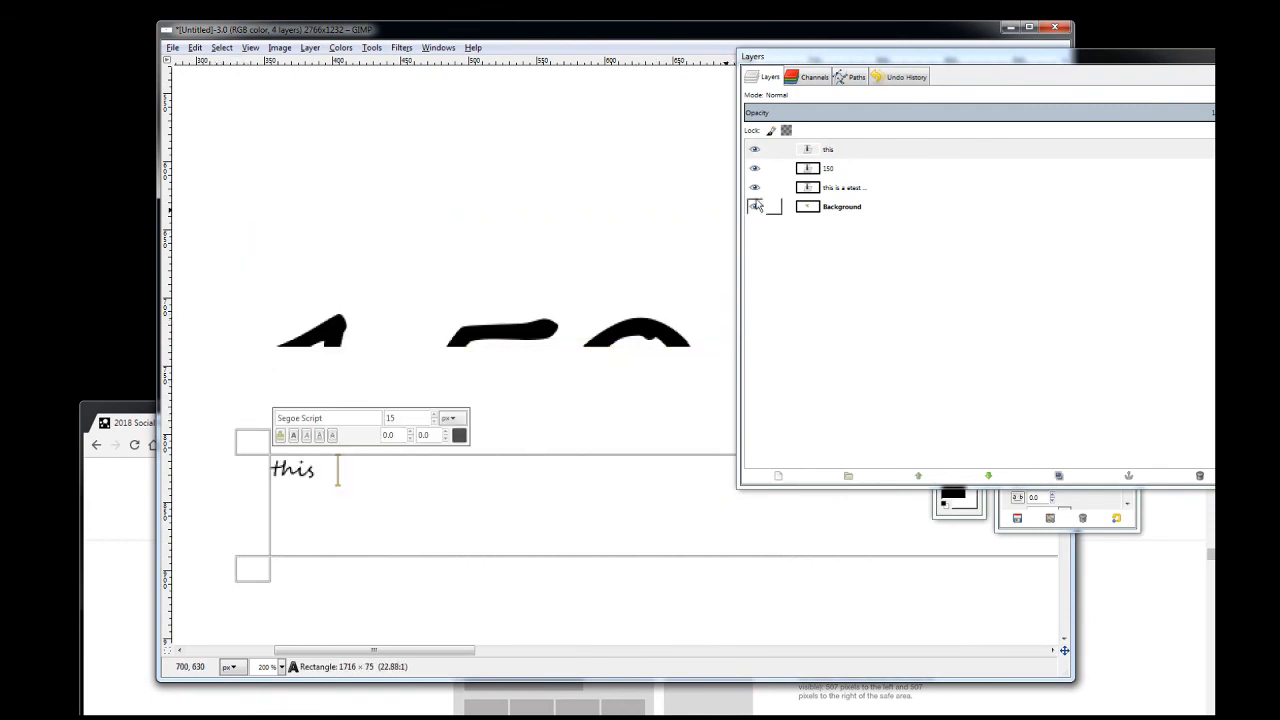
right_click(810, 151)
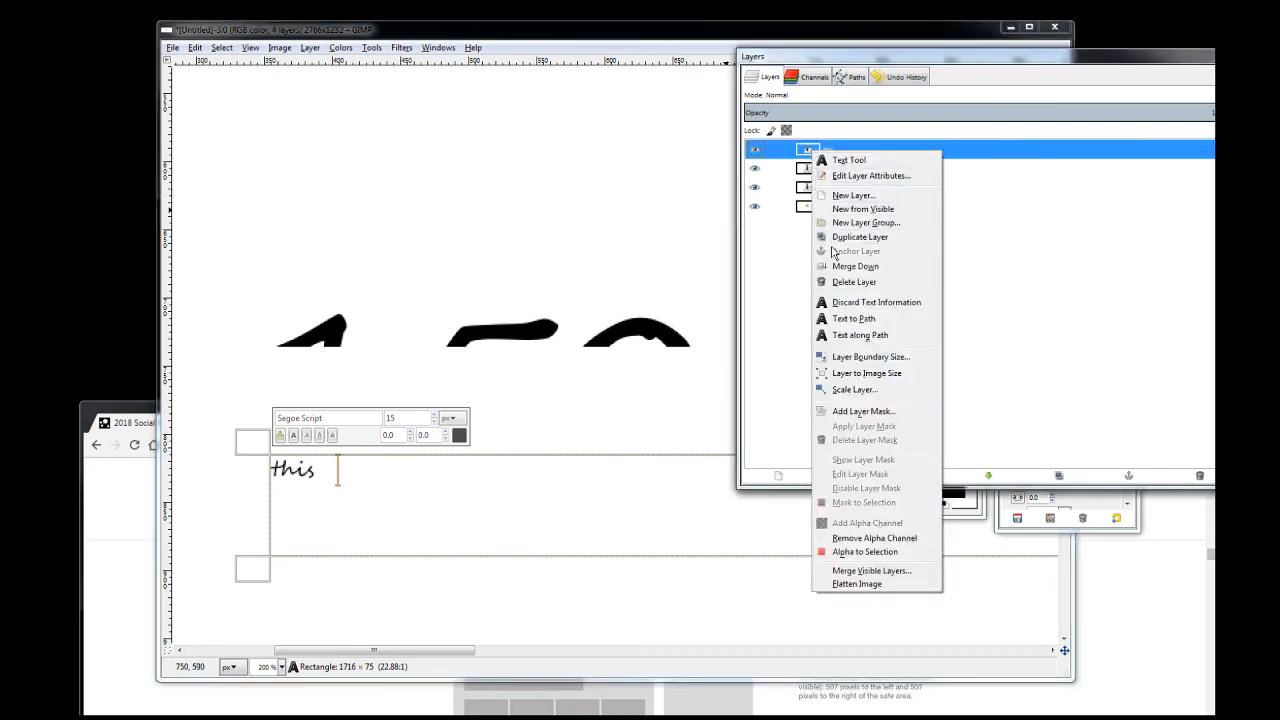
left_click(500, 231)
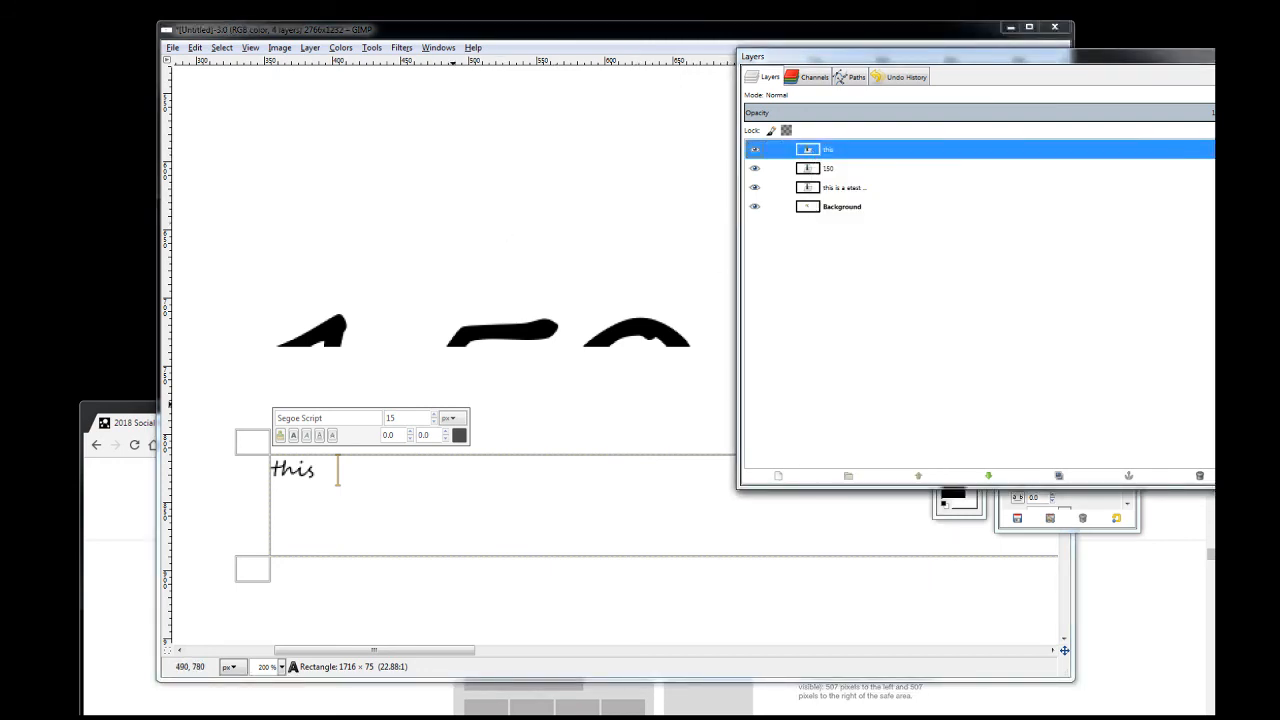
left_click(408, 352)
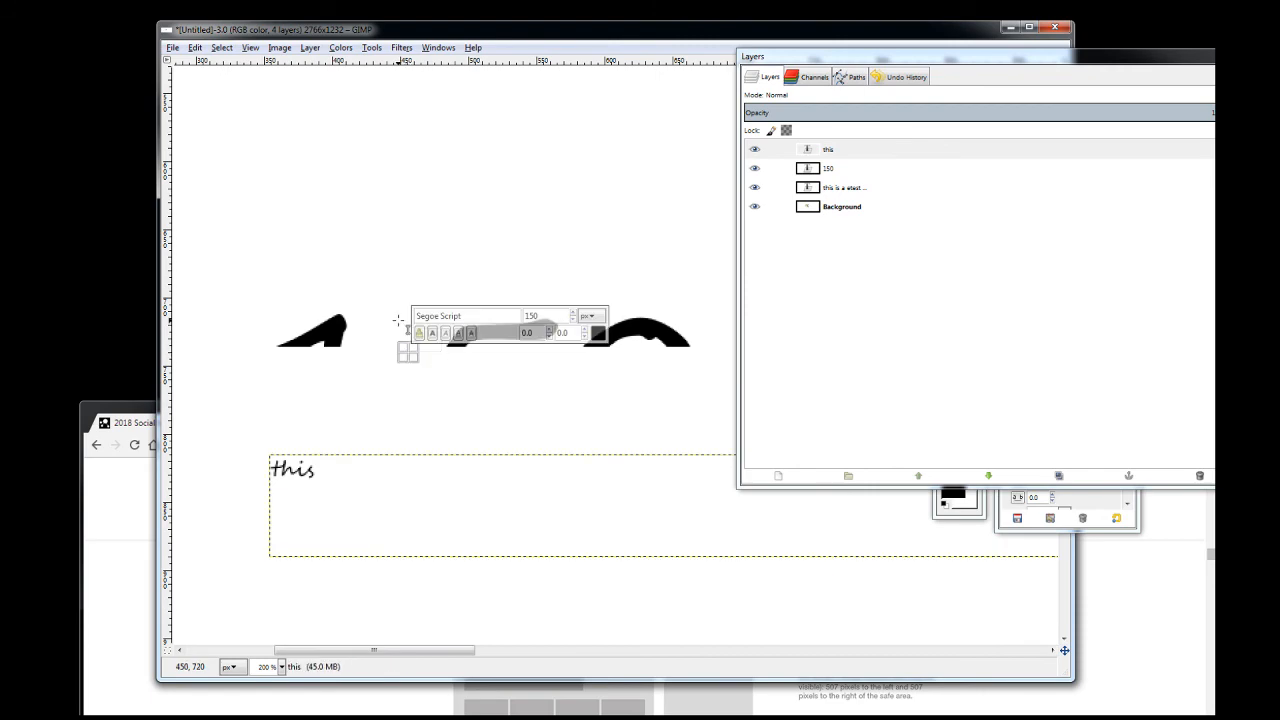
Hide all four layers and turn only the Background layer back on
left_click(754, 206)
left_click(754, 187)
left_click(755, 168)
left_click(754, 149)
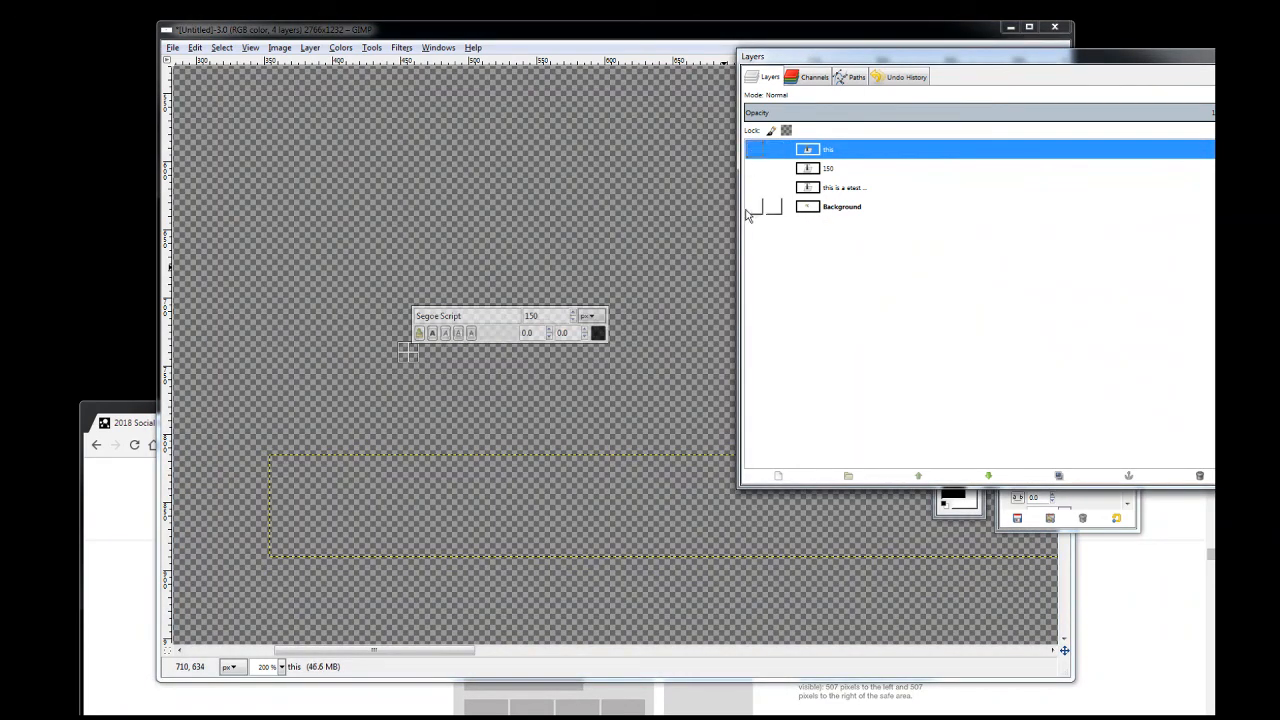
left_click(754, 206)
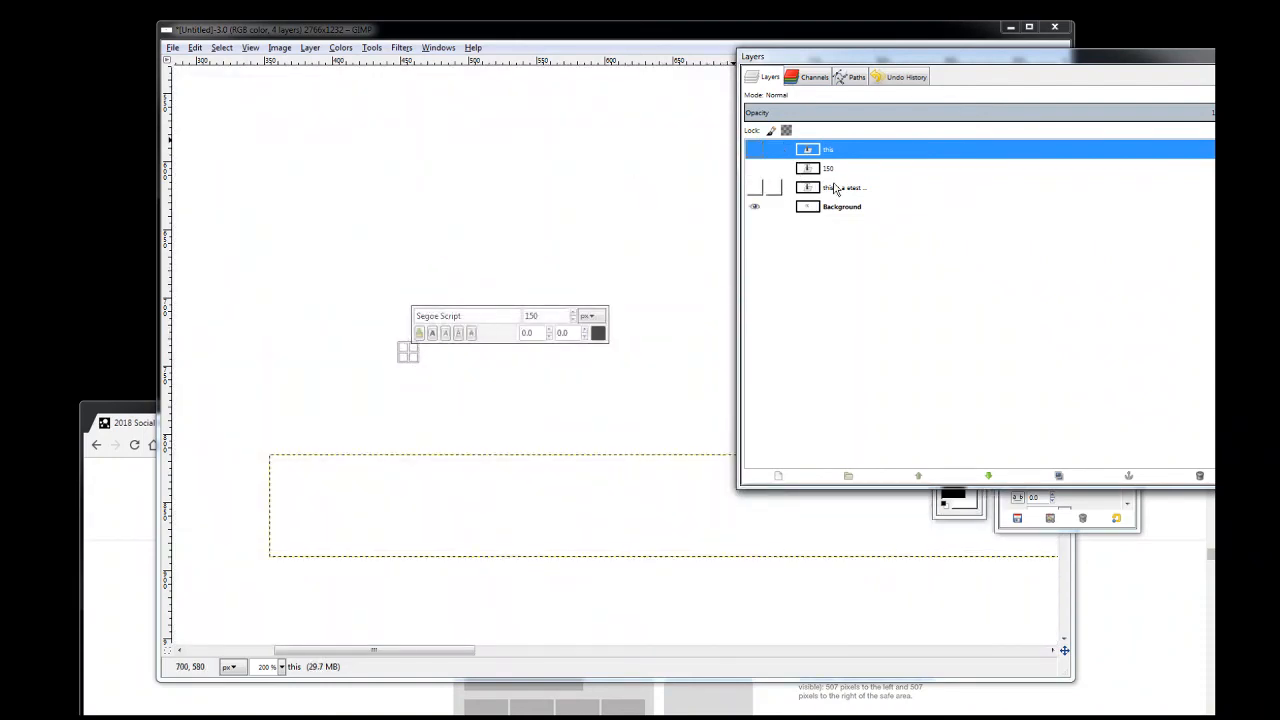
Switch the three text layers on and off in turn, finishing with every layer, including Background, hidden
left_click(755, 190)
left_click(755, 190)
left_click(755, 168)
left_click(755, 149)
left_click(754, 192)
left_click(754, 190)
left_click(755, 168)
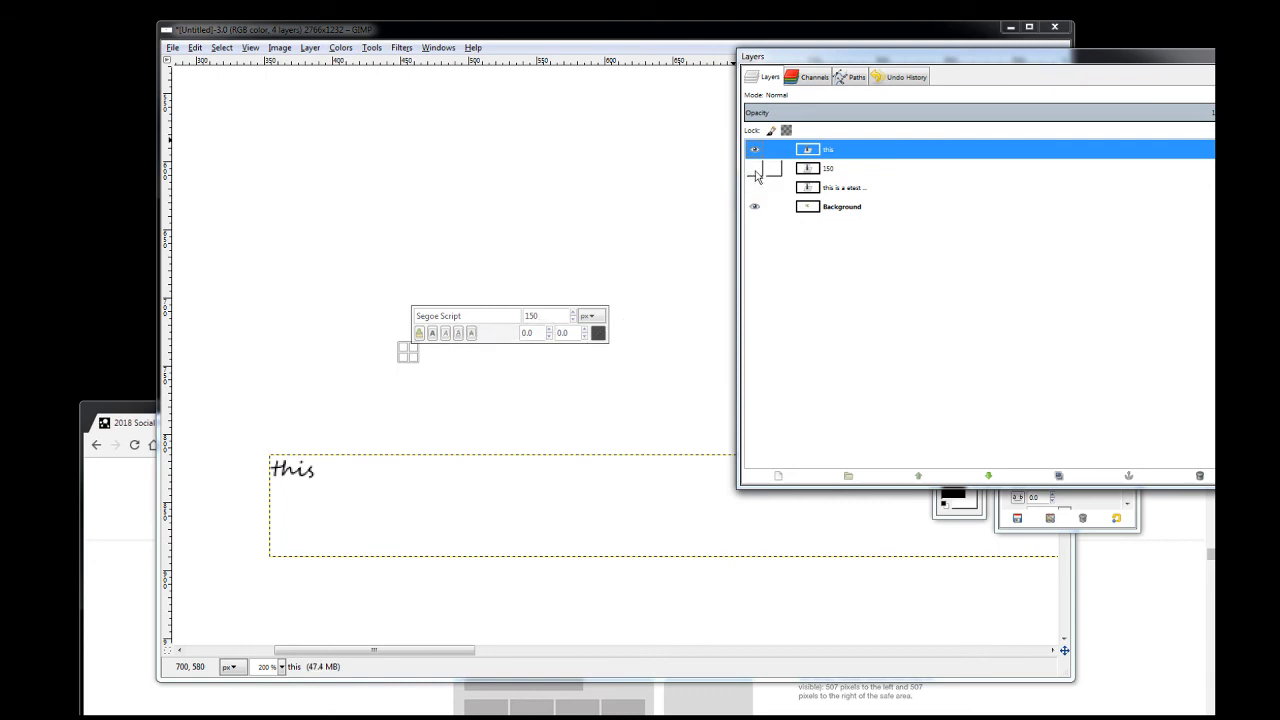
left_click(756, 149)
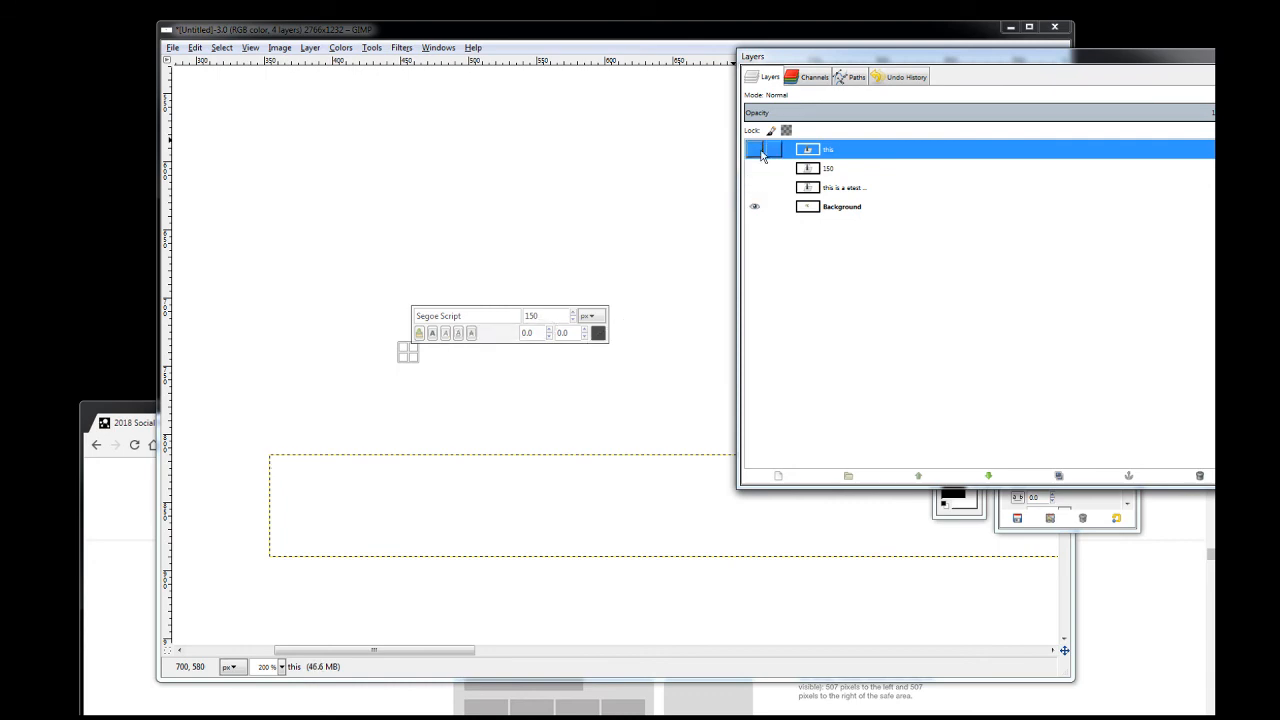
left_click(755, 207)
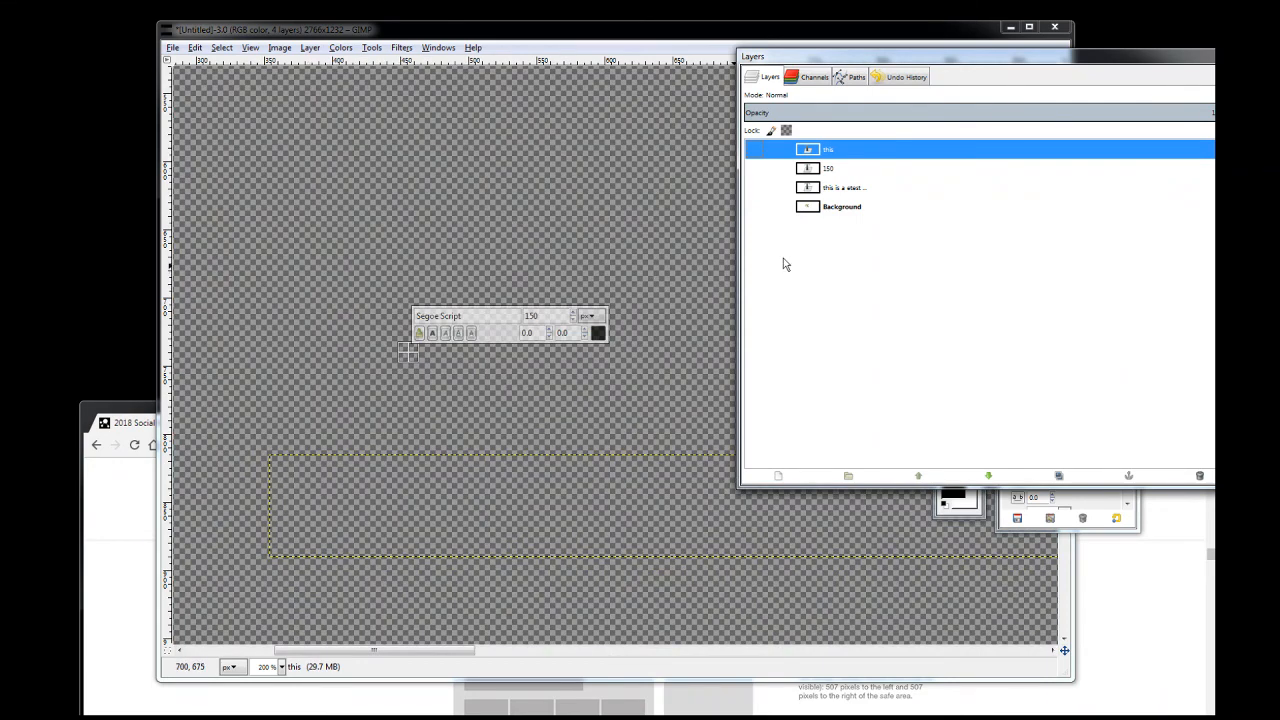
Add an alpha channel to the Background layer and show the three text layers over the transparent canvas
left_click(785, 207)
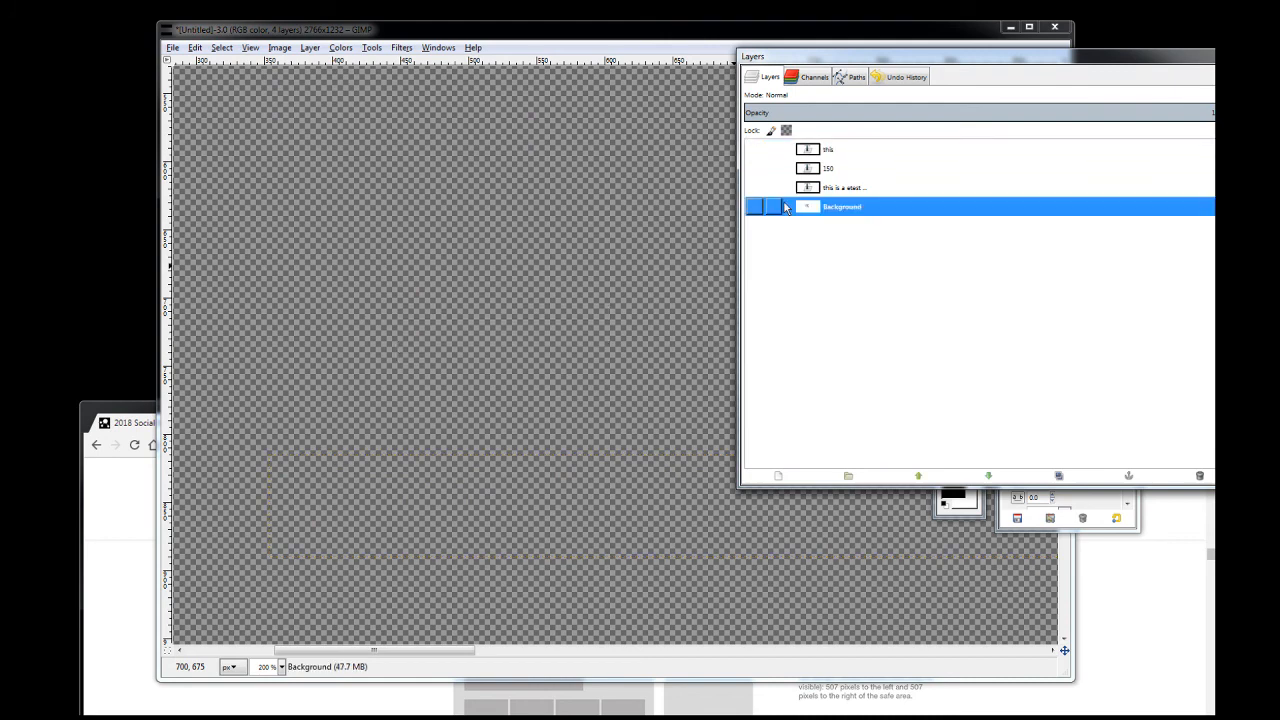
right_click(828, 210)
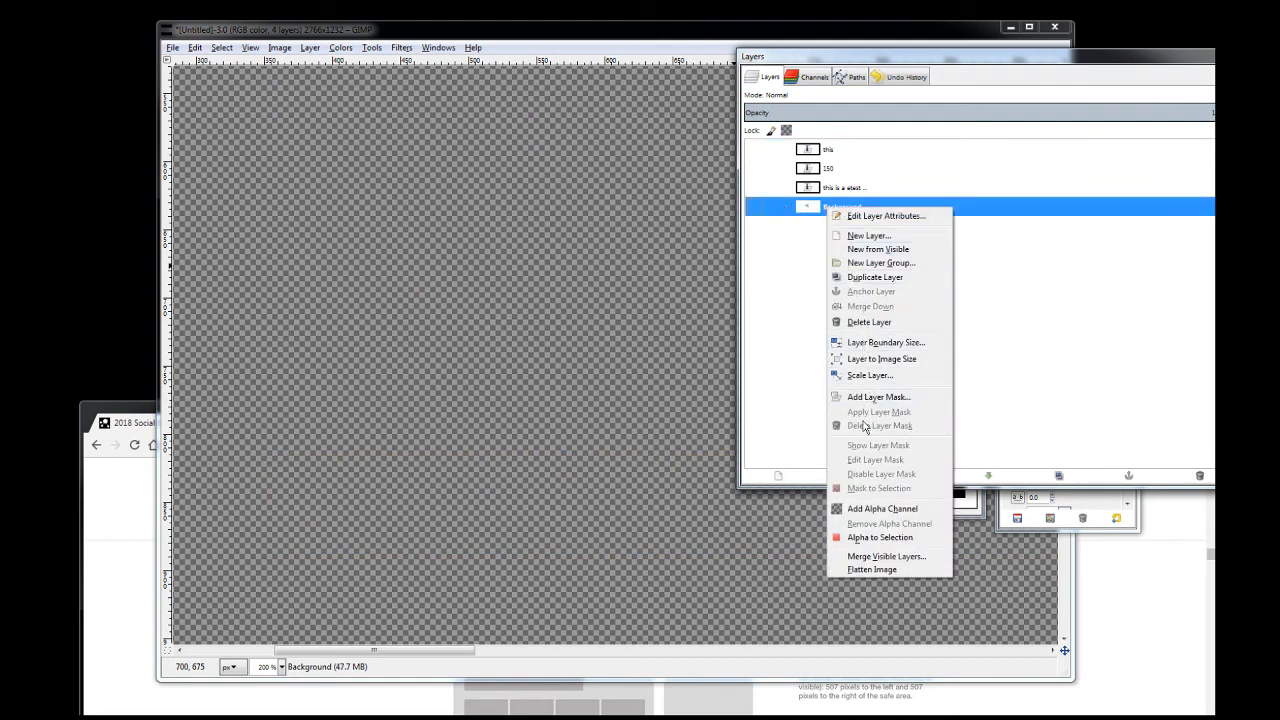
left_click(866, 510)
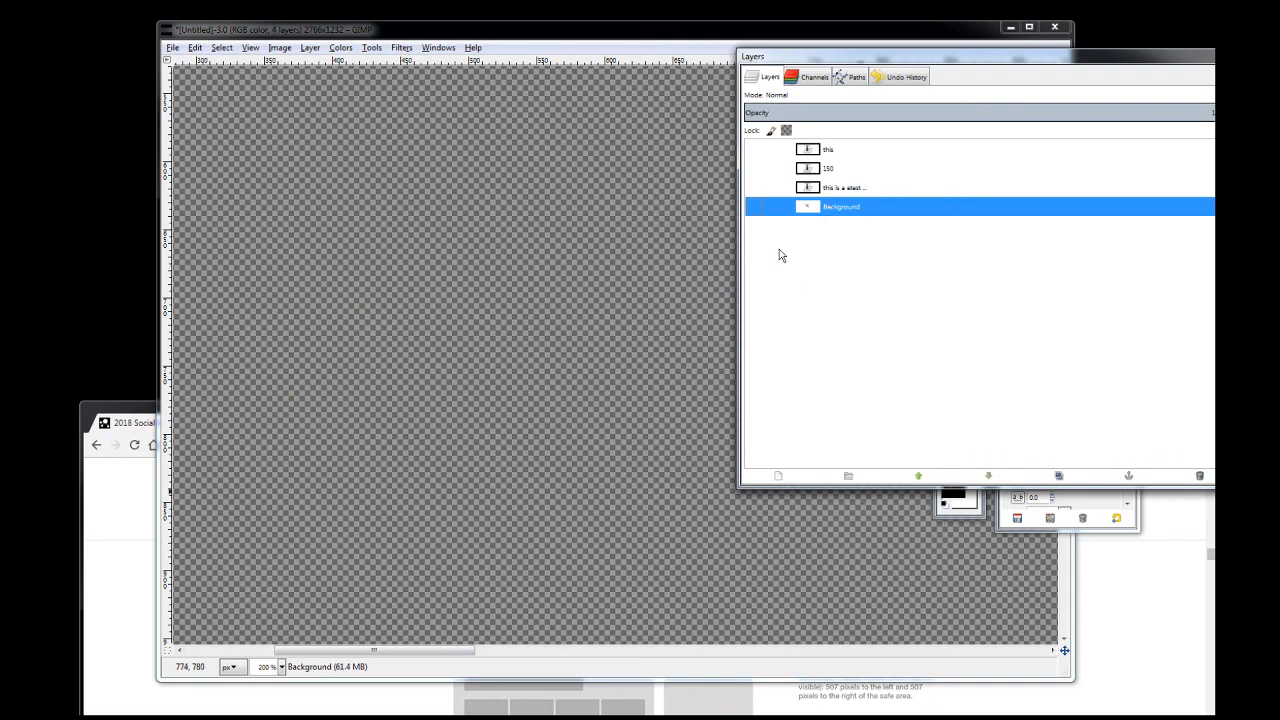
left_click(754, 187)
left_click(754, 168)
left_click(754, 149)
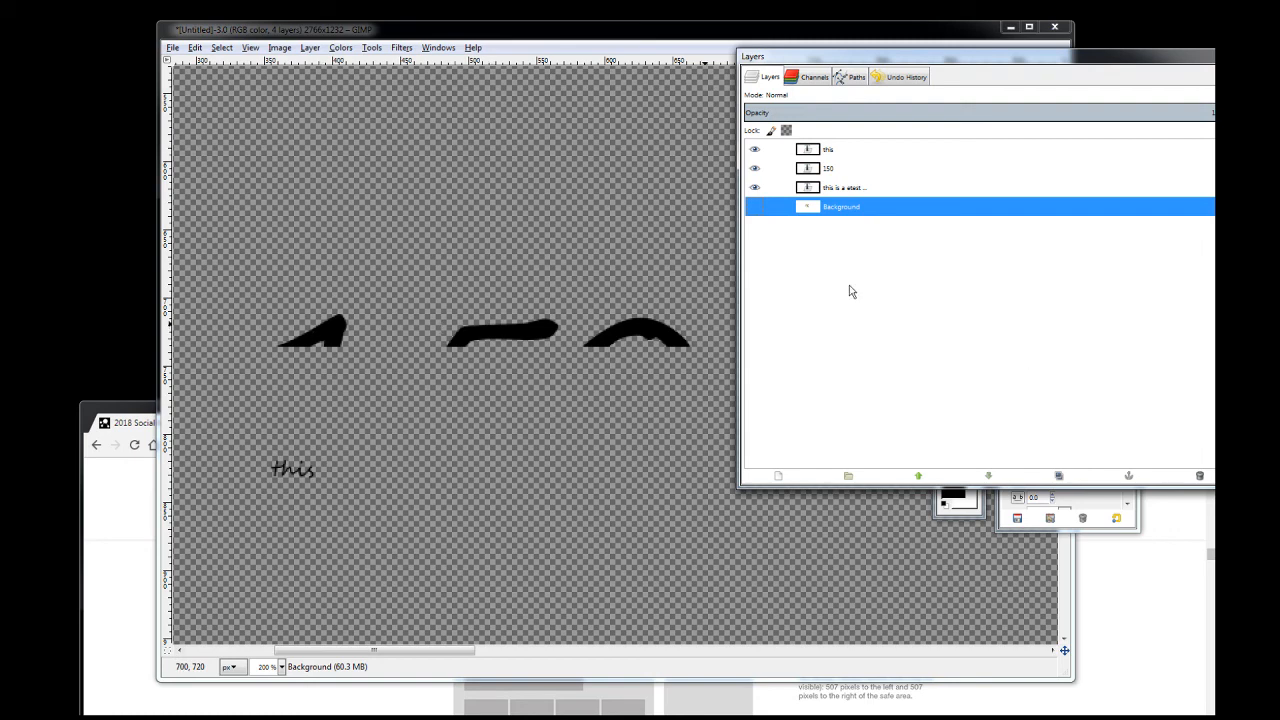
Remove the alpha channel from the Background layer and show that layer again
right_click(834, 206)
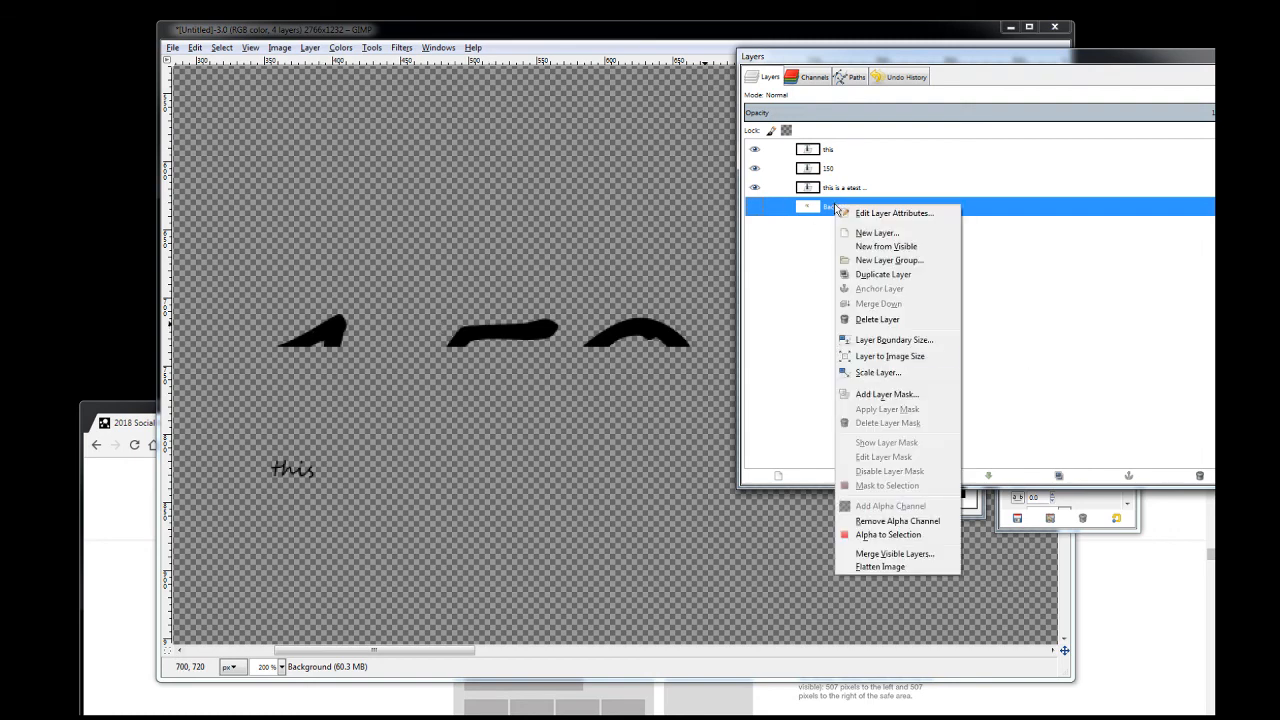
left_click(872, 534)
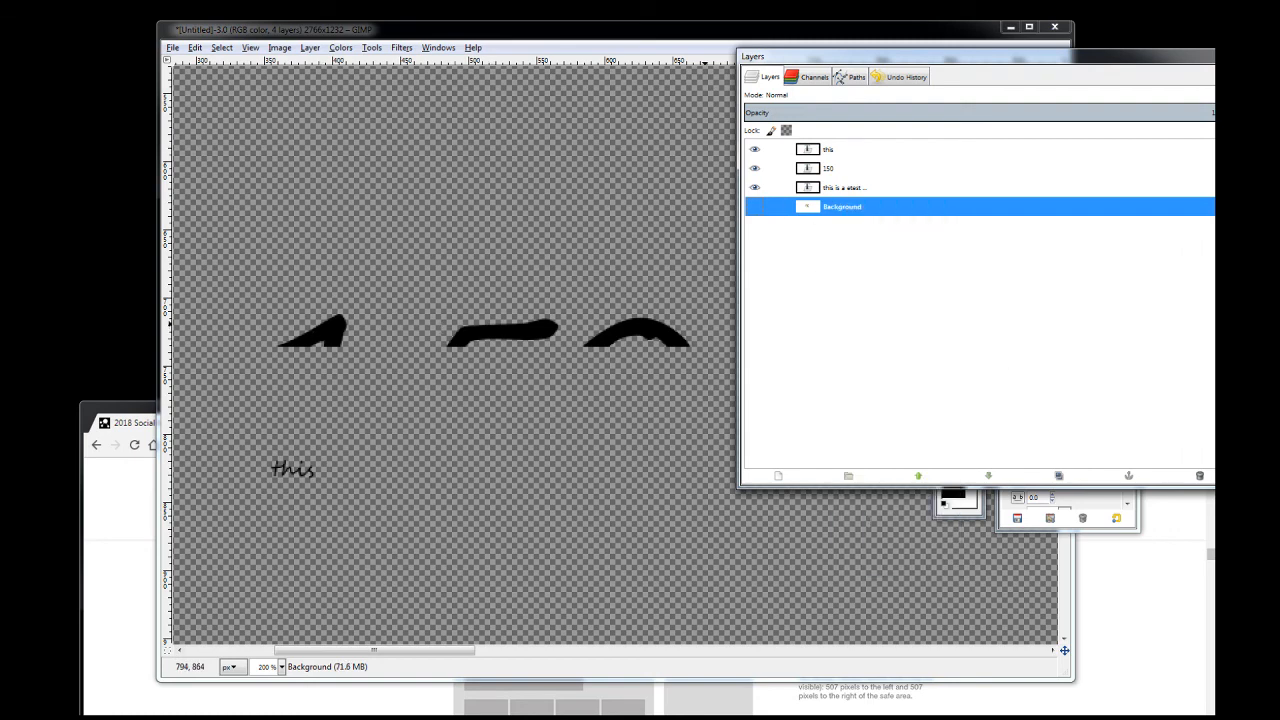
right_click(850, 210)
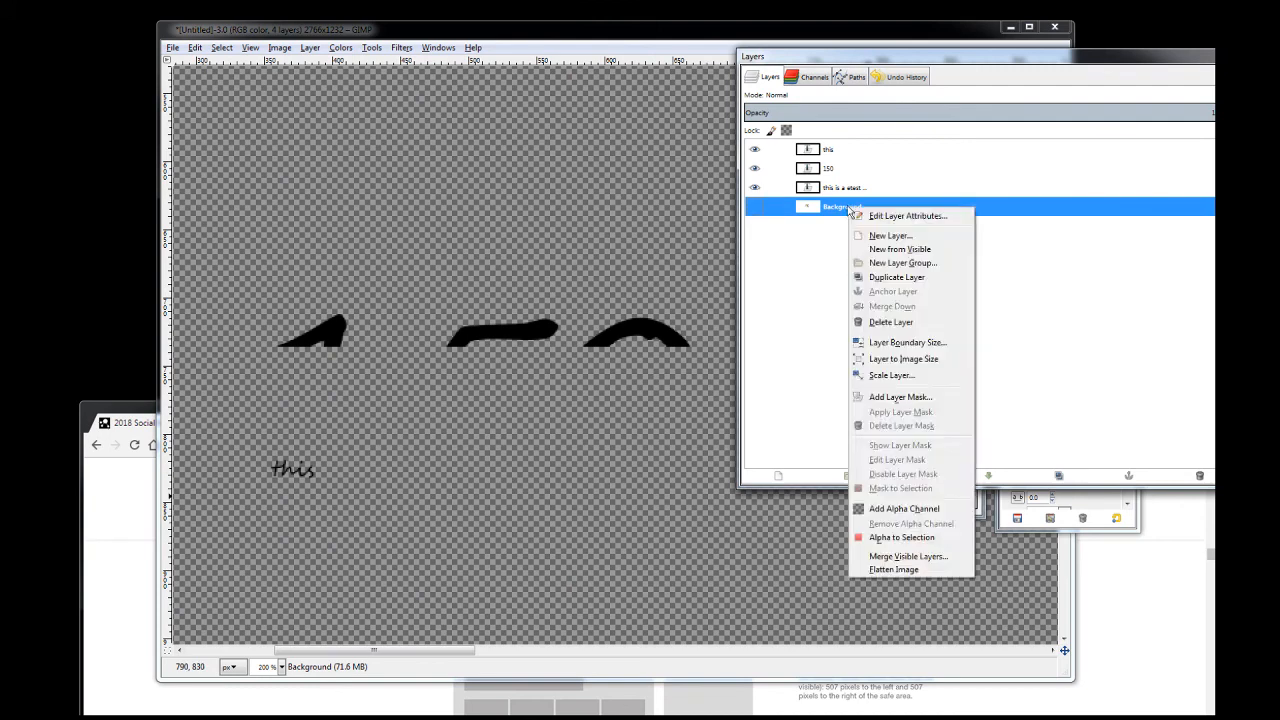
left_click(755, 208)
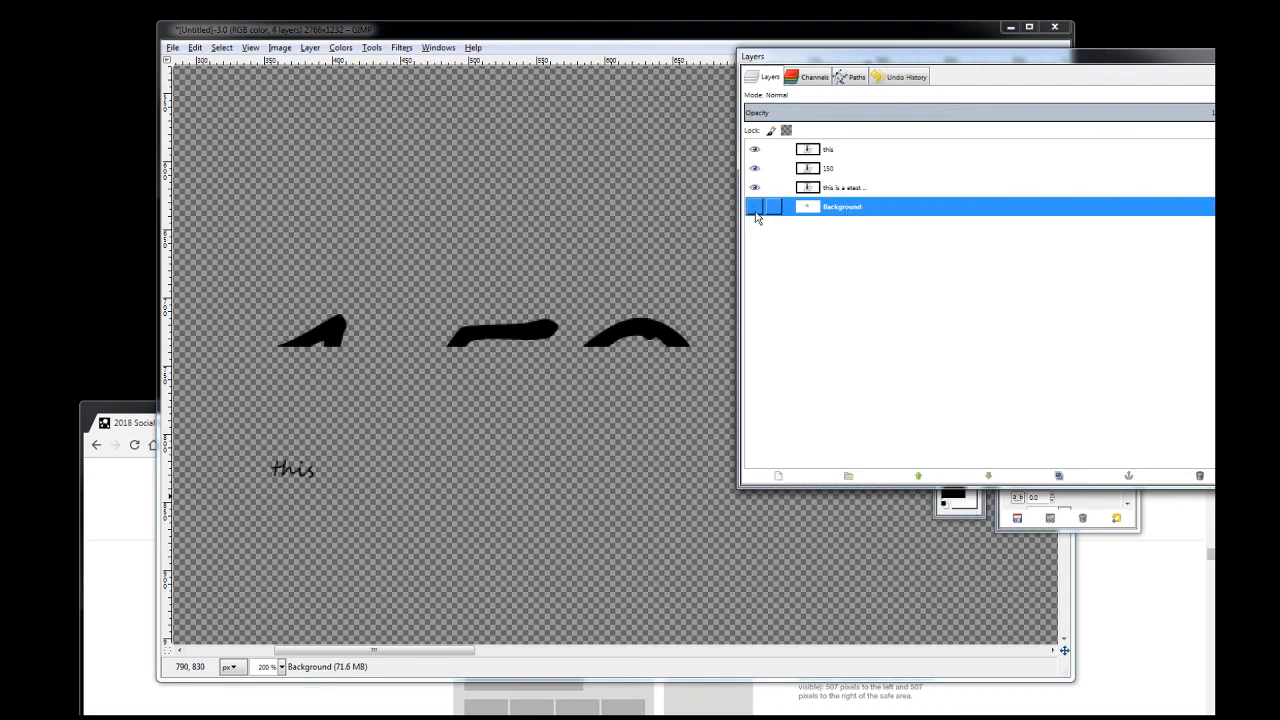
left_click(755, 206)
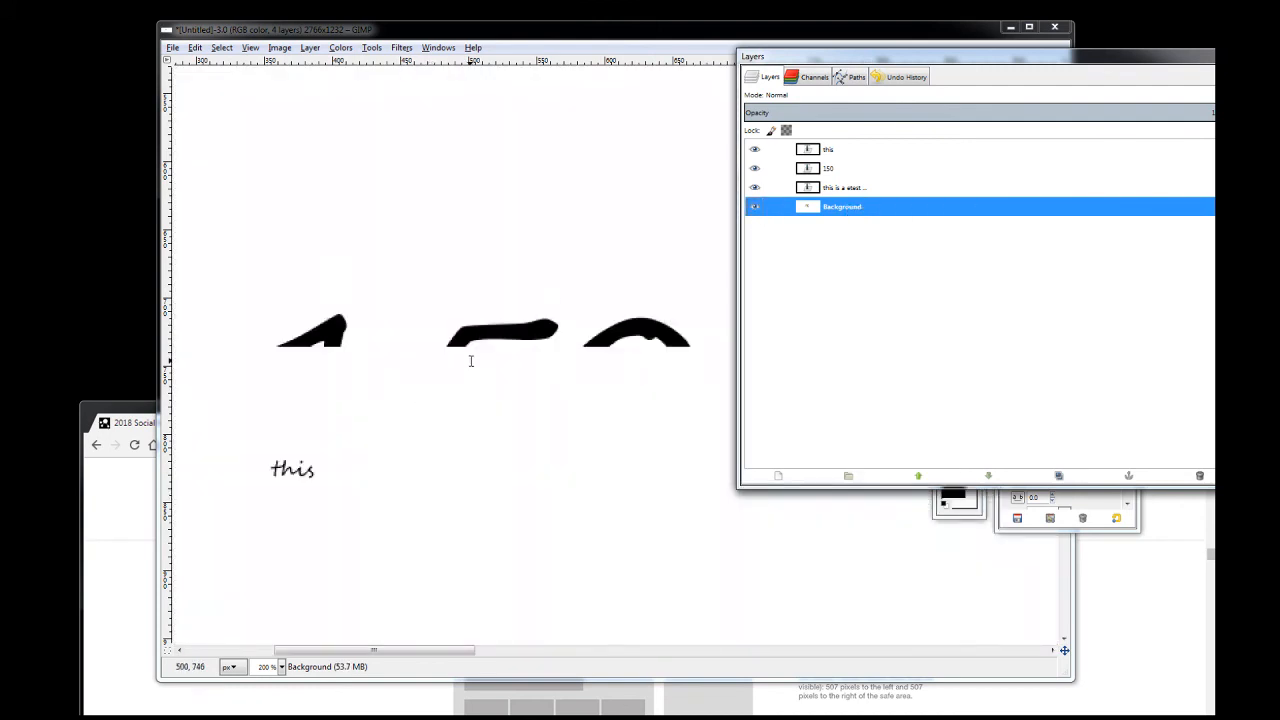
Reposition the layer list window, select the "this" text layer and look over the commands available for it
left_click_drag(985, 61, 537, 147)
left_click_drag(716, 147, 1155, 614)
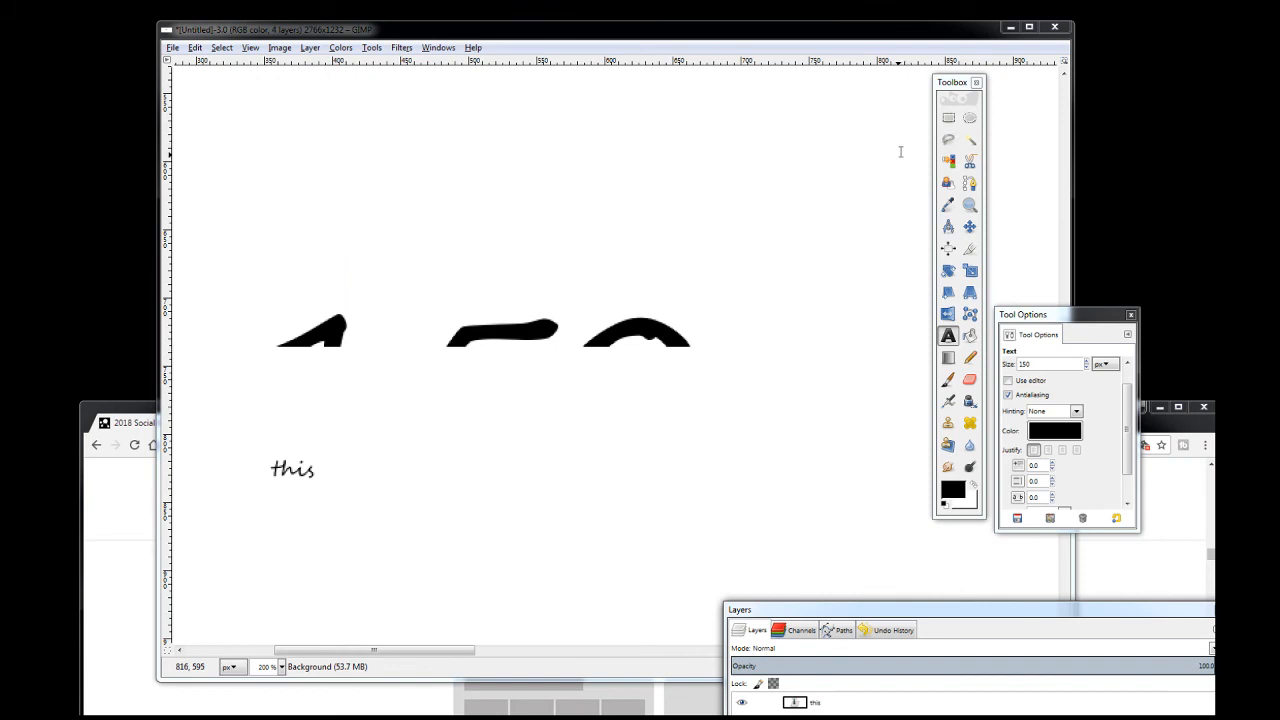
left_click_drag(827, 611, 755, 161)
left_click(720, 254)
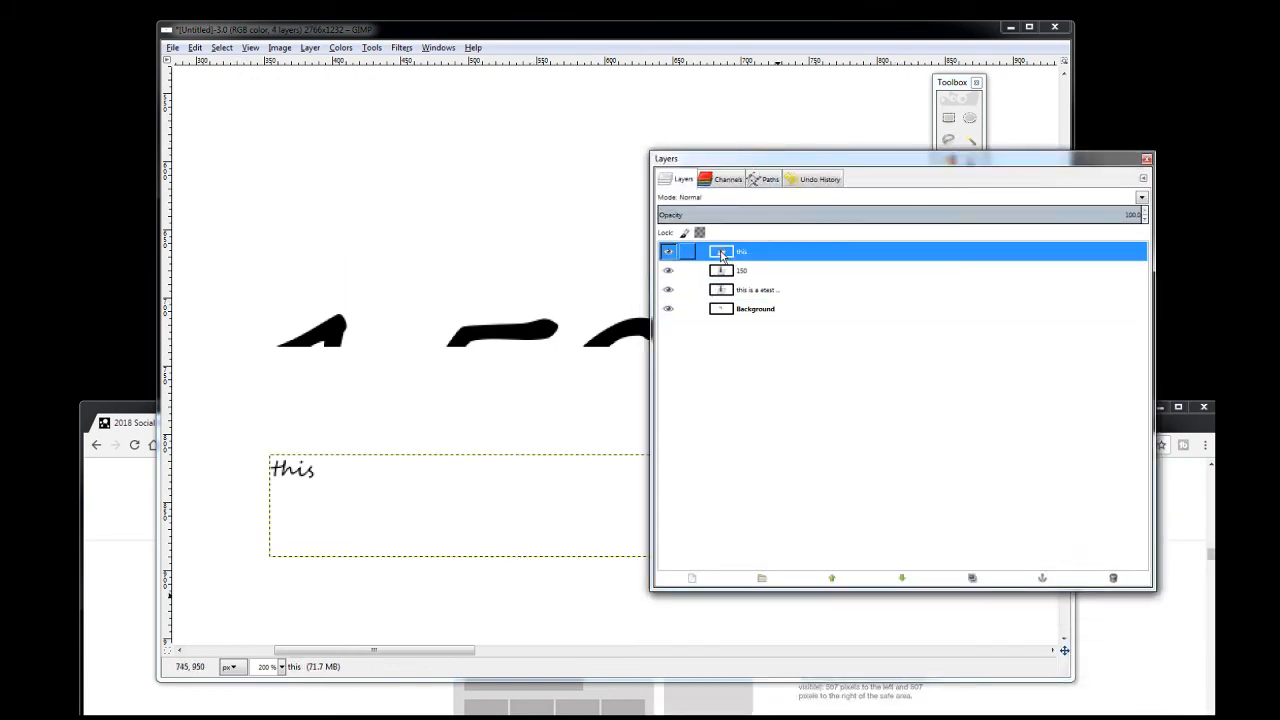
right_click(760, 254)
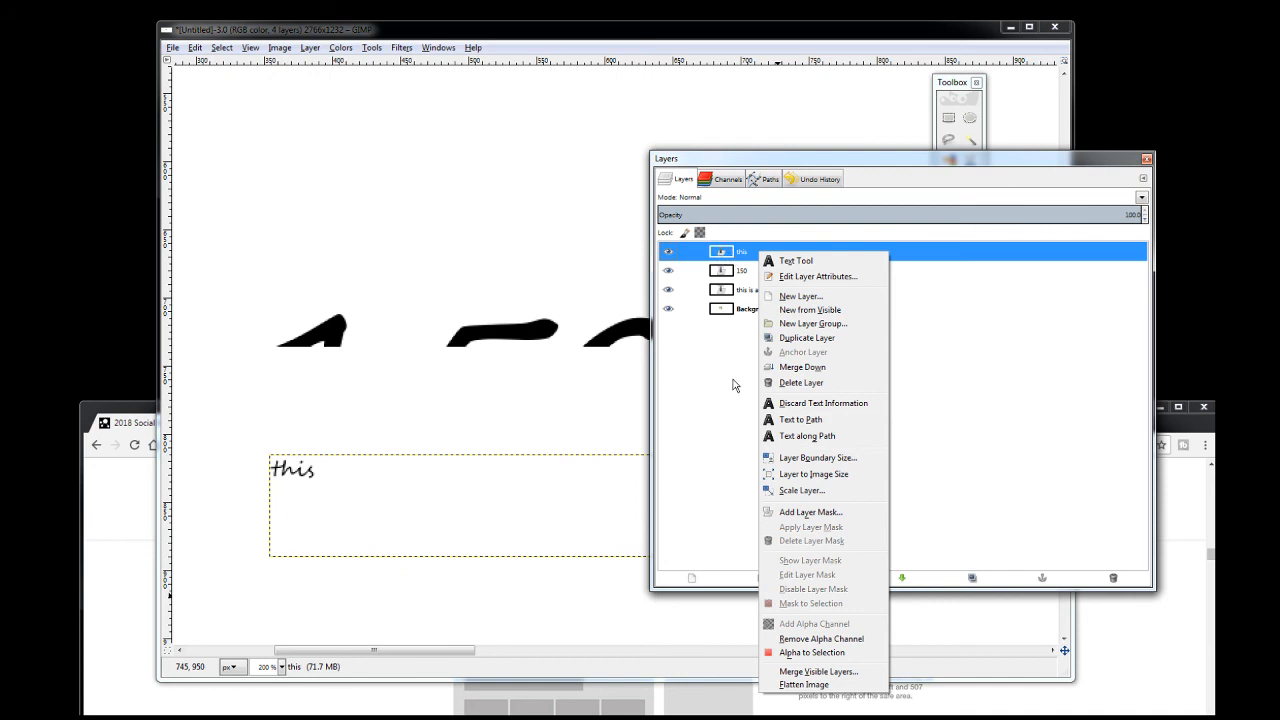
left_click(705, 448)
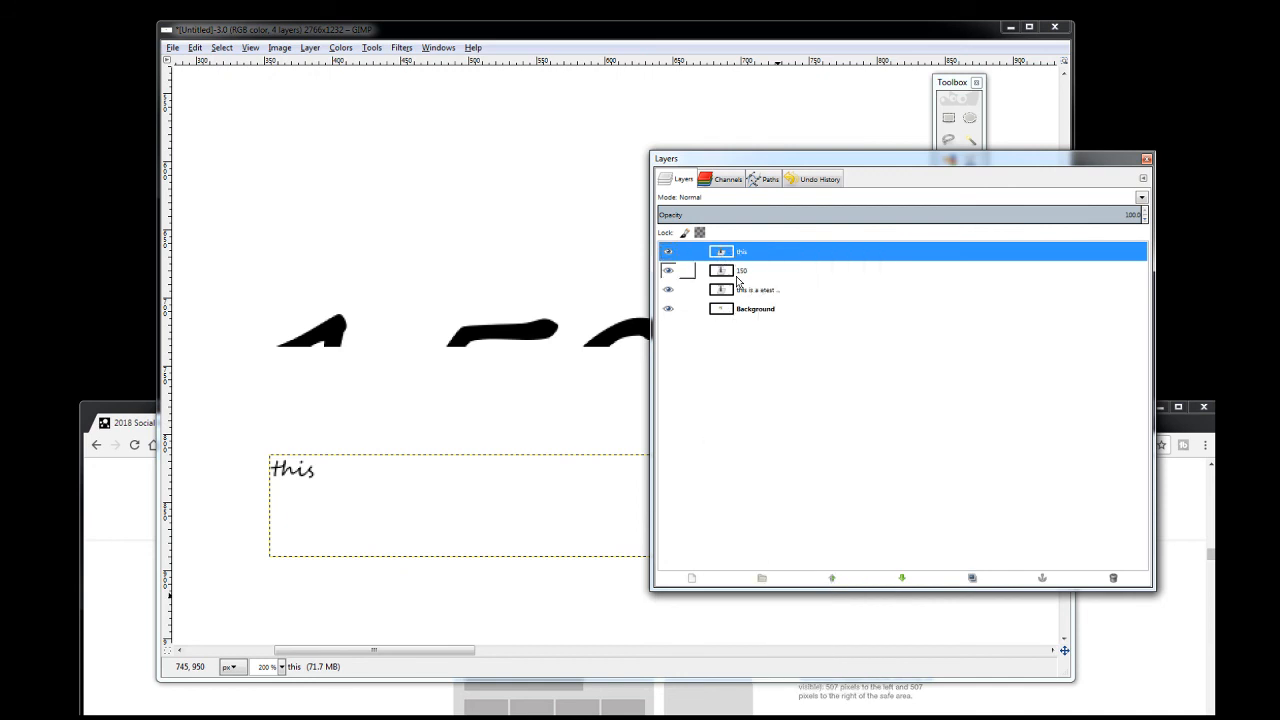
Enlarge the text box of the "150" layer to about 356 × 220 px so the digits show in full
left_click(740, 277)
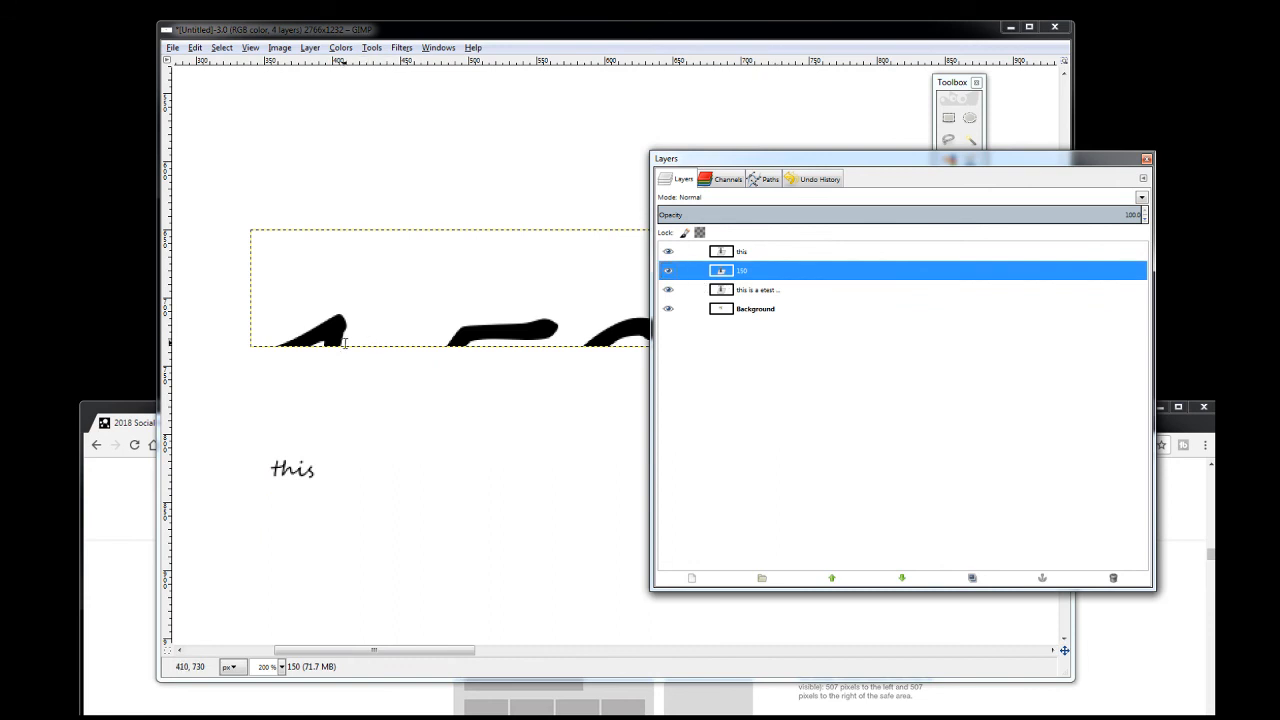
left_click(519, 339)
left_click_drag(229, 363, 214, 545)
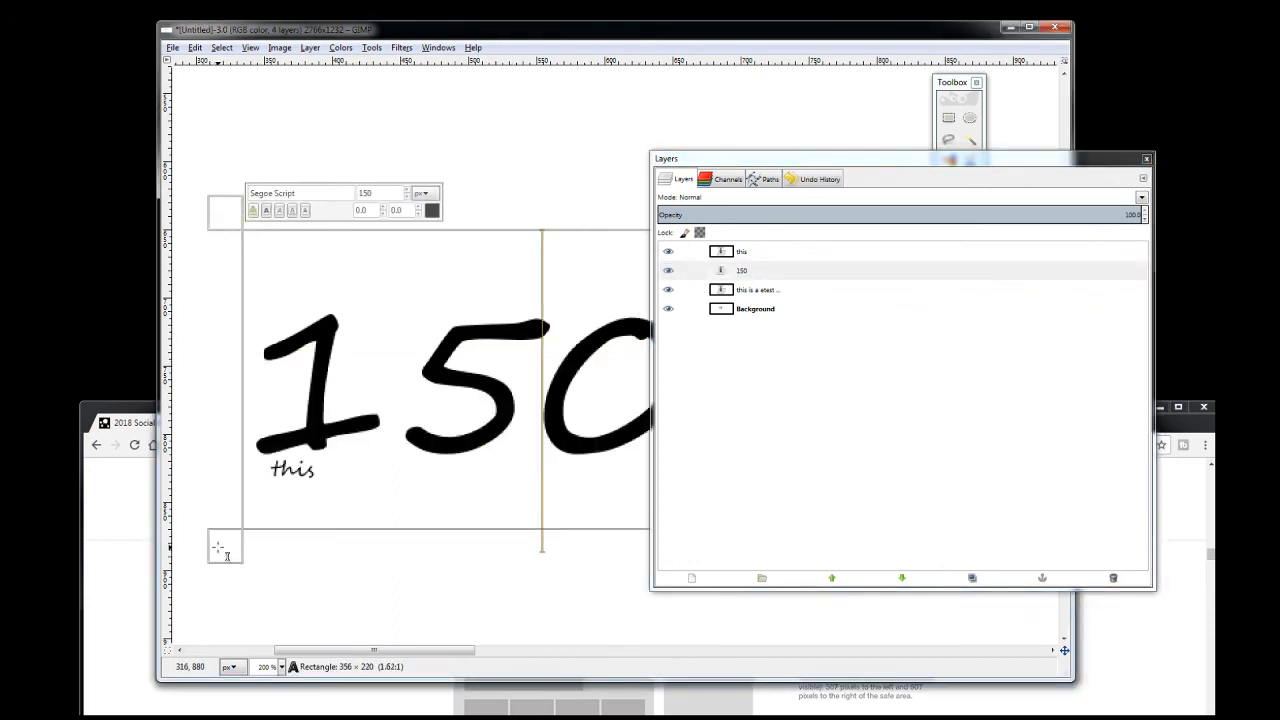
Merge the "this" text layer down into the "150" layer and hide the other two layers
left_click(750, 420)
right_click(753, 252)
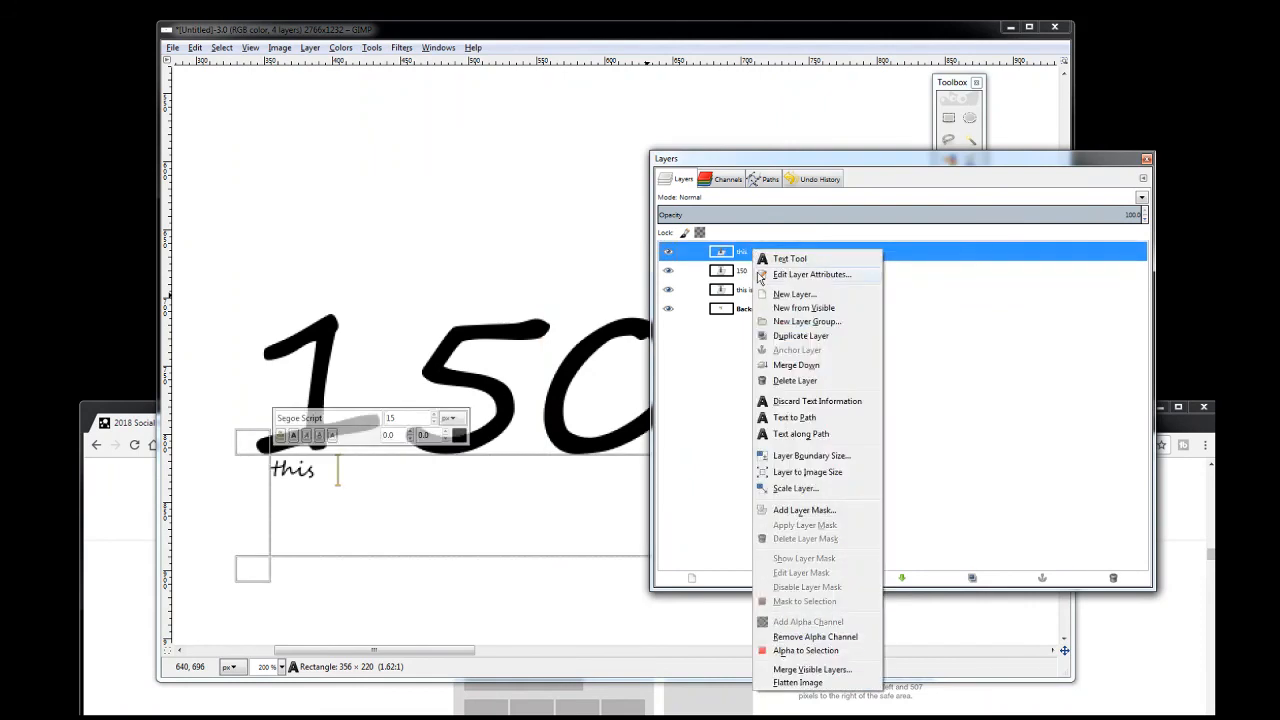
left_click(788, 366)
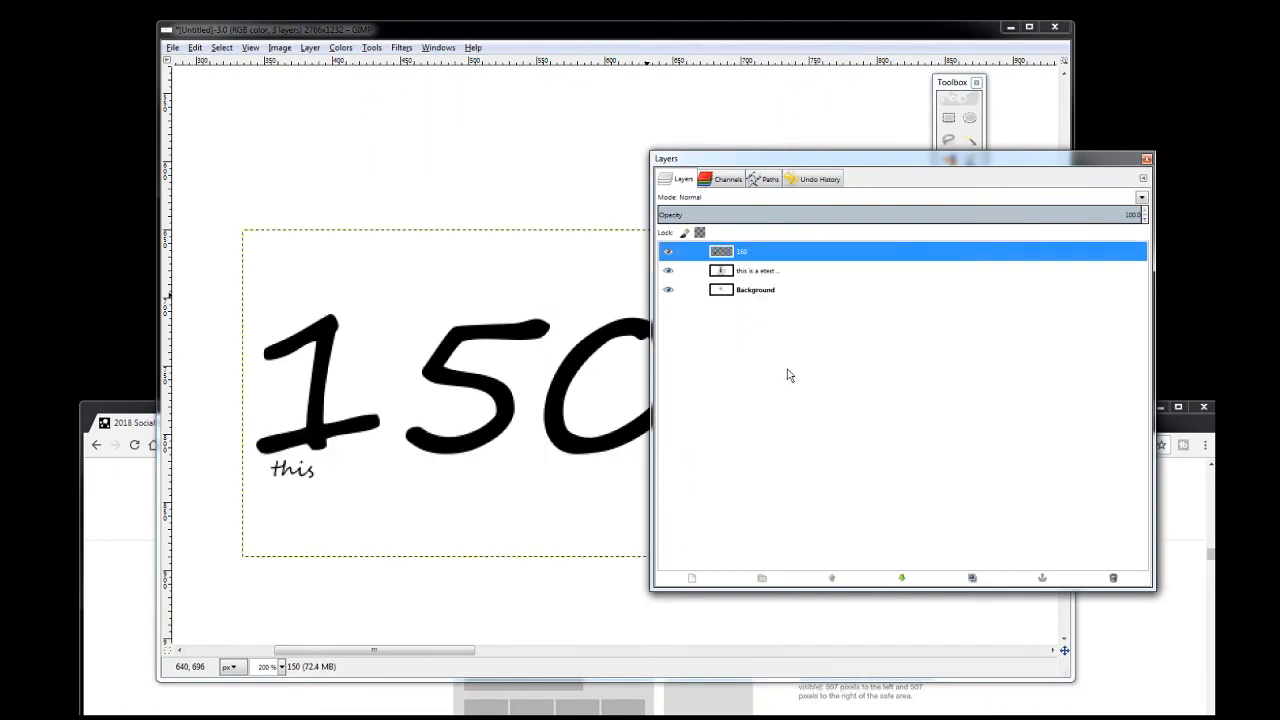
left_click(668, 270)
left_click(668, 289)
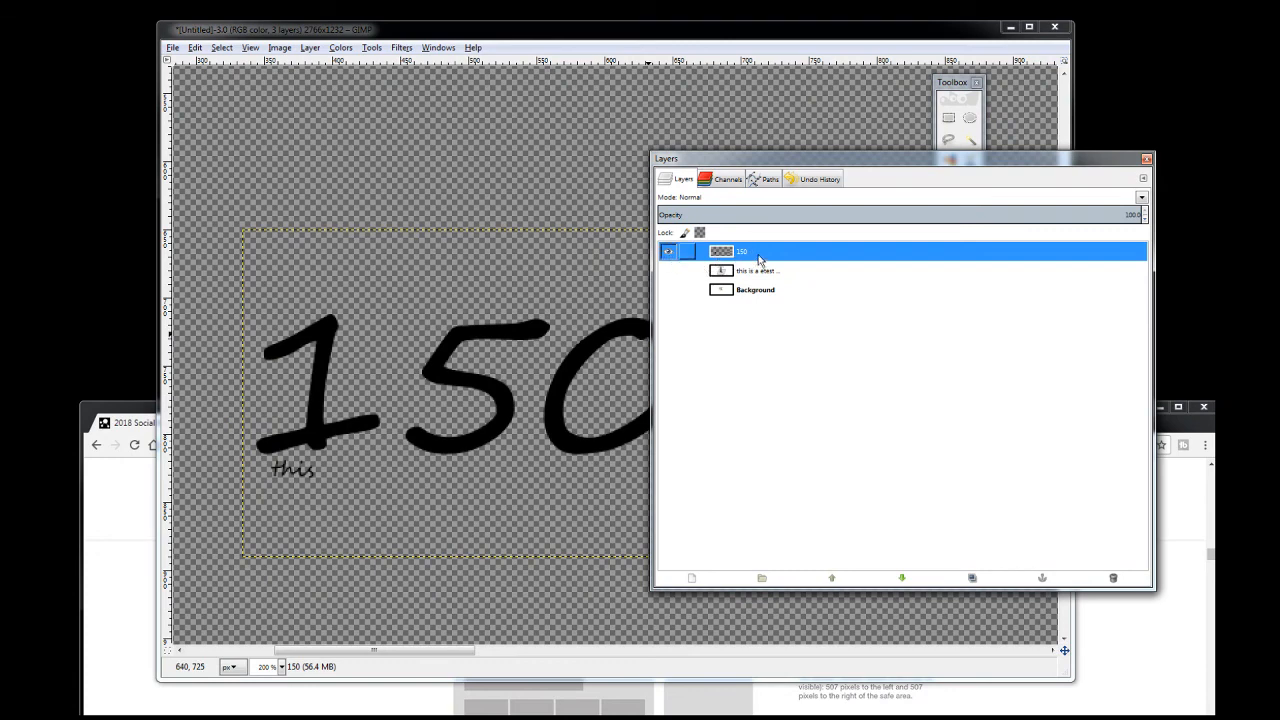
Show the "this is a etest" layer again and move the layer list window clear of the "150" text
left_click(668, 271)
left_click_drag(762, 160, 948, 208)
scroll(541, 400, "down", 5)
scroll(541, 400, "up", 10)
scroll(526, 246, "down", 6)
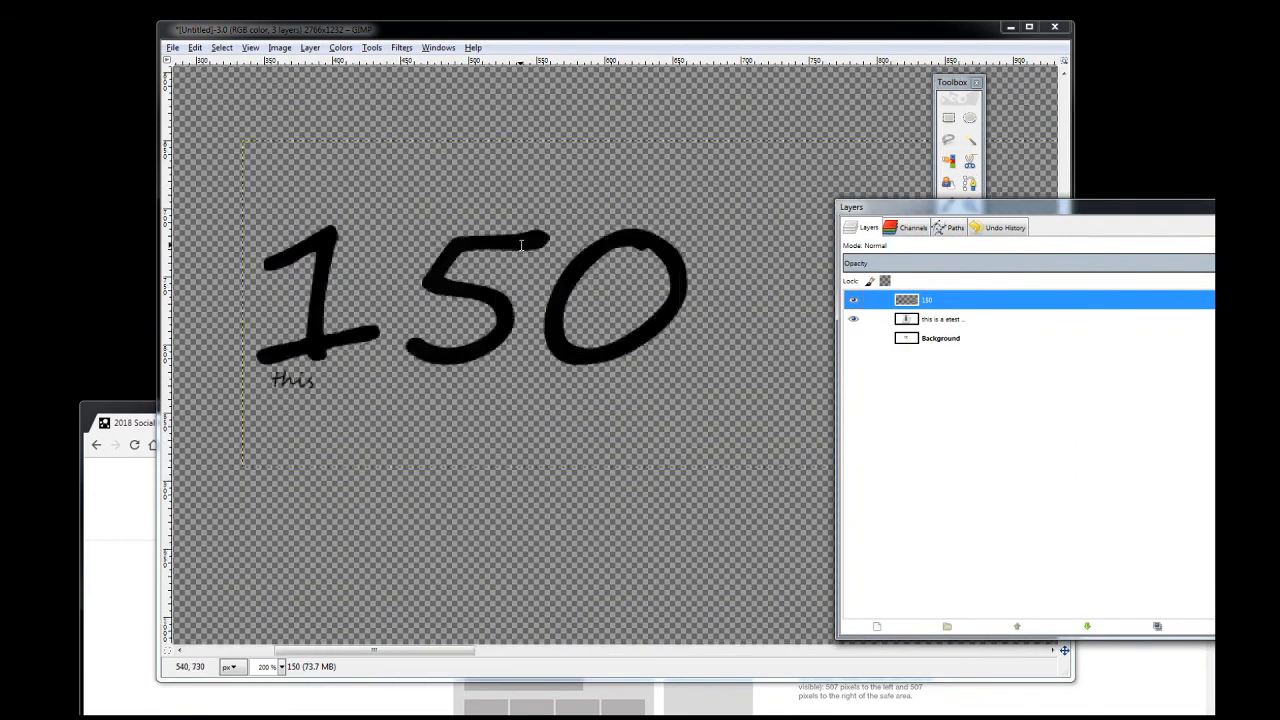
scroll(490, 238, "down", 5)
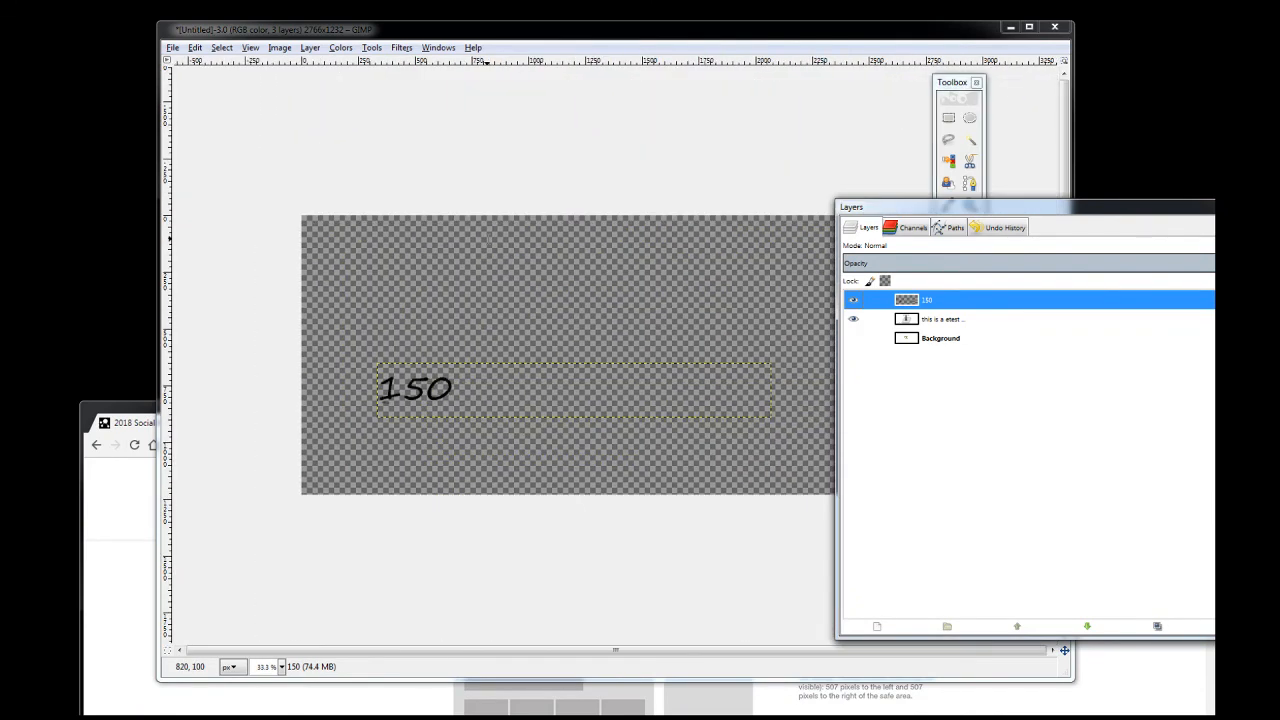
Select and hide the "this is a etest" layer, and place the text cursor in its text box
left_click(950, 322)
double_click(950, 321)
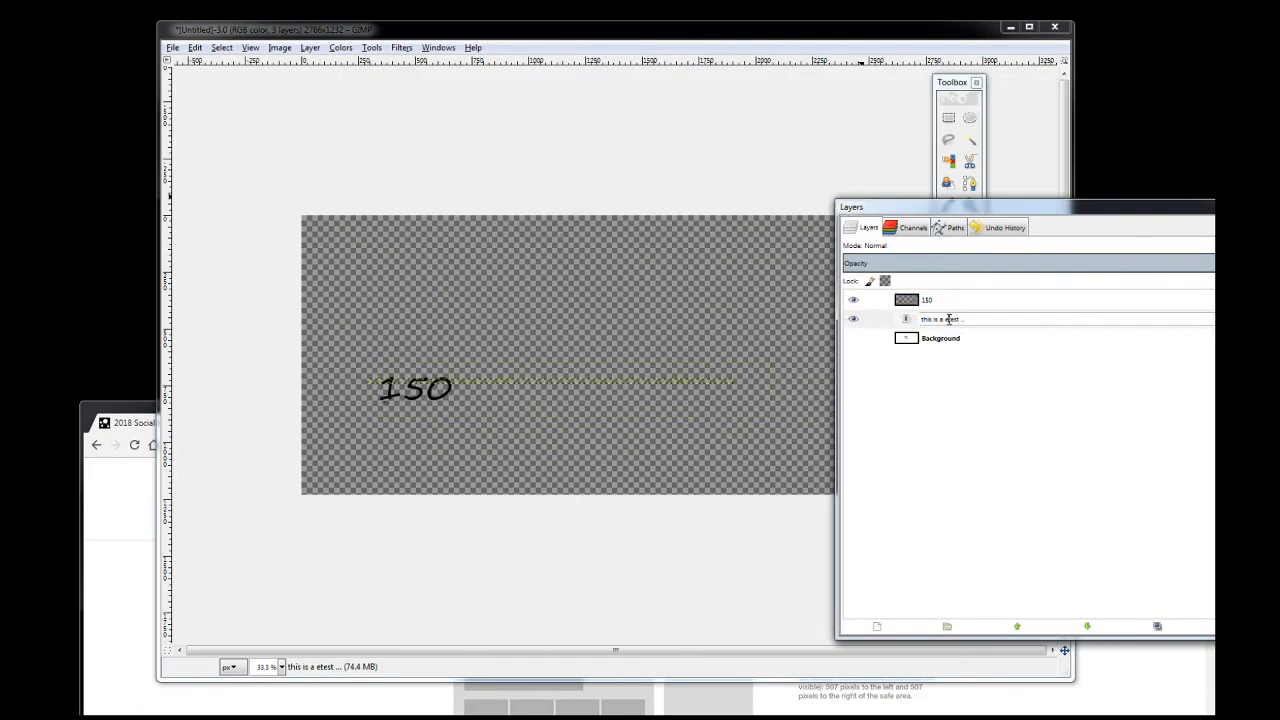
left_click(853, 319)
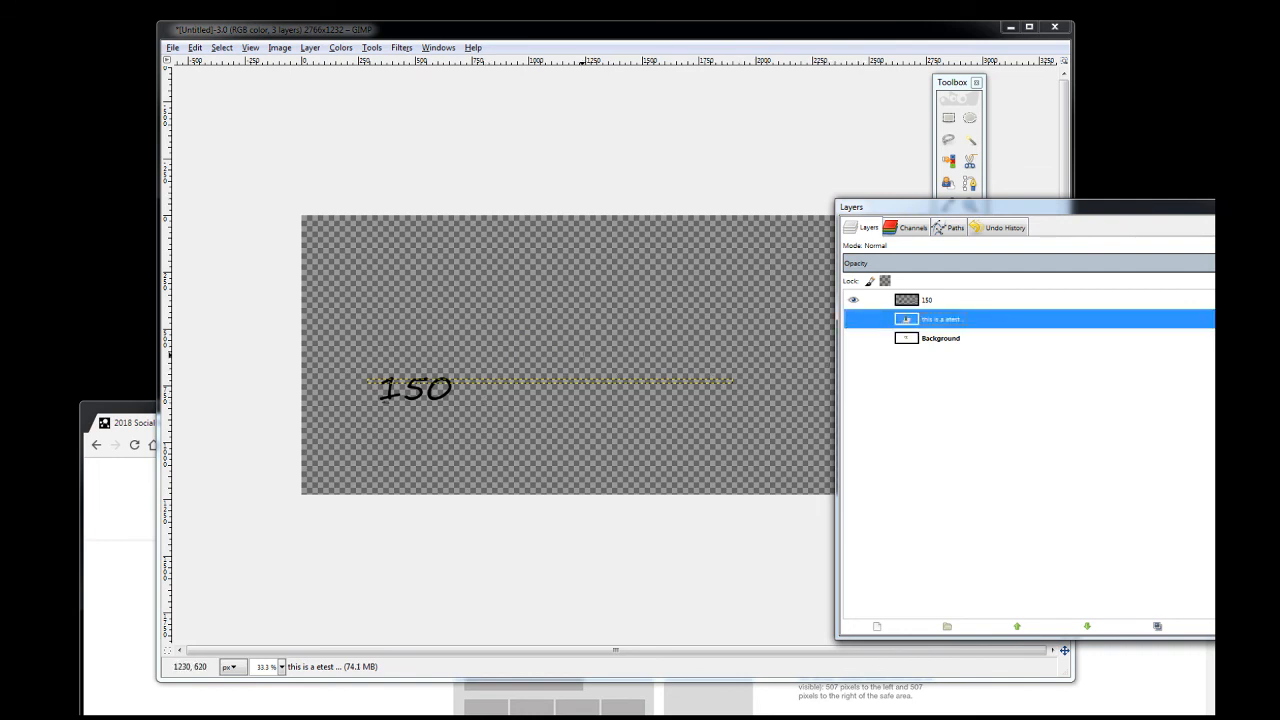
scroll(493, 370, "up", 4)
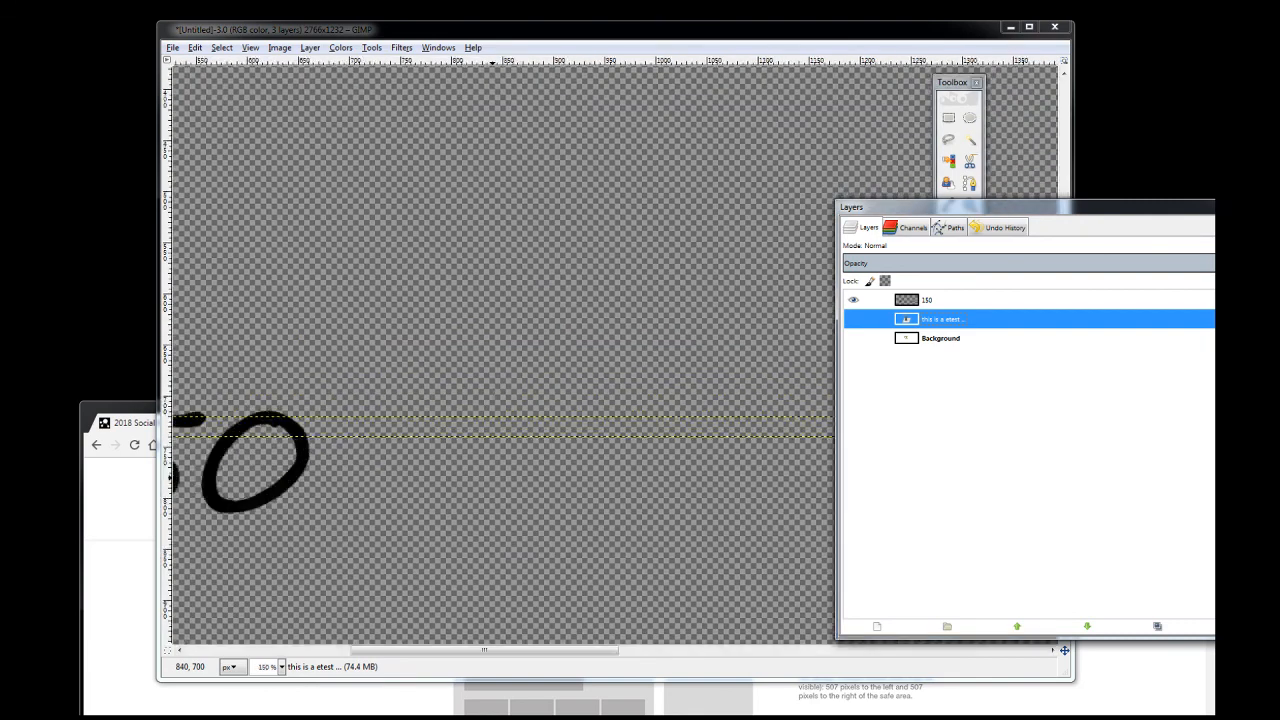
left_click(300, 426)
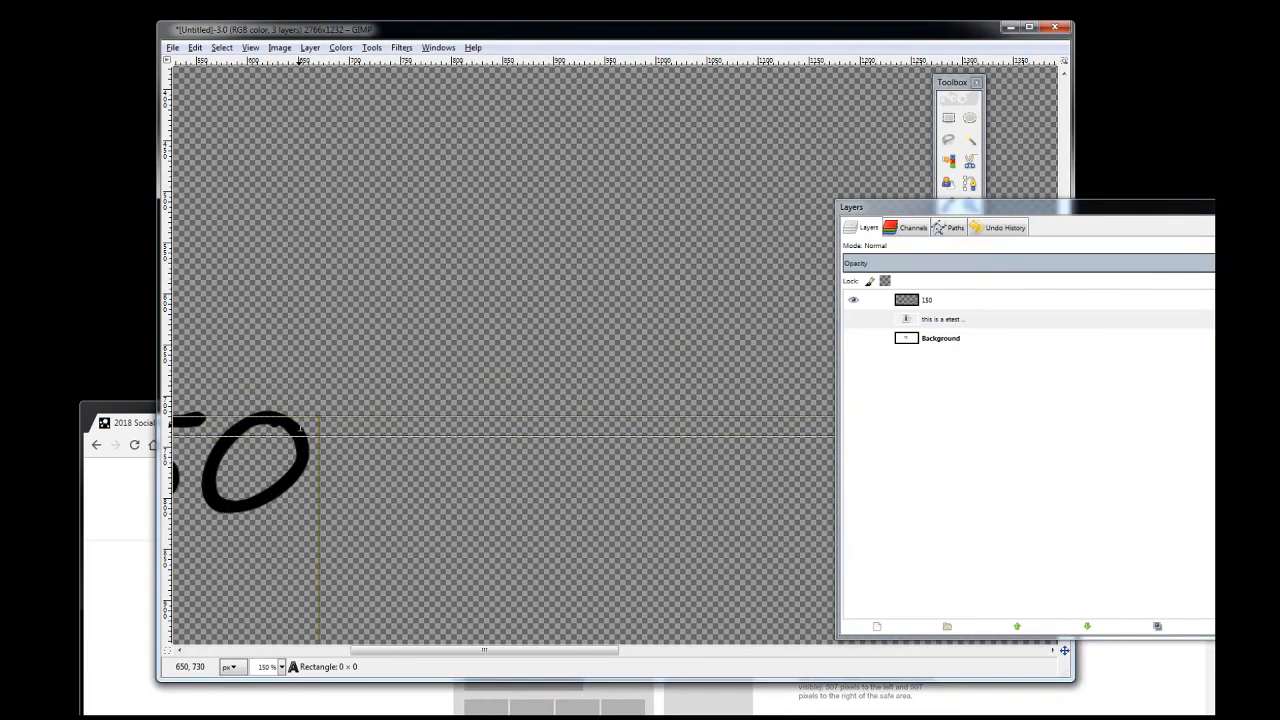
scroll(329, 463, "down", 3)
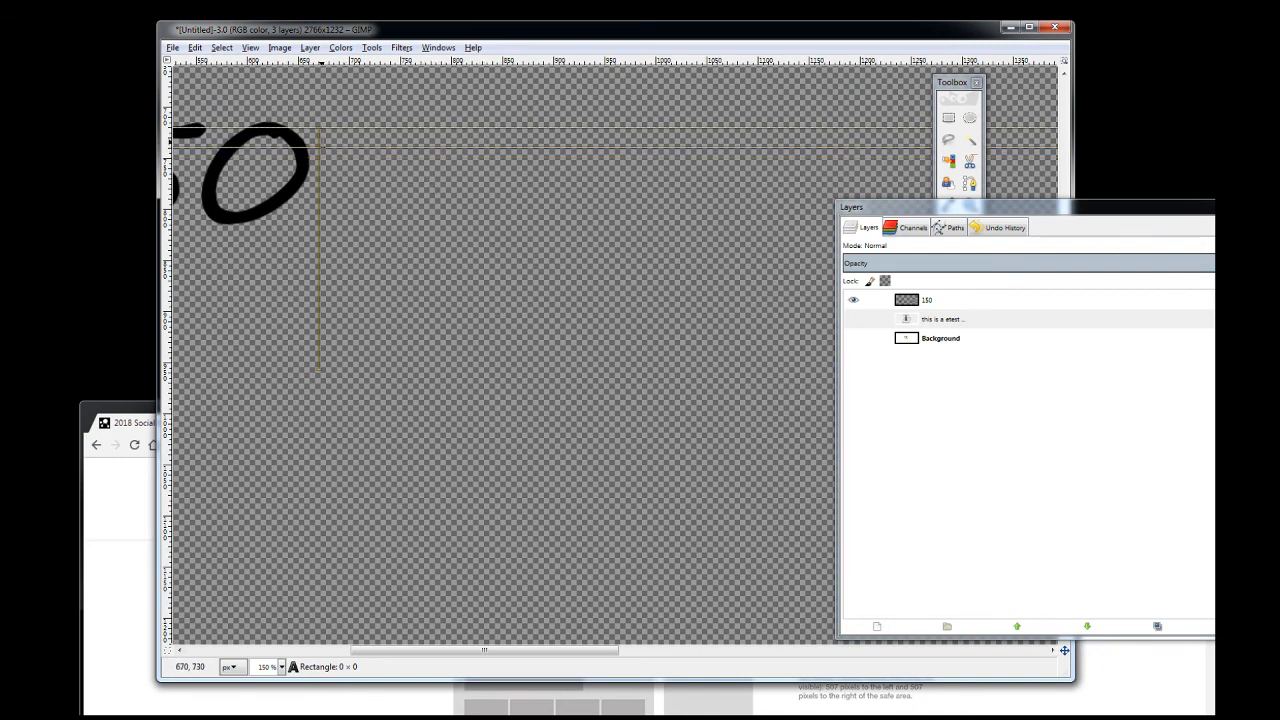
Erase the word "this" from the start of the hidden text and turn its layer back on
type("THi")
key("BackSpace")
key("BackSpace")
key("BackSpace")
key("BackSpace")
key("BackSpace")
key("BackSpace")
key("BackSpace")
key("BackSpace")
left_click(858, 320)
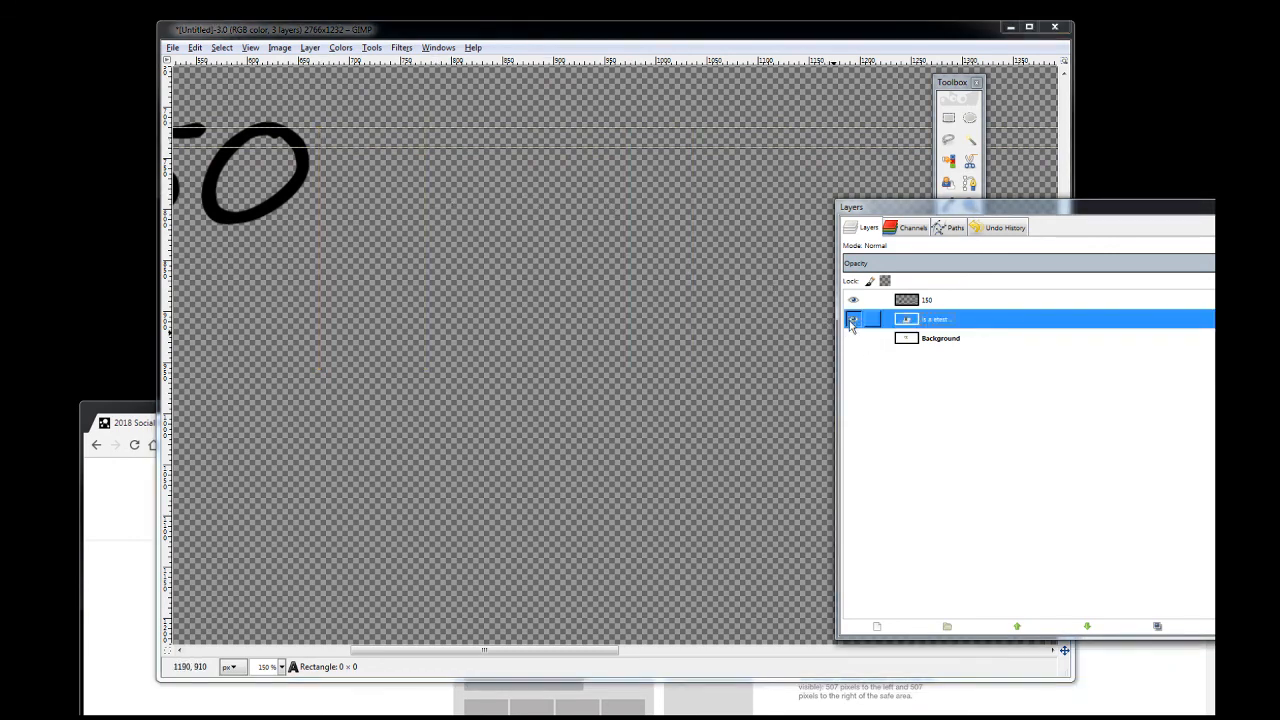
Resize the "is a etest" text box to about 1850 × 200 px below the "150" text and rename its layer "This is a test"
left_click_drag(323, 147, 228, 660)
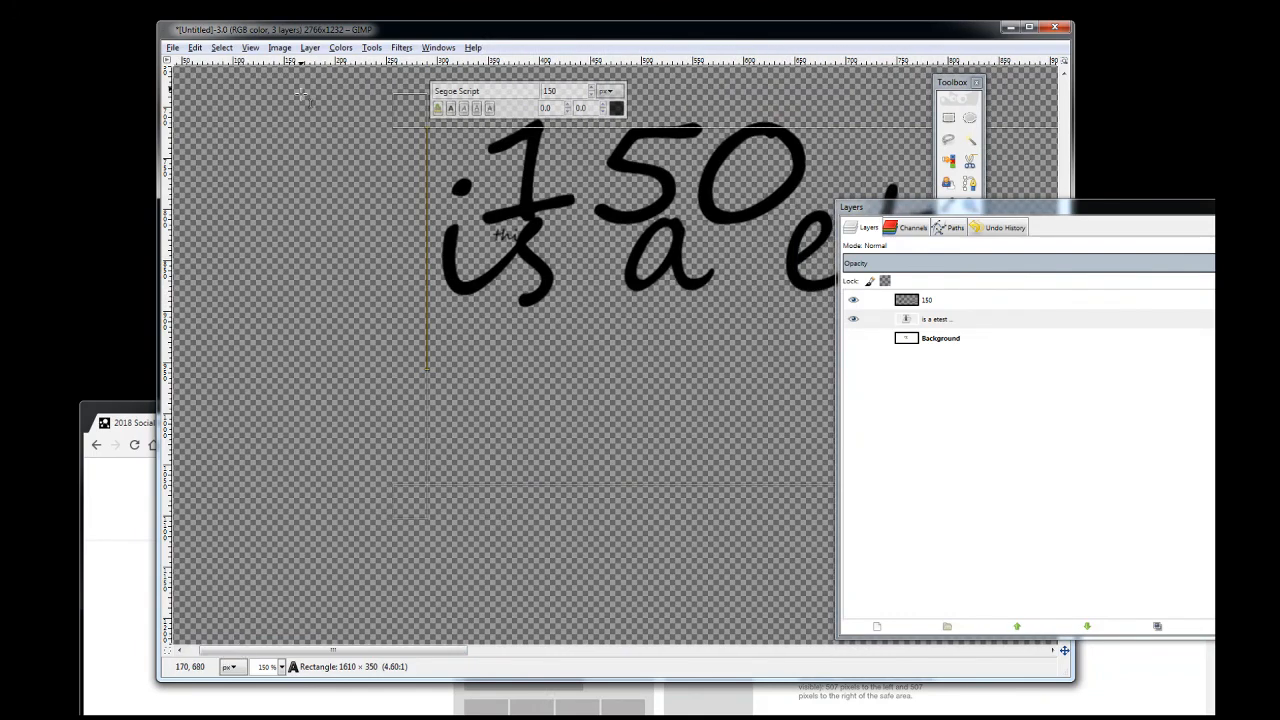
left_click_drag(412, 112, 172, 262)
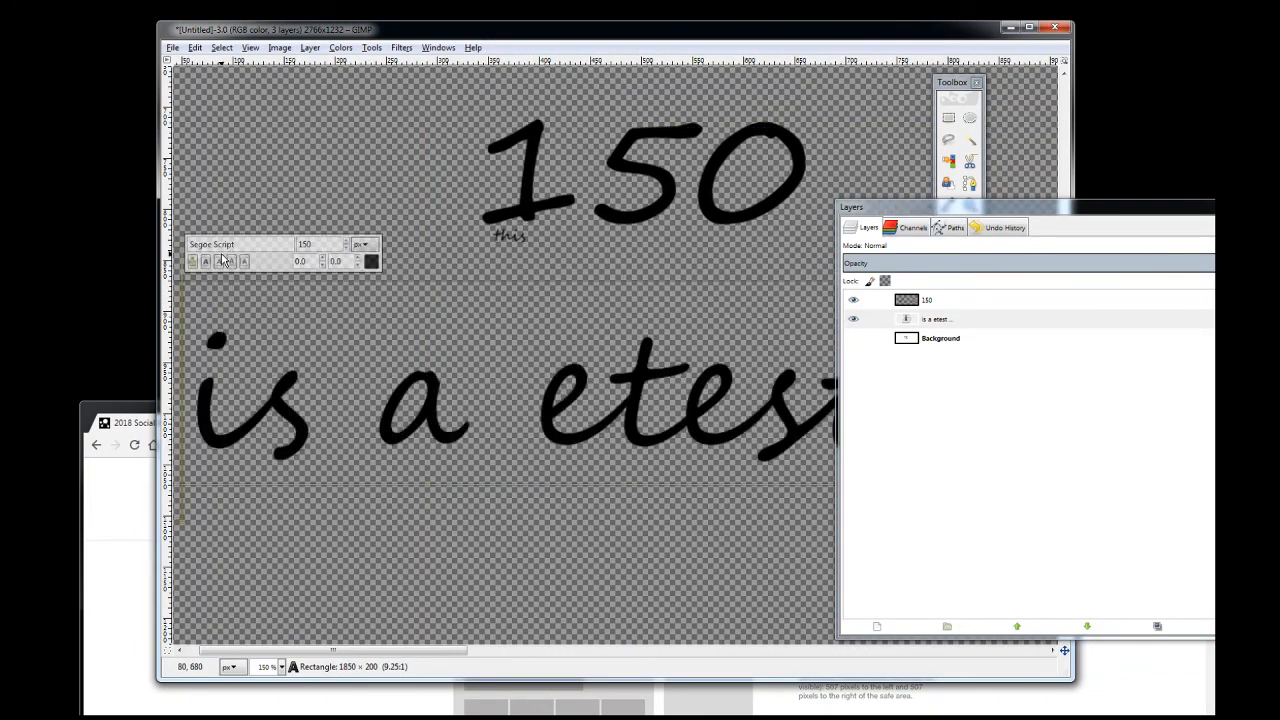
double_click(936, 319)
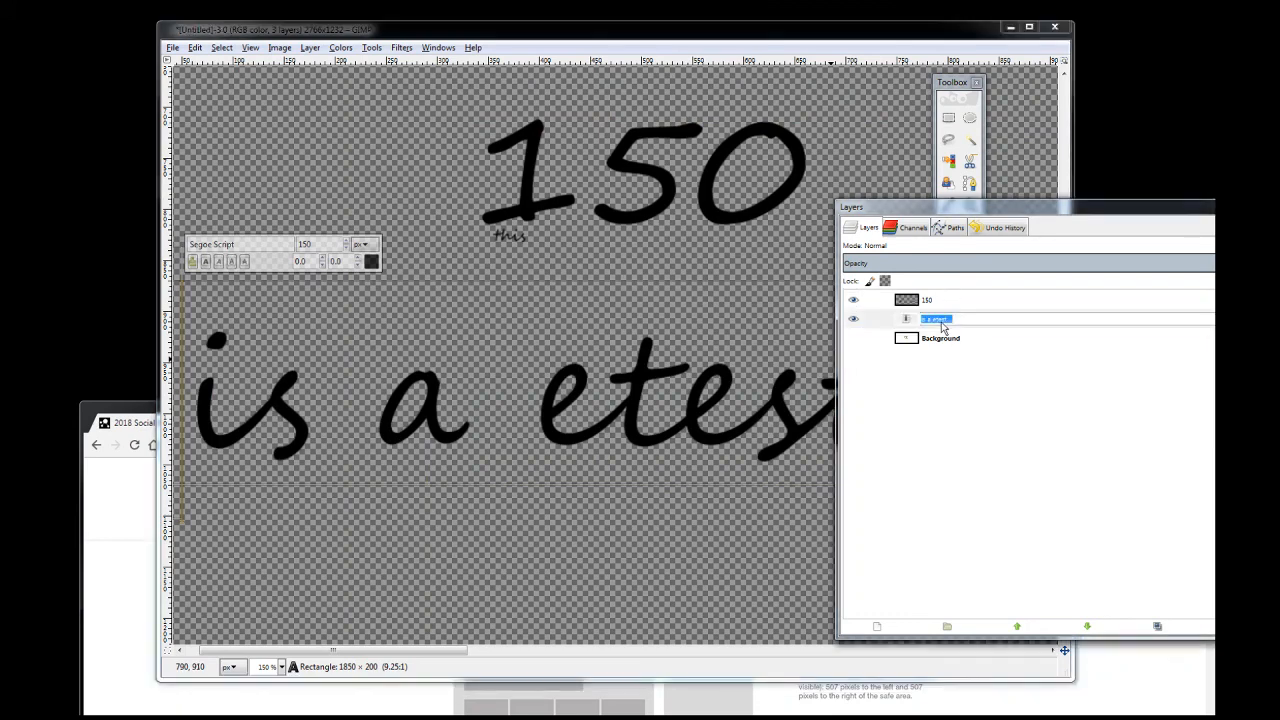
type("This is a test")
key("Return")
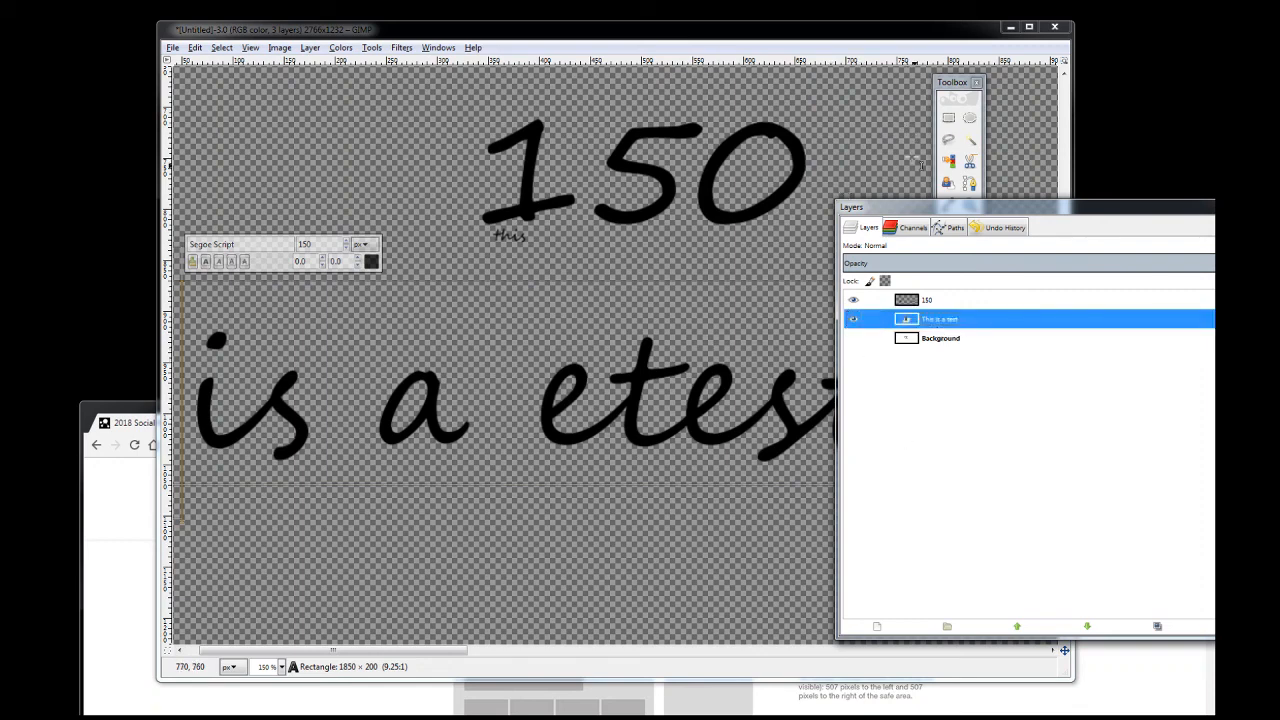
Merge the visible "150" and "This is a test" layers, with the merged layer expanded as necessary
left_click_drag(922, 209, 1066, 147)
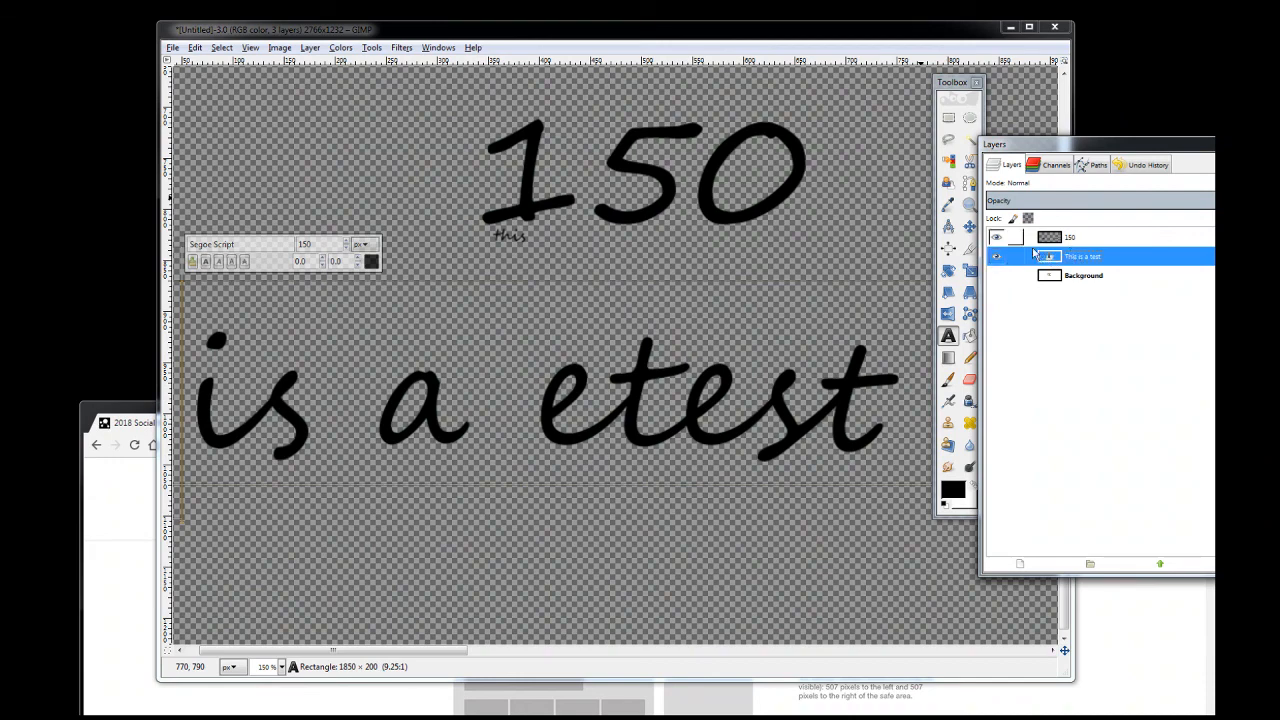
left_click(1085, 241)
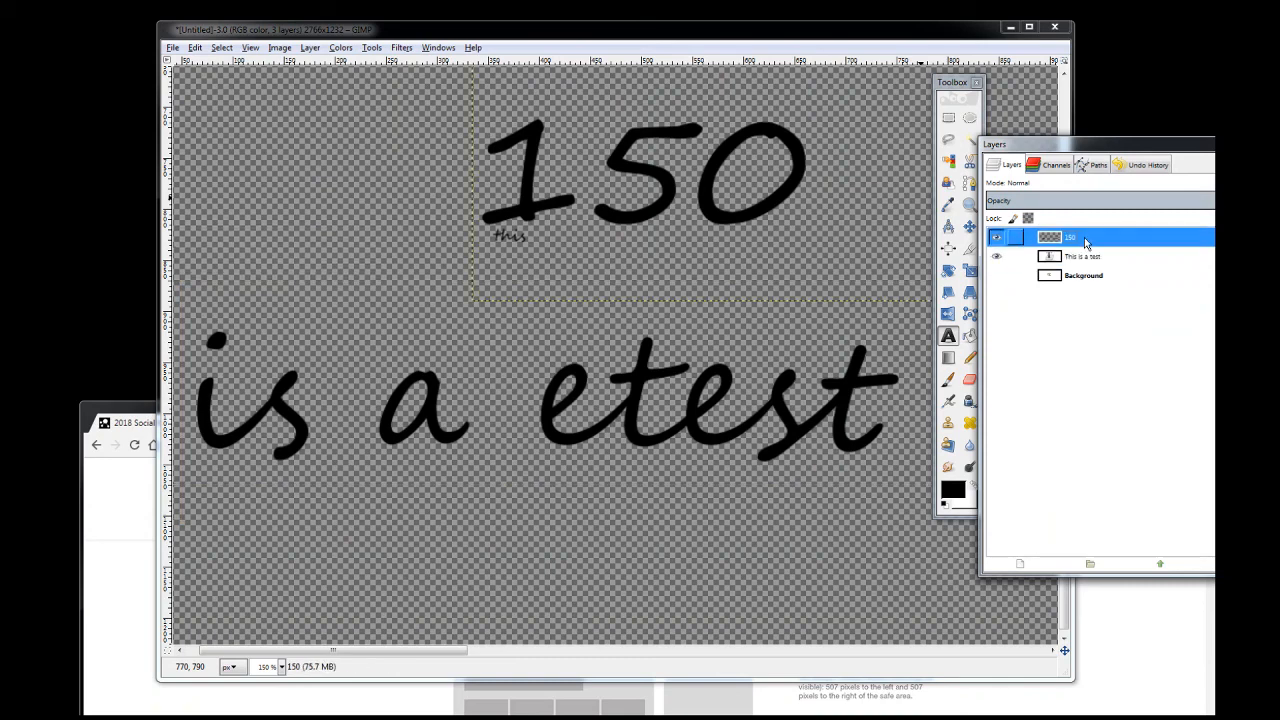
right_click(1083, 237)
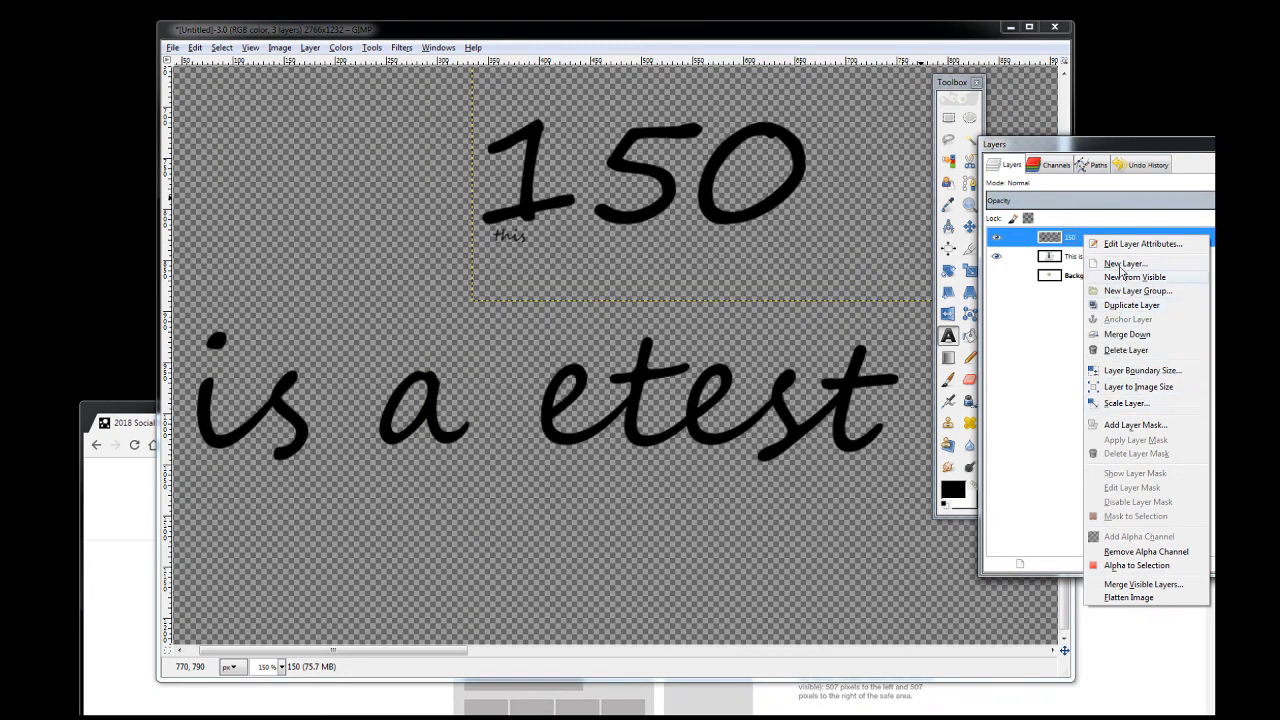
left_click(1140, 584)
left_click_drag(1141, 508, 575, 320)
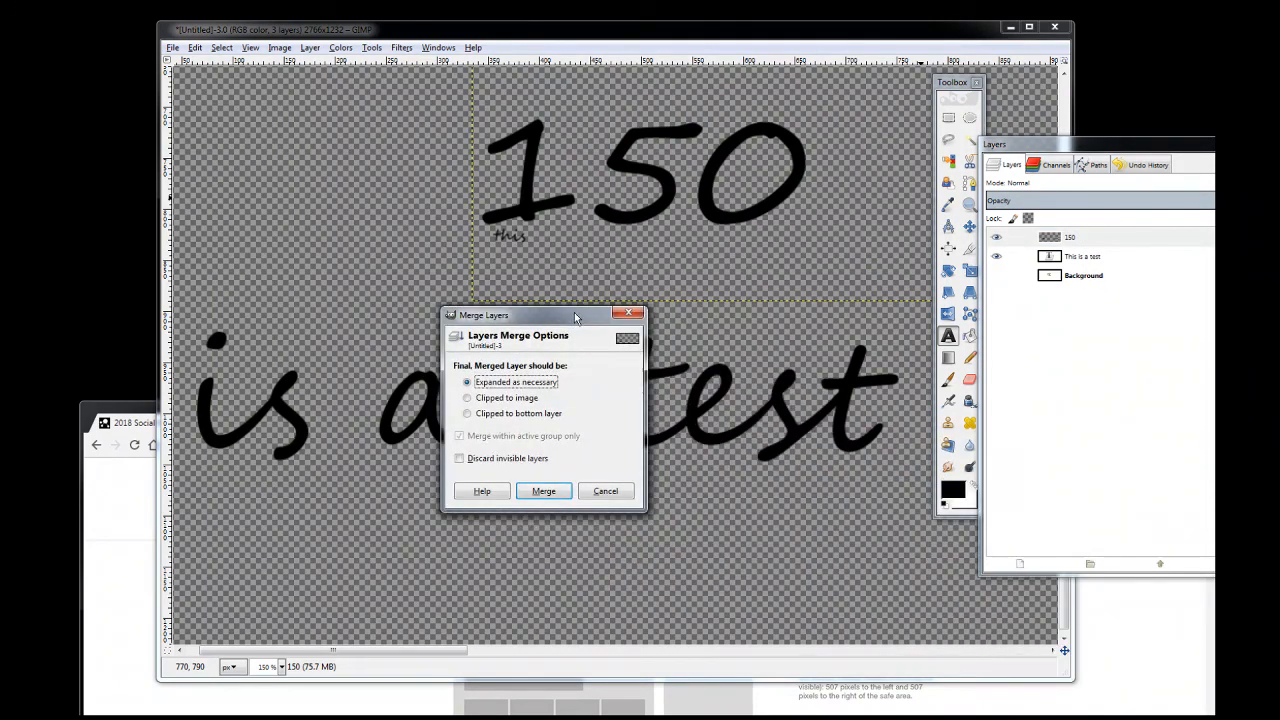
left_click(544, 491)
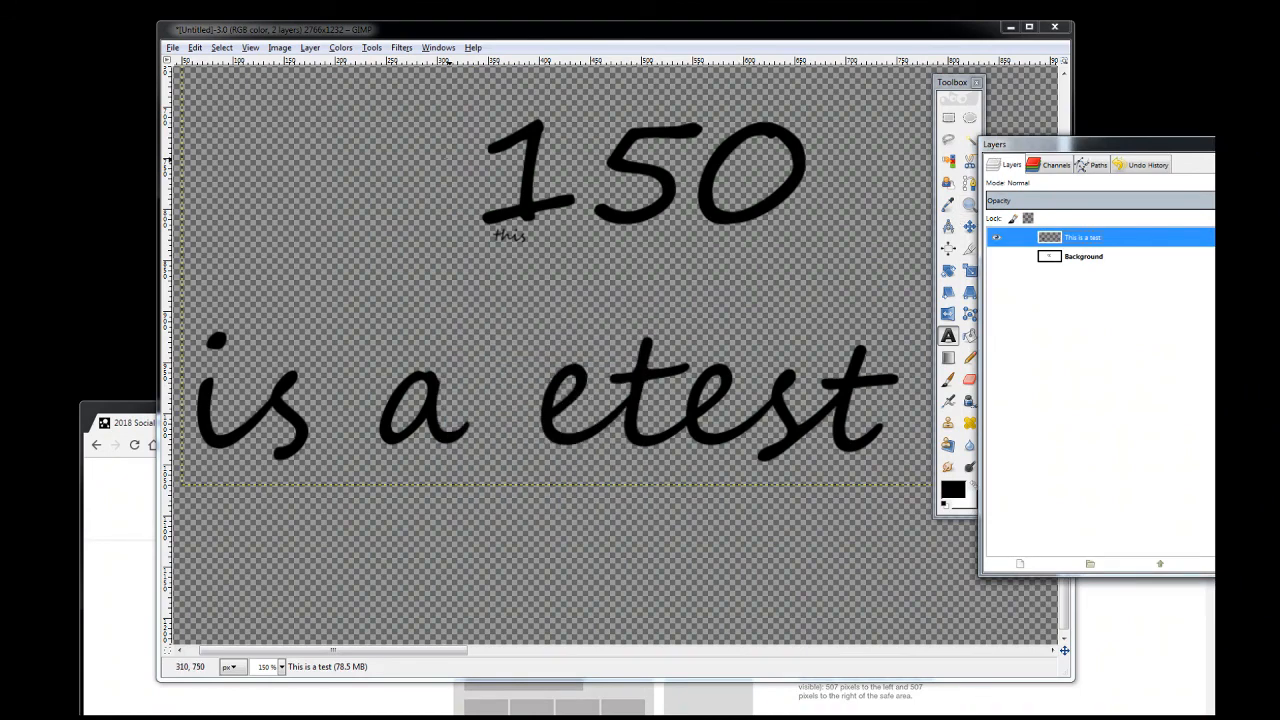
Hide and show the merged "This is a test" layer, and delete it from the image
left_click(997, 240)
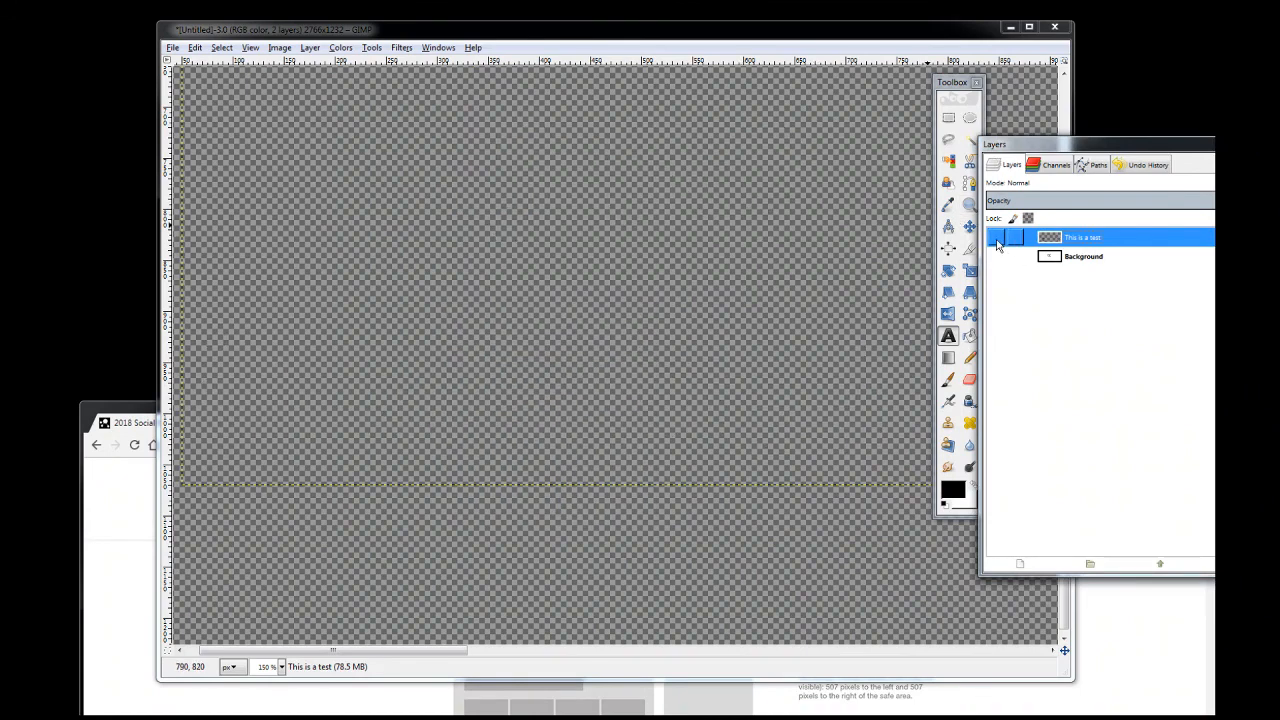
left_click(997, 242)
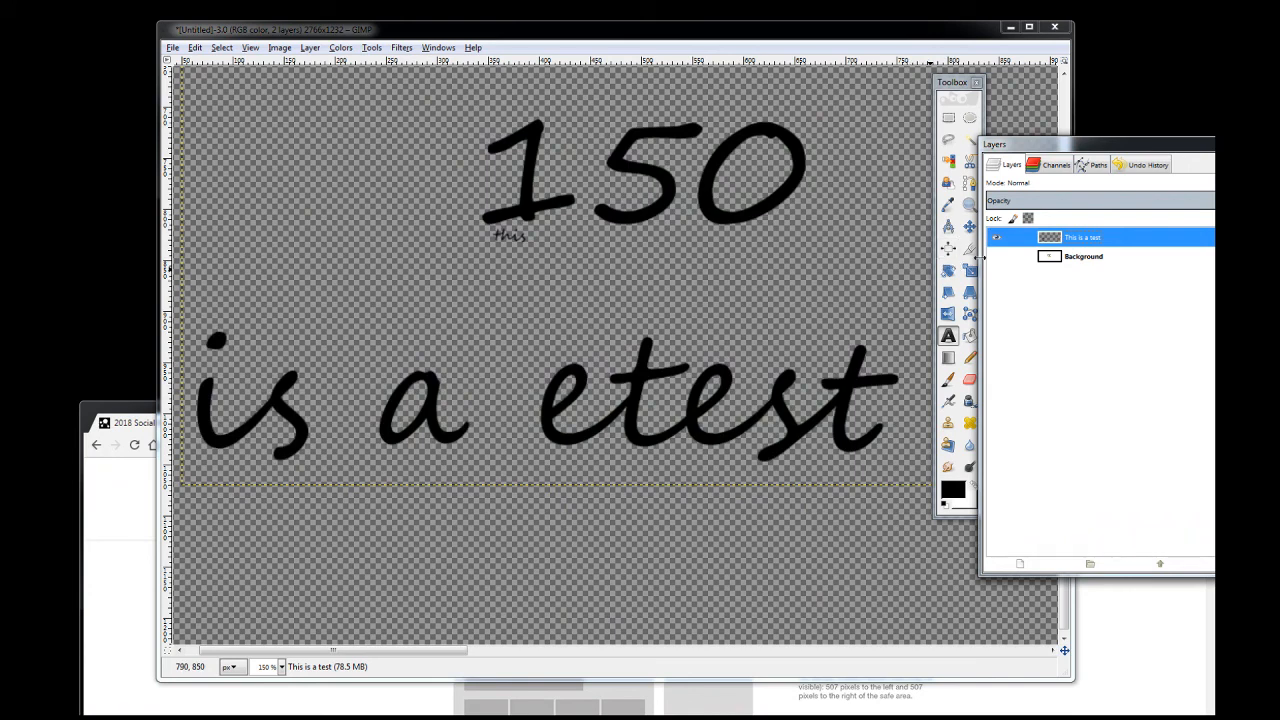
right_click(1084, 239)
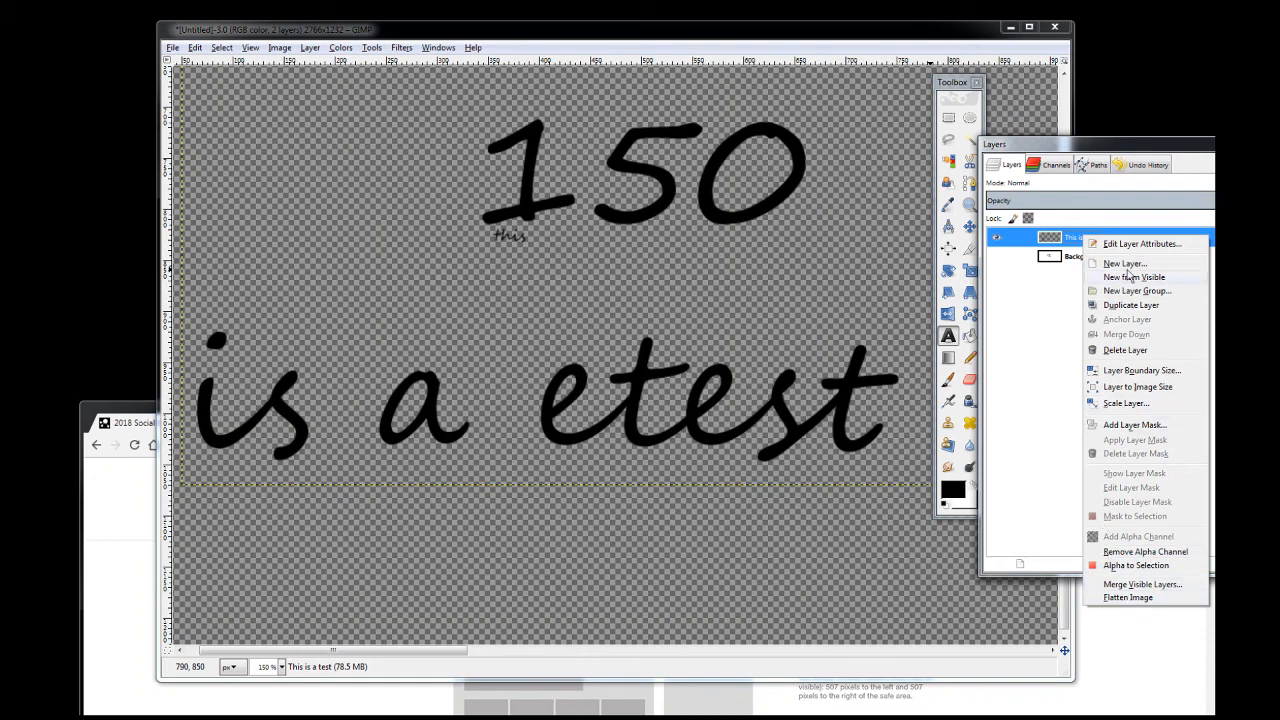
left_click(1122, 352)
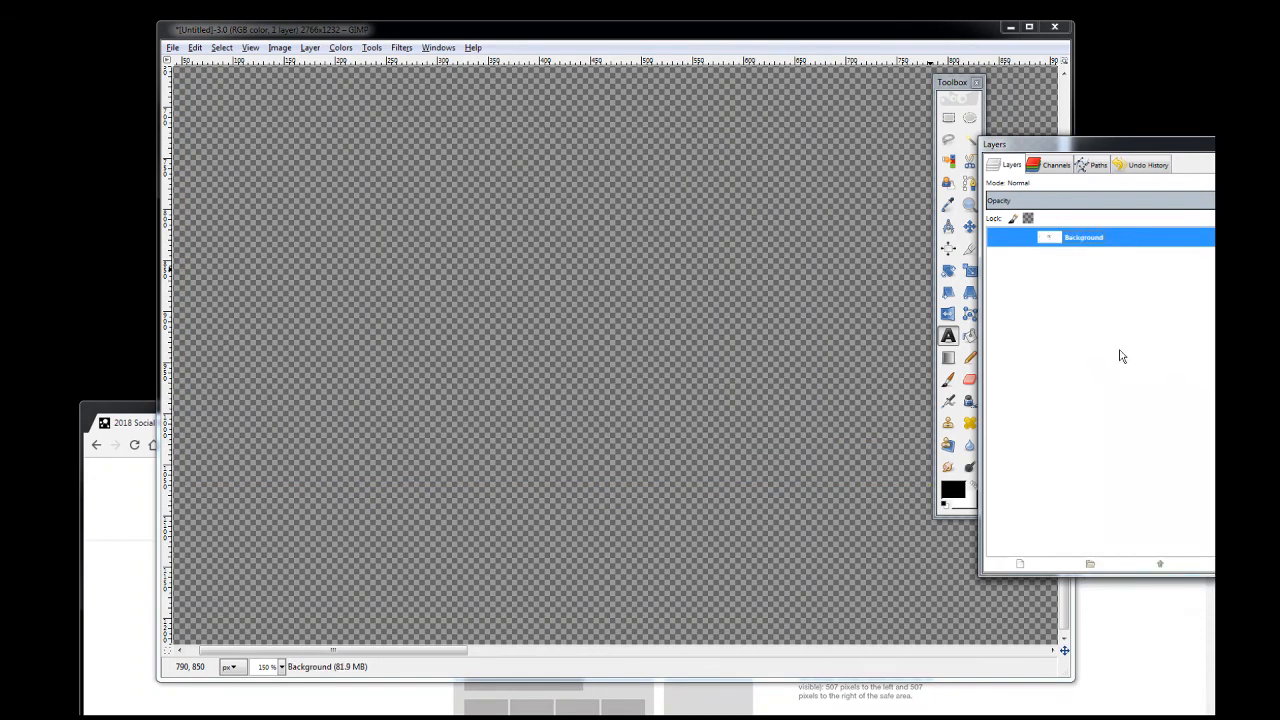
Bucket-fill the hidden Background layer with the black foreground color, after enlarging the tool options window
right_click(1078, 243)
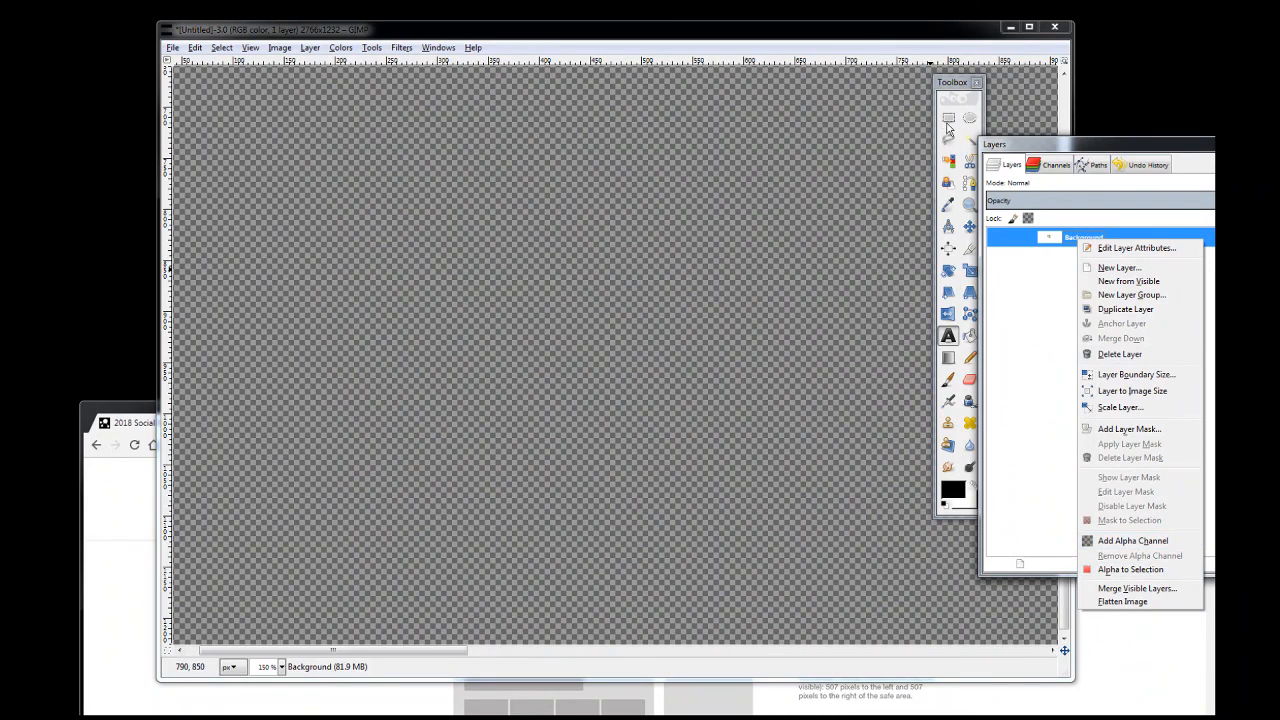
left_click(831, 80)
left_click_drag(1102, 147, 288, 172)
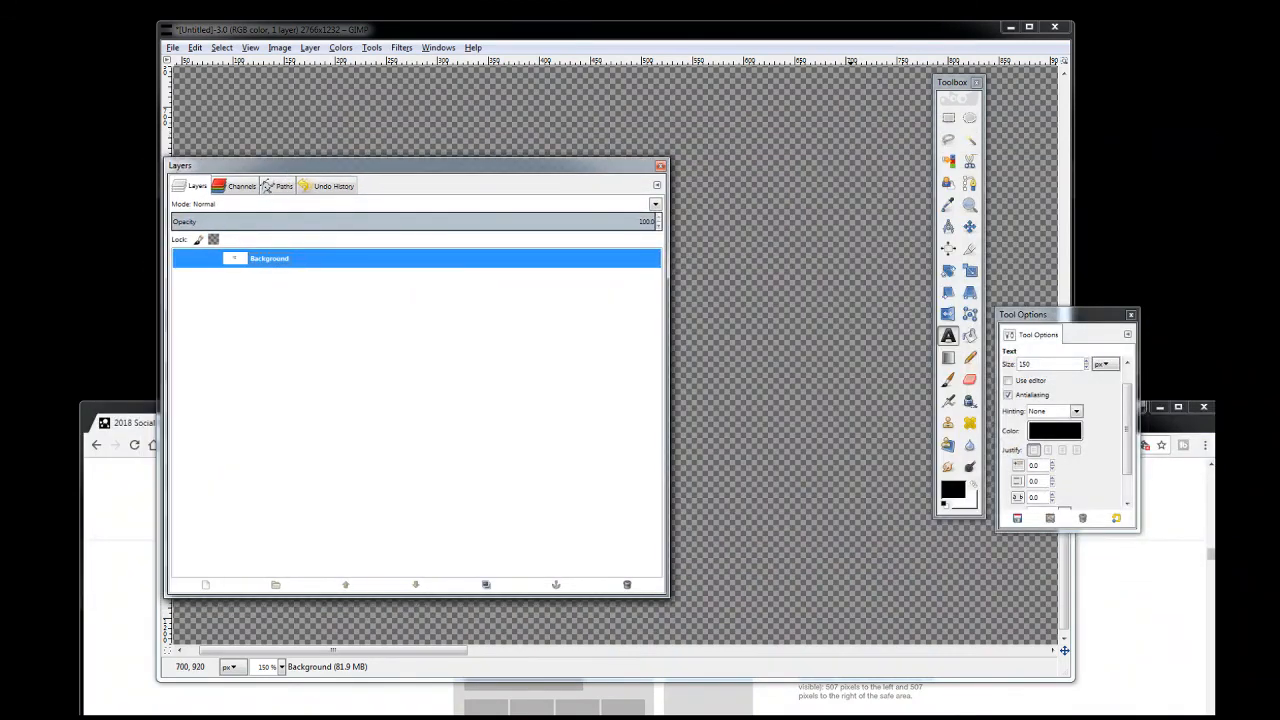
left_click(970, 140)
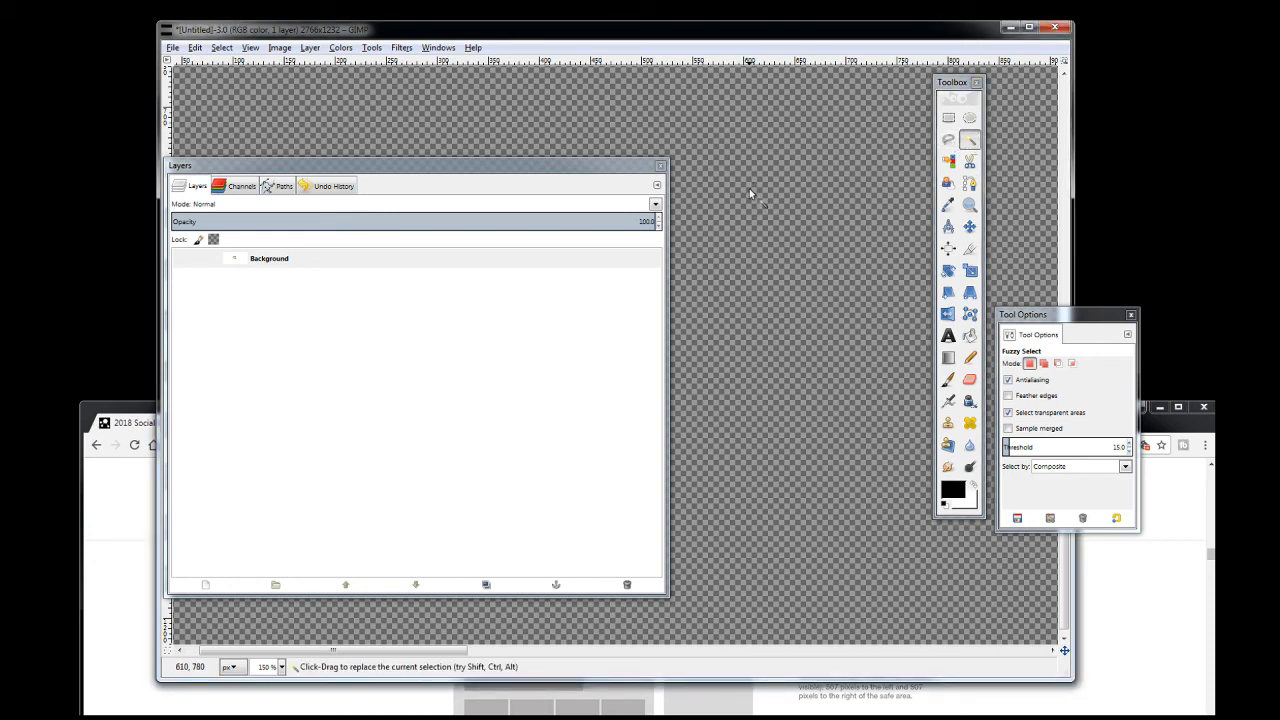
left_click(970, 337)
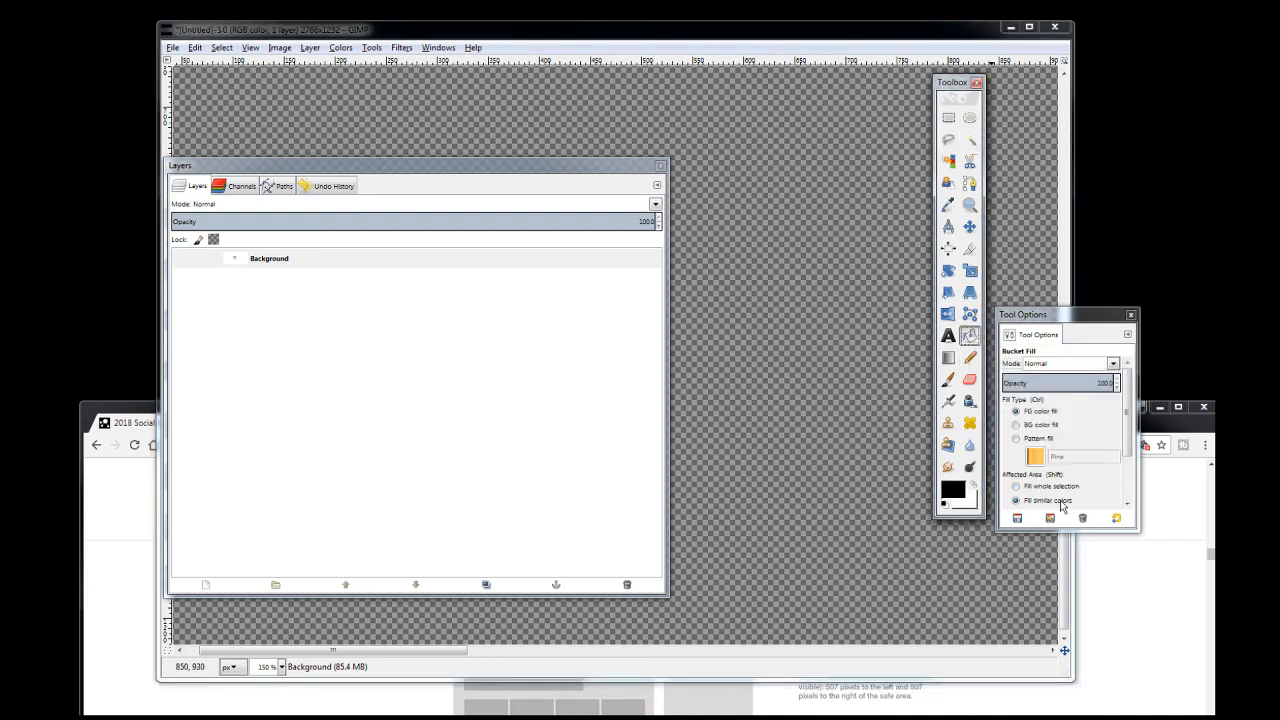
left_click_drag(1134, 531, 1134, 677)
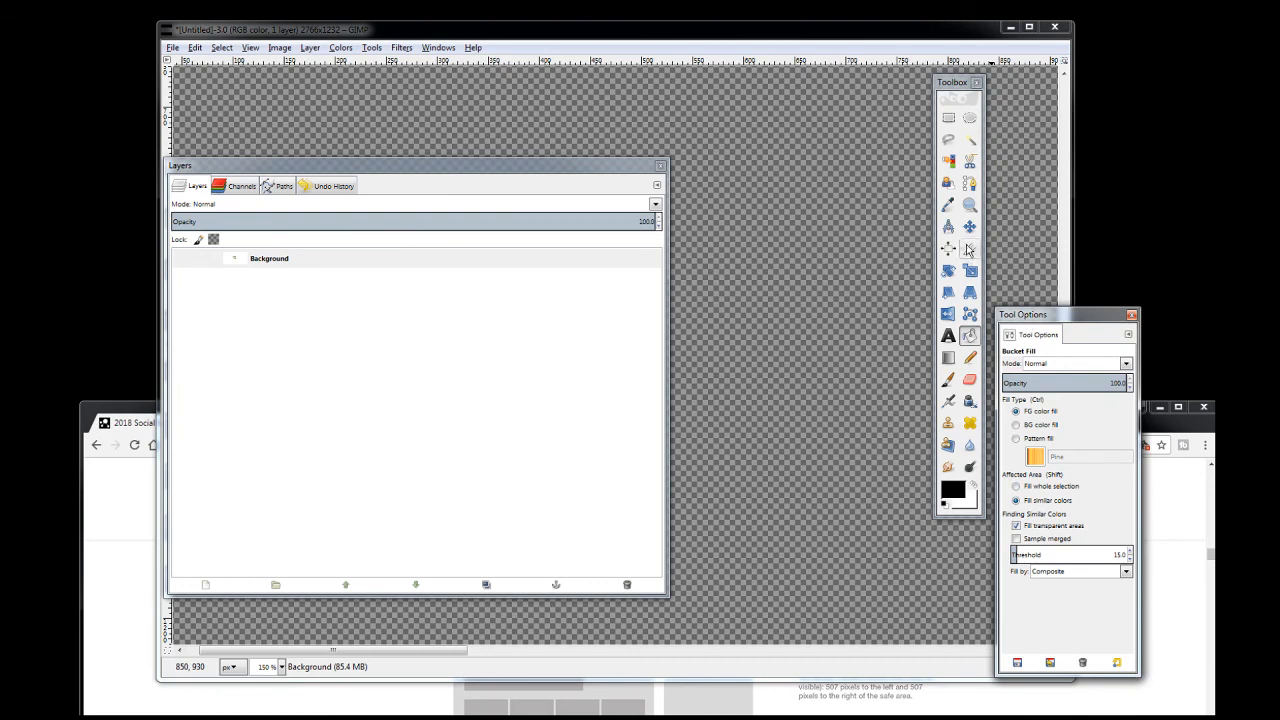
left_click(1017, 411)
left_click(789, 298)
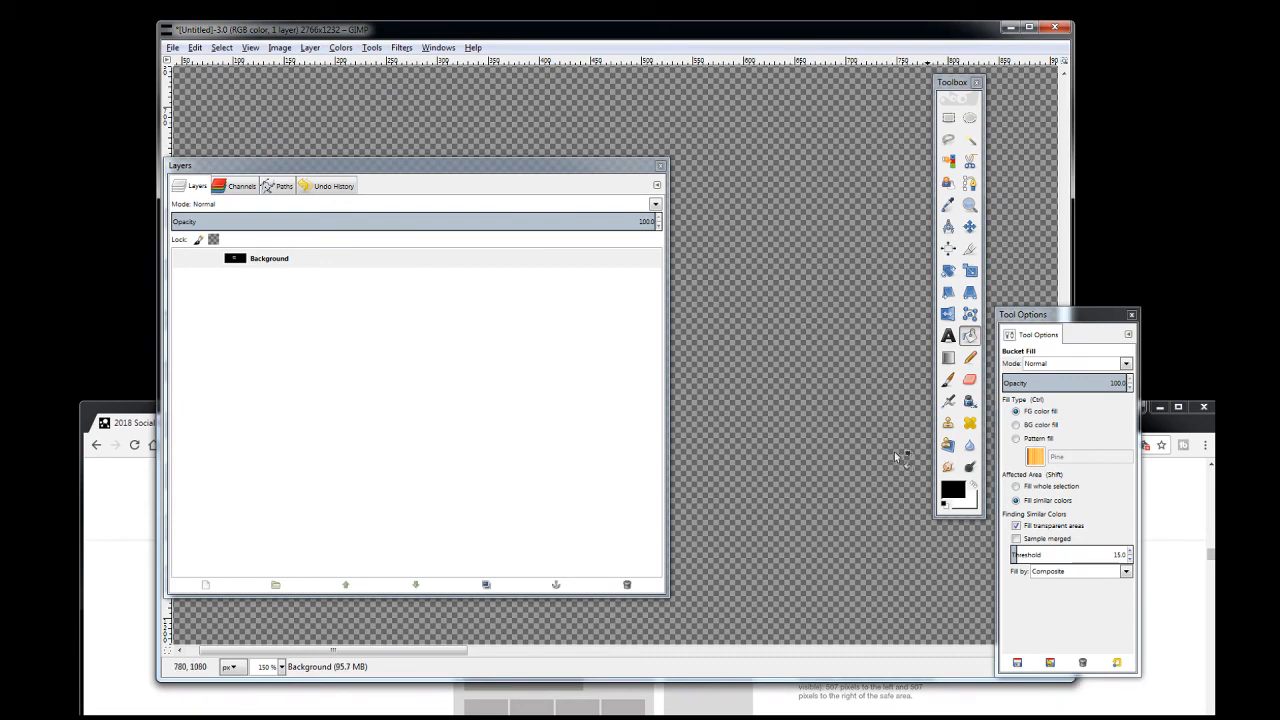
Add an alpha channel to the Background layer and create a new transparent layer above it
left_click_drag(560, 172, 707, 191)
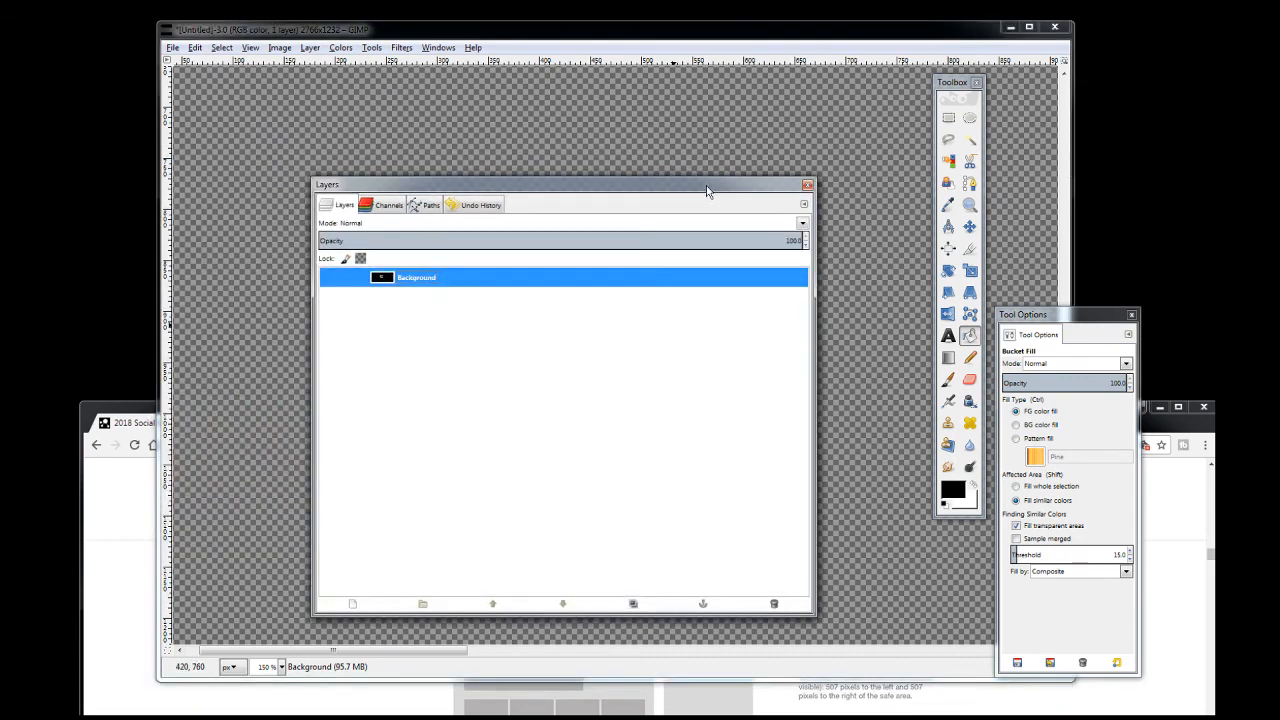
right_click(433, 282)
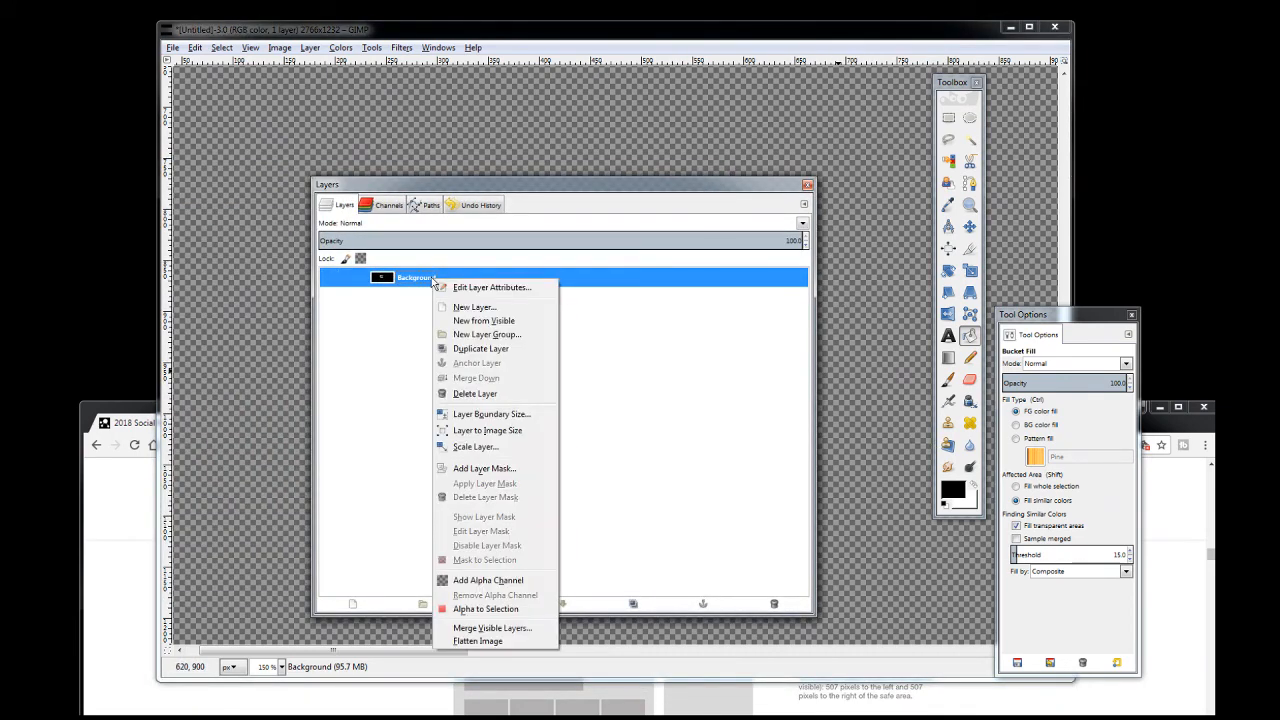
left_click(488, 581)
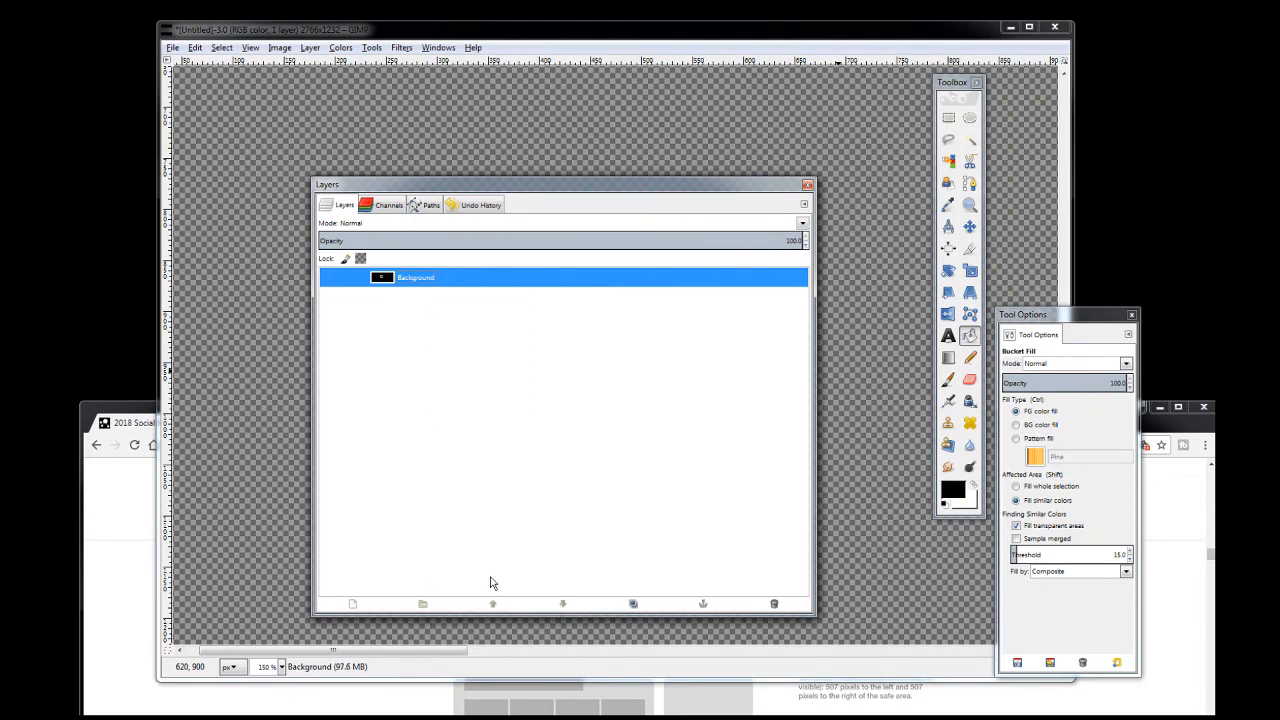
right_click(416, 284)
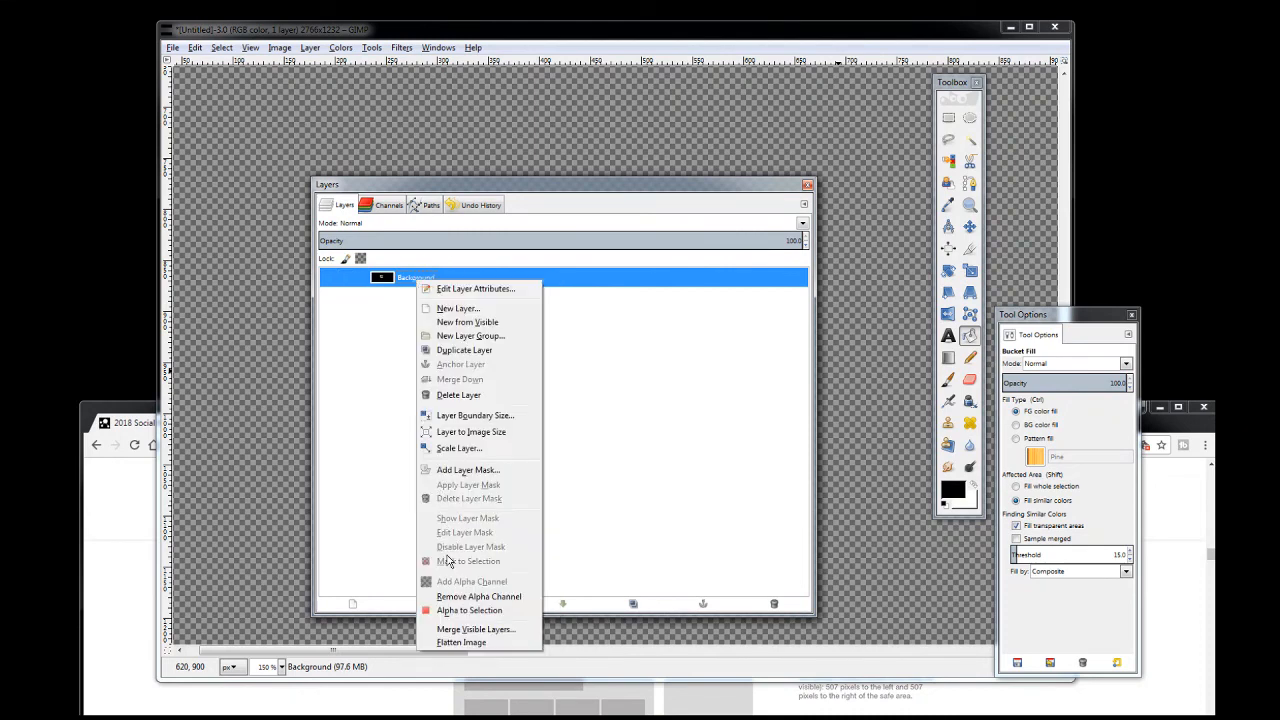
left_click(455, 308)
left_click(451, 423)
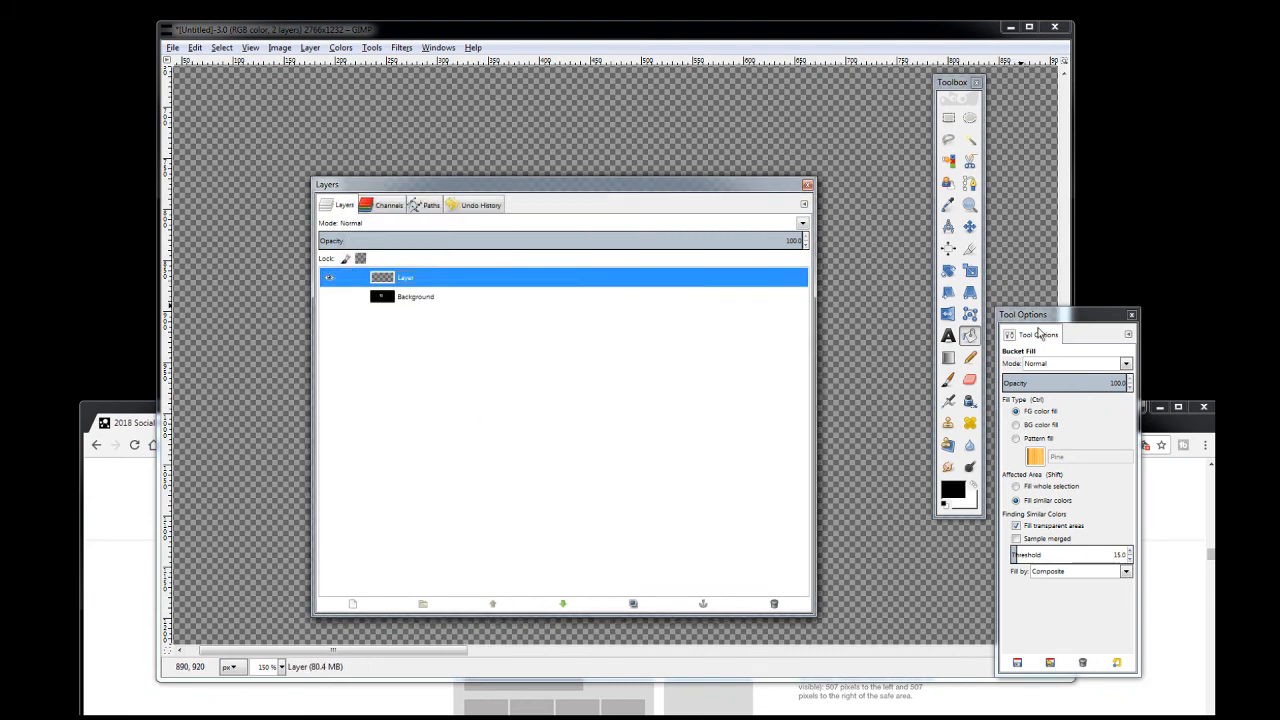
Select the entire empty layer with Fuzzy Select and move the layer list window clear of the canvas
left_click(970, 140)
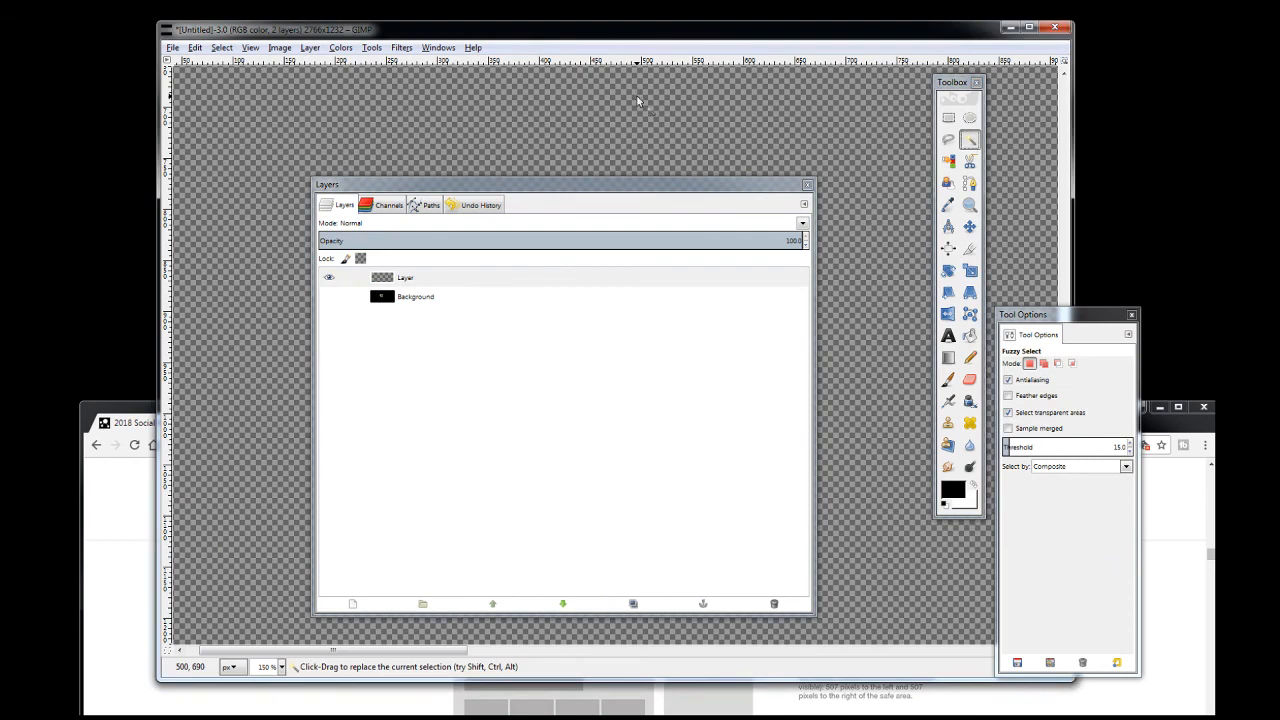
scroll(630, 158, "down", 3)
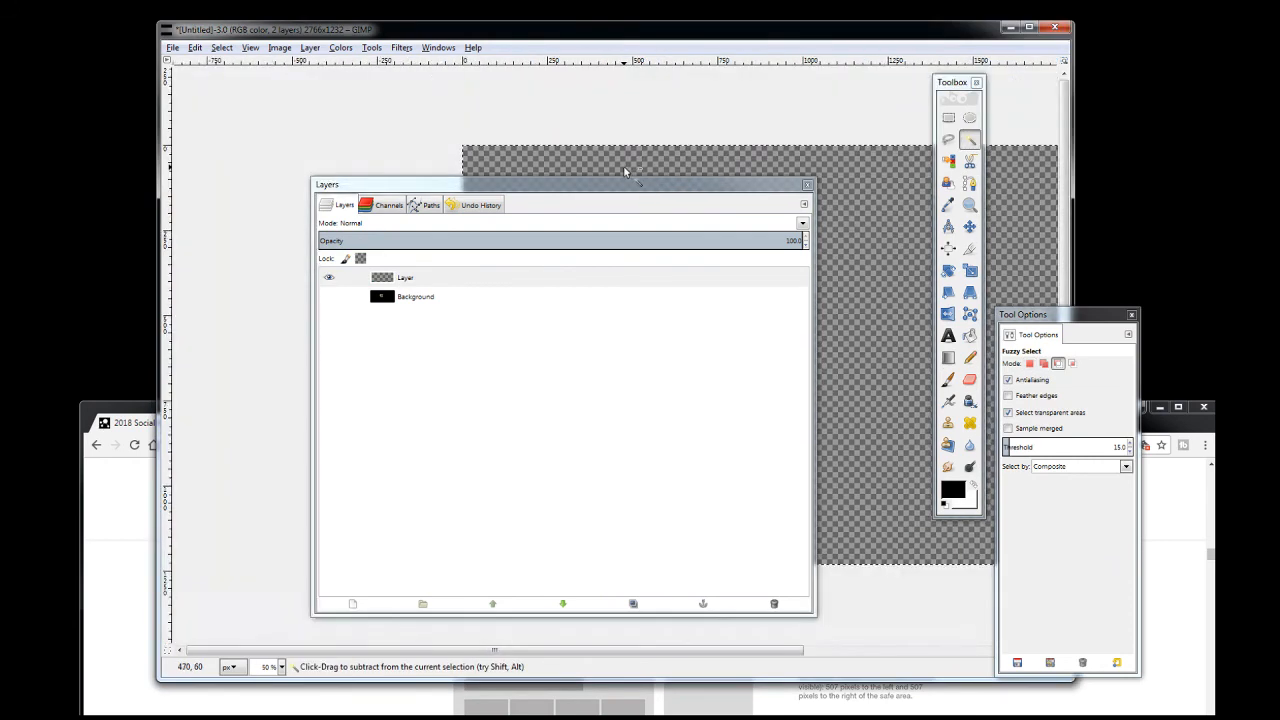
left_click_drag(722, 190, 690, 567)
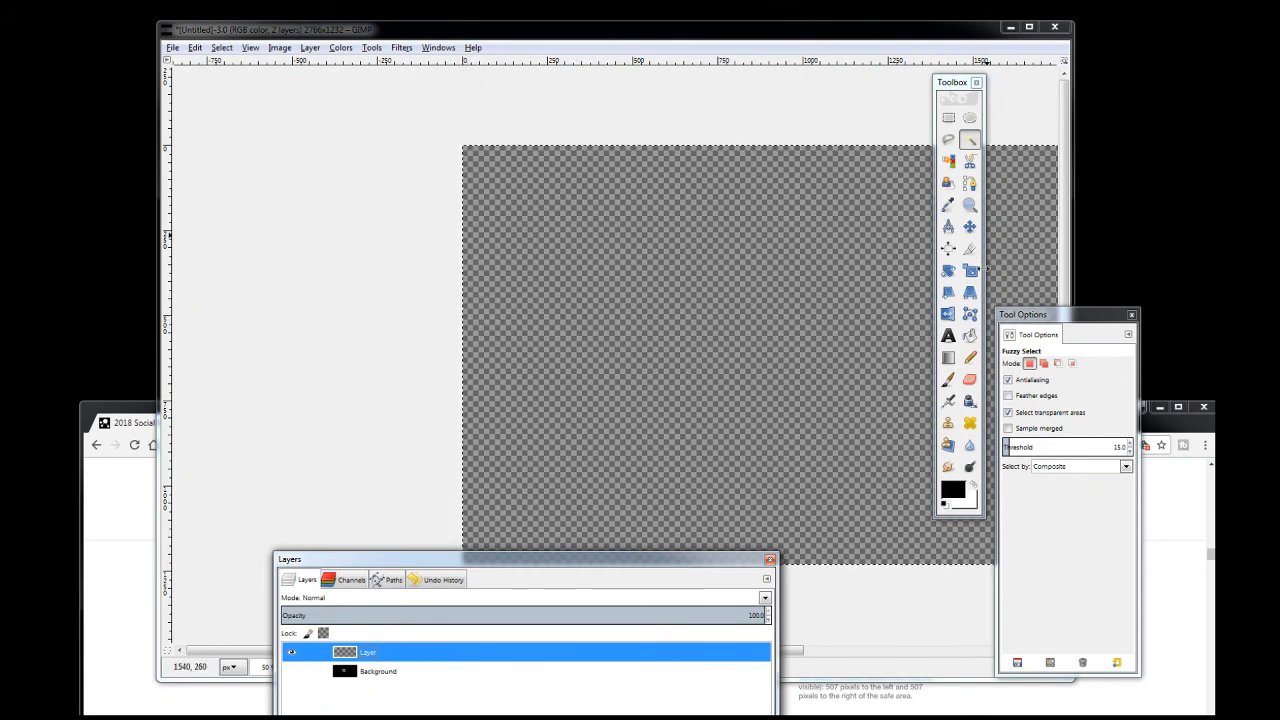
Bucket-fill the selected new layer with blue (0000dd) and close the foreground color dialog
left_click(969, 336)
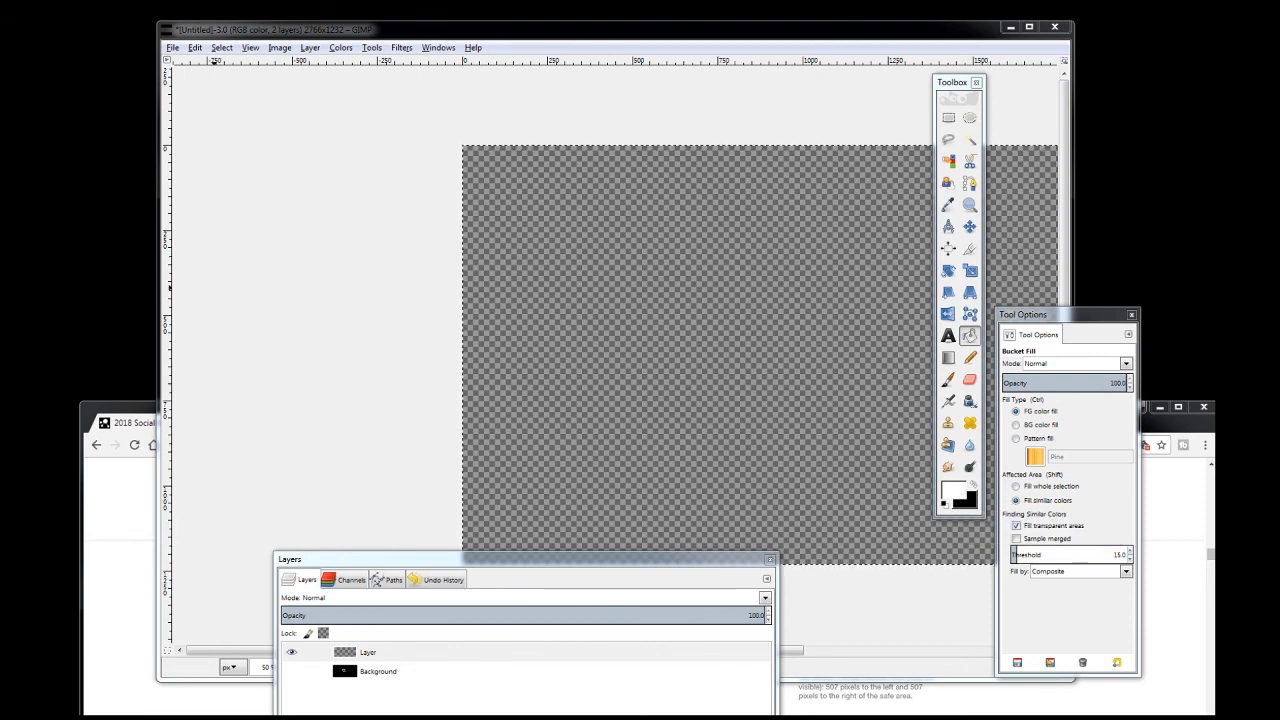
left_click_drag(70, 335, 832, 220)
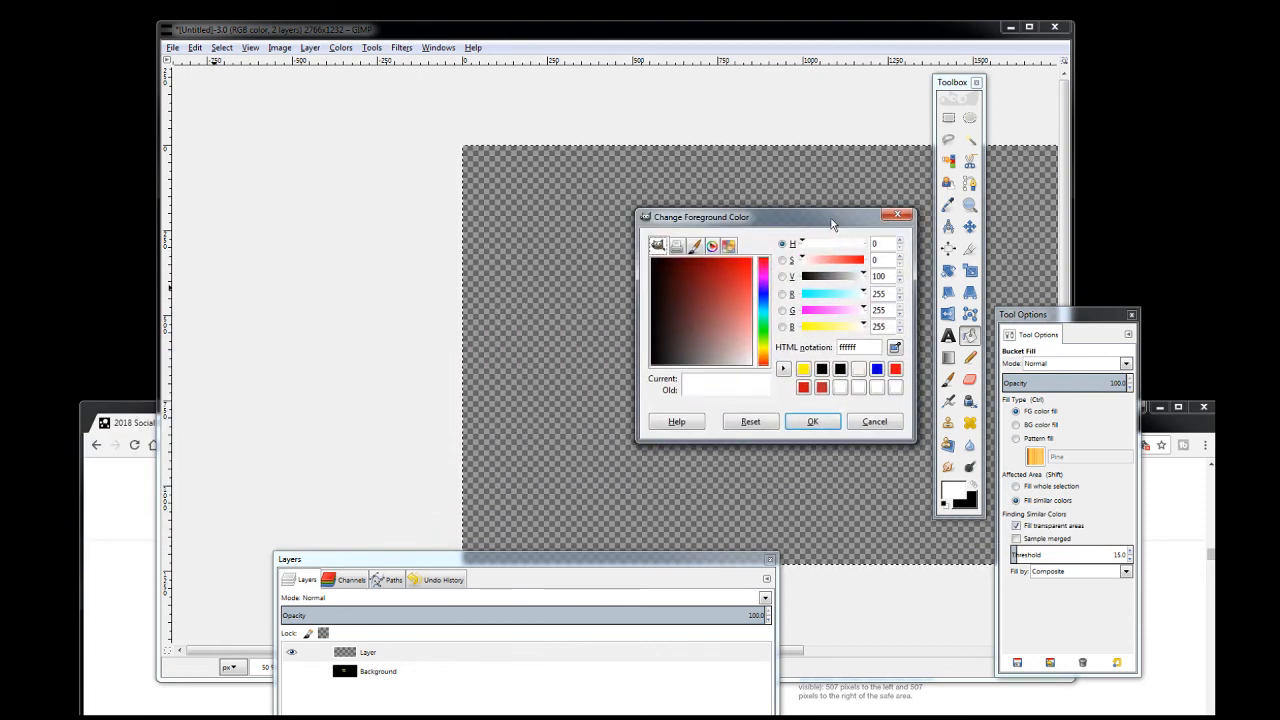
left_click(880, 372)
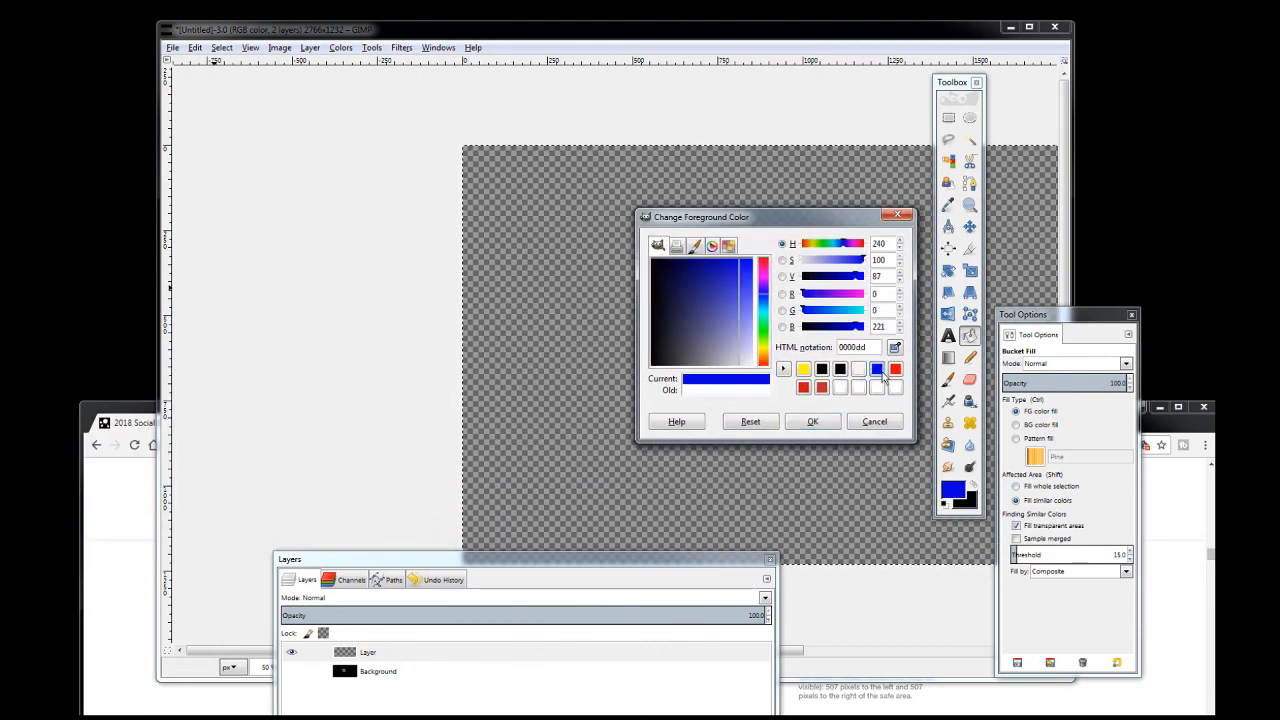
left_click(852, 205)
left_click(897, 214)
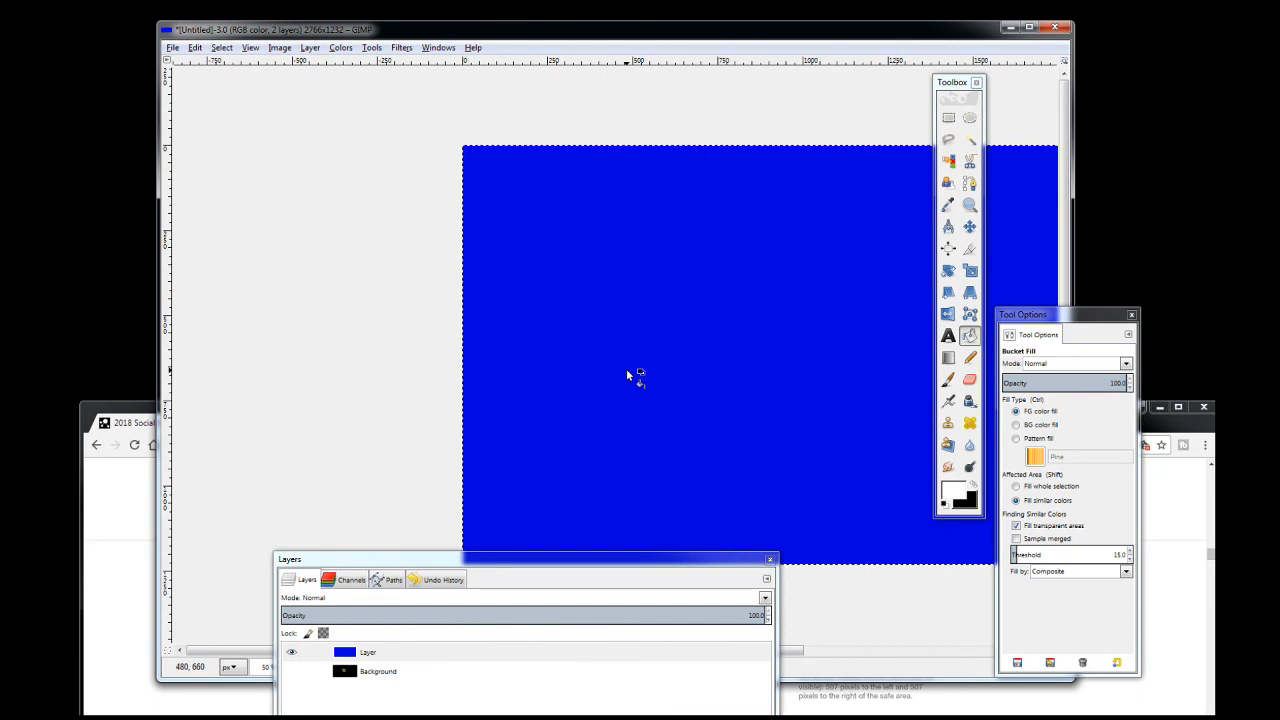
Draw an elliptical selection about 460 × 400 px on the blue layer, positioned at about 320, 330
left_click(971, 120)
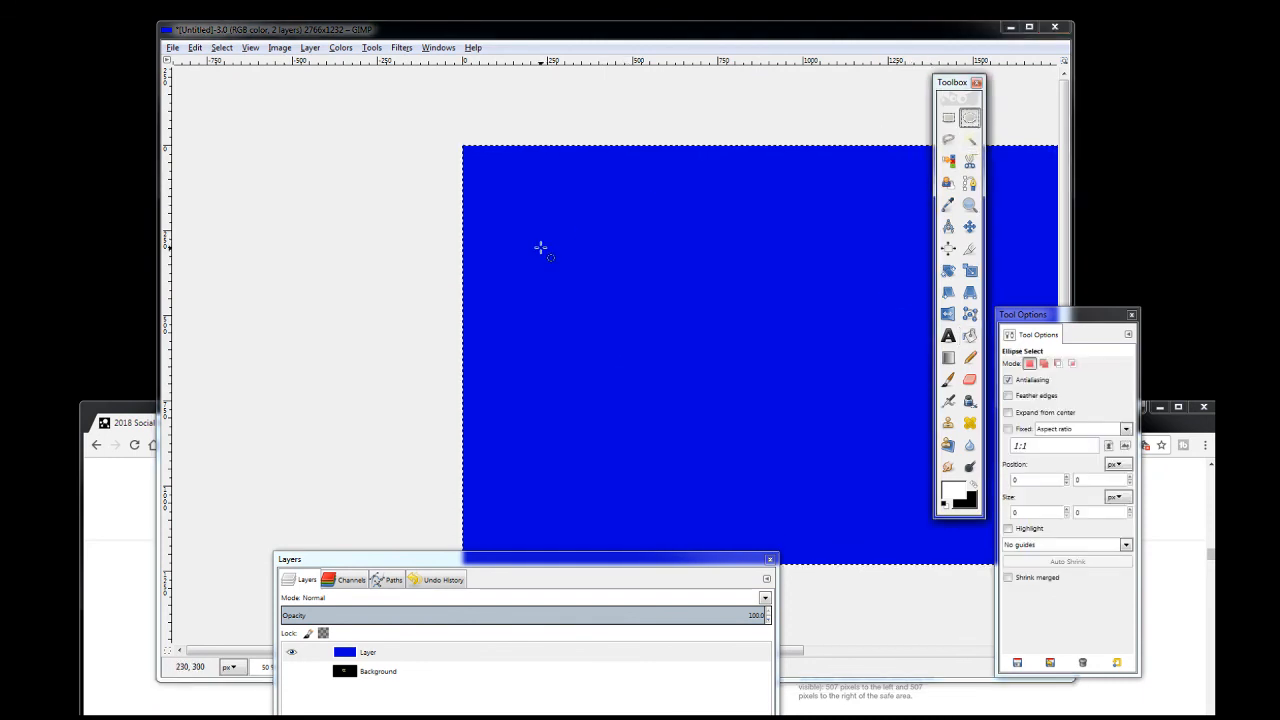
left_click_drag(571, 257, 728, 393)
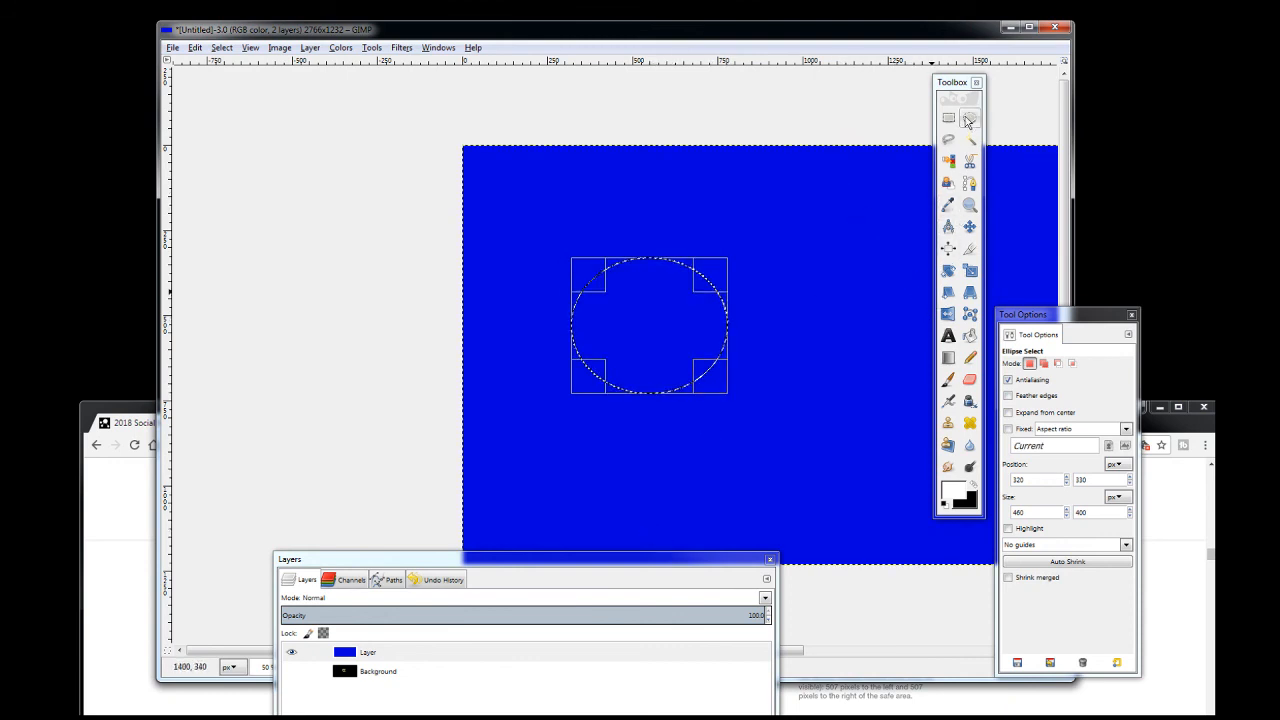
Bucket-fill the elliptical selection with white and undo the fill
left_click(969, 336)
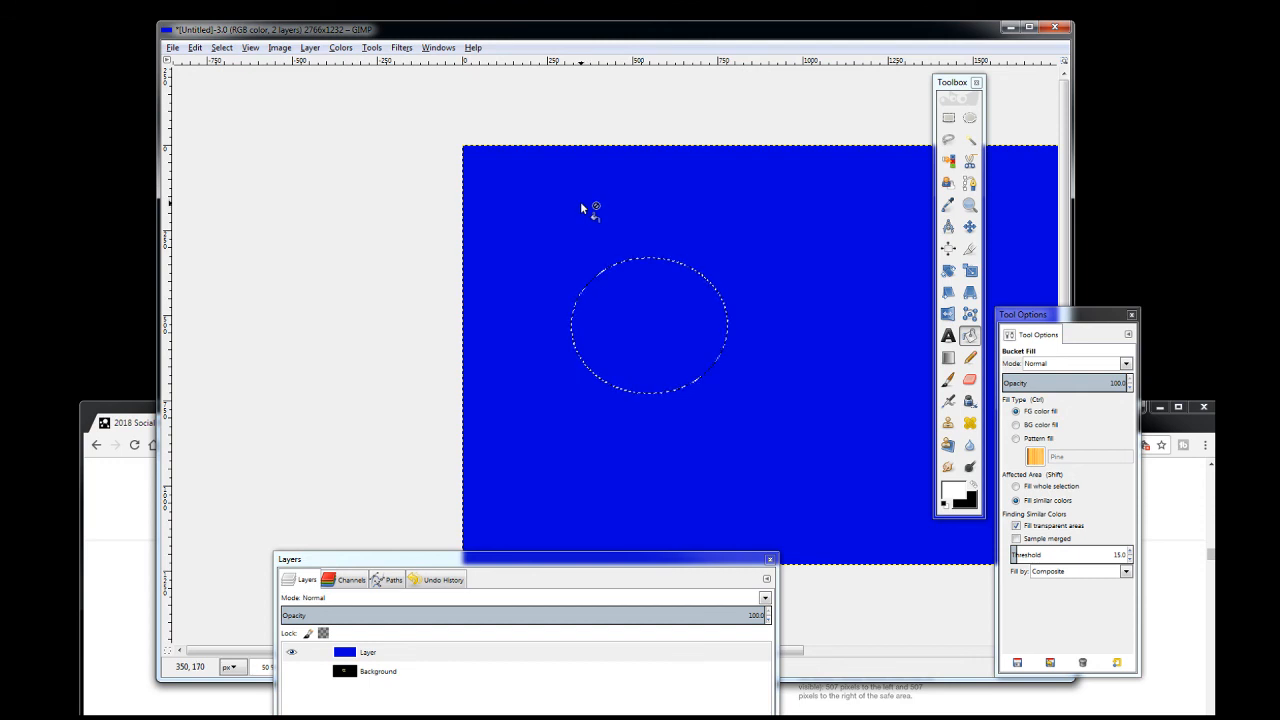
left_click(620, 272)
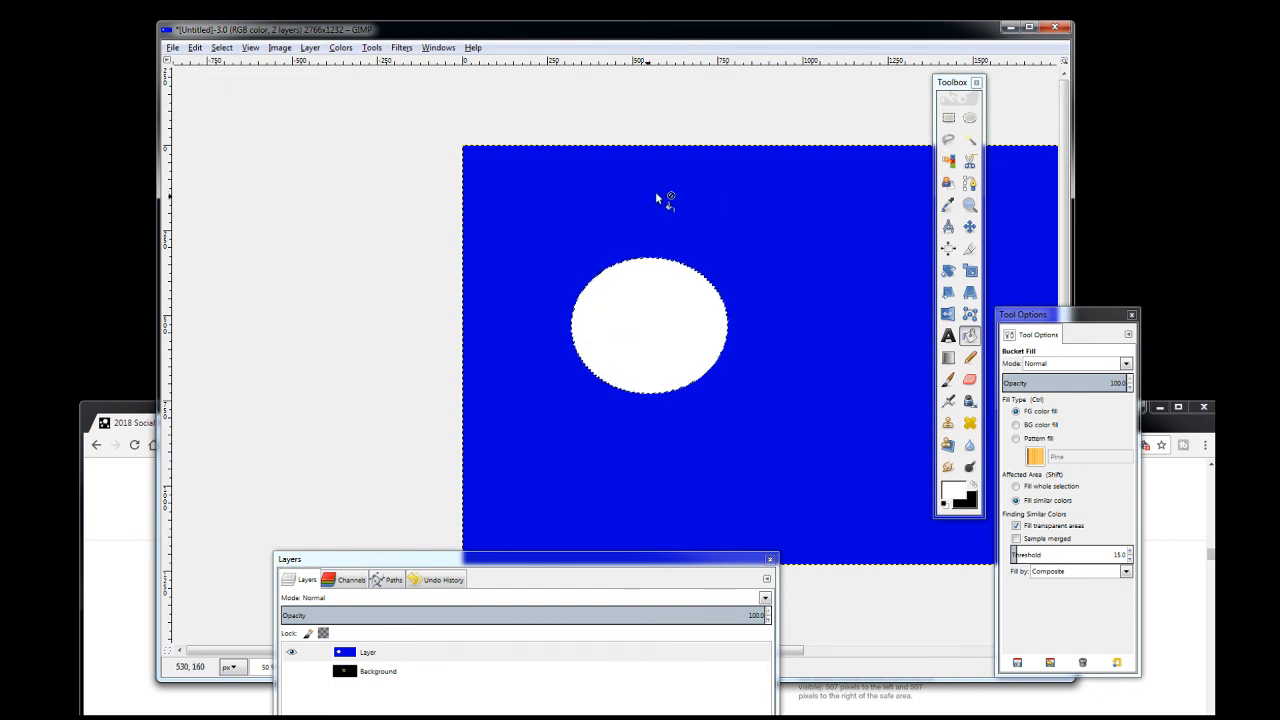
left_click(630, 368)
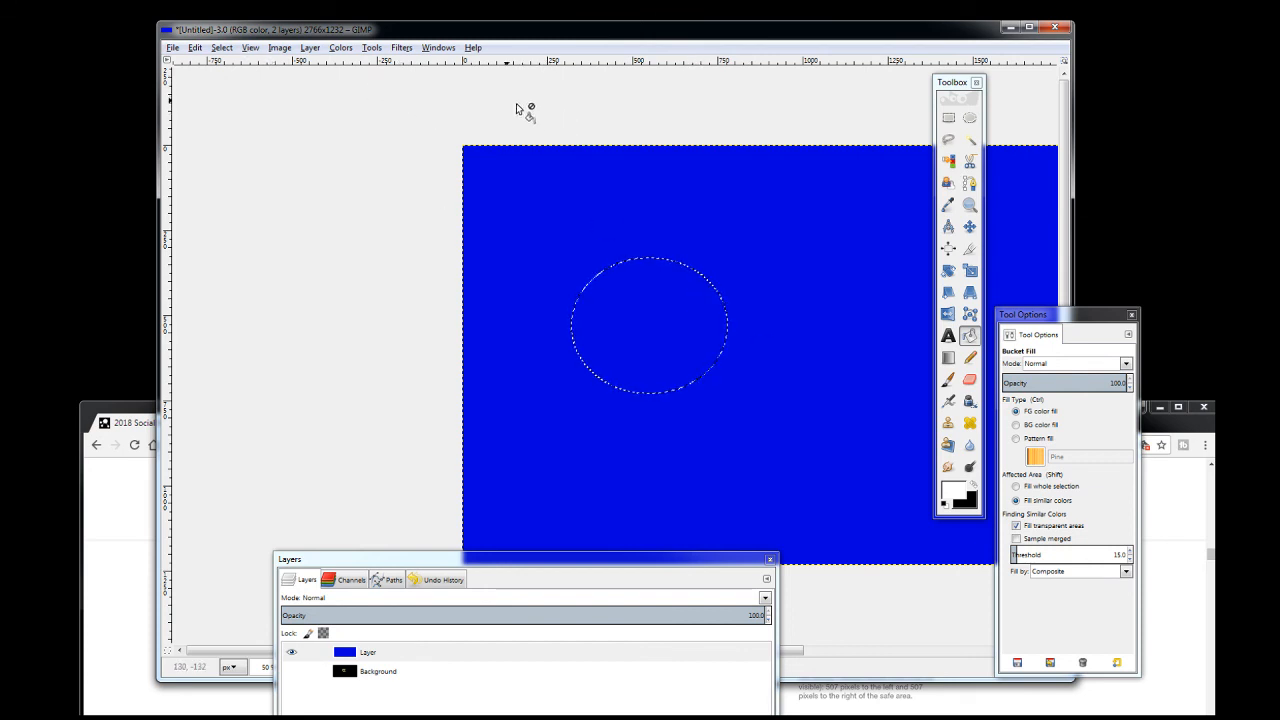
Invert the elliptical selection and fill the area outside the ellipse with white
left_click(214, 48)
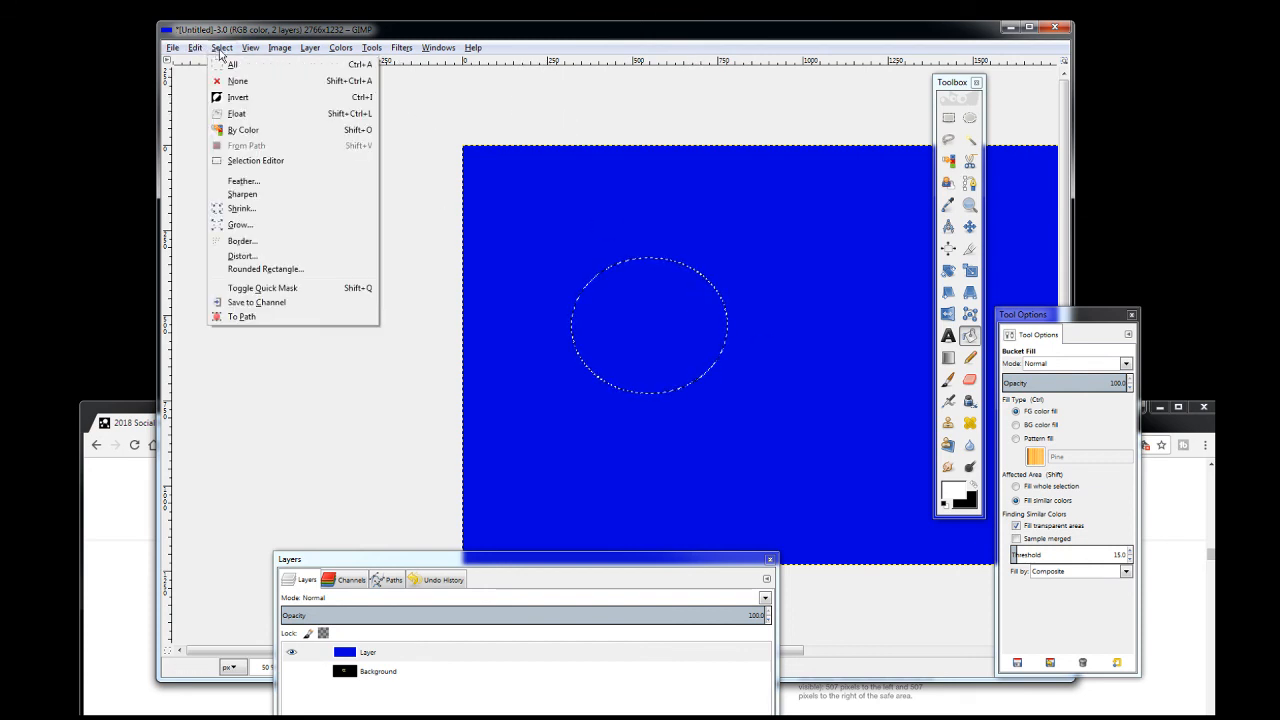
left_click(242, 97)
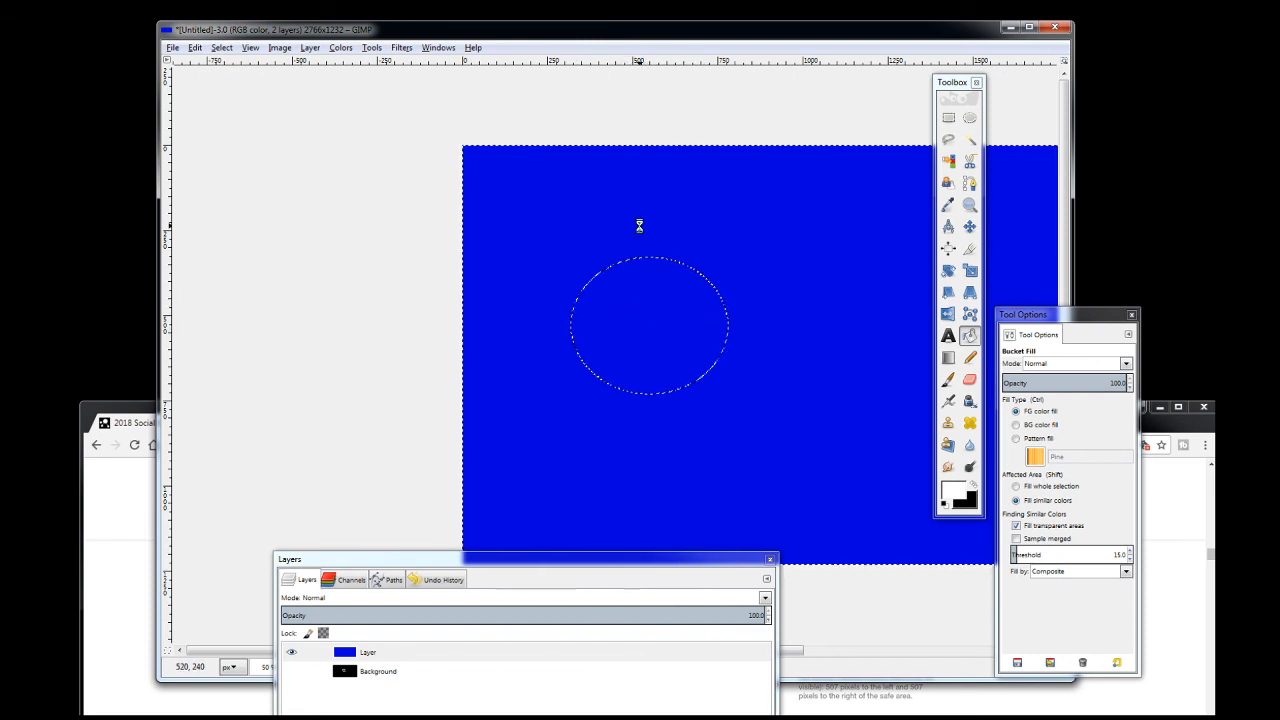
key("ctrl+i")
key("Delete")
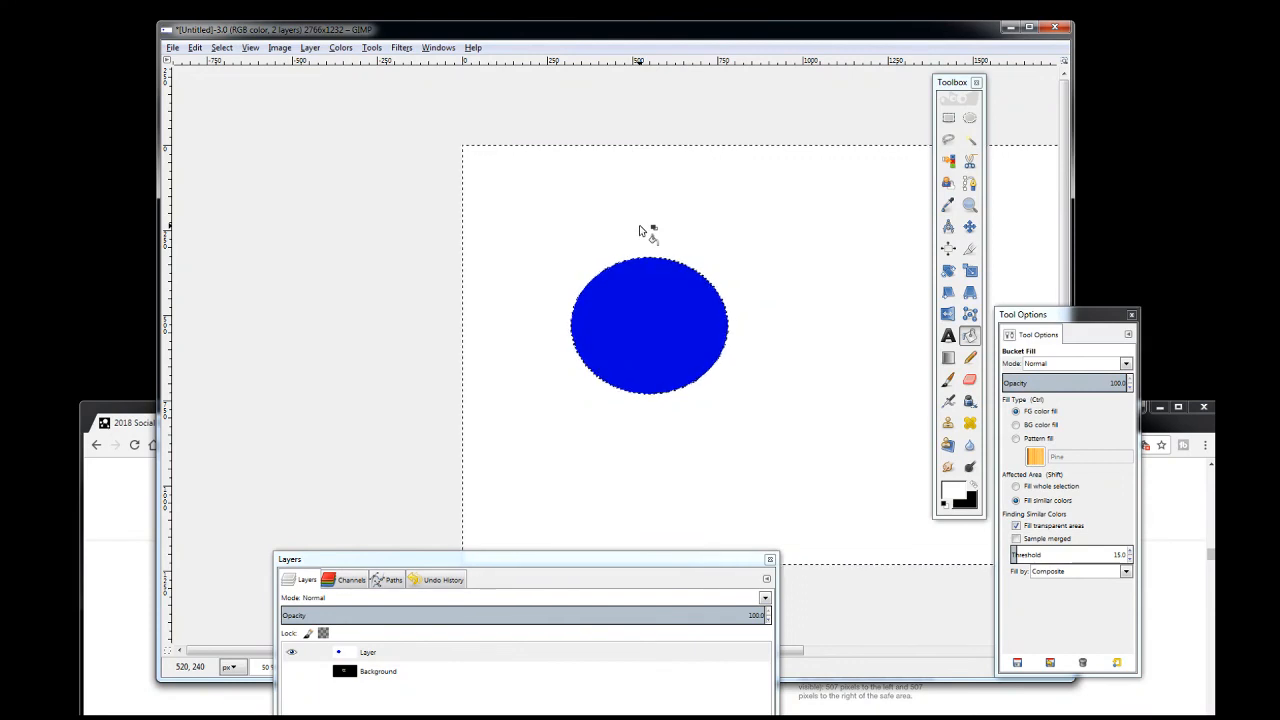
Undo the white fill outside the ellipse and move the Tool Options window away from the Toolbox
key("ctrl+z")
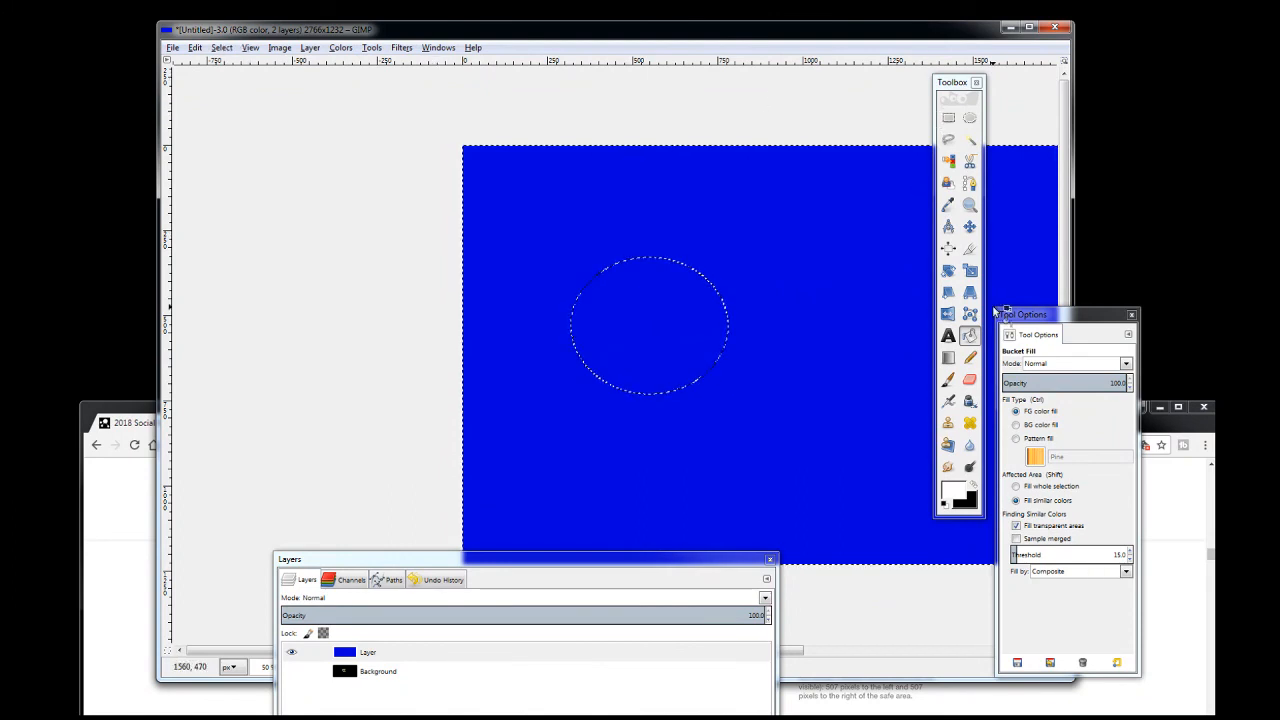
left_click_drag(1039, 316, 1098, 316)
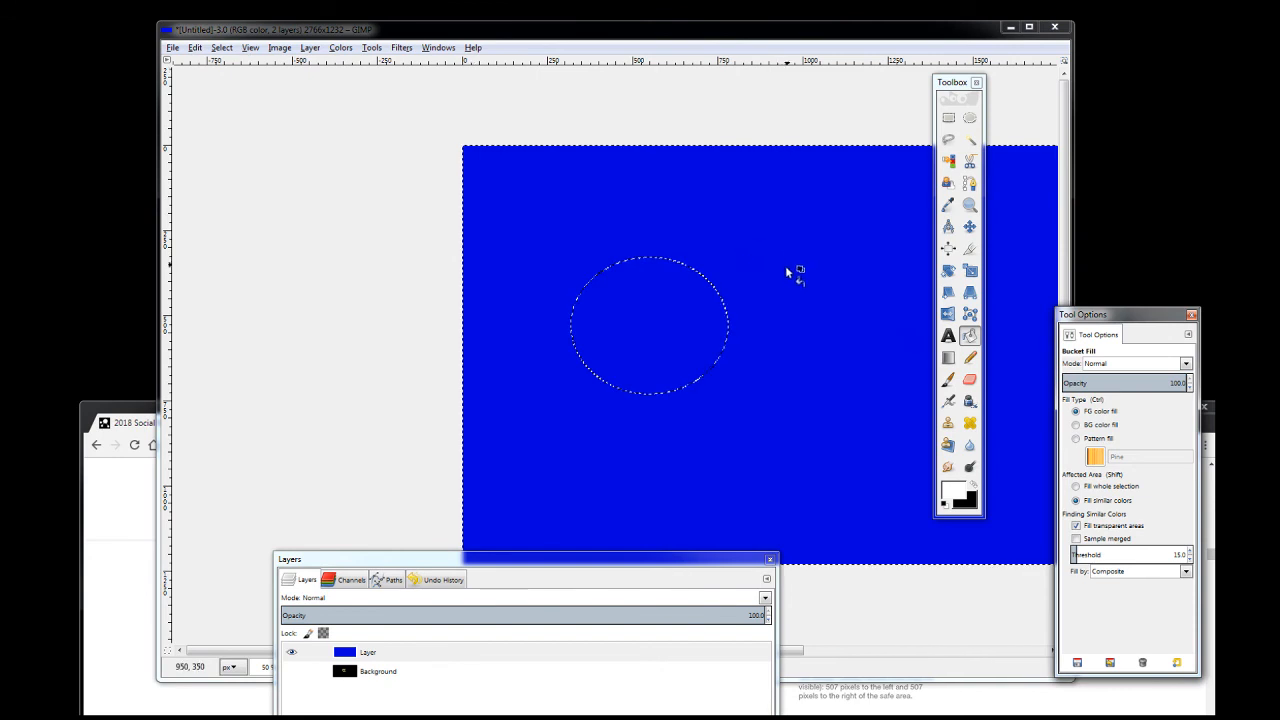
Replace the selection with a rectangular one about 630 × 650 px on the blue layer, positioned at about 290, 150
left_click(948, 117)
left_click_drag(810, 220, 1006, 498)
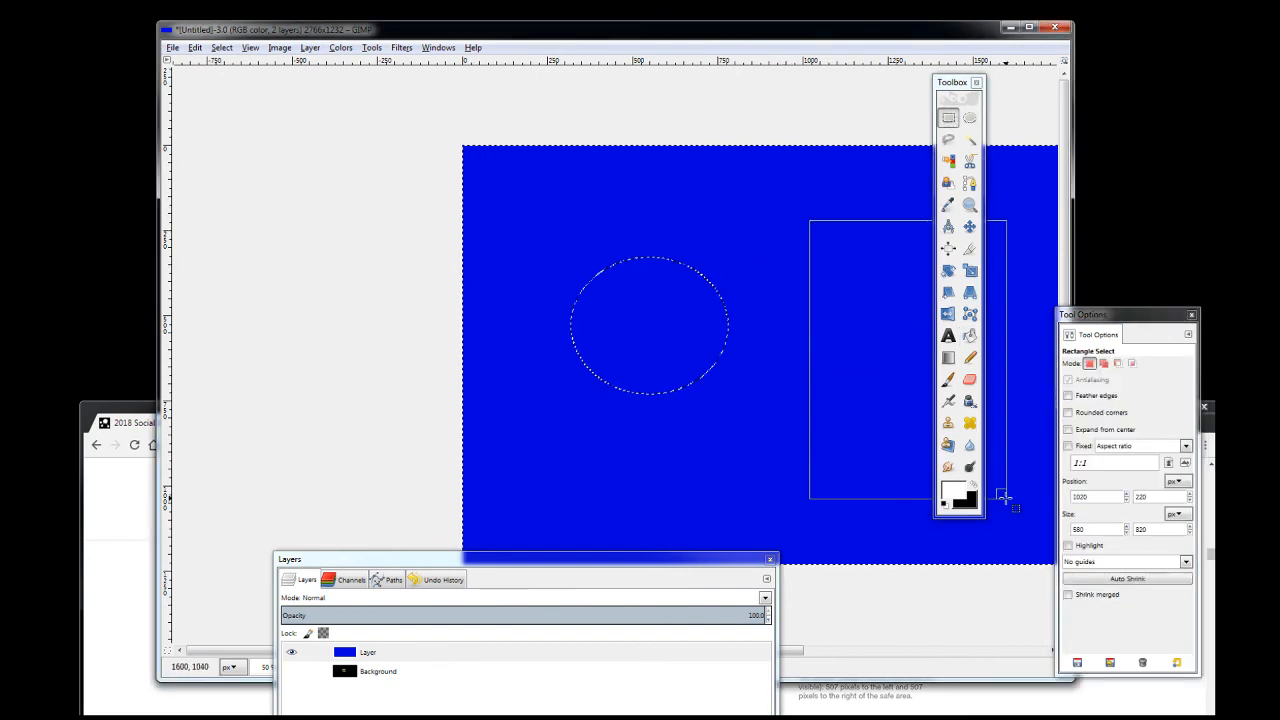
left_click(597, 268)
left_click_drag(561, 196, 775, 417)
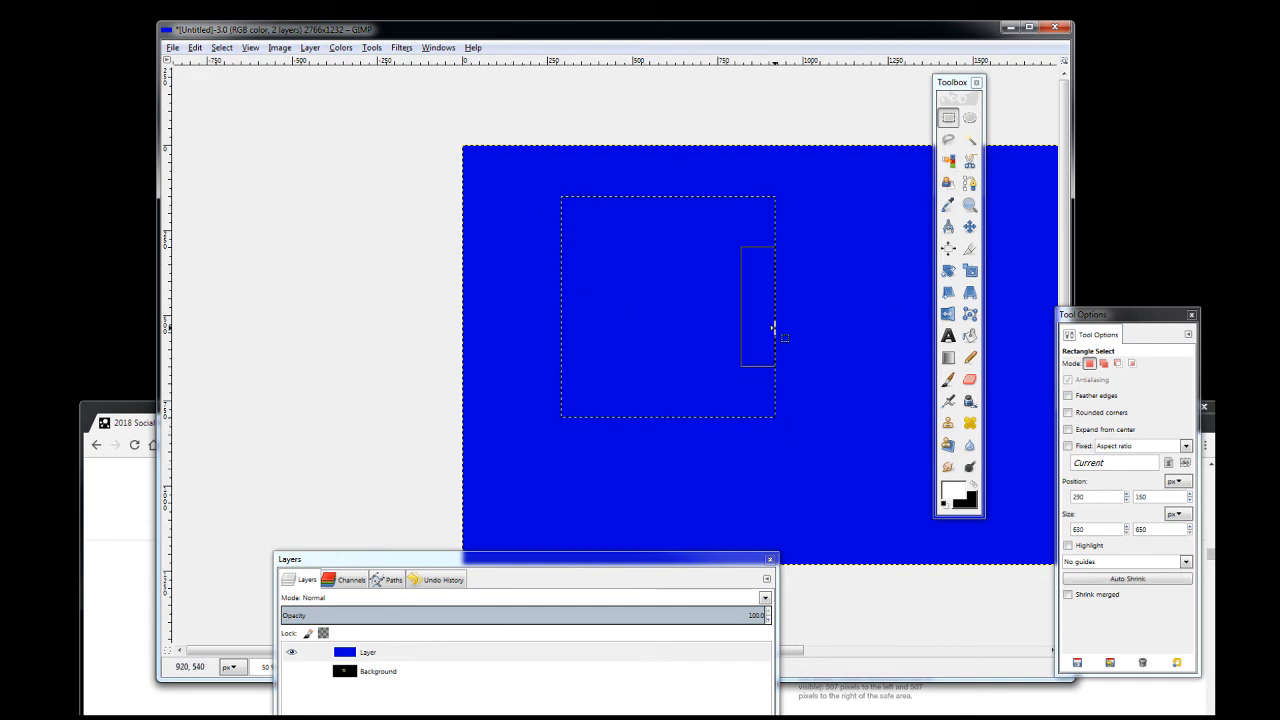
Delete the blue inside the rectangular selection and undo the deletion
key("Delete")
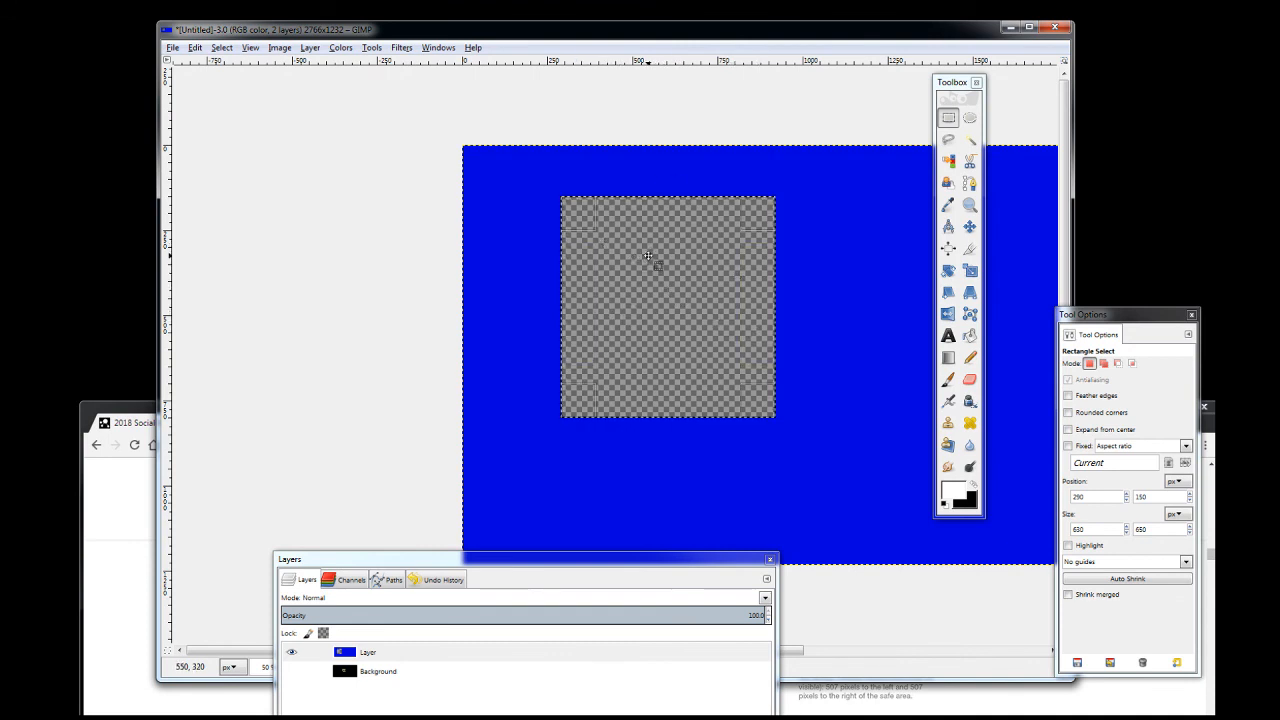
key("ctrl+z")
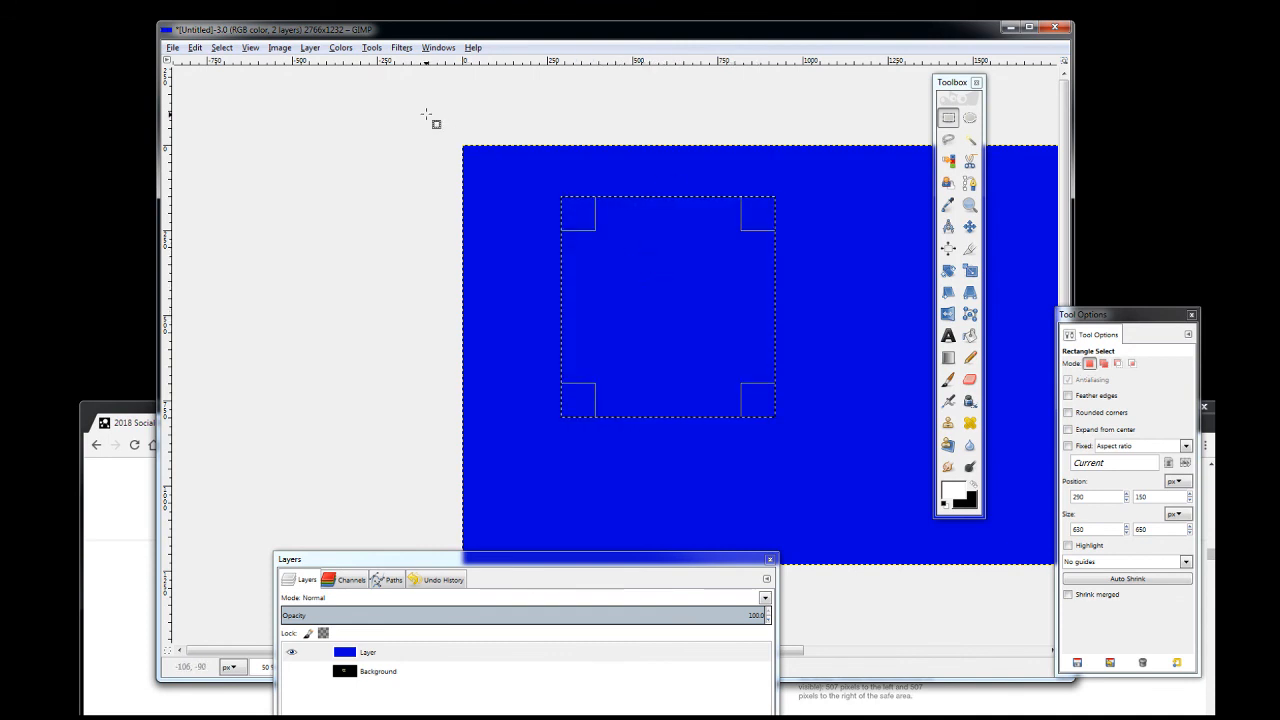
Reshape the rectangular selection to about 660 × 450 px at 460, 420, and clear all selections
left_click_drag(583, 214, 647, 329)
left_click_drag(749, 311, 689, 290)
left_click_drag(676, 402, 830, 414)
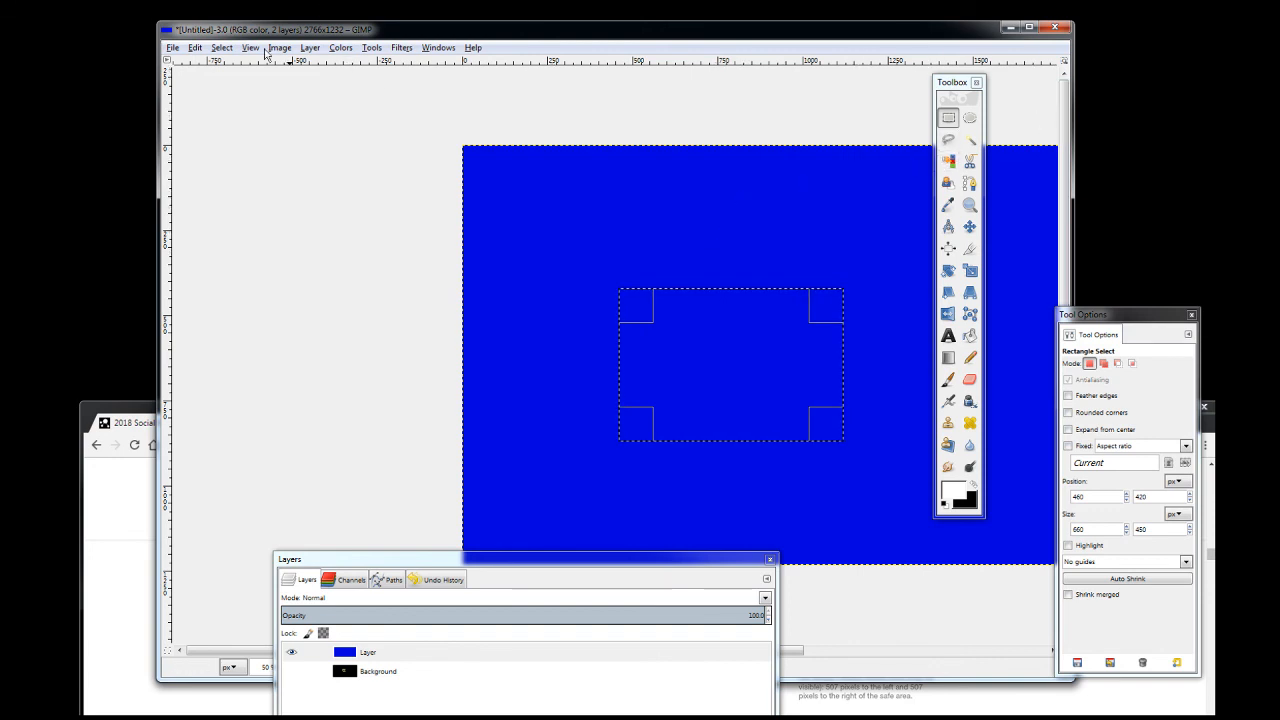
left_click(217, 49)
left_click(242, 84)
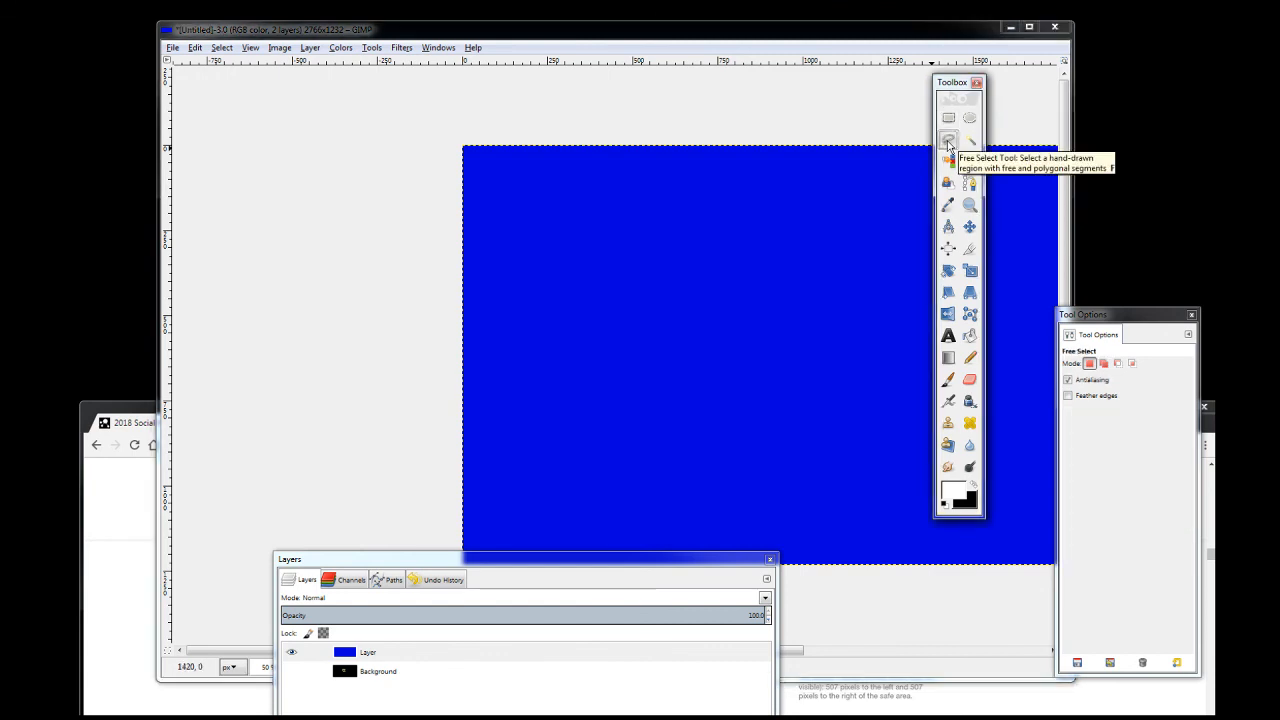
Outline an irregular, jagged-topped shape on the blue layer with the Free Select tool and close it into a selection
left_click(948, 143)
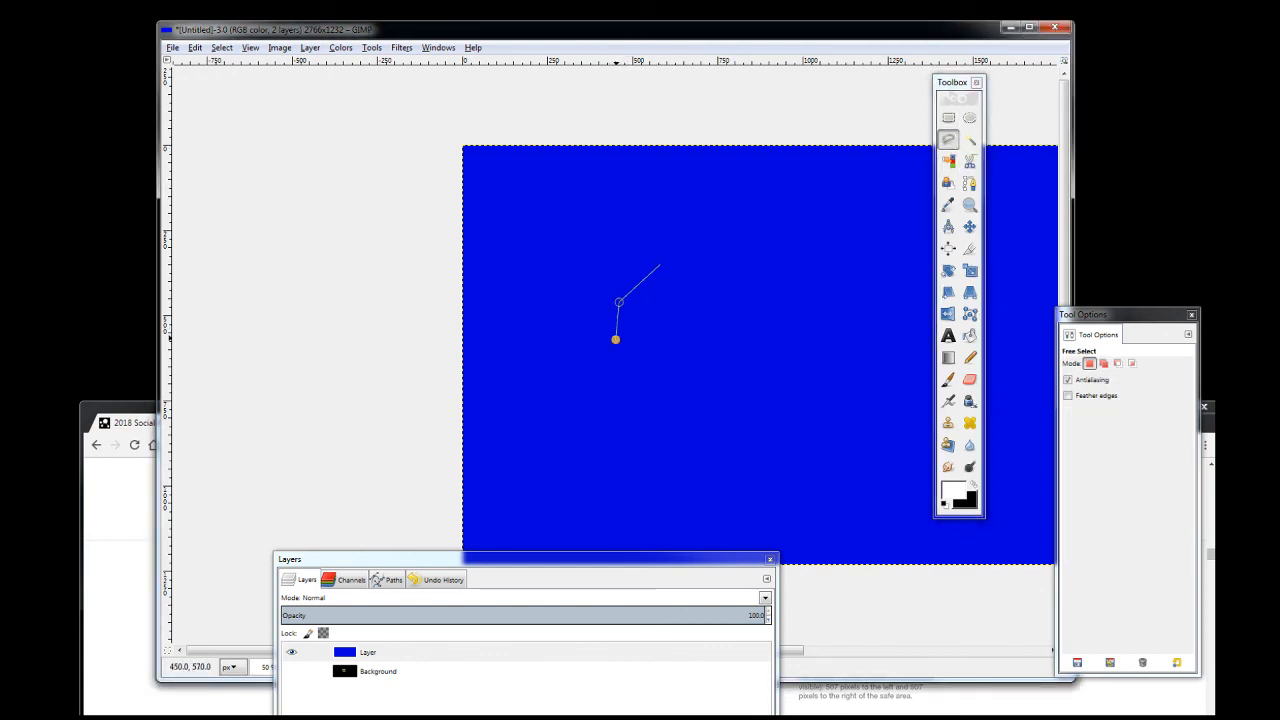
left_click(687, 390)
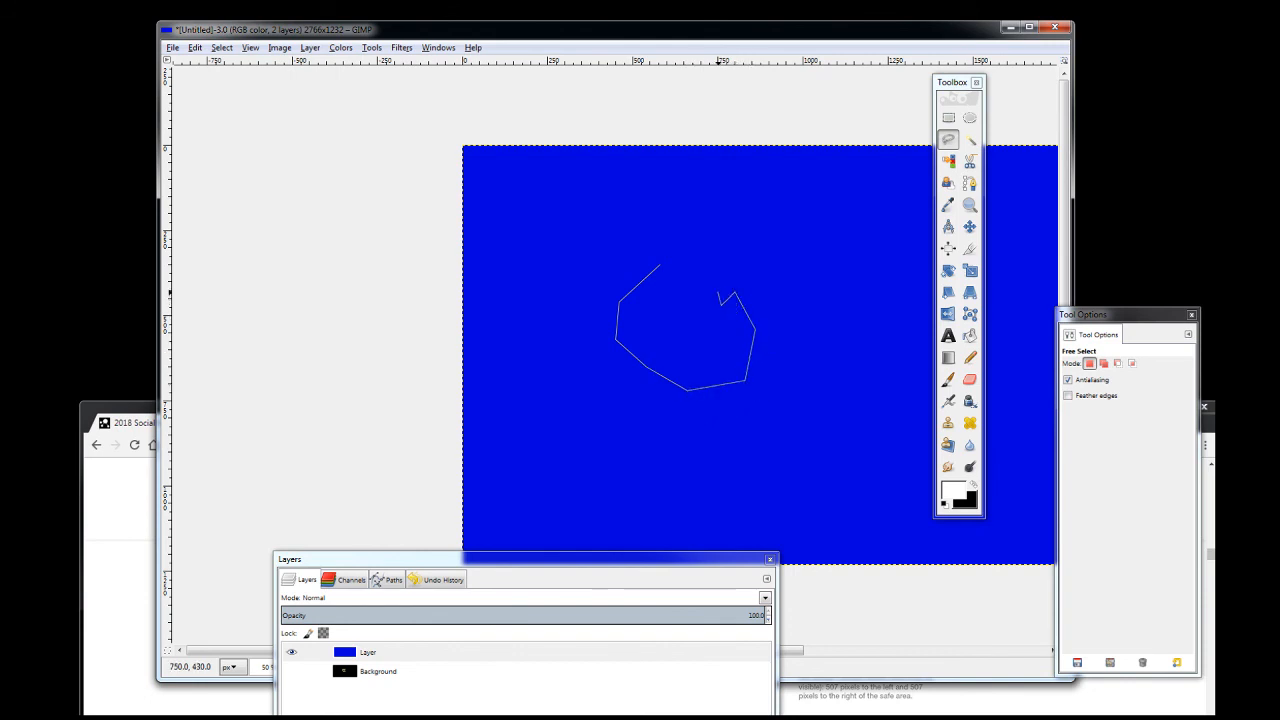
left_click(718, 279)
left_click(698, 262)
left_click(684, 275)
left_click(670, 293)
left_click(650, 298)
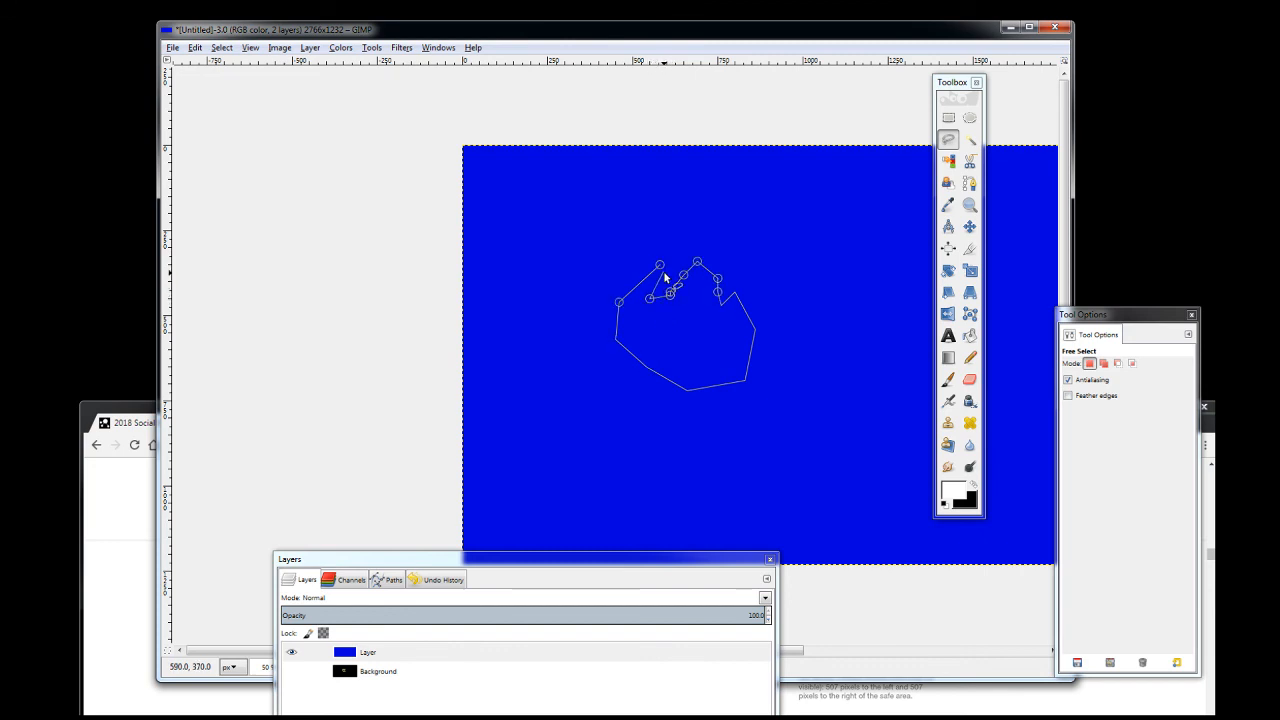
left_click(660, 266)
key("Return")
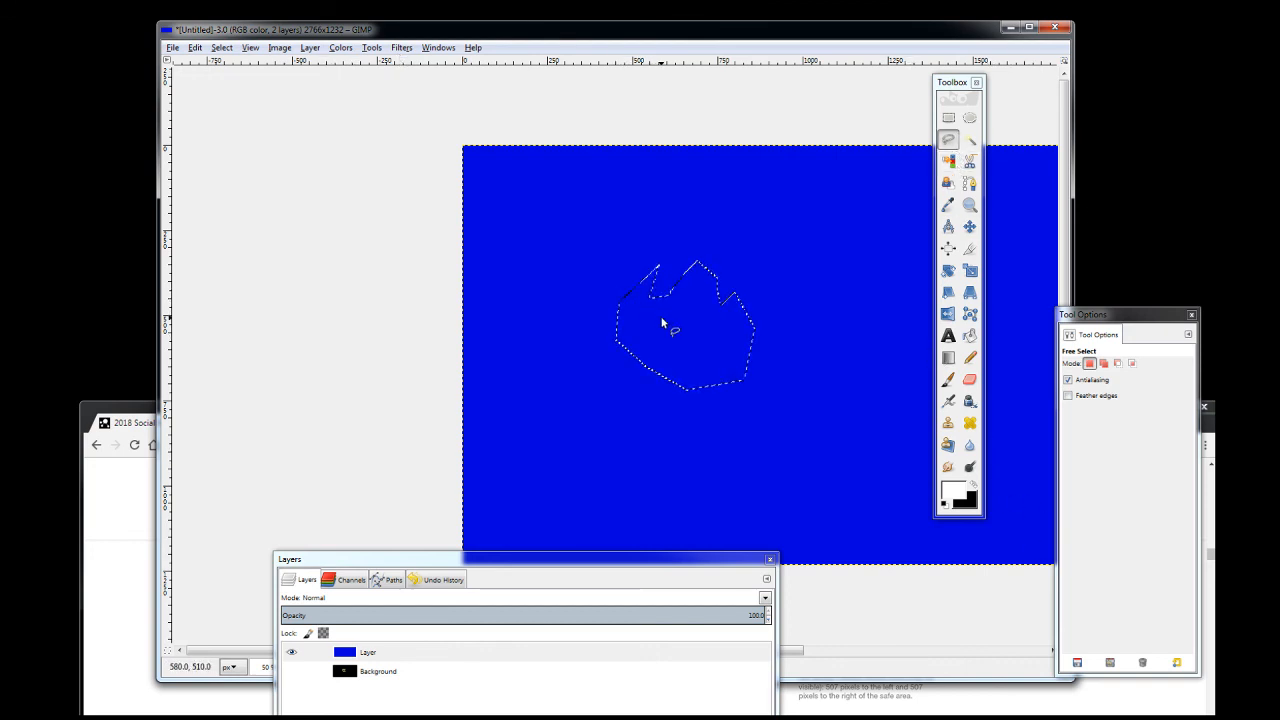
Bucket-fill the free-form selection with white and undo the fill
left_click(969, 335)
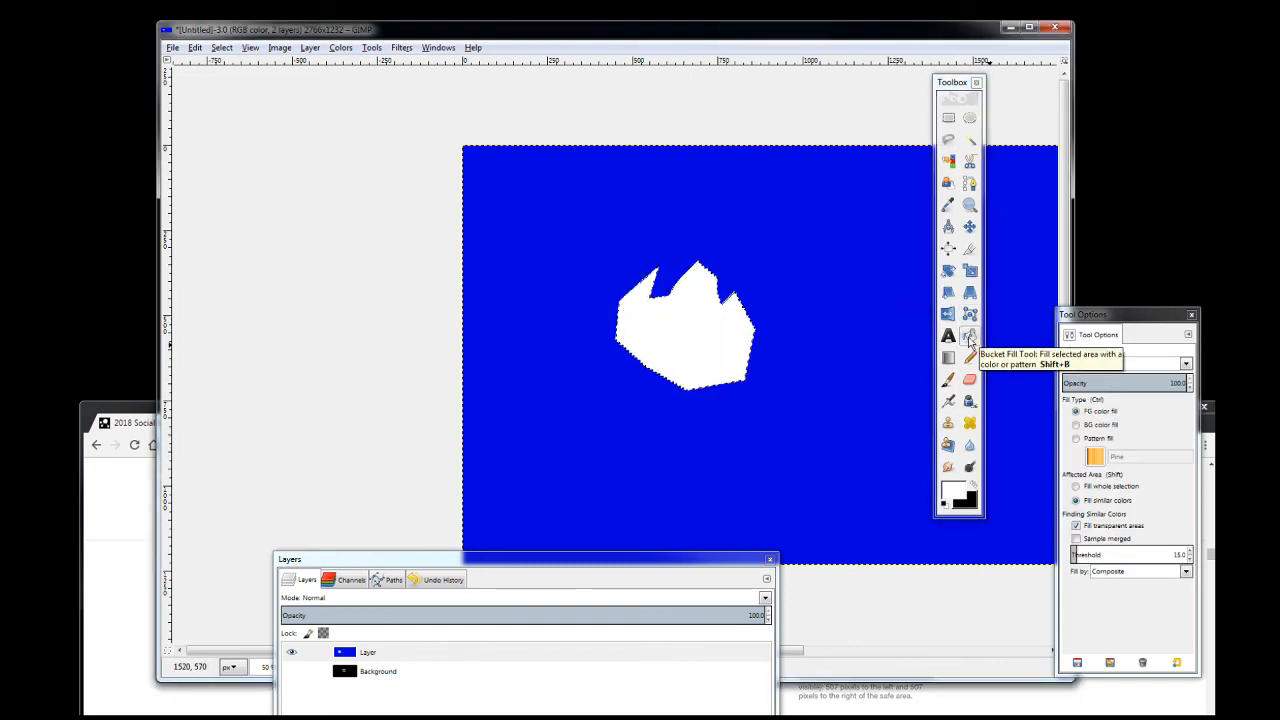
key("ctrl")
key("ctrl+z")
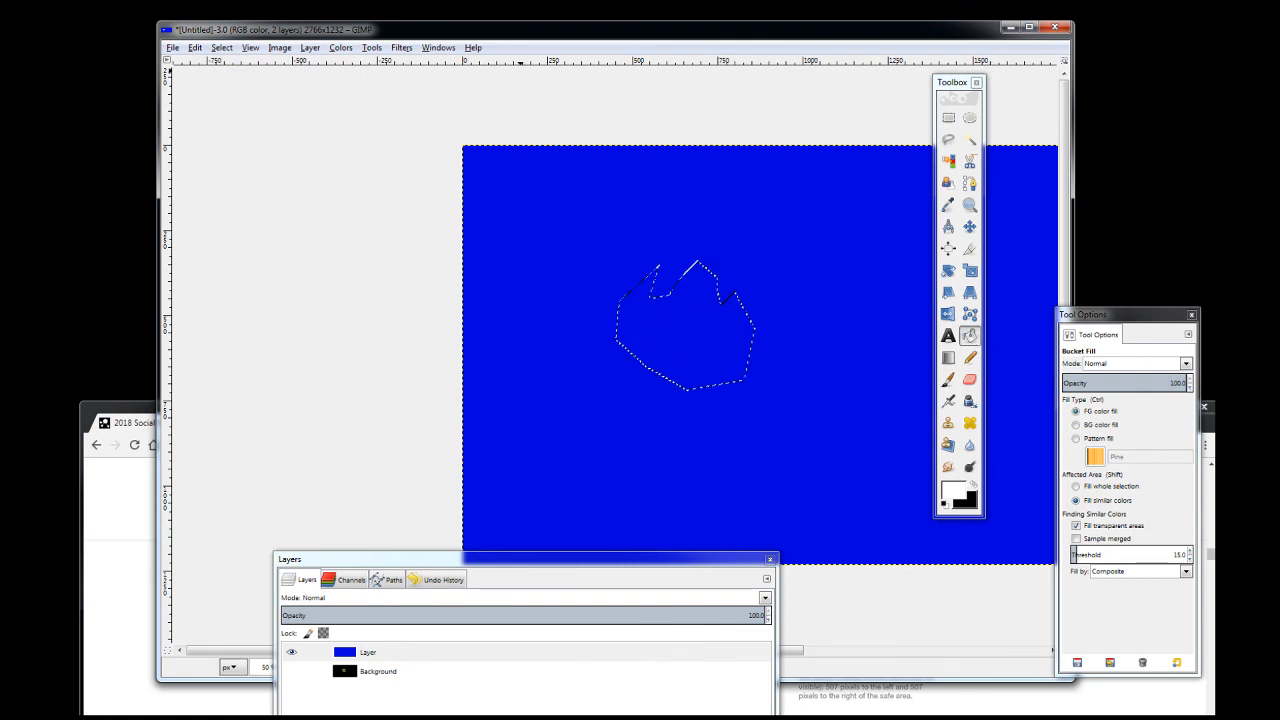
Invert the free-form selection and fill the area outside the shape with white
left_click(221, 48)
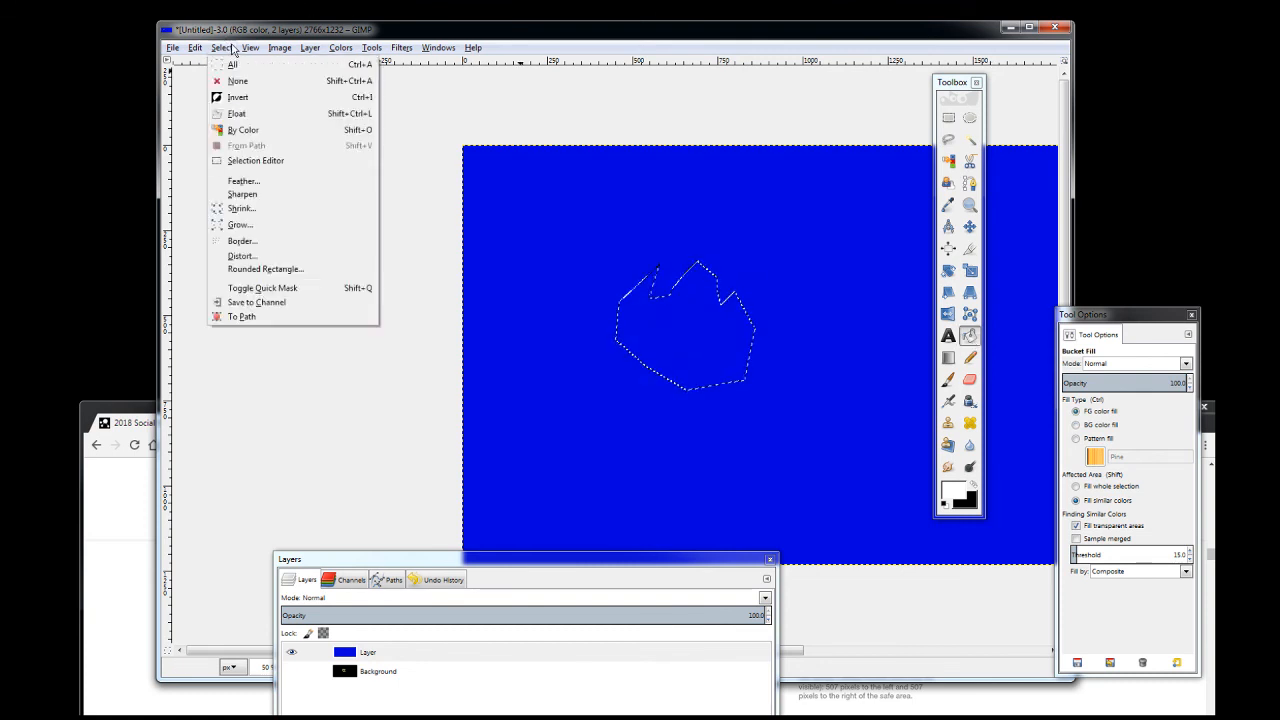
left_click(233, 97)
left_click(1031, 460)
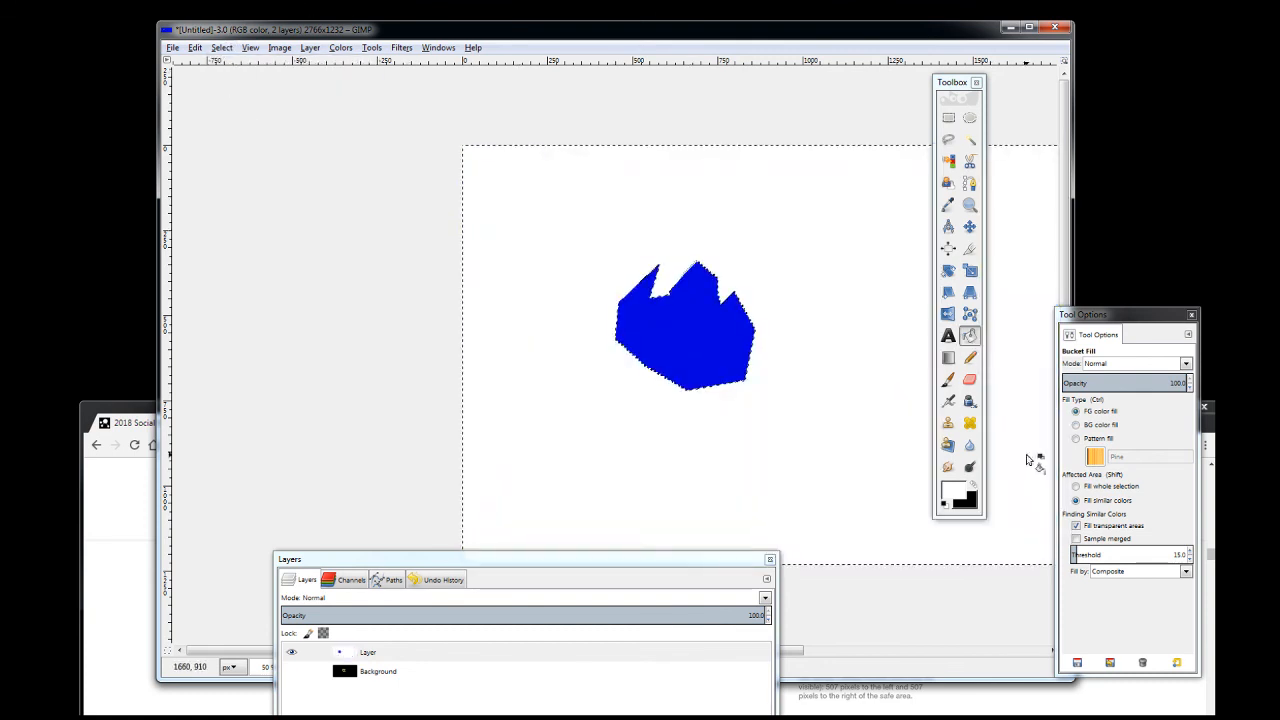
Undo the white fill around the free-form shape and clear the selection
key("ctrl+z")
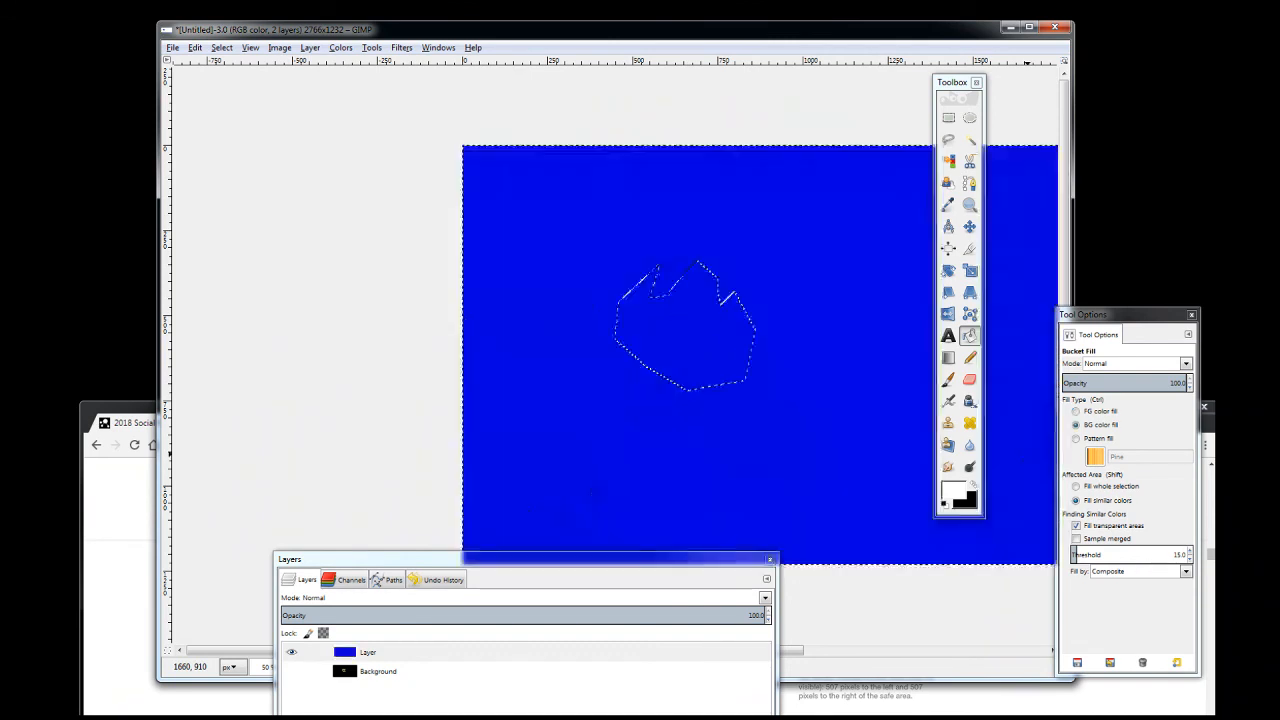
left_click(221, 48)
left_click(236, 82)
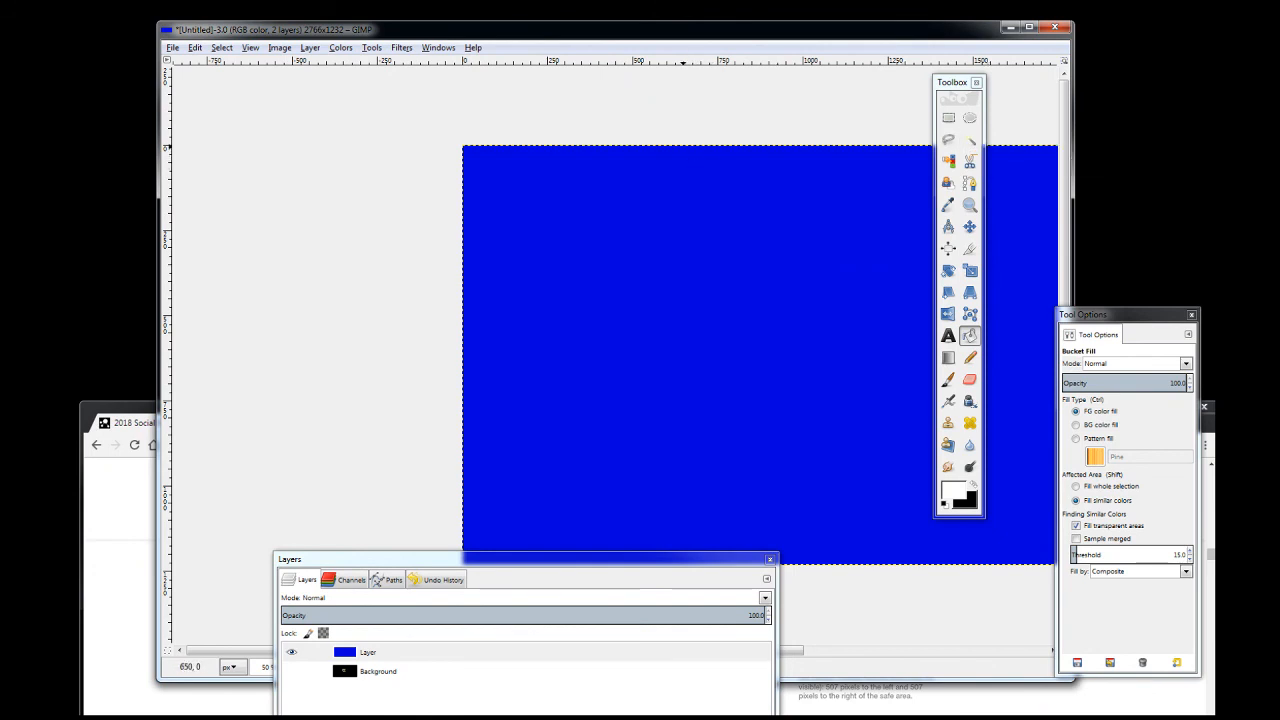
Open FleaMarket.png from the recently used files as a separate image
left_click(174, 48)
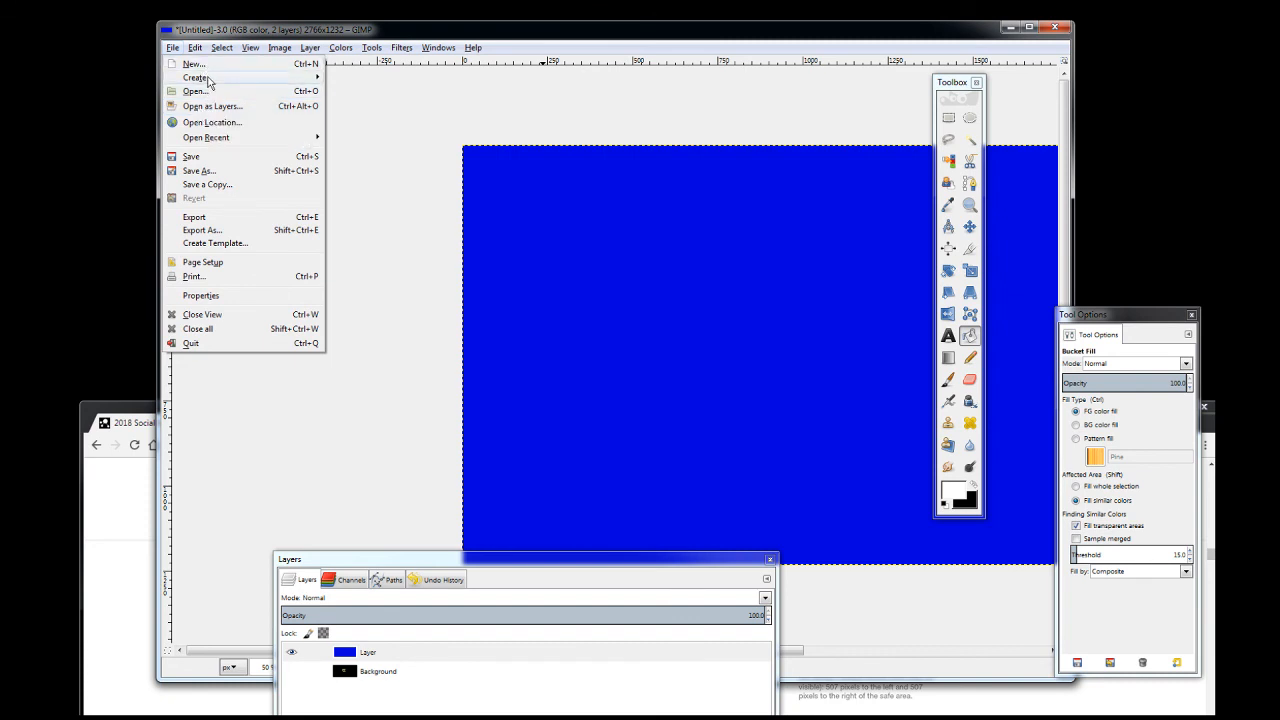
left_click(194, 91)
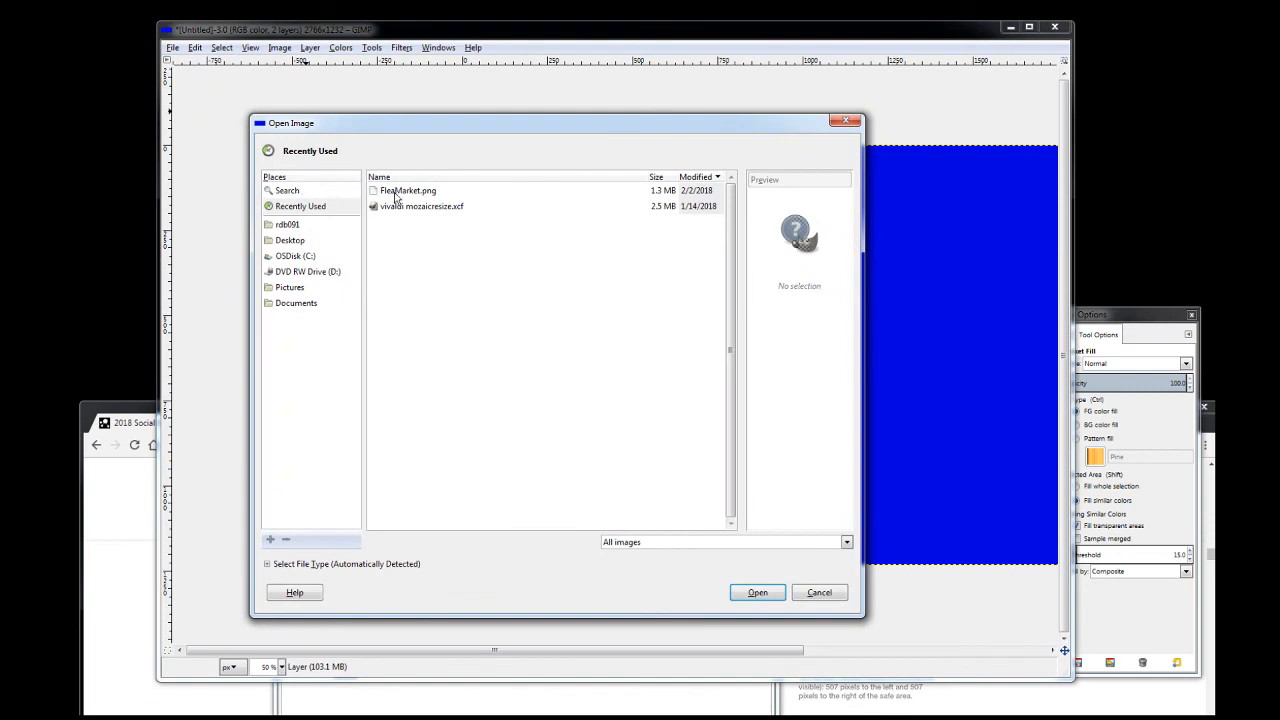
left_click(395, 192)
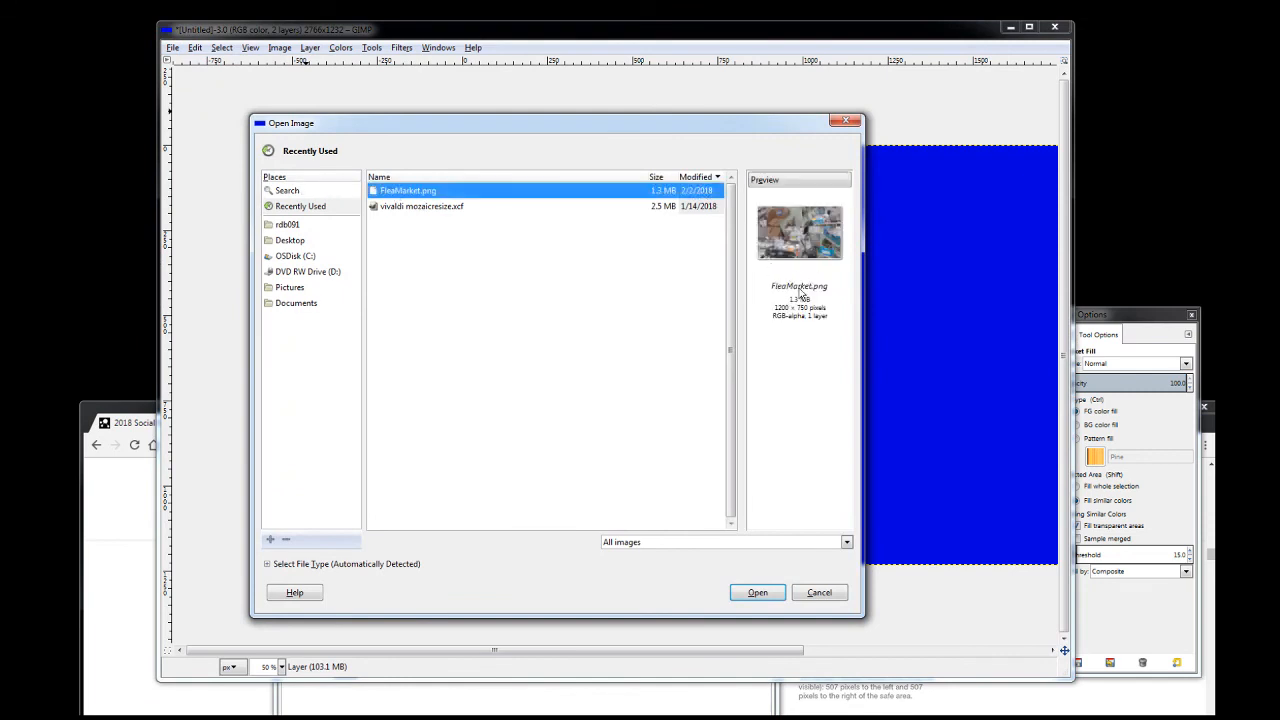
left_click(760, 594)
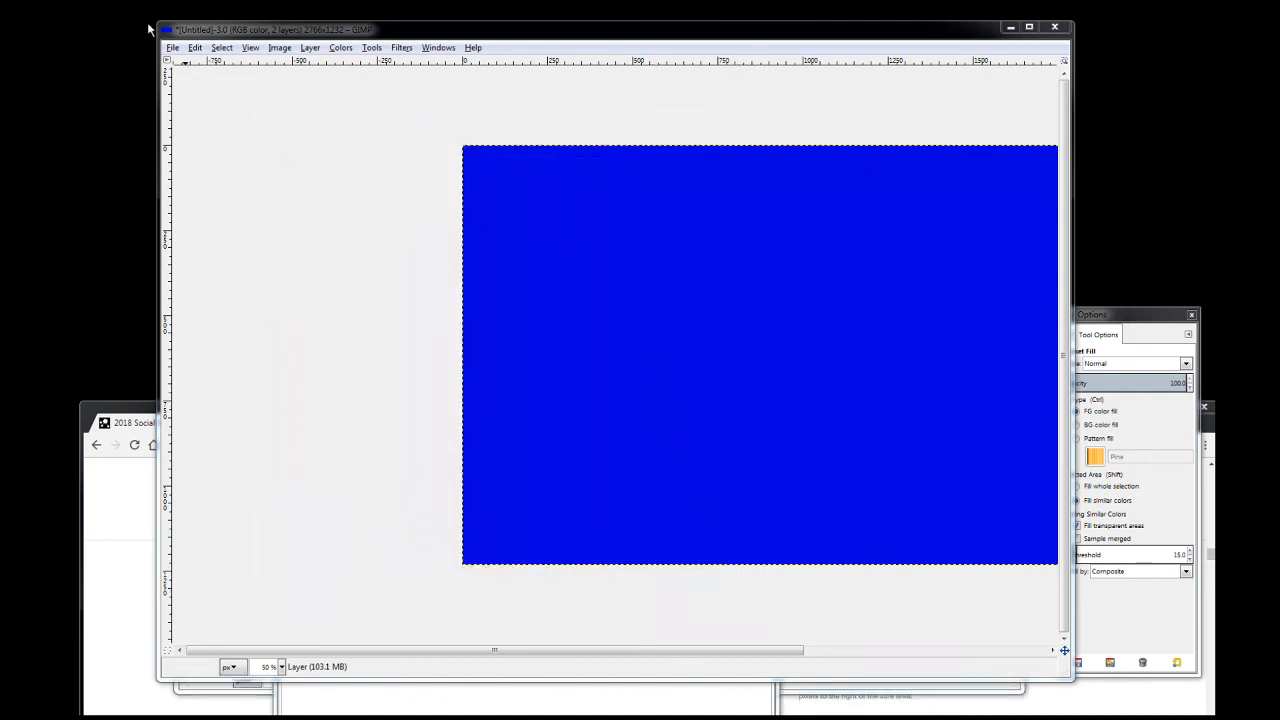
Add FleaMarket.png from the Documents folder to the blue image as a new layer
left_click(175, 49)
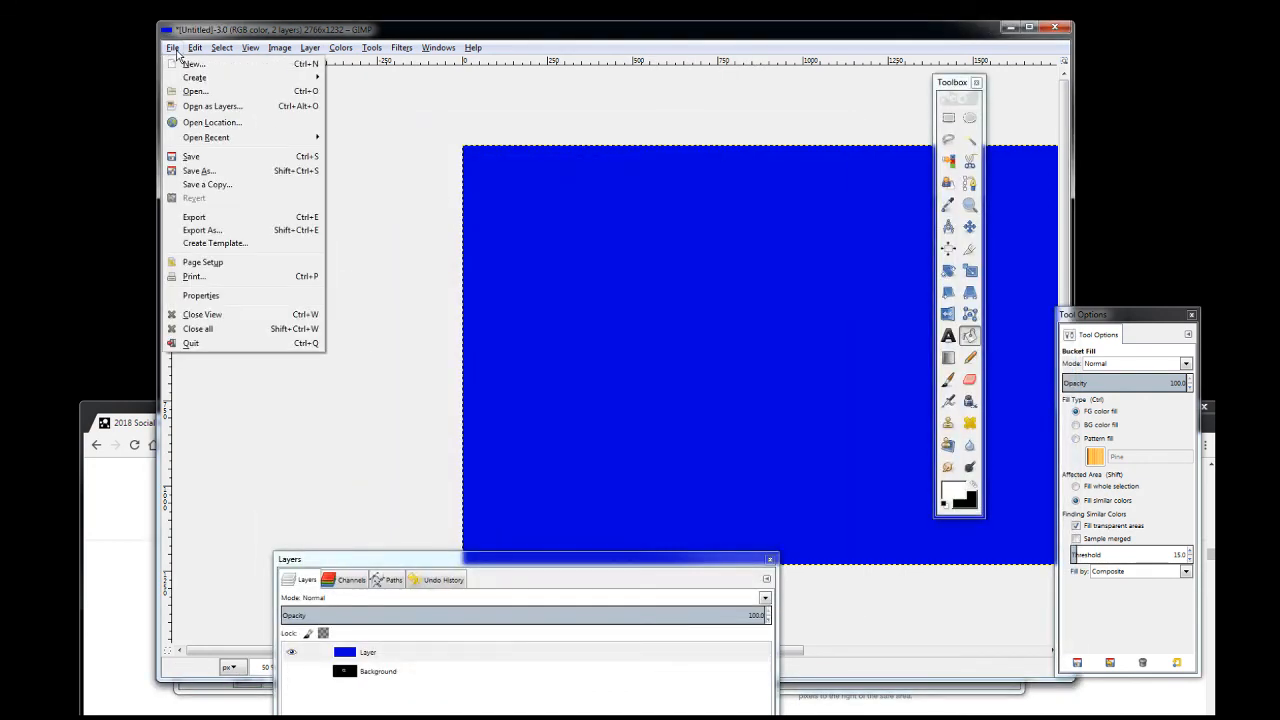
left_click(205, 106)
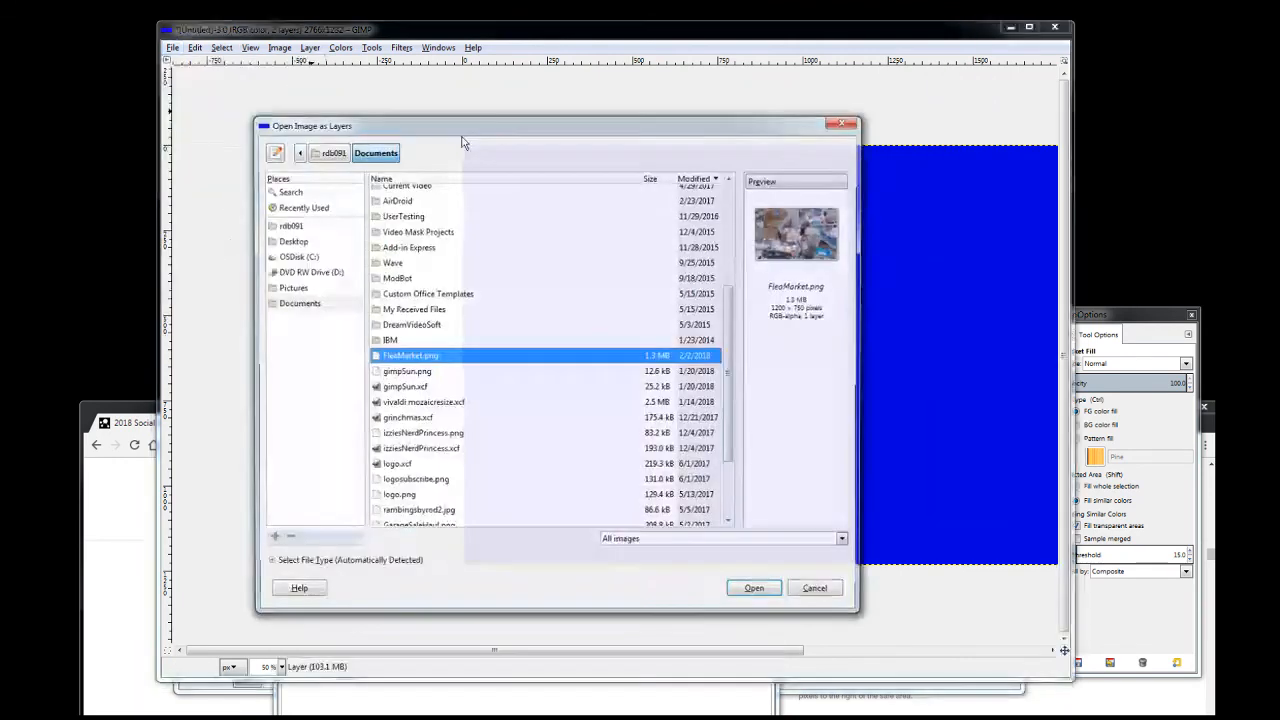
left_click(817, 243)
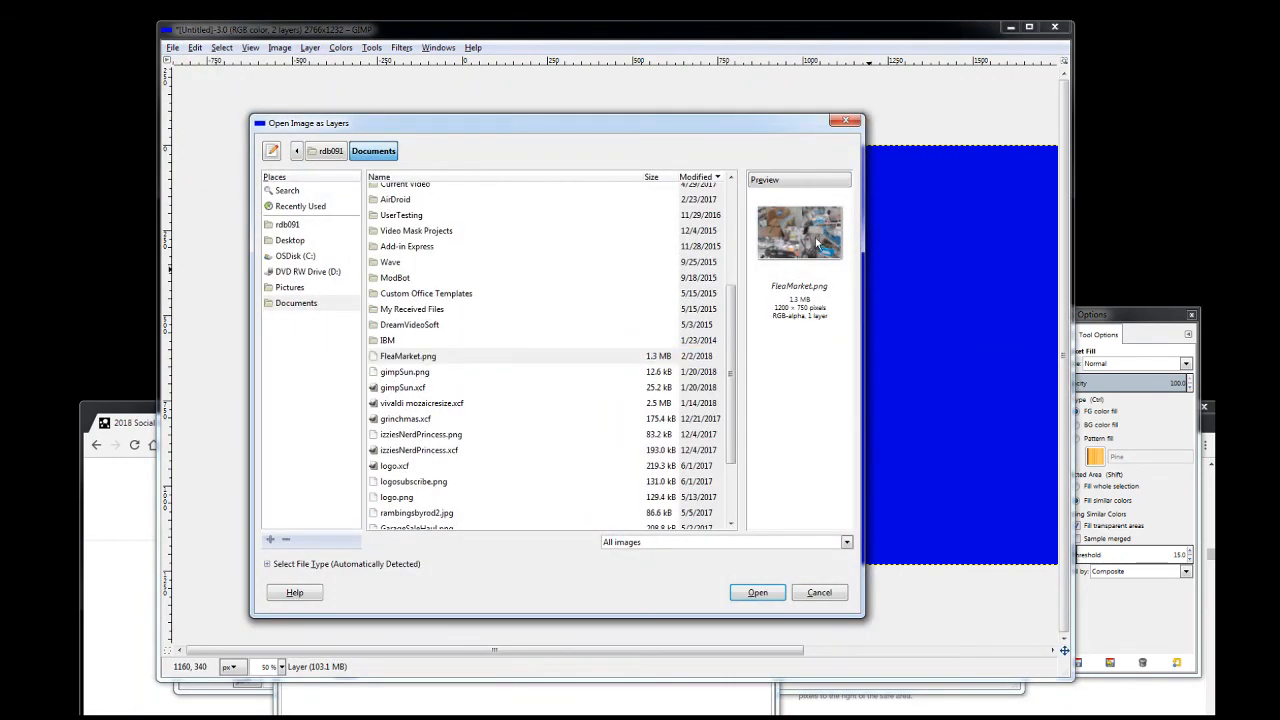
left_click(392, 359)
left_click(757, 594)
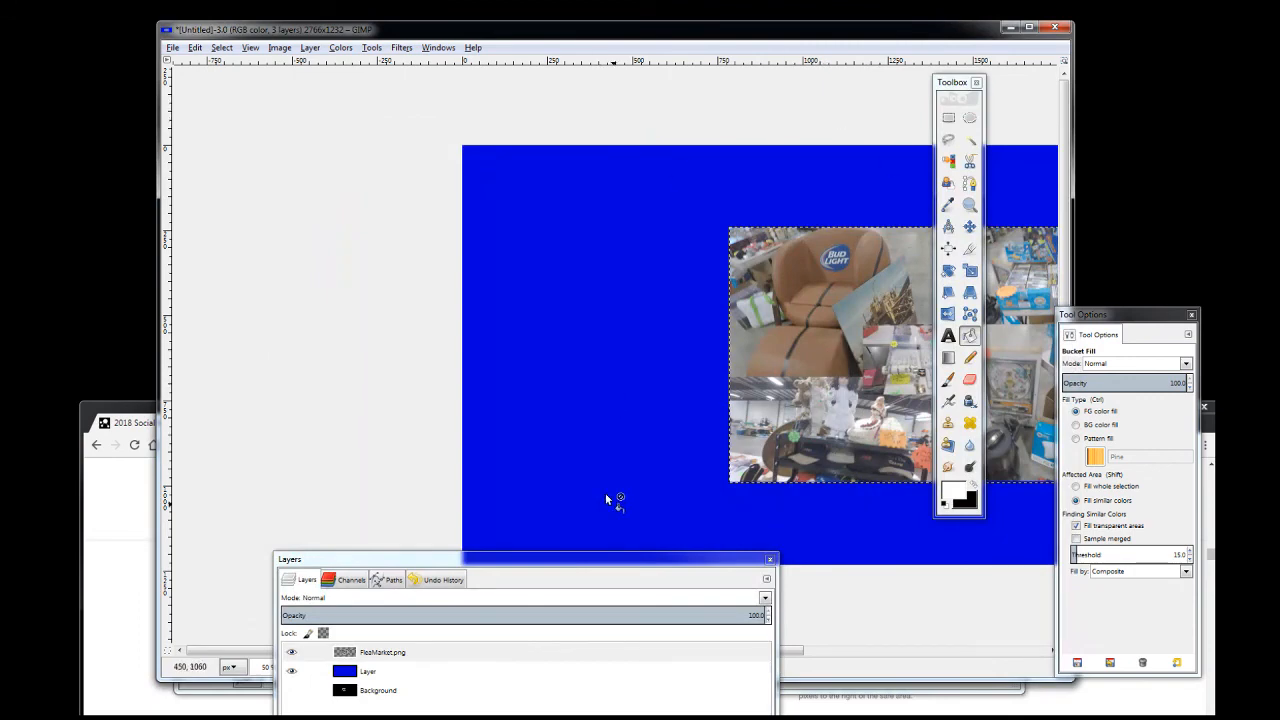
Move the Layers window clear of the image and Toolbox, and fuzzy-select the gray floor beside the brown chair
left_click_drag(797, 654, 836, 654)
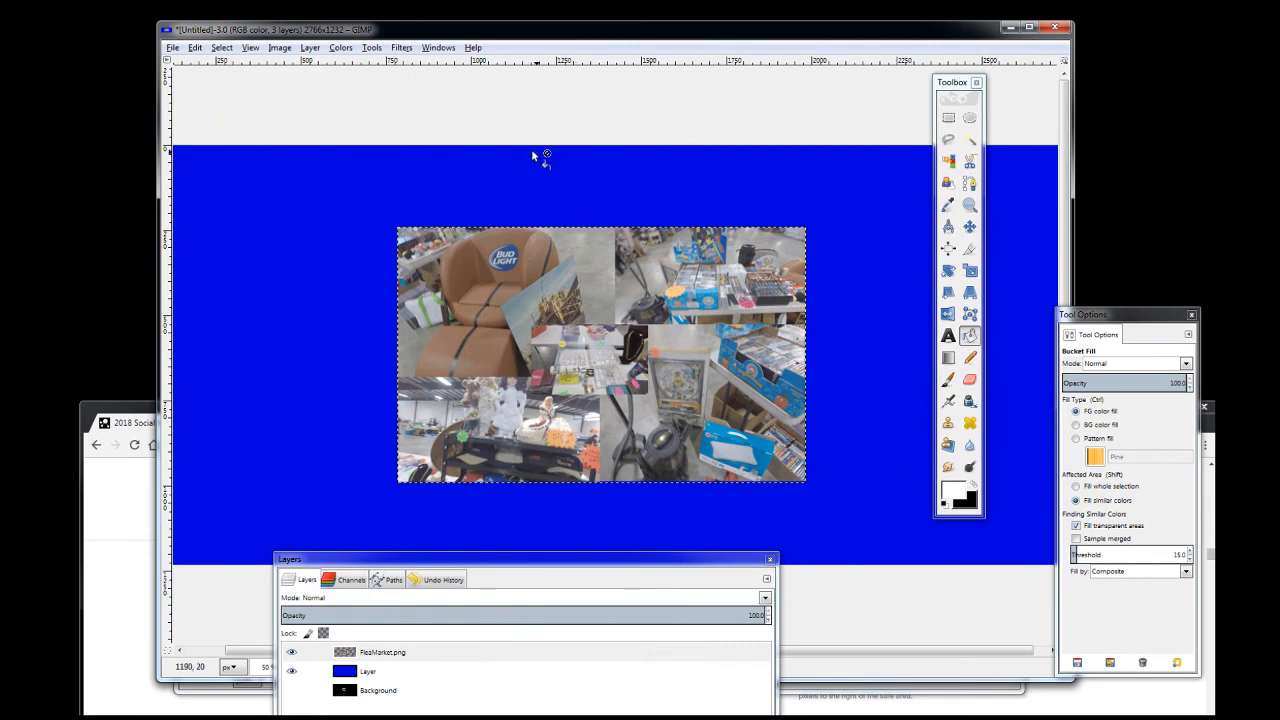
left_click(969, 140)
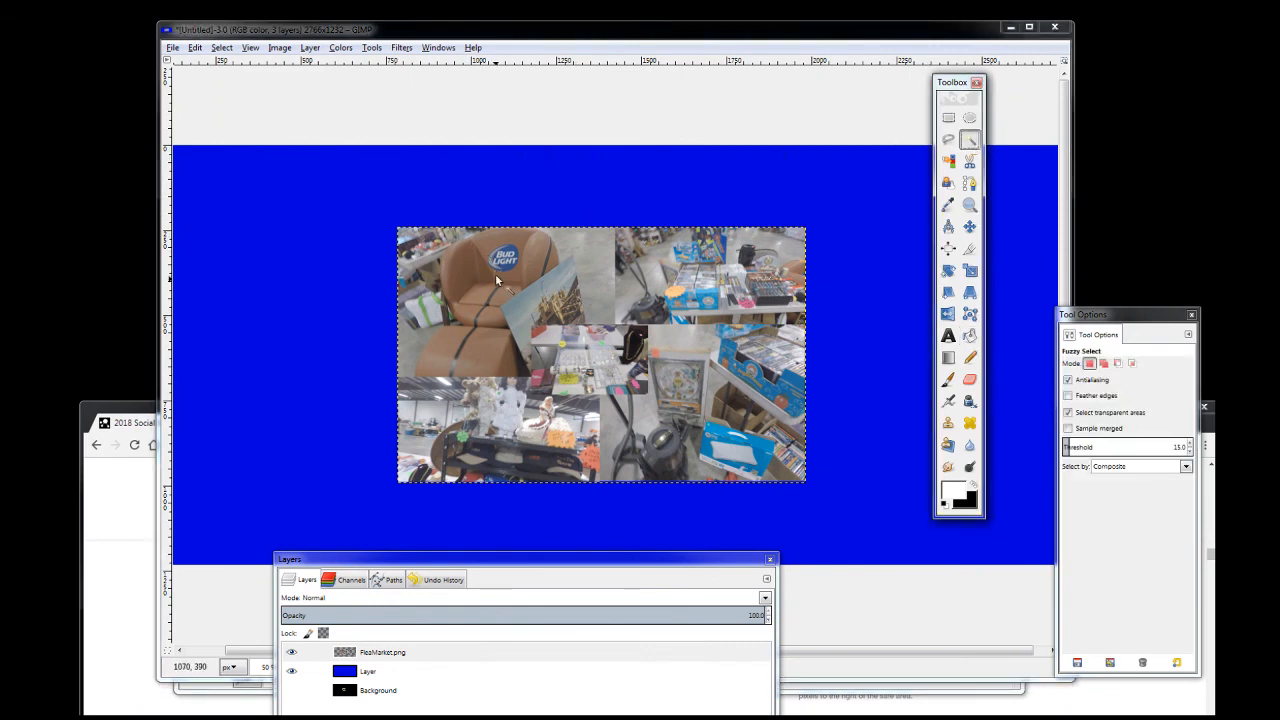
left_click_drag(503, 567, 1058, 180)
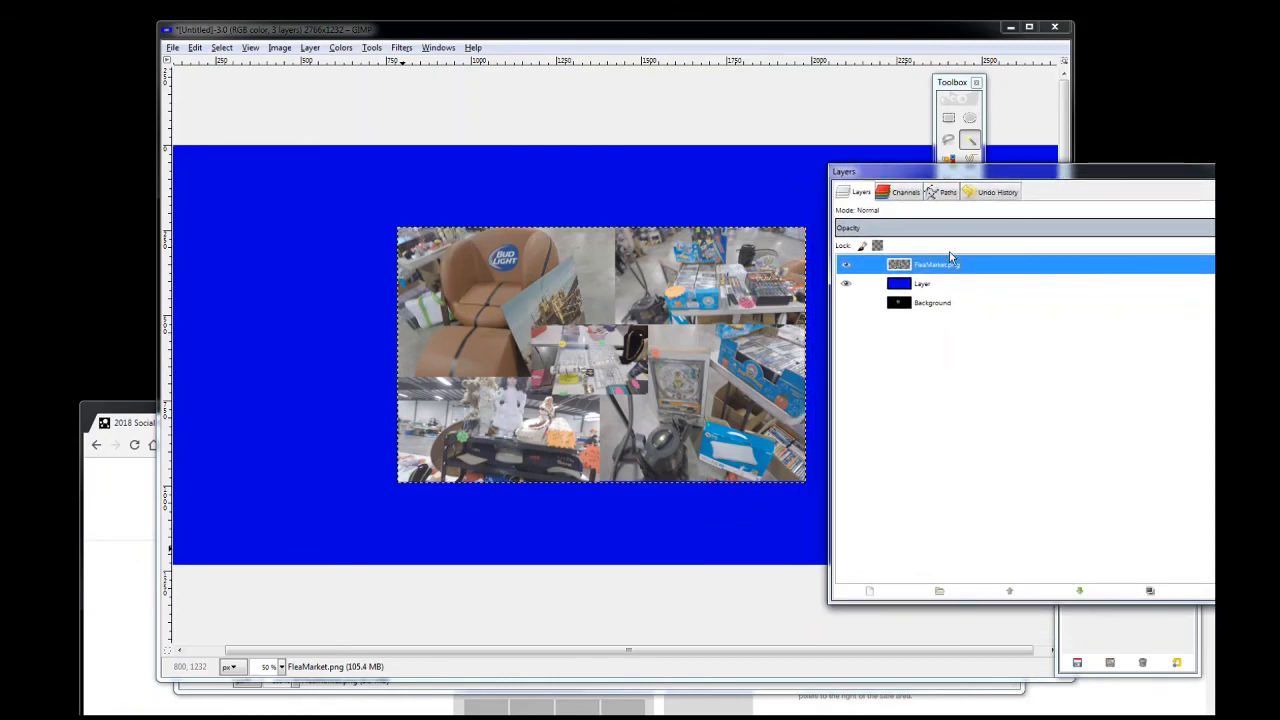
left_click_drag(831, 325, 1036, 314)
left_click_drag(1097, 174, 1058, 154)
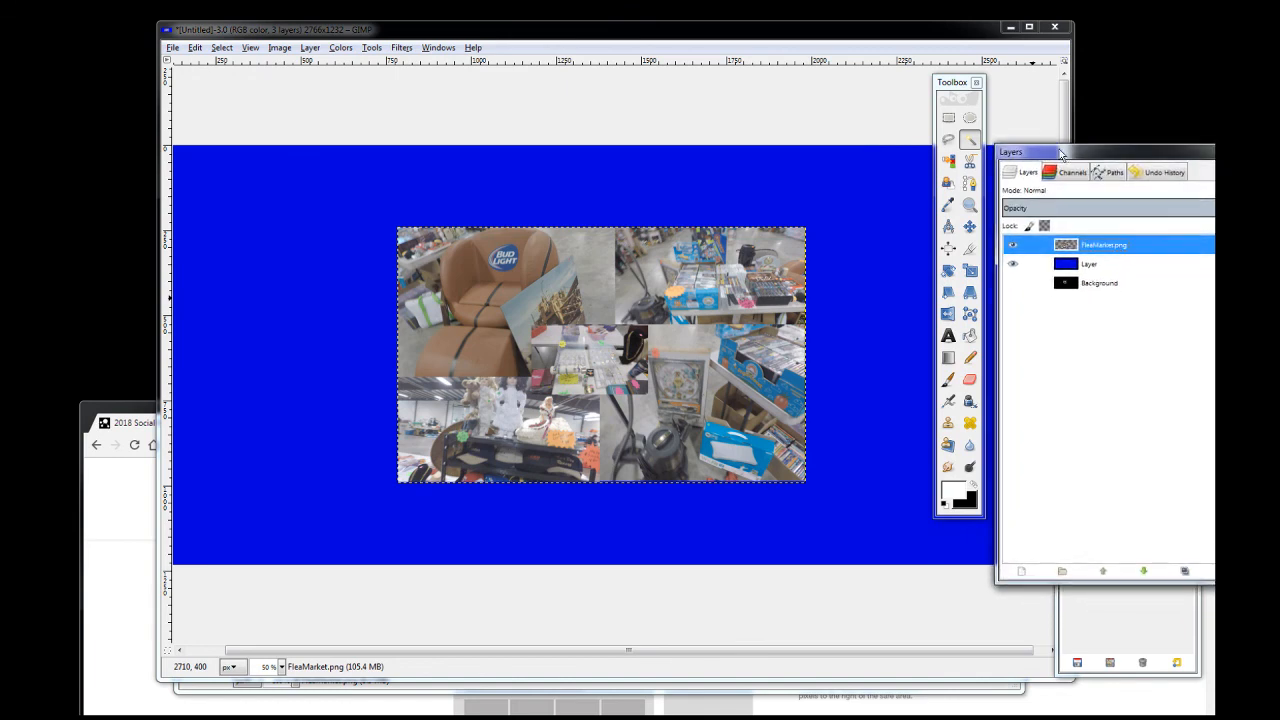
left_click(567, 252)
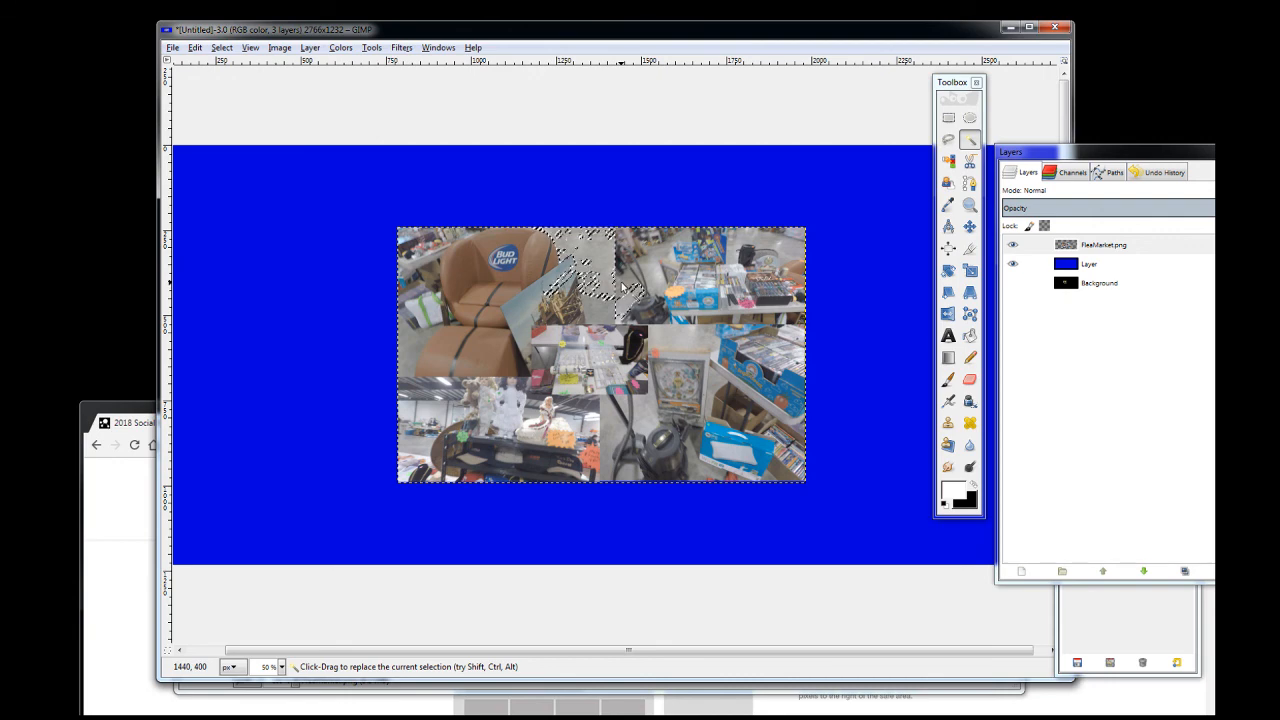
Fuzzy-select and delete the brown areas on both sides of the chair's footrest in the FleaMarket.png layer
left_click(481, 349)
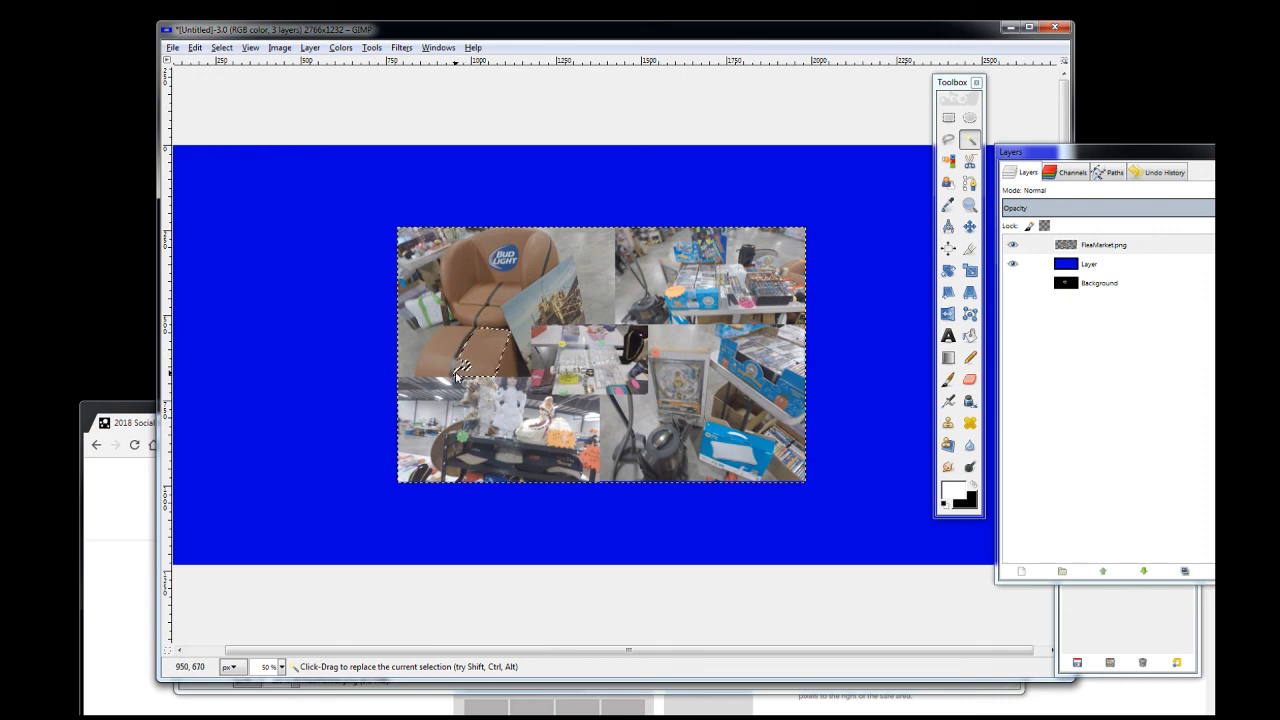
key("Delete")
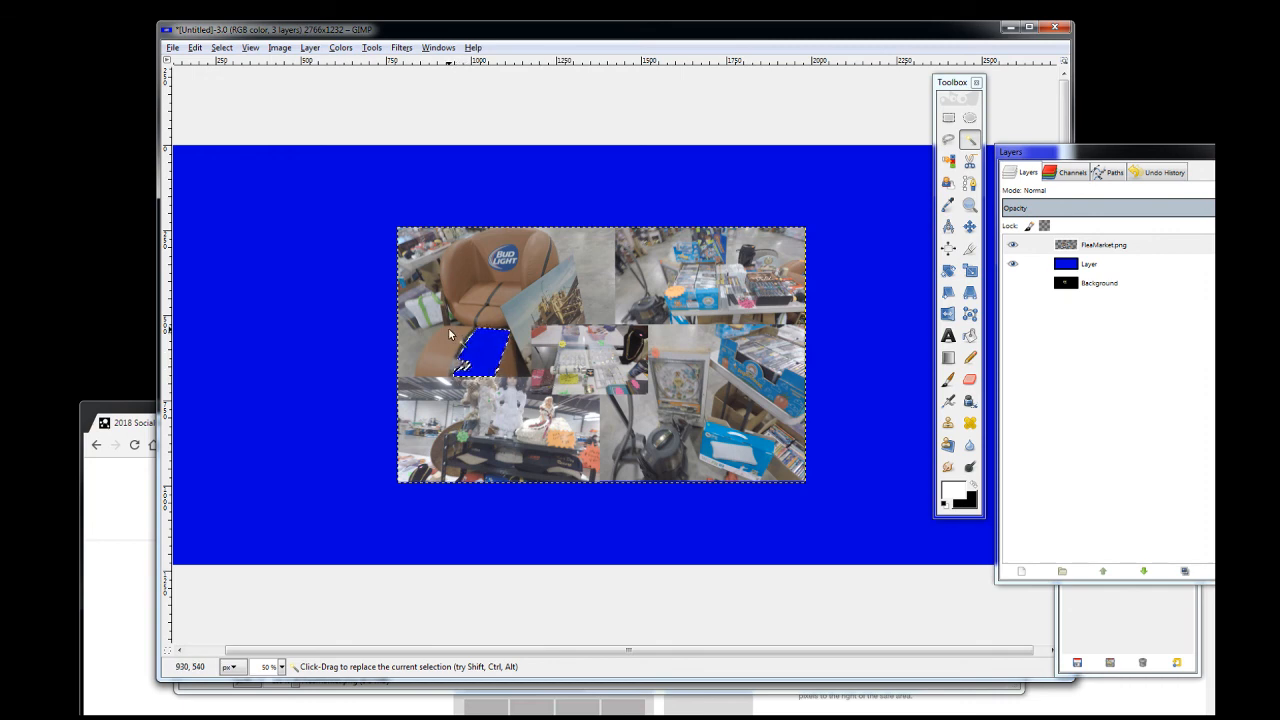
left_click(456, 352)
key("Delete")
Fuzzy-select and delete the brown areas of the chair's seat and inner backrest in the FleaMarket.png layer
left_click(476, 304)
key("Delete")
left_click(462, 272)
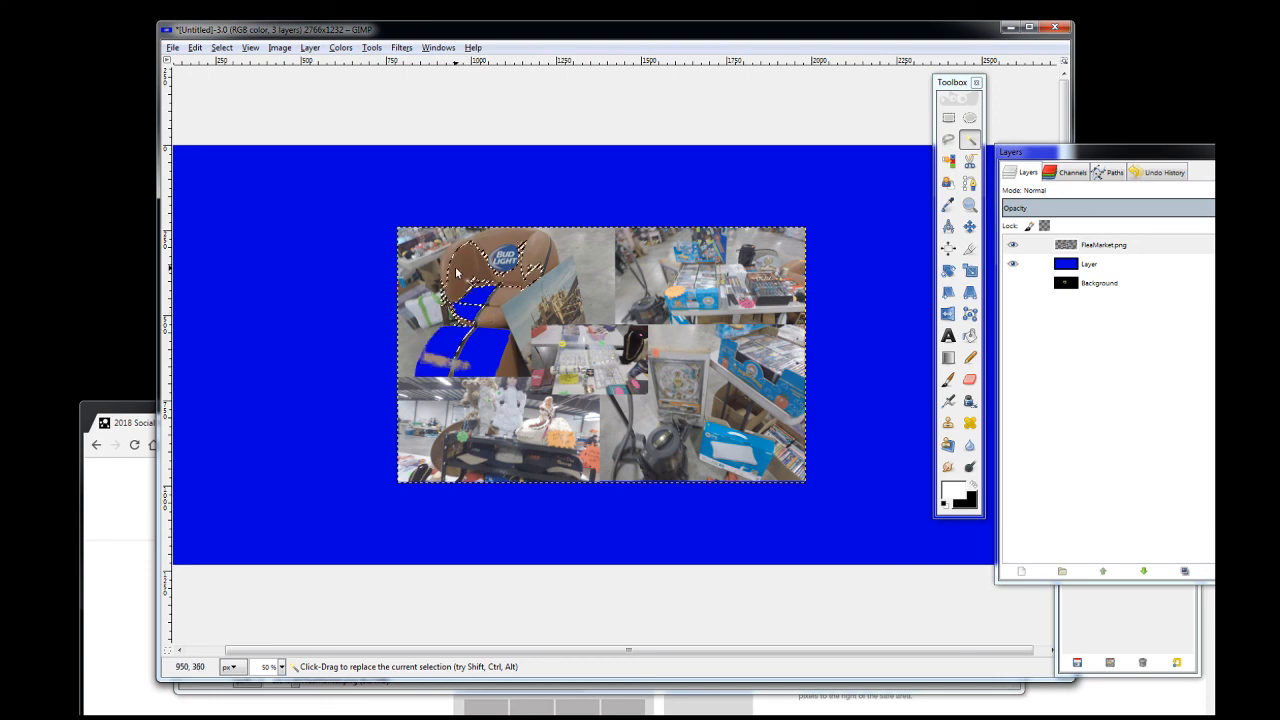
key("Delete")
left_click(492, 315)
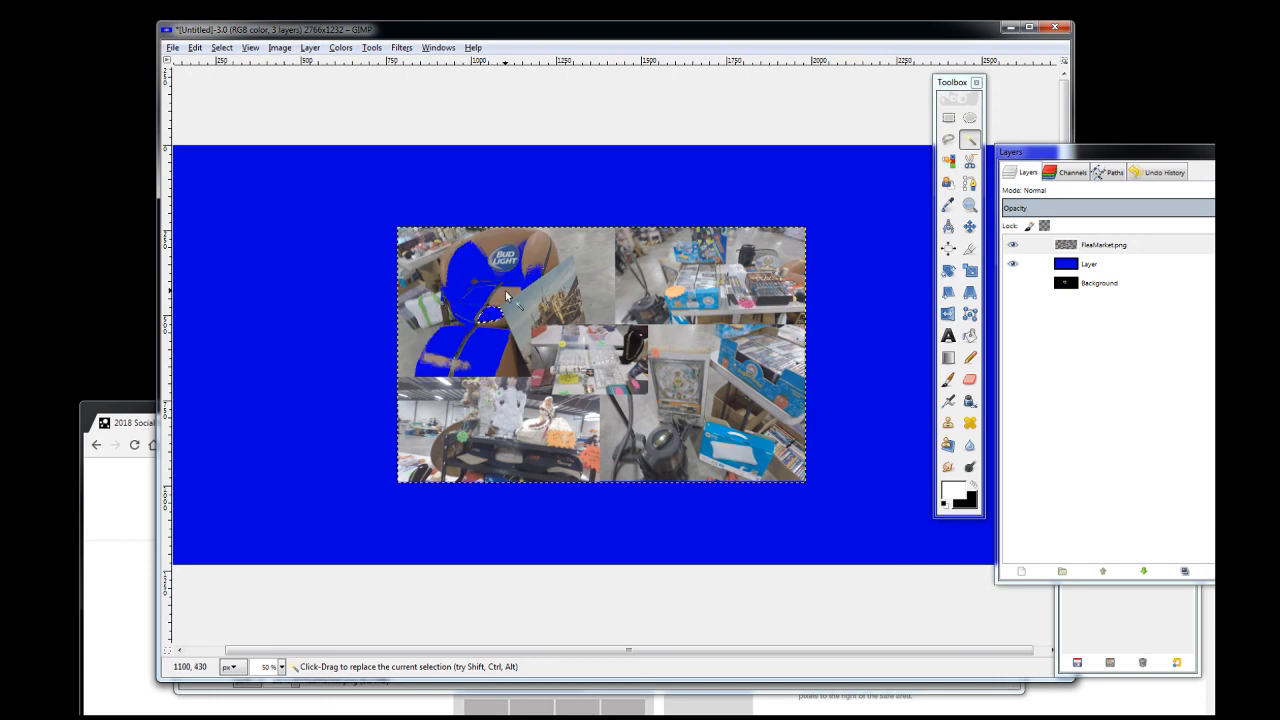
key("Delete")
left_click(502, 320)
key("Delete")
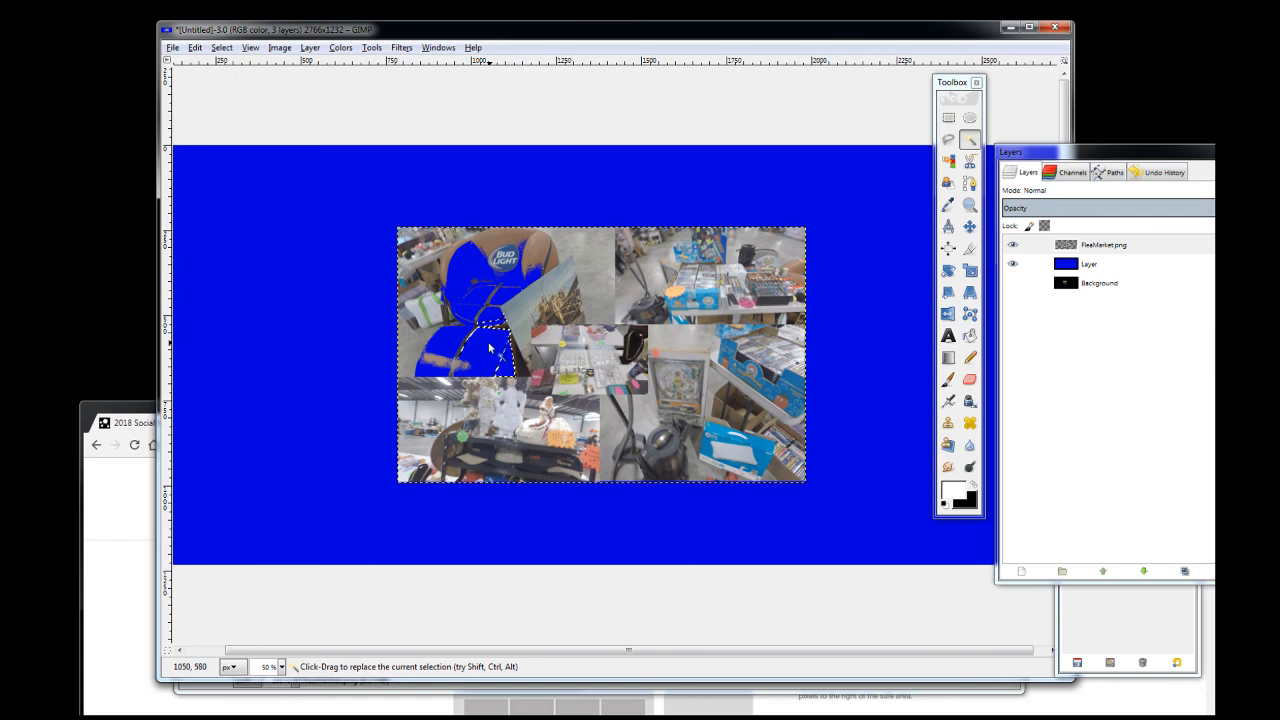
Fuzzy-select and delete the brown remnants on the chair's upper backrest, dark seams and footrest
left_click(545, 258)
key("Delete")
left_click(553, 261)
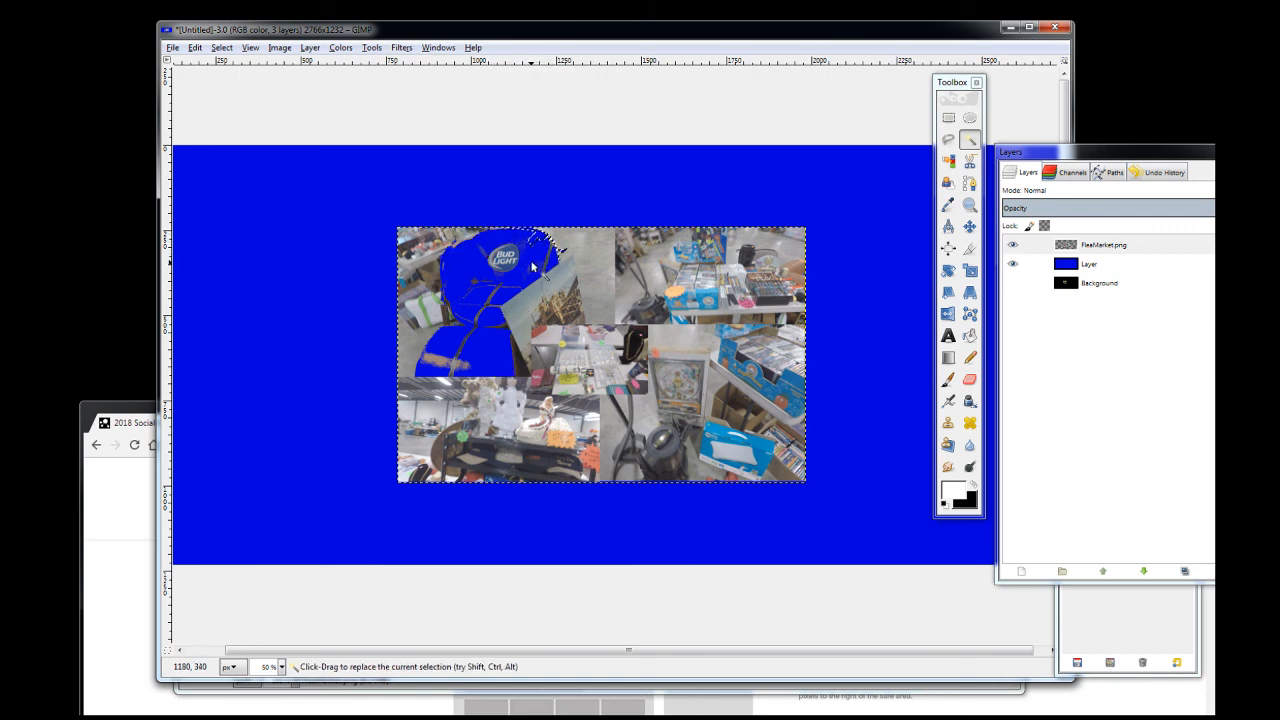
left_click(549, 263)
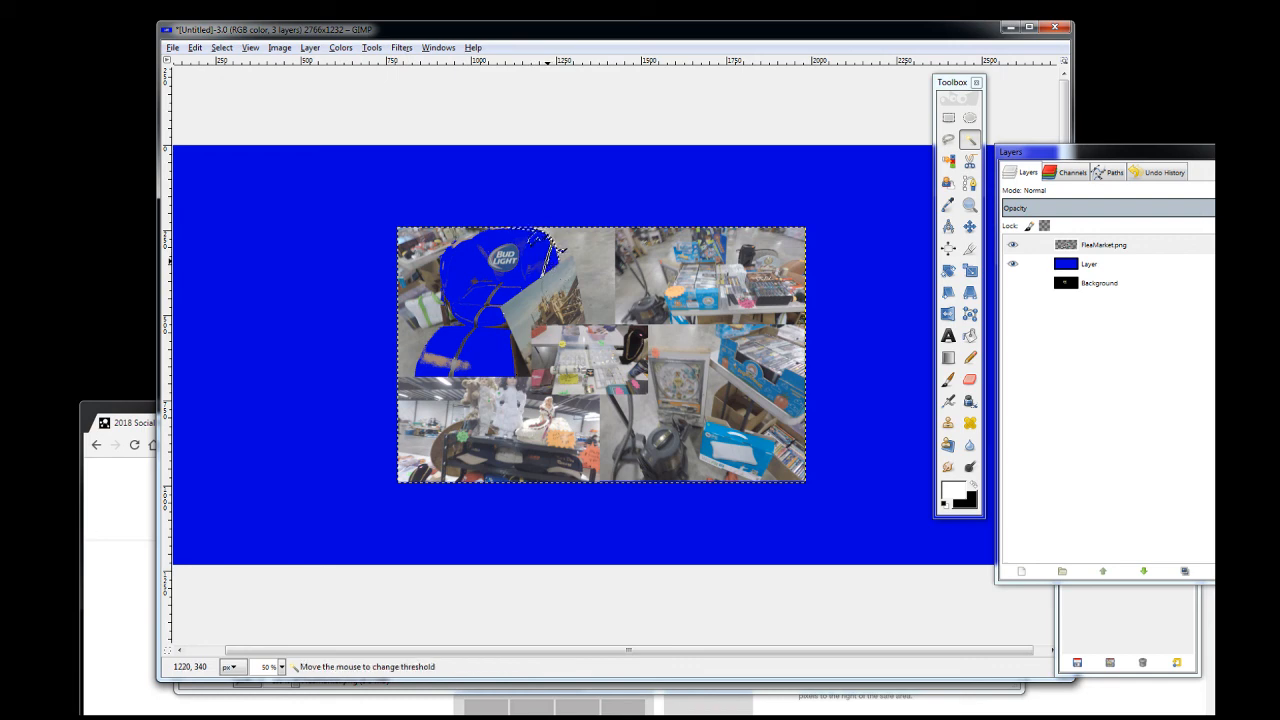
left_click(506, 290)
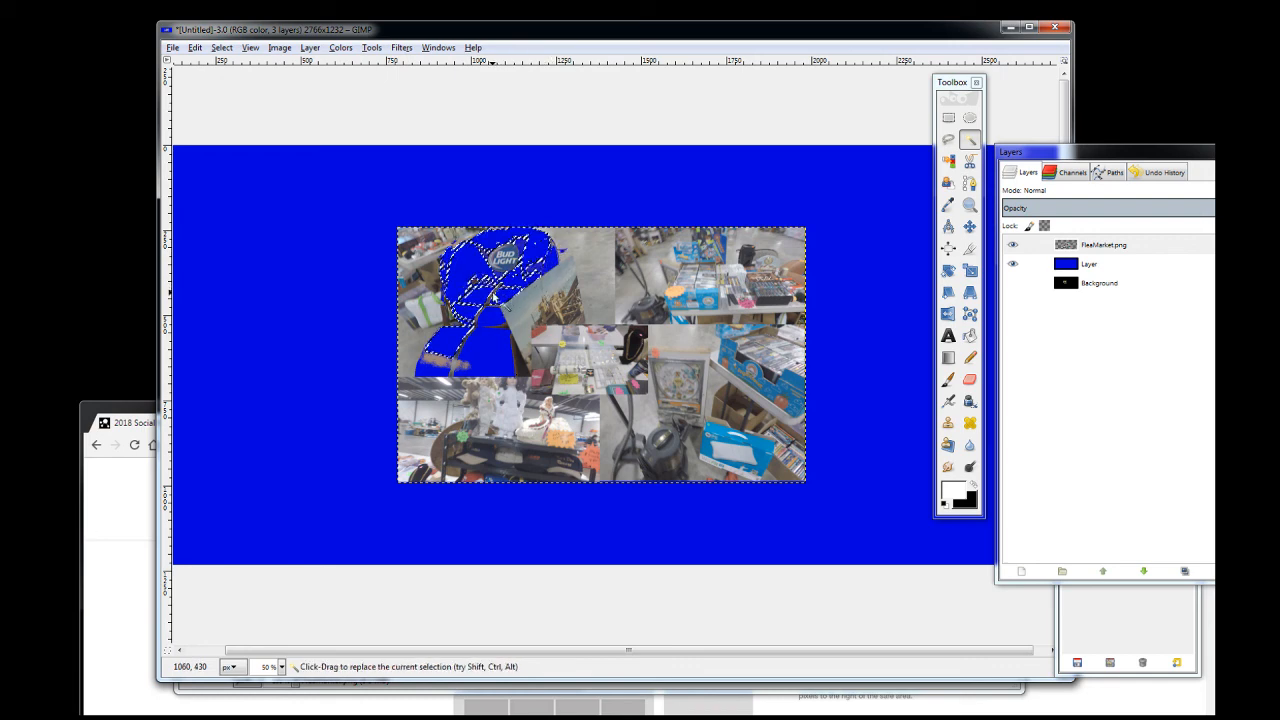
left_click(491, 300)
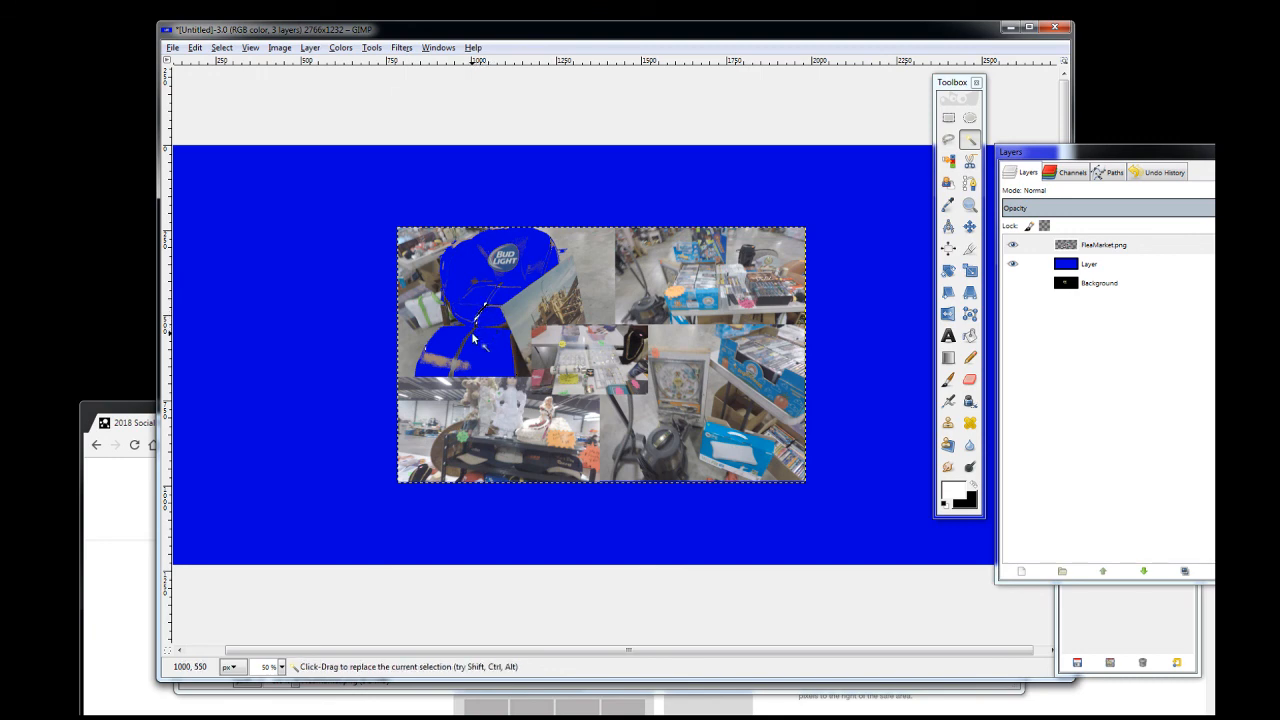
left_click(458, 369)
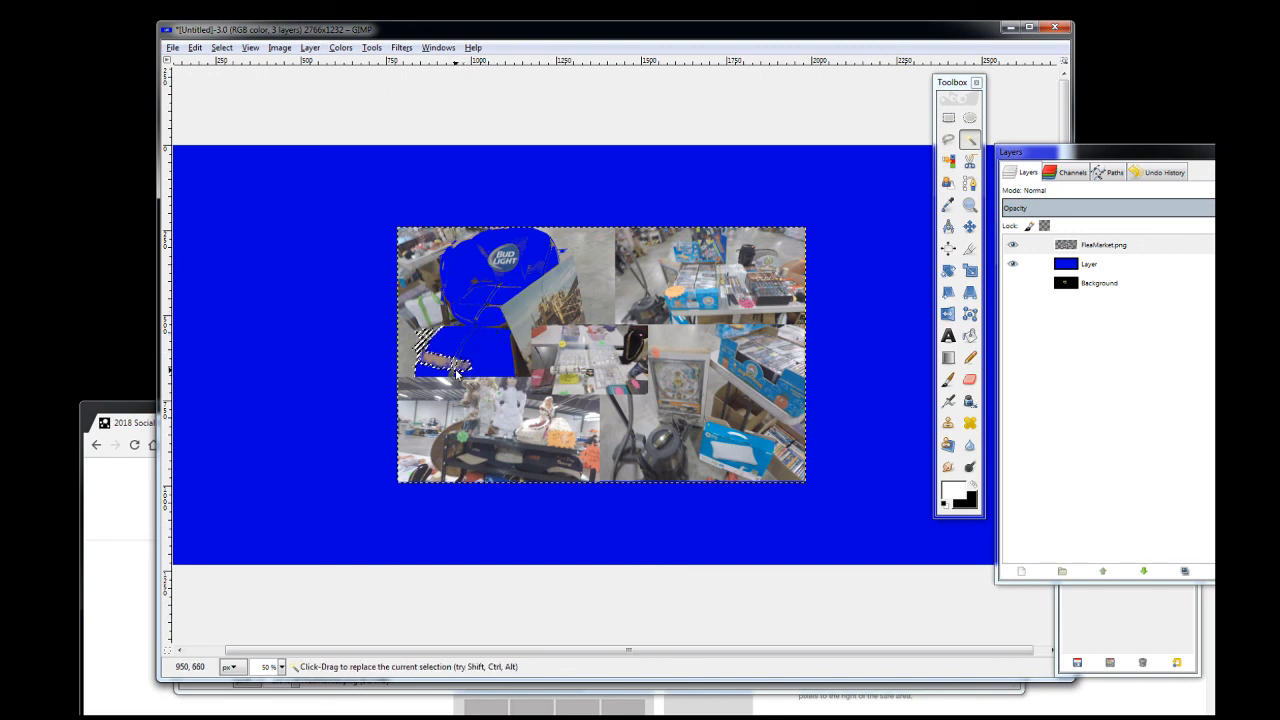
left_click(451, 376)
left_click(456, 363)
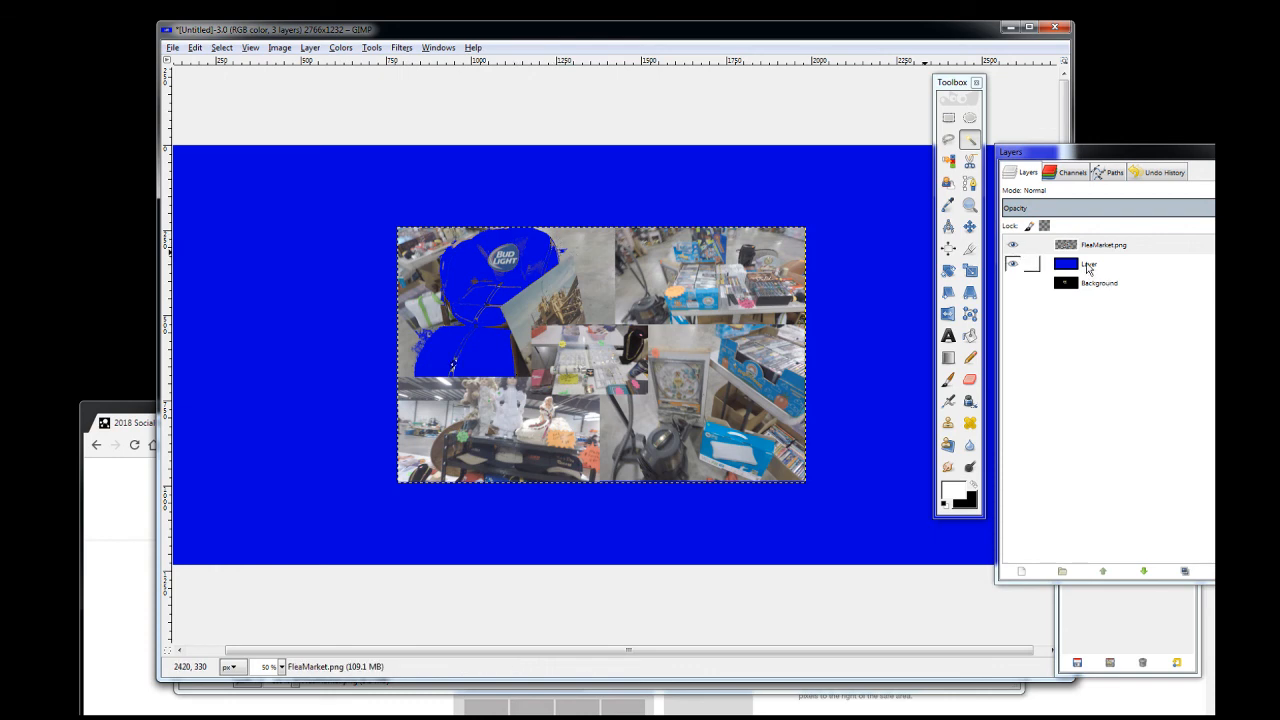
Select the blue tones of the game boxes by color and inspect the selection outline up close
left_click(950, 161)
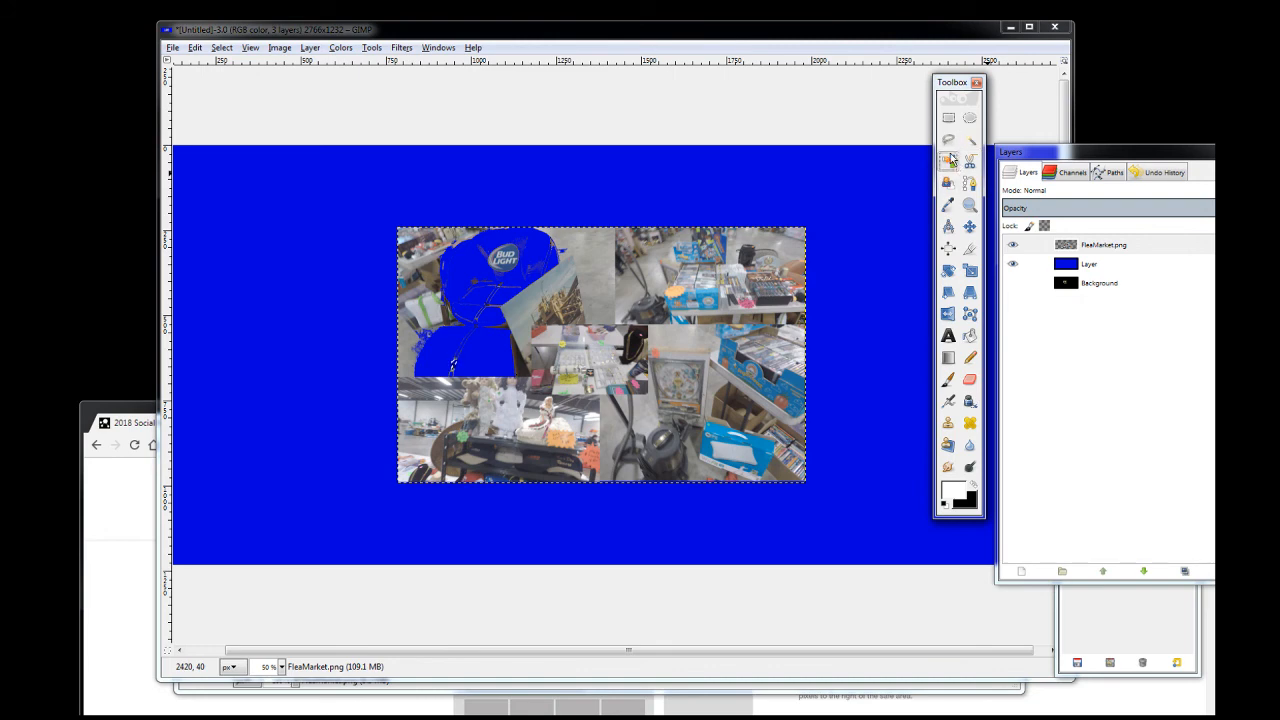
left_click(730, 342)
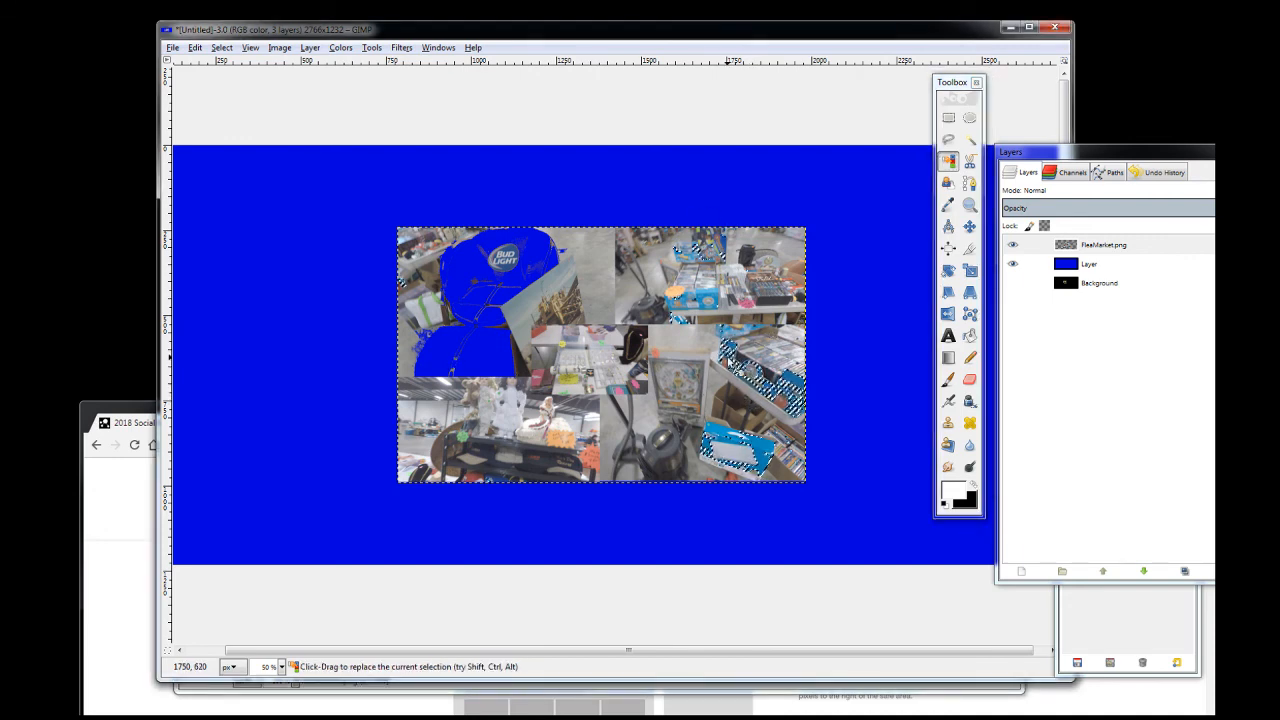
scroll(720, 362, "up", 7, "ctrl")
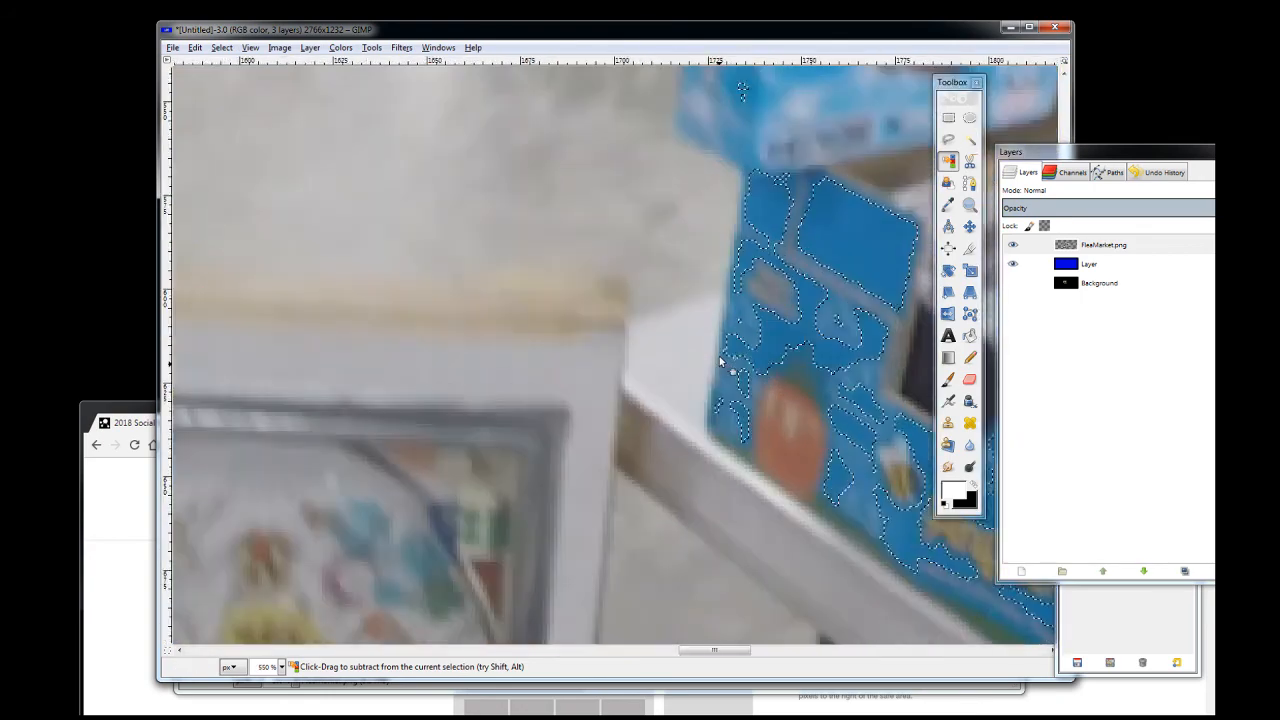
scroll(720, 360, "up", 1, "ctrl")
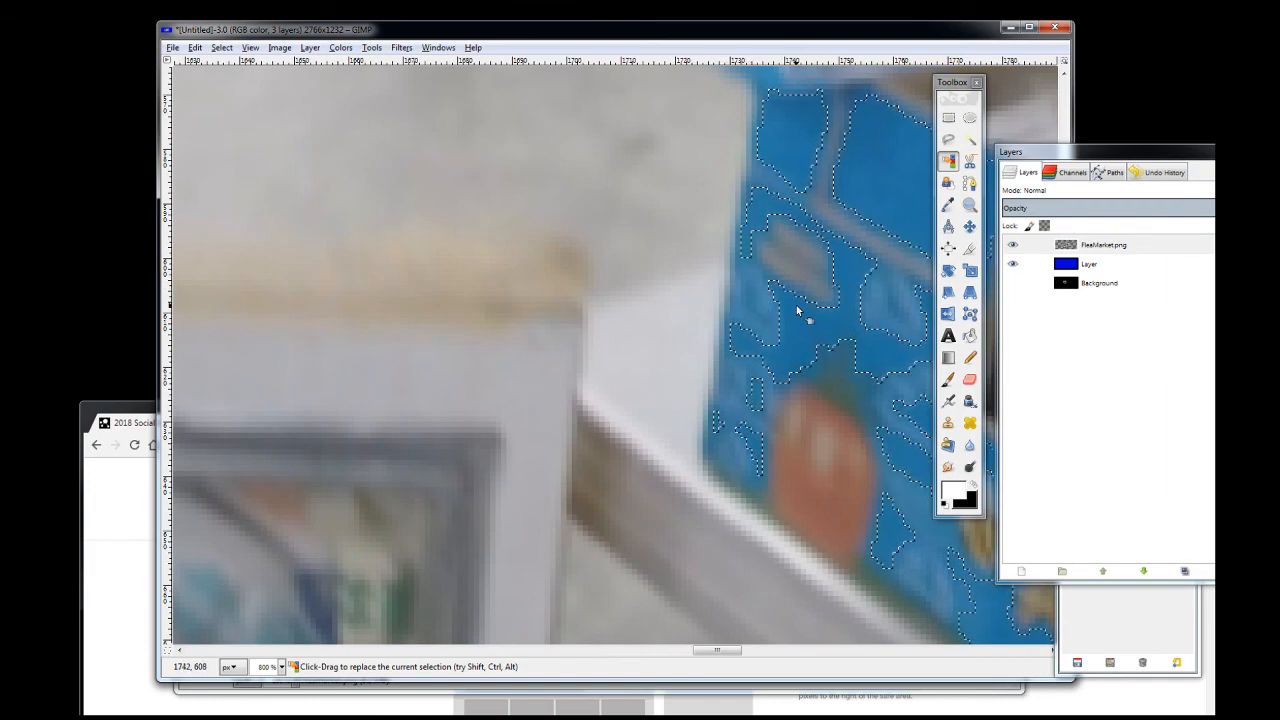
scroll(671, 282, "down", 2, "ctrl")
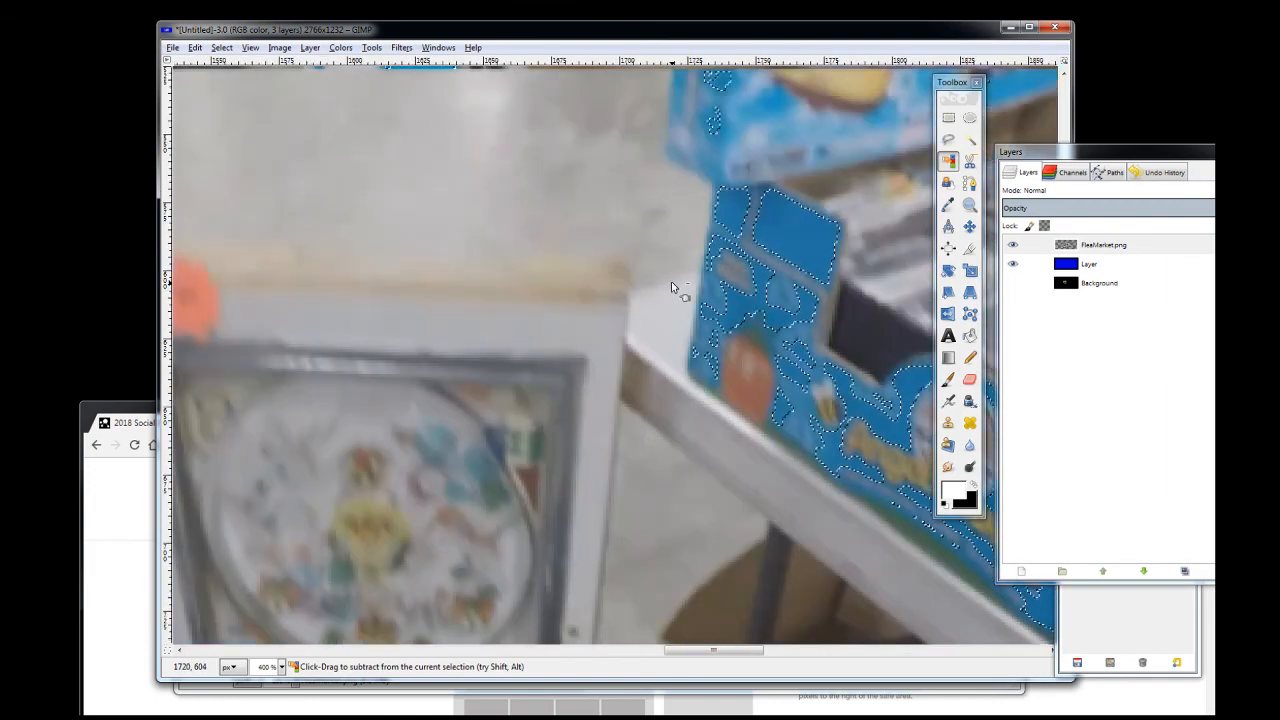
Select the light gray tones throughout the FleaMarket.png layer by color and delete them
scroll(671, 282, "down", 2, "ctrl")
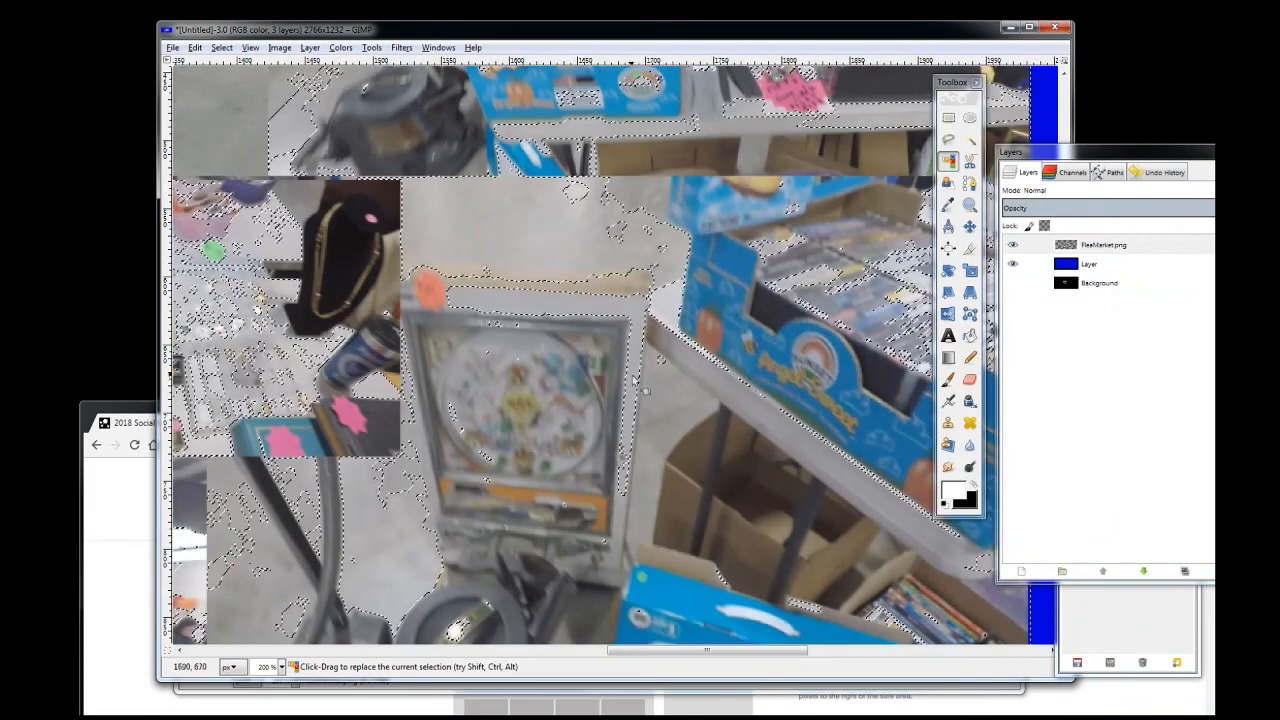
scroll(630, 376, "down", 2, "ctrl")
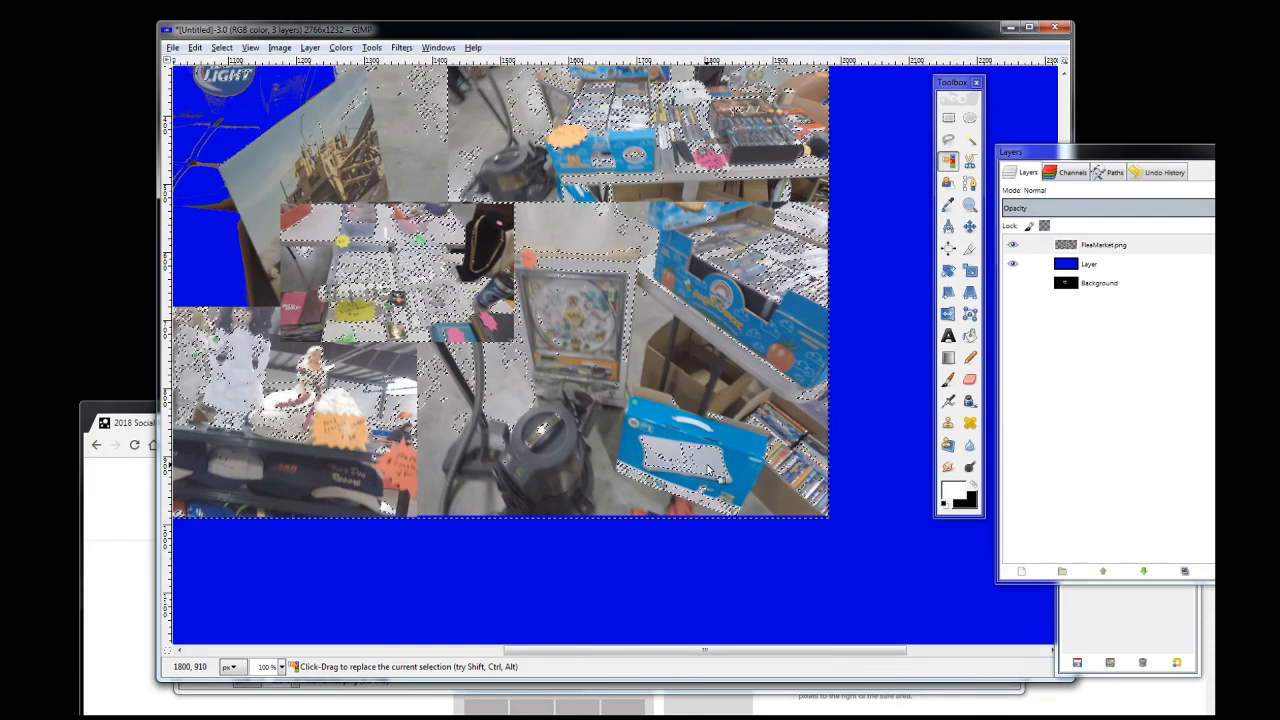
key("Delete")
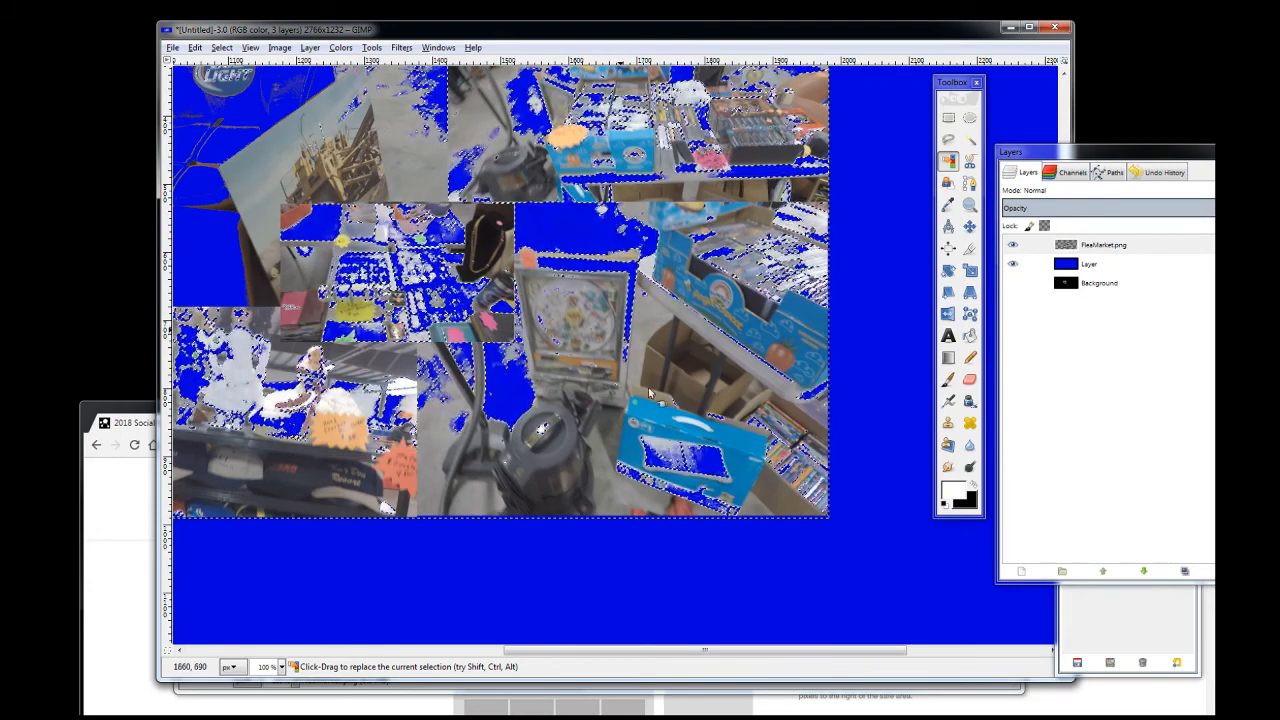
Undo all deletions and selections on the FleaMarket.png layer, redoing the layer's insertion to keep the intact picture
key("ctrl+z")
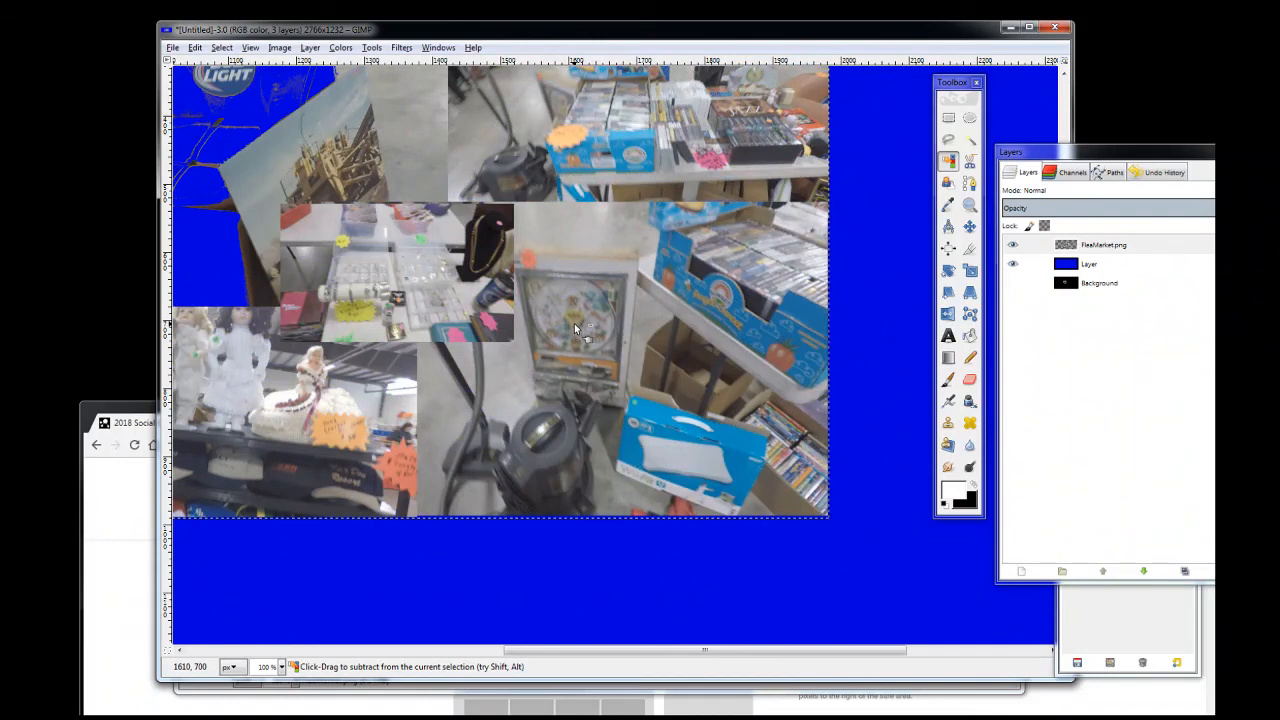
key("ctrl+z")
key("ctrl+z")
key("ctrl+z")
key("ctrl+z")
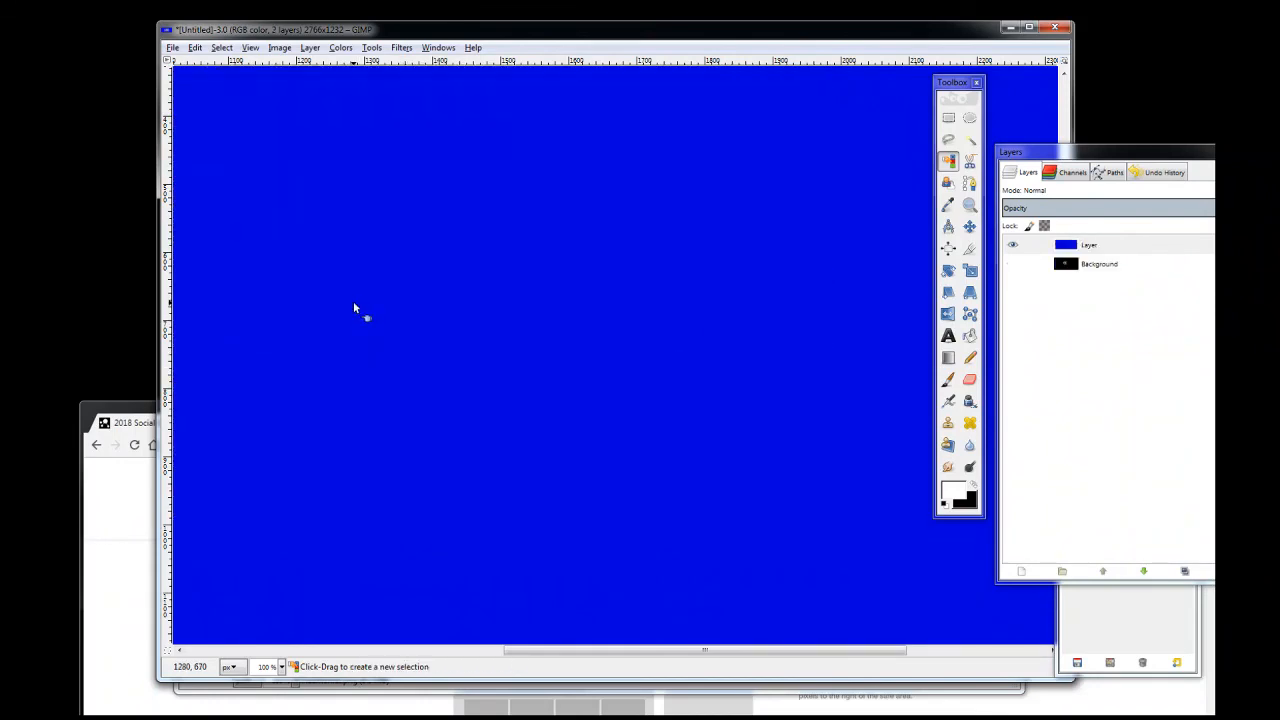
key("ctrl+y")
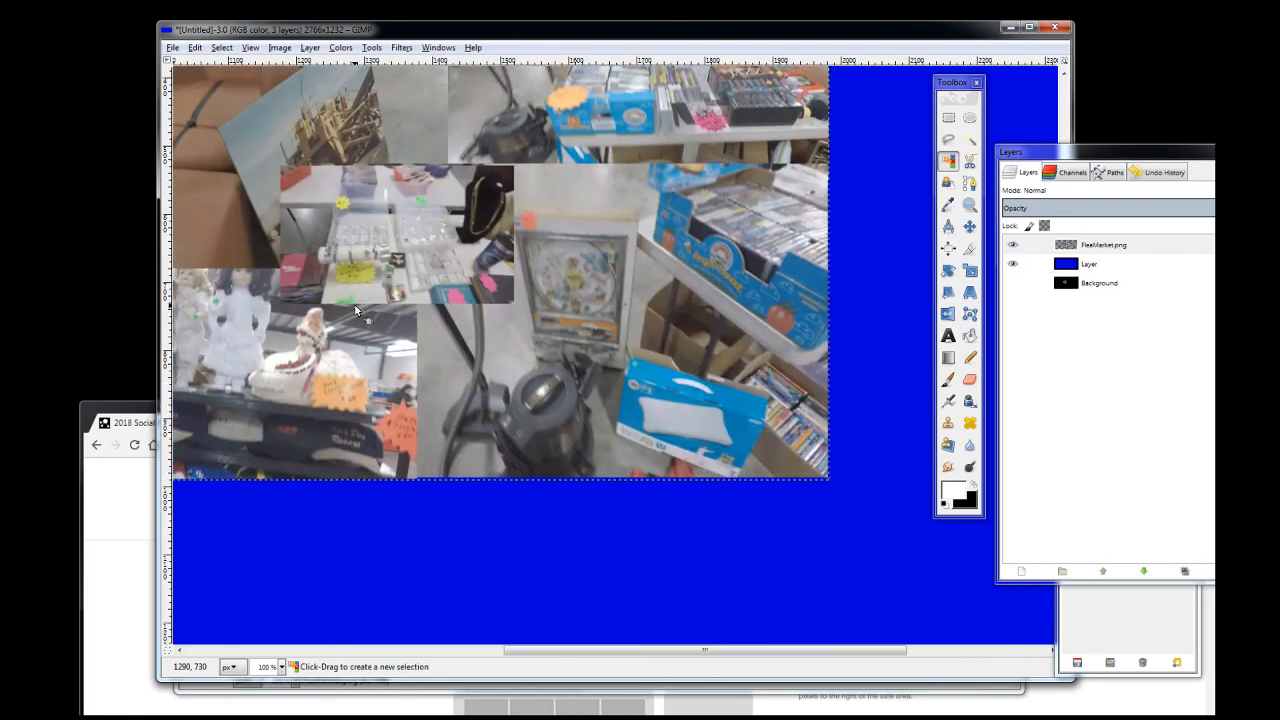
Select the light gray tones by color from the wall above the pinball machine with a raised threshold, and delete them
key("minus")
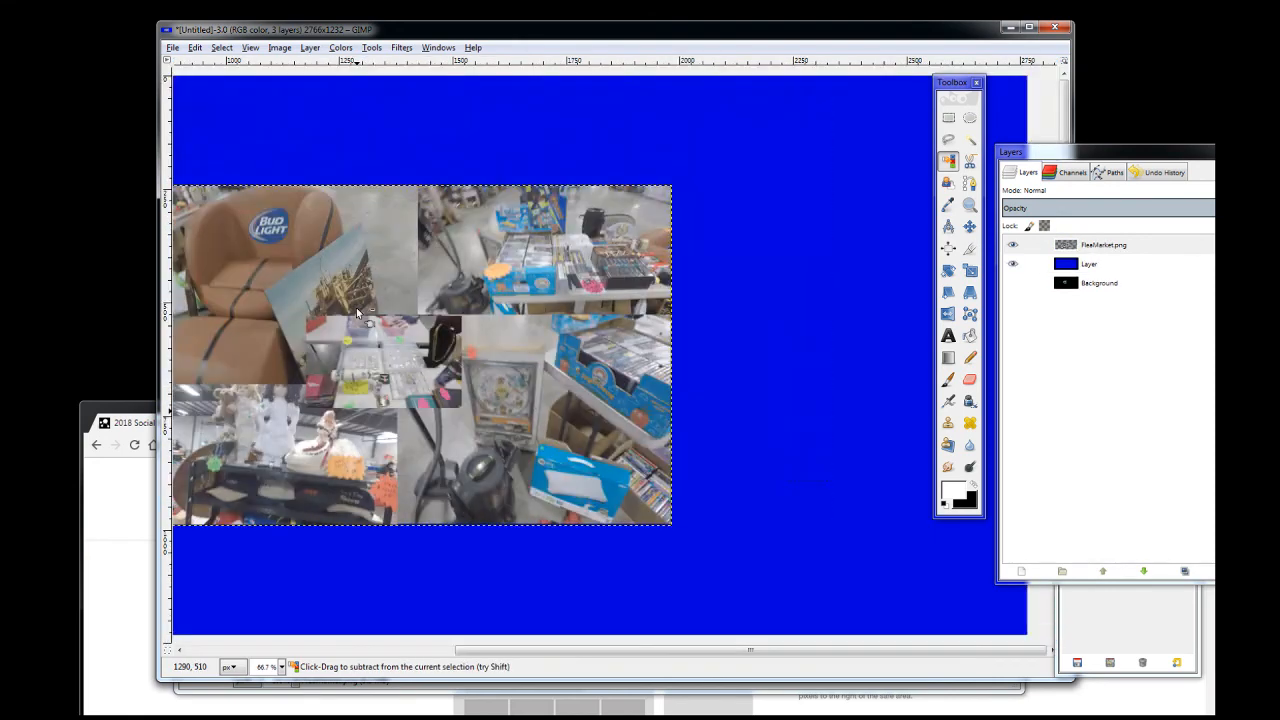
left_click(445, 651)
left_click_drag(463, 652, 639, 669)
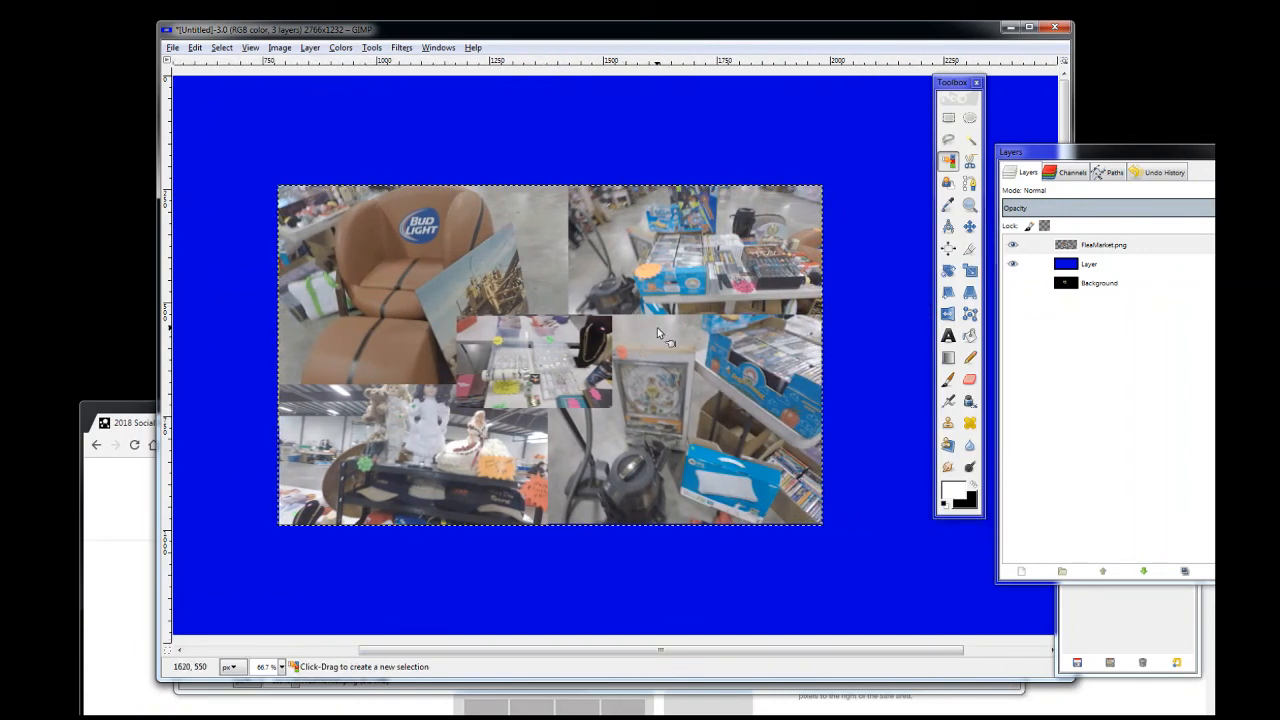
left_click_drag(662, 342, 665, 404)
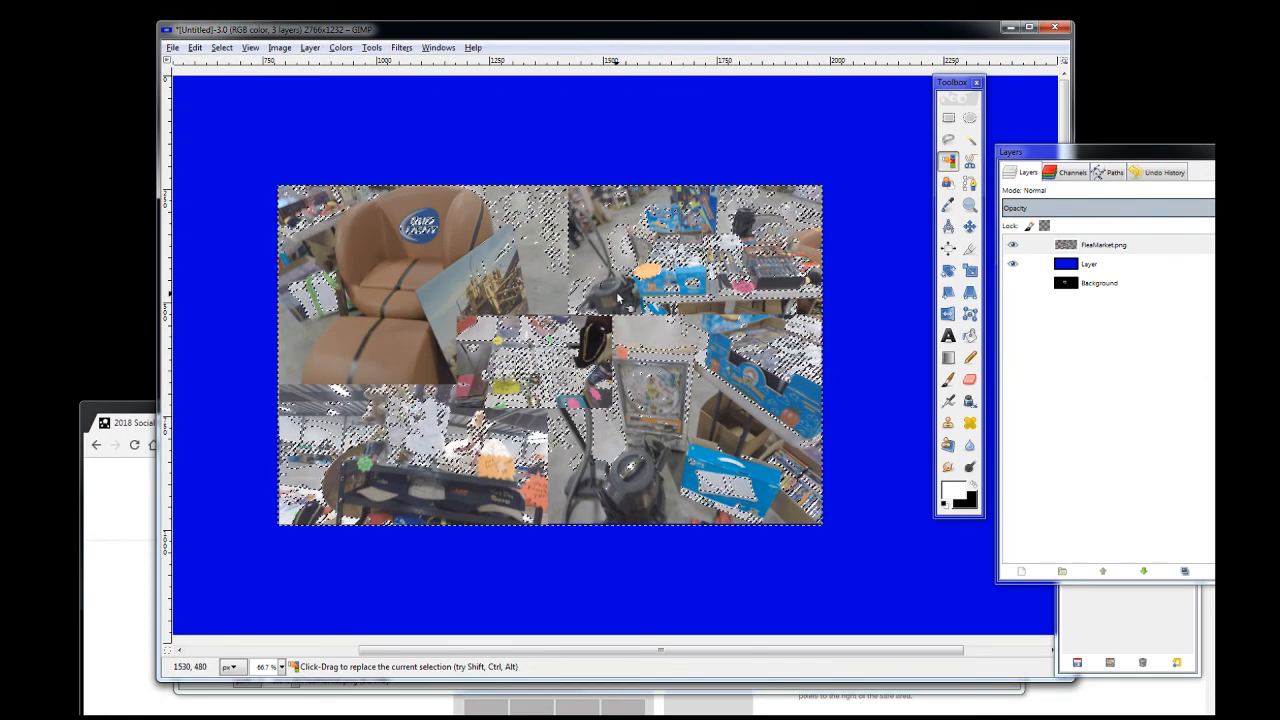
key("Delete")
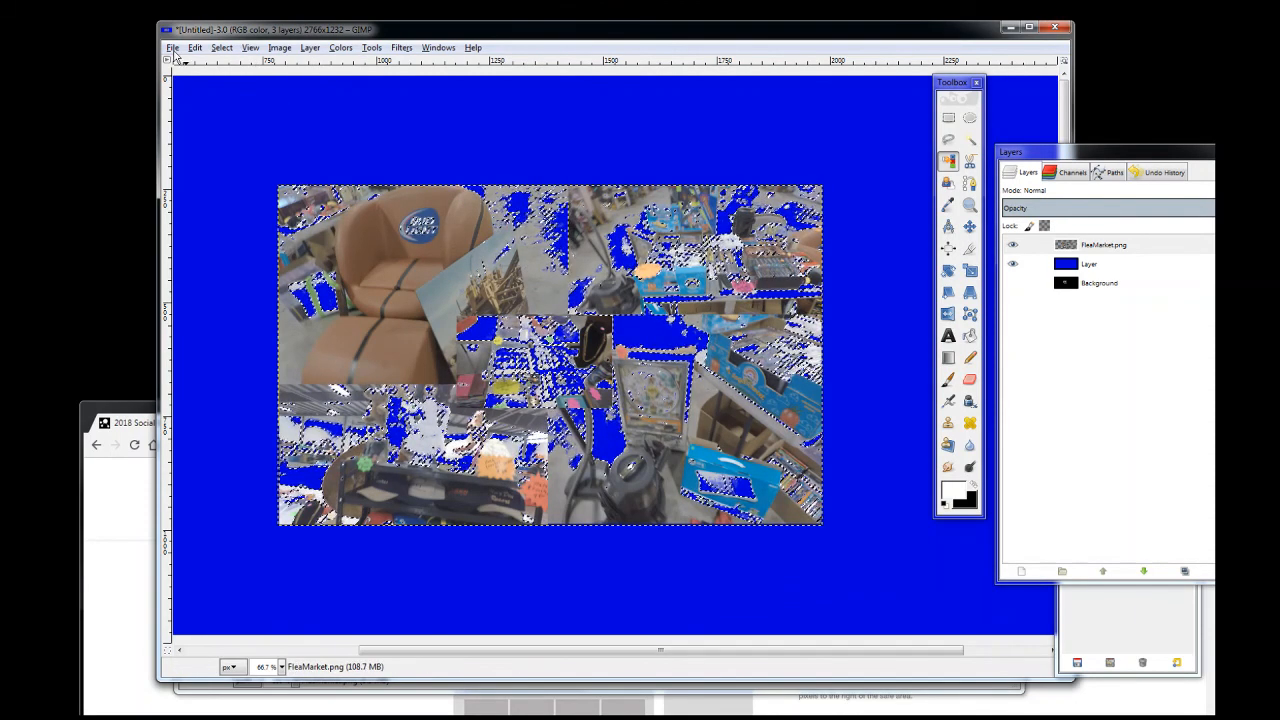
Clear the selection to inspect the deleted areas, and undo the color-based deletion
left_click(222, 49)
left_click(236, 82)
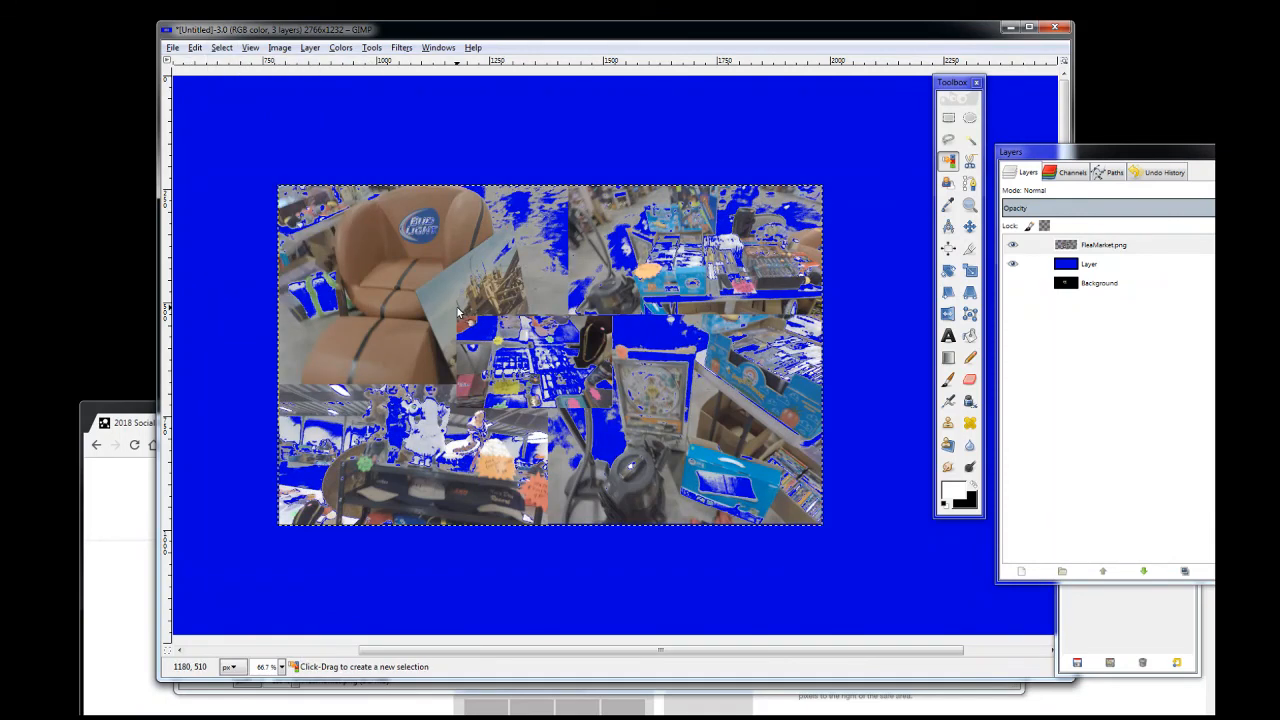
key("ctrl")
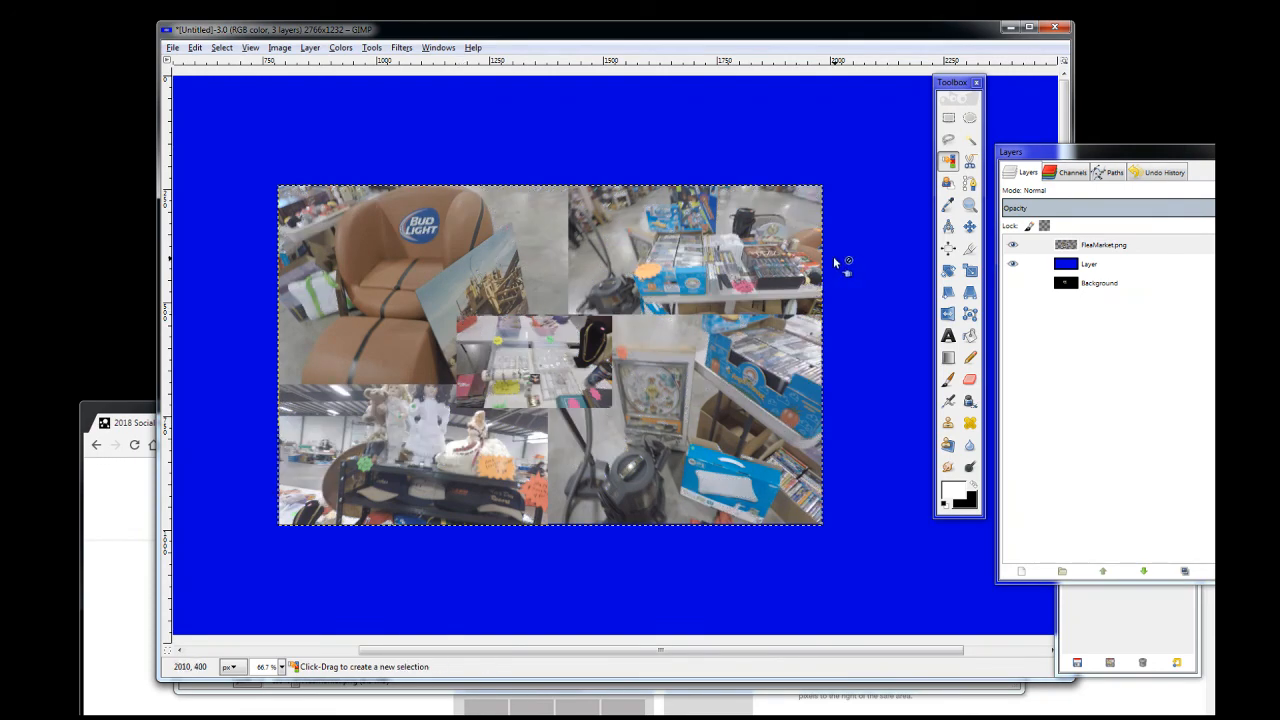
Try placing Scissors Select points on the tilted picture and the brown chair, and restore the FleaMarket.png layer after undoing
left_click(970, 163)
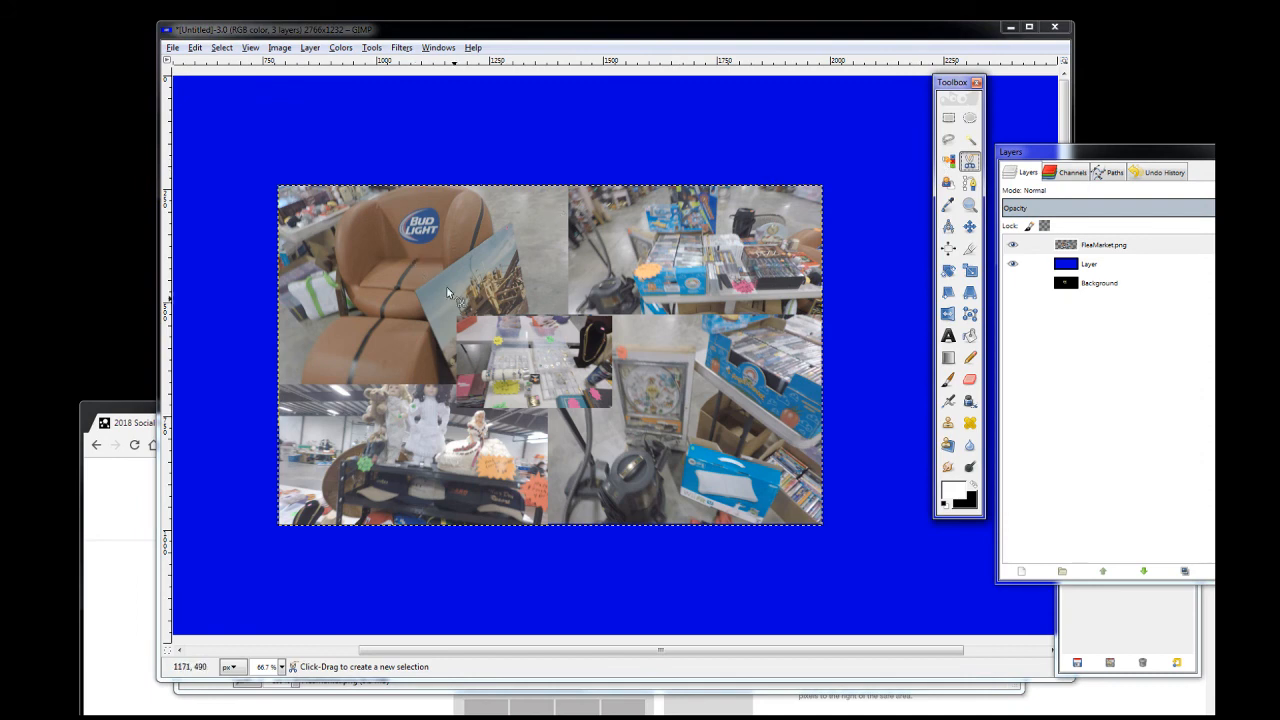
left_click(442, 317)
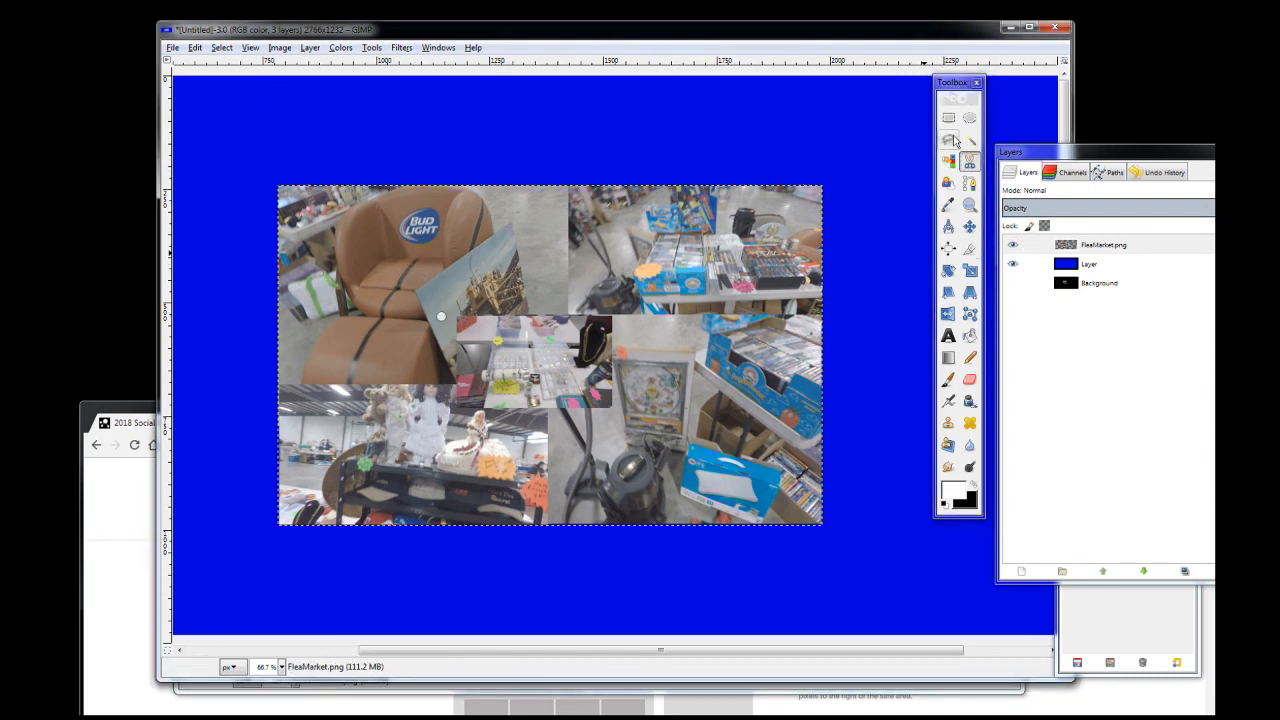
left_click(480, 250)
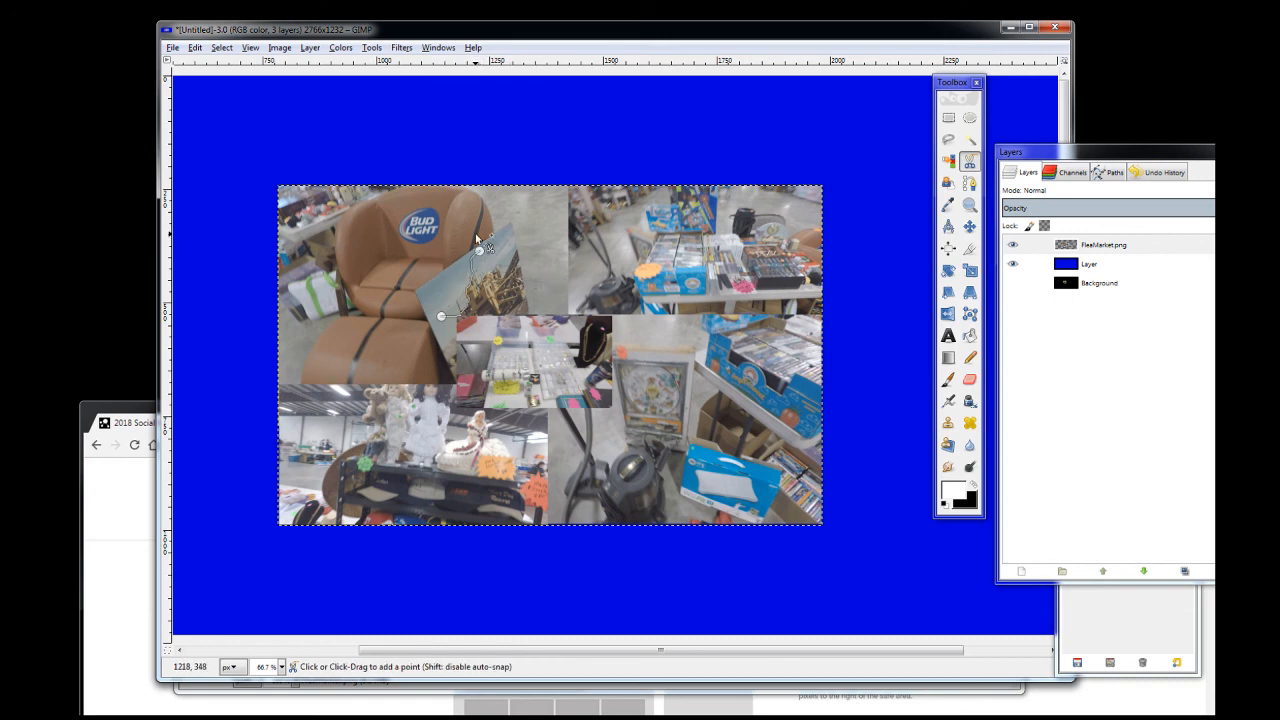
key("ctrl+z")
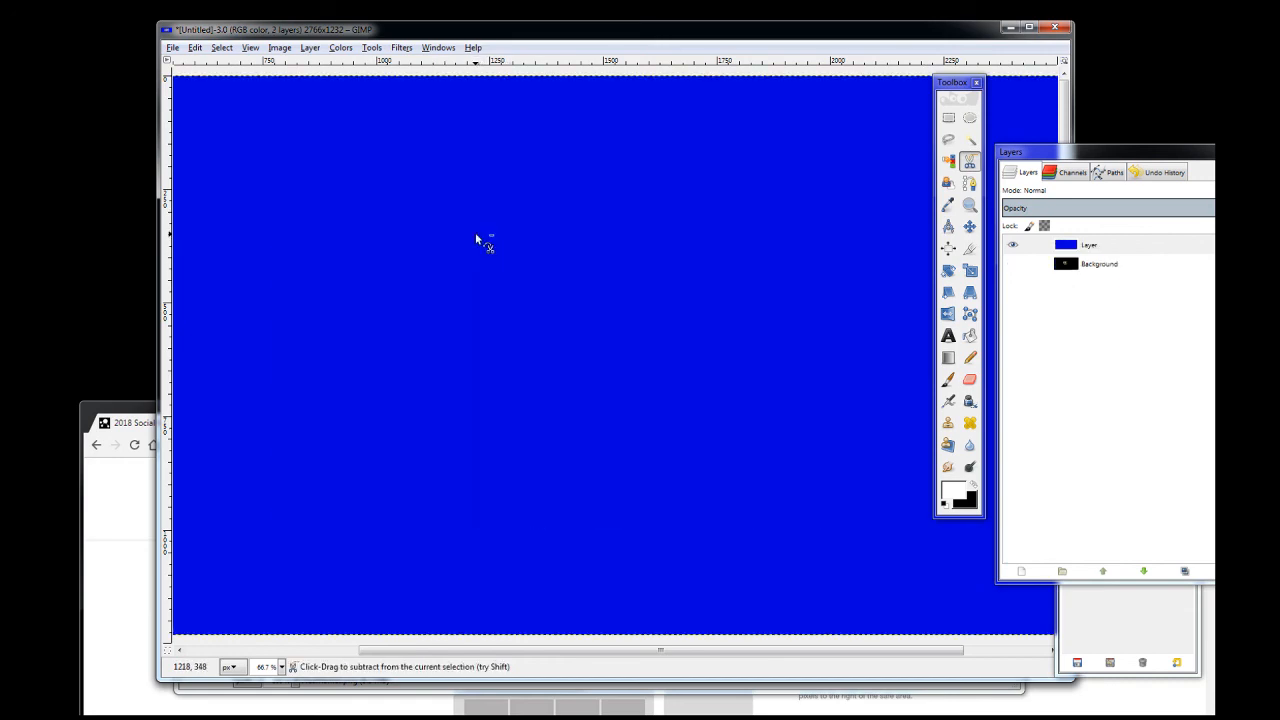
key("ctrl+y")
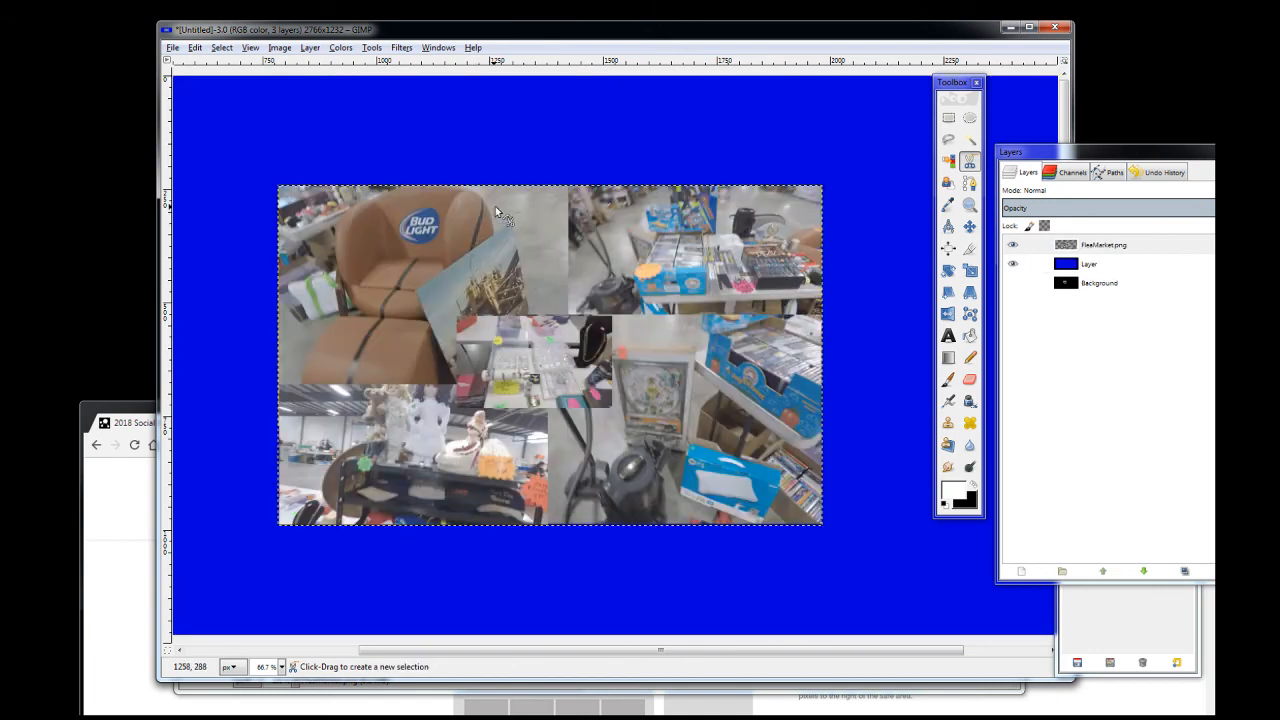
left_click(455, 236)
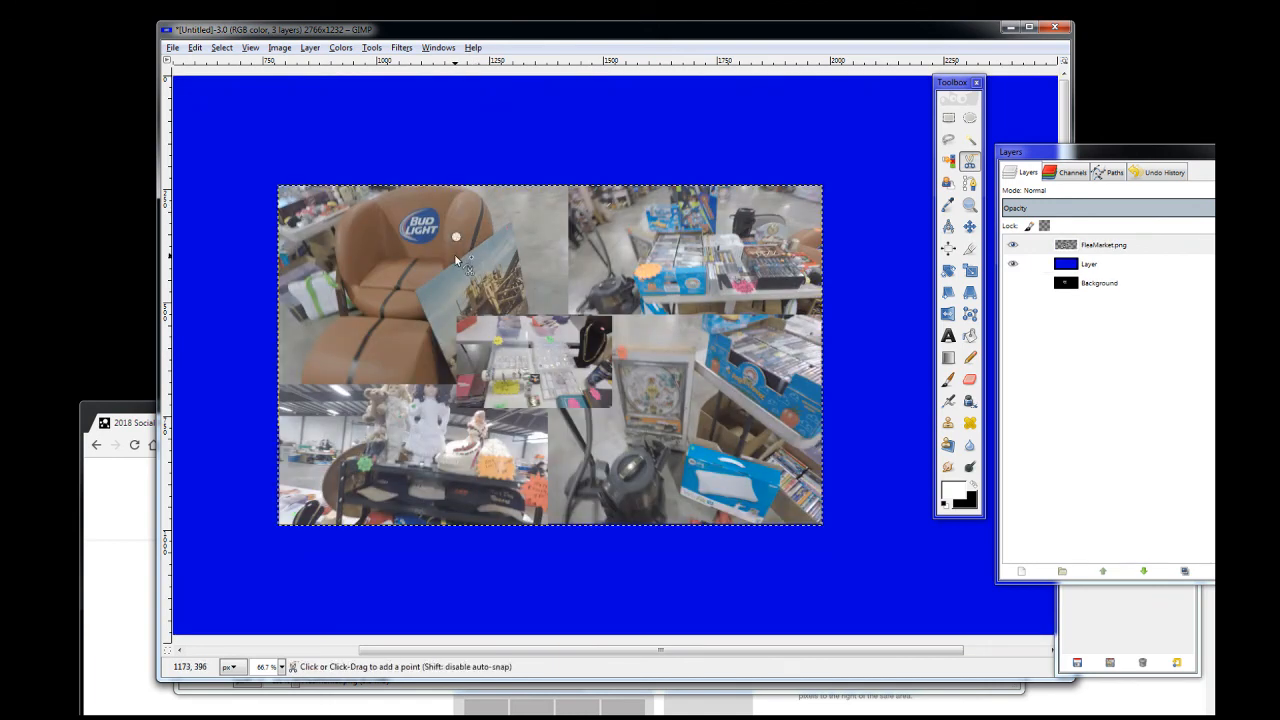
key("ctrl+z")
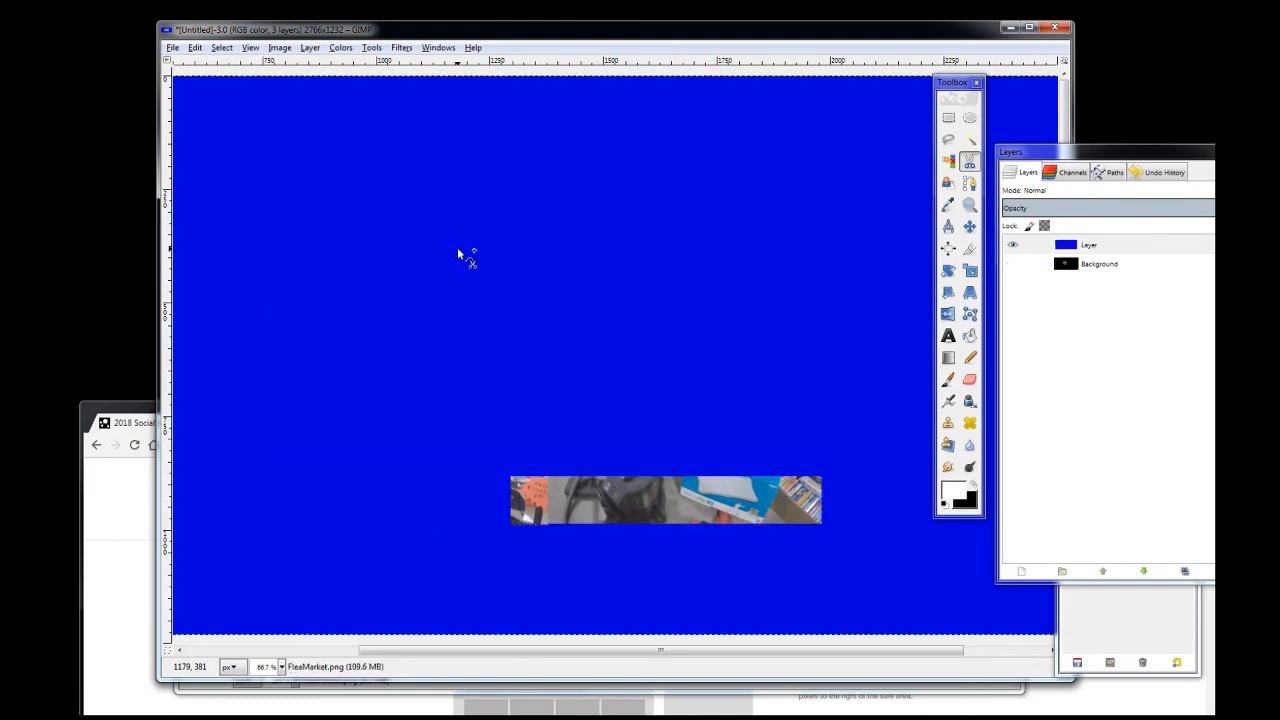
key("ctrl+y")
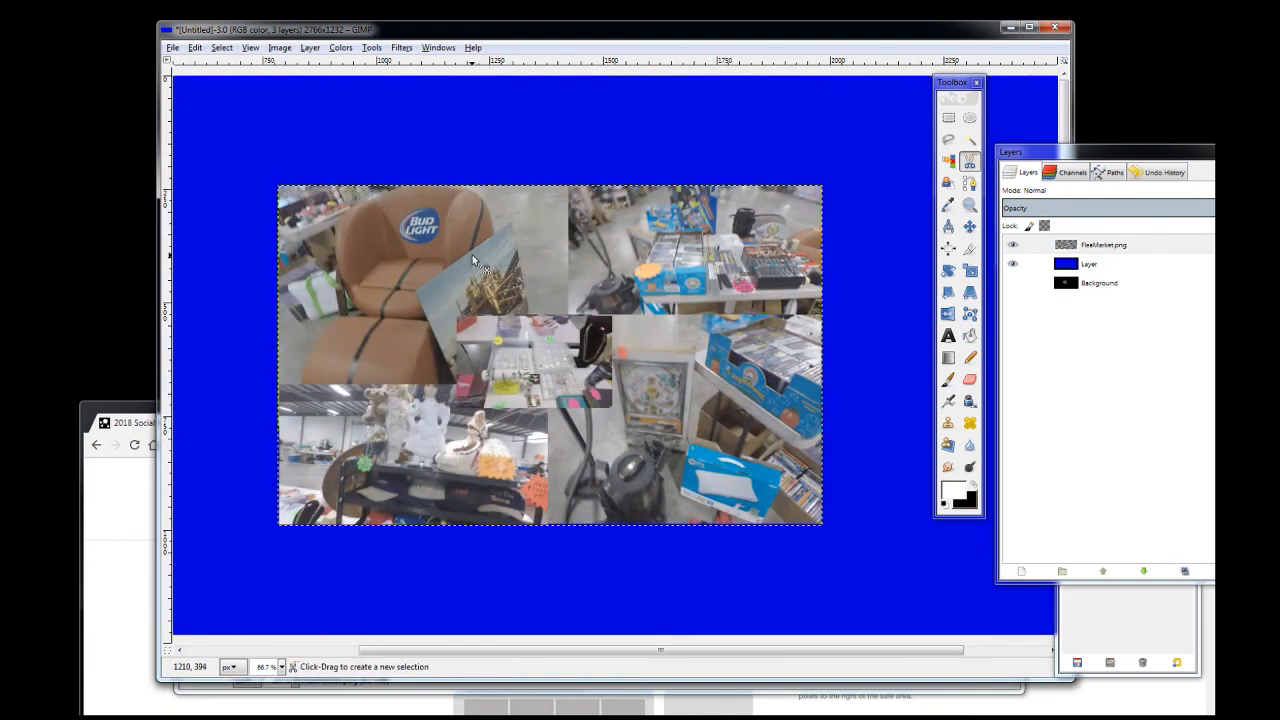
Start a Scissors Select outline at the tilted picture's corner, following its edge and the brown chair's right arm up to the backrest
scroll(472, 254, "up", 3)
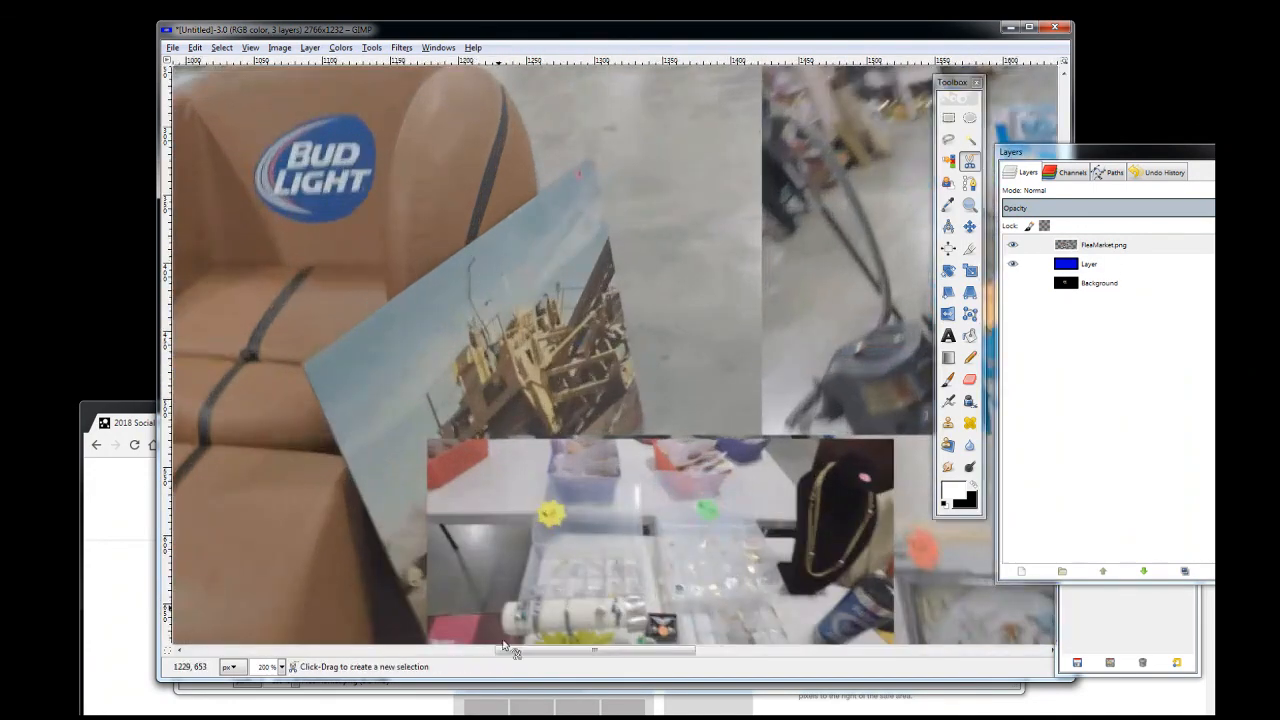
left_click_drag(549, 651, 478, 651)
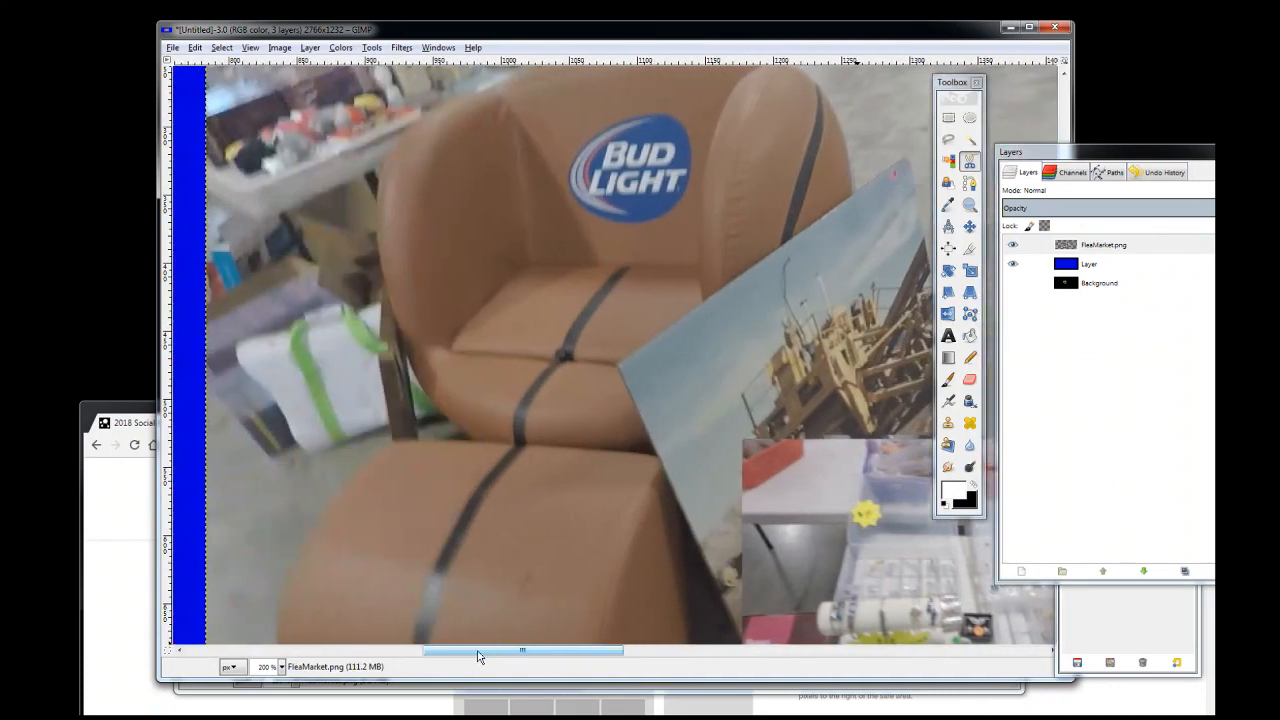
left_click(618, 365)
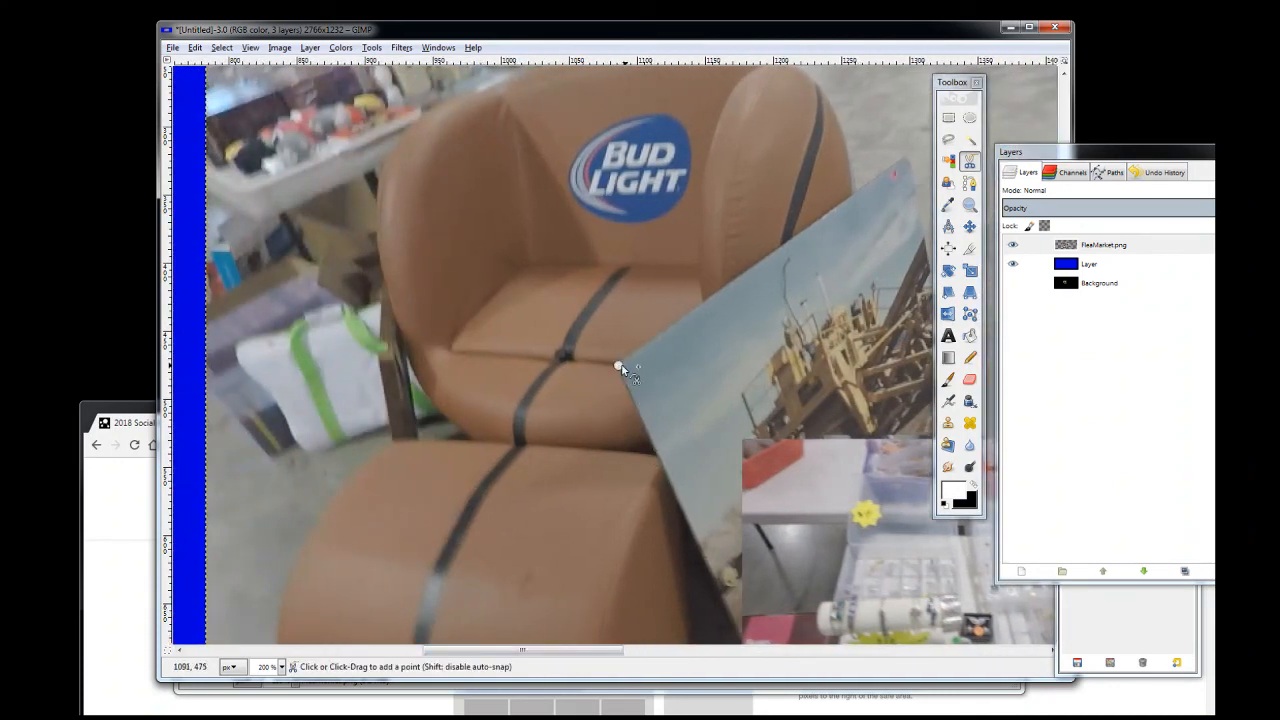
left_click(854, 189)
scroll(755, 269, "up", 3)
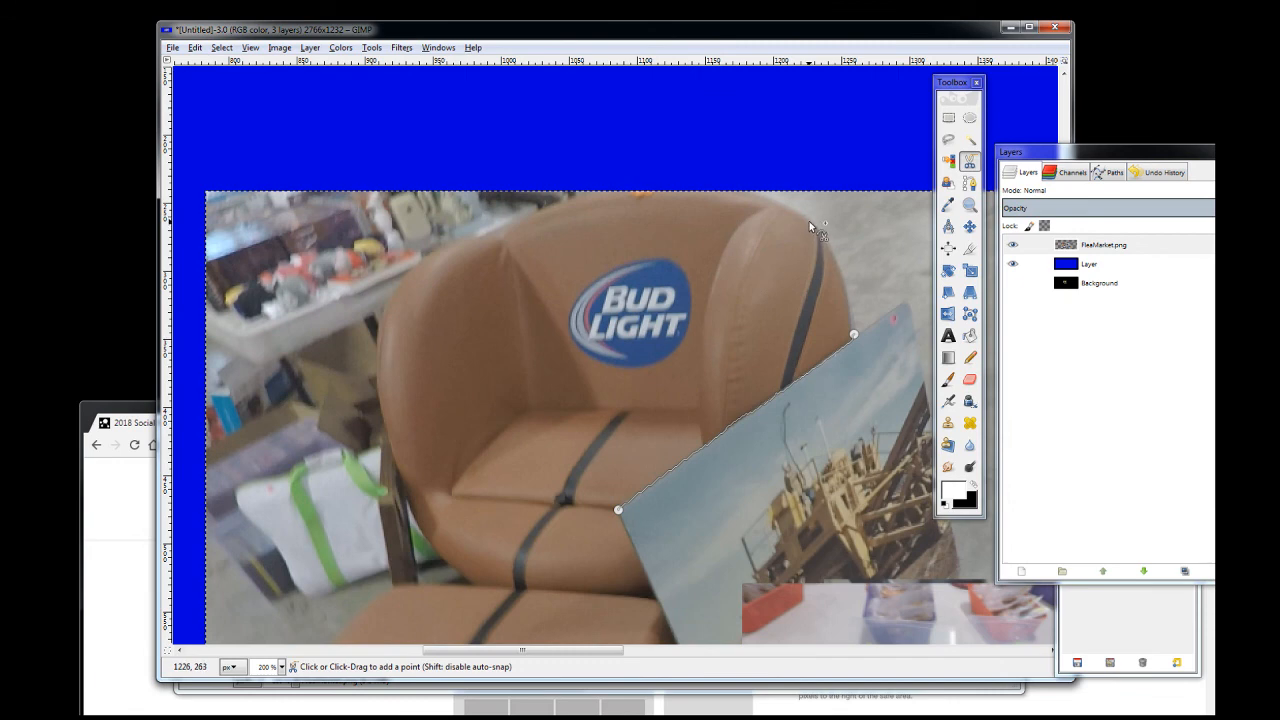
left_click_drag(809, 221, 832, 300)
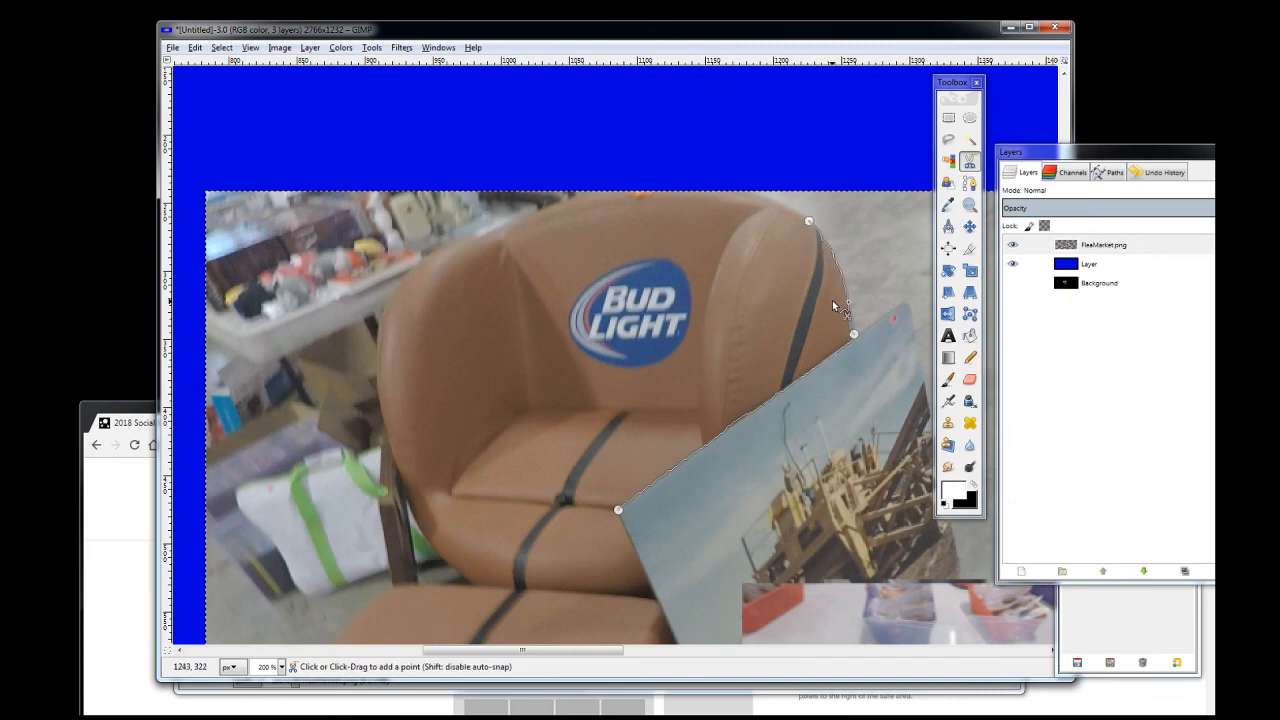
left_click(717, 191)
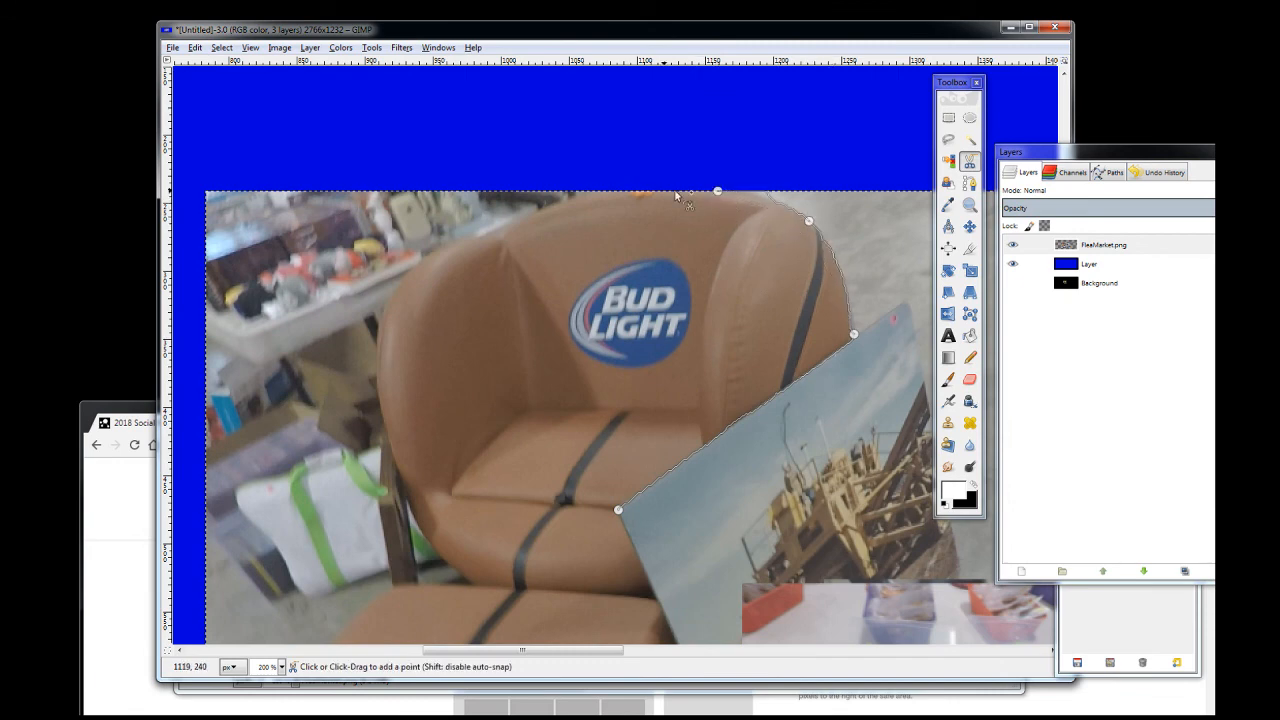
Continue the scissors outline across the chair's backrest and down its left arm, adjusting points to follow the edge
left_click(583, 192)
left_click(425, 257)
left_click_drag(527, 210, 527, 216)
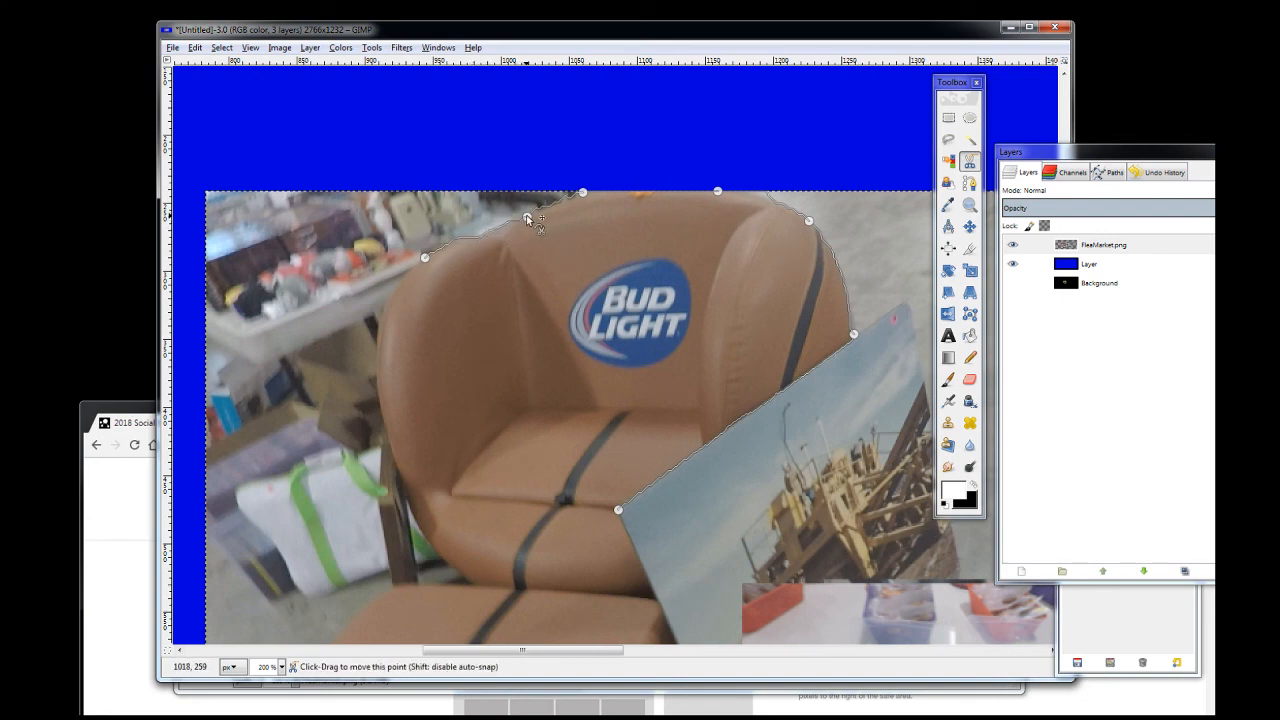
left_click_drag(518, 219, 515, 219)
left_click(380, 410)
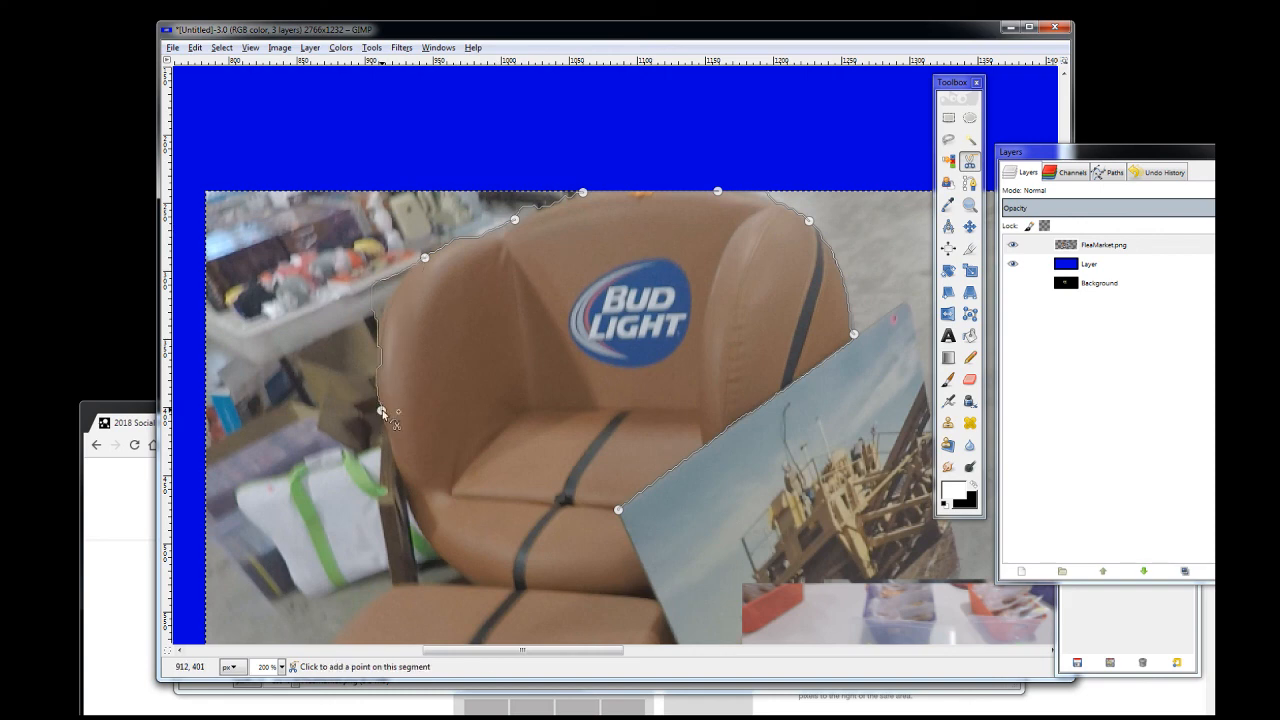
left_click(379, 292)
left_click_drag(379, 291, 384, 300)
Complete the scissors outline around the chair's lower edge, close it at the starting point, and convert it to a selection
left_click(463, 579)
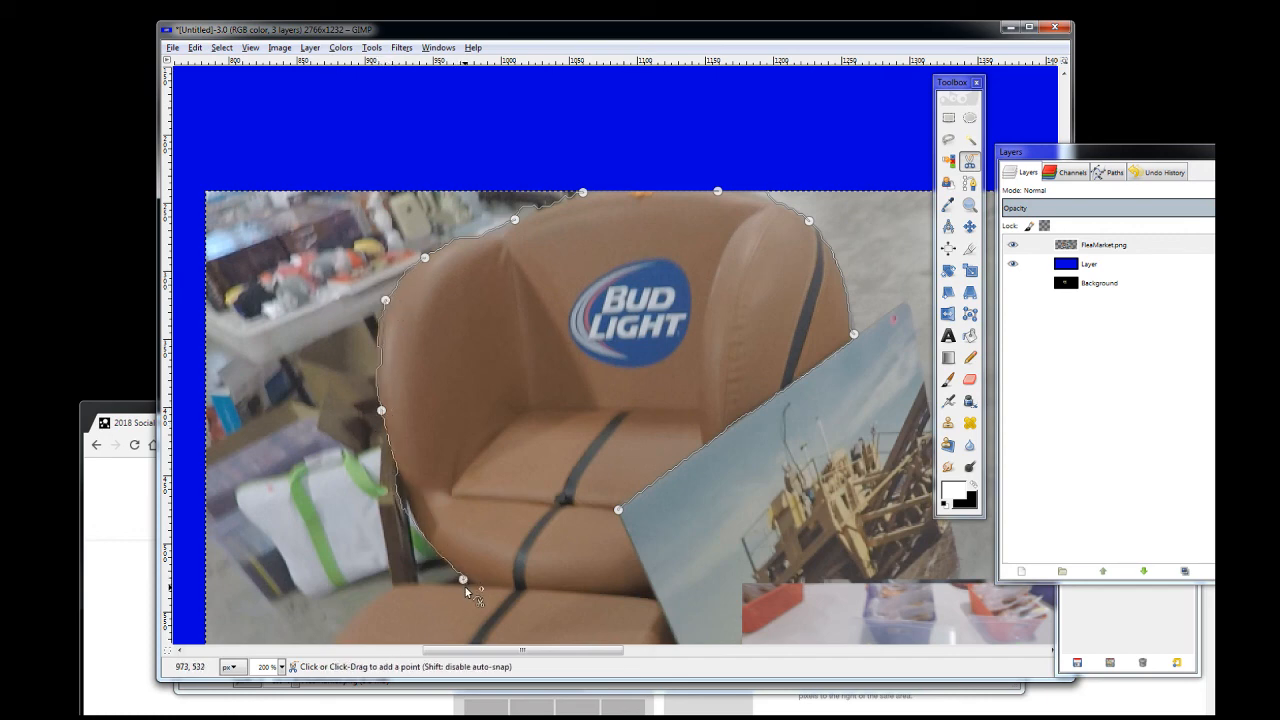
left_click(408, 506)
left_click_drag(396, 483, 403, 481)
left_click(655, 600)
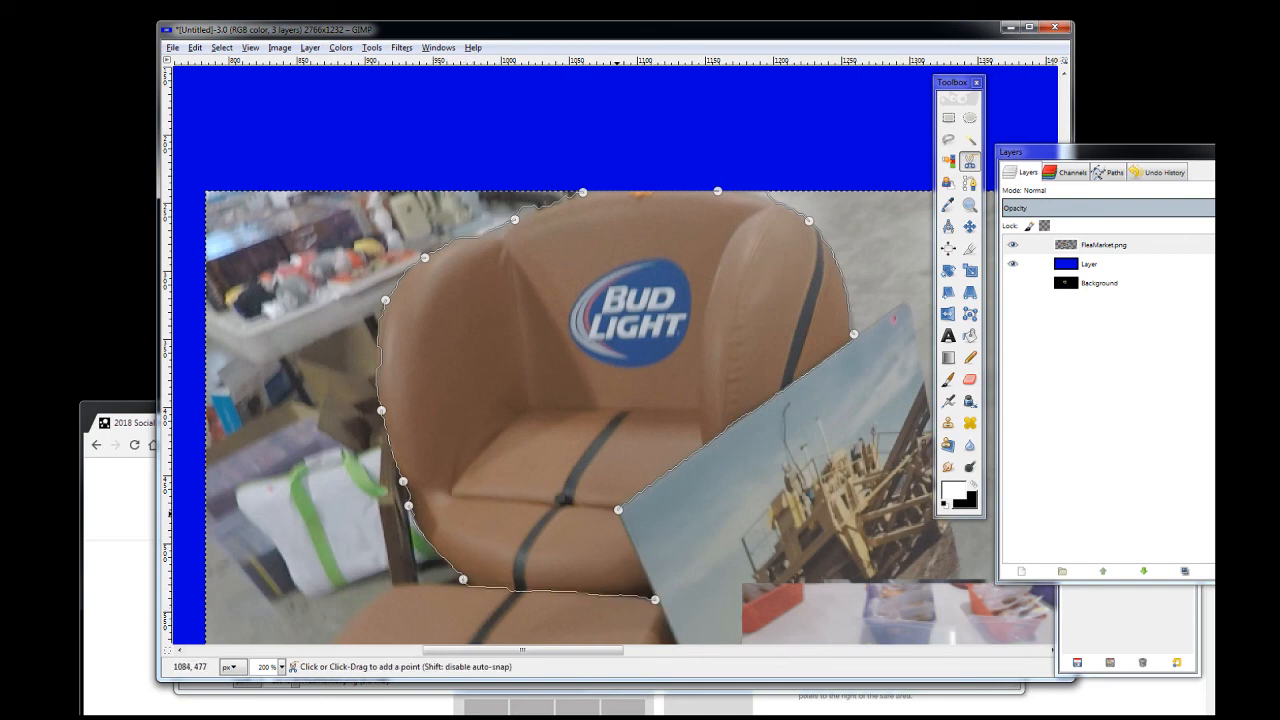
left_click(617, 513)
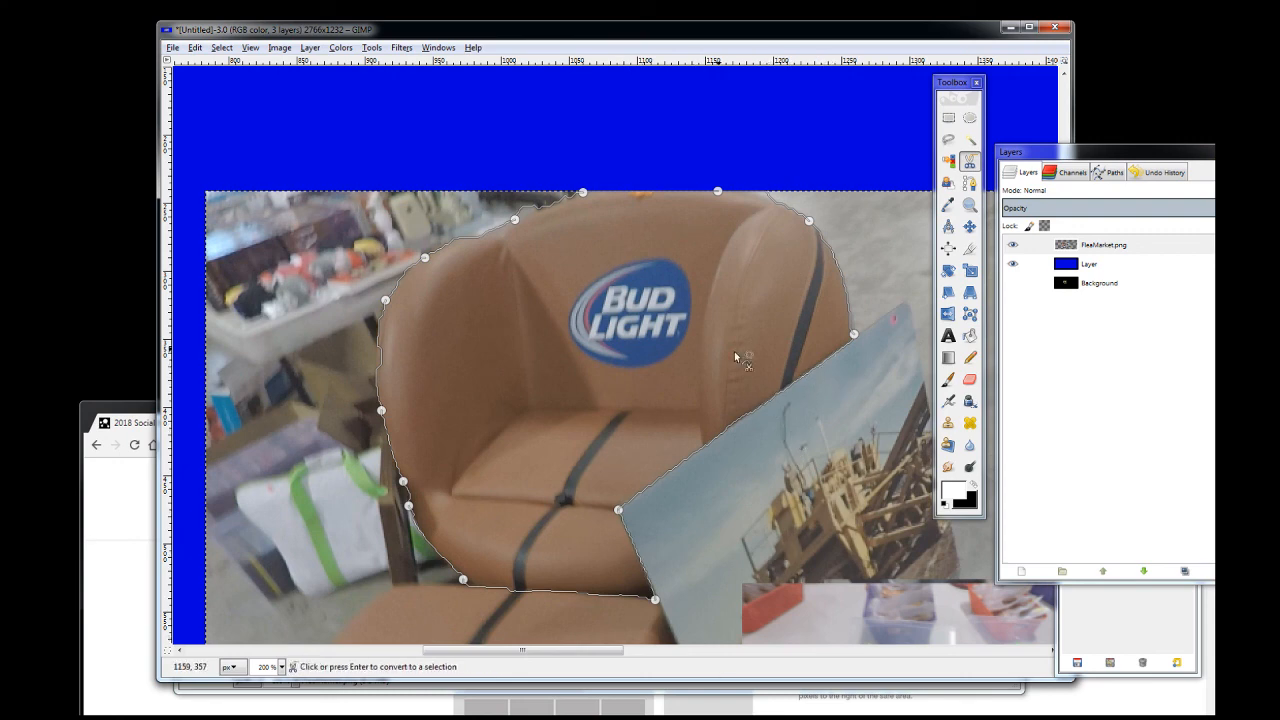
left_click(704, 343)
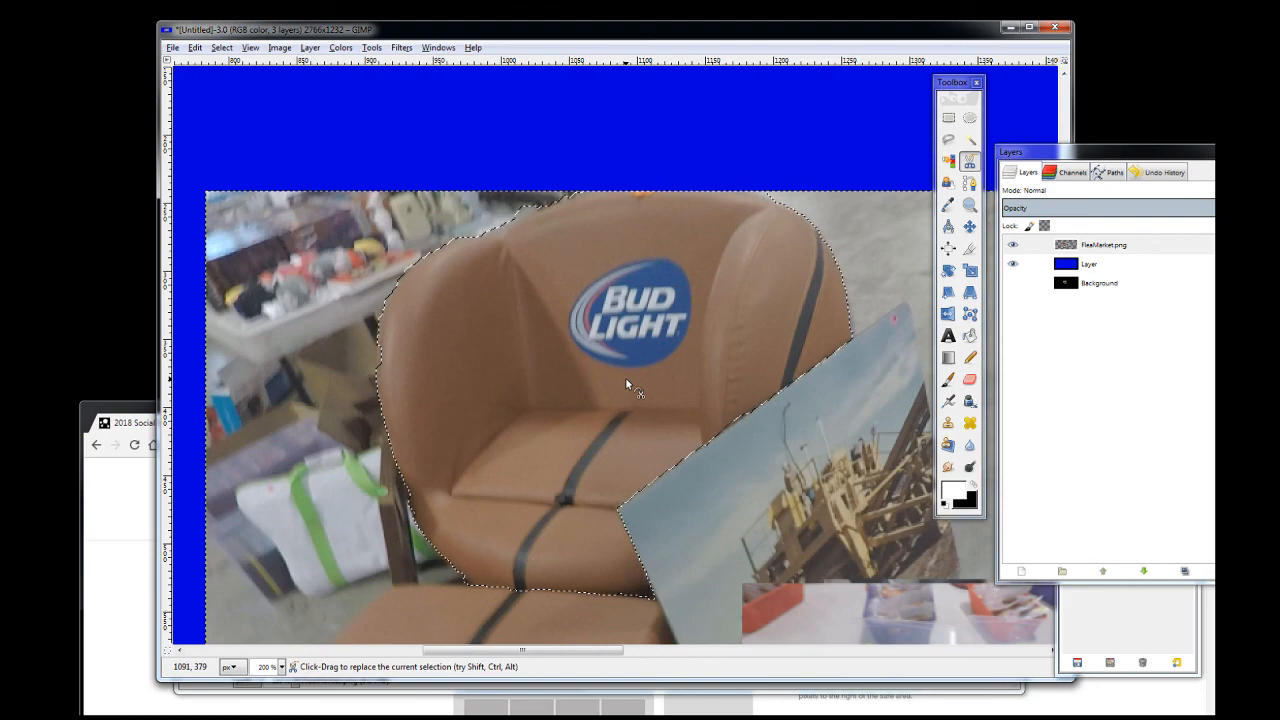
Invert the chair selection to delete everything around the chair on the FleaMarket.png layer, and undo the deletion
scroll(625, 377, "down", 5)
scroll(626, 377, "up", 5)
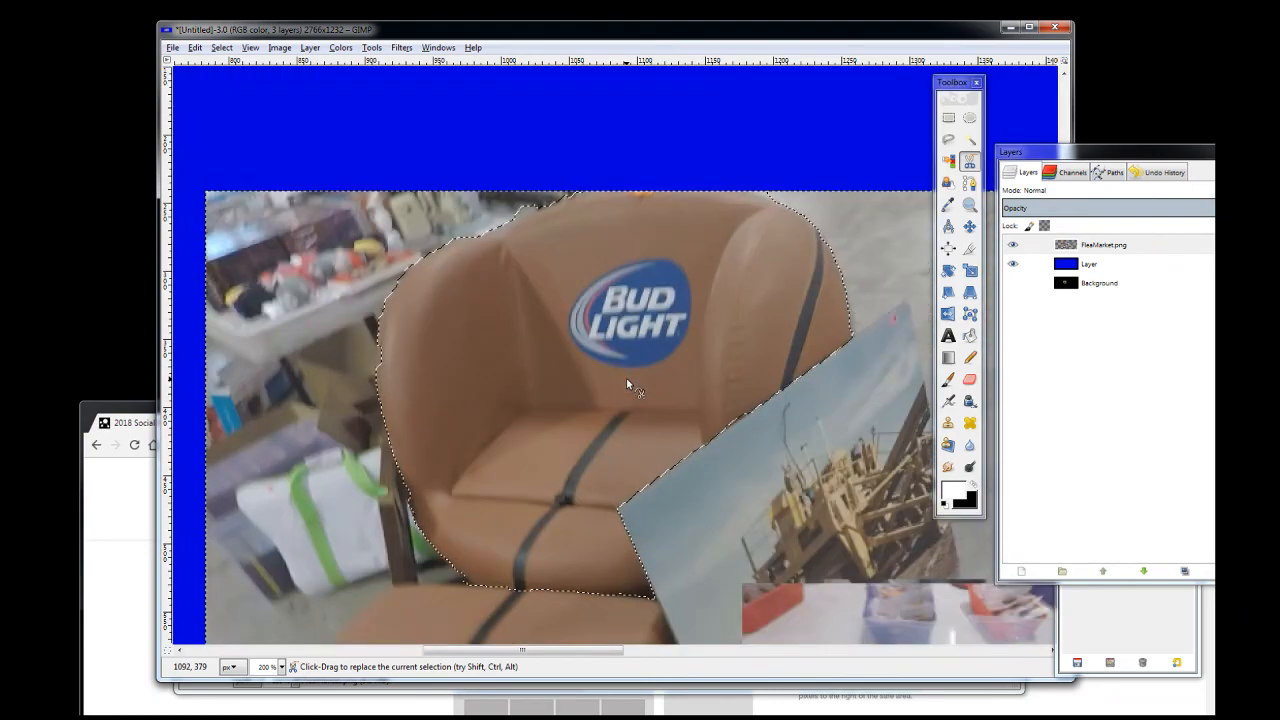
scroll(626, 377, "down", 5)
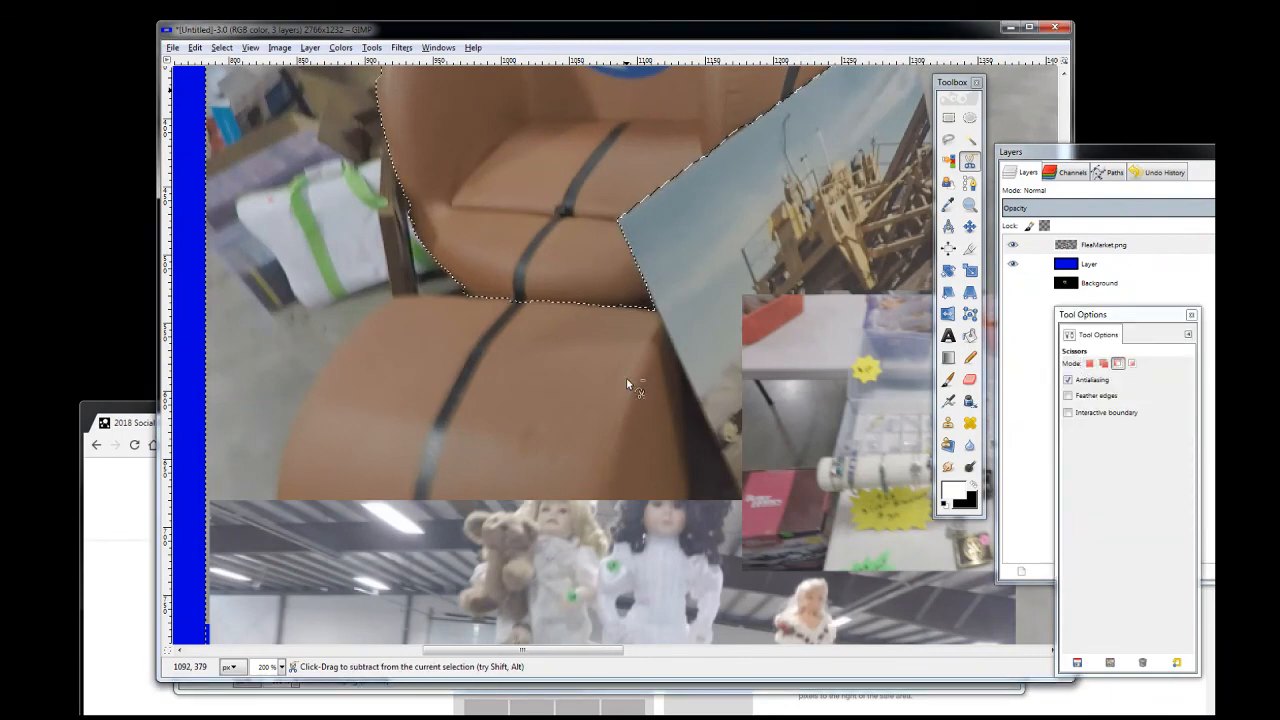
scroll(626, 377, "down", 1)
scroll(615, 244, "down", 2)
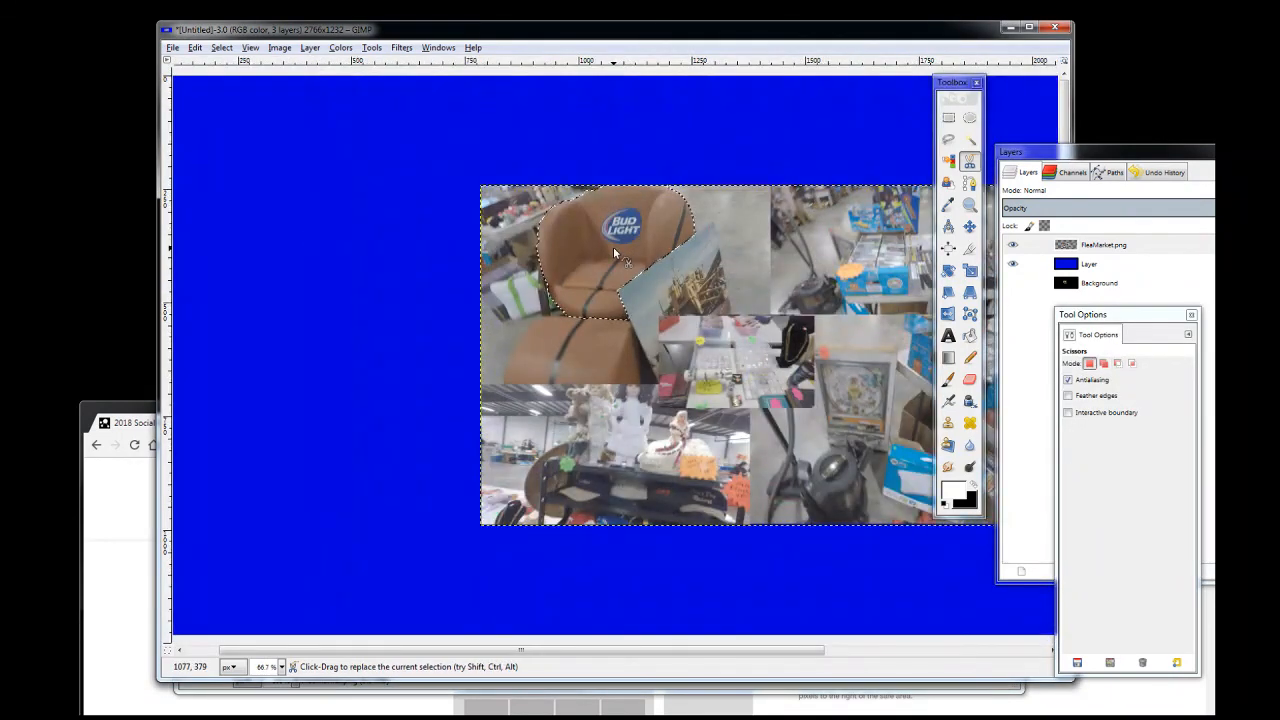
left_click(222, 48)
left_click(237, 99)
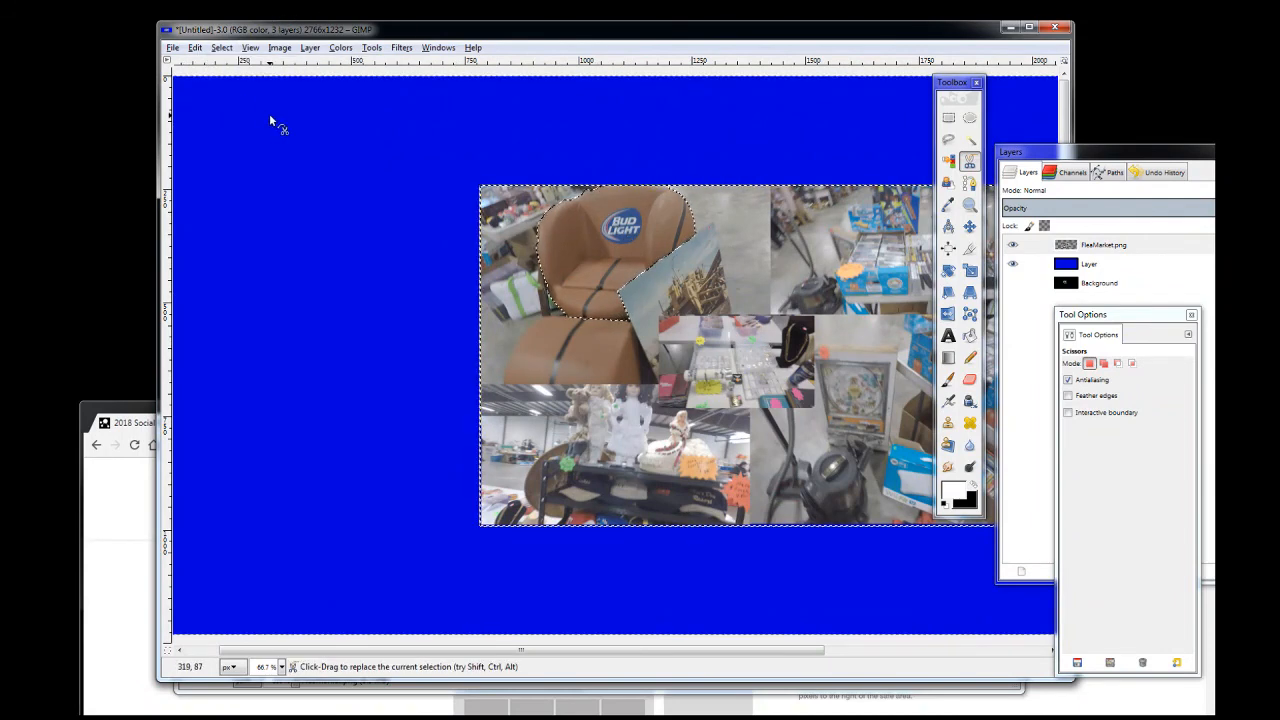
key("Delete")
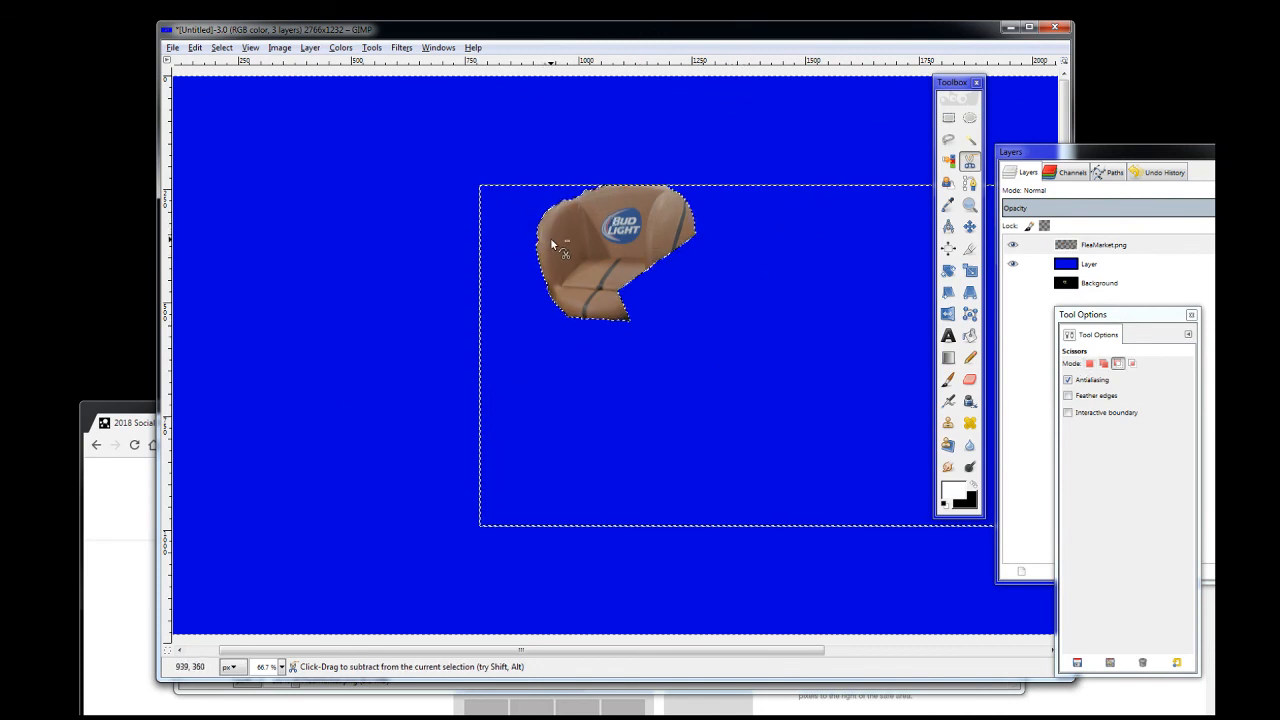
key("ctrl+z")
Invert the selection back to the chair to delete the chair from the picture, and undo the deletion
left_click(221, 47)
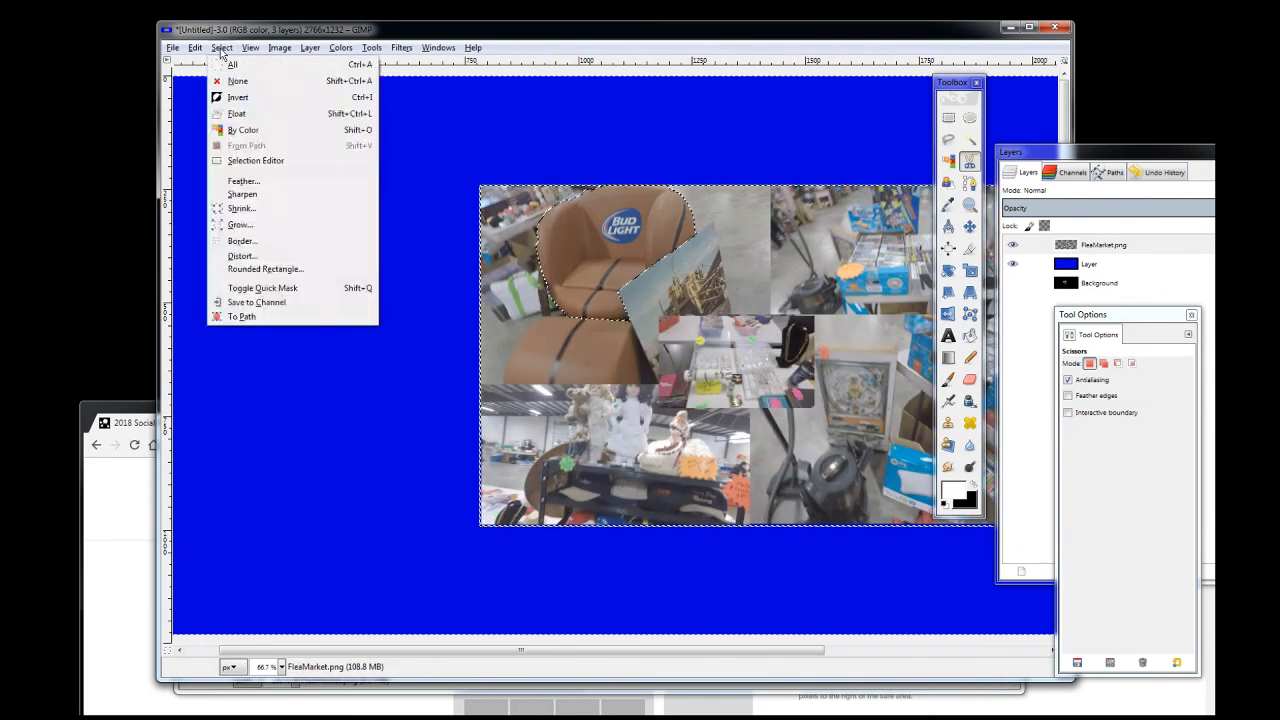
left_click(237, 97)
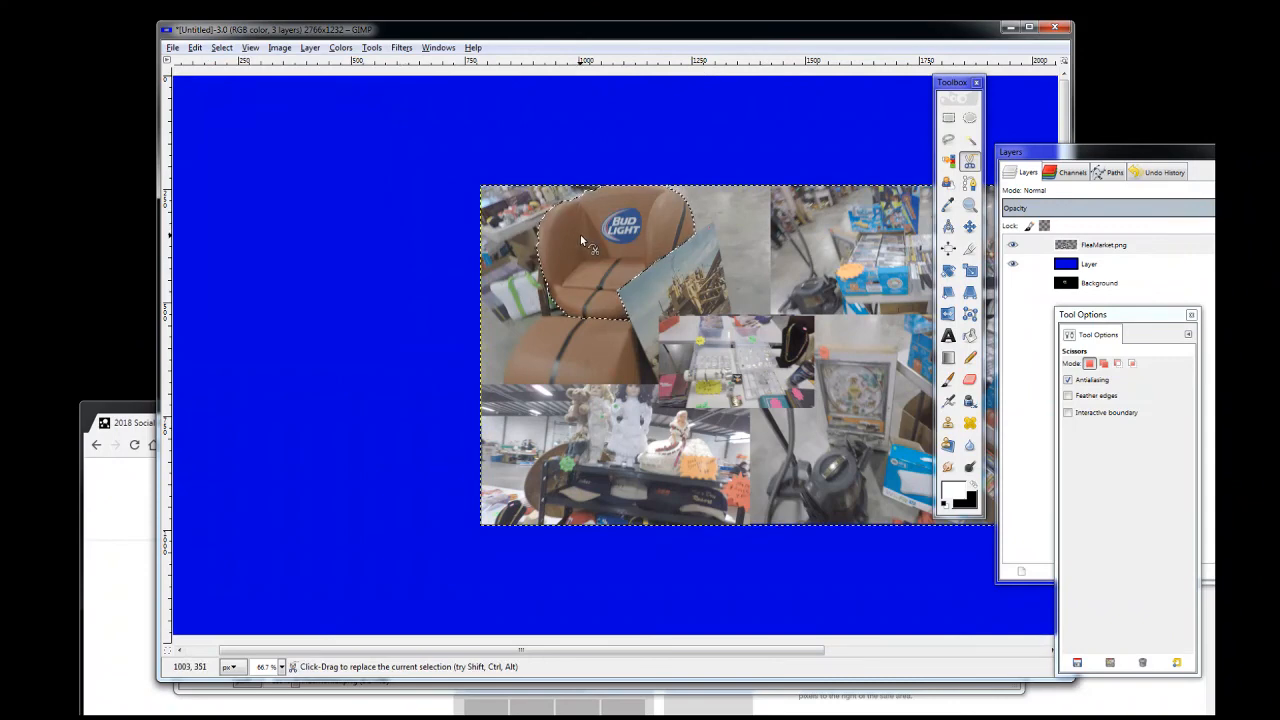
key("Delete")
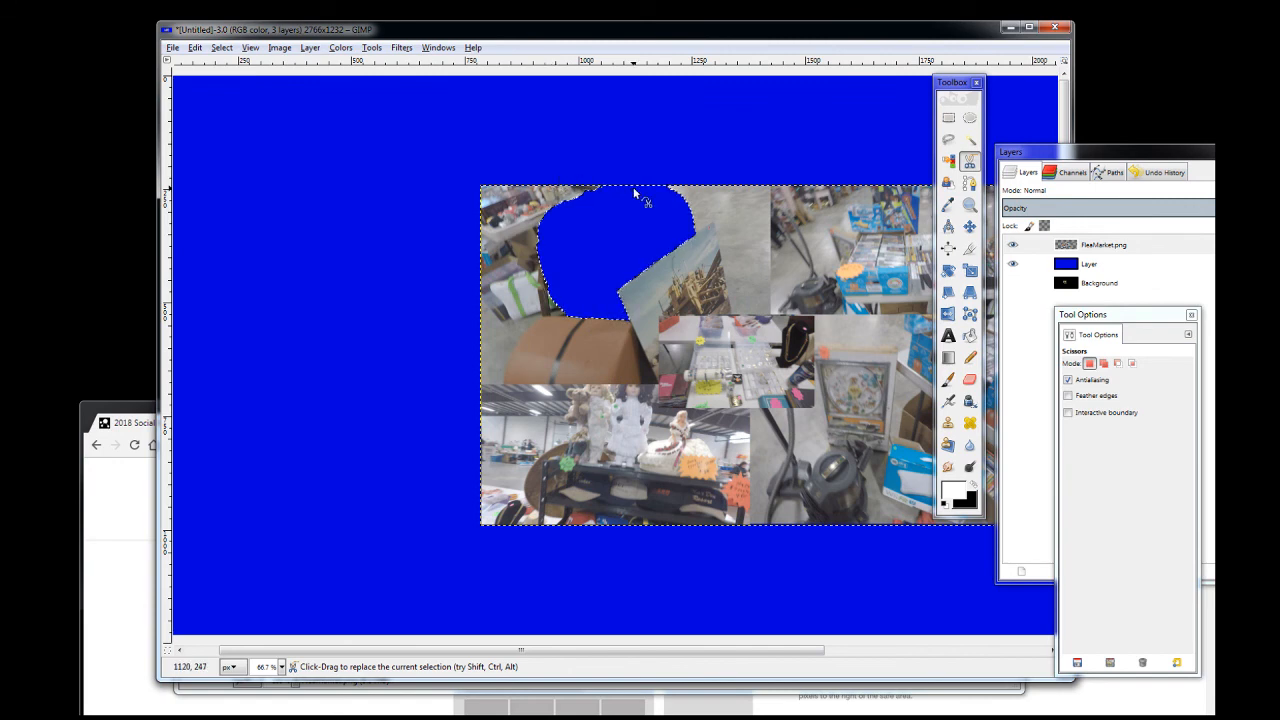
key("ctrl+z")
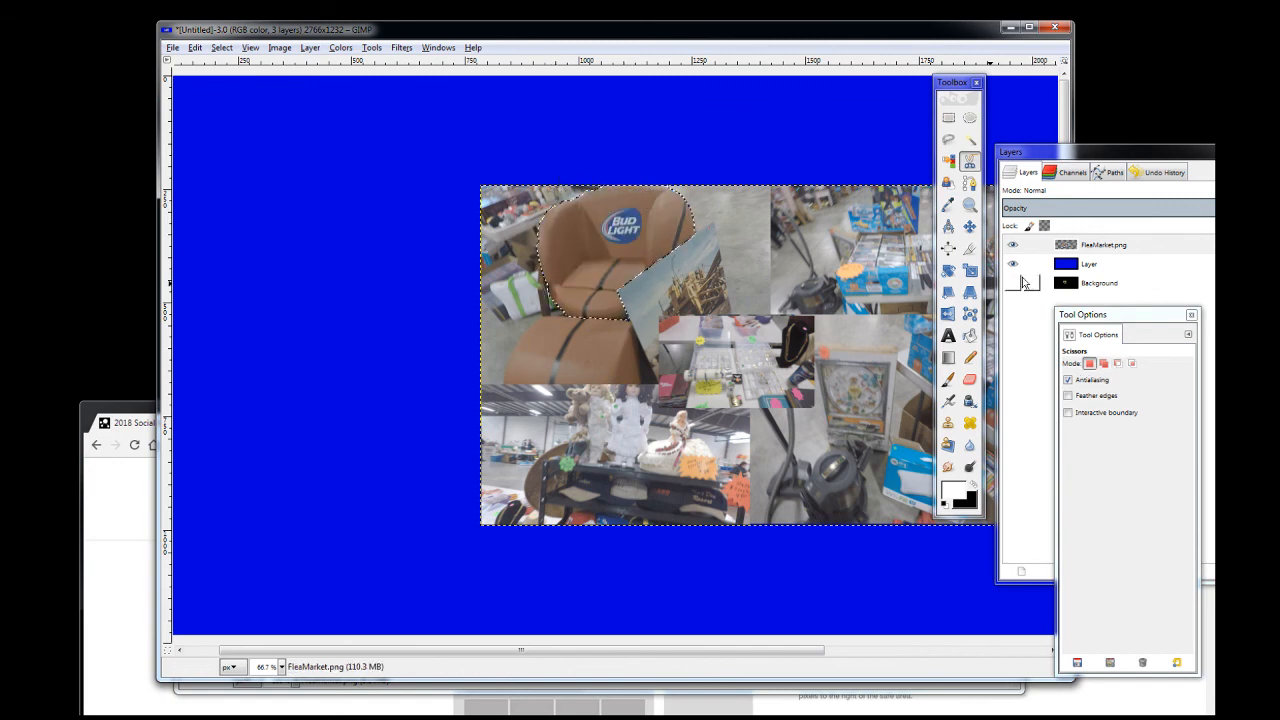
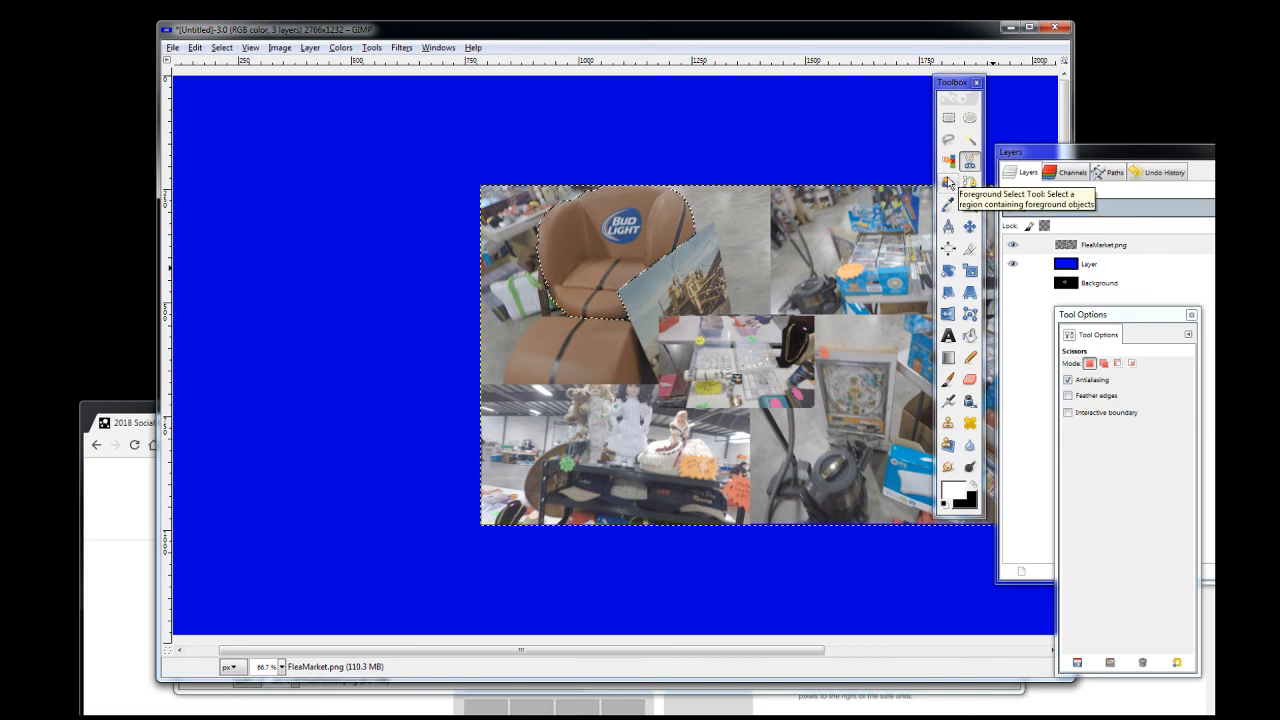
Outline a small triangle of floor beside the tilted picture with the Foreground Select tool
left_click(948, 182)
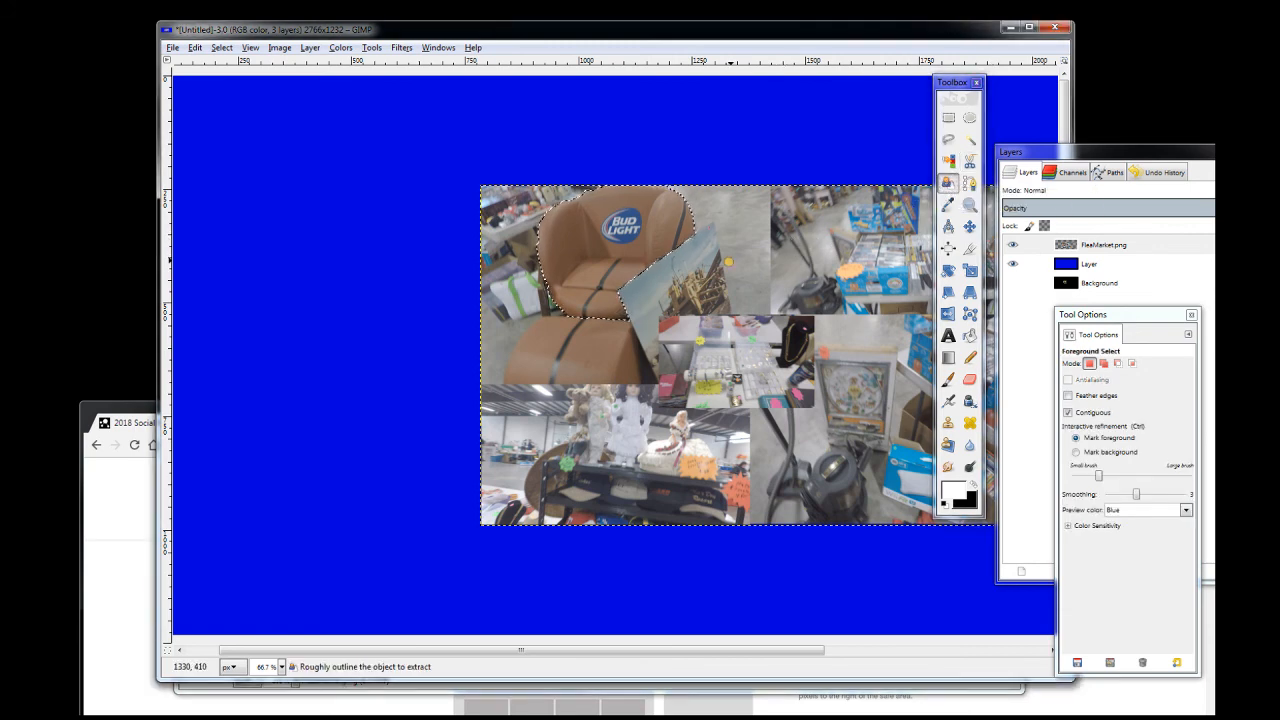
left_click(761, 296)
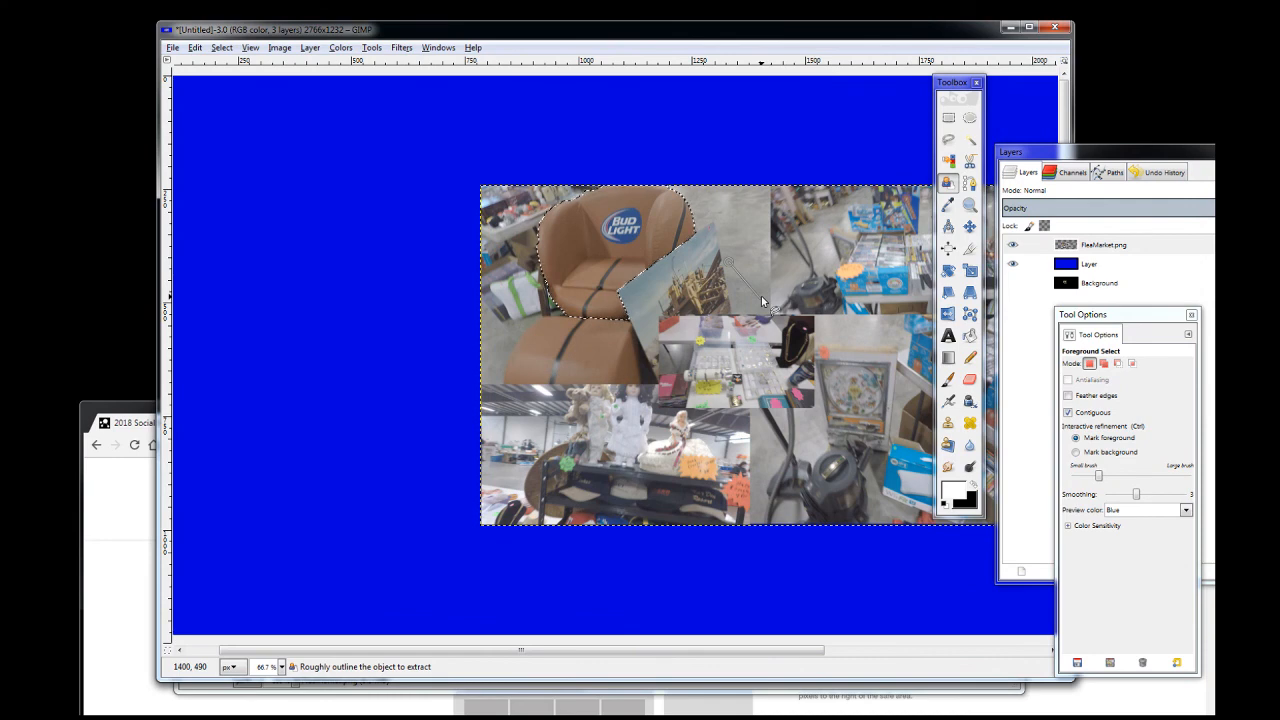
left_click(769, 241)
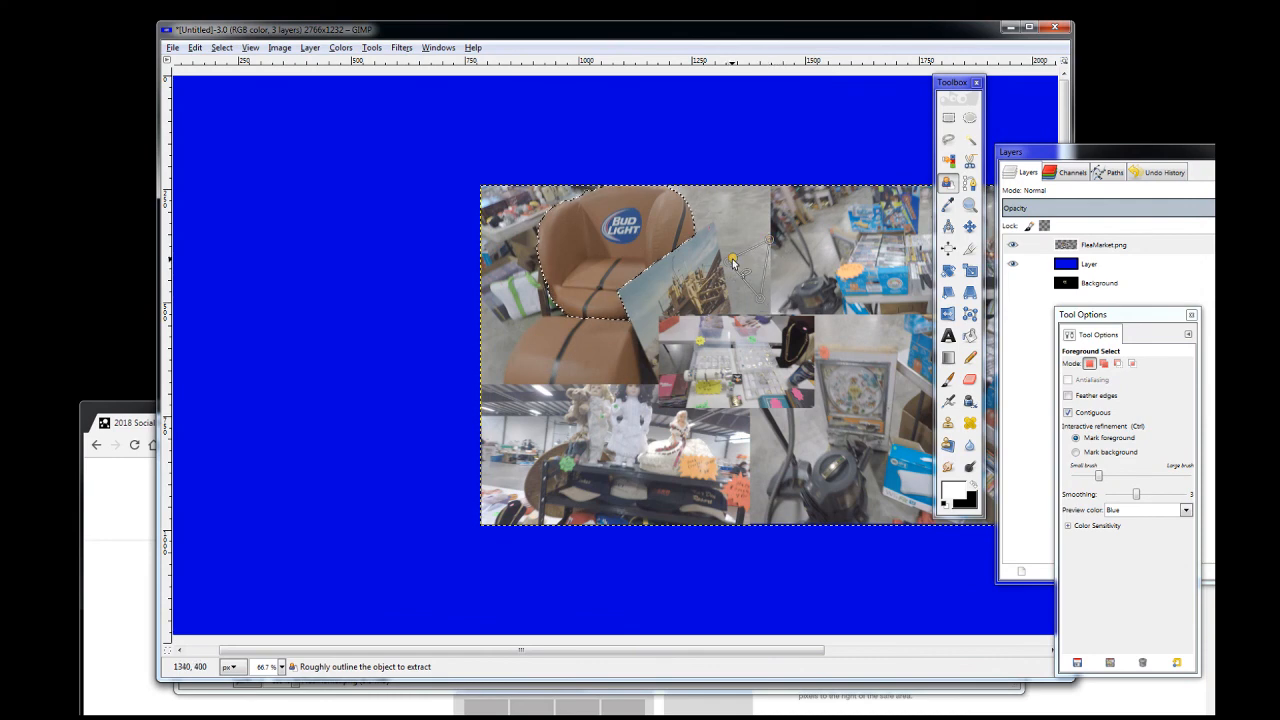
left_click(731, 267)
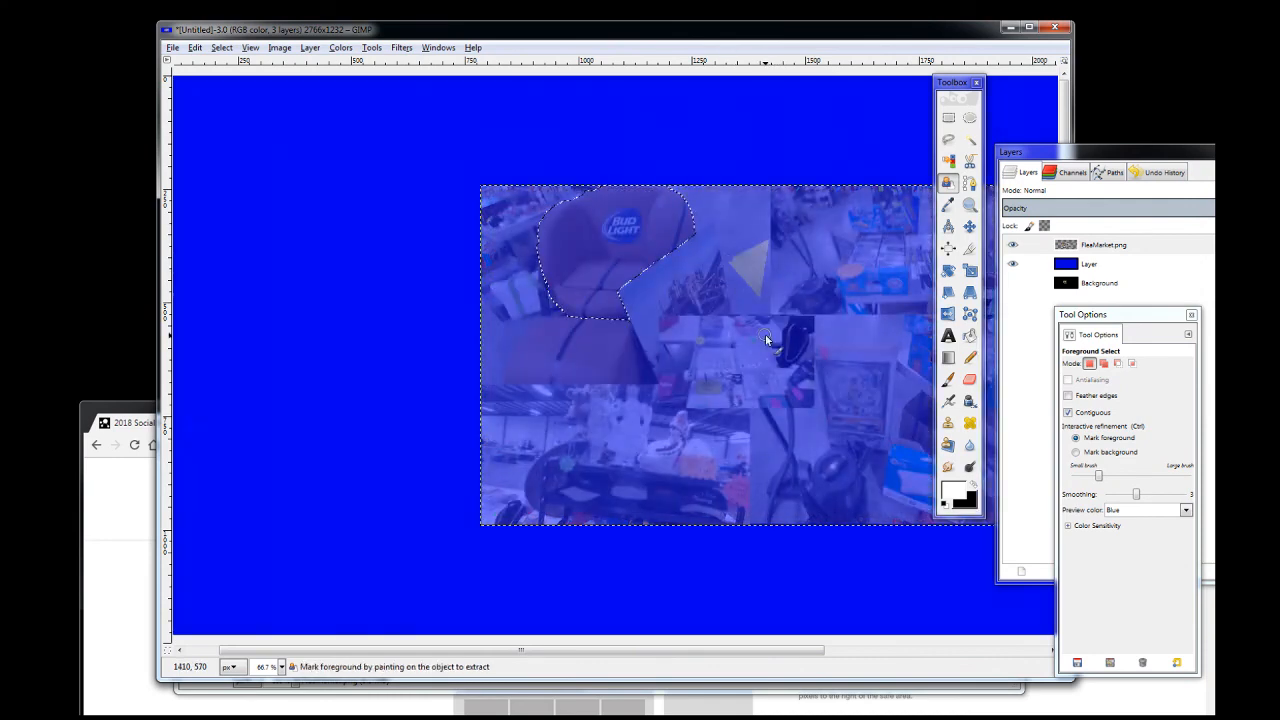
Try deleting with the foreground mask active and clearing the selection, and undo both changes
key("Delete")
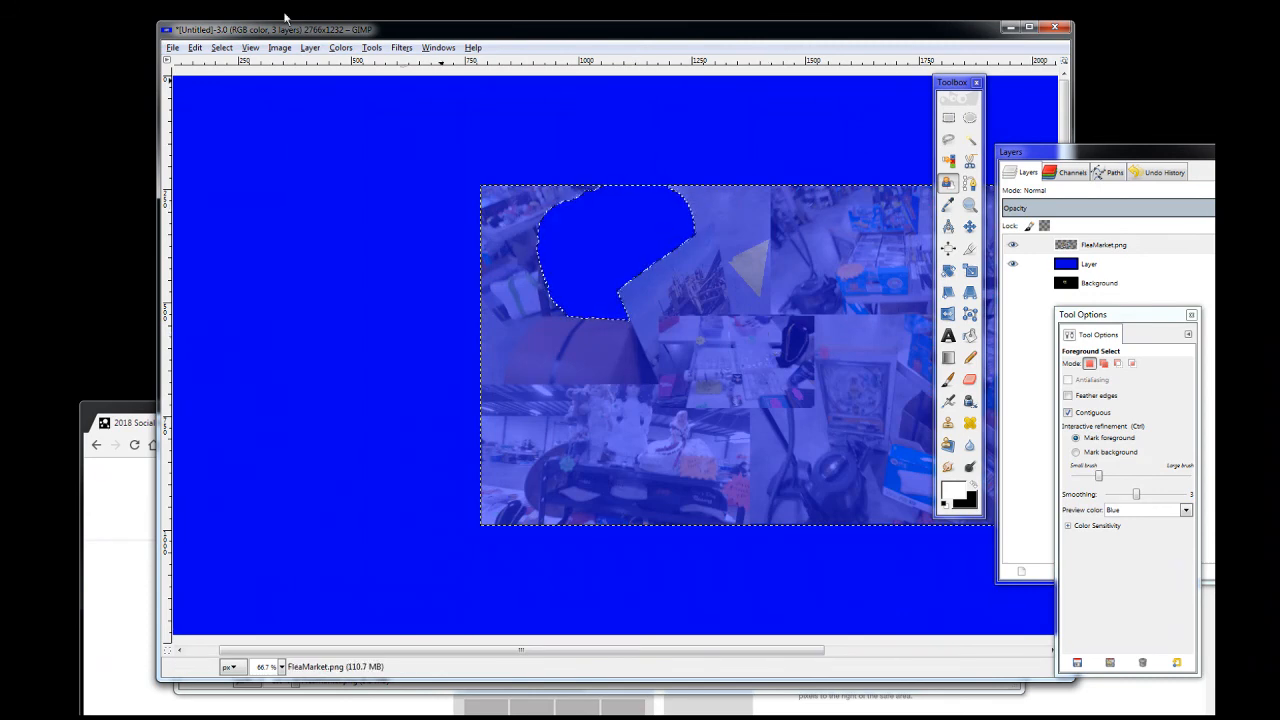
left_click(216, 50)
left_click(237, 80)
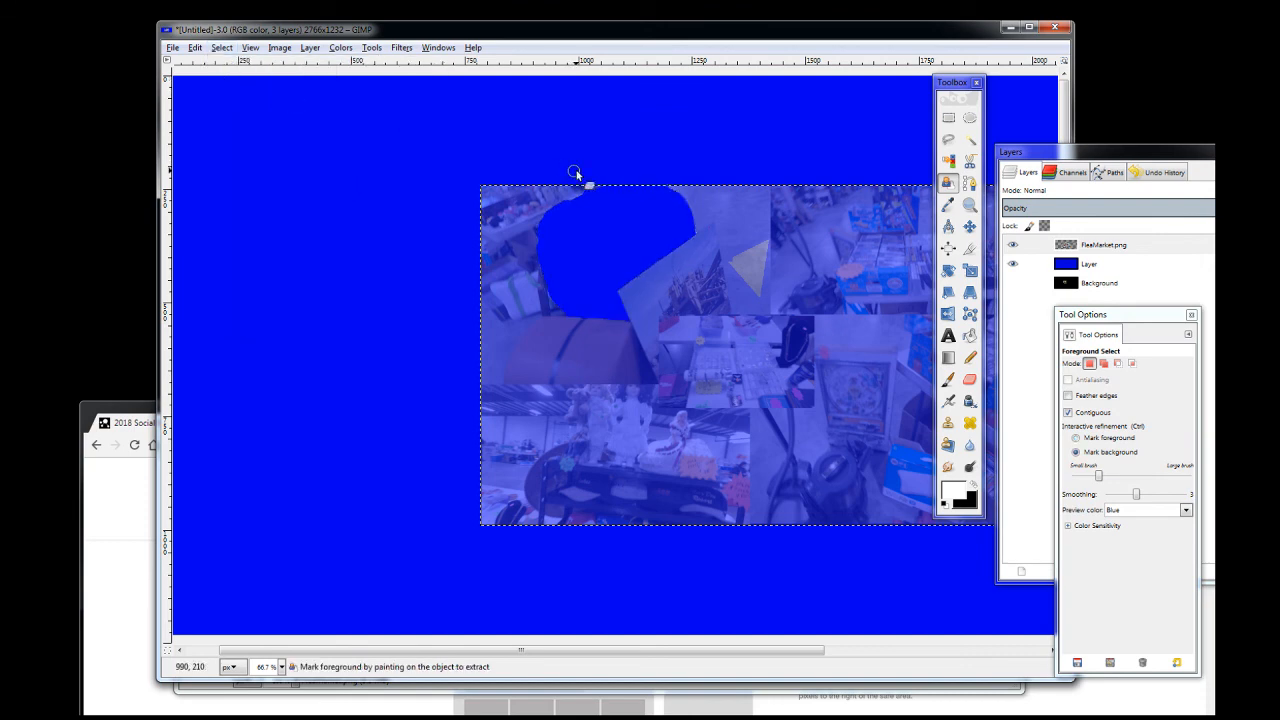
key("ctrl+z")
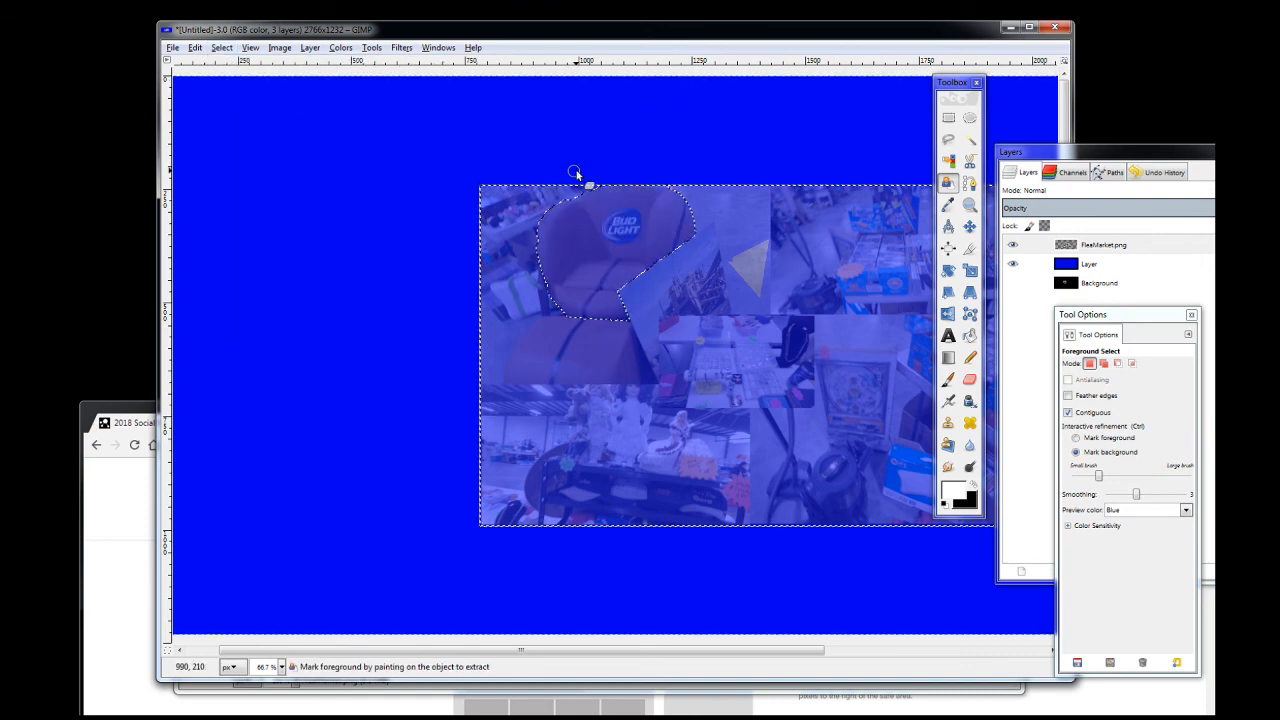
Clear the selection around the chair while keeping the foreground mask active
left_click(280, 49)
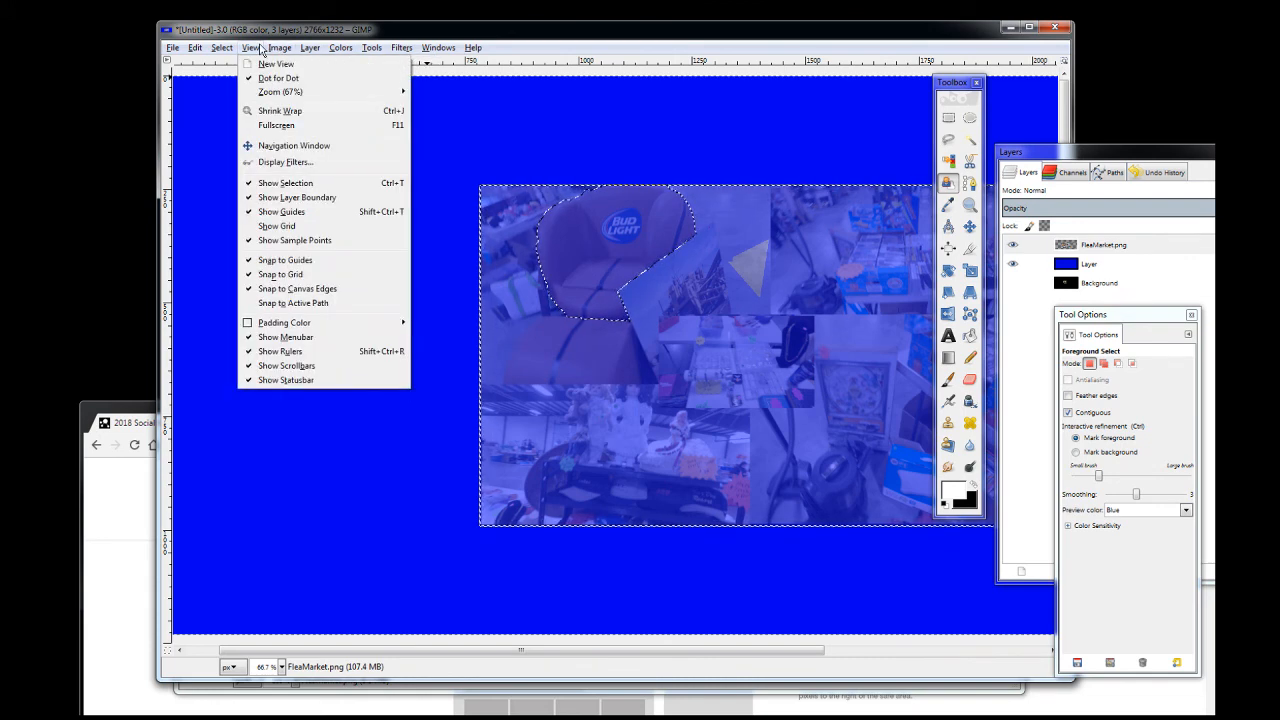
mouse_move(211, 52)
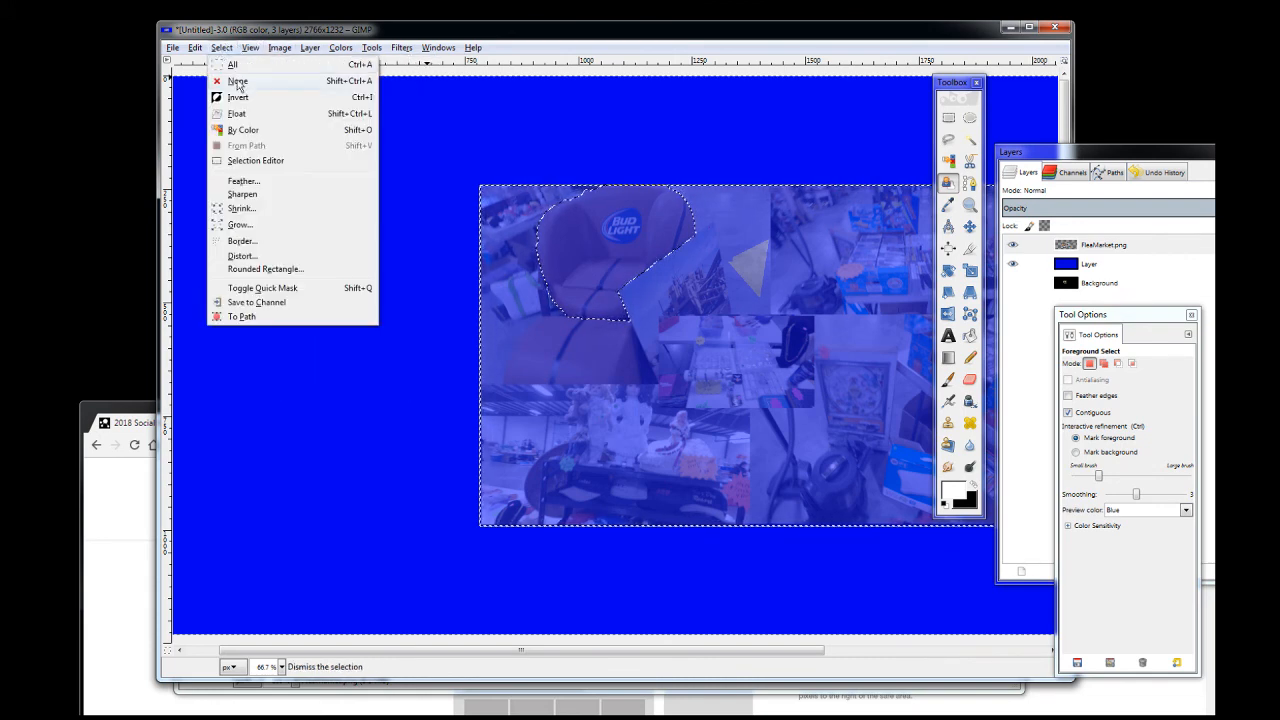
left_click(239, 86)
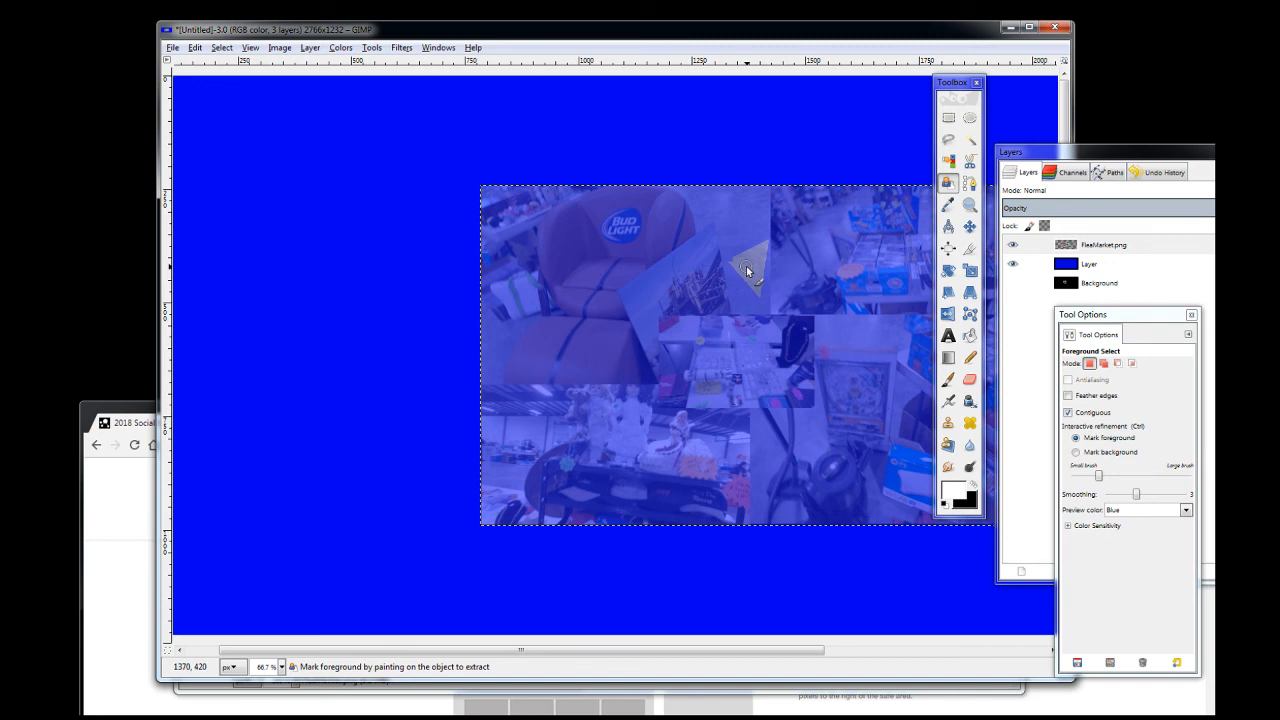
Paint a foreground mark beside the upper vacuum cleaner with Foreground Select, and undo the clearing of the chair selection
left_click(949, 185)
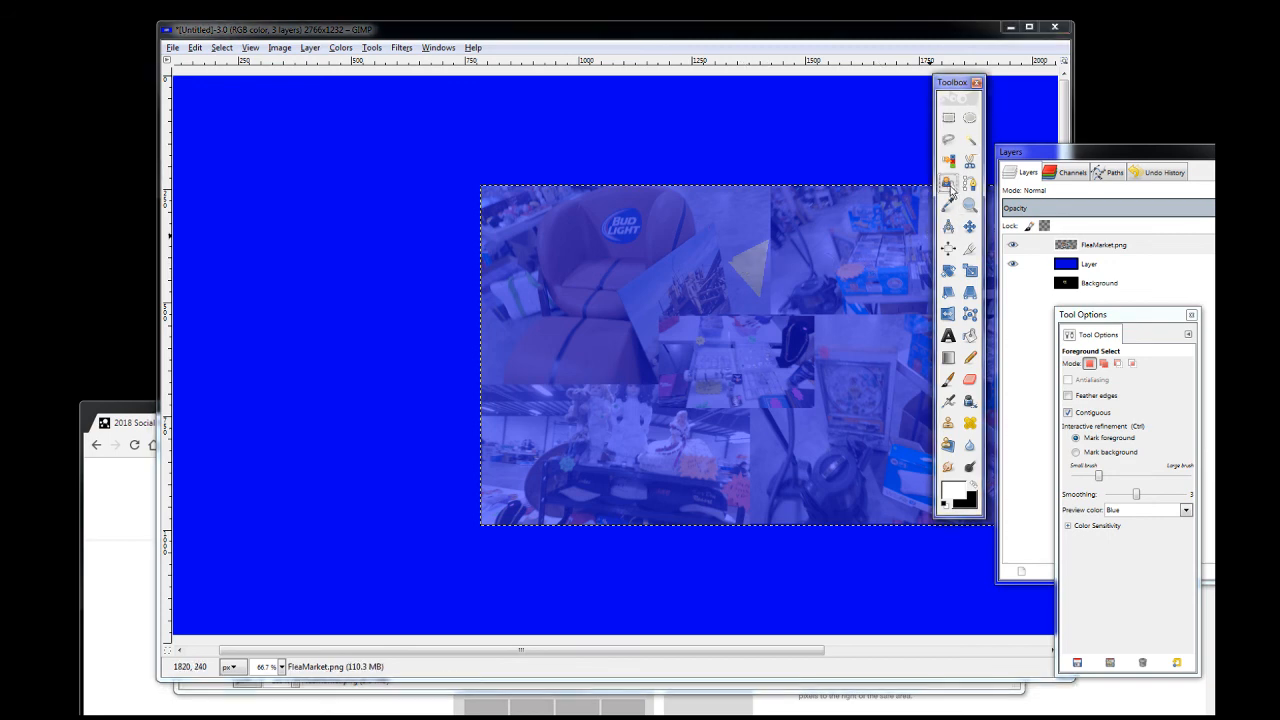
left_click(779, 275)
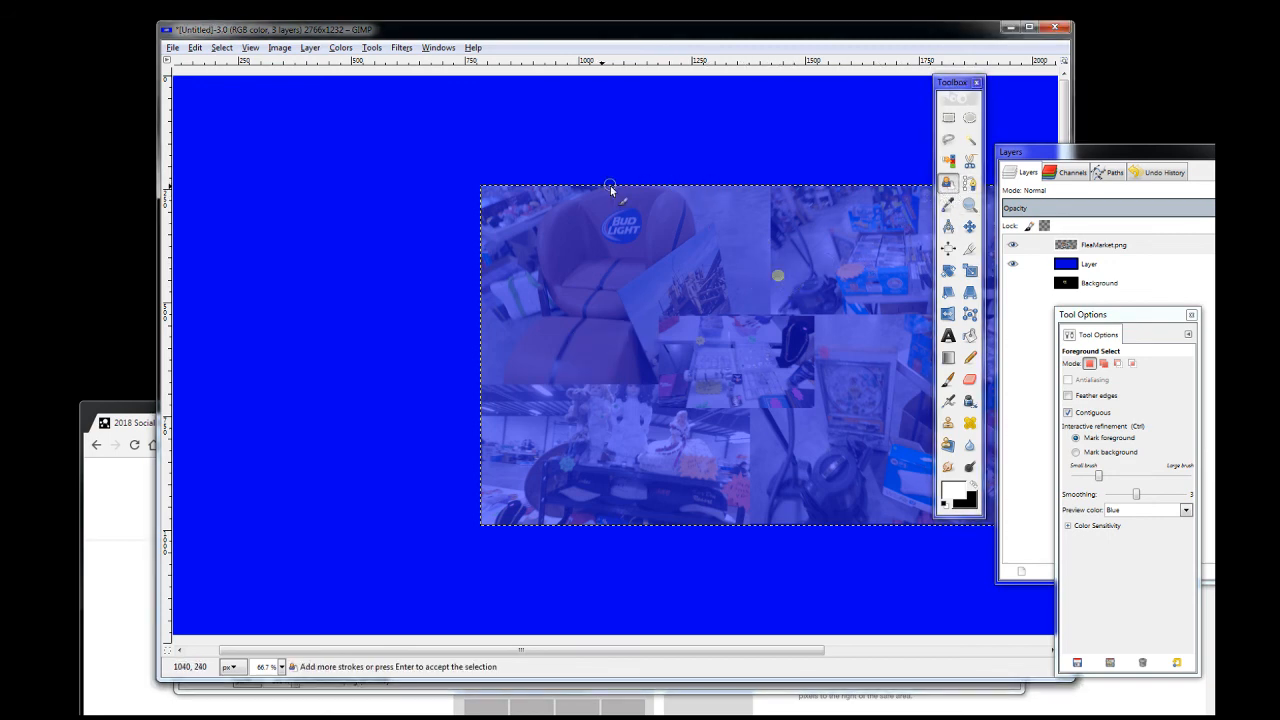
key("ctrl")
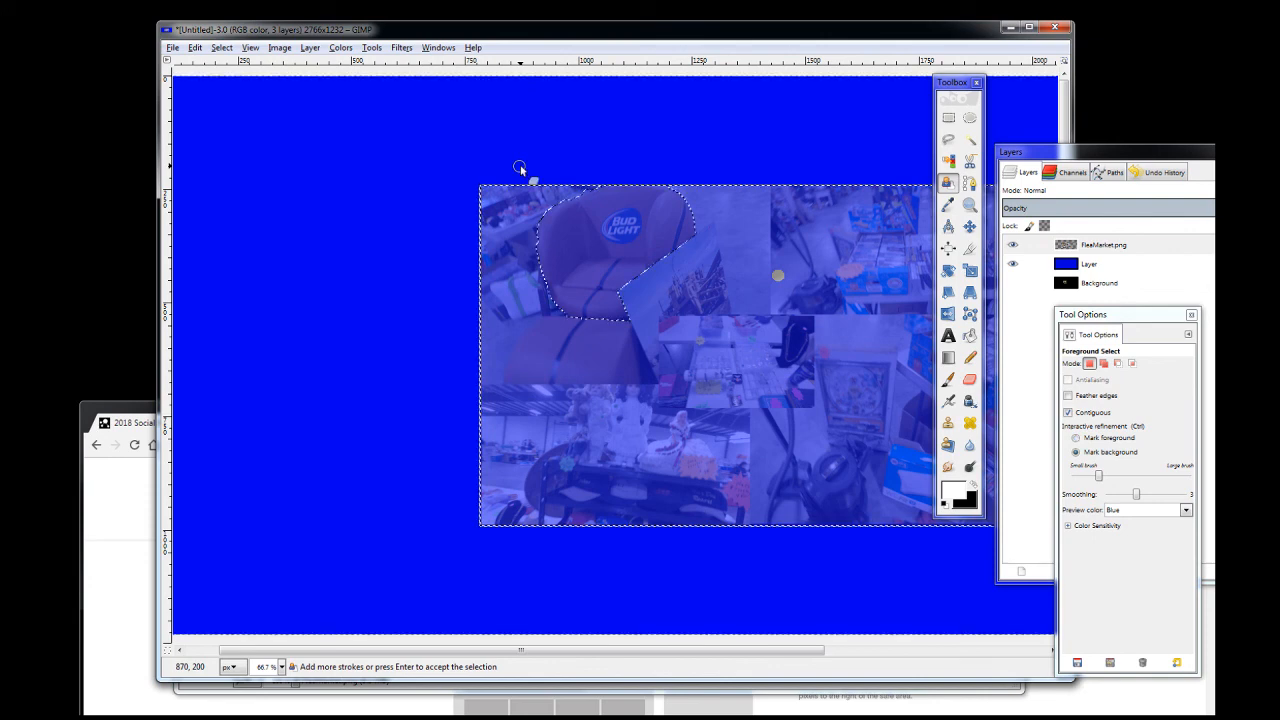
Undo the foreground selection and mask, restoring the FleaMarket.png layer with its full picture and no selection
key("ctrl+z")
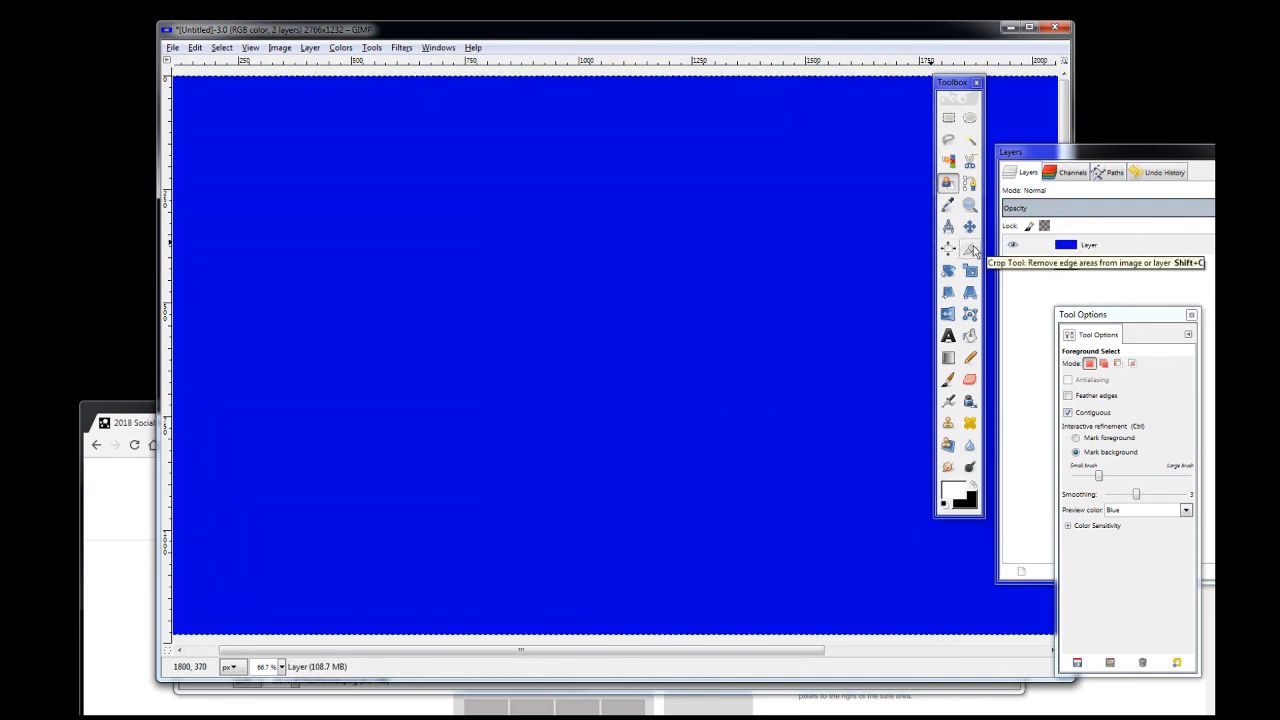
key("ctrl+y")
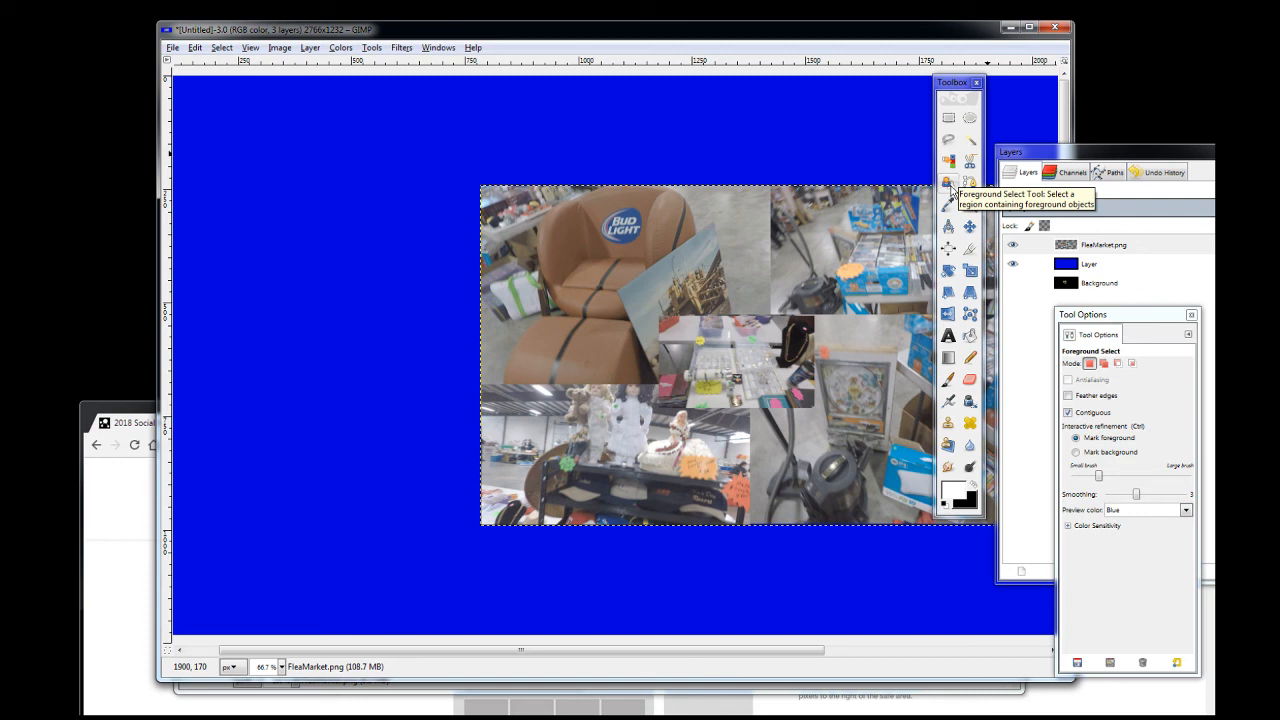
Outline the brown chair and its footrest loosely on the FleaMarket.png layer with the Foreground Select tool
left_click(949, 186)
mouse_move(584, 196)
left_mouse_down()
mouse_move(528, 222)
mouse_move(519, 243)
mouse_move(551, 313)
mouse_move(508, 342)
mouse_move(501, 384)
mouse_move(628, 398)
mouse_move(648, 385)
mouse_move(649, 343)
mouse_move(628, 322)
mouse_move(624, 282)
mouse_move(737, 220)
mouse_move(640, 181)
mouse_move(576, 200)
left_mouse_up()
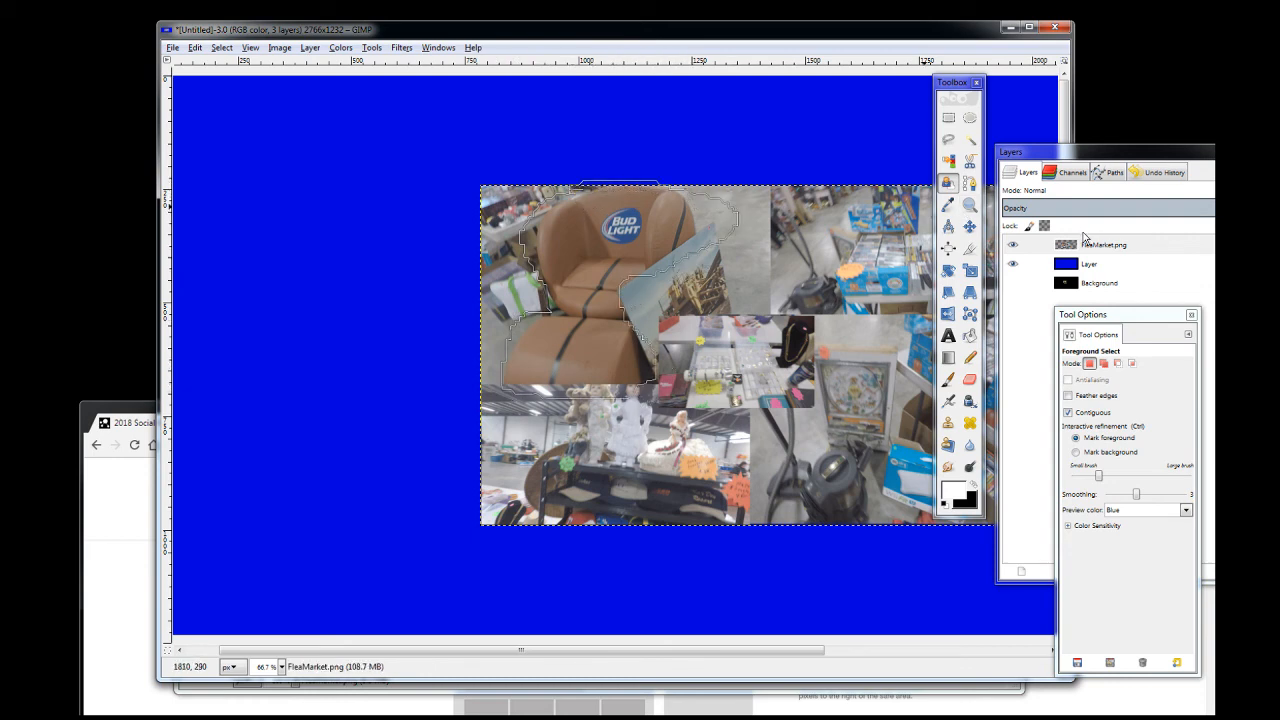
left_click(575, 194)
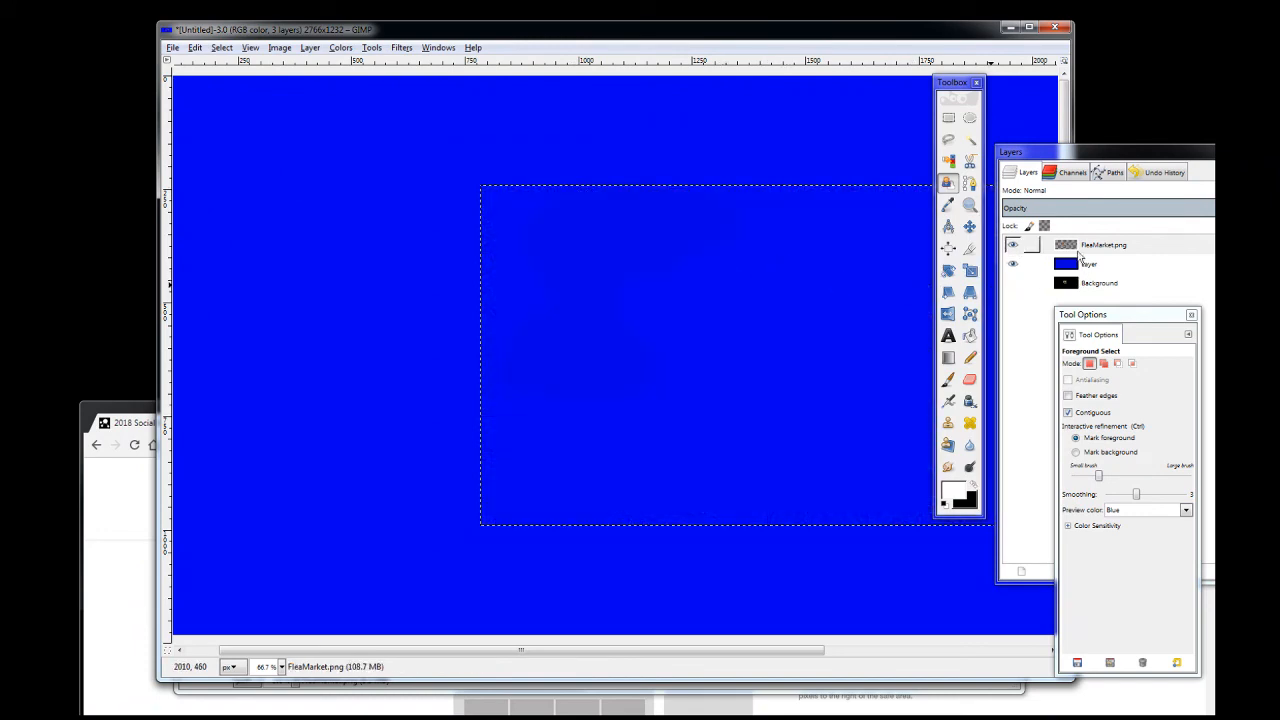
Toggle the visibility of the FleaMarket.png layer off and on to check what it contains
left_click(1012, 249)
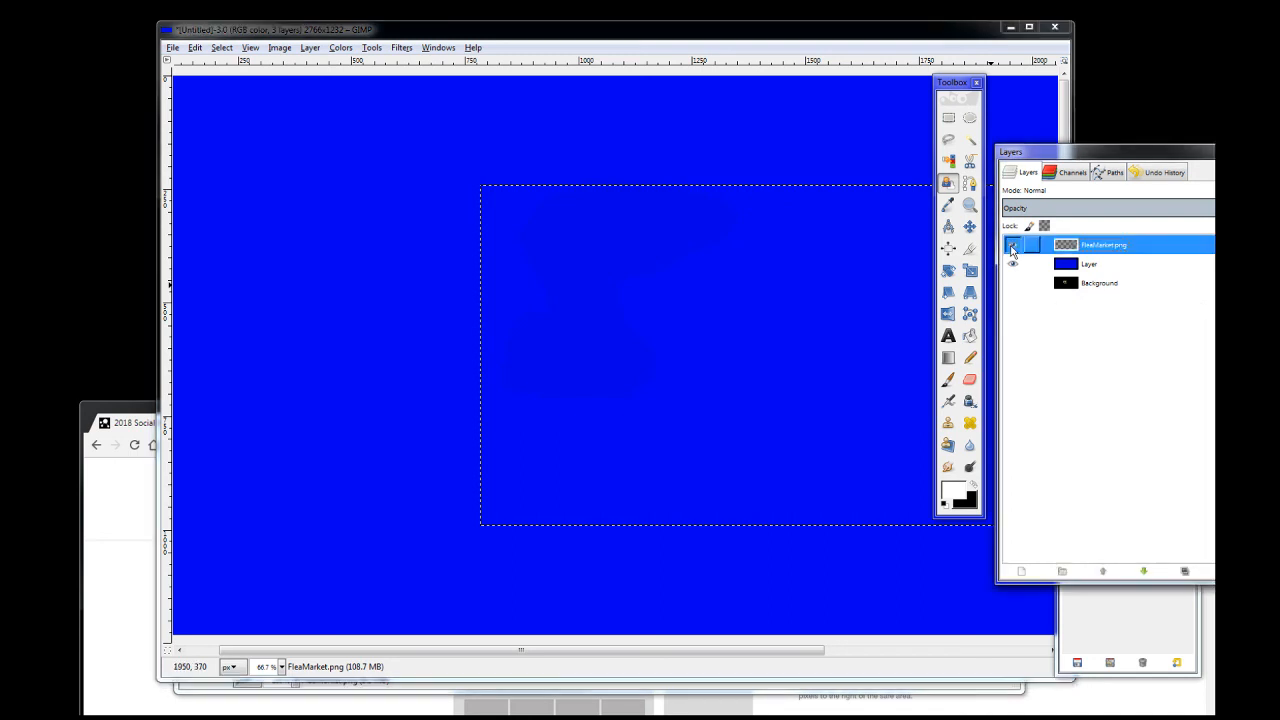
left_click(1012, 249)
left_click(1012, 253)
left_click(1011, 252)
left_click(1011, 250)
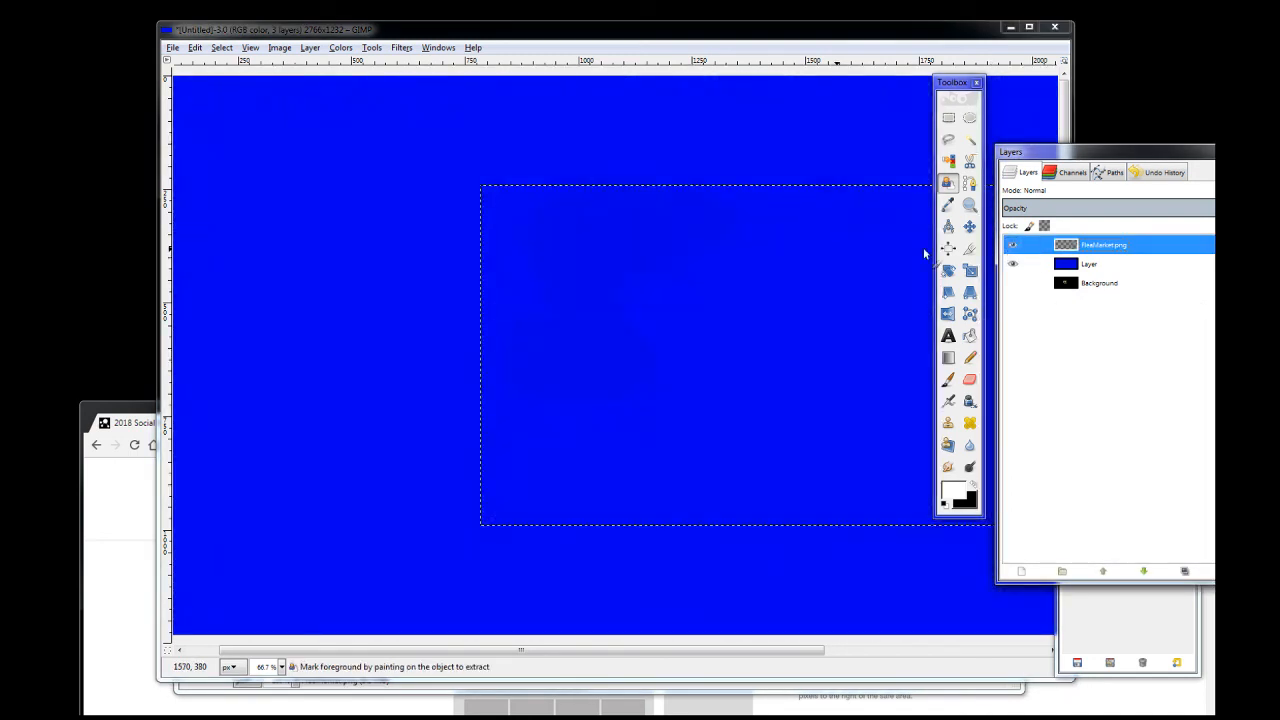
Undo the clearing of the FleaMarket.png layer and the chair outline, bringing back the complete collage picture
key("ctrl+z")
key("ctrl+z")
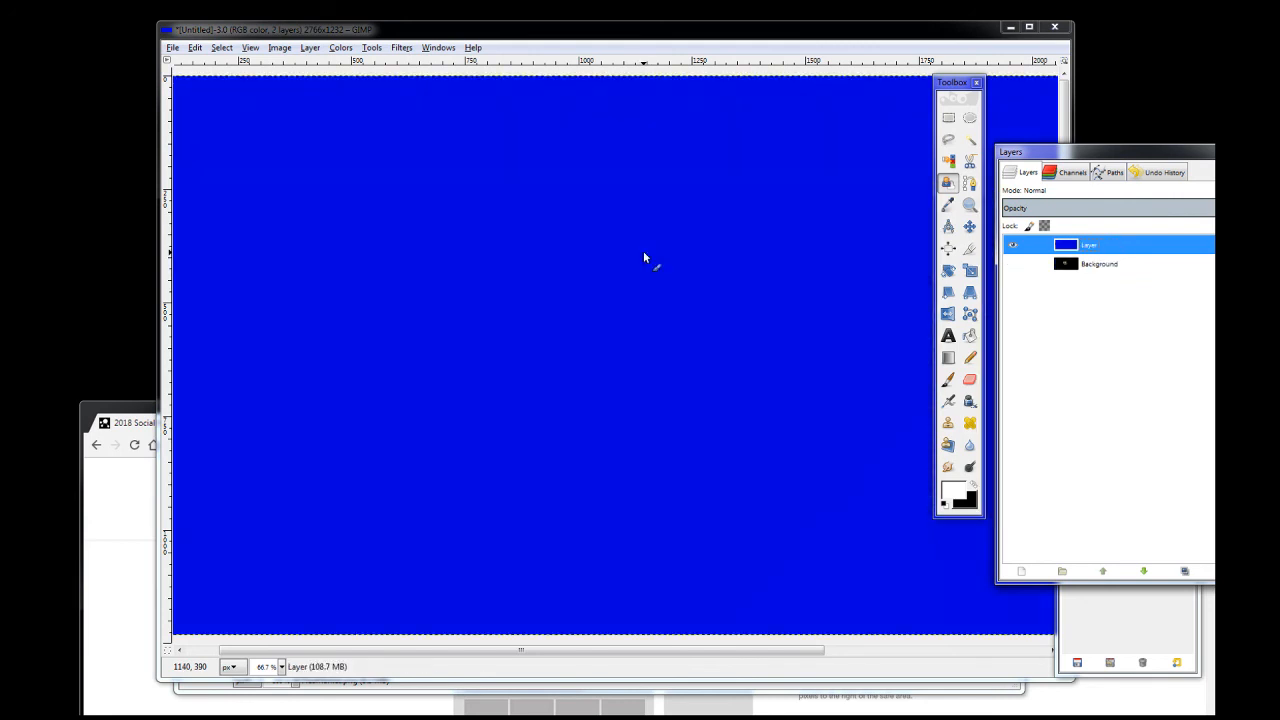
key("ctrl+y")
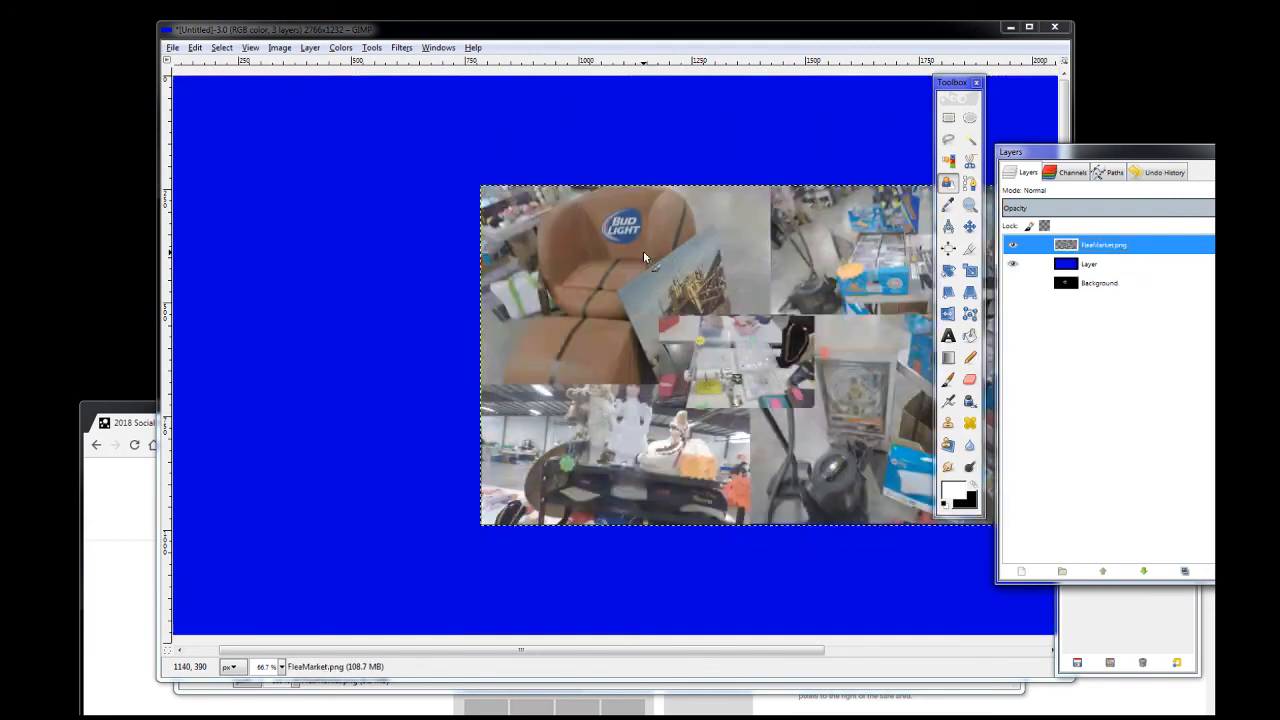
Activate the Foreground Select tool, move the Layers window inward so more of it shows, and bring the Toolbox in front
left_click(948, 184)
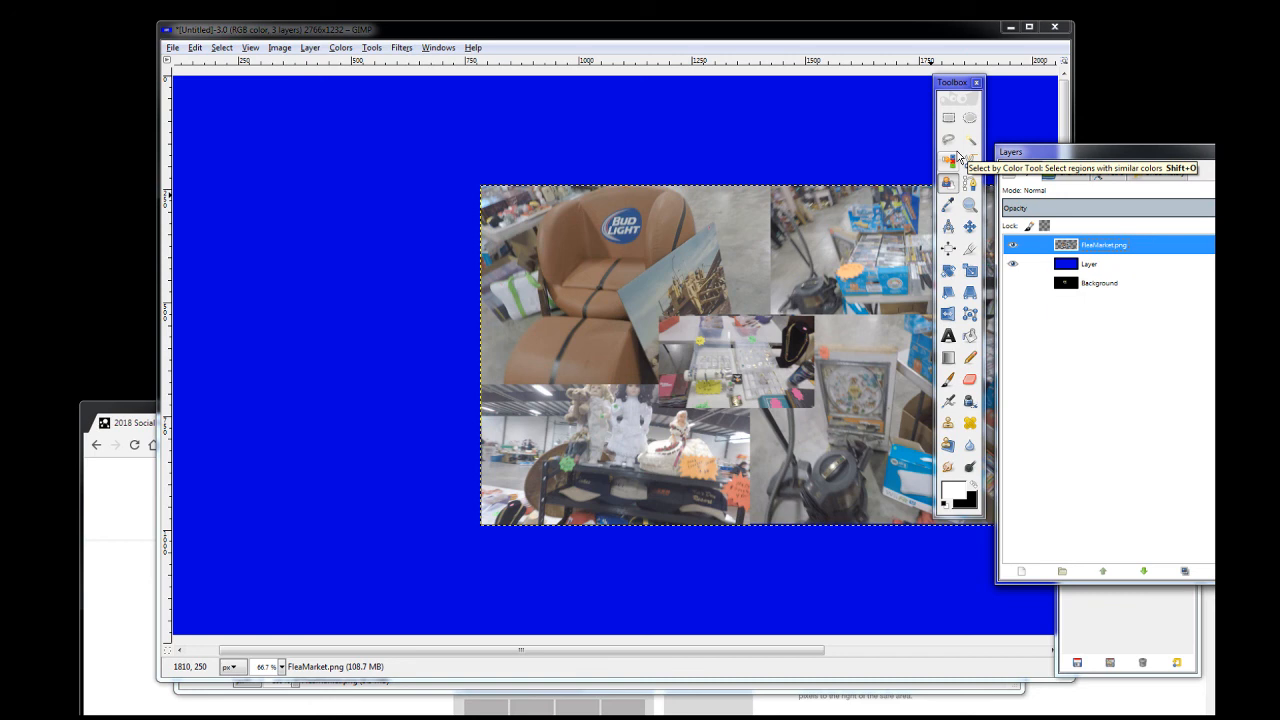
left_click_drag(1077, 155, 1032, 155)
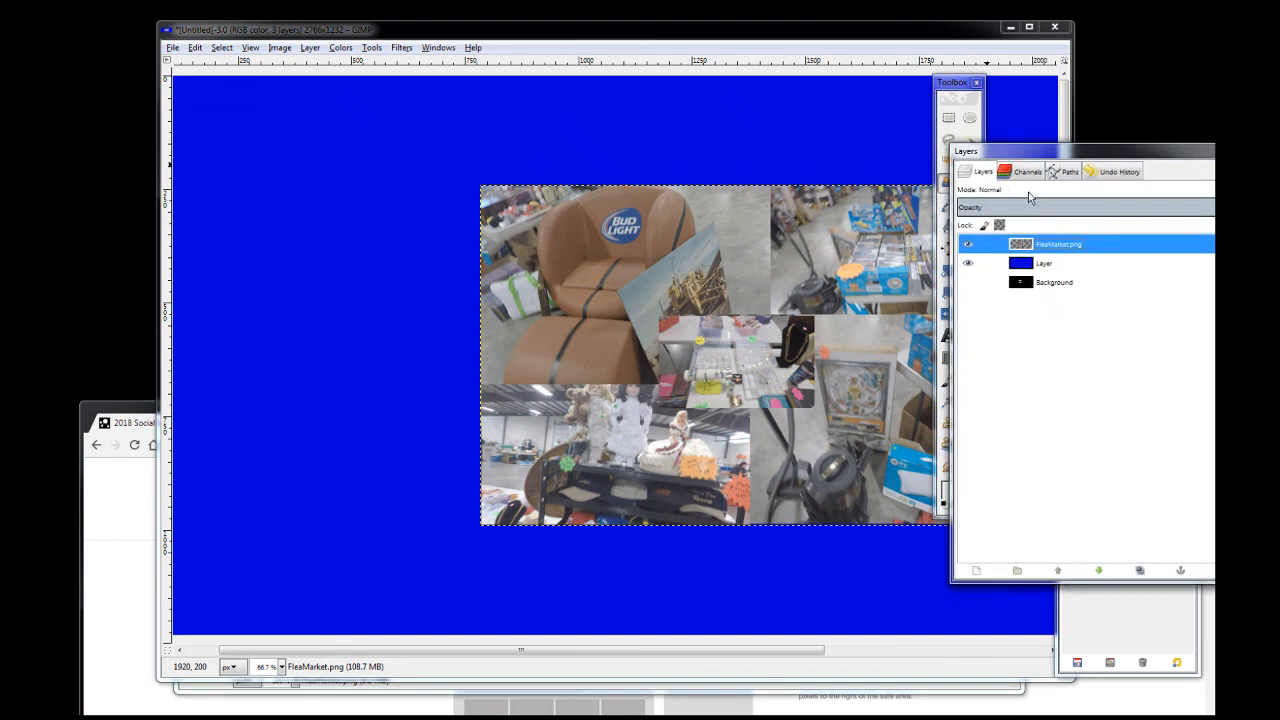
left_click(953, 86)
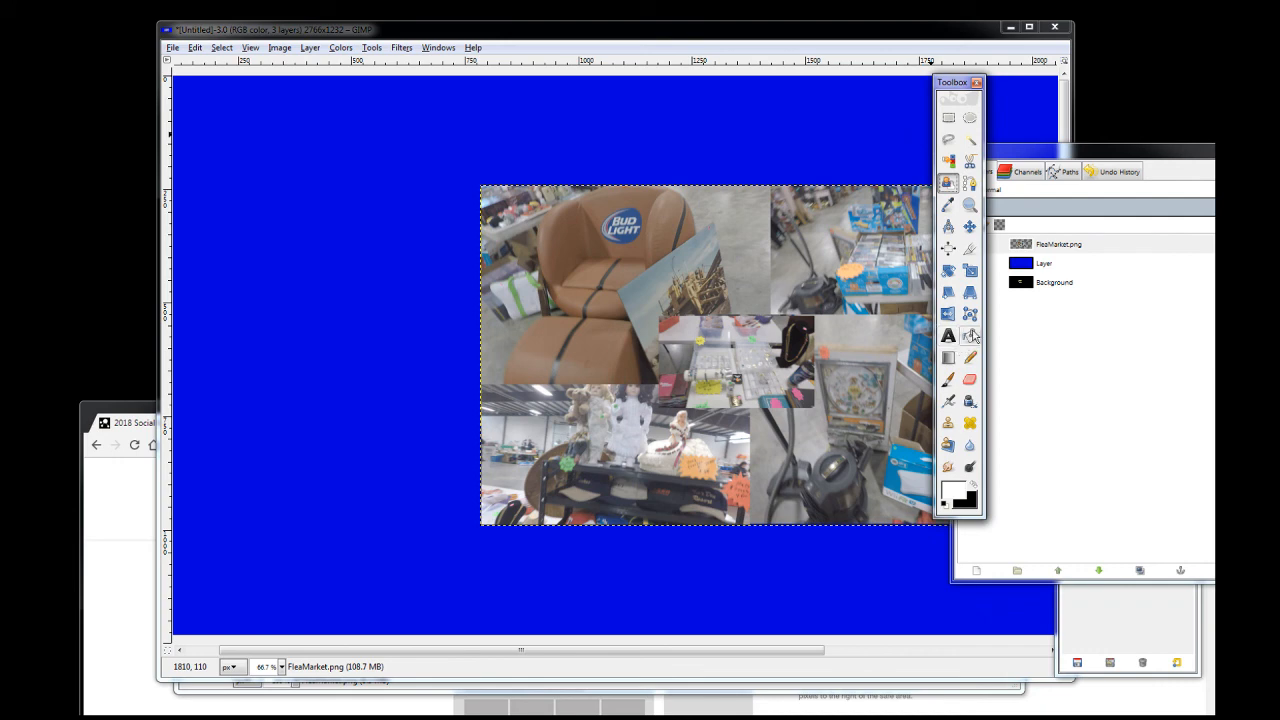